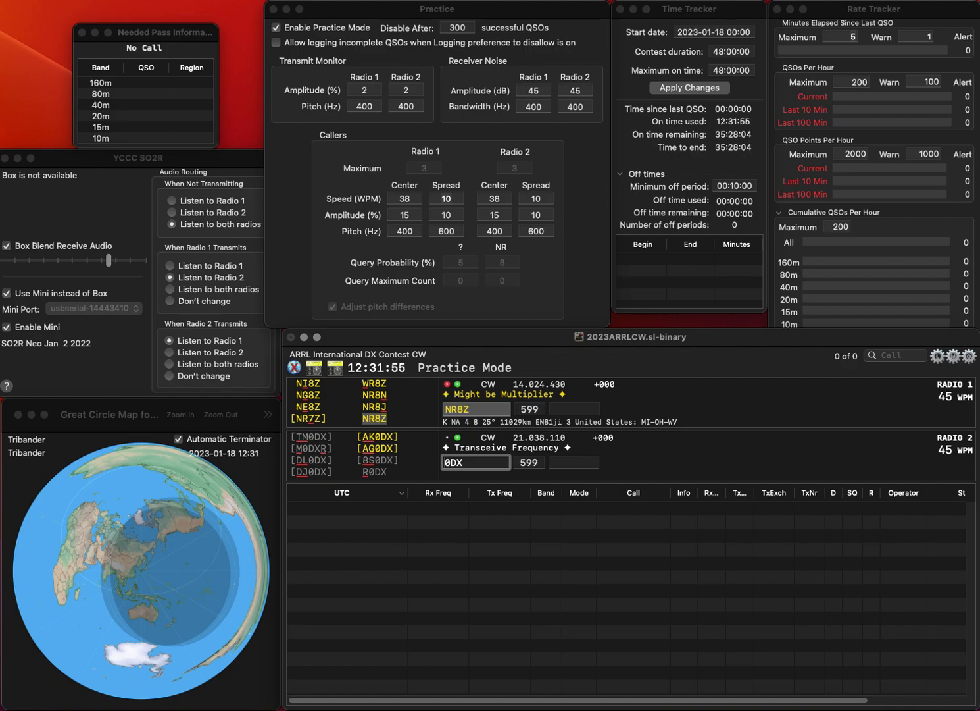
Step: Log NR8Z on 20m with exchange OH and send AK0DX's call on 15m
key(space)
text(OH)
key(Return)
key(Tab)
text(AK)
key(Return)
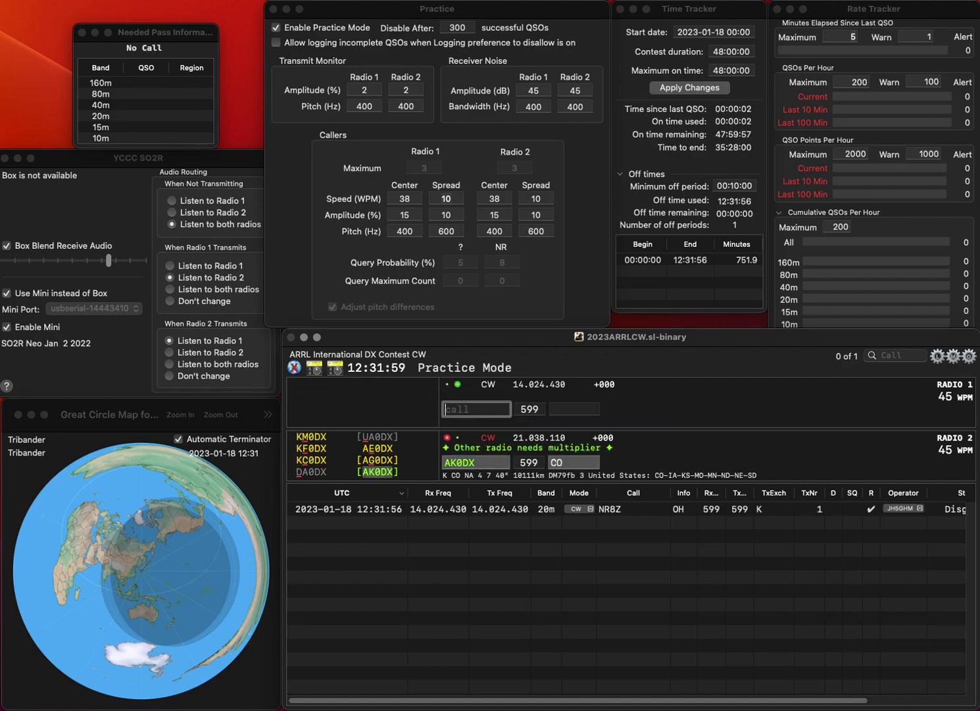
Step: Log AK0DX with exchange CO, then correct and send K5IS on 20m
text(KF5)
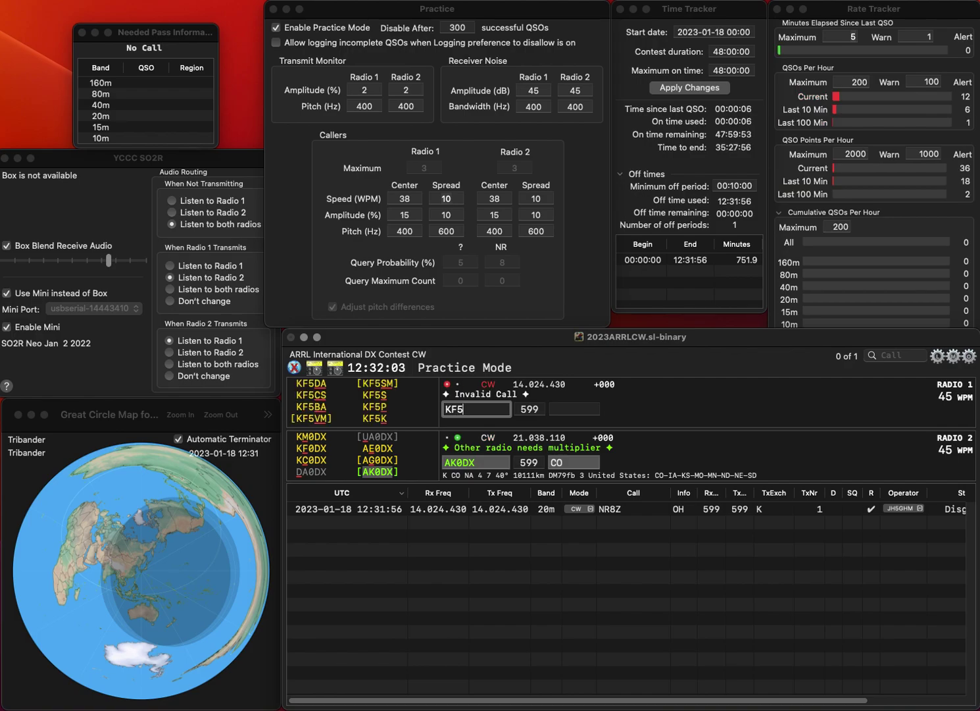
key(Tab)
key(space)
key(Return)
key(Tab)
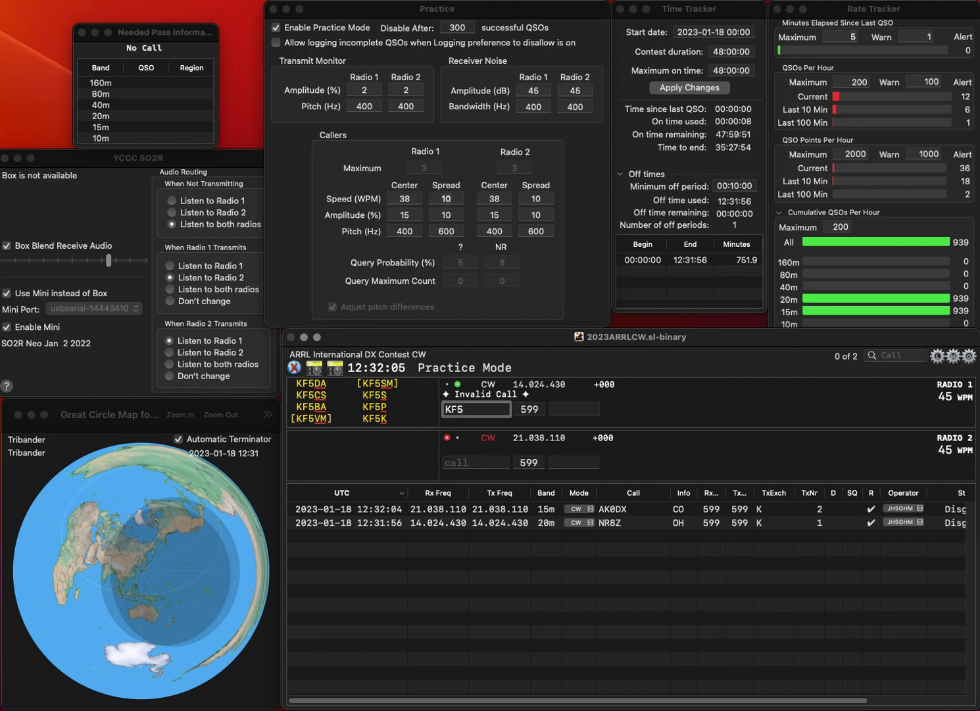
key(BackSpace)
key(BackSpace)
text(I)
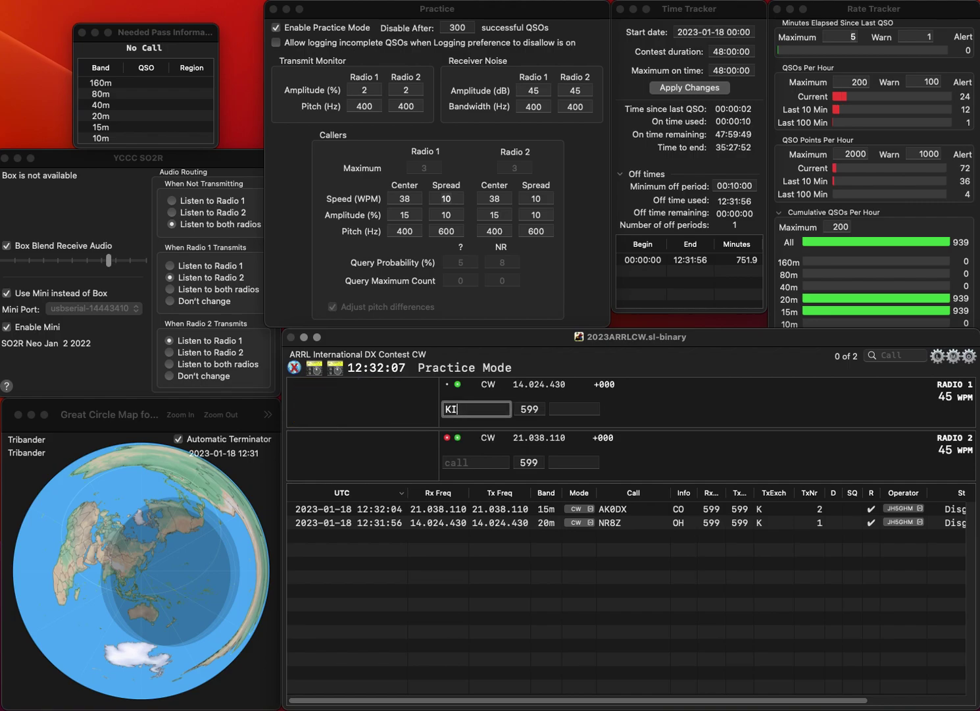
text(5IS)
key(Return)
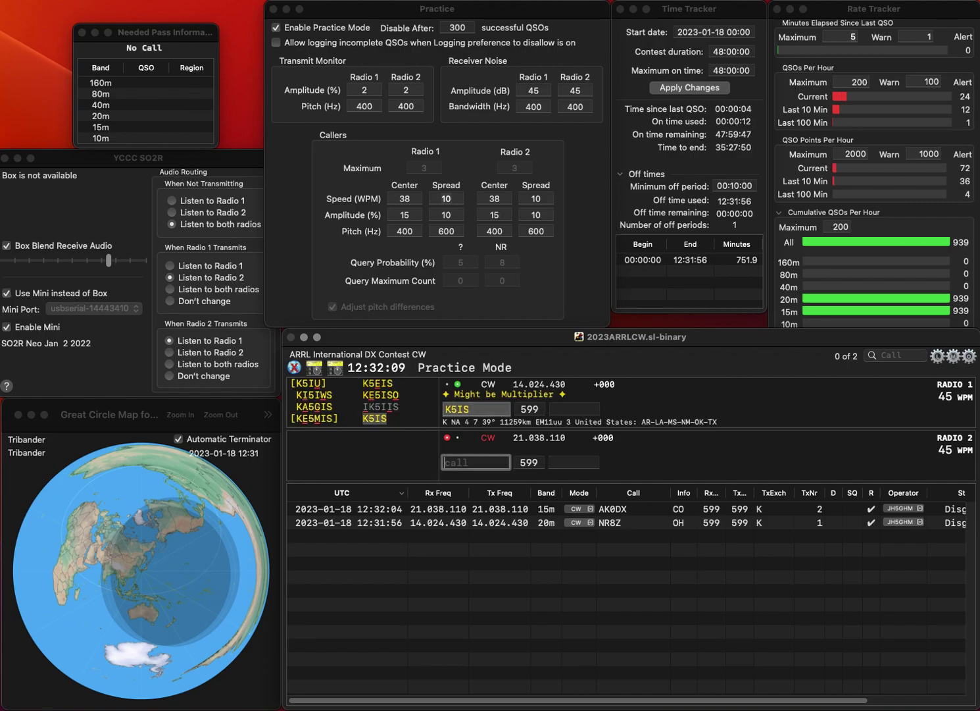
Step: Log K5IS with exchange AR and correct the 15m call from K2JTD to K3JTD
text(K2JTD)
key(Return)
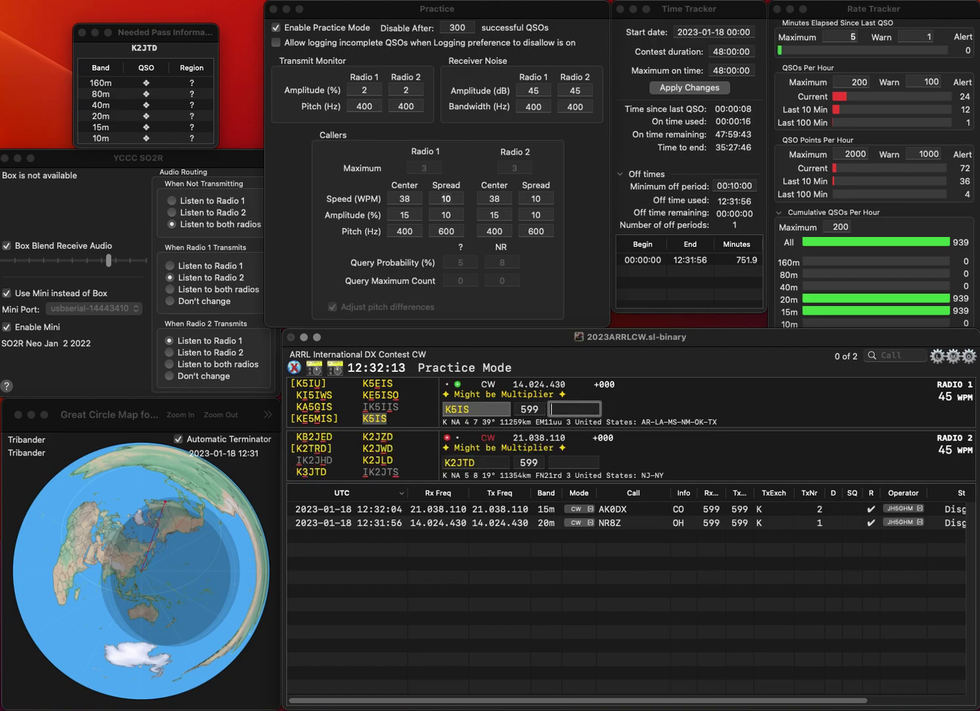
text(AR)
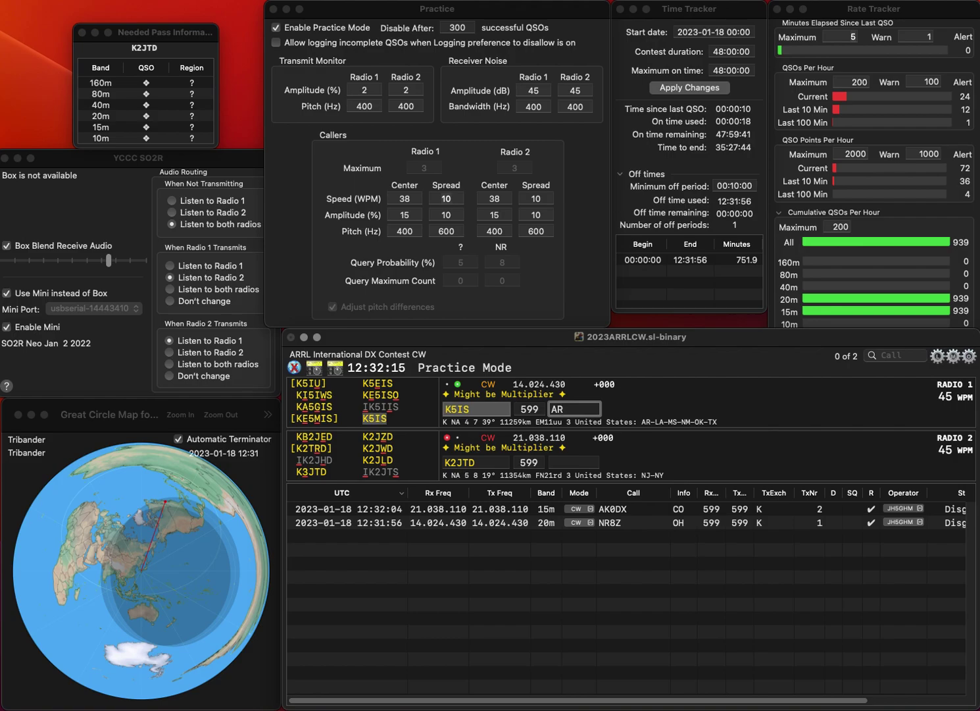
key(Return)
key(Left)
key(BackSpace)
text(3)
key(Return)
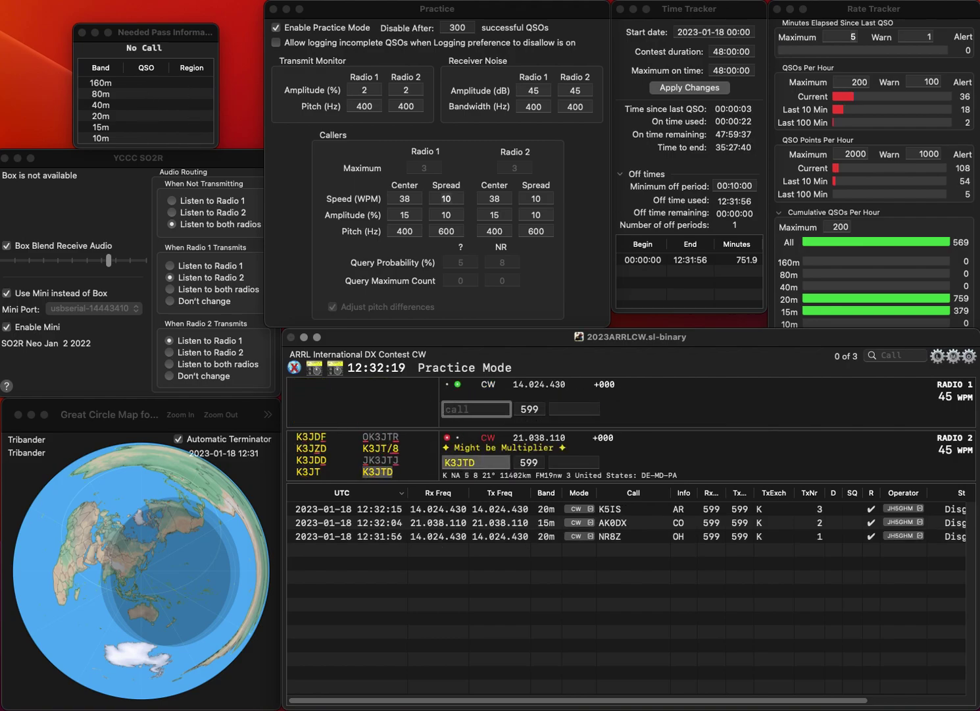
Step: Send NR7Z on 20m, then log K3JTD (MD) and NR7Z (WY)
text(NR7Z)
key(Left)
text(7)
key(Return)
text(MD)
key(Return)
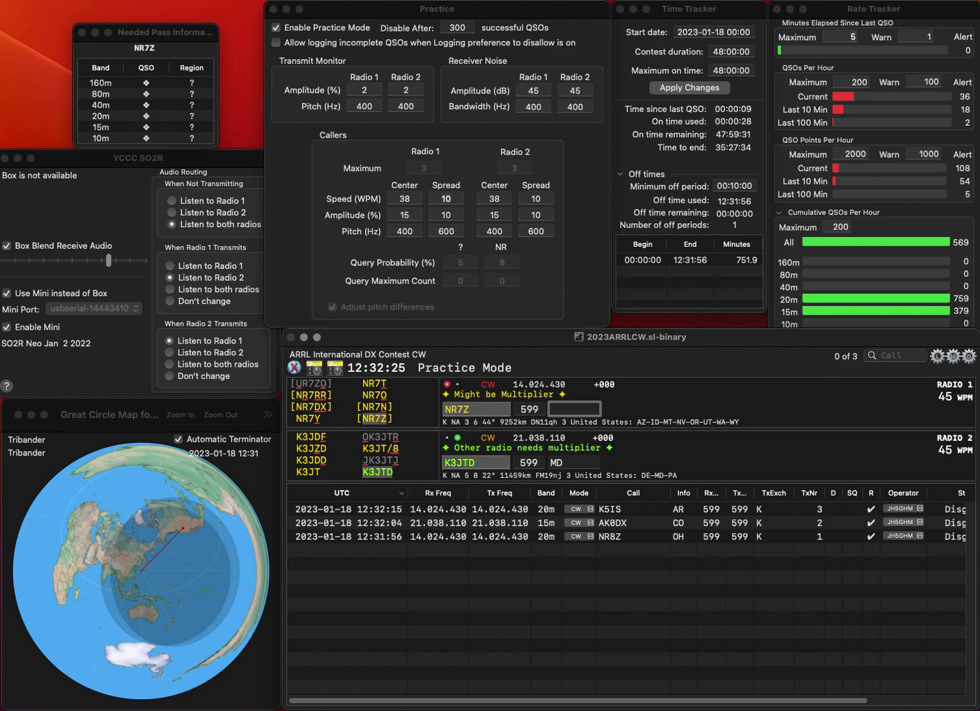
text(WY)
key(Return)
text(WB2)
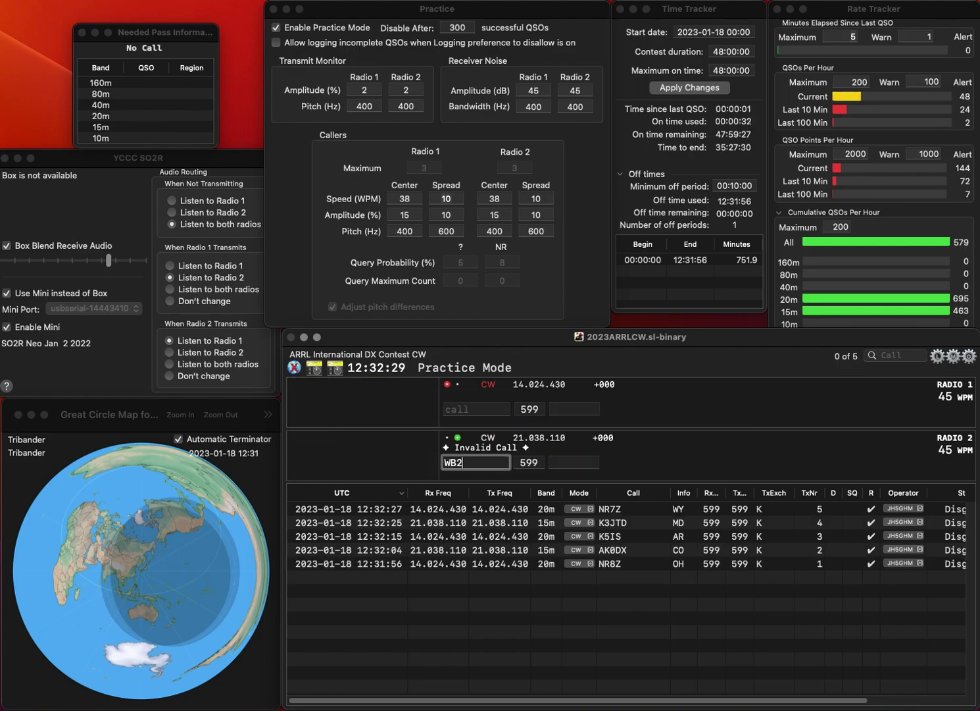
text(KUT)
key(Return)
text(KK4YLF)
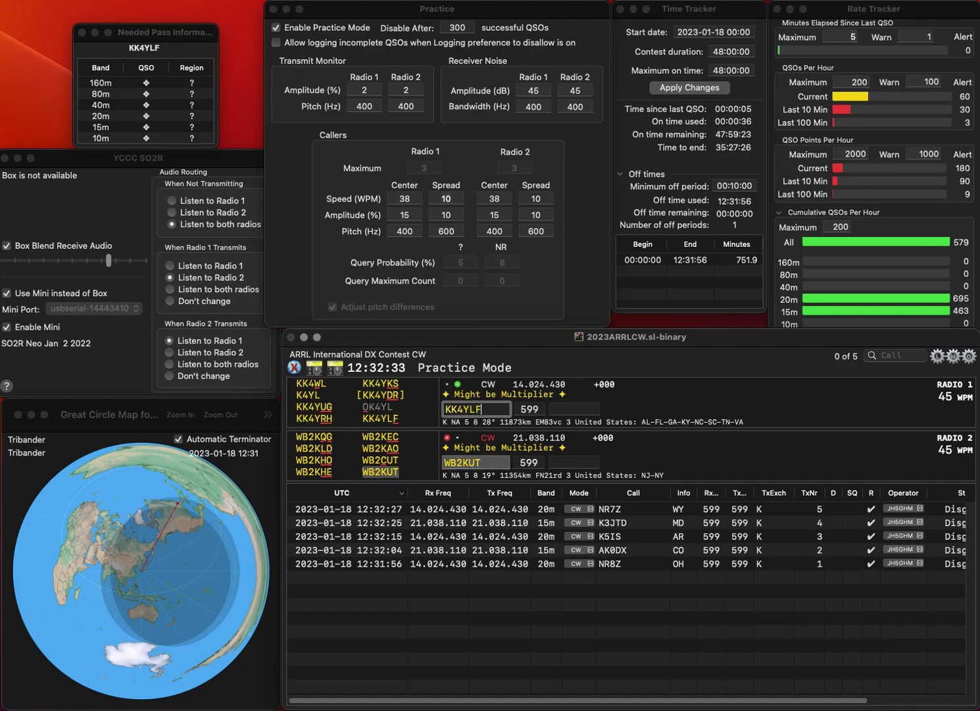
key(Return)
key(Tab)
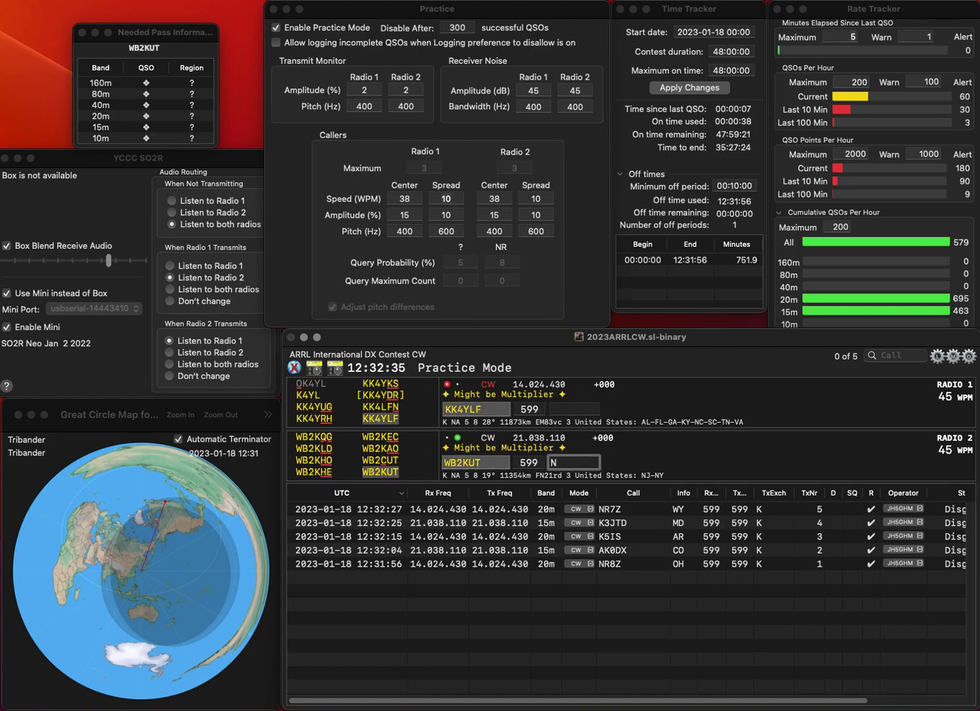
text(J)
key(Return)
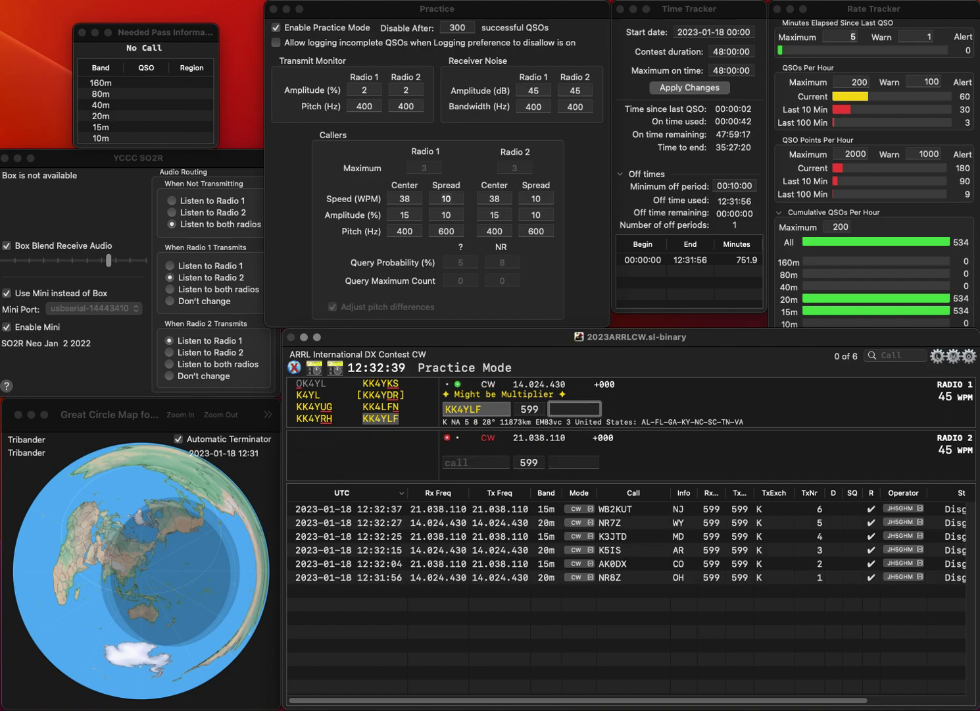
text(Y)
key(Return)
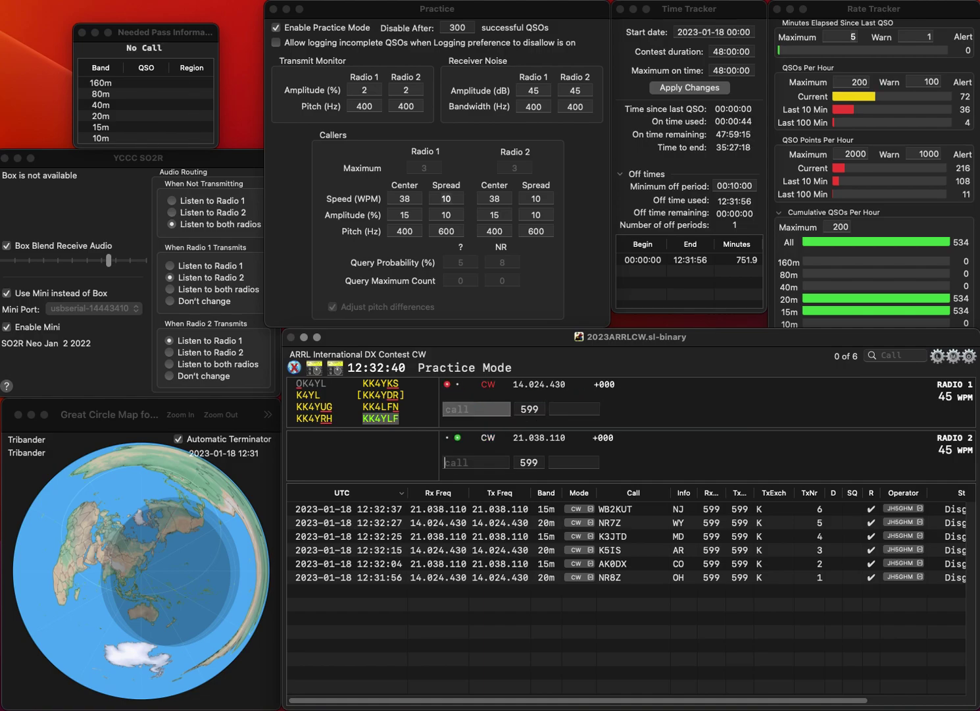
text(N7ZRC)
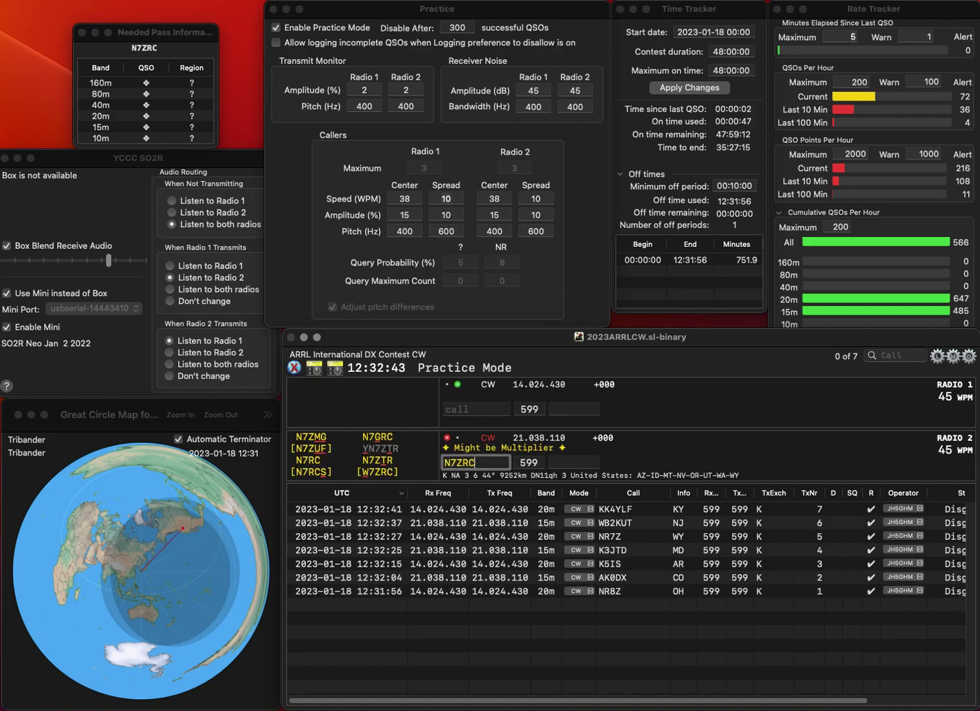
key(Return)
text(W9)
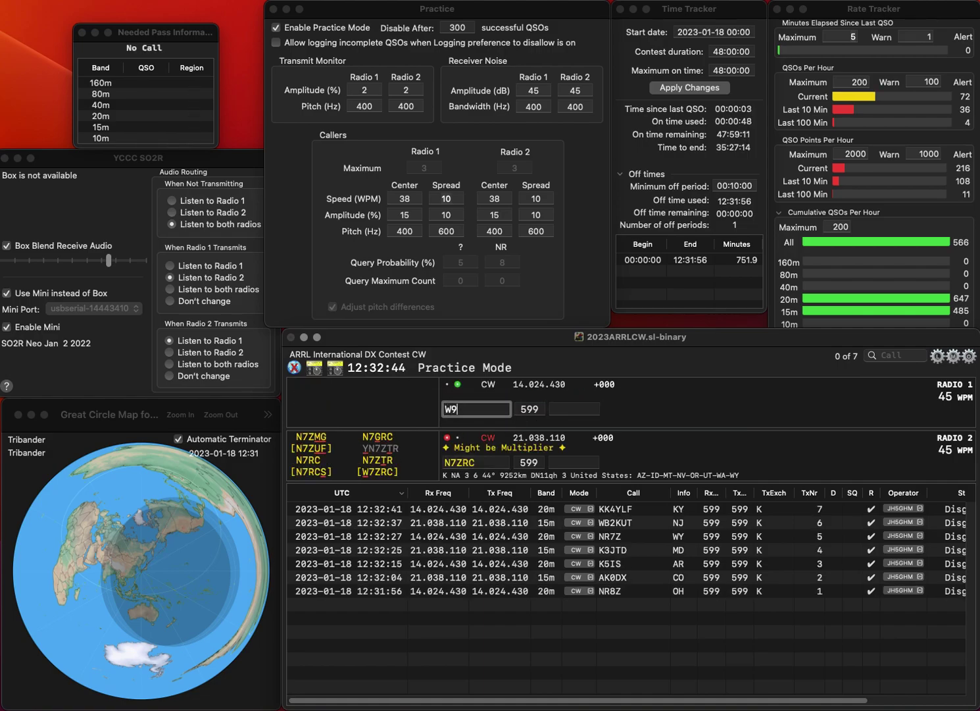
text(SLB)
key(Return)
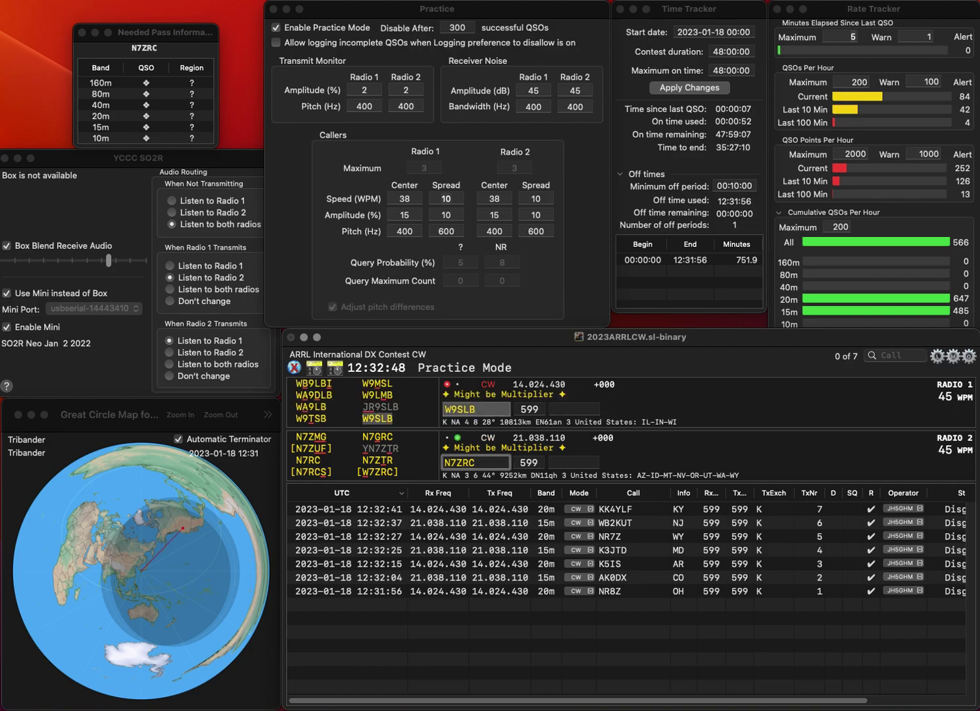
key(BackSpace)
text(G)
key(Return)
key(Tab)
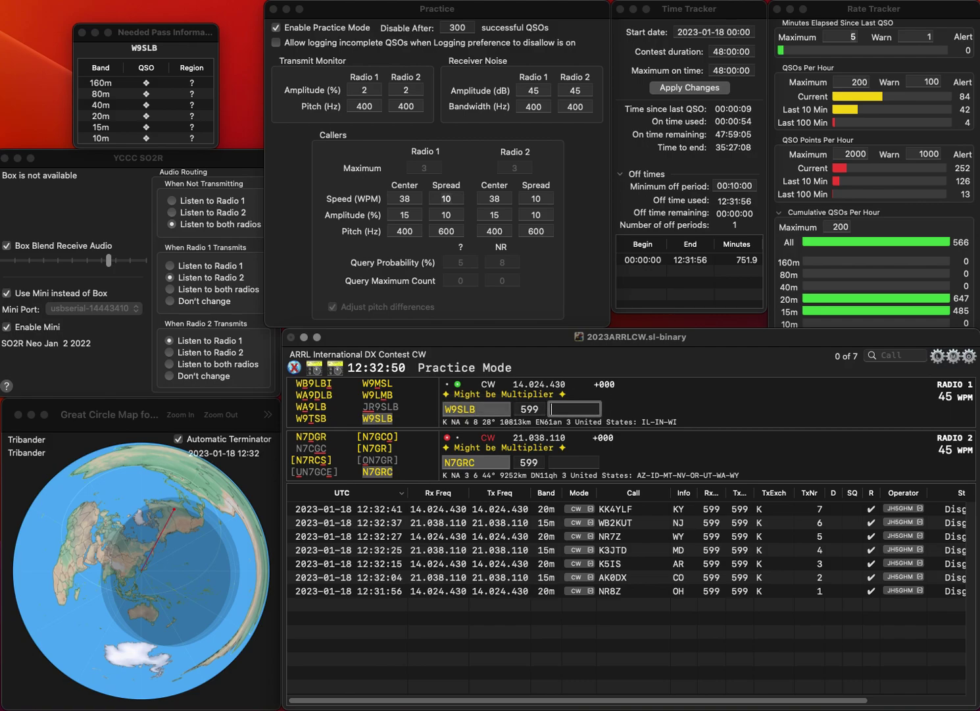
key(Return)
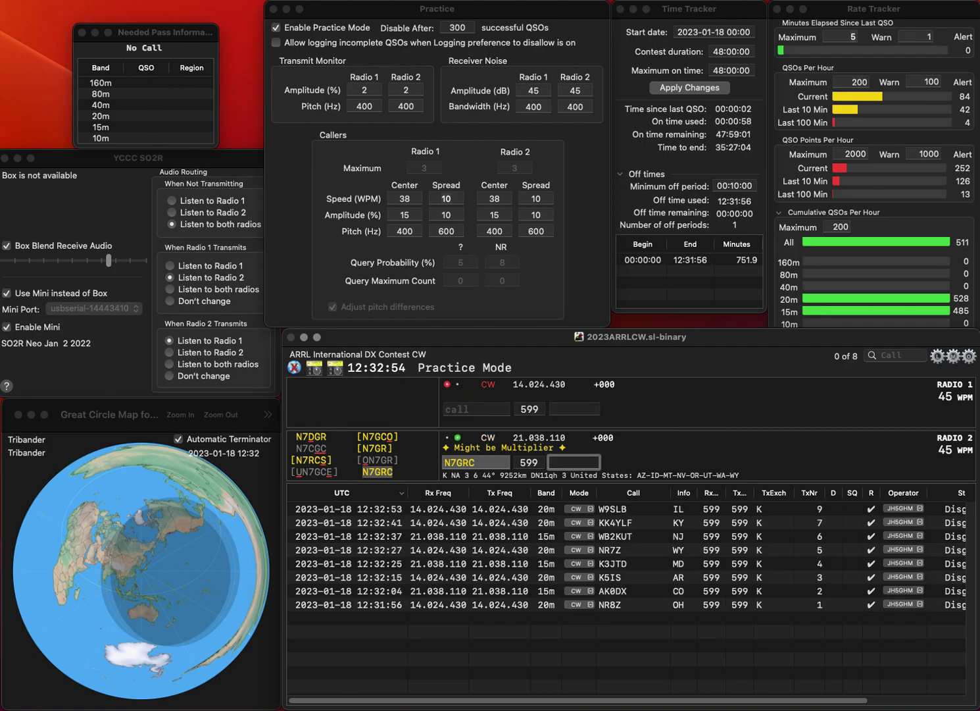
key(Return)
Step: Log K8LBT on 20m with OH and NU0V on 15m with CO
text(K8)
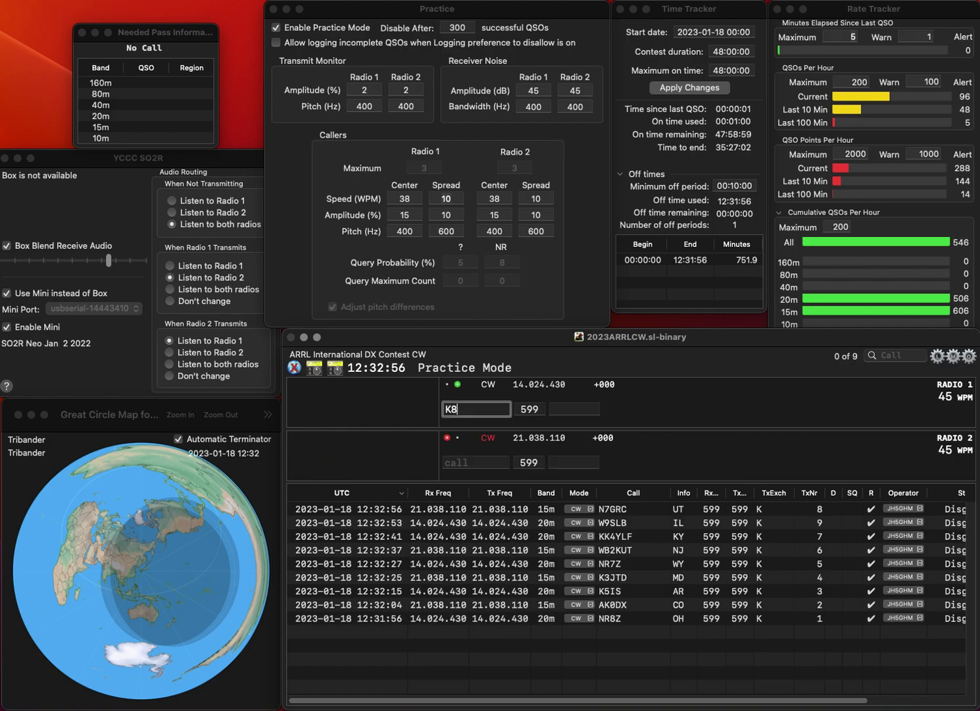
text(LBT)
key(Return)
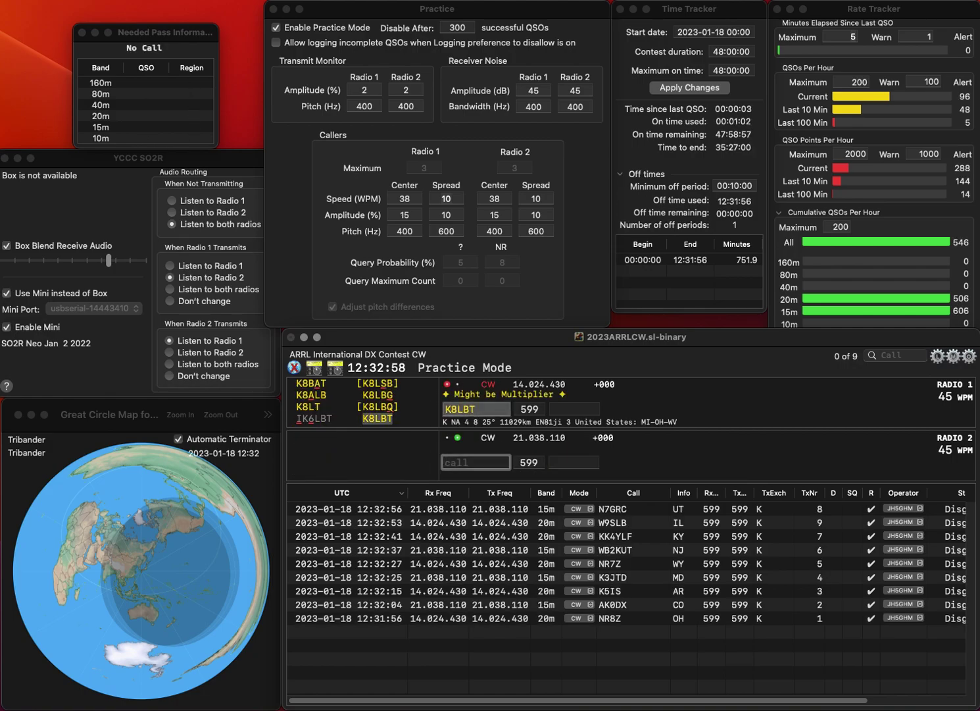
text(NU0V)
key(Return)
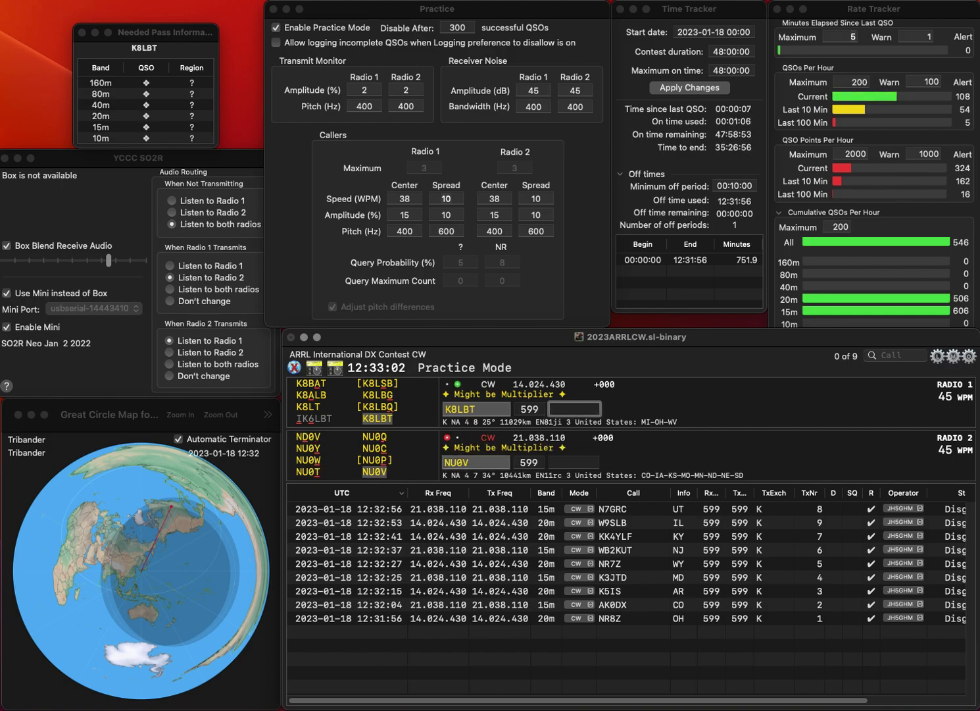
key(Return)
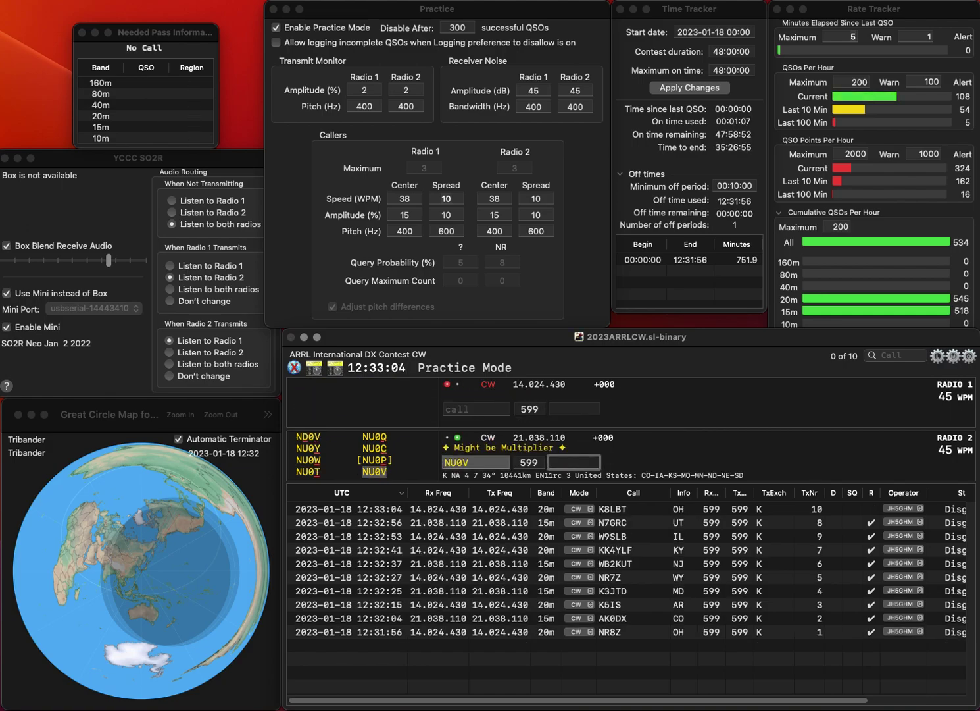
text(CO)
key(Return)
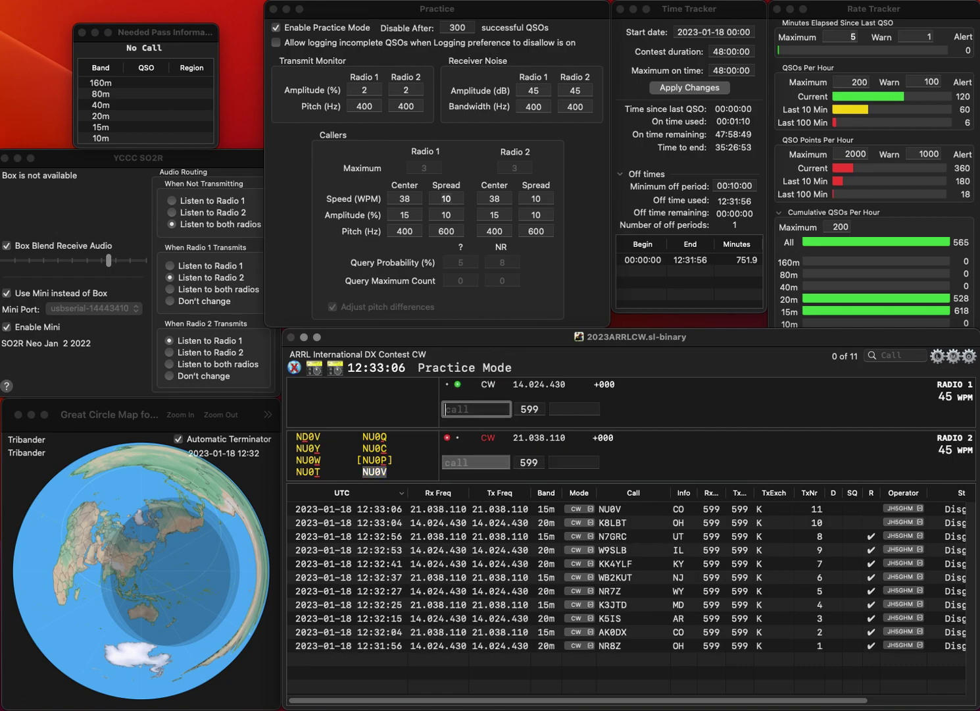
Step: Log N5NEN on 20m with AR and N5RZ on 15m
text(N5NEN)
key(Return)
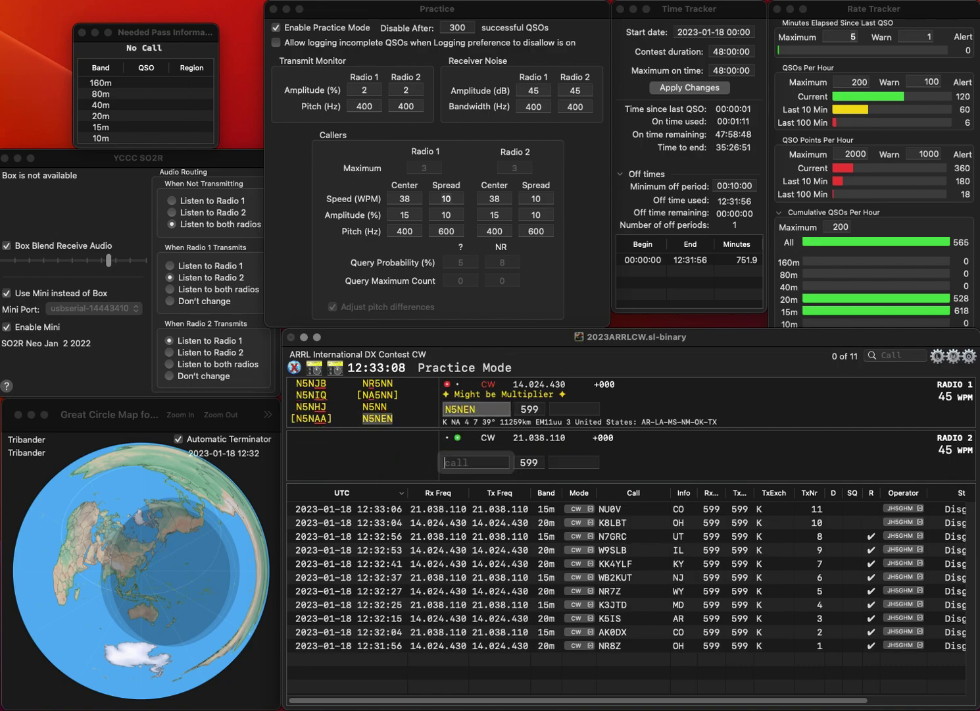
text(N5RZ)
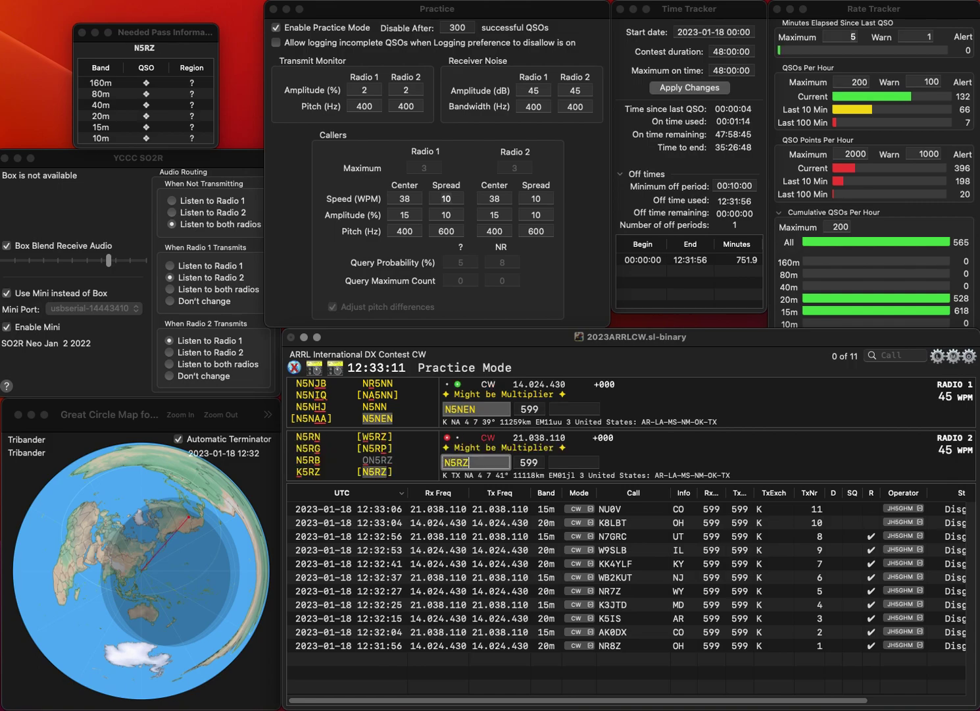
key(Return)
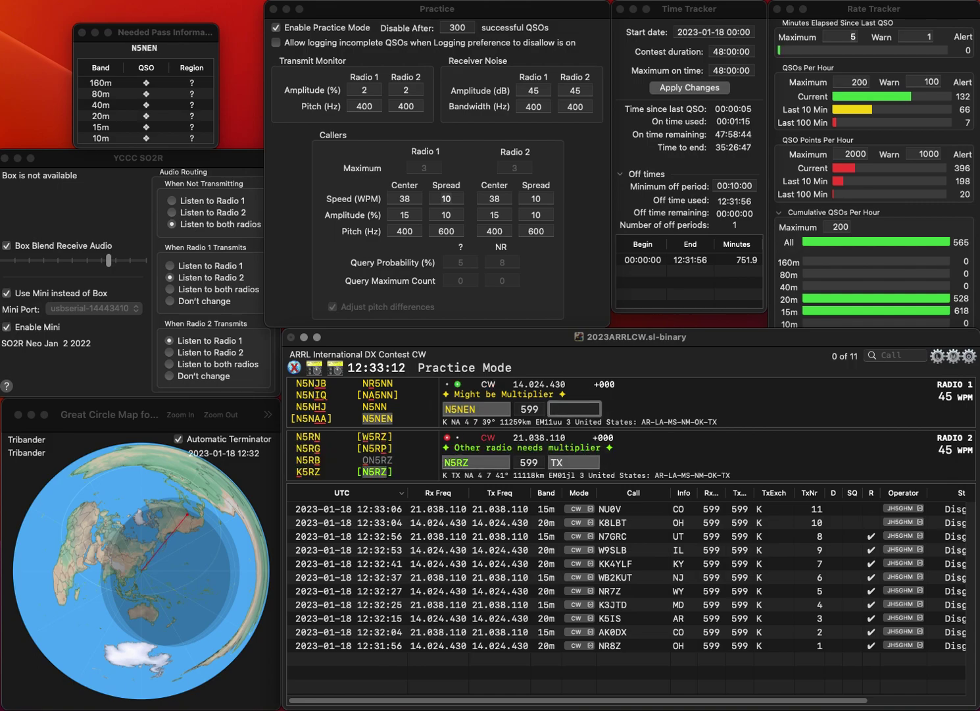
key(Return)
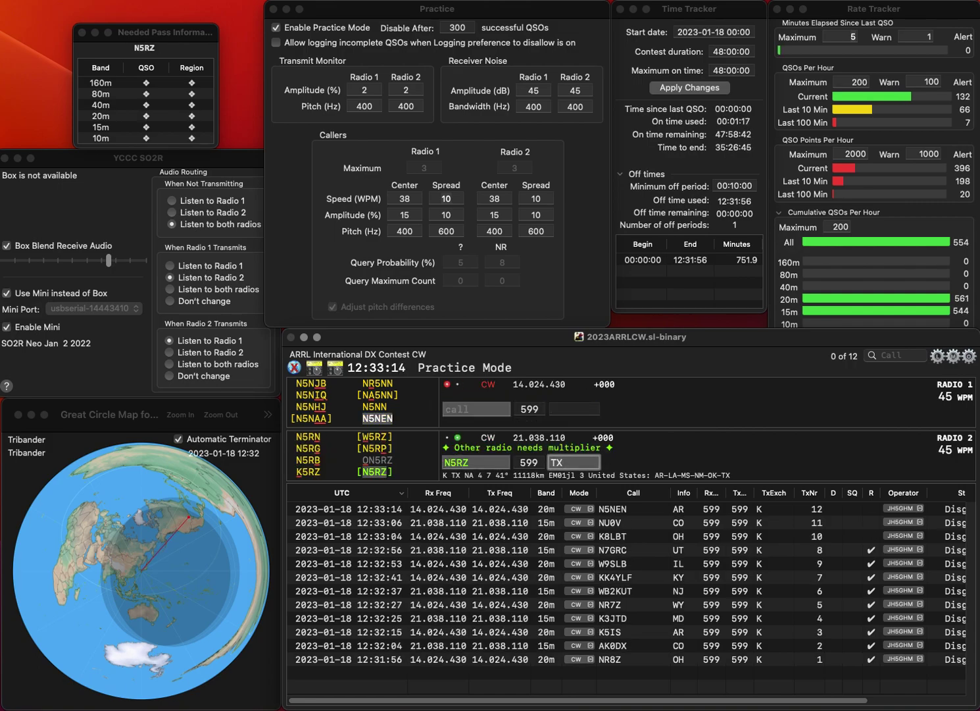
key(Return)
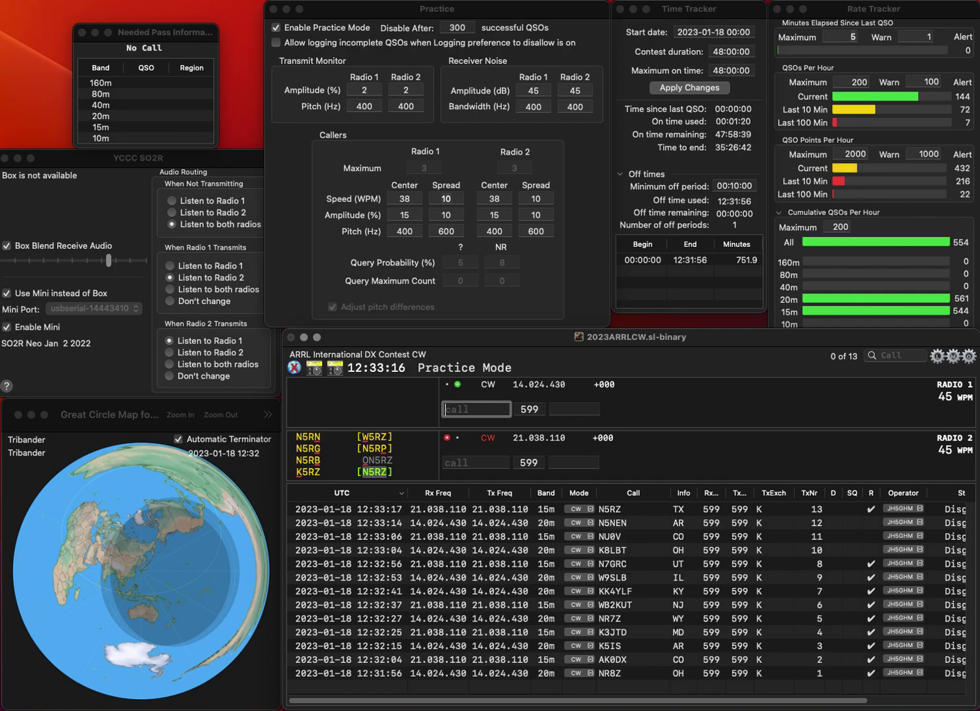
text(WA4)
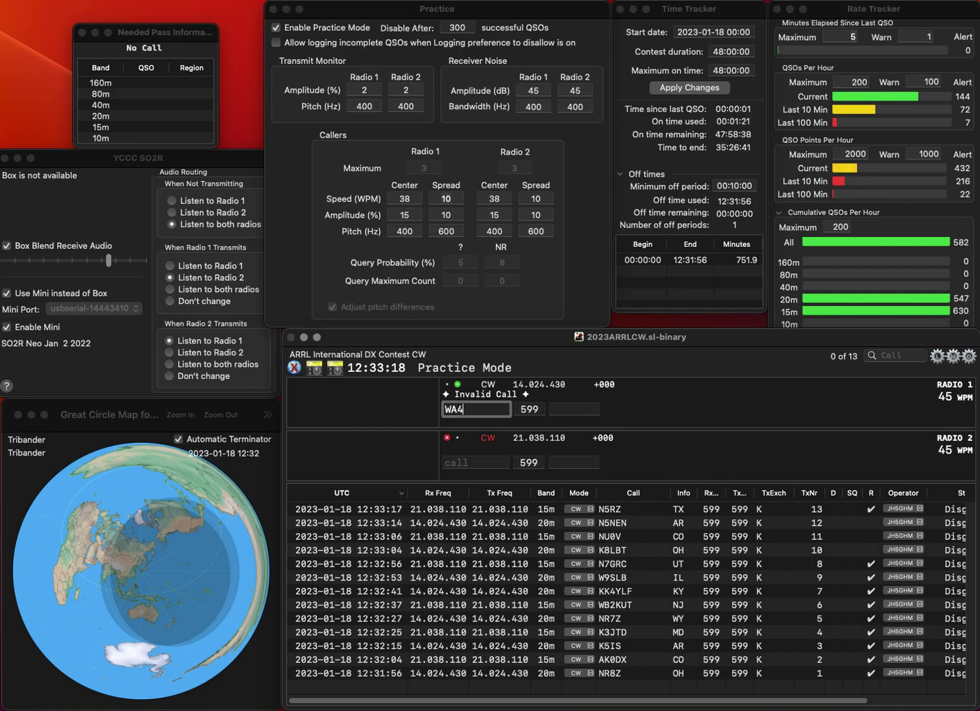
text(CQG)
key(Return)
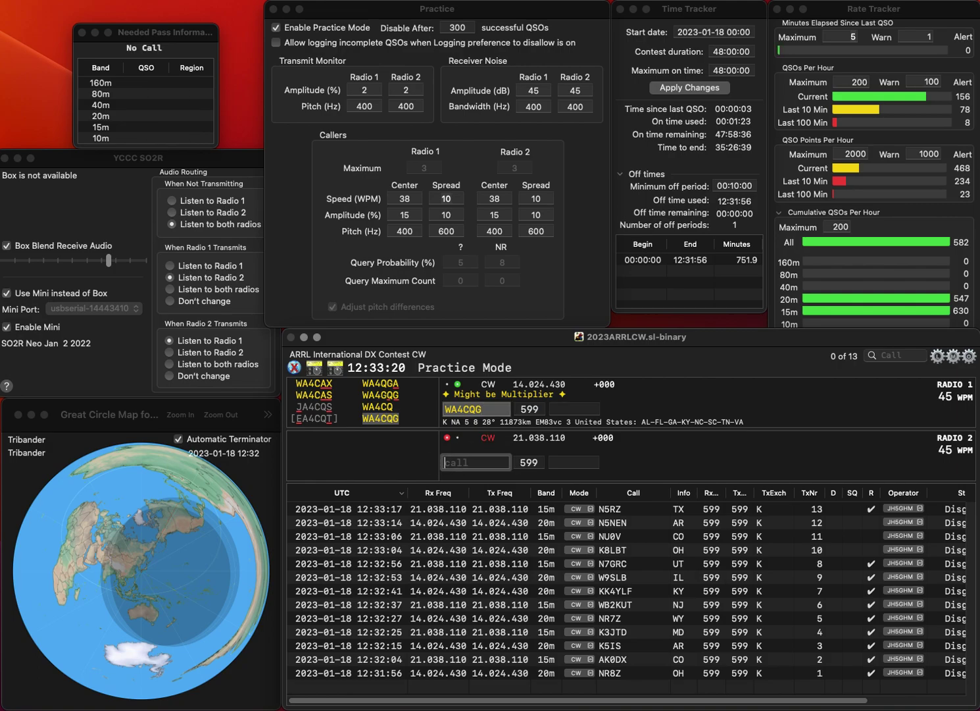
text(K4)
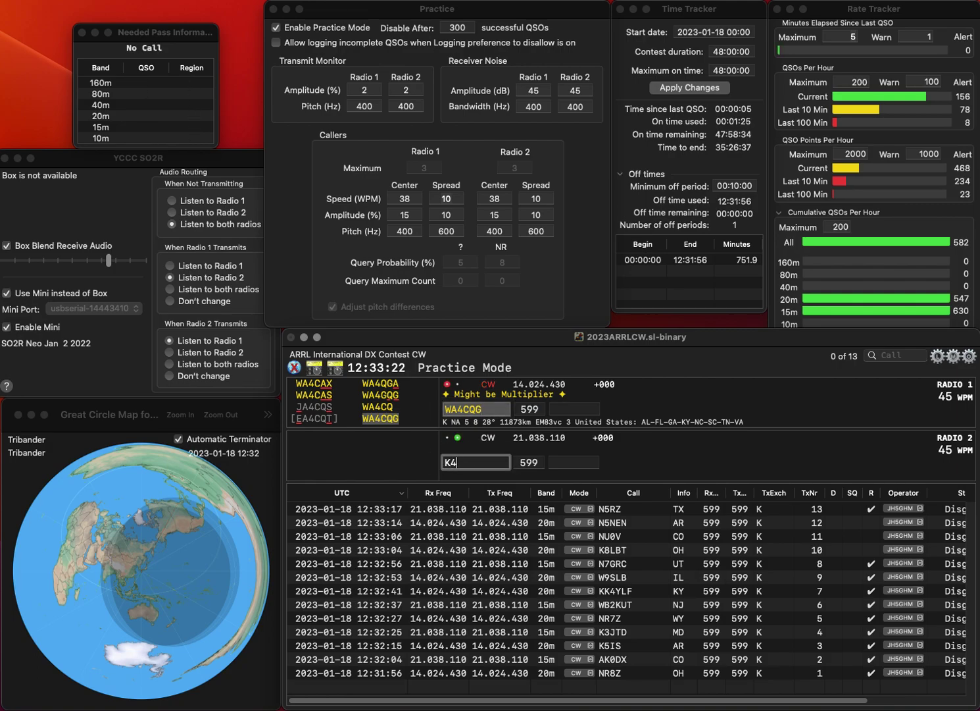
text(JPN)
key(Return)
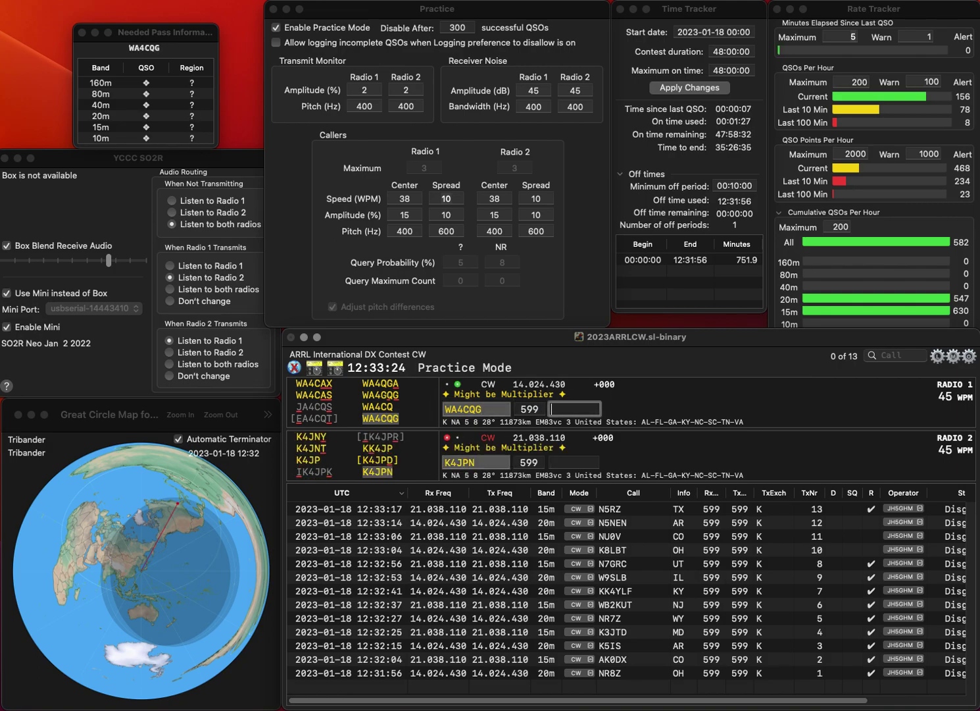
text(GA)
key(Return)
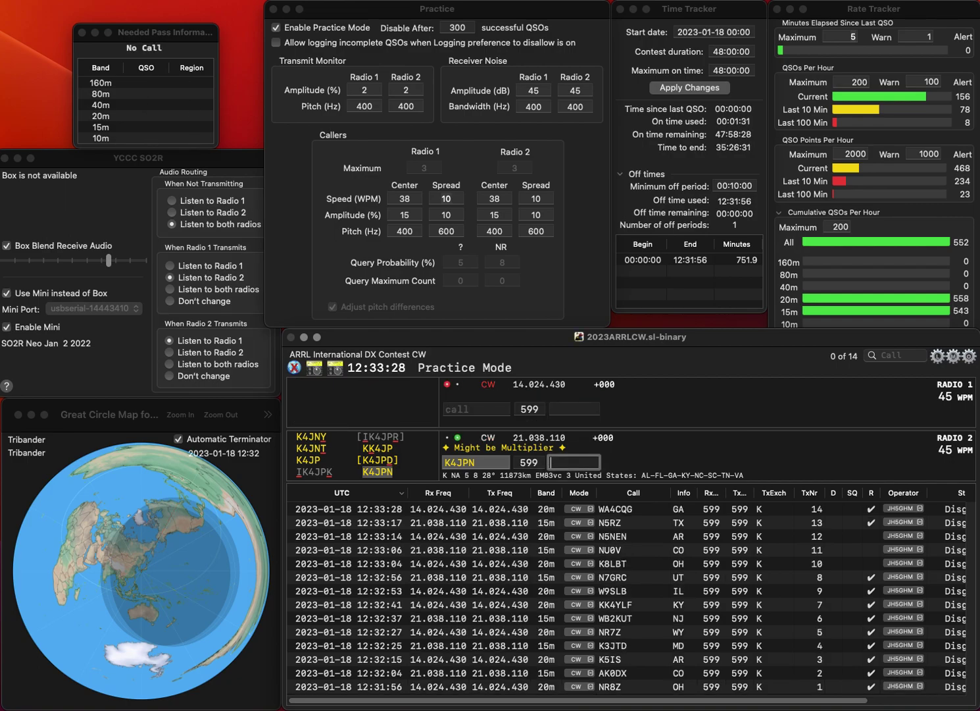
key(Return)
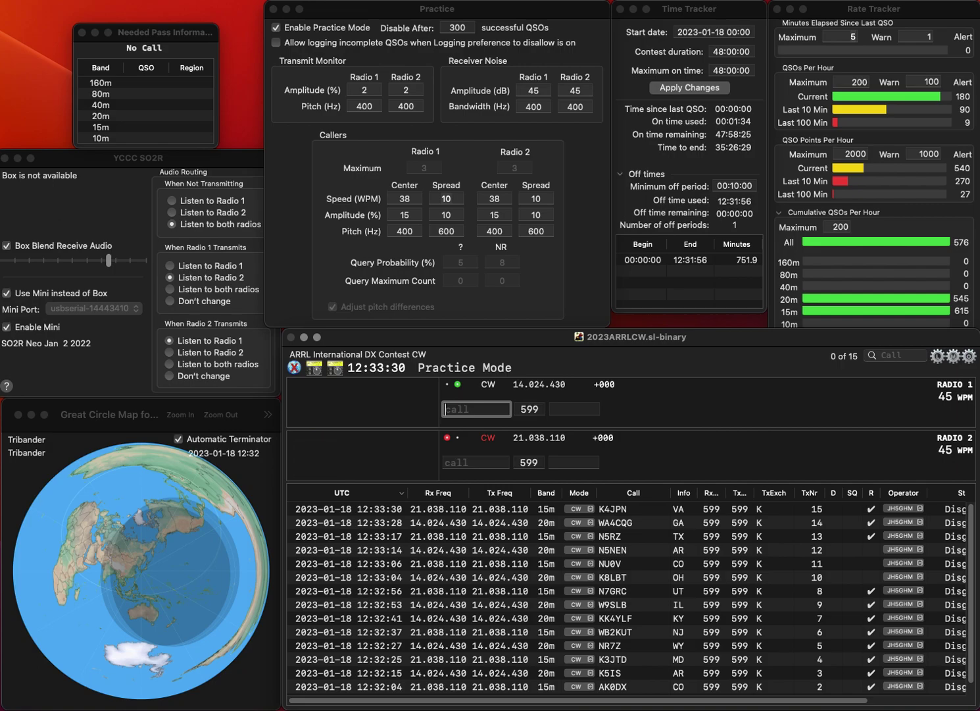
Step: Log K9ICP on 20m with exchange IL and send a 15m call entered as KNPRF
text(K9ICP)
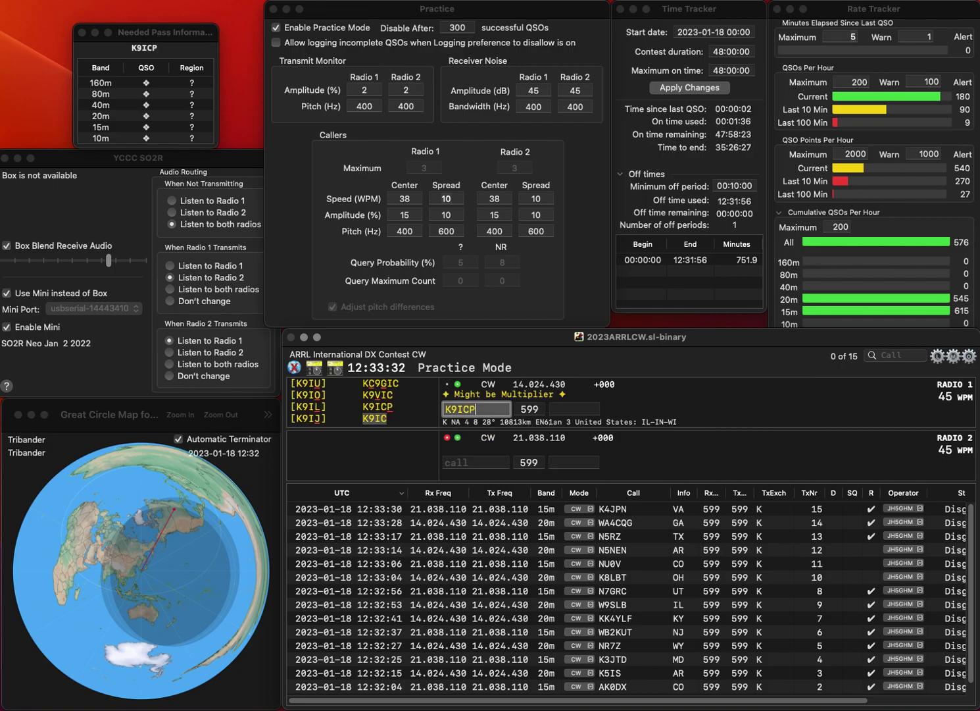
key(Return)
text(KNPRF)
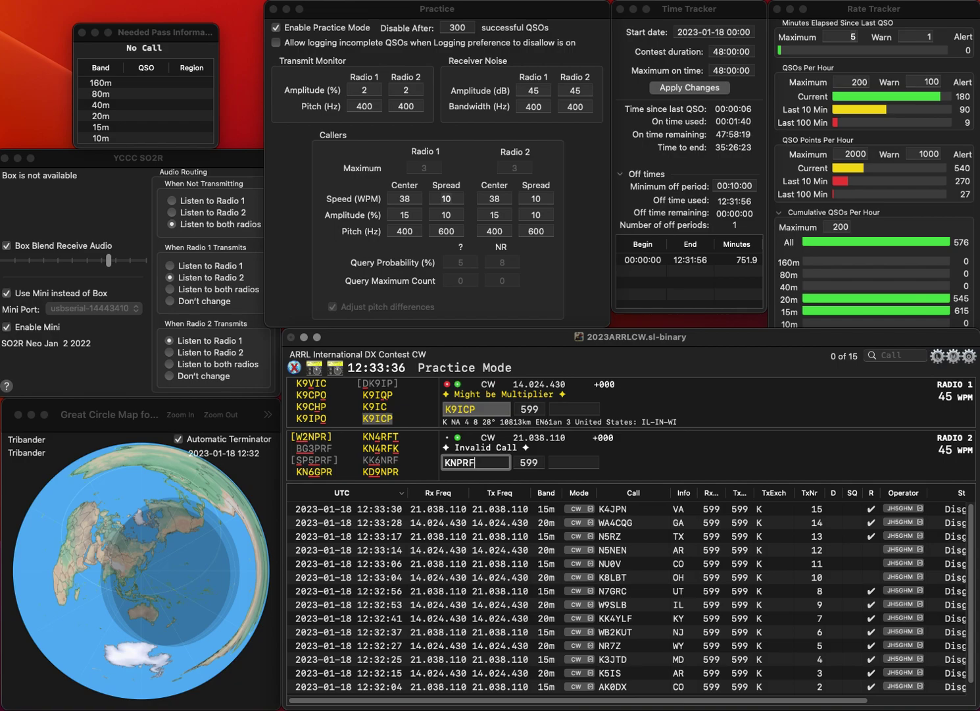
key(Return)
text(IL)
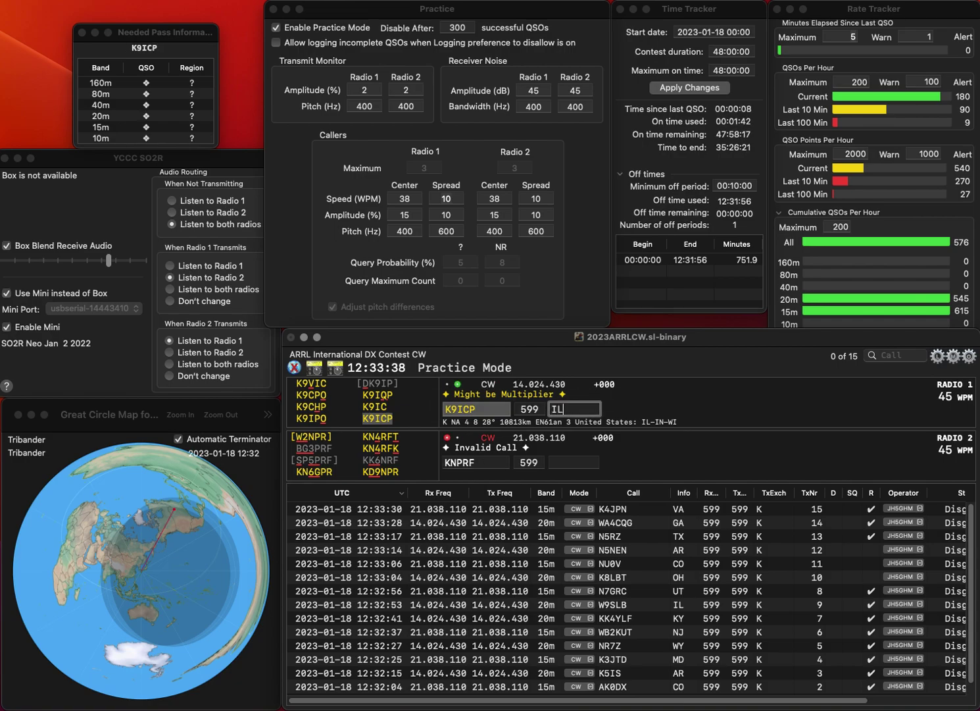
key(Return)
Step: Correct the 15m call to KB5RF and resend it
key(BackSpace)
text(B5)
key(Delete)
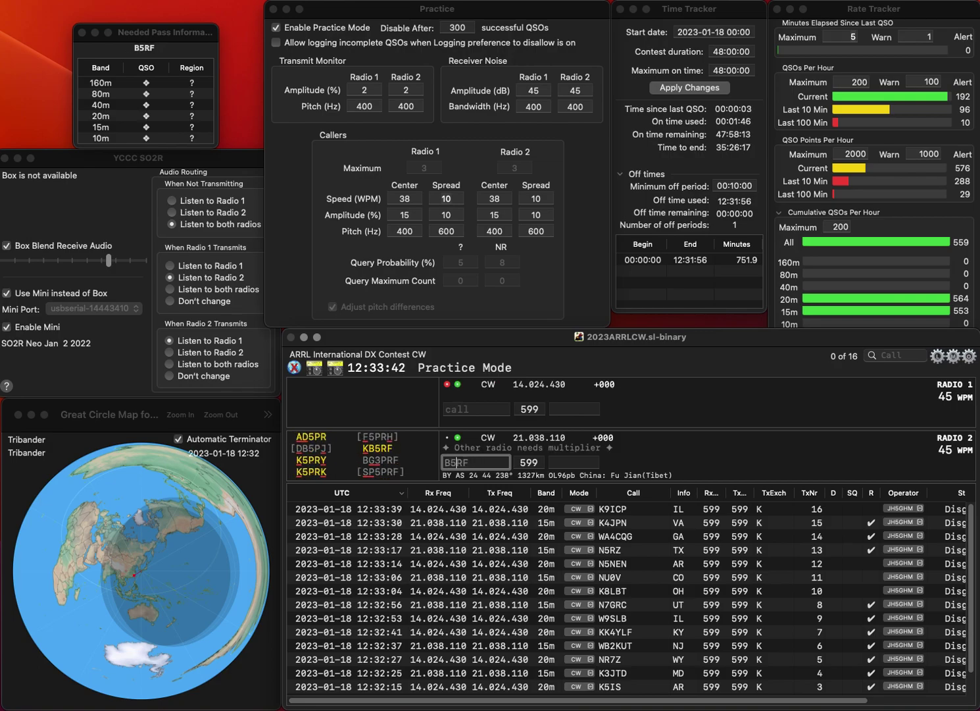
key(BackSpace)
key(Delete)
text(K5)
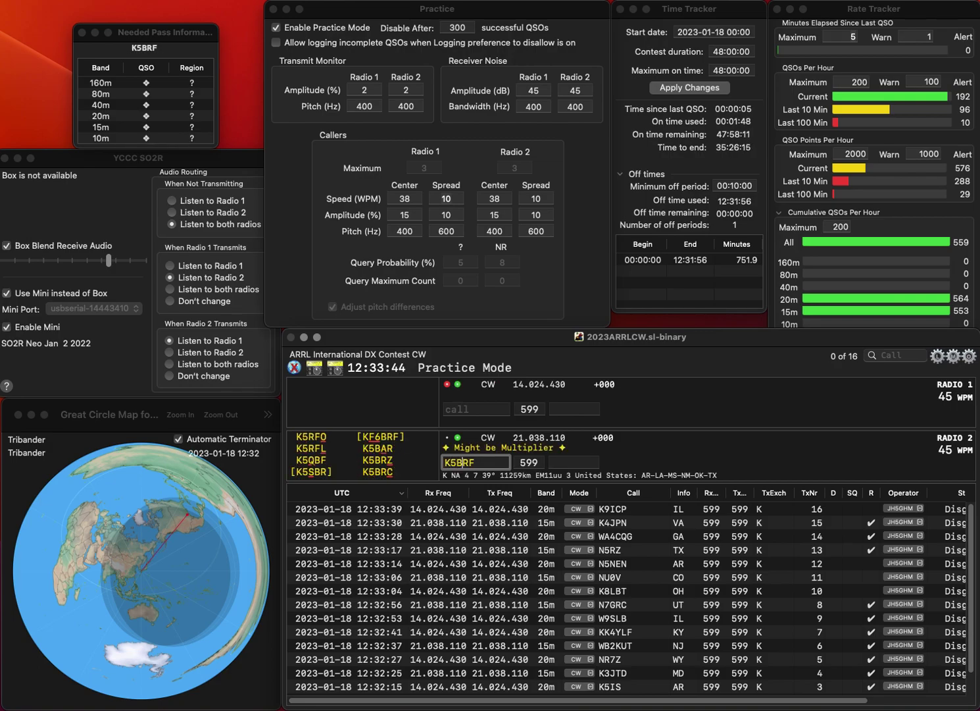
key(BackSpace)
key(Right)
text(5)
key(Return)
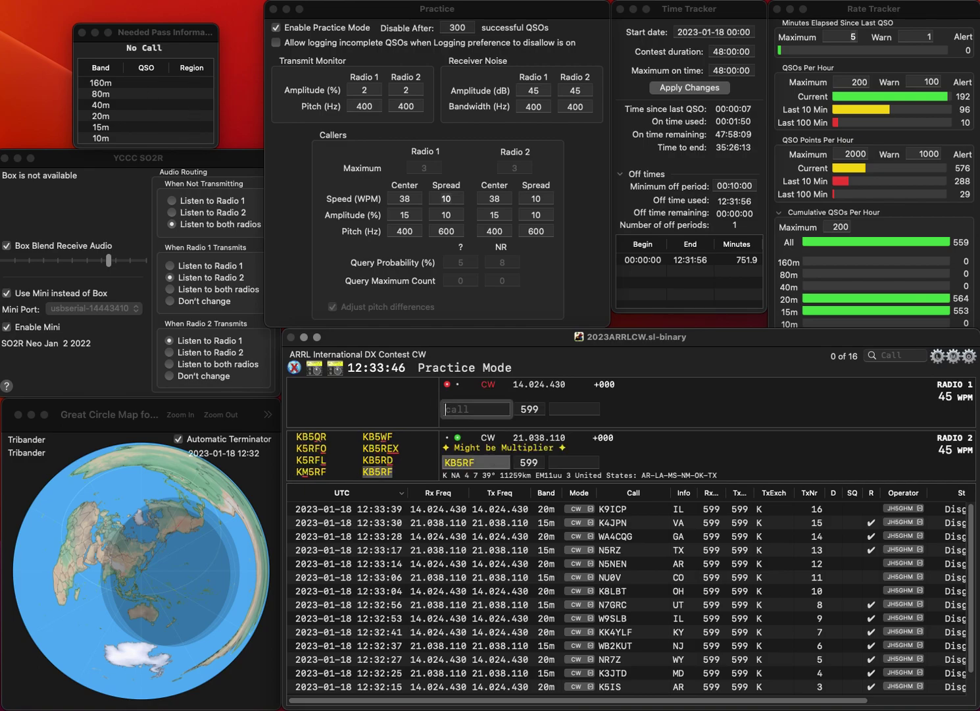
Step: Enter N7WB on 20m with exchange ID and change the 15m call to KD5RF
text(N7WB)
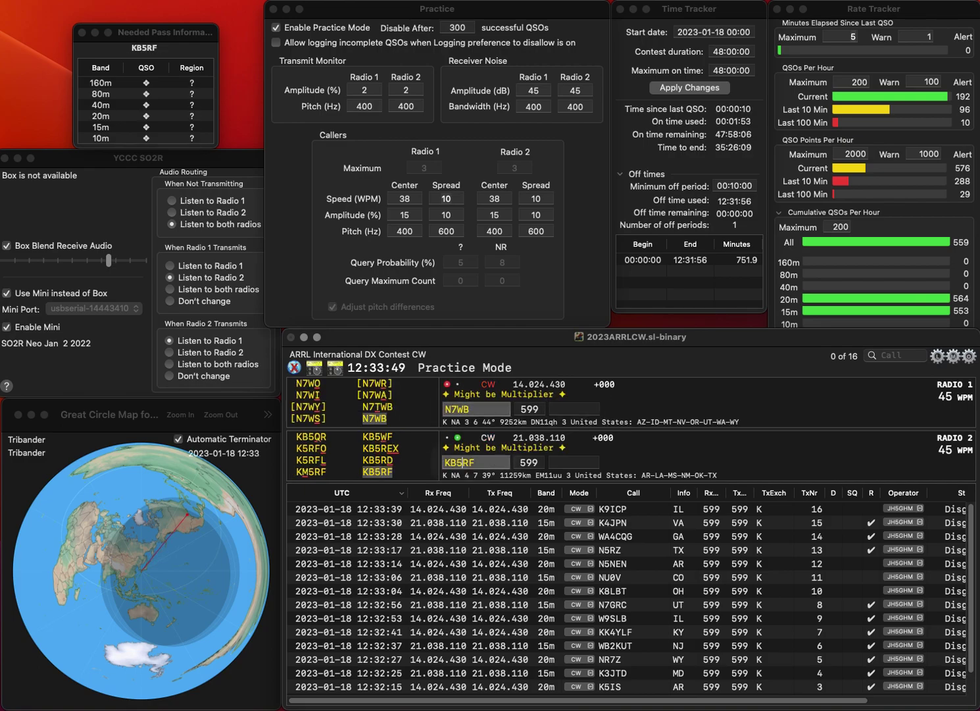
key(space)
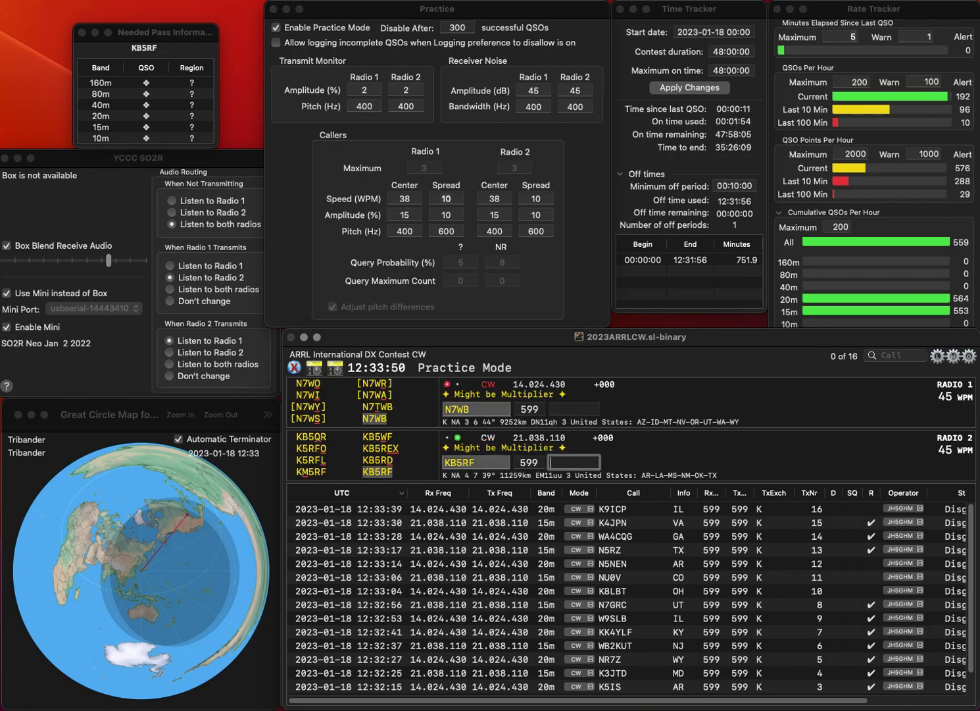
key(space)
key(Left)
key(Left)
key(Left)
key(BackSpace)
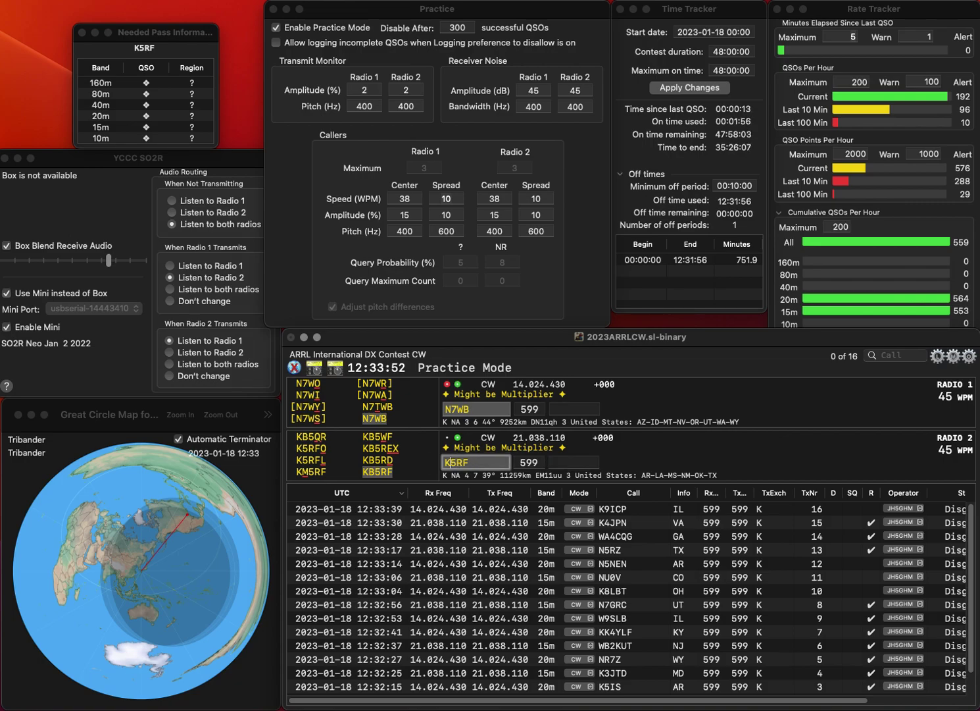
text(D)
key(Return)
key(space)
key(Tab)
text(ID)
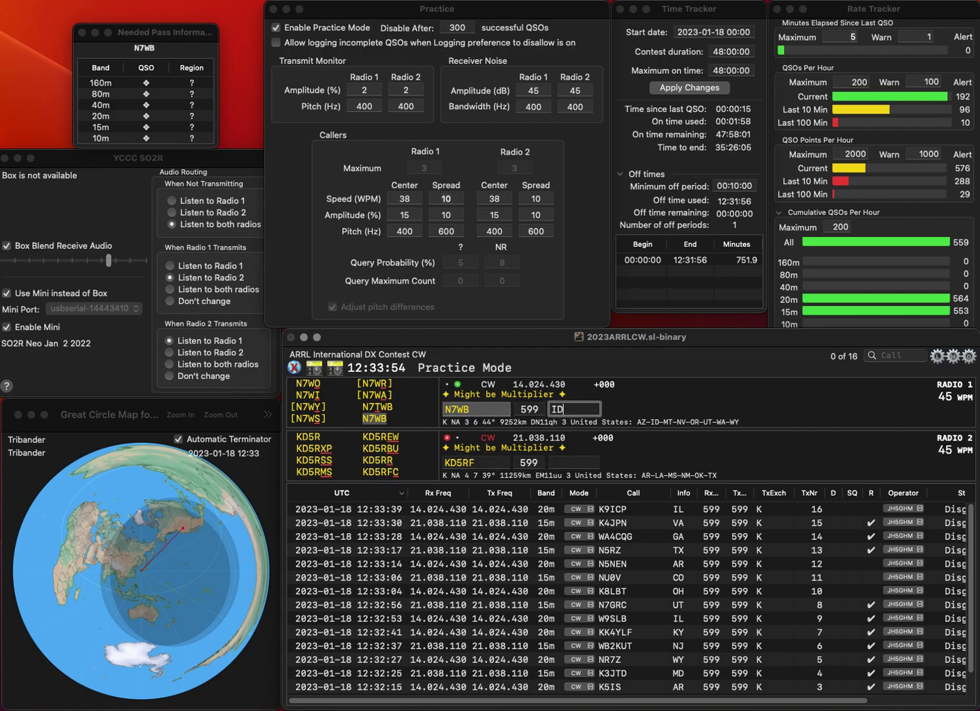
key(Return)
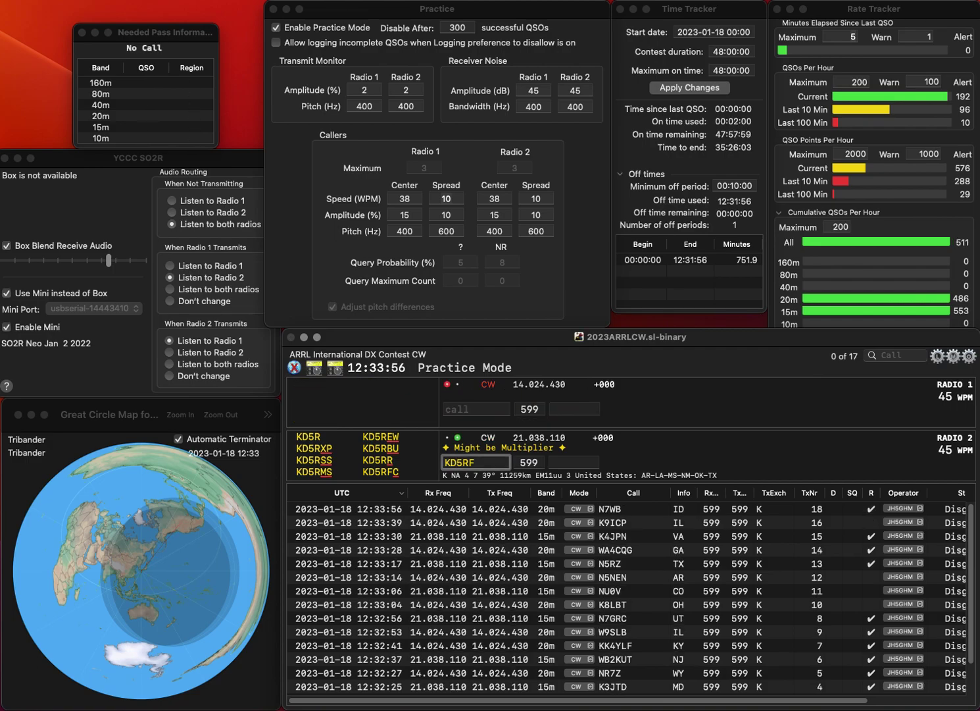
Step: Correct the 15m call to KB5WF and resend it
key(Left)
key(Left)
key(Left)
key(BackSpace)
text(B)
key(Right)
key(Delete)
text(W)
key(Return)
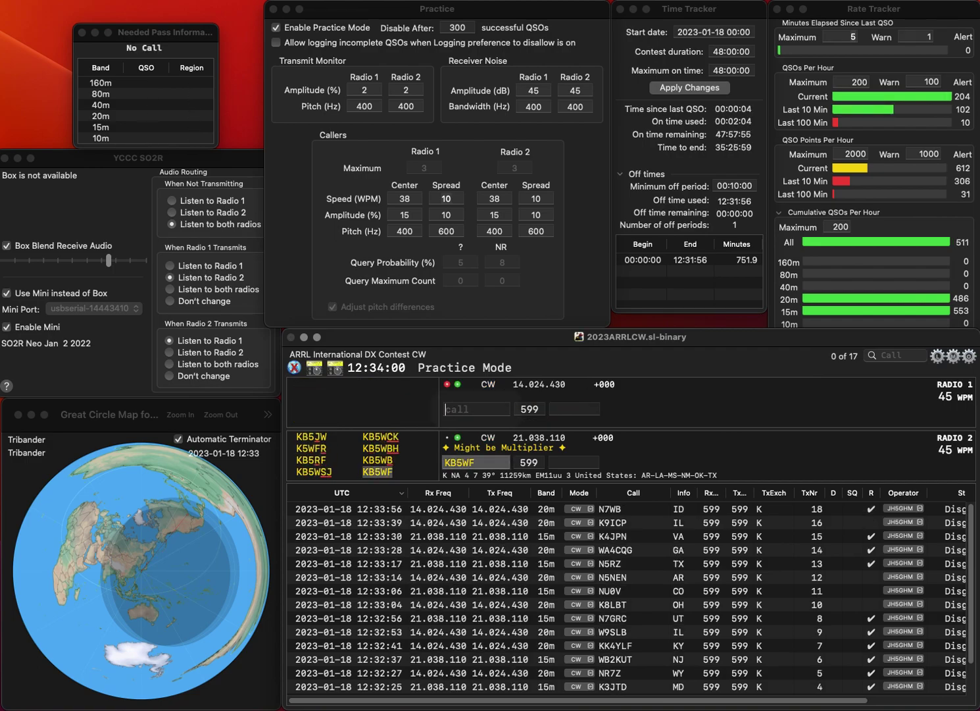
Step: Log KB5WF with exchange AR and send K6BEZ's call on 20m
text(BEZ)
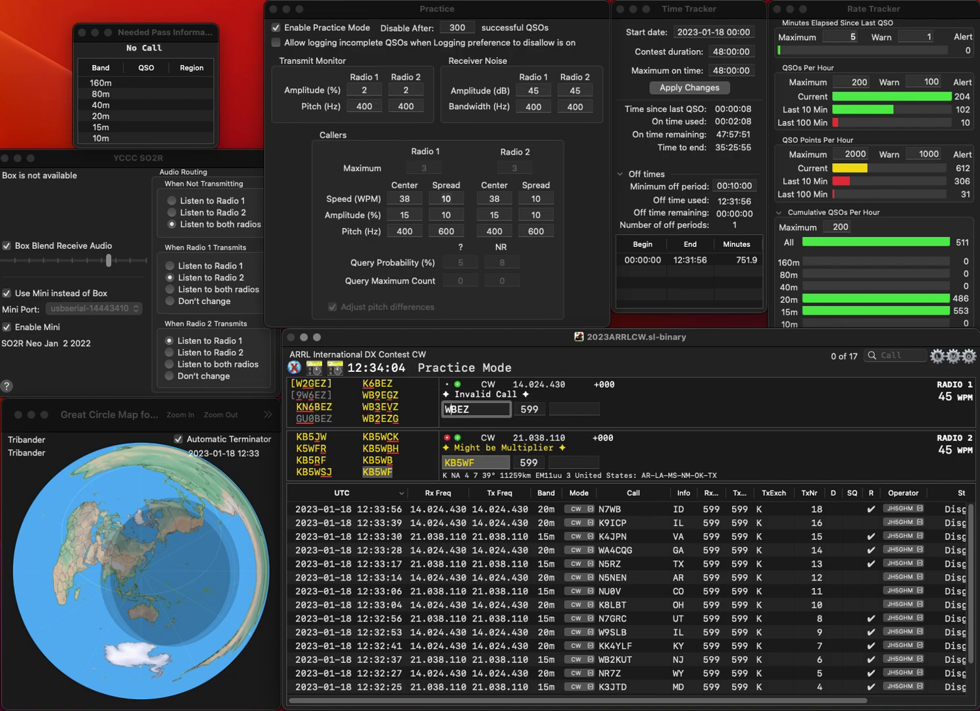
key(Tab)
text(AR)
key(Return)
key(Delete)
text(K6)
key(Return)
text(K4TXL)
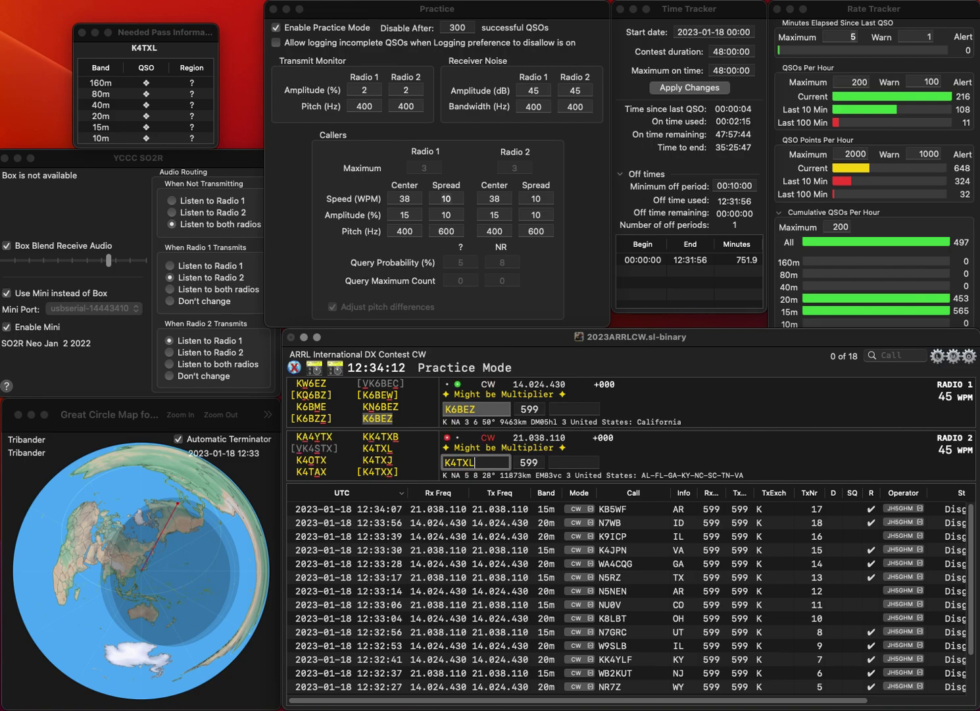
key(Return)
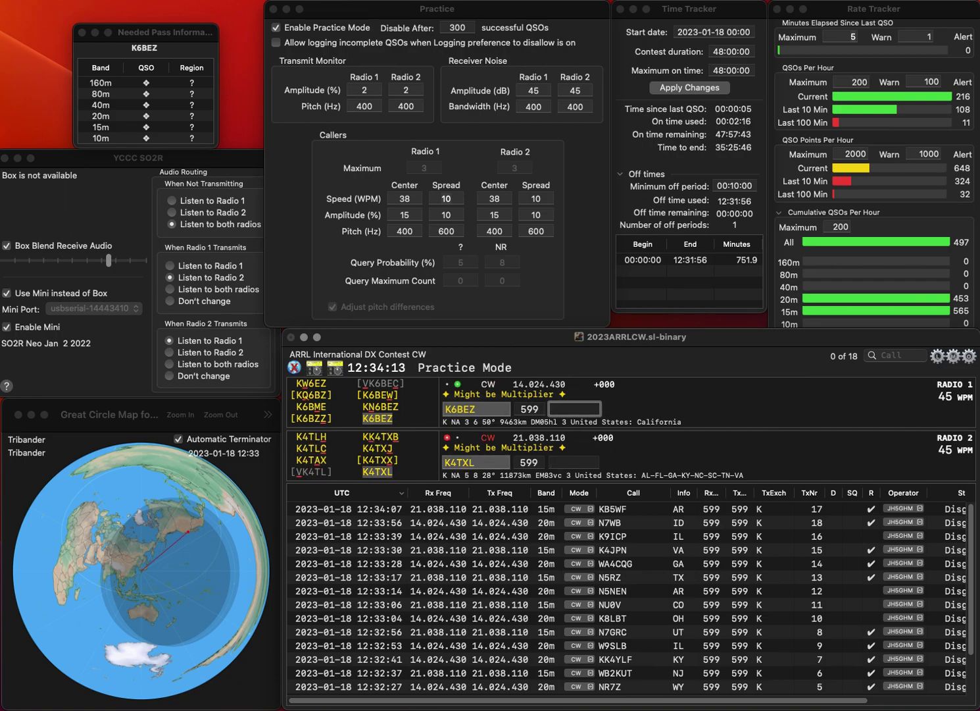
key(Return)
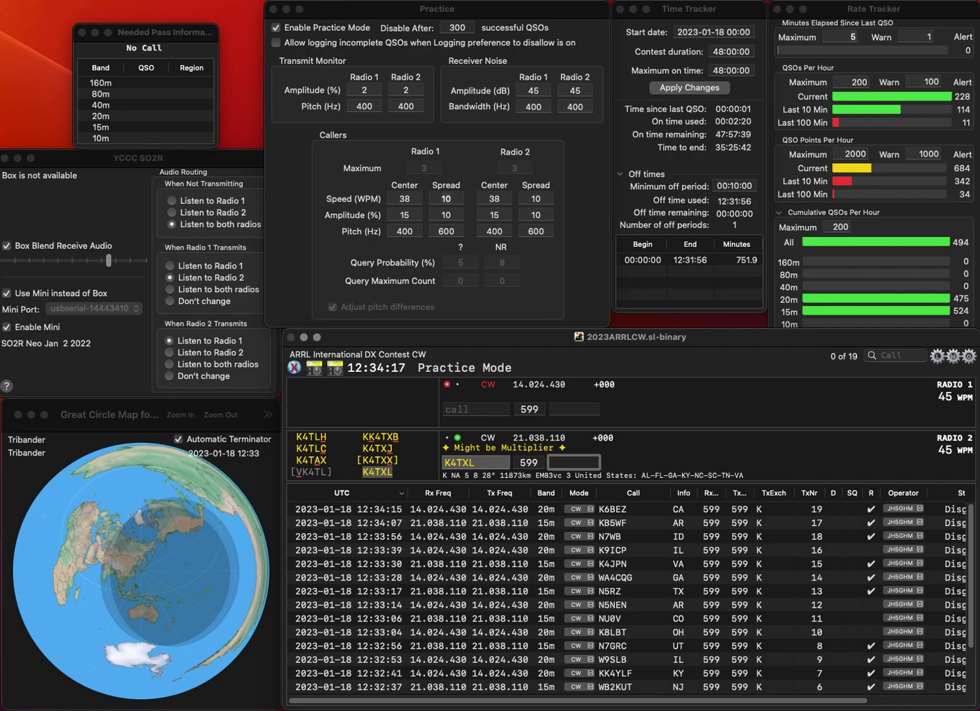
text(GA)
key(Return)
text(KI4ZZJ)
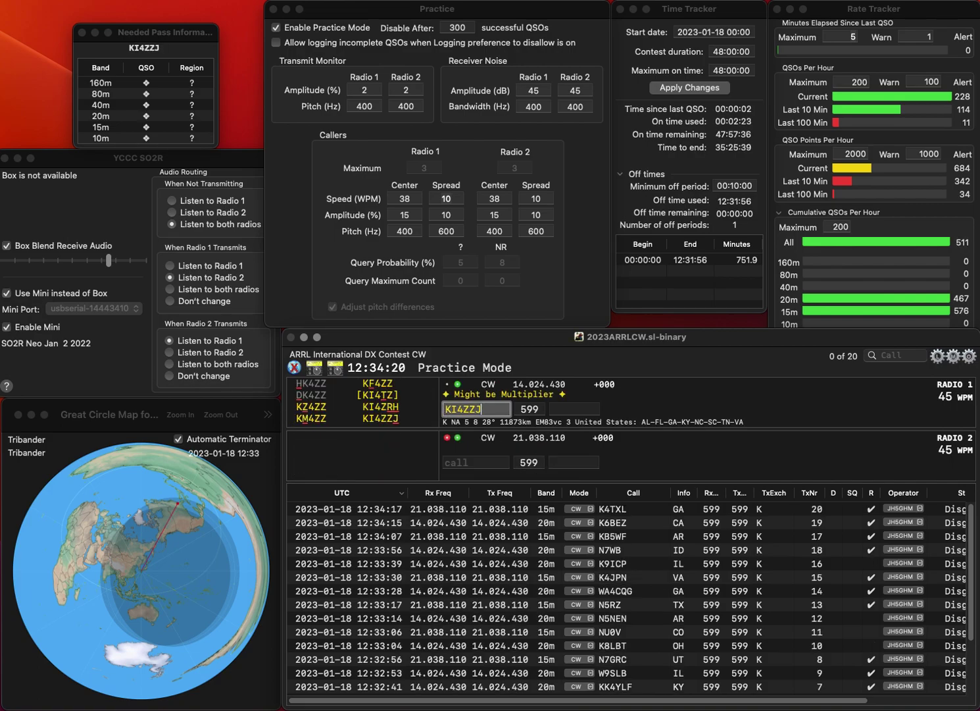
key(Return)
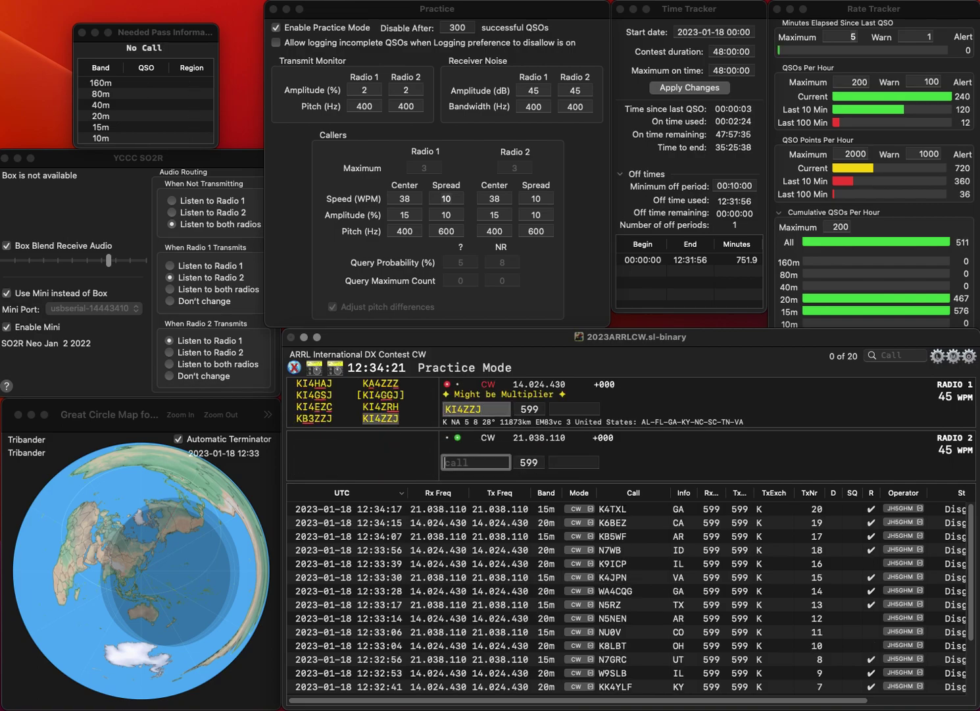
text(AD2CX)
key(Return)
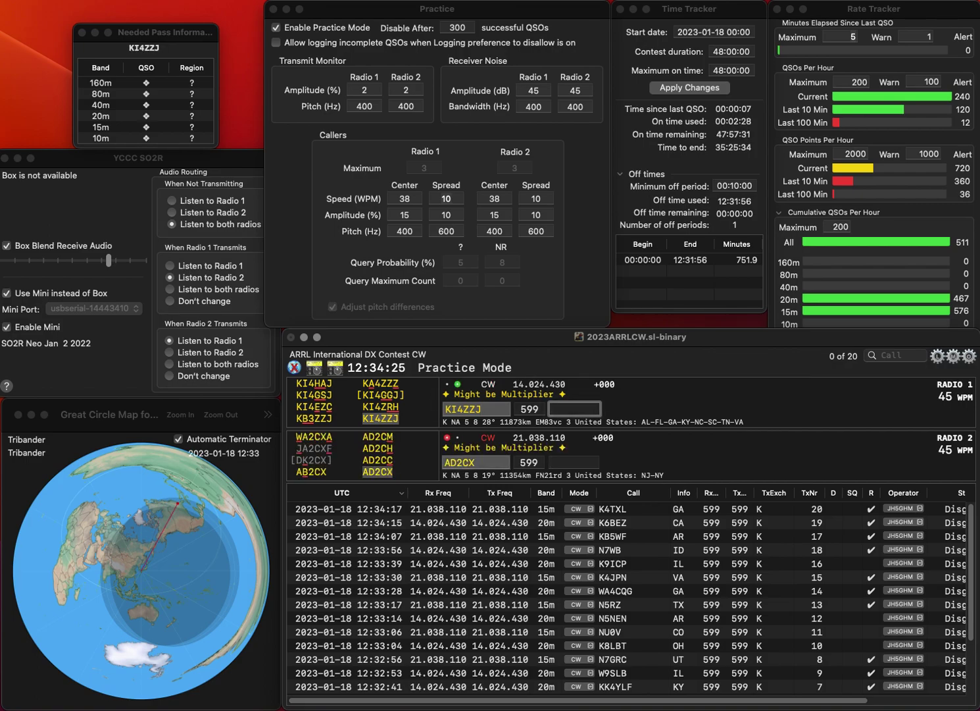
text(SC)
key(Return)
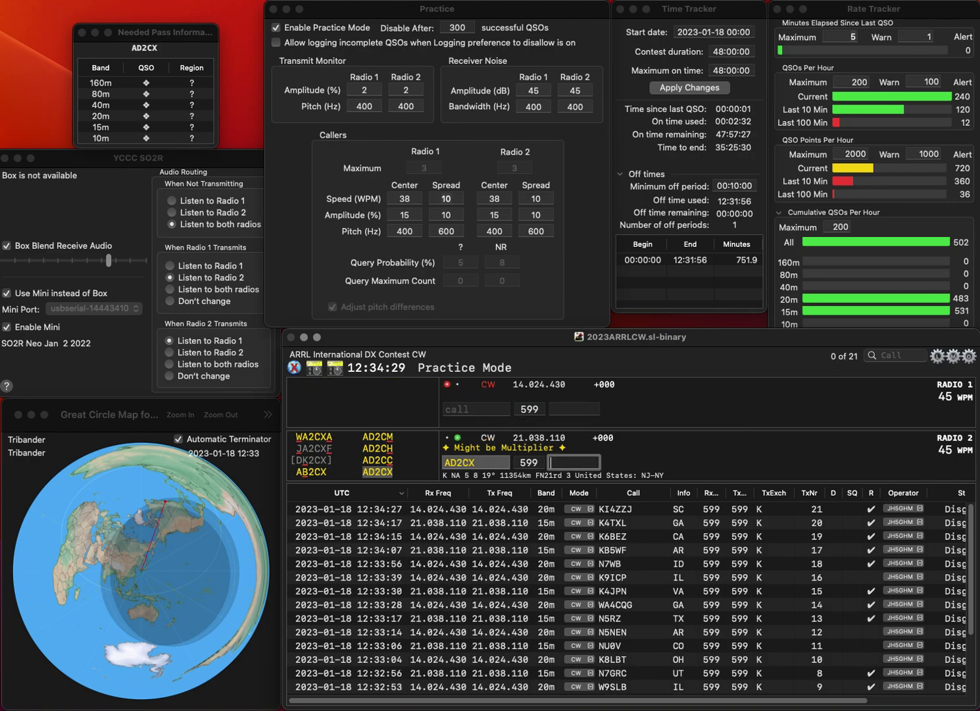
key(Return)
text(VA3)
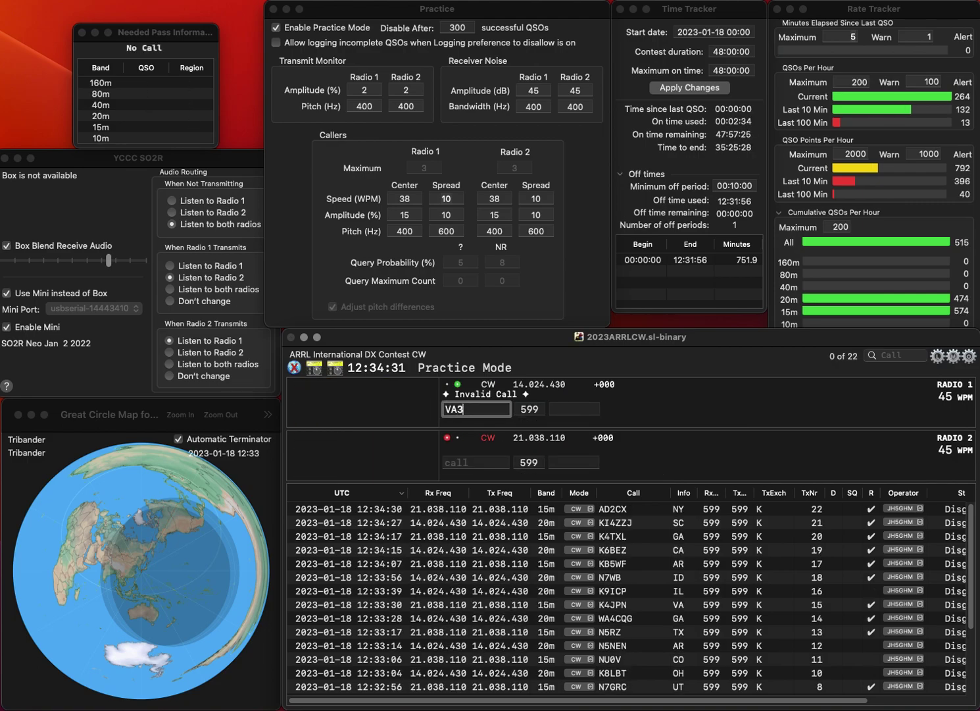
text(LGQ)
key(Return)
text(K3LKS)
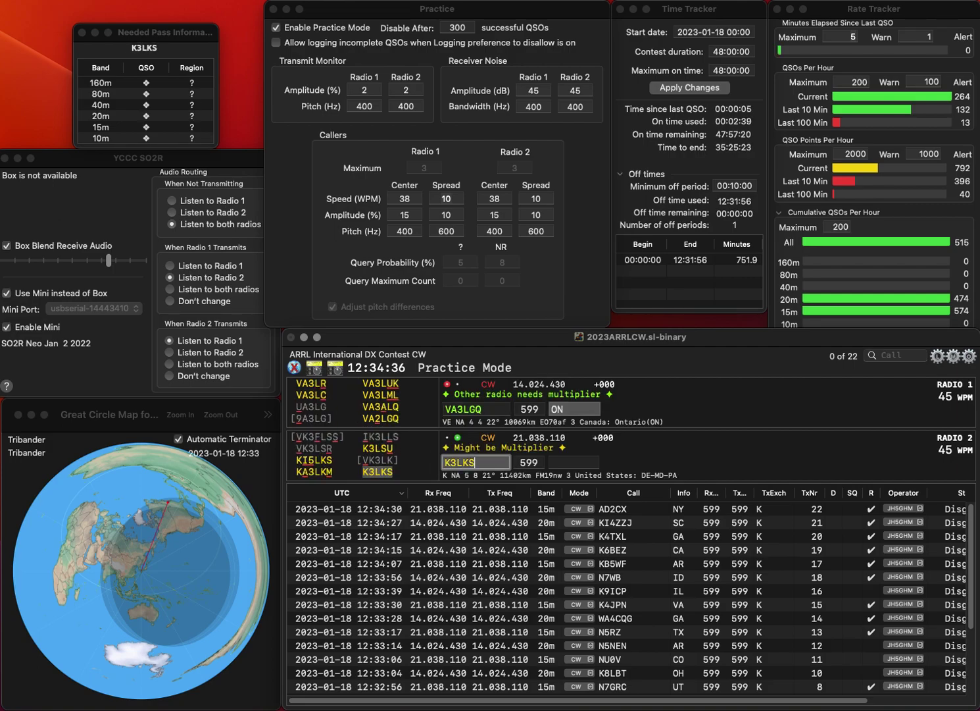
key(Return)
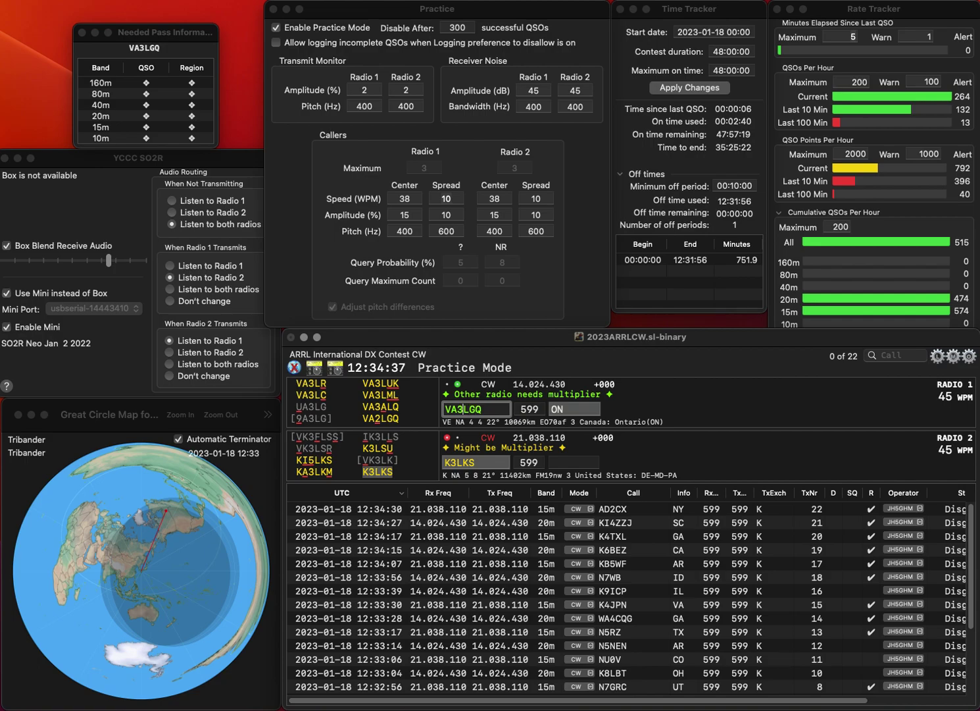
key(BackSpace)
text(2)
key(Return)
key(space)
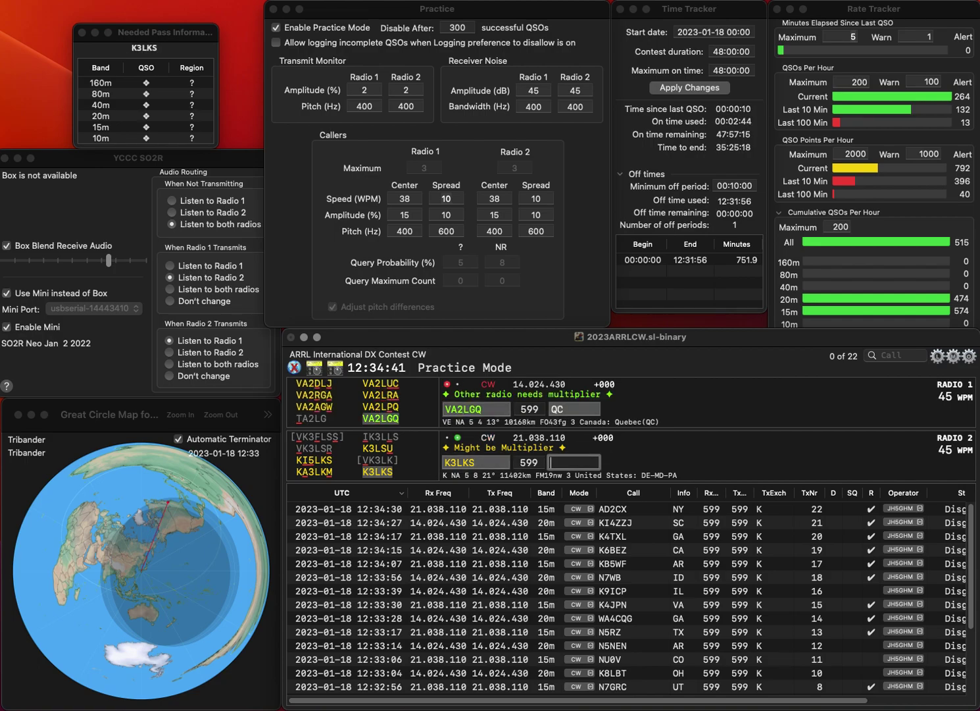
key(Return)
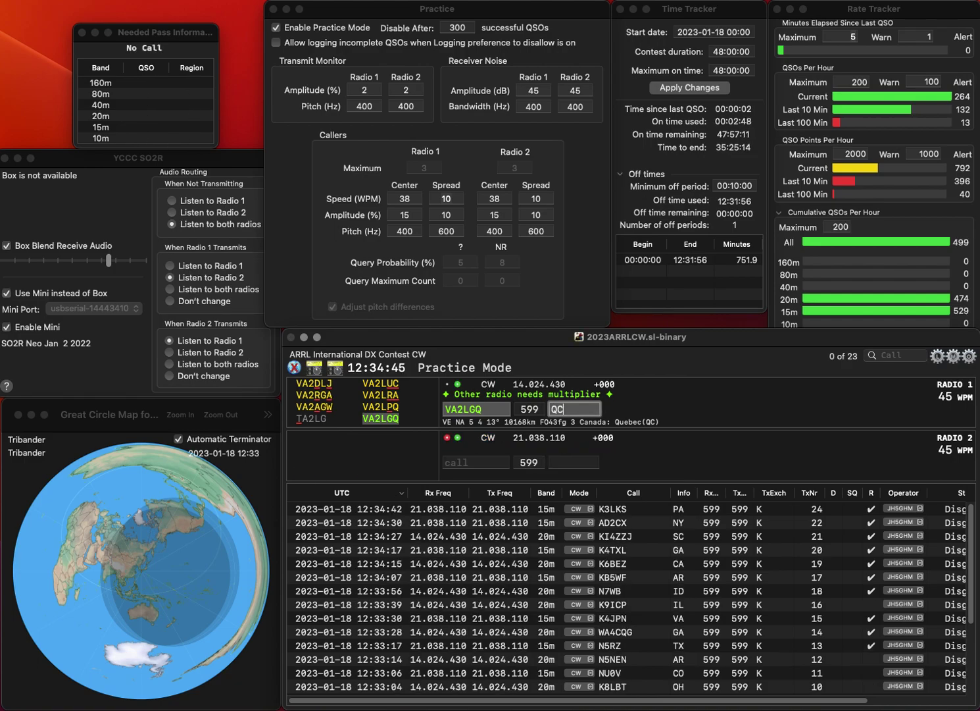
key(Return)
Step: Send W7VO's call on 20m and return to Radio 2's exchange entry
text(W7VO)
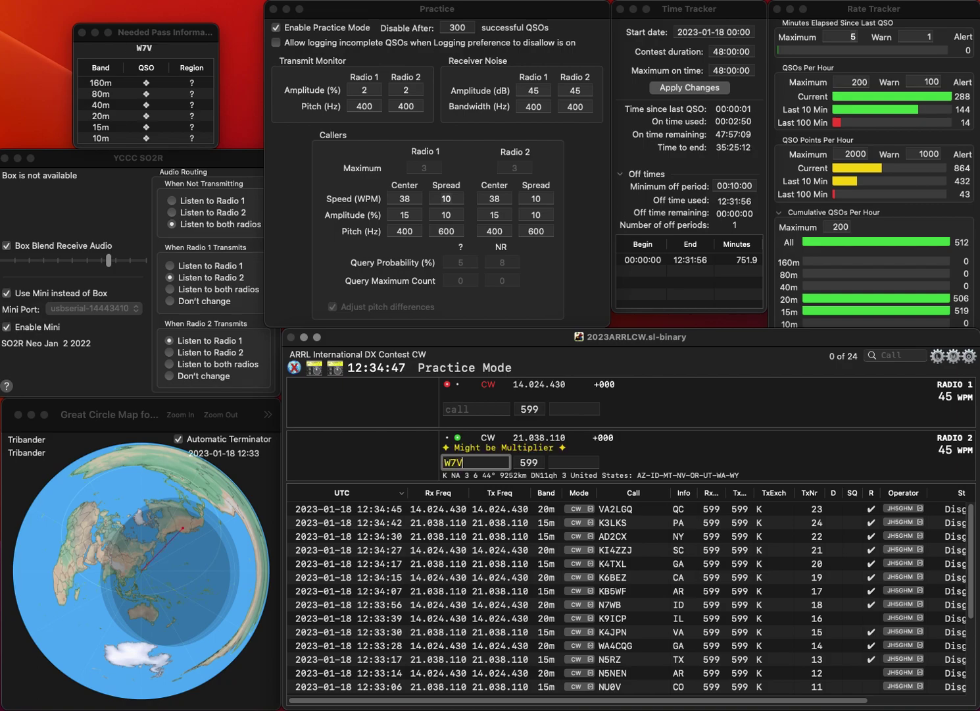
key(Return)
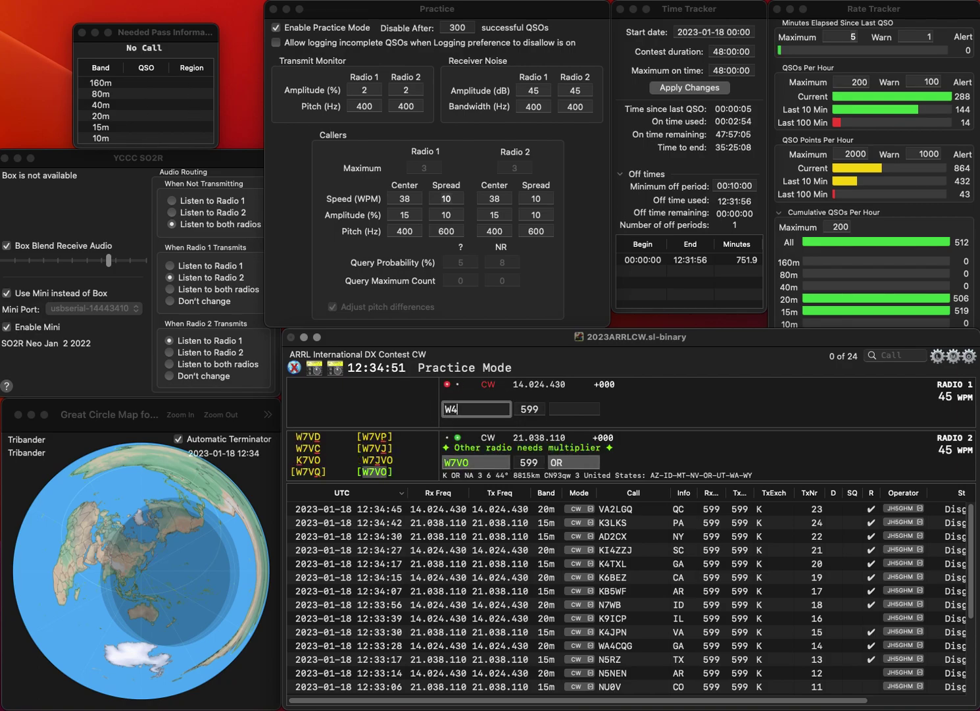
key(Return)
key(Return)
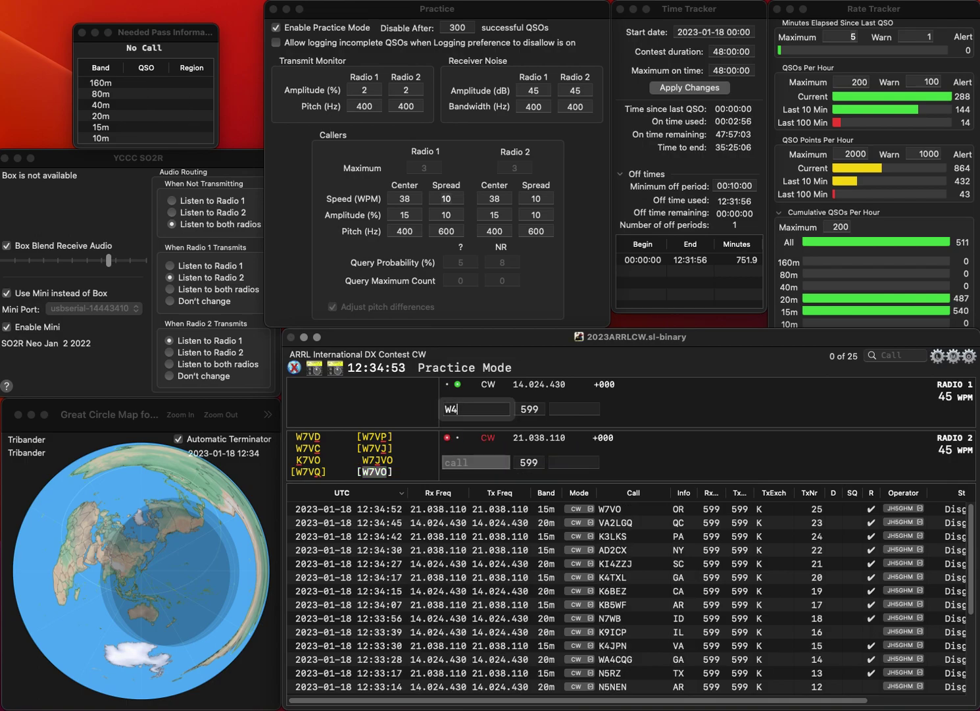
text(WW)
key(Return)
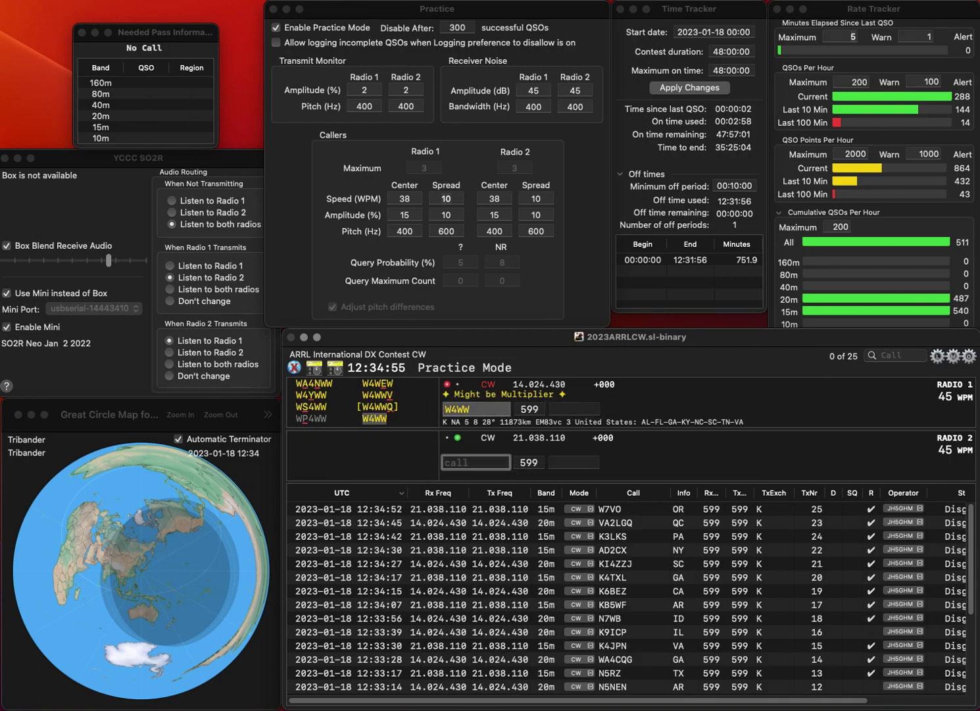
text(VE2AAB)
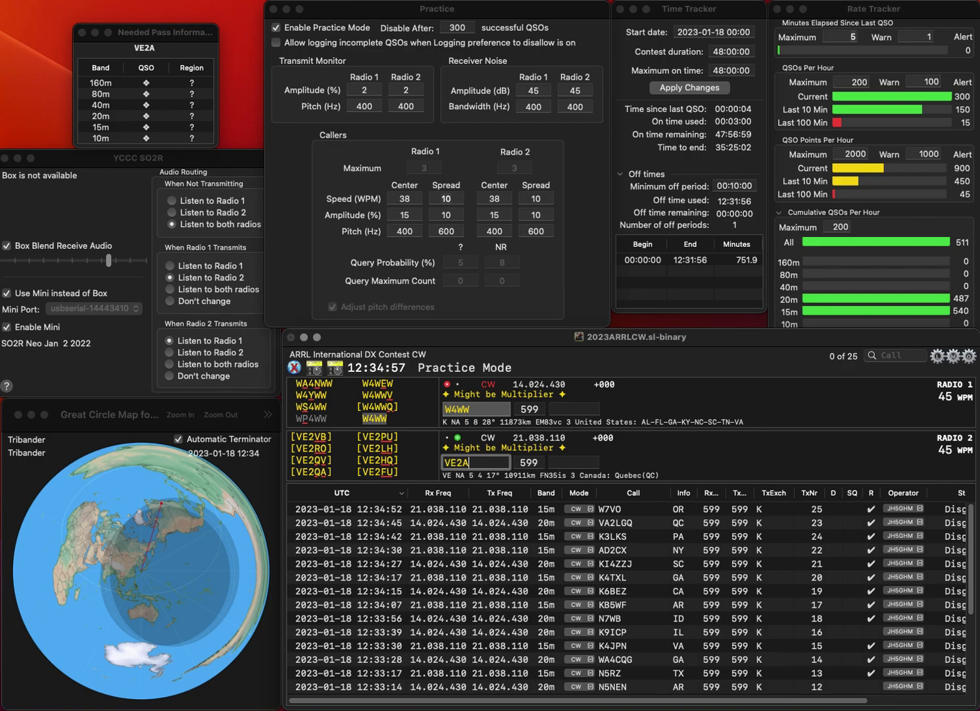
key(Home)
key(Delete)
key(Delete)
text(W)
key(Return)
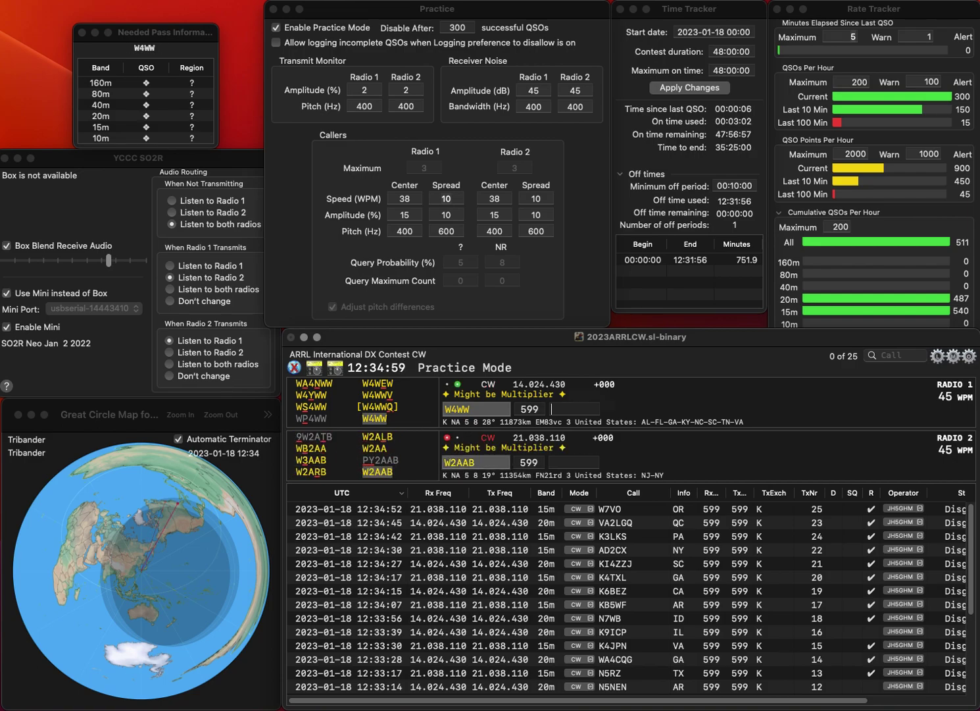
Step: Log W4WW with exchange GA and W2AAB with exchange NJ
key(space)
text(GA)
key(Return)
key(Tab)
key(space)
text(NJ)
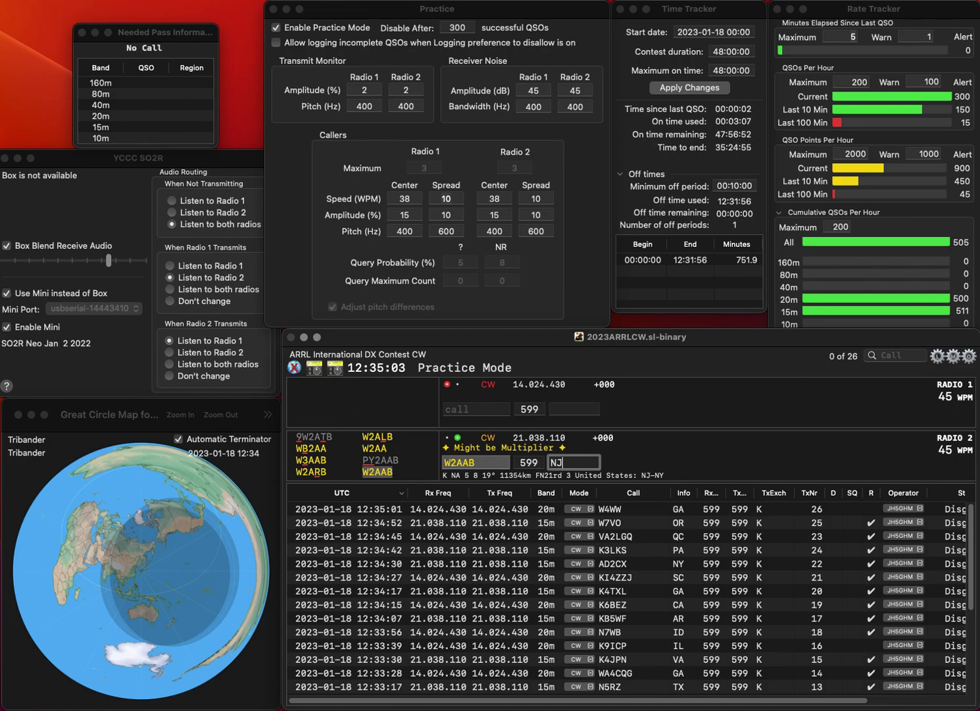
key(Return)
text(WAT0QG)
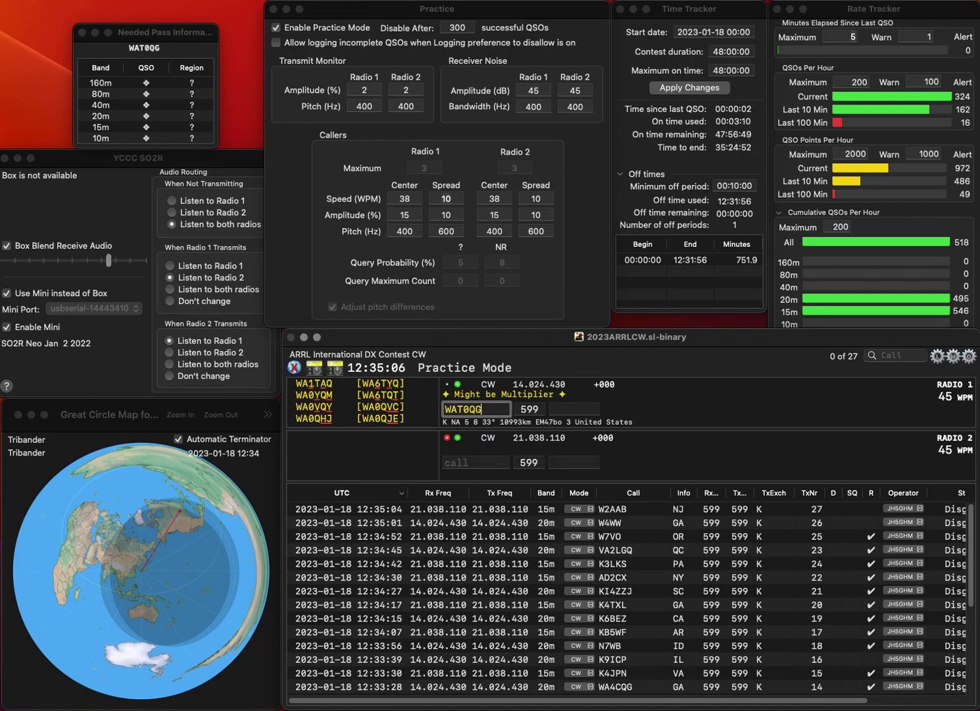
key(BackSpace)
key(Right)
text(E)
key(Right)
key(BackSpace)
key(Return)
key(grave)
text(KO4TRA)
key(grave)
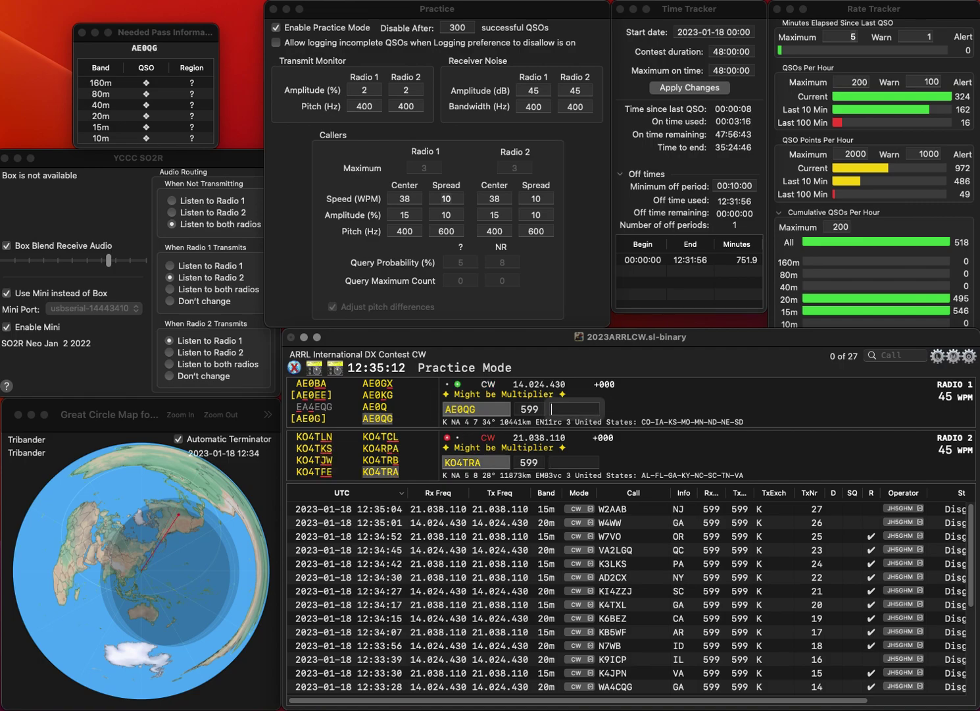
text(CO)
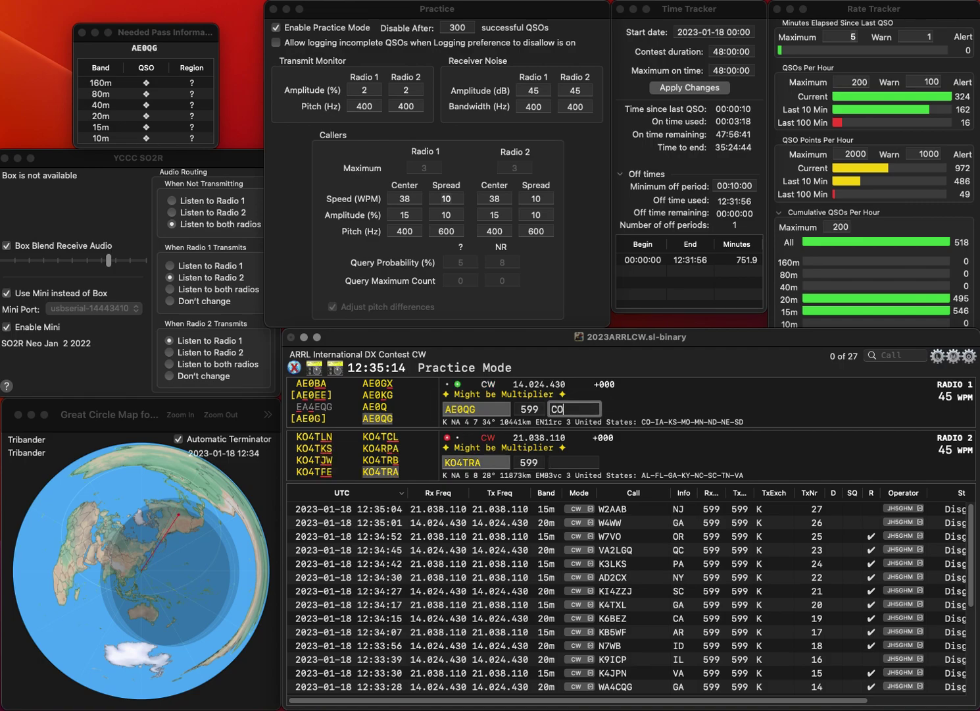
key(Return)
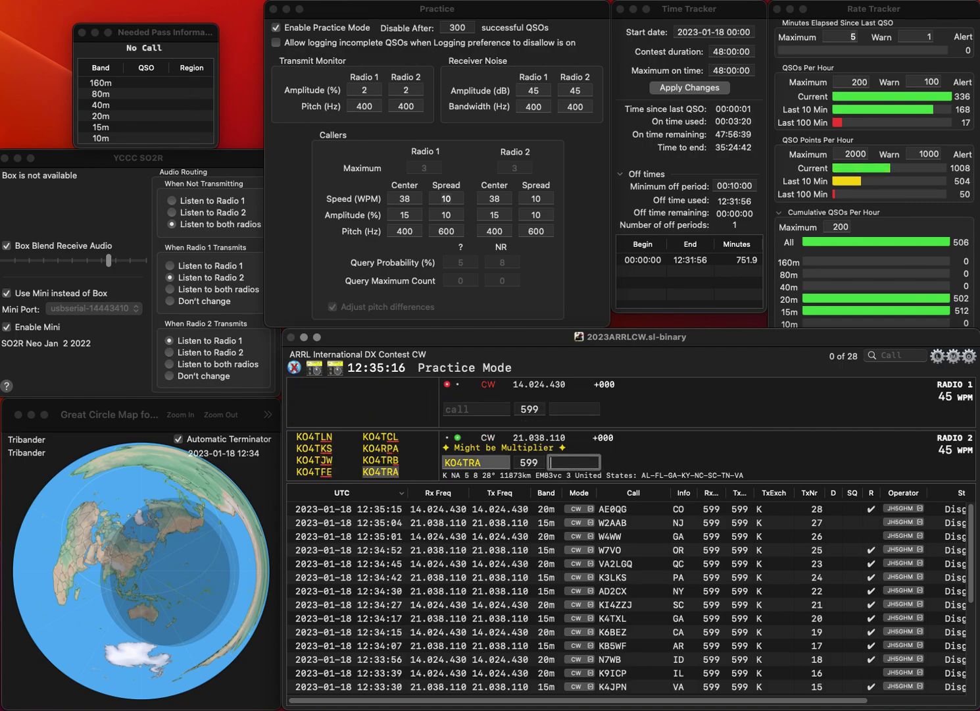
text(Y)
key(Return)
text(KR3L)
key(Return)
text(N5HMO)
key(Return)
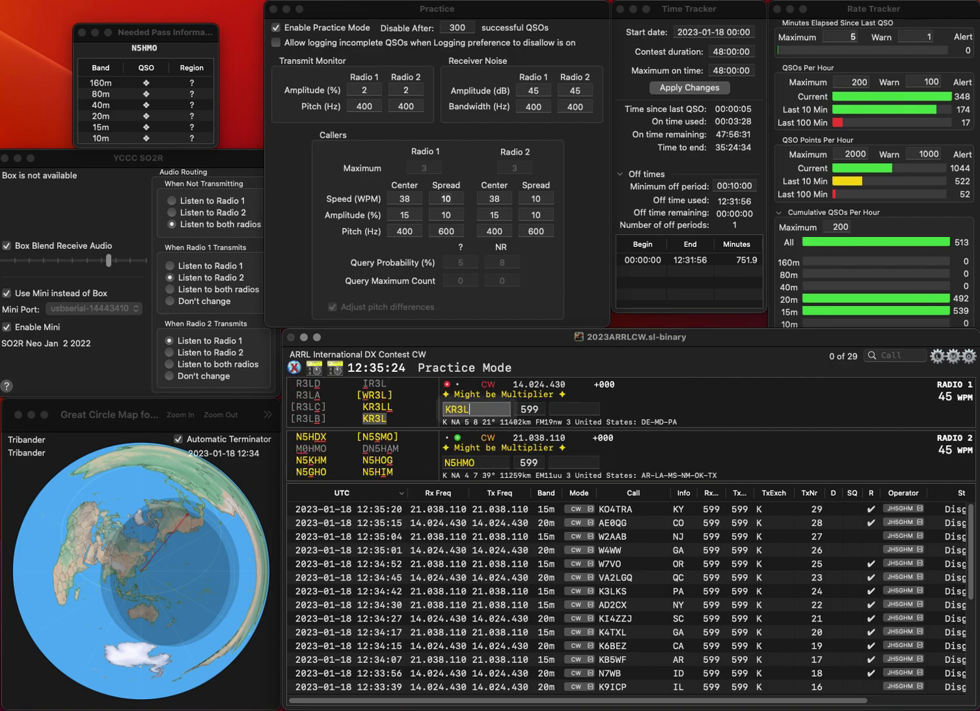
text(PA)
key(Return)
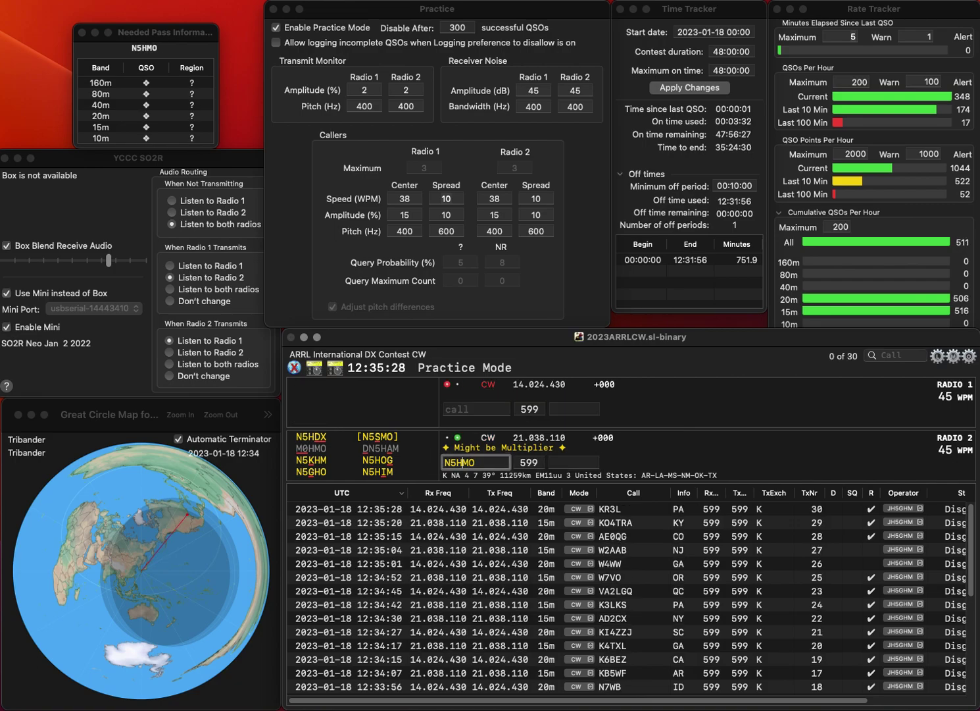
click(463, 463)
key(BackSpace)
text(S)
key(Return)
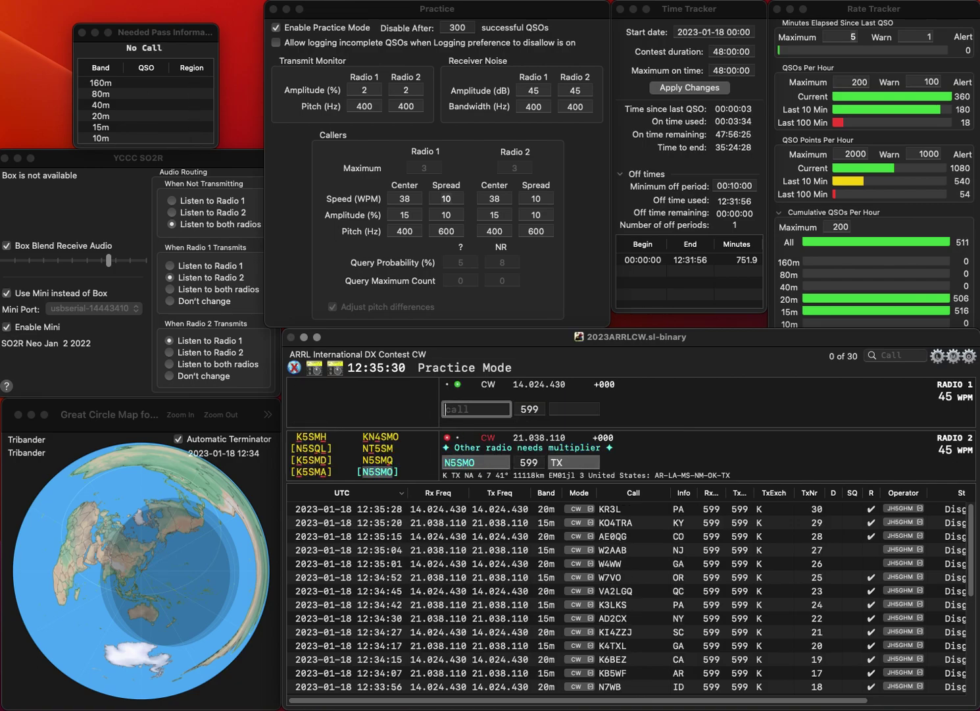
text(W7AM)
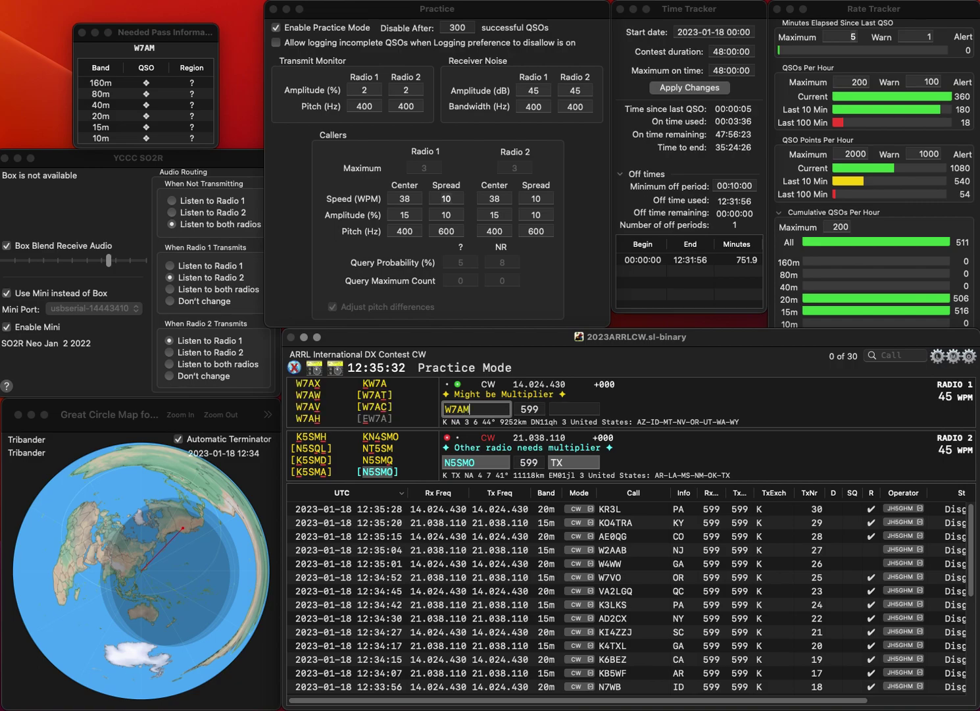
text(R)
key(Return)
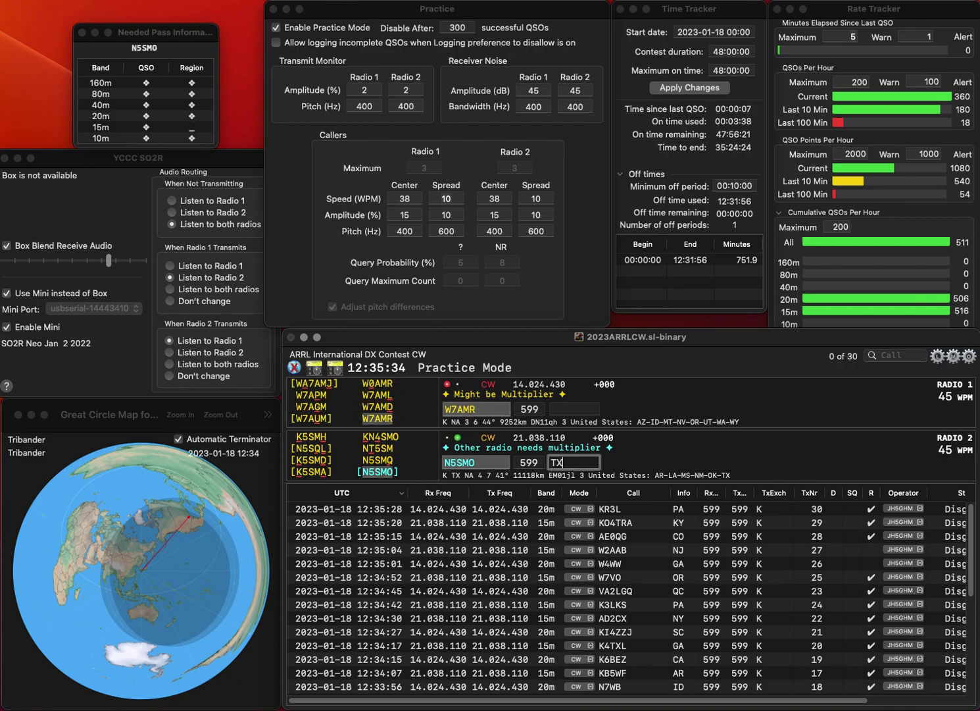
key(Return)
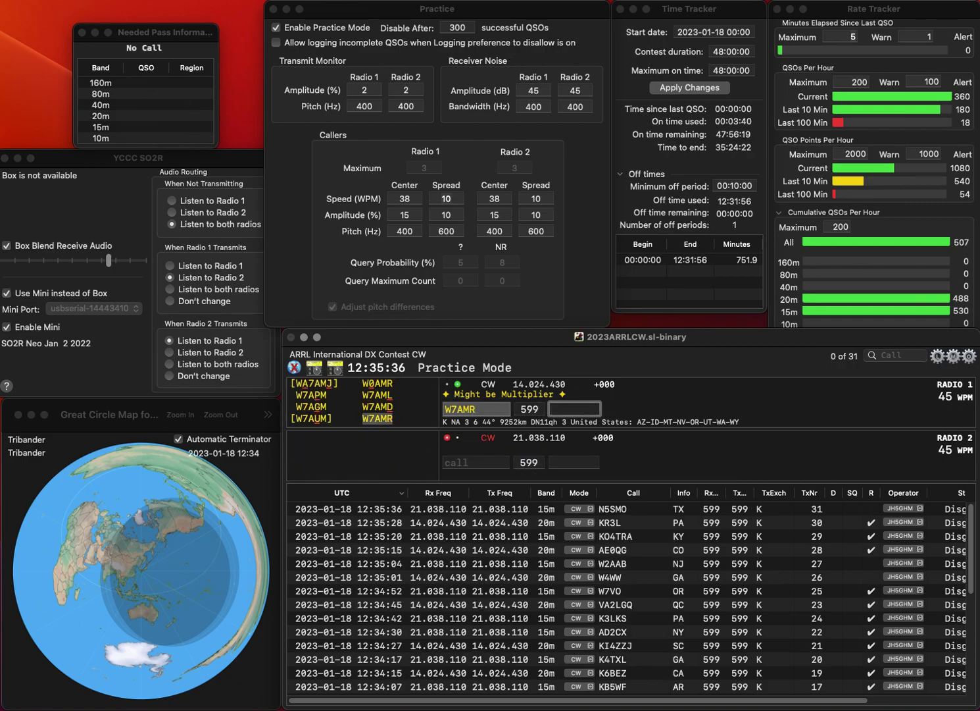
text(ID)
key(Return)
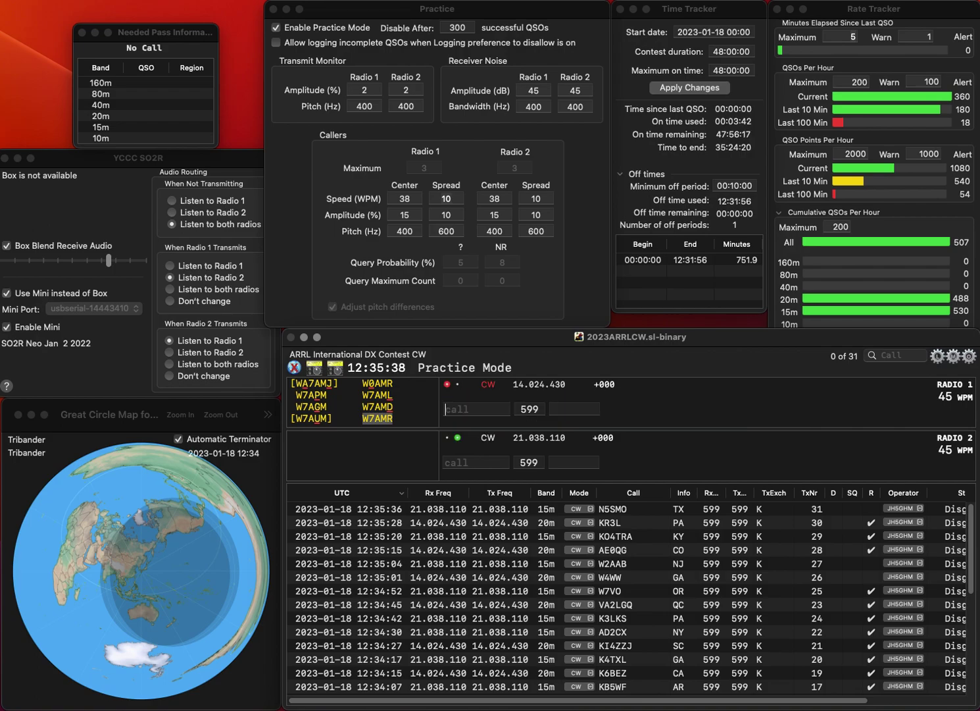
text(WA9)
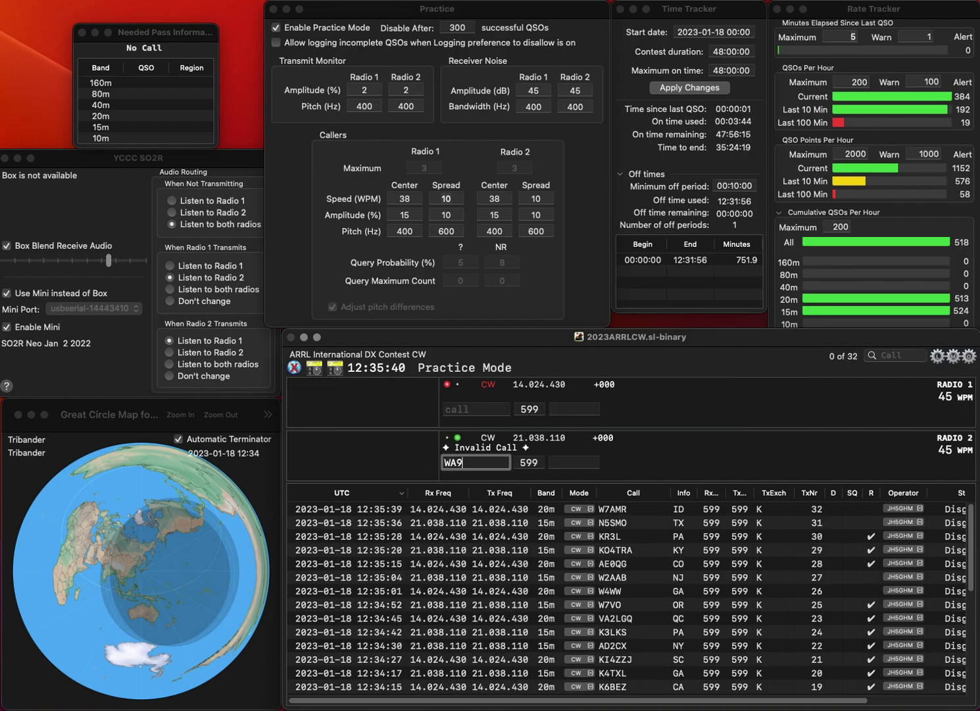
text(SWW)
key(Return)
key(Return)
text(3CDX)
key(Left)
key(Left)
key(Left)
key(BackSpace)
text(VE)
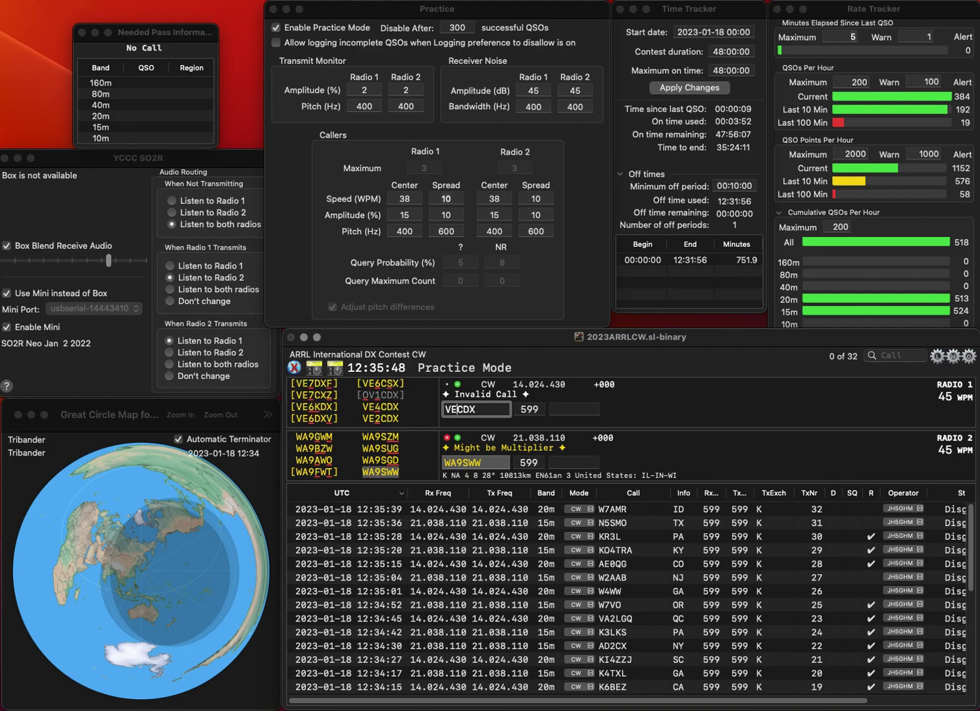
text(4)
key(Return)
text(I)
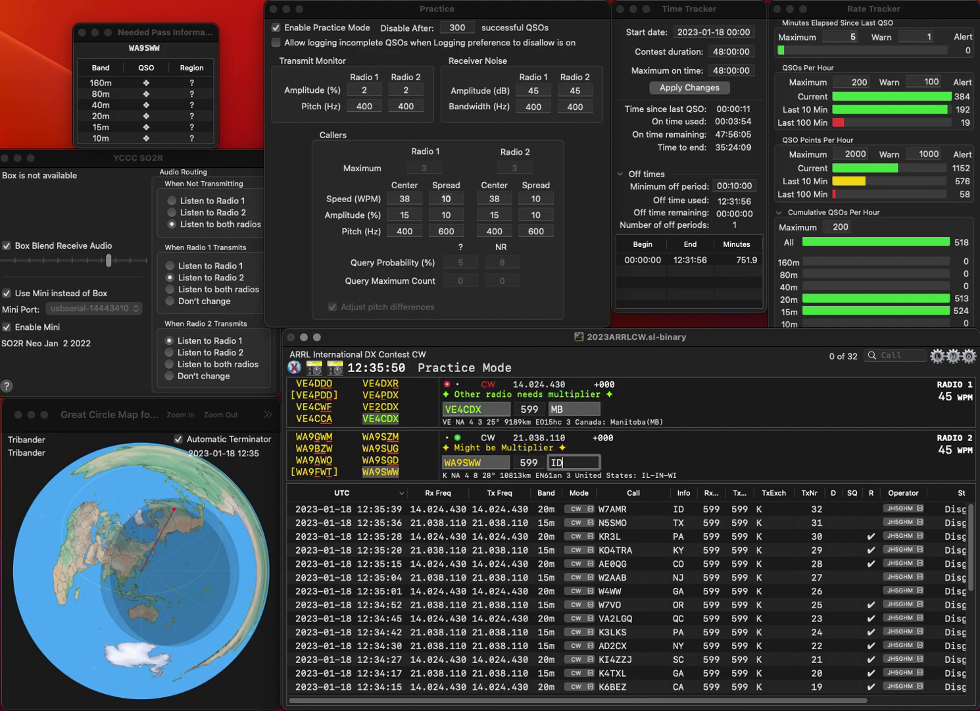
key(Return)
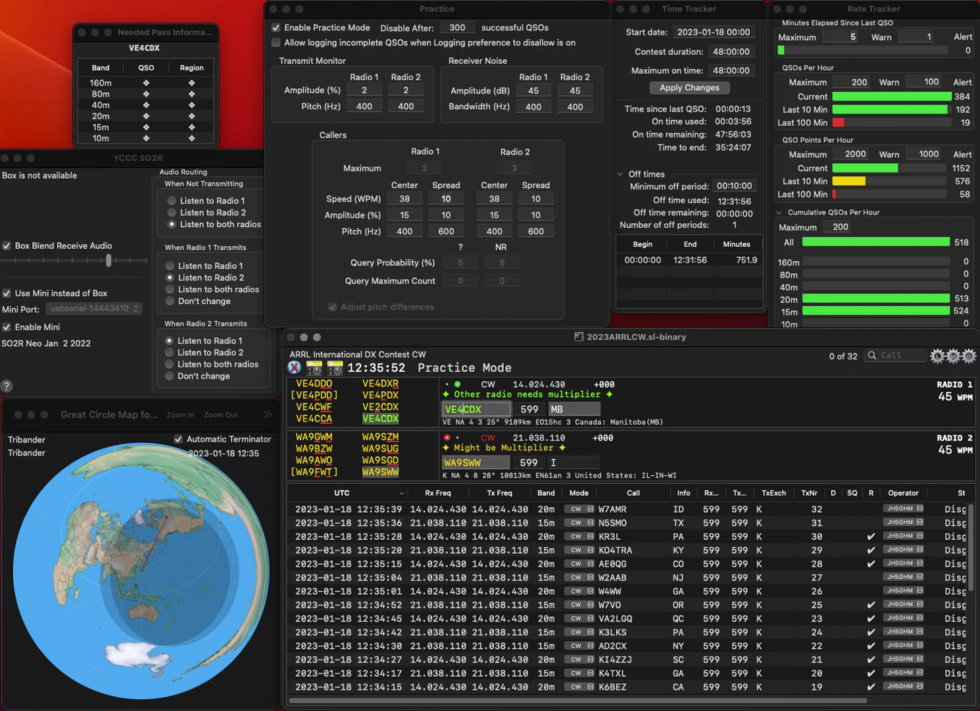
key(Return)
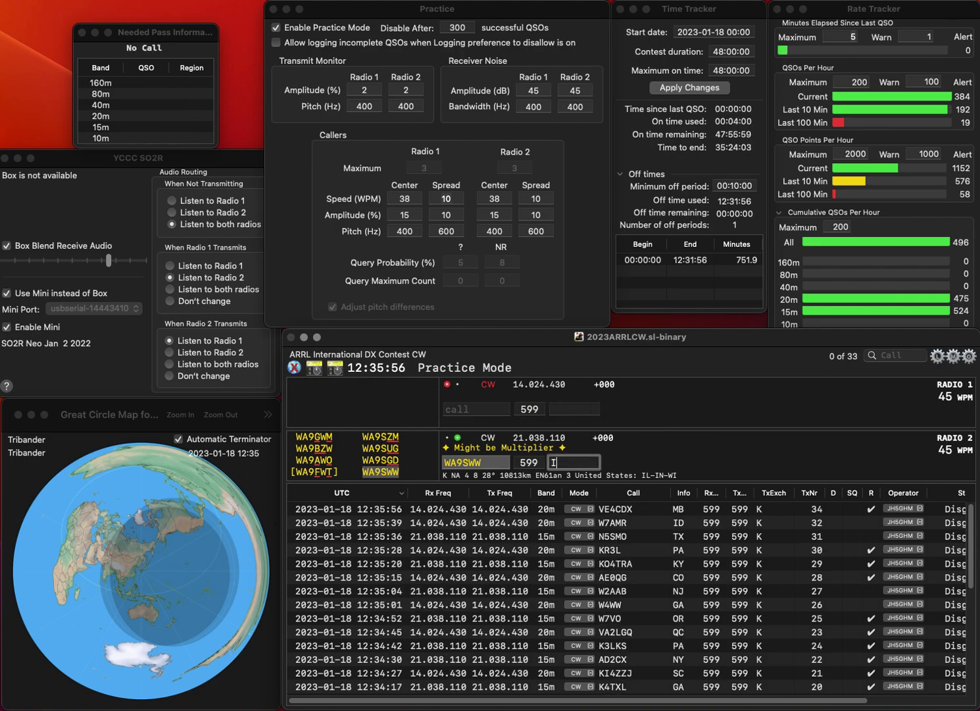
key(Return)
text(W7QM)
key(Return)
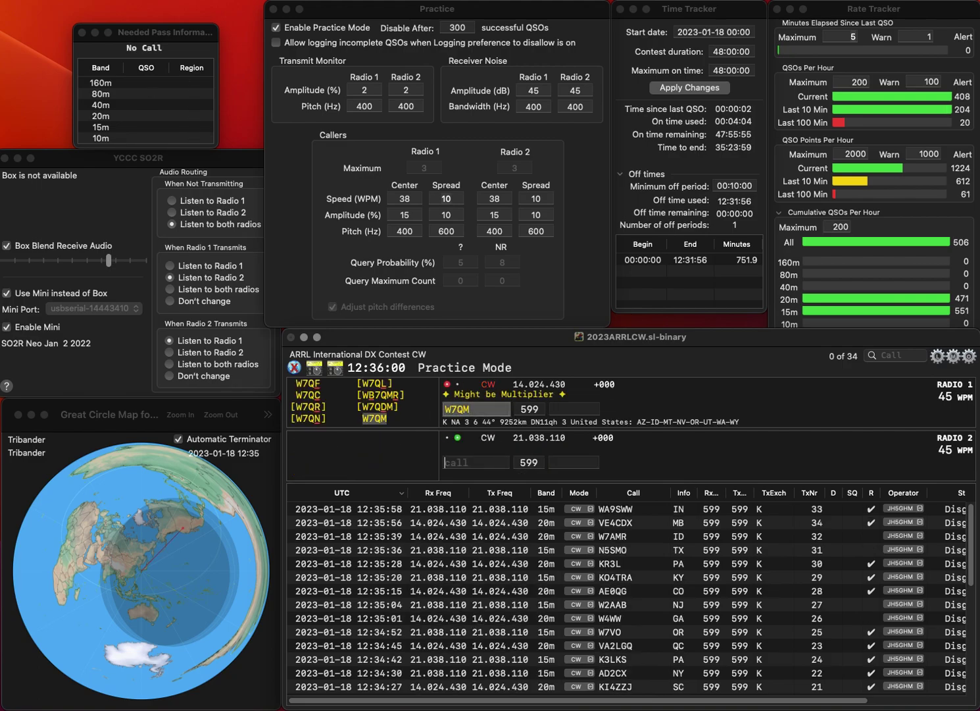
text(W)
key(BackSpace)
text(KF4TNI)
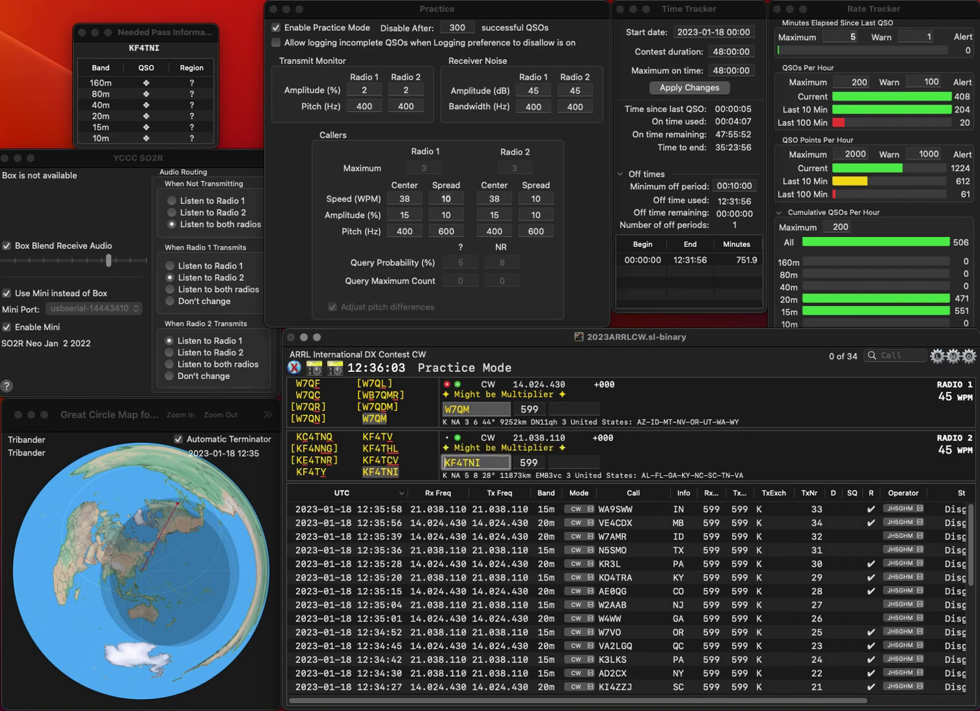
key(Return)
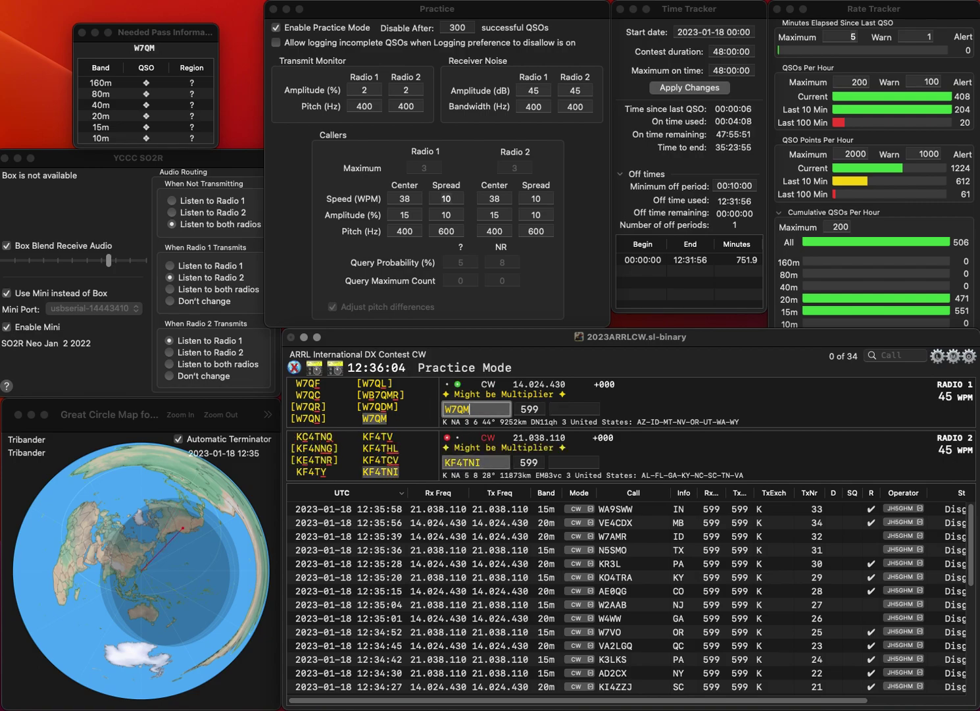
text(UT)
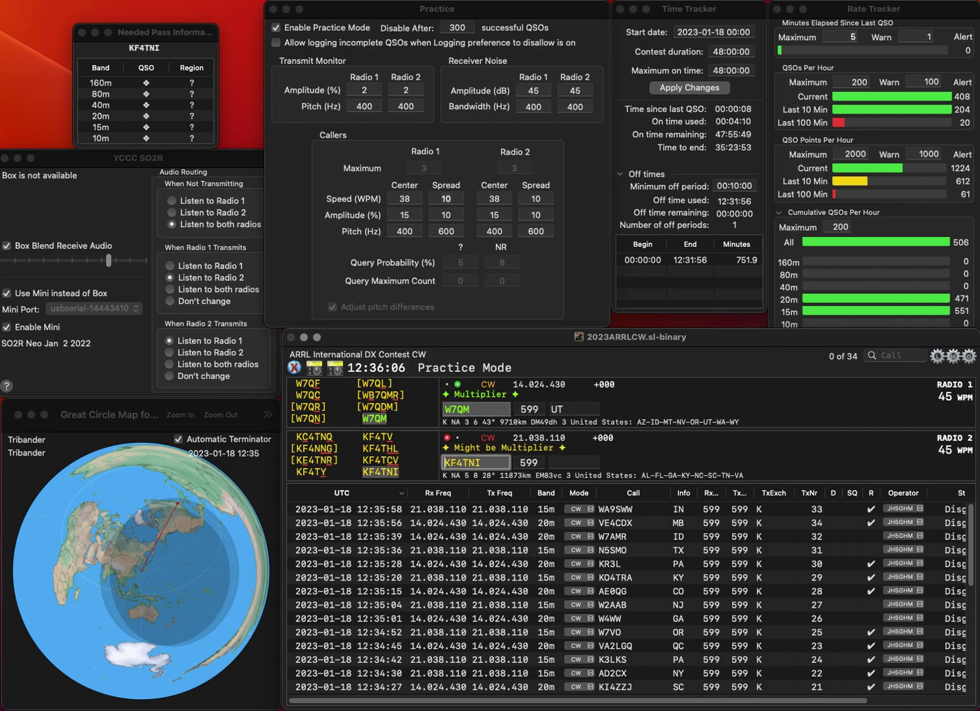
key(Return)
text(SC)
key(Return)
text(DK)
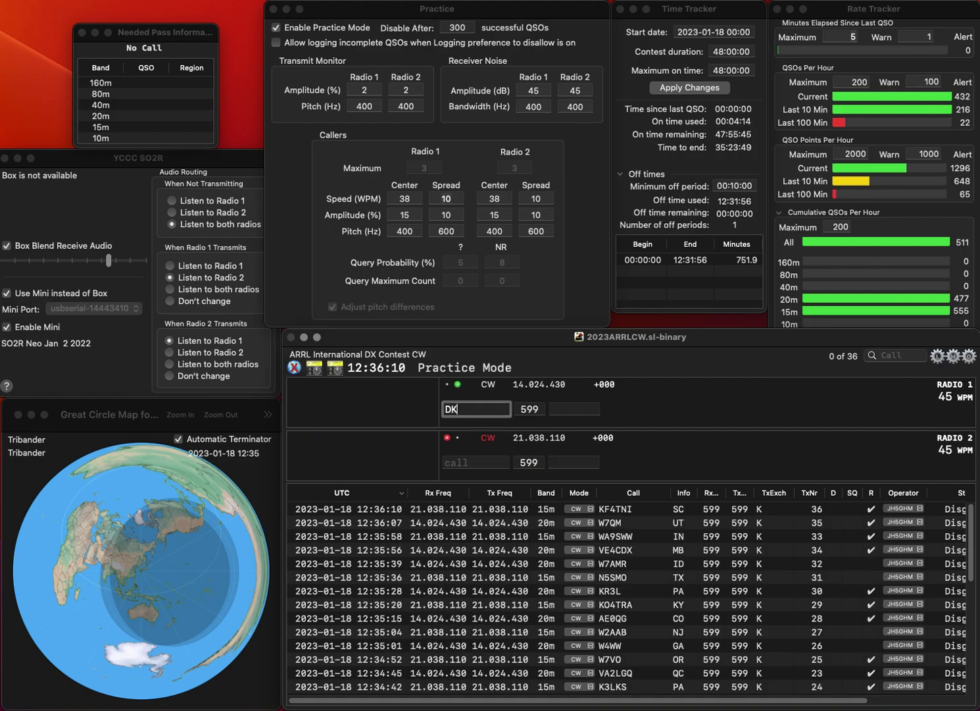
text(9MJV)
key(Left)
key(Left)
key(Left)
key(Left)
key(Left)
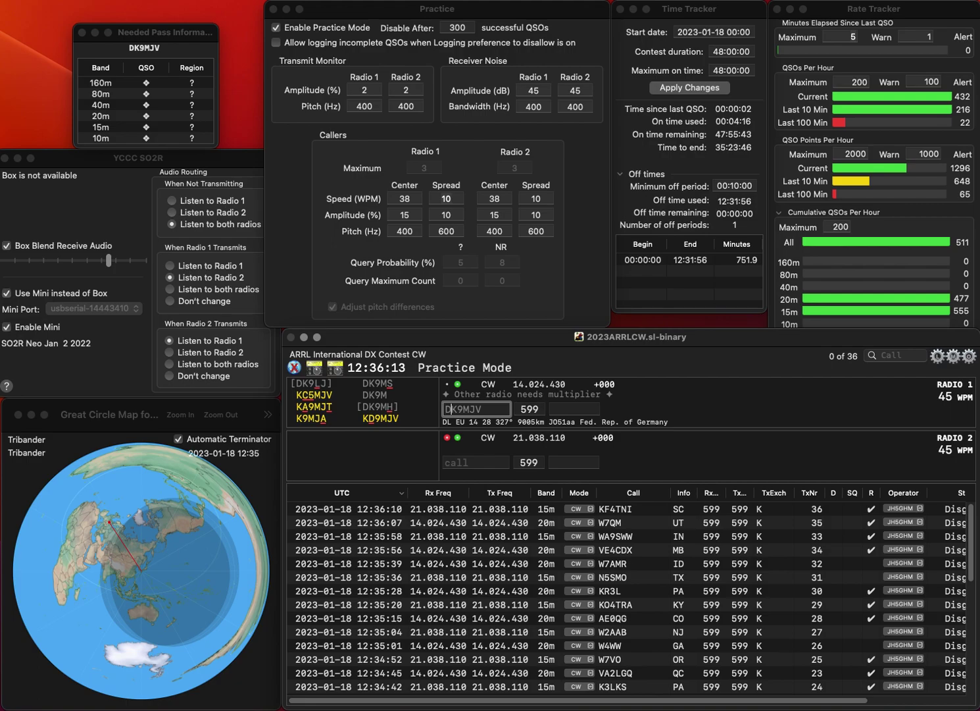
key(BackSpace)
key(Right)
text(D)
key(Return)
text(K)
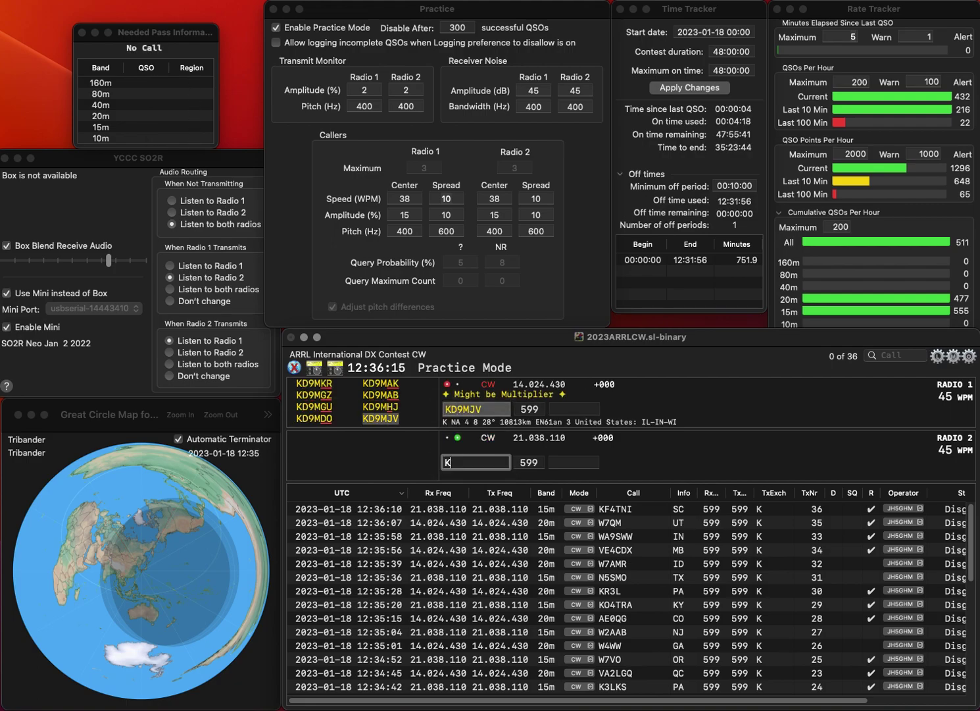
text(I5PMY)
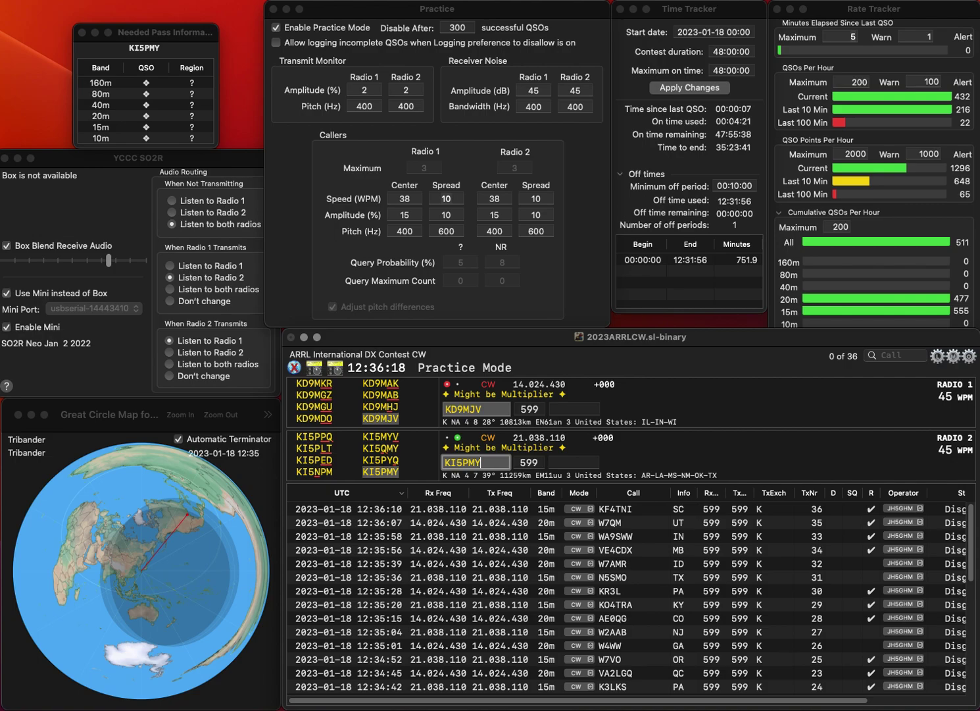
key(Return)
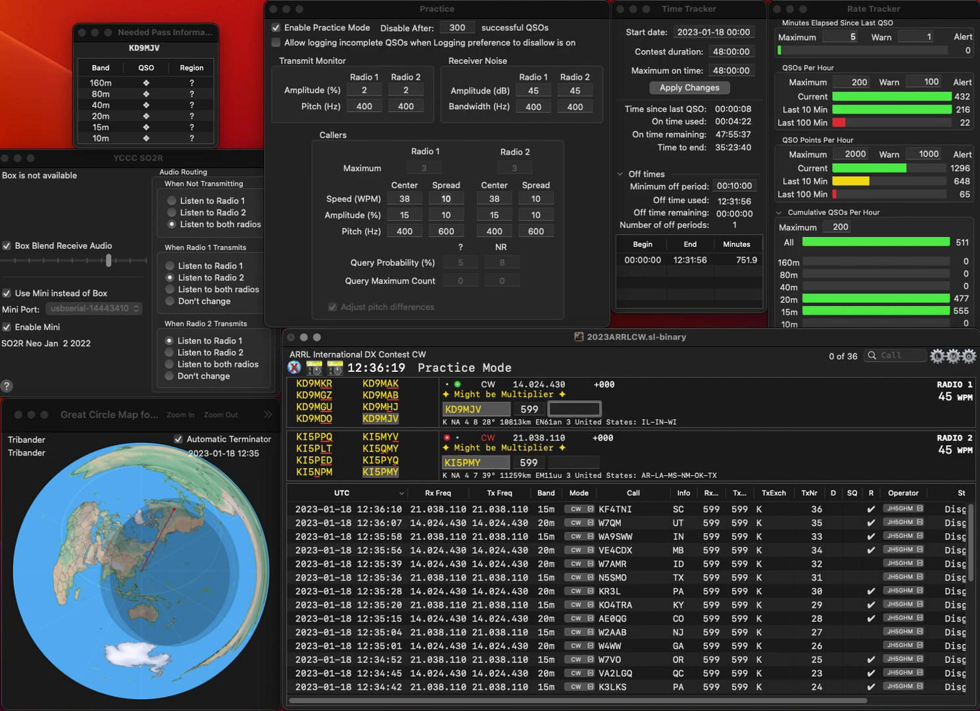
text(WI)
key(Return)
text(OK)
key(Return)
text(W4ONT)
key(Return)
text(K2DMG)
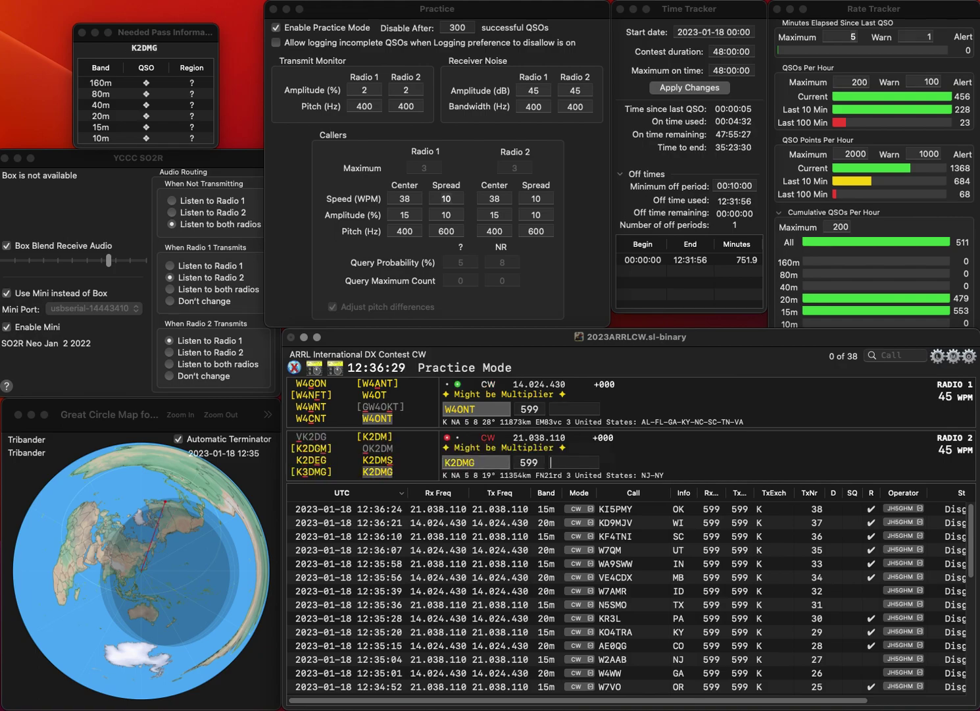
key(Return)
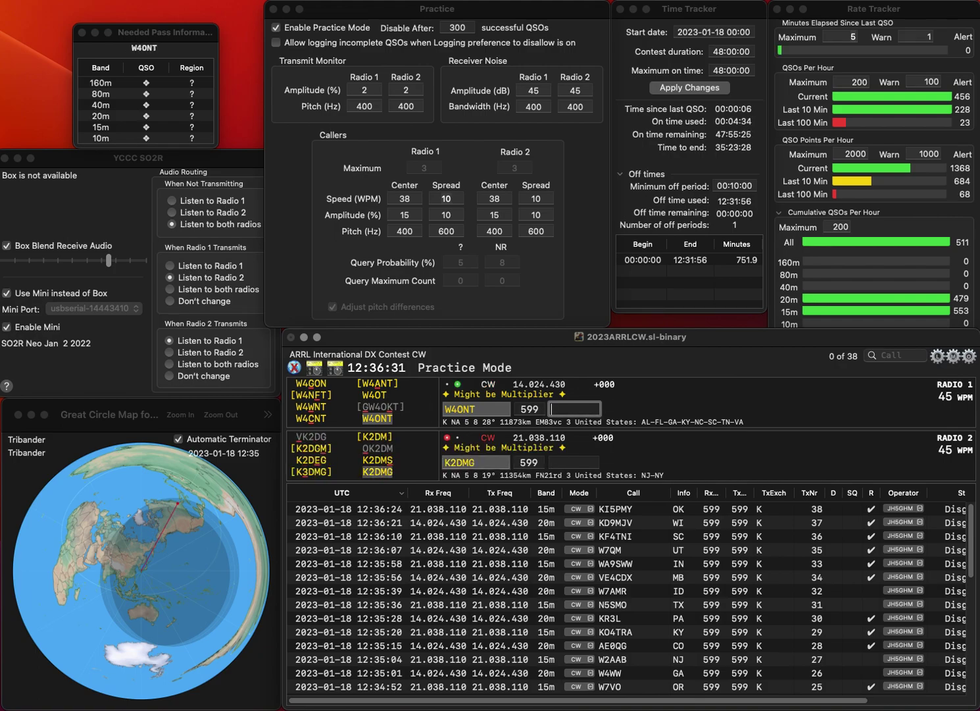
text(VA)
key(Return)
text(N)
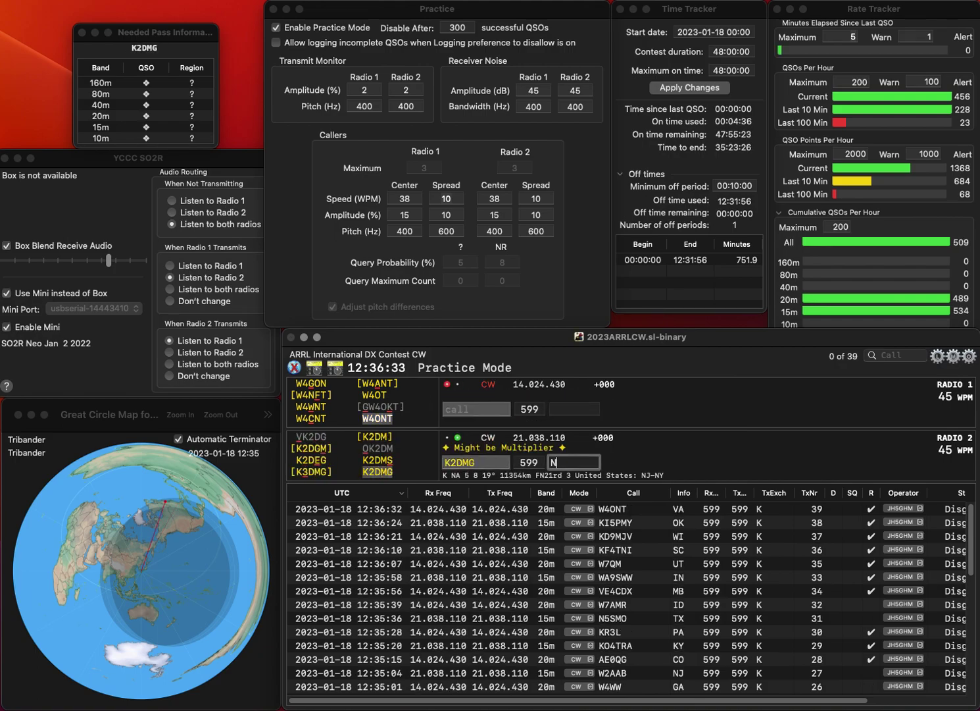
text(J)
key(Return)
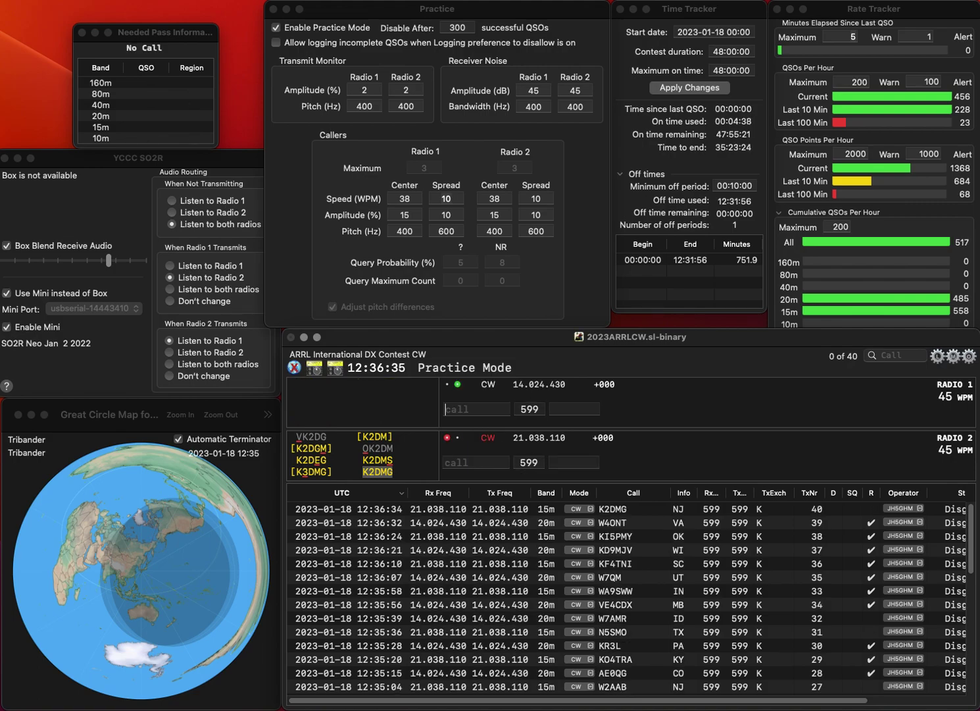
text(WA6KBL)
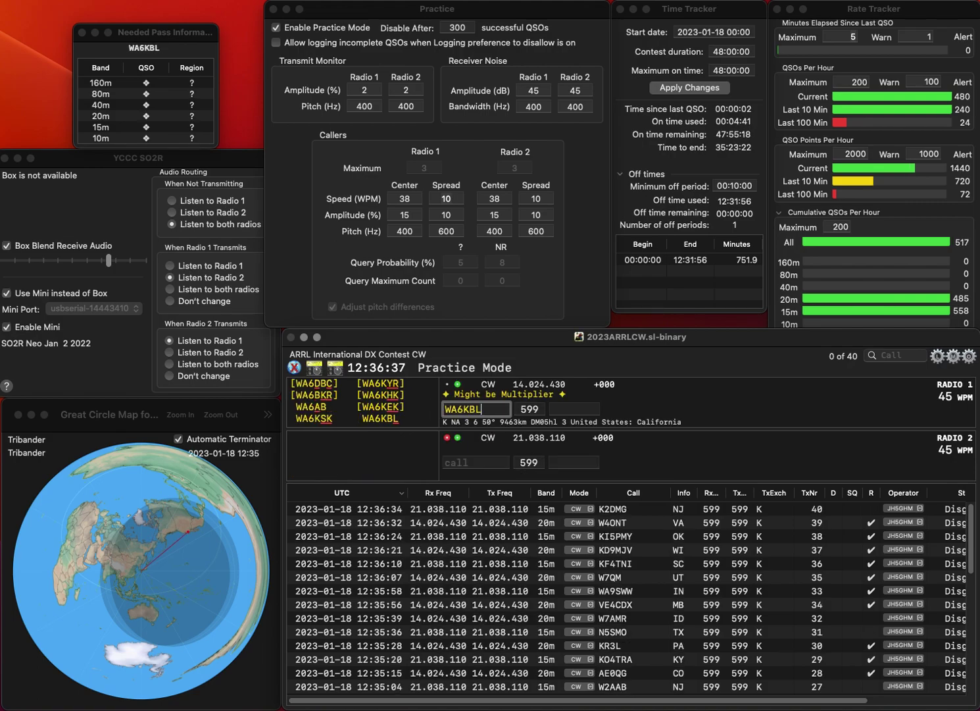
key(Return)
text(W2)
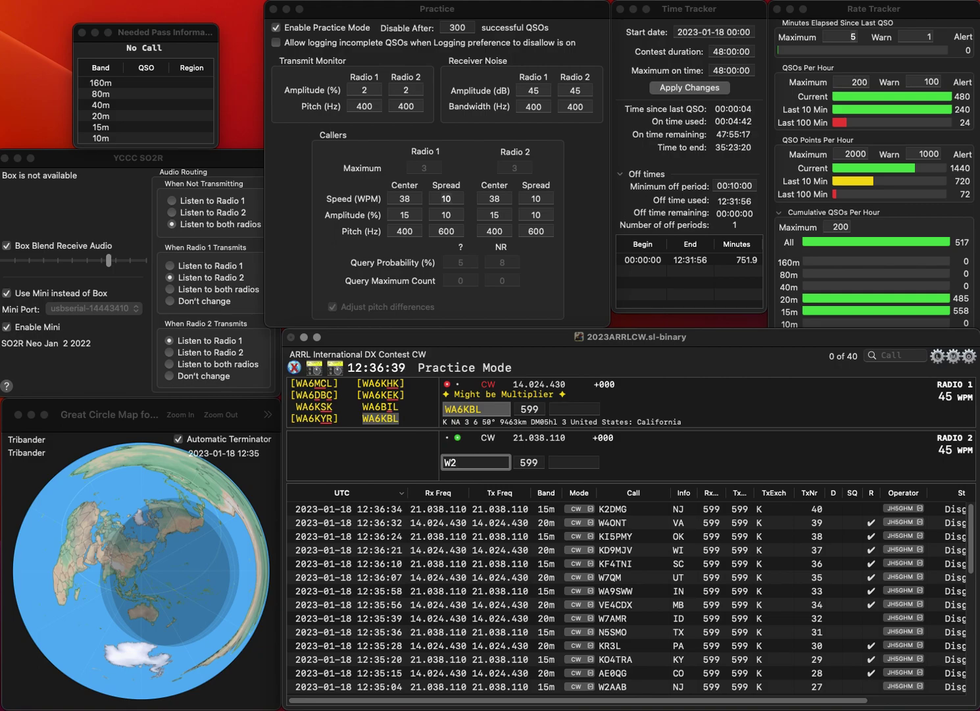
text(CY)
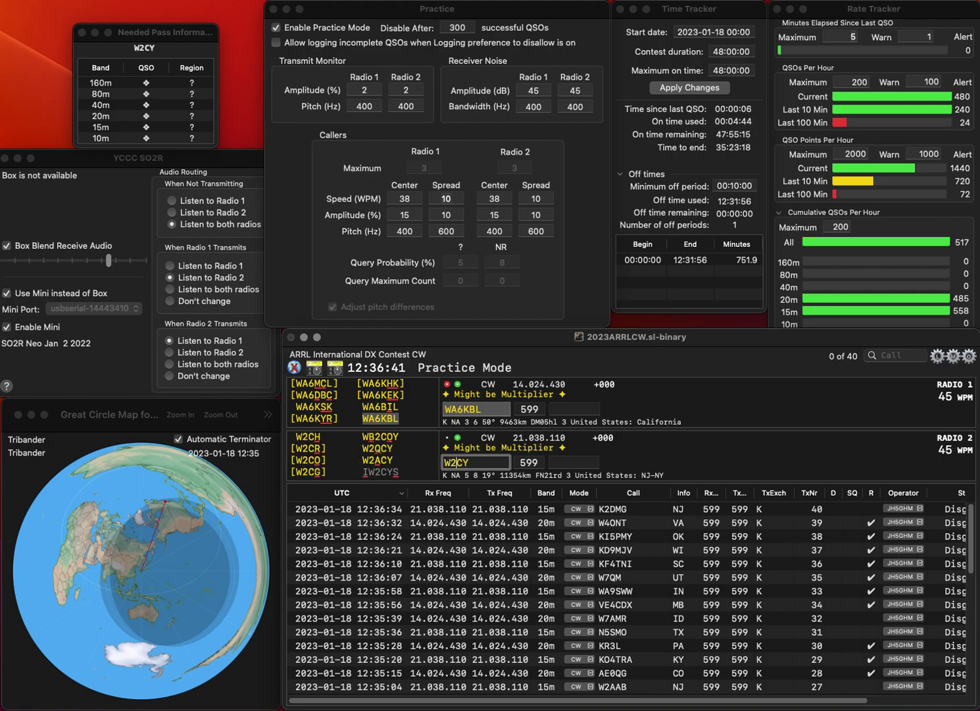
key(Return)
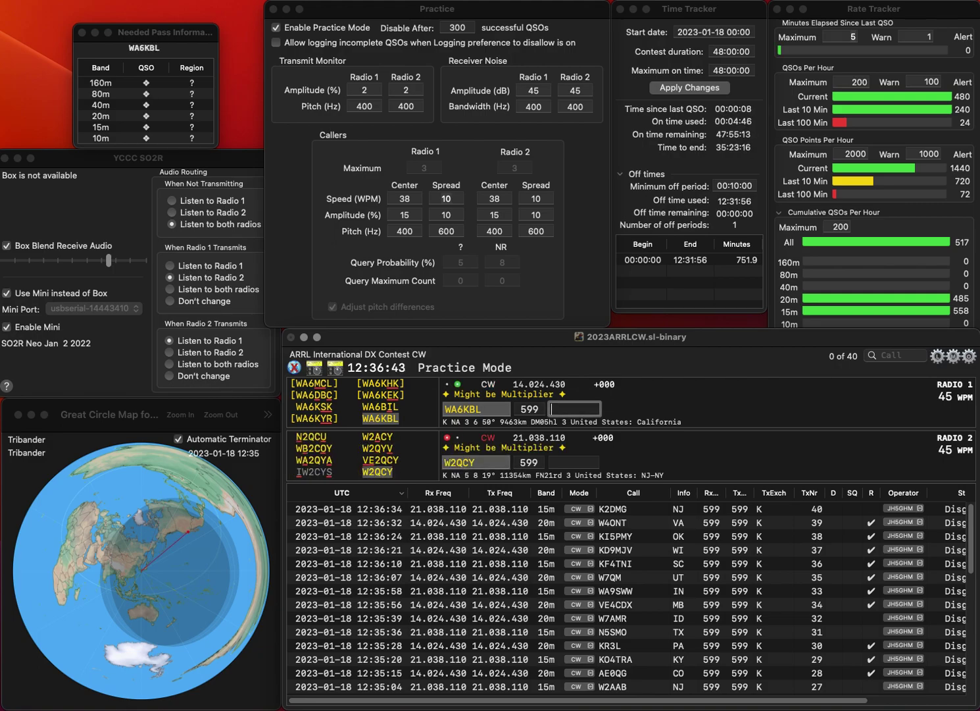
click(460, 462)
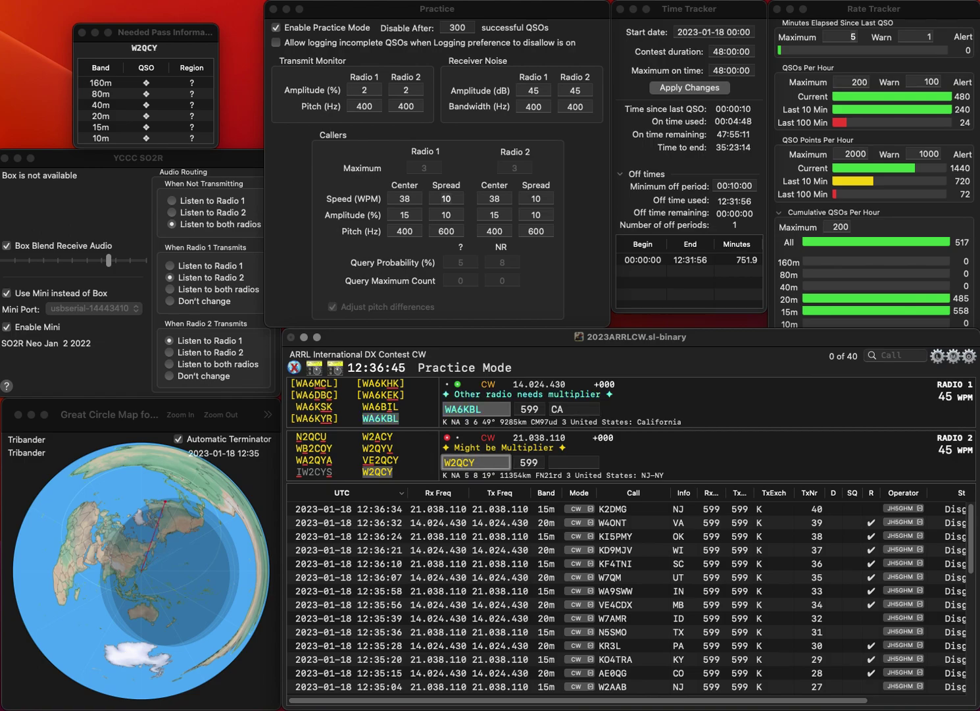
key(space)
text(NJ)
key(Return)
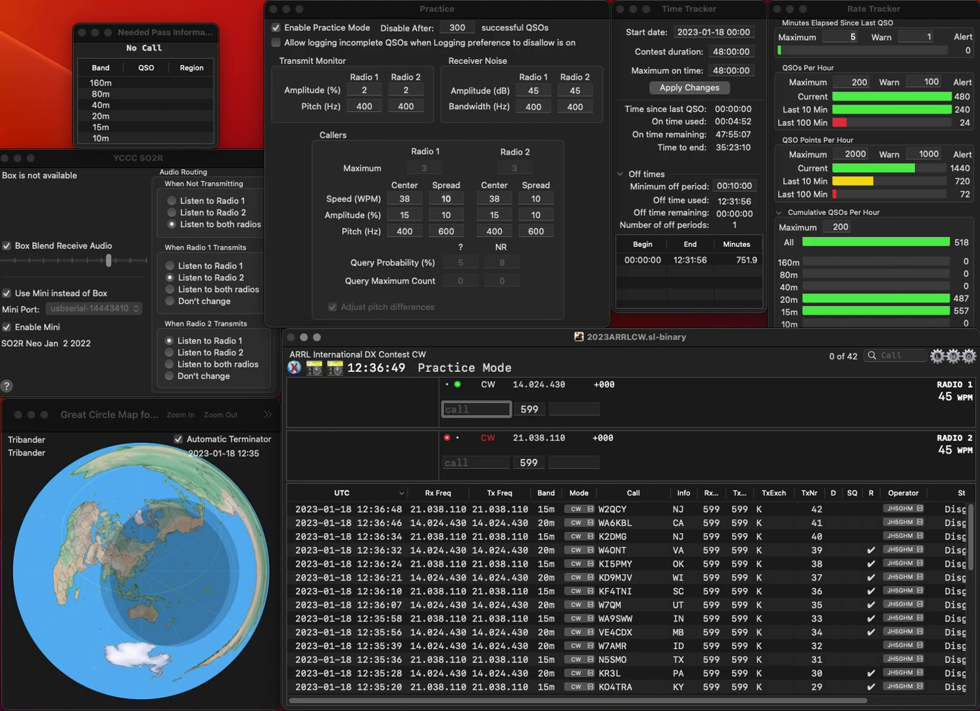
text(K6BBQ)
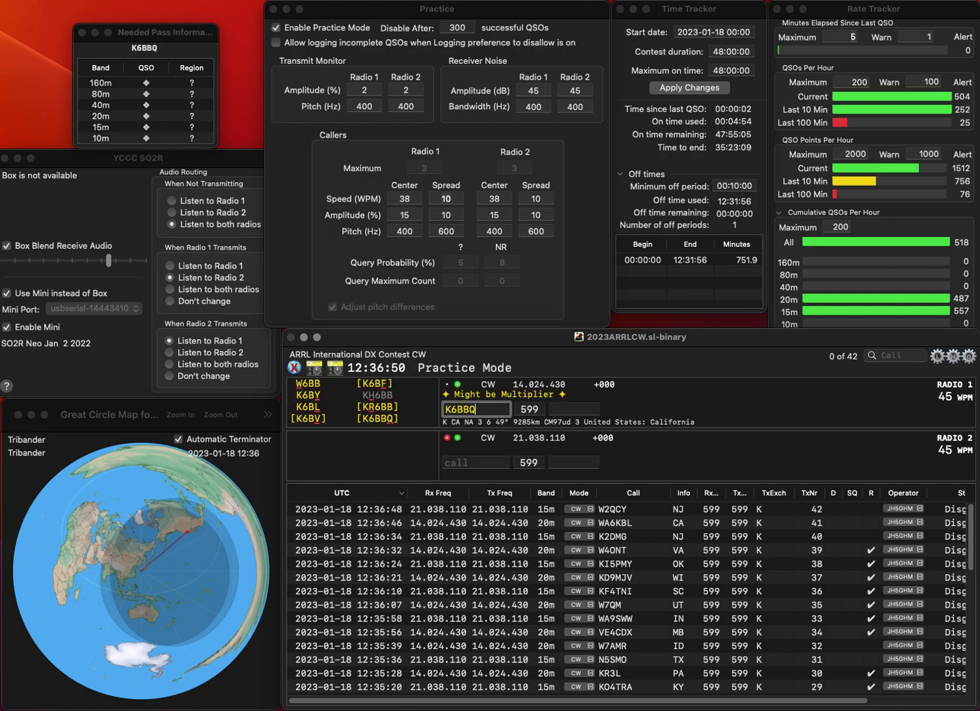
key(Return)
text(KD8HI)
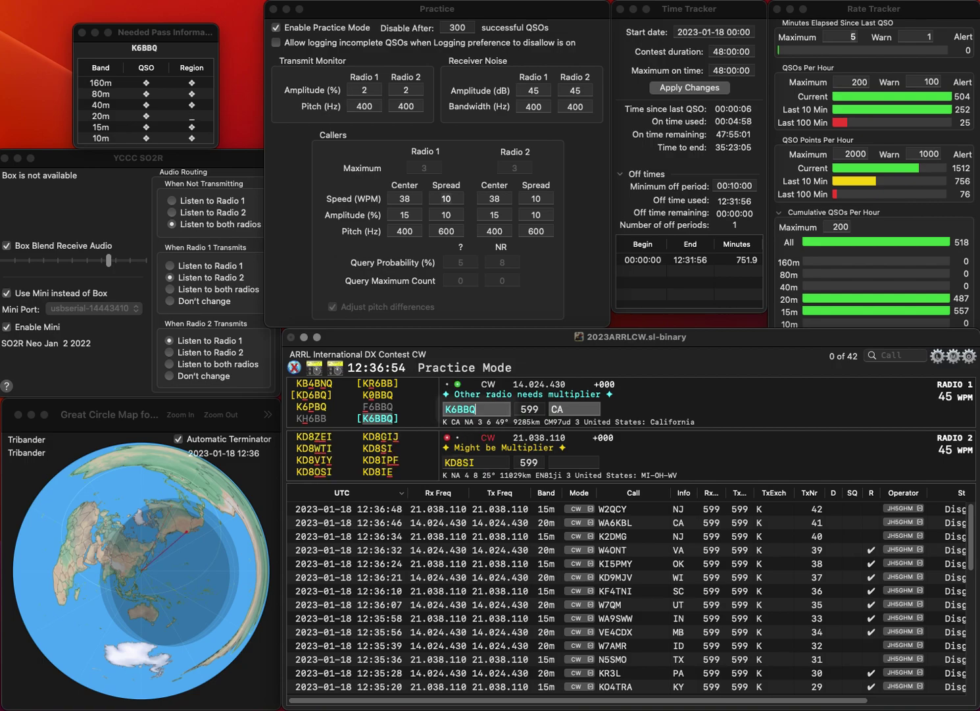
text(S)
key(Return)
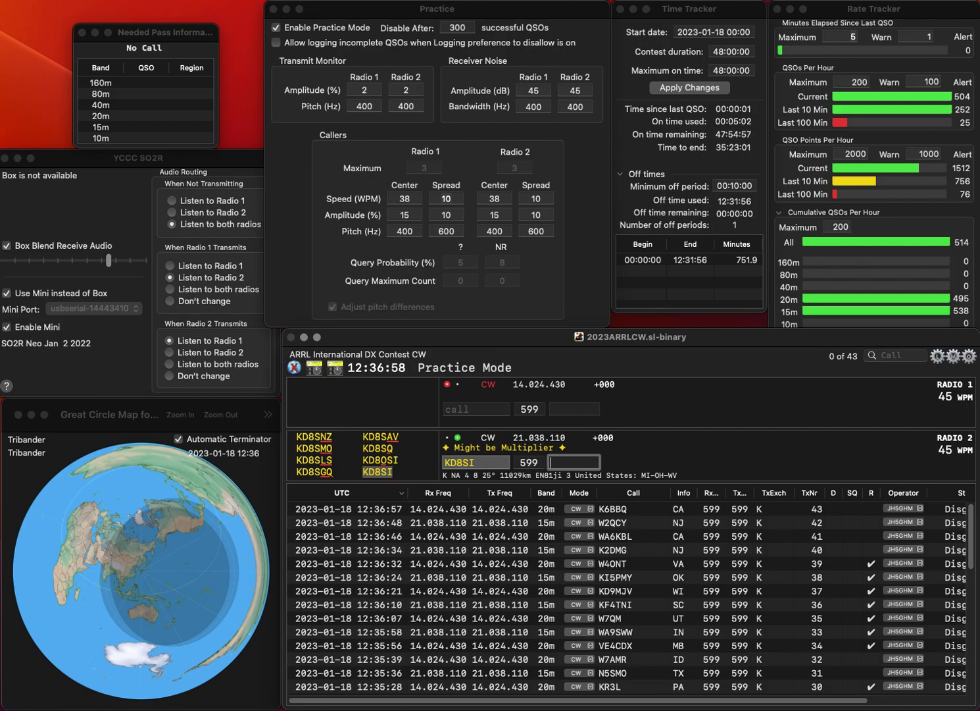
text(V)
key(Return)
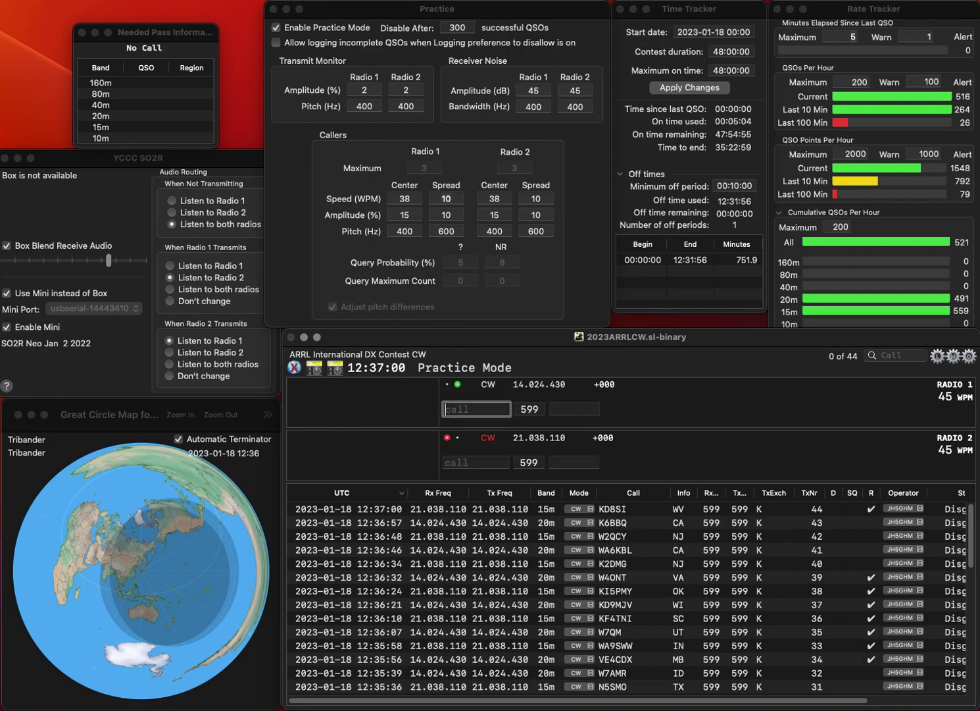
Step: Log W0UPS (IA), fixing the missing W, on 20m and NK4R (AL) on 15m
text(0UPS)
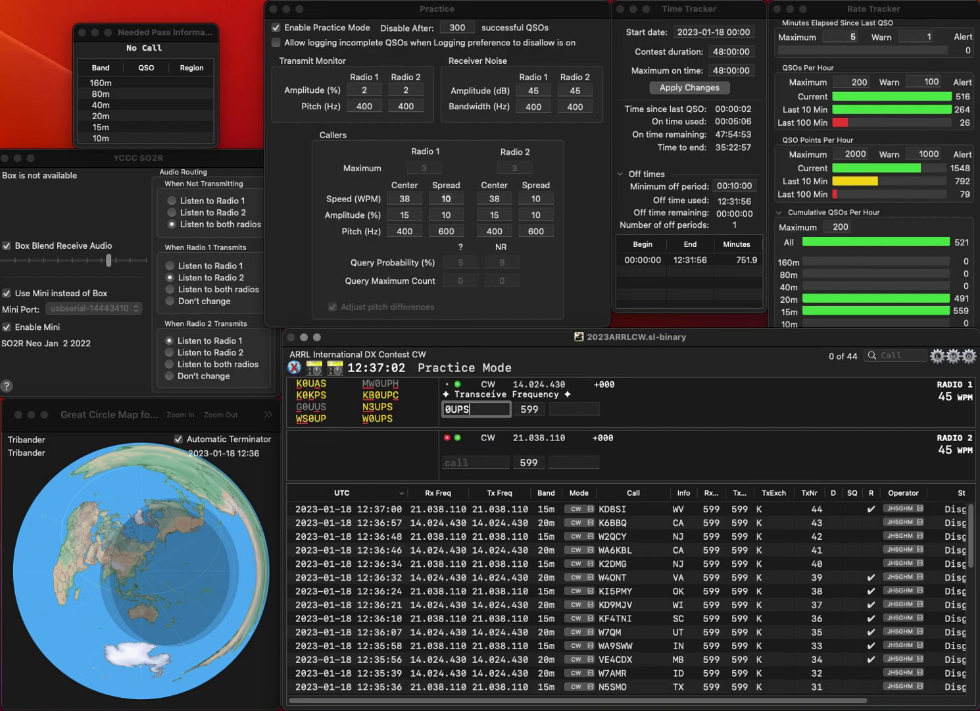
key(Home)
text(W)
key(Return)
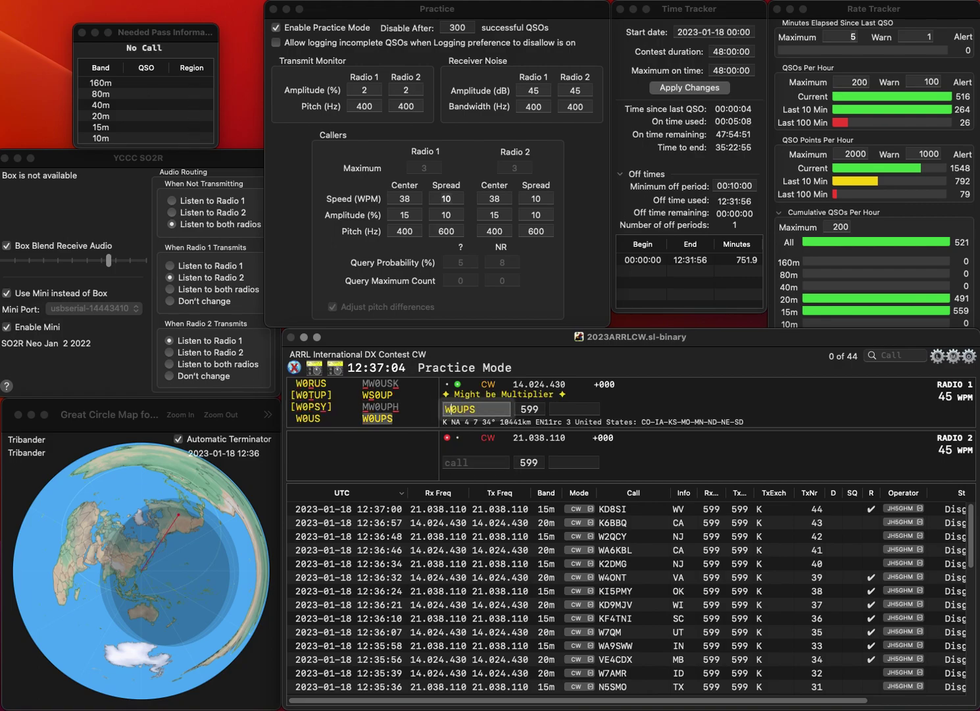
text(NK4R)
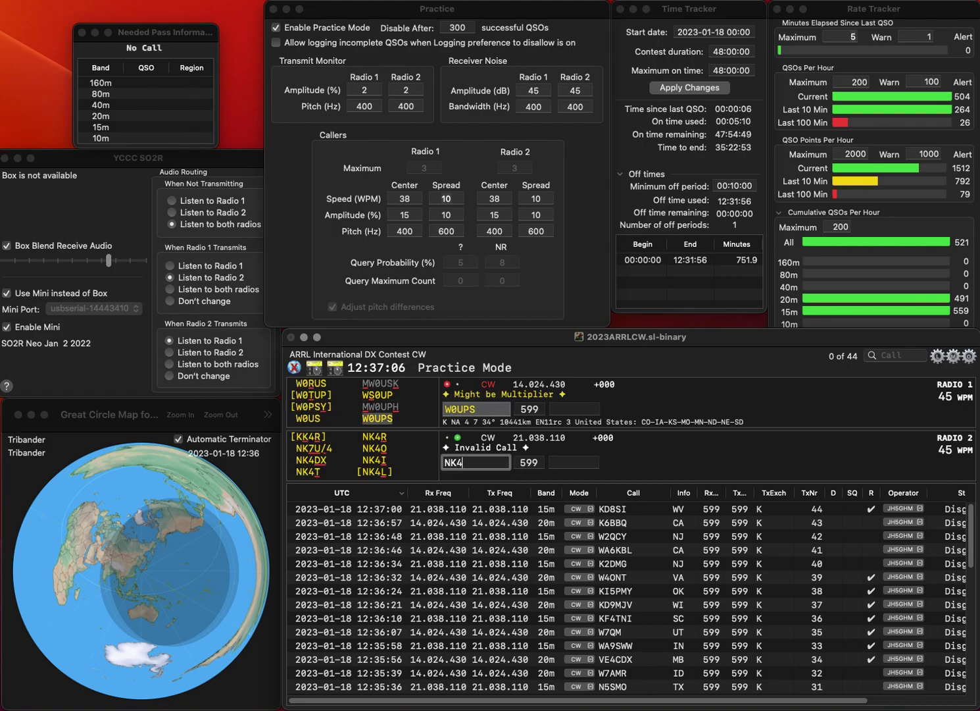
key(Return)
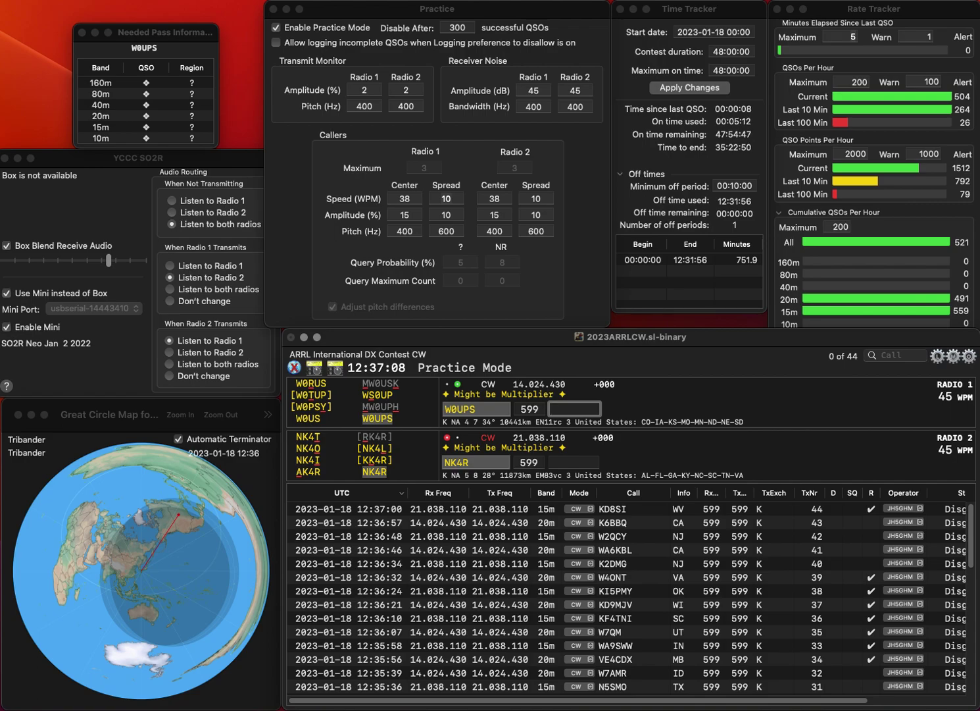
key(Return)
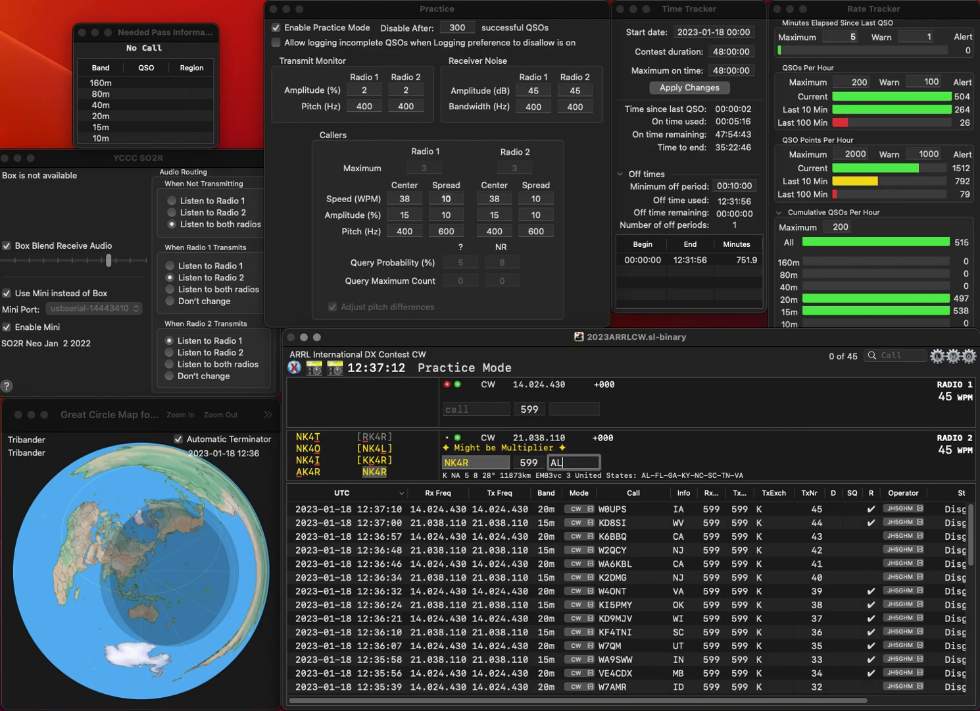
key(Return)
text(N4)
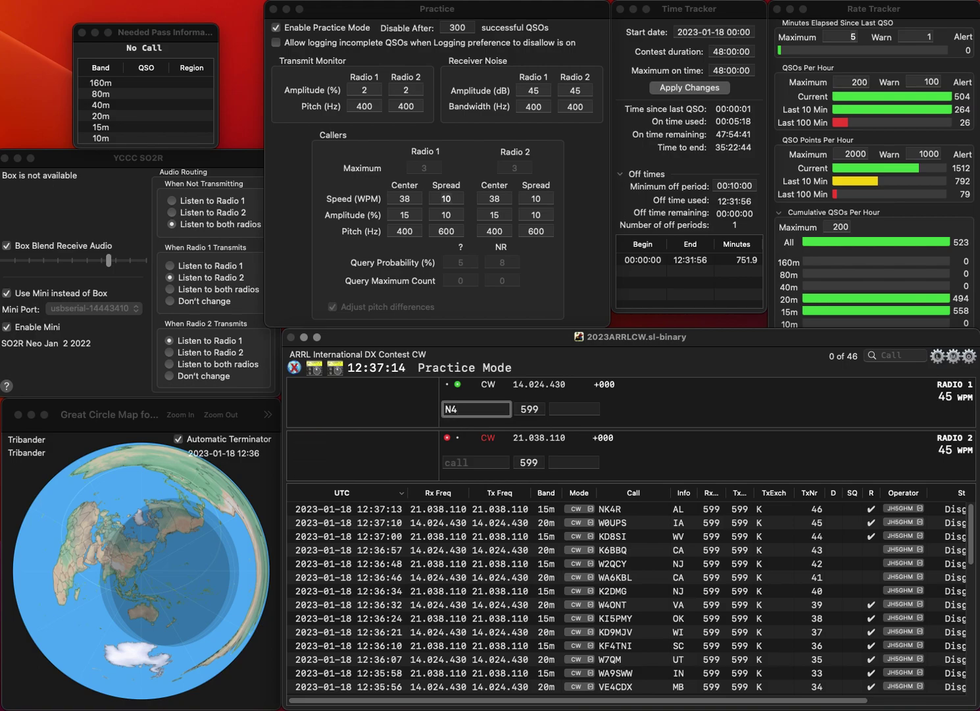
text(QY)
key(Return)
text(NN8B)
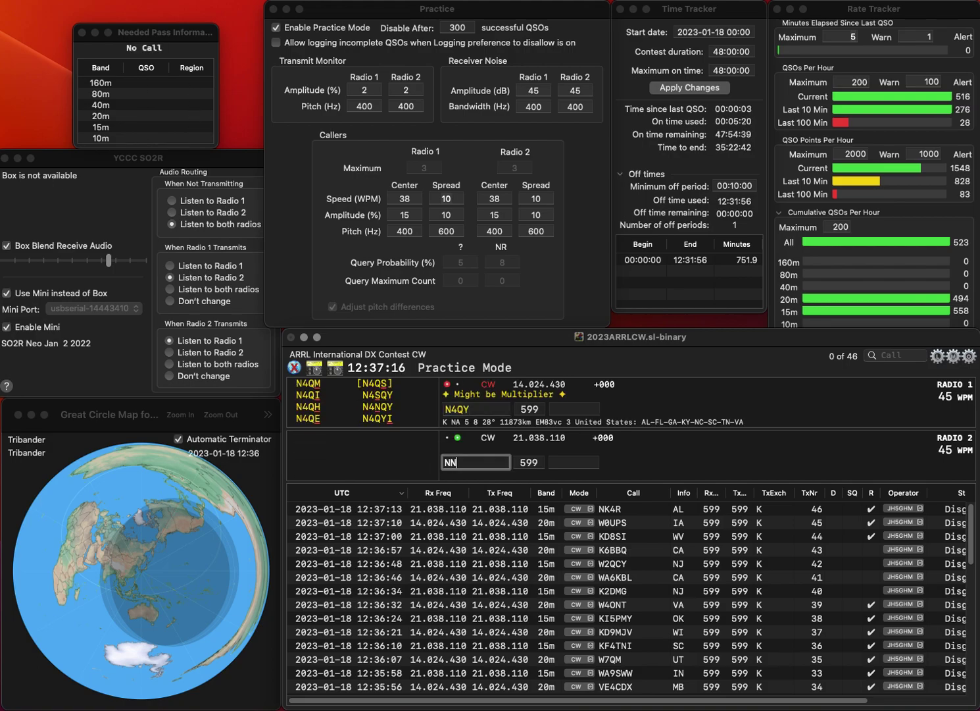
key(BackSpace)
key(BackSpace)
key(BackSpace)
text(8DJ)
key(Return)
key(BackSpace)
text(NQ)
key(Return)
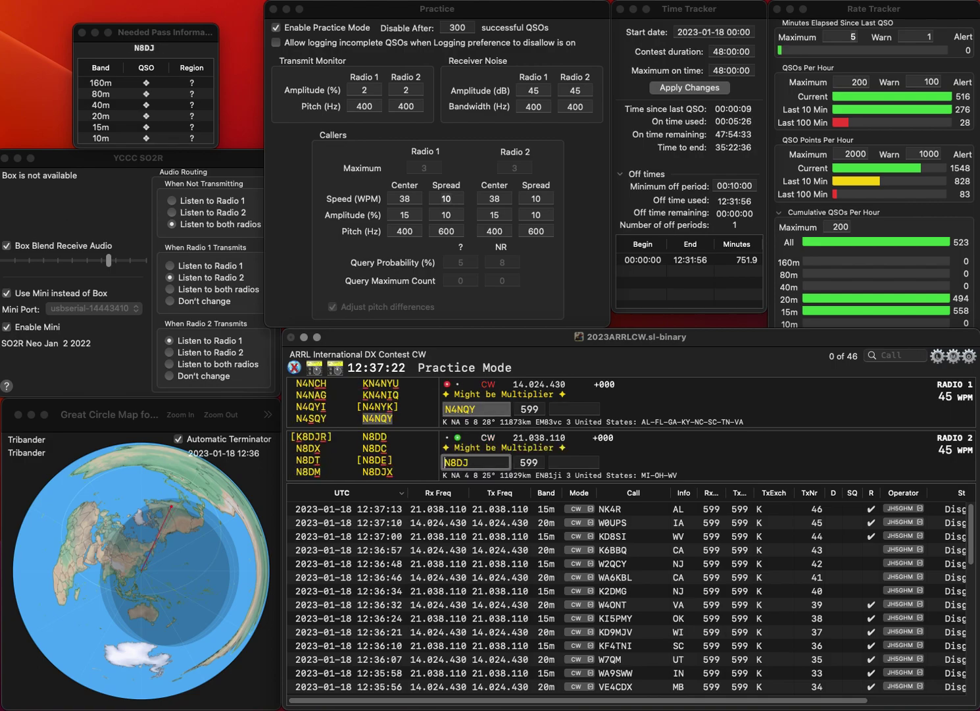
Step: Correct the 15m call to N8BW, then log N4NQY (NC) and N8BW (WV)
text(B)
key(Right)
key(BackSpace)
text(W)
key(Return)
key(space)
text(NC)
key(Return)
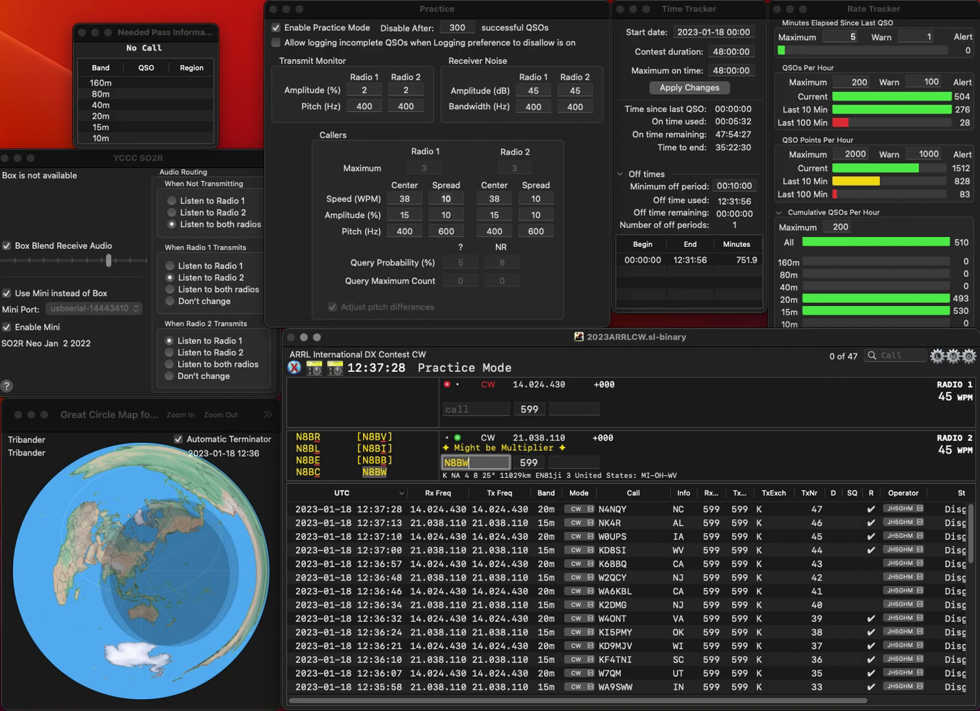
text(WV)
key(Return)
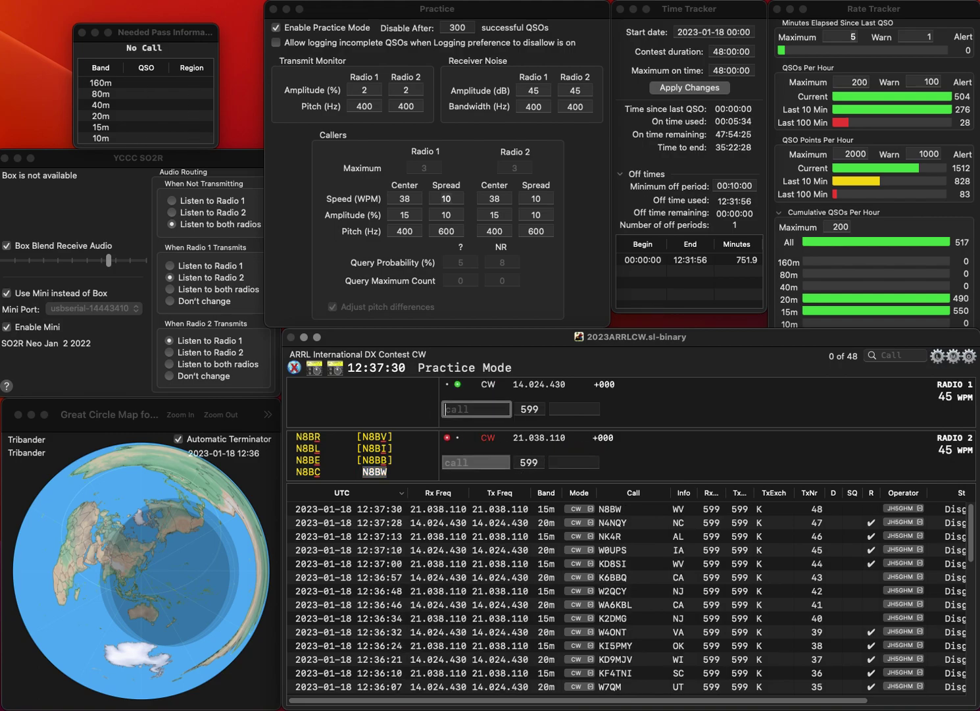
text(W8DW)
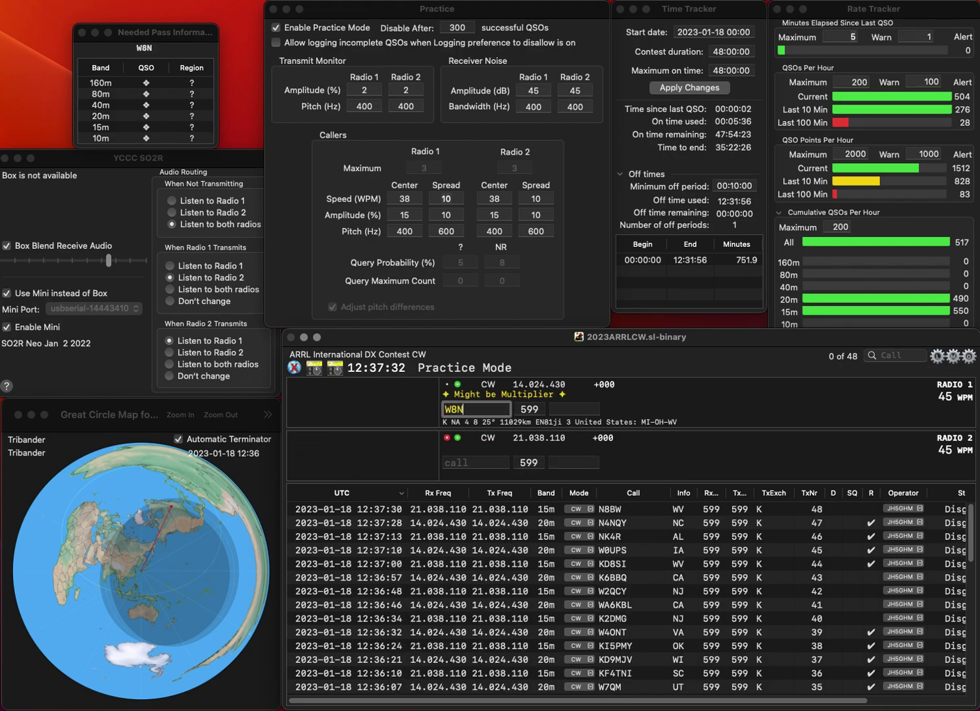
key(Return)
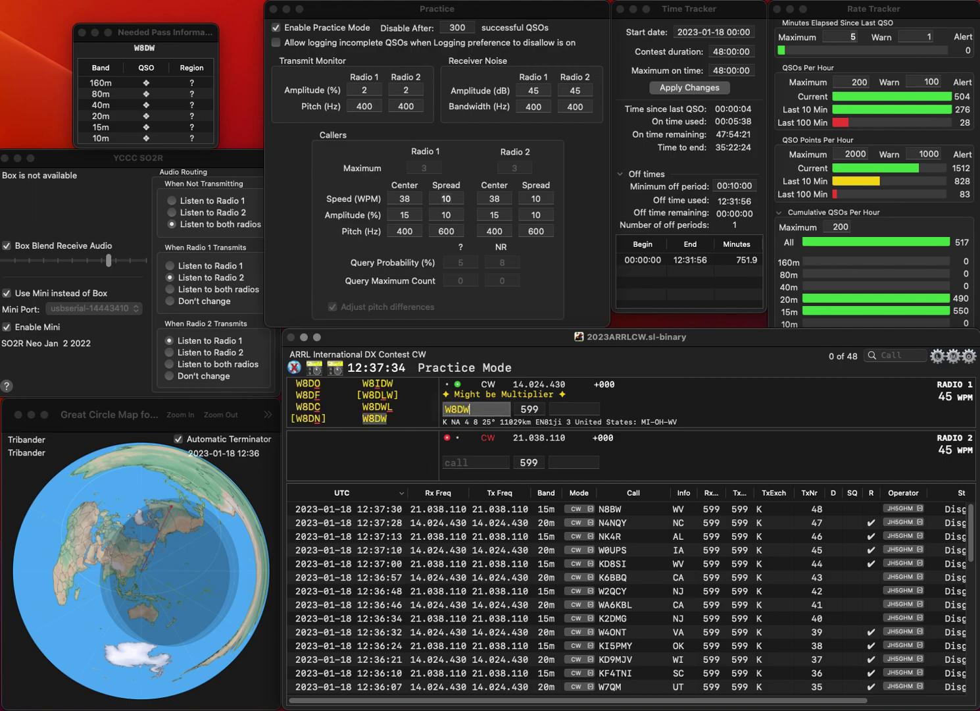
text(K0BEE)
key(Return)
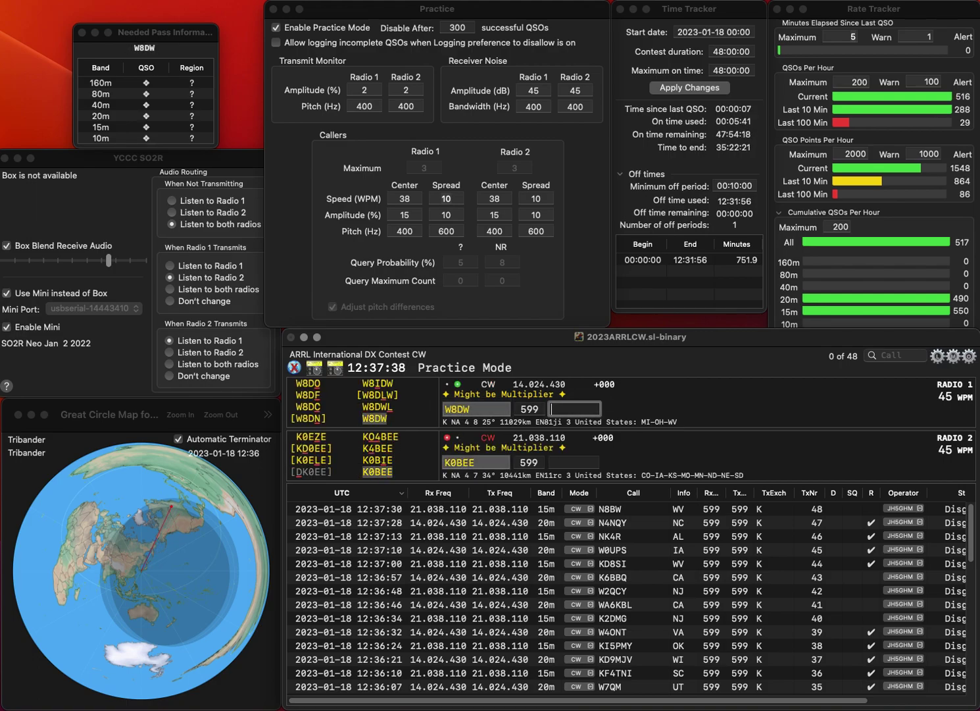
text(MI)
key(Return)
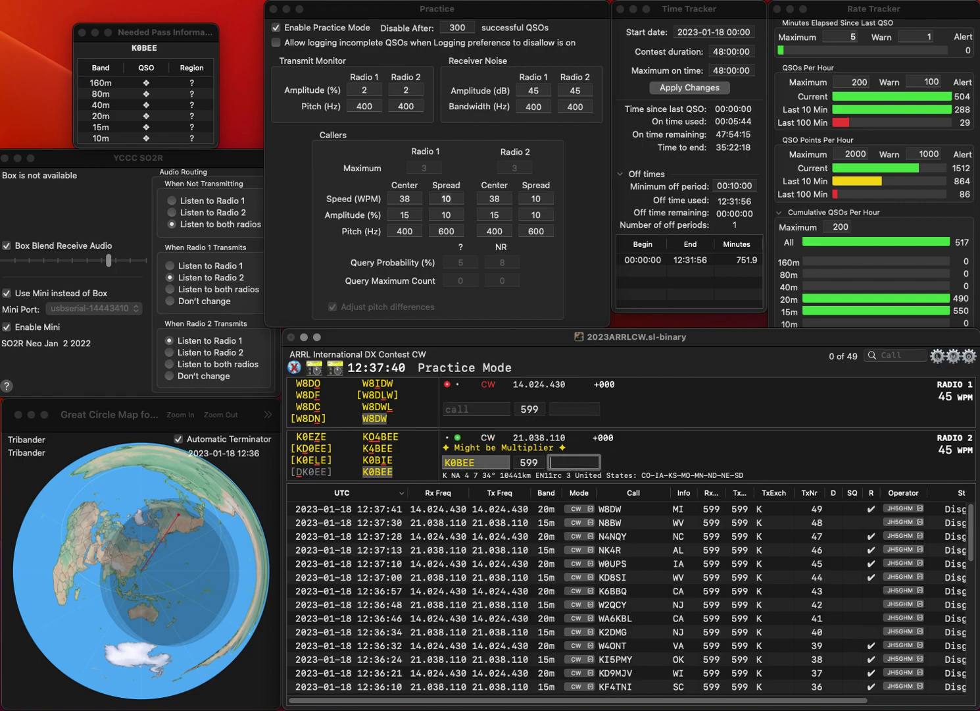
Step: Log K0BEE with SD and W5RRW with LA, correcting the radio 2 call to KI7VRS
text(S)
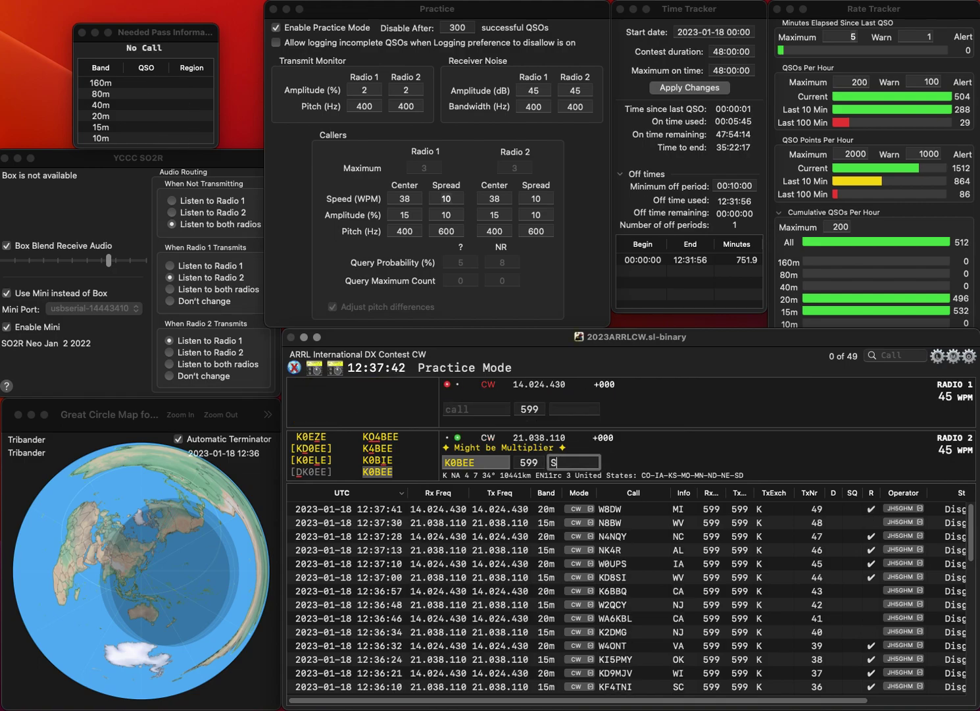
text(D)
key(Return)
text(W5RRW)
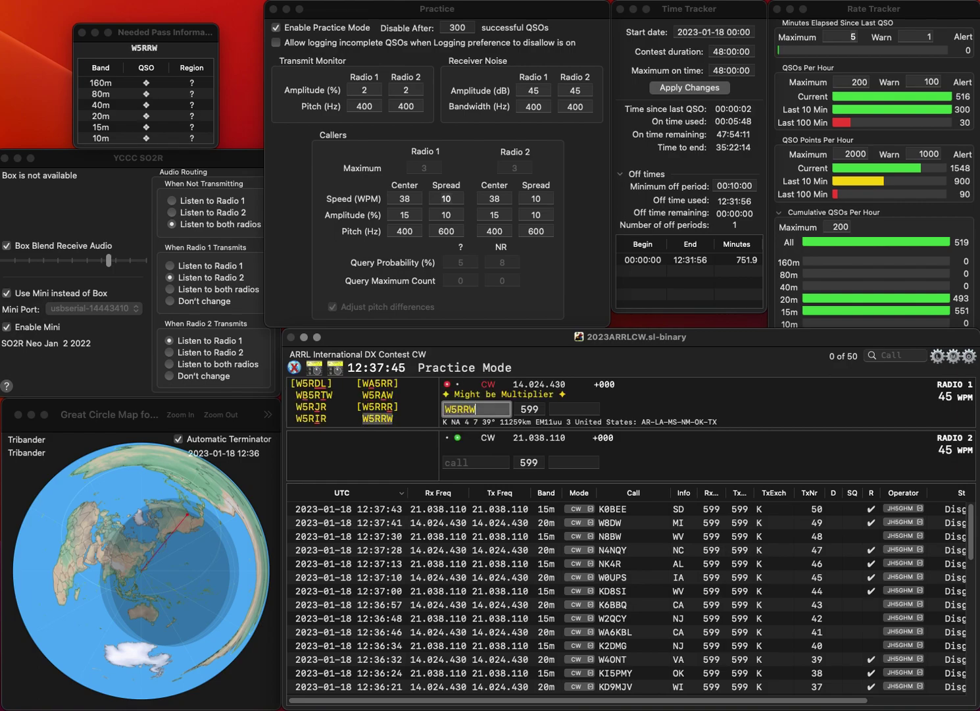
key(Return)
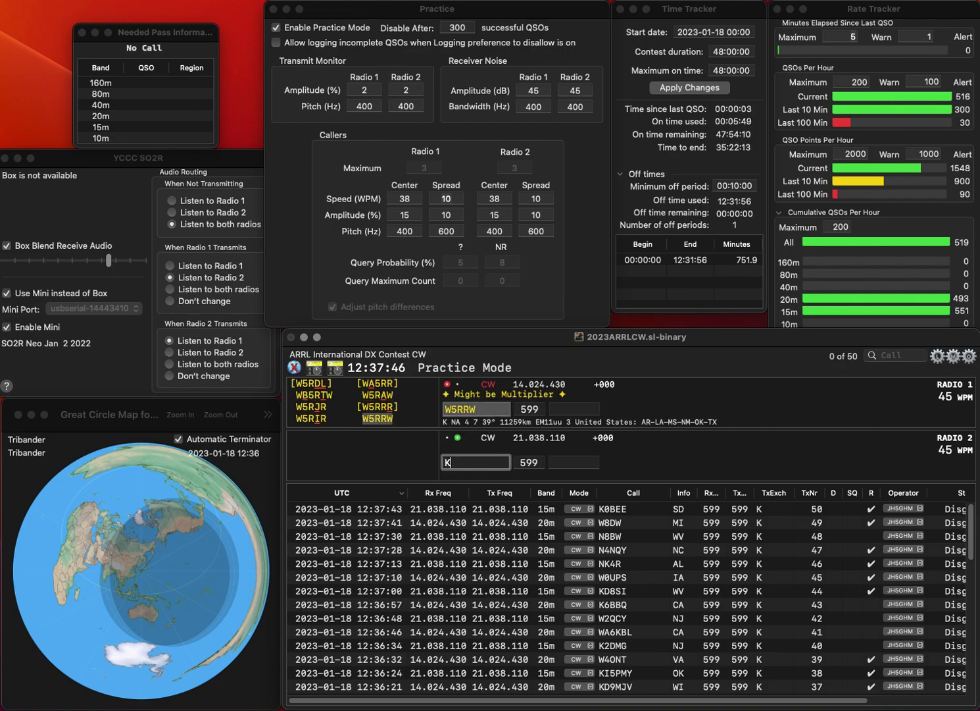
text(KIVLS)
key(Return)
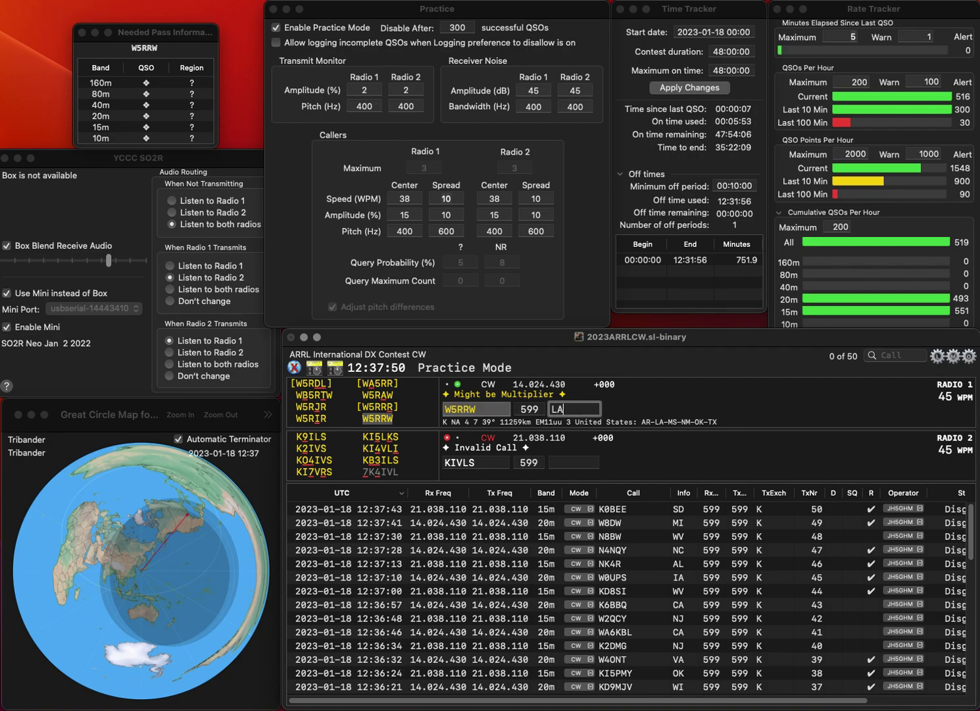
key(Return)
key(BackSpace)
key(BackSpace)
key(BackSpace)
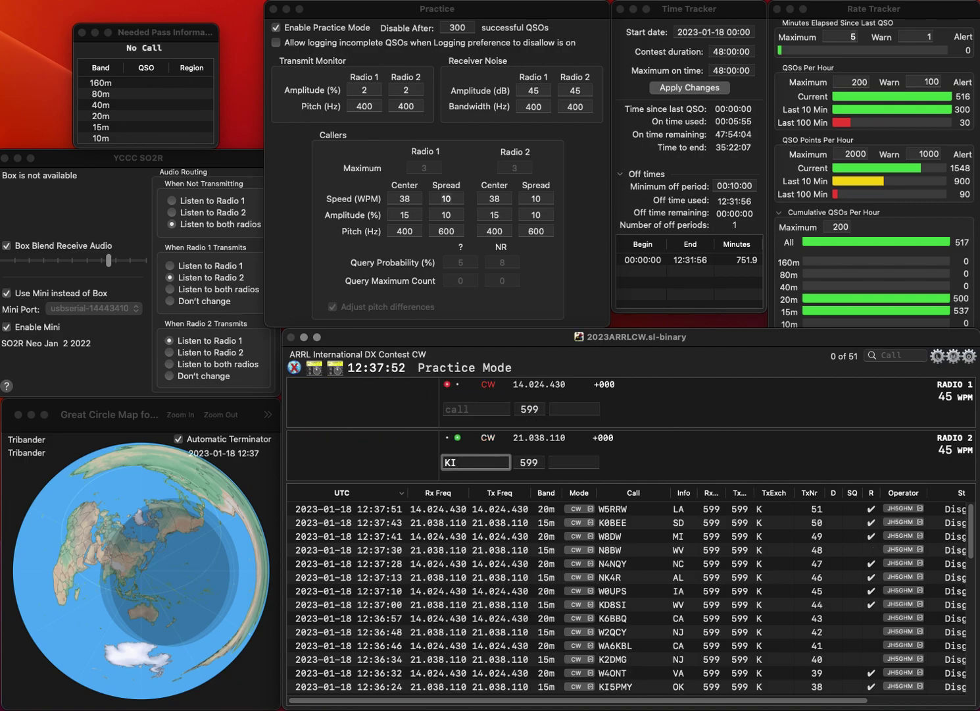
text(7VRS)
key(Return)
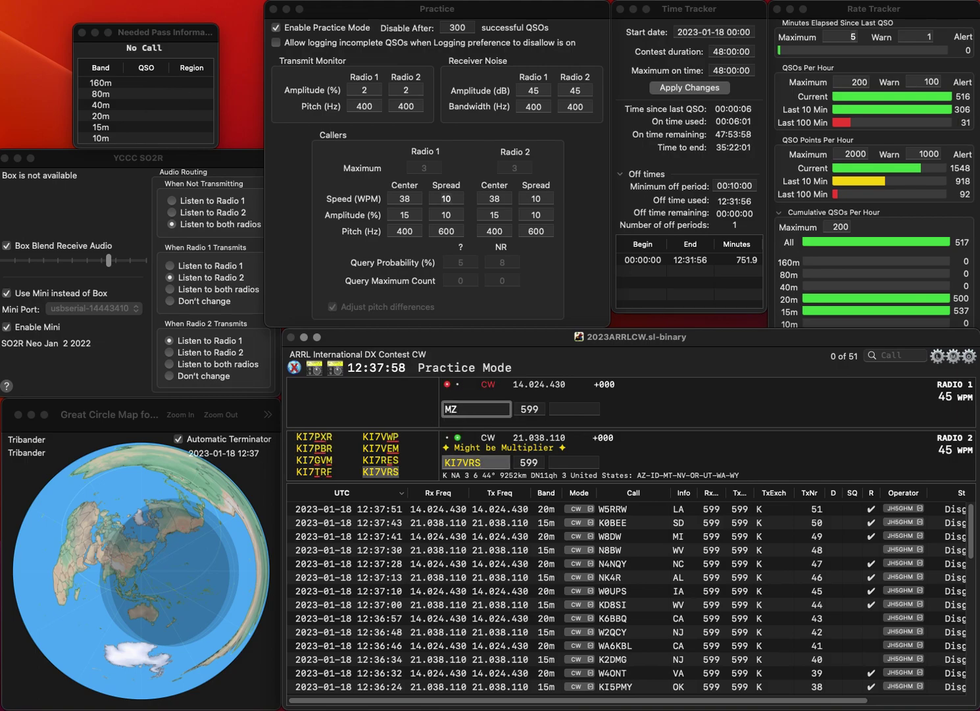
key(Tab)
key(space)
text(WY)
key(Return)
key(BackSpace)
key(BackSpace)
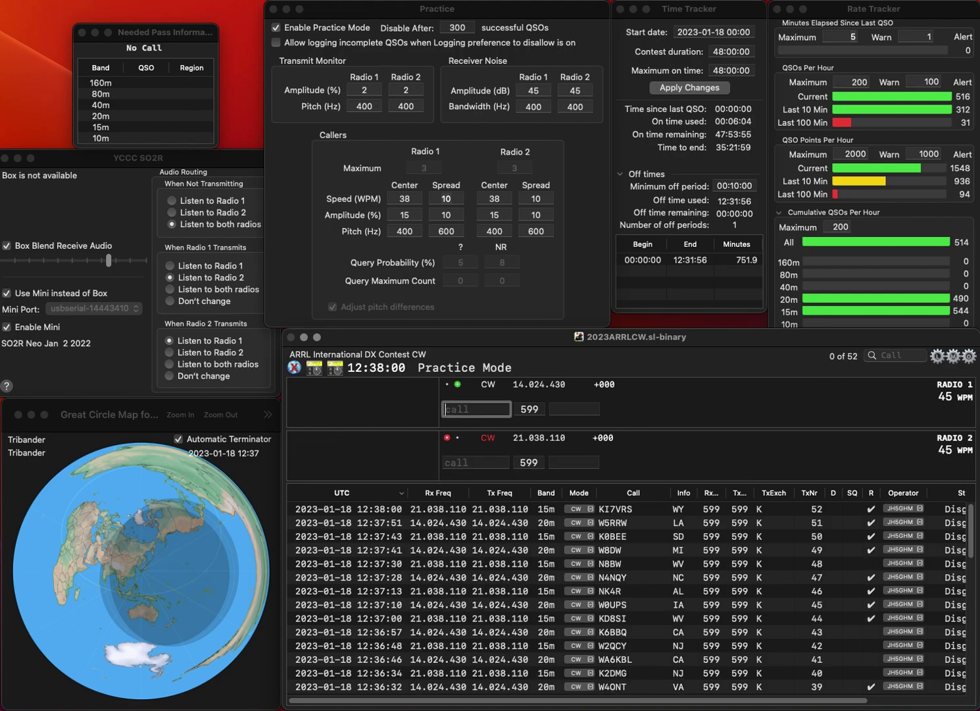
Step: Log KF8MZ (MI) on radio 1 and W5DUI (NM) on radio 2, fixing the W5DUI call
text(KF8MZ)
key(Return)
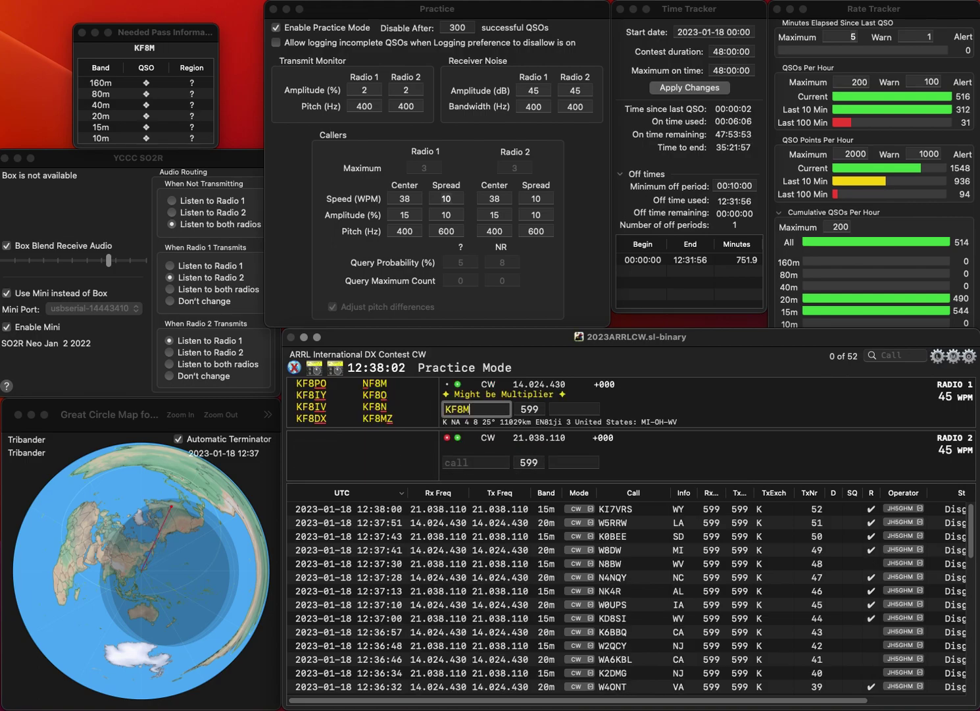
text(WDUI)
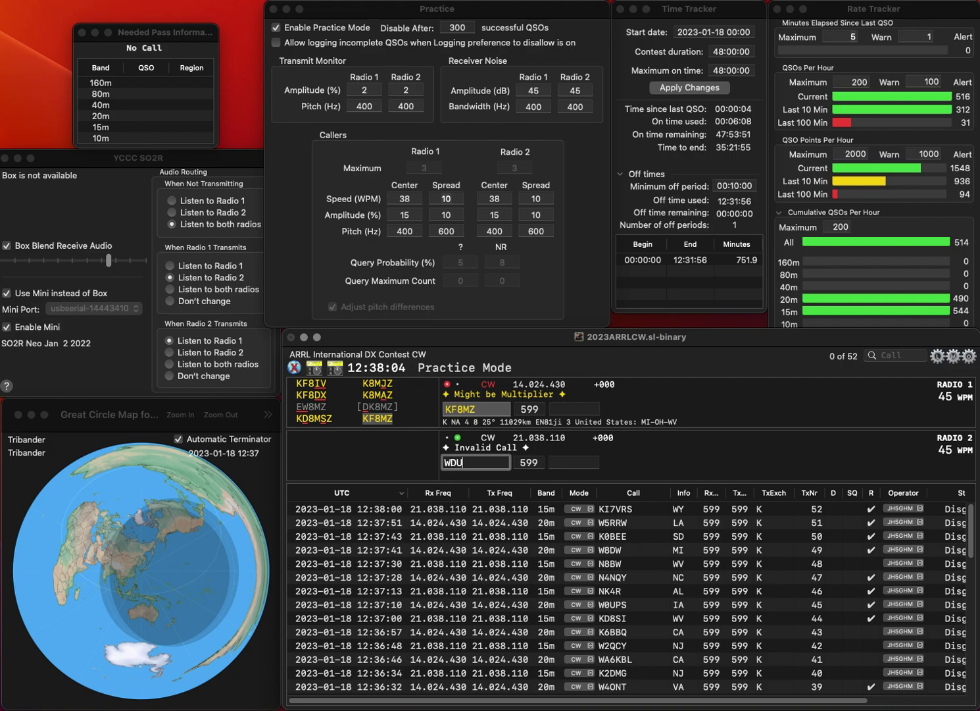
text(5)
key(Return)
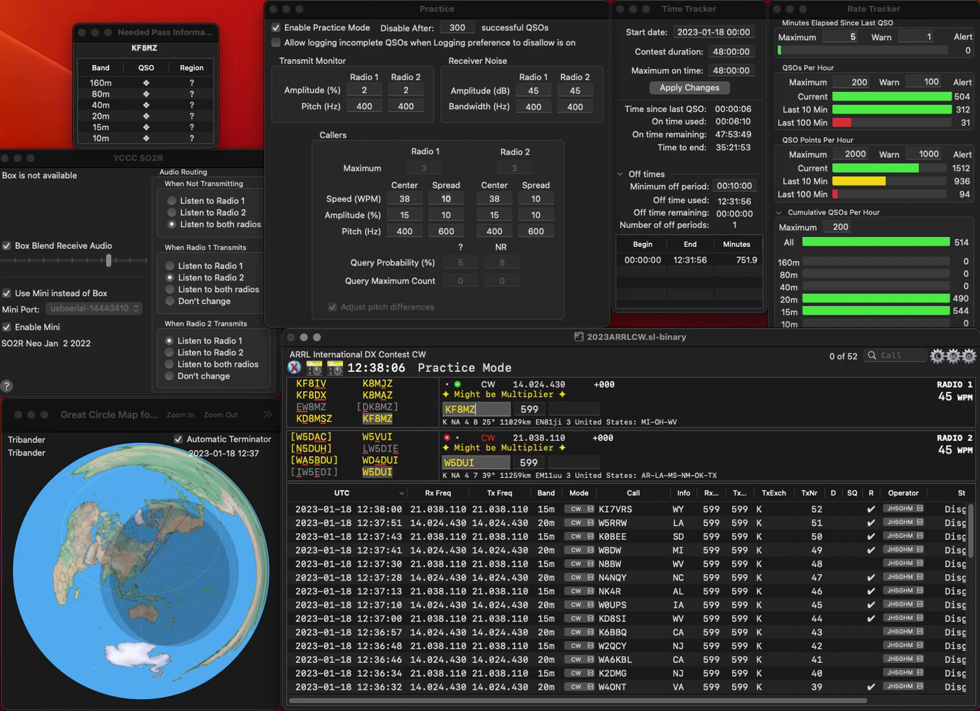
text(M)
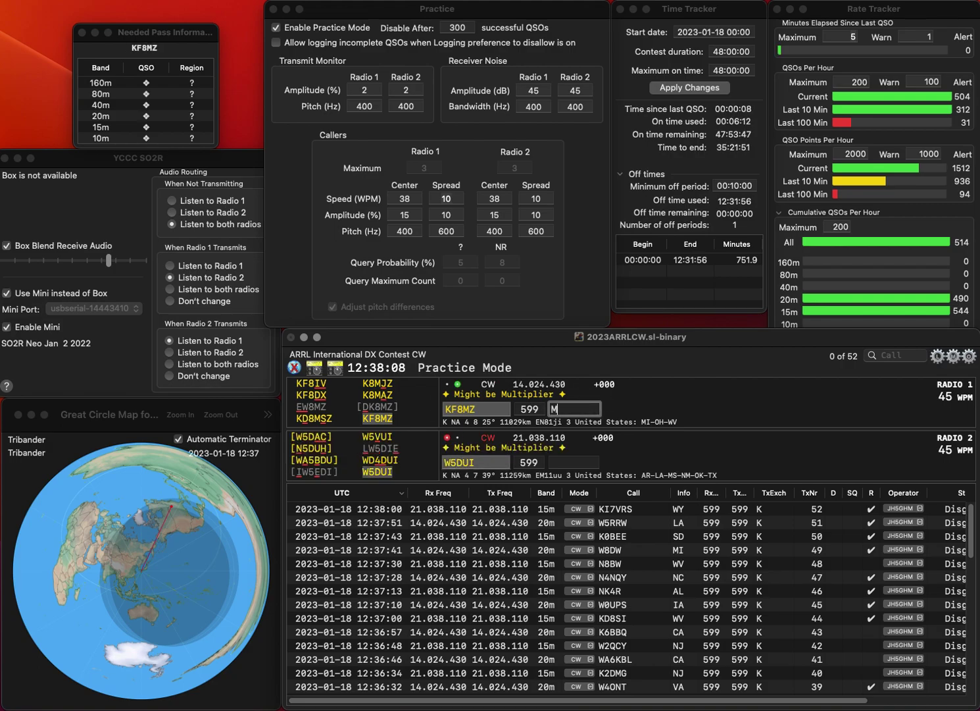
text(I)
key(Return)
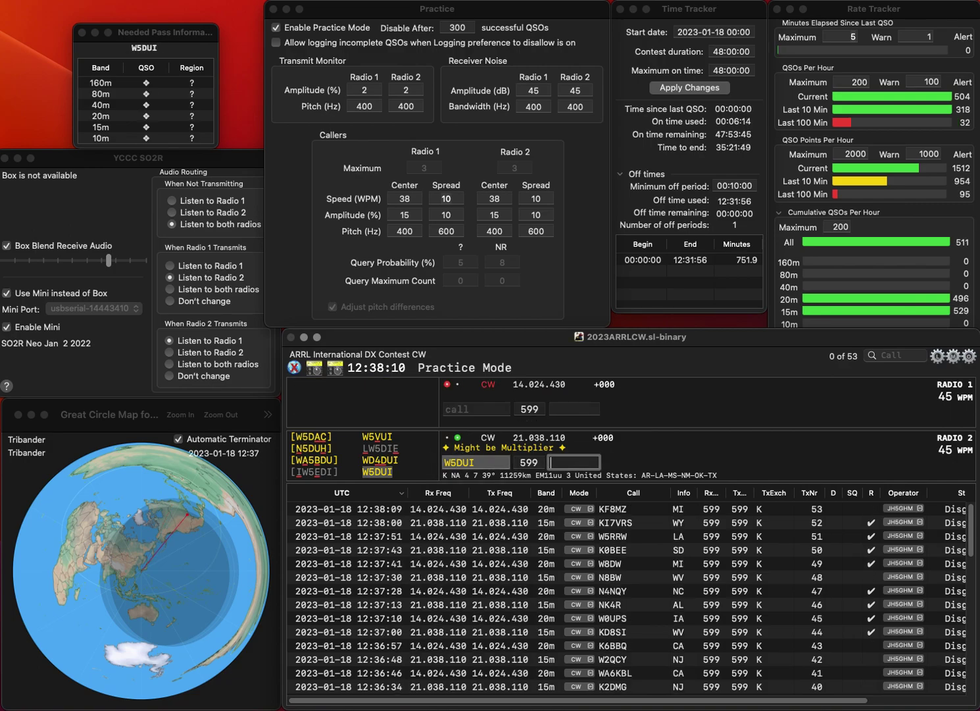
text(NM)
key(Return)
Step: Log K8KTO with MI on radio 1 and K8AZ with OH on radio 2
text(K)
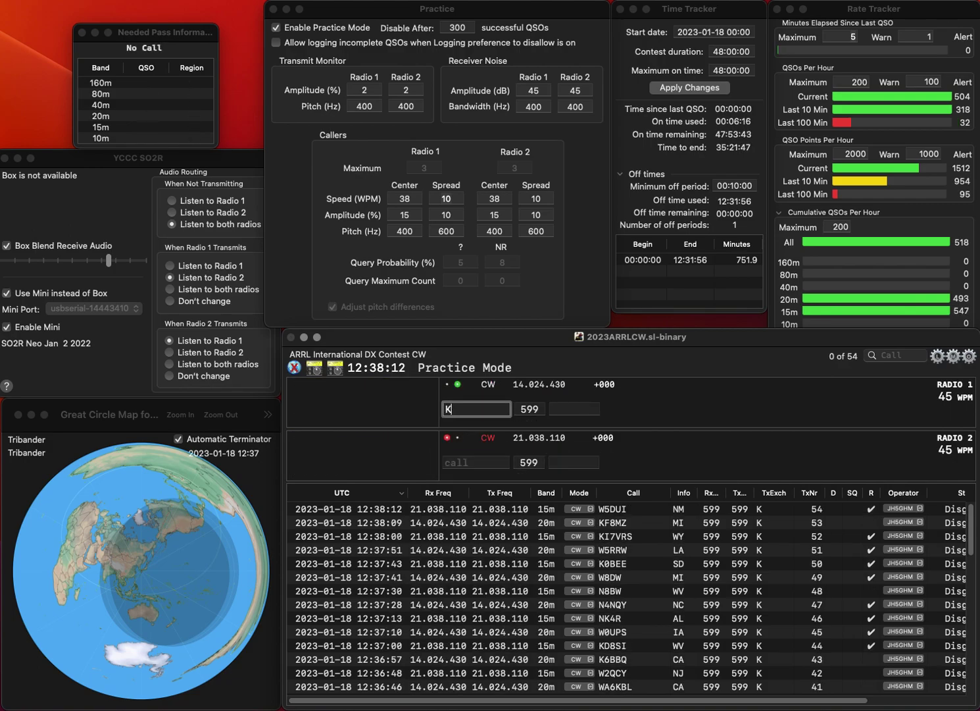
text(8KTO)
key(Return)
text(K8AZ)
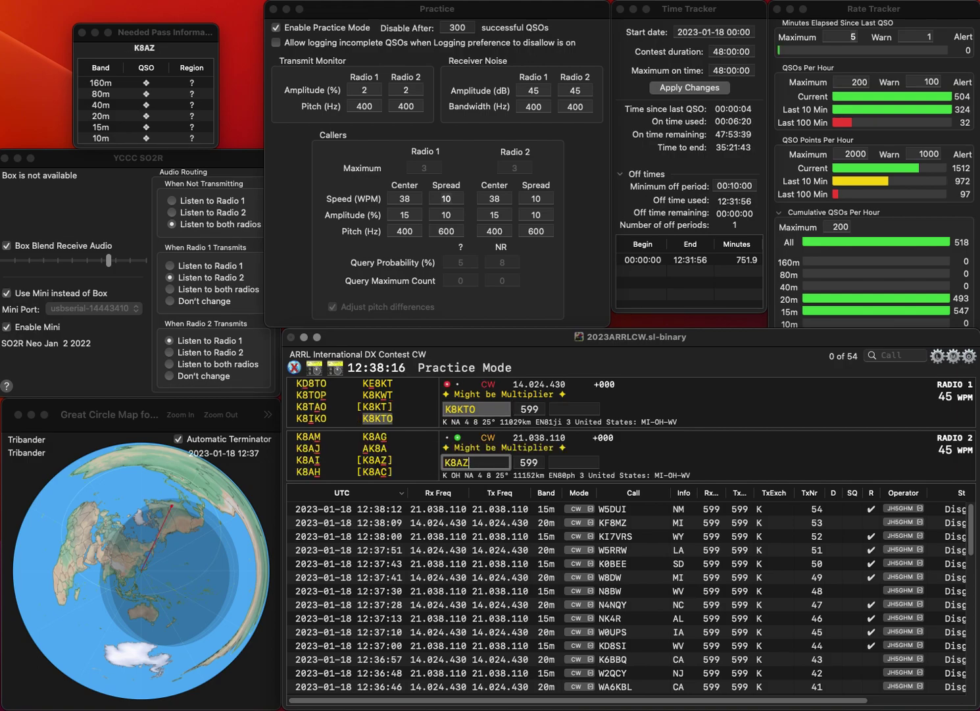
key(Return)
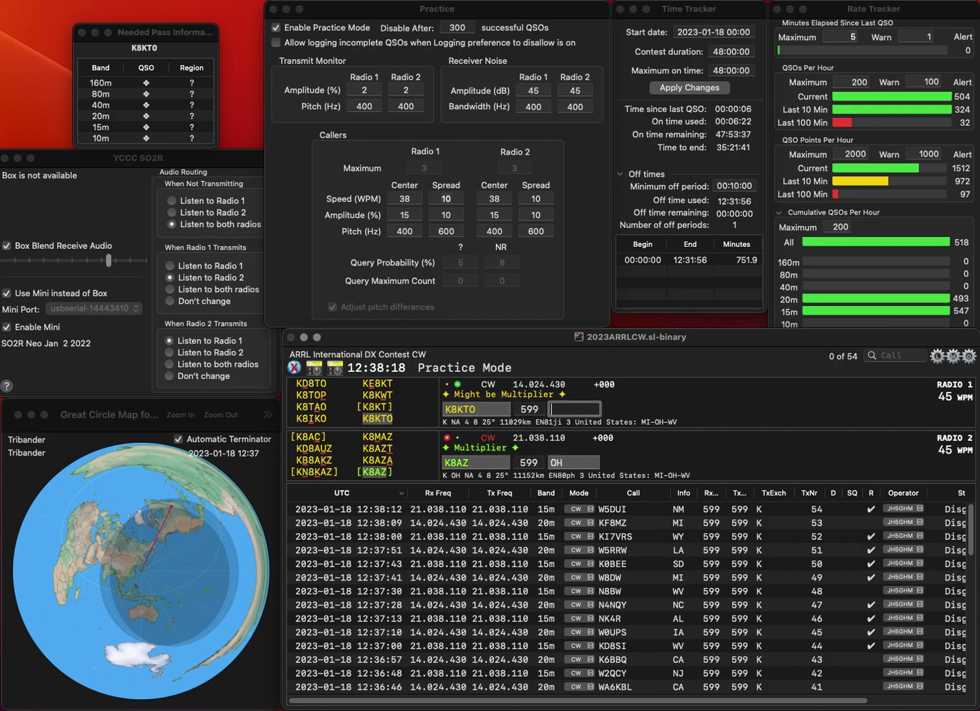
text(I)
key(Return)
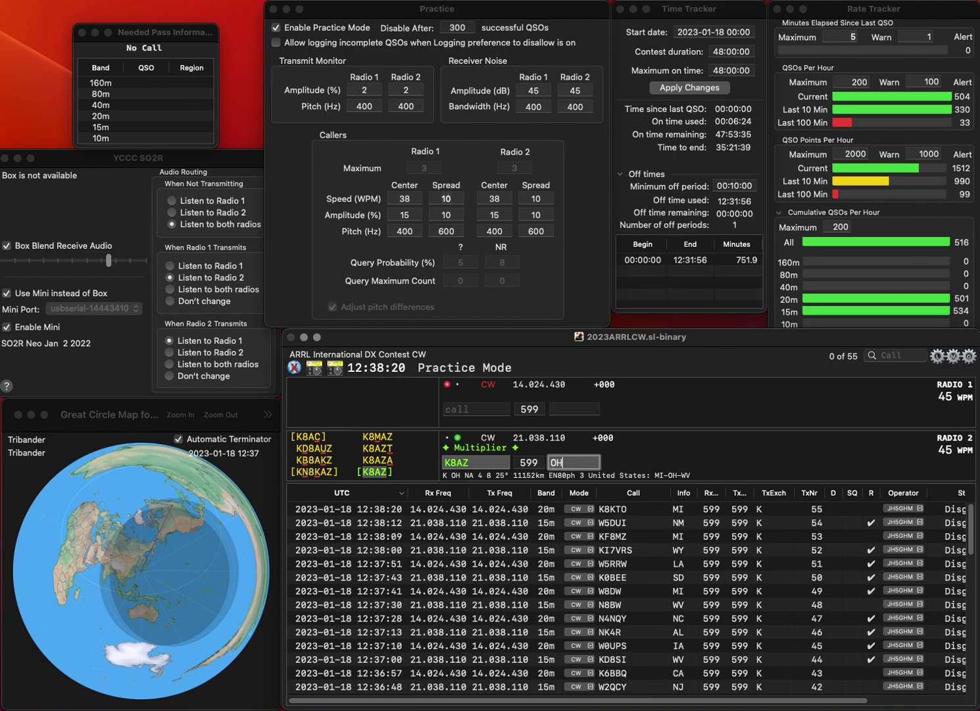
key(Return)
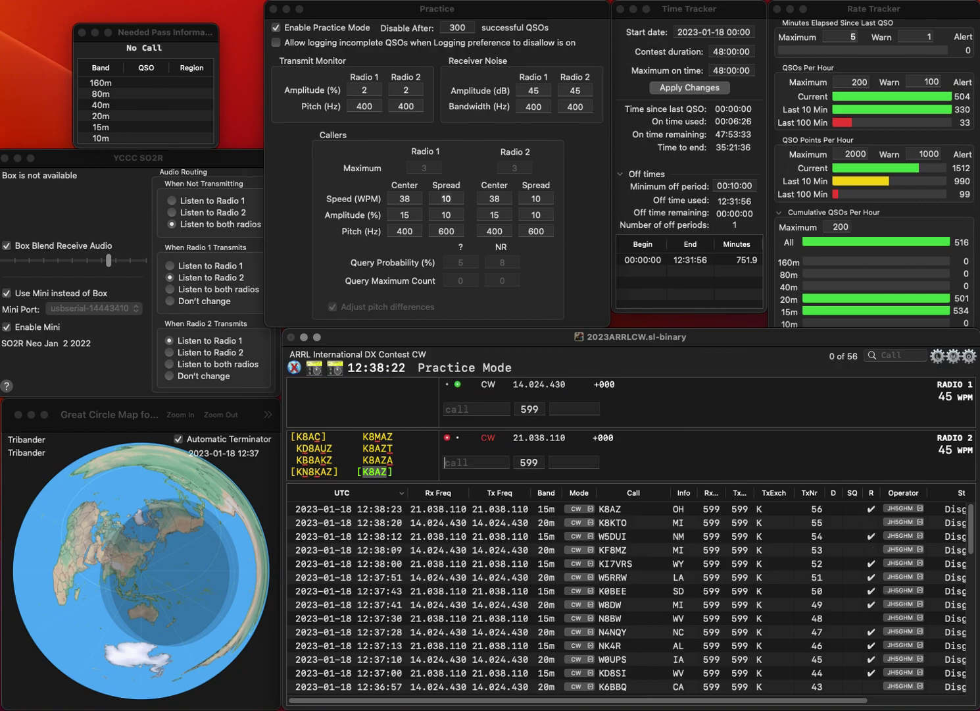
text(N5AMD)
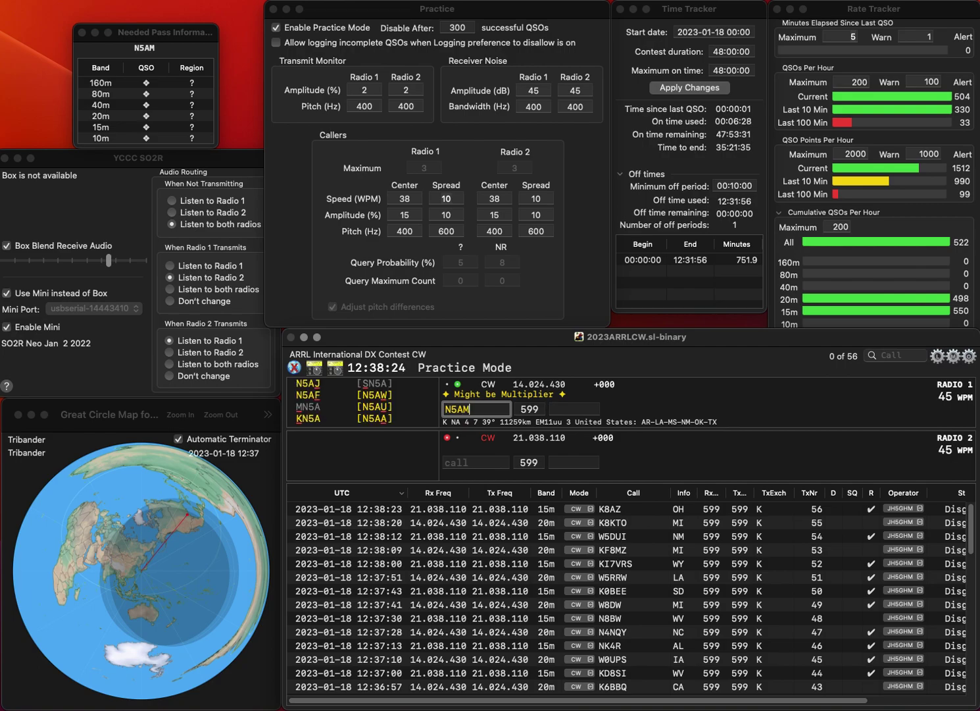
key(Return)
text(K5)
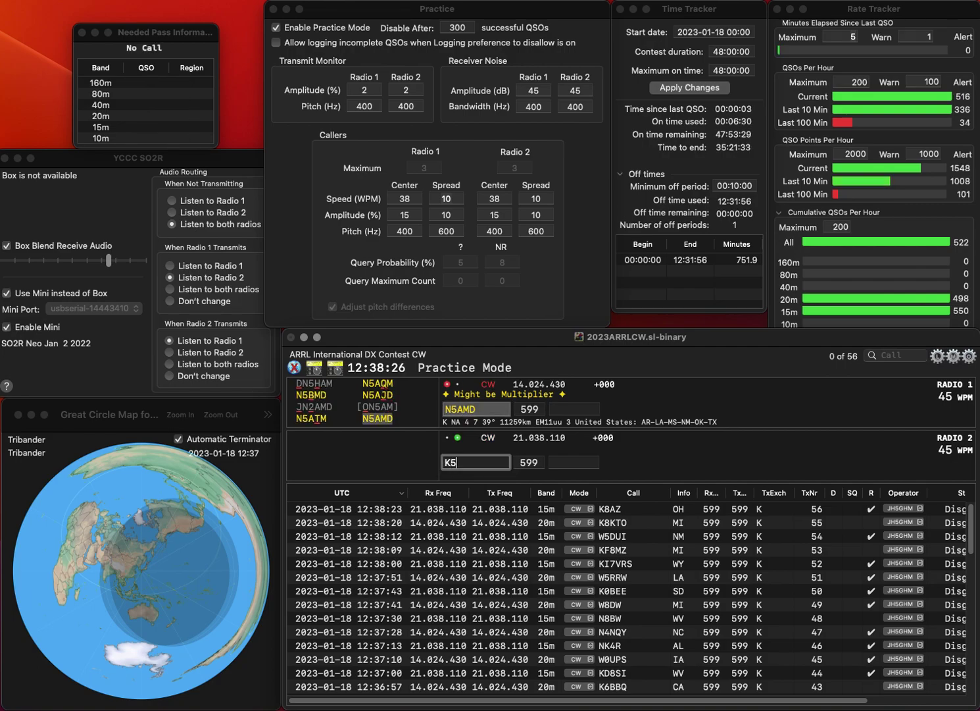
text(BNO/W)
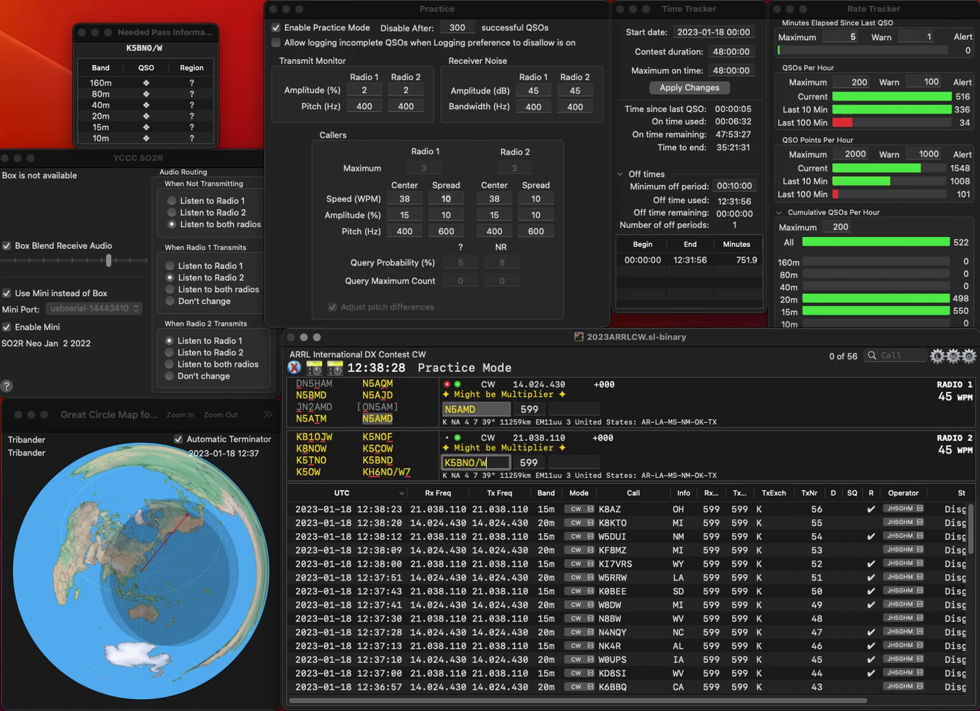
text(7)
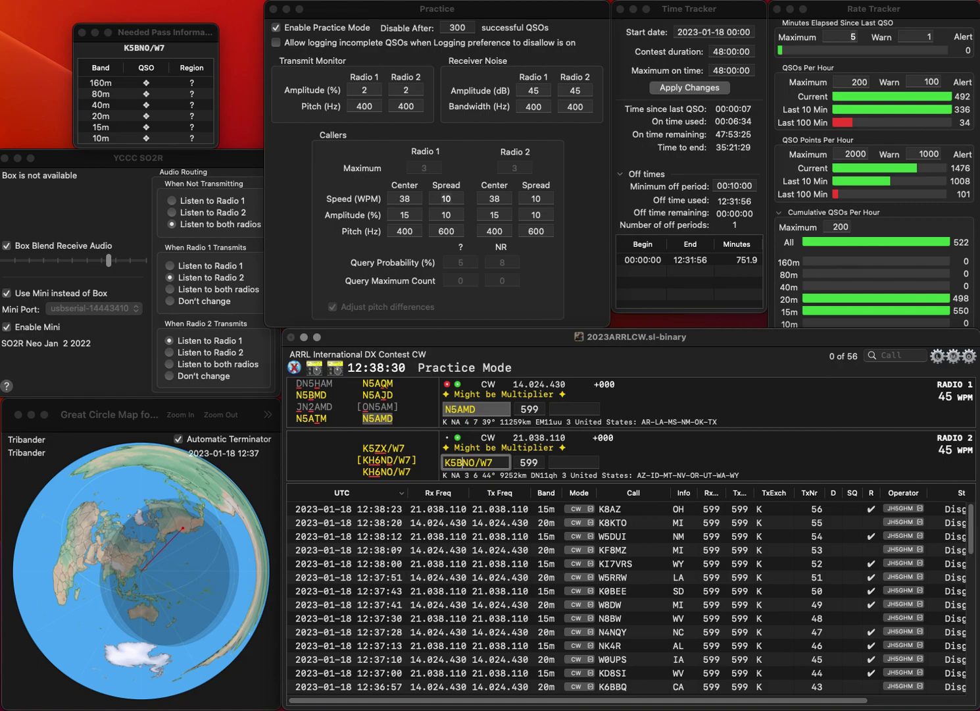
key(BackSpace)
key(BackSpace)
text(H65)
key(Delete)
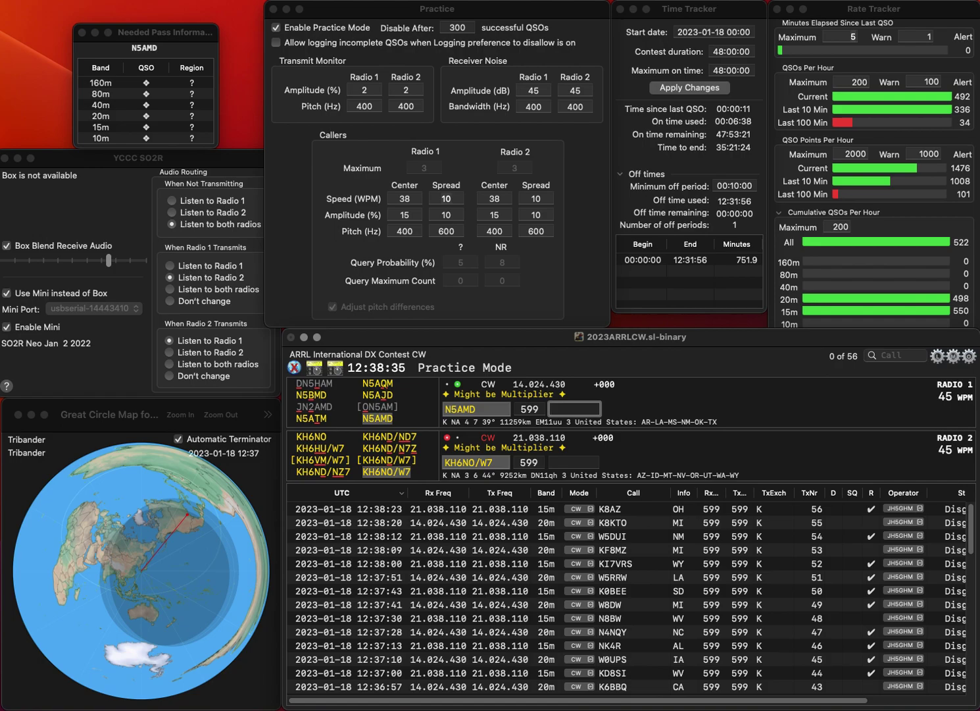
key(Return)
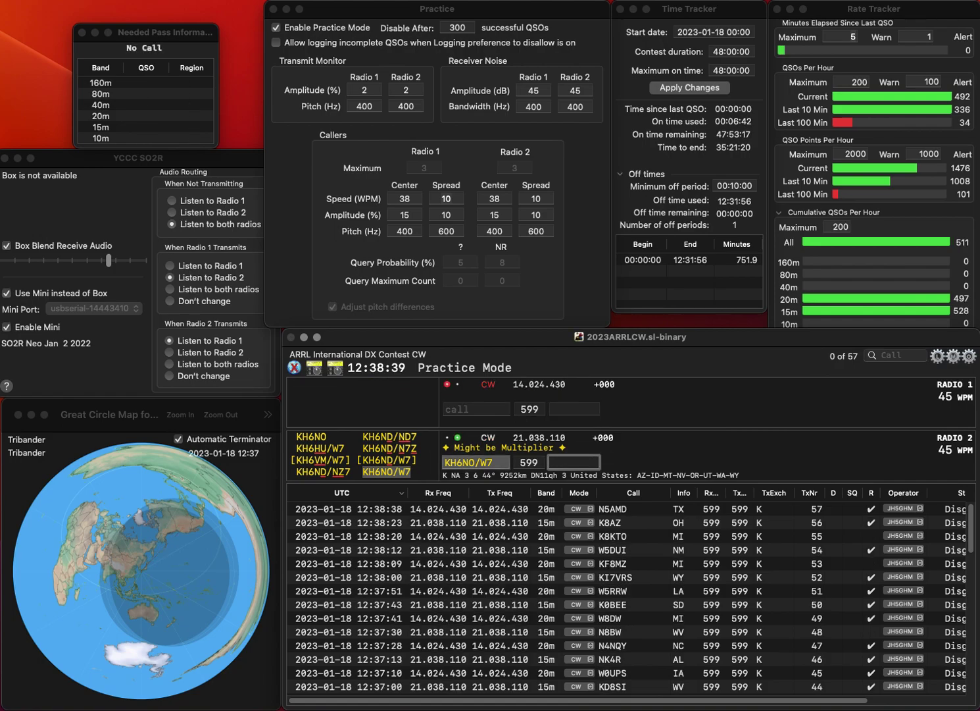
key(Return)
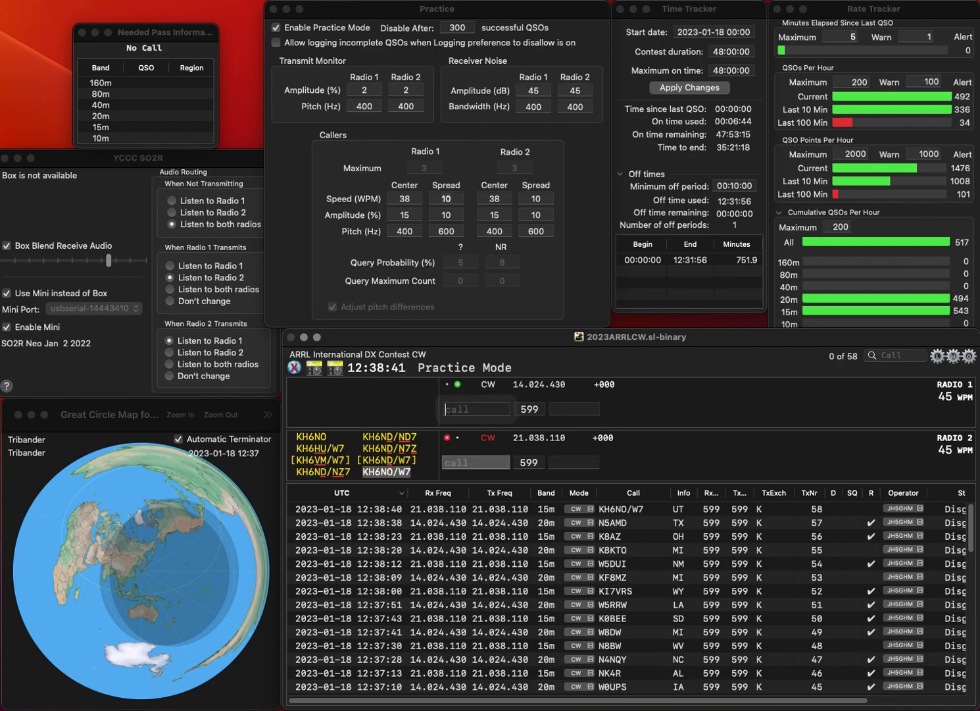
text(N1UL)
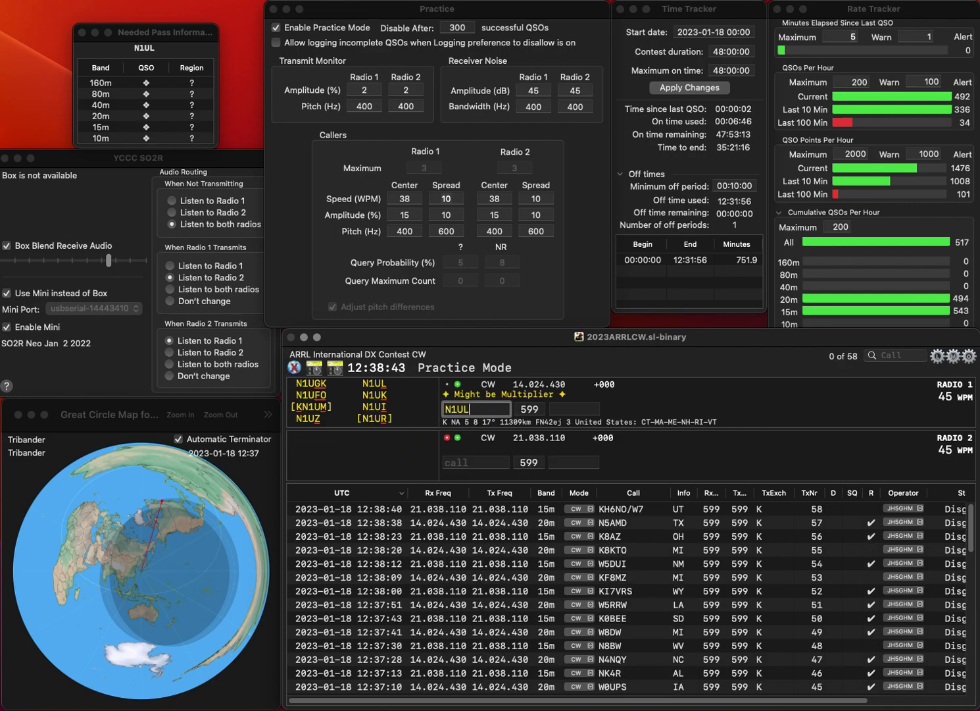
key(Return)
text(KF4JJ)
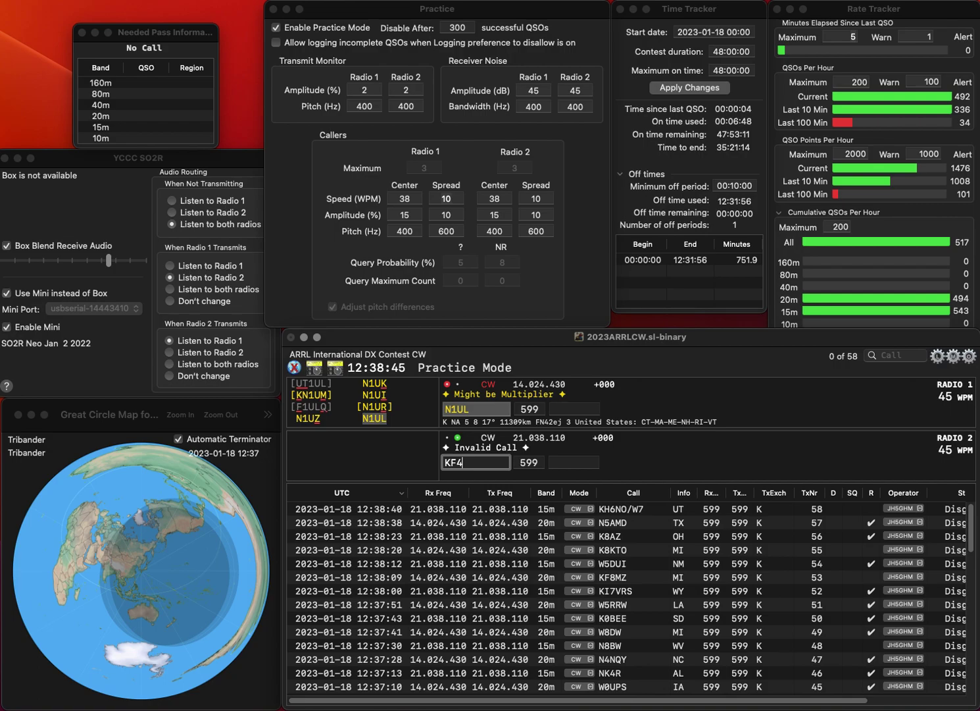
key(BackSpace)
key(BackSpace)
text(4)
key(Return)
key(space)
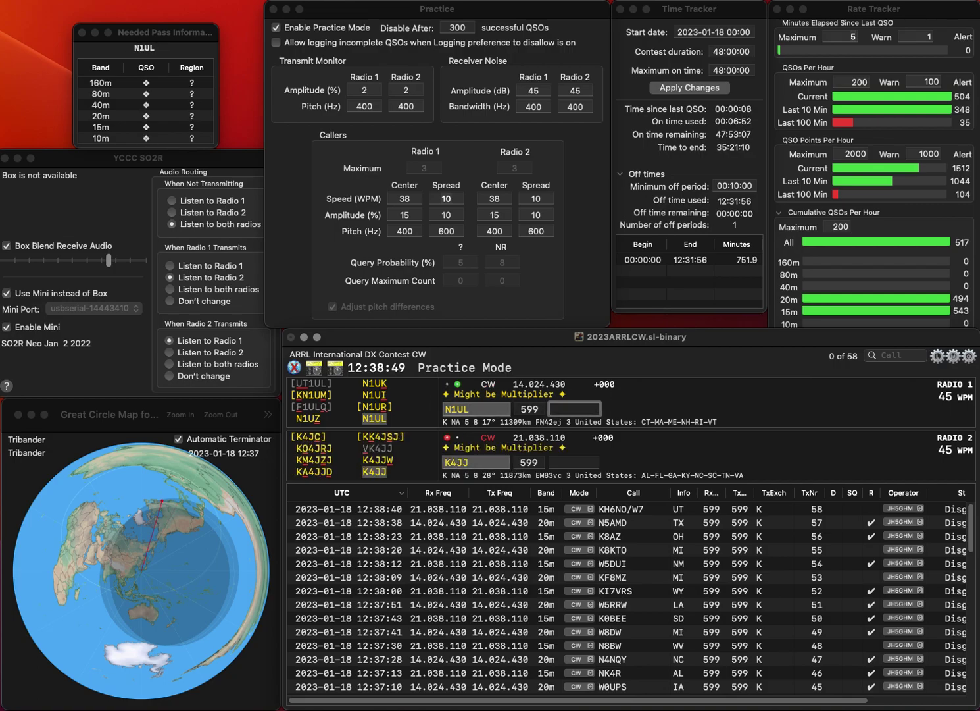
key(Return)
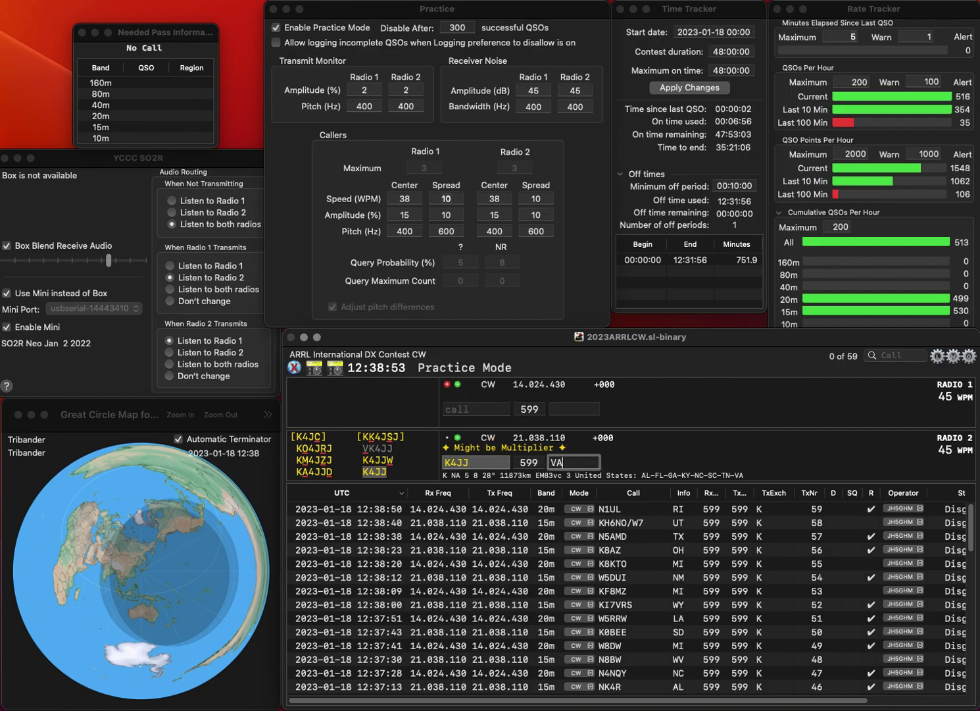
key(Return)
text(WYGK)
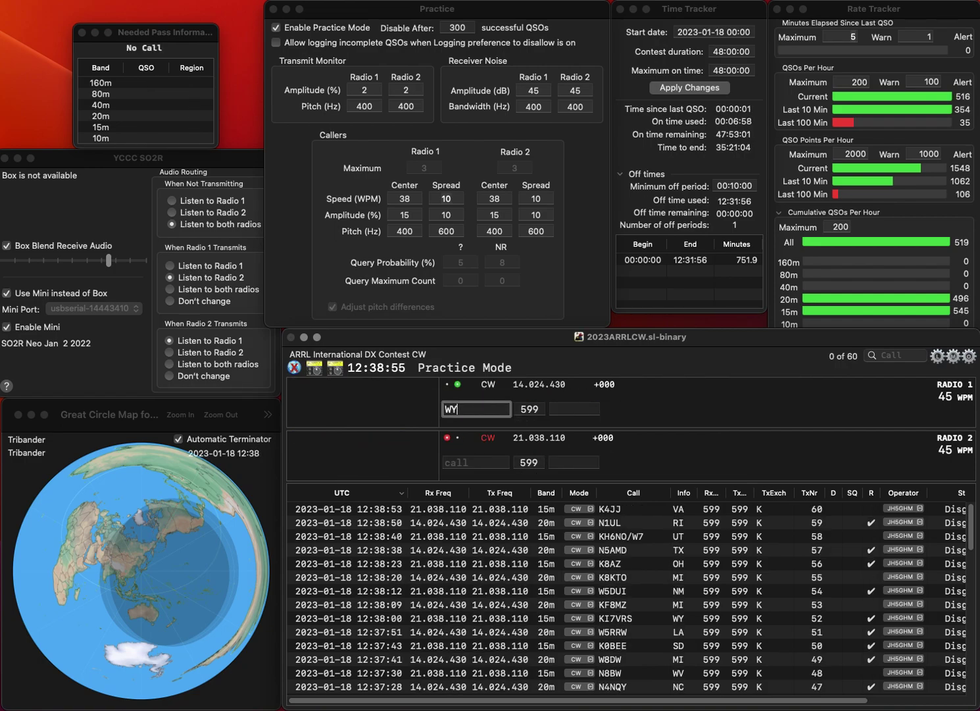
key(Left)
key(Left)
key(BackSpace)
key(BackSpace)
Step: Enter AF7OH on 15m and log N9MGK on 20m with exchange WI
key(Return)
text(7)
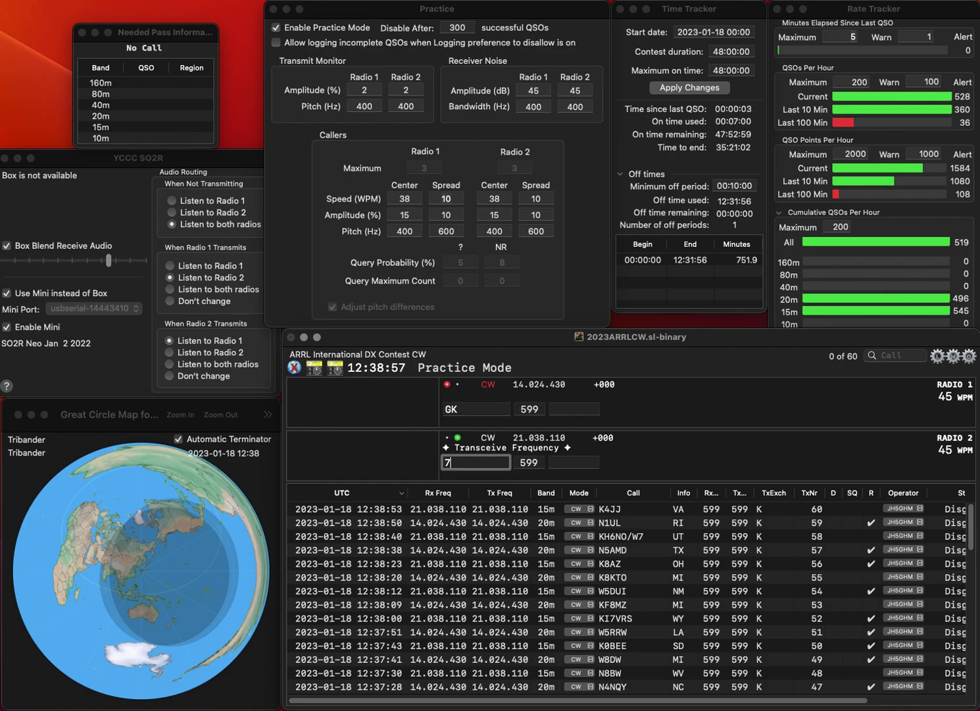
text(OH)
key(Home)
text(AF)
key(Return)
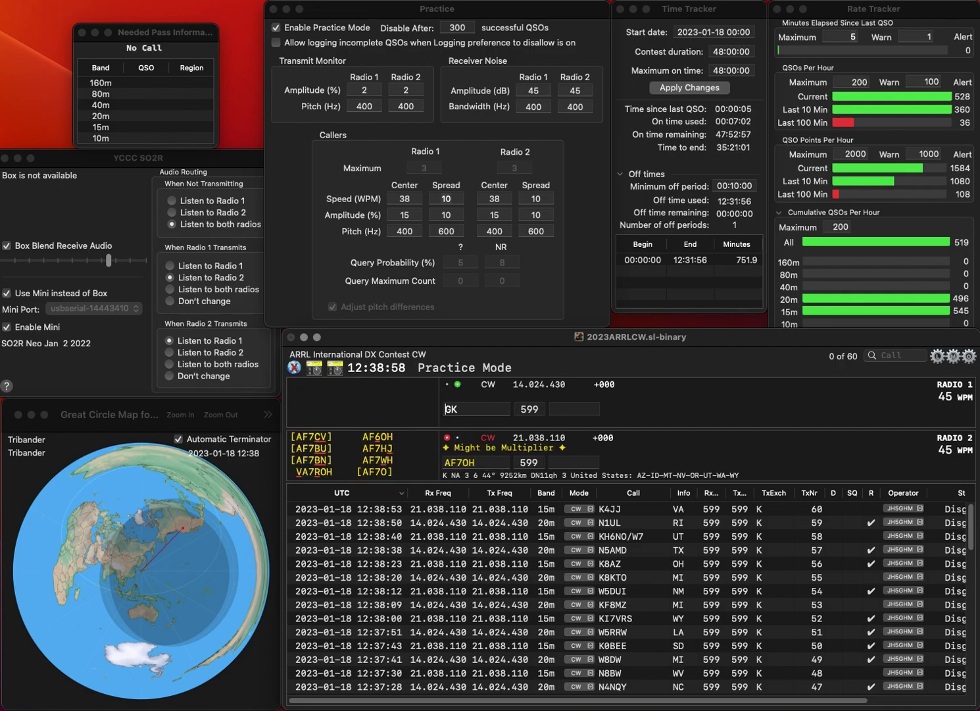
text(N9)
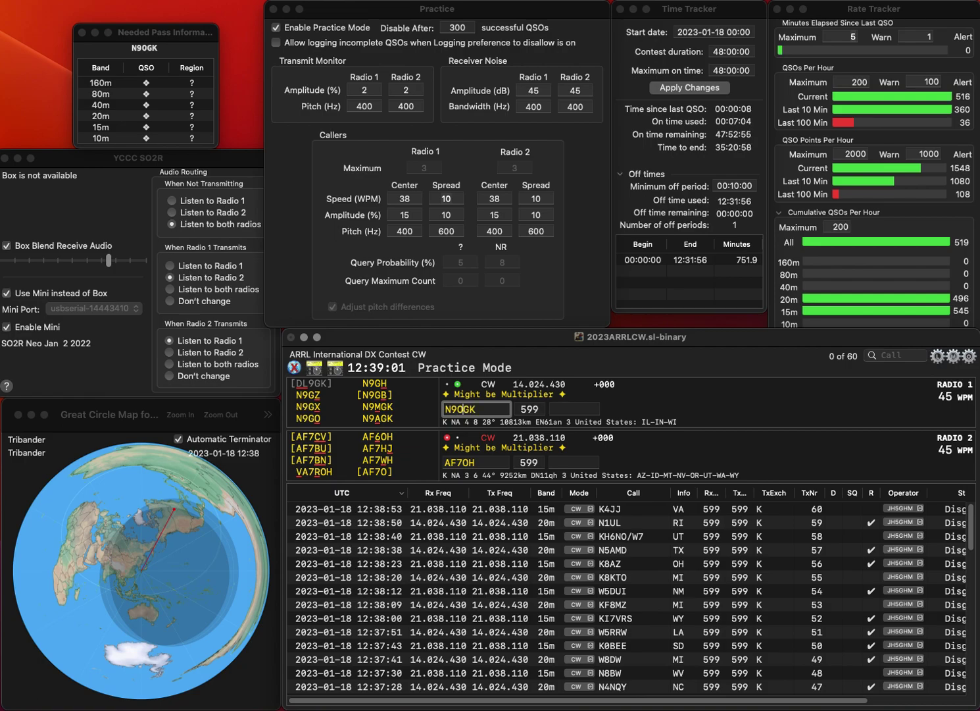
text(M)
key(Return)
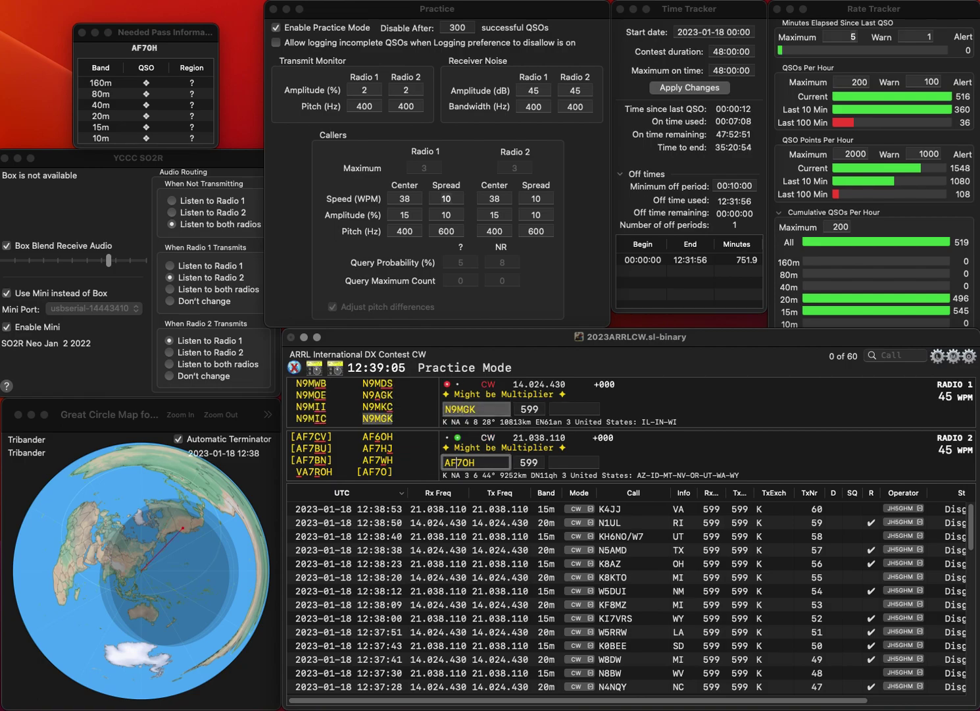
key(Return)
key(Tab)
text(W)
key(Return)
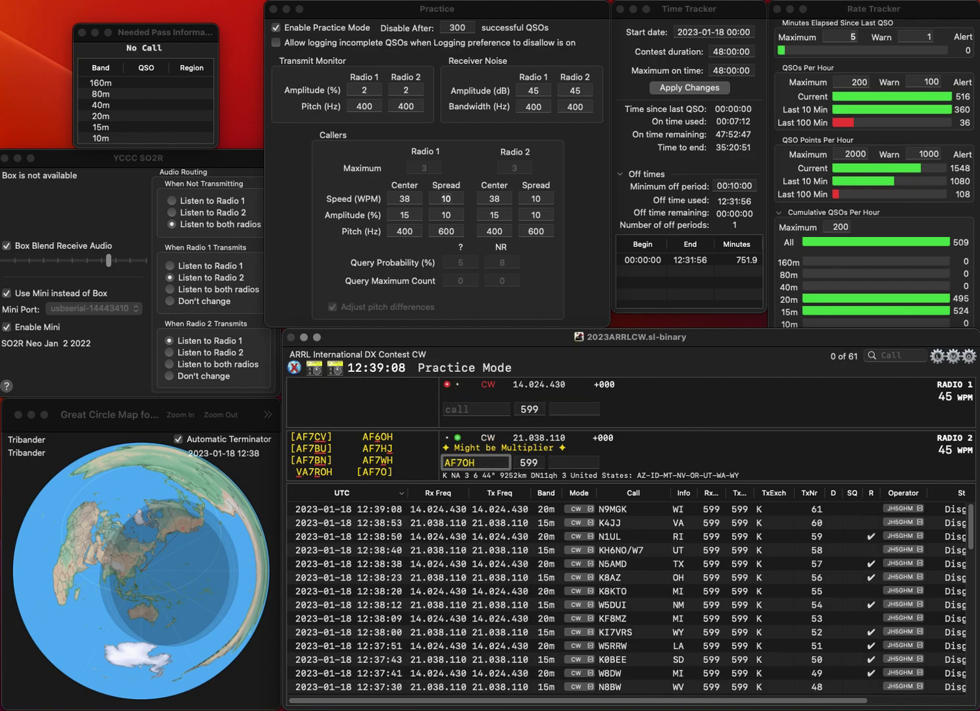
Step: Correct the 15m call to AF6OH and log it with exchange CA
key(BackSpace)
text(6)
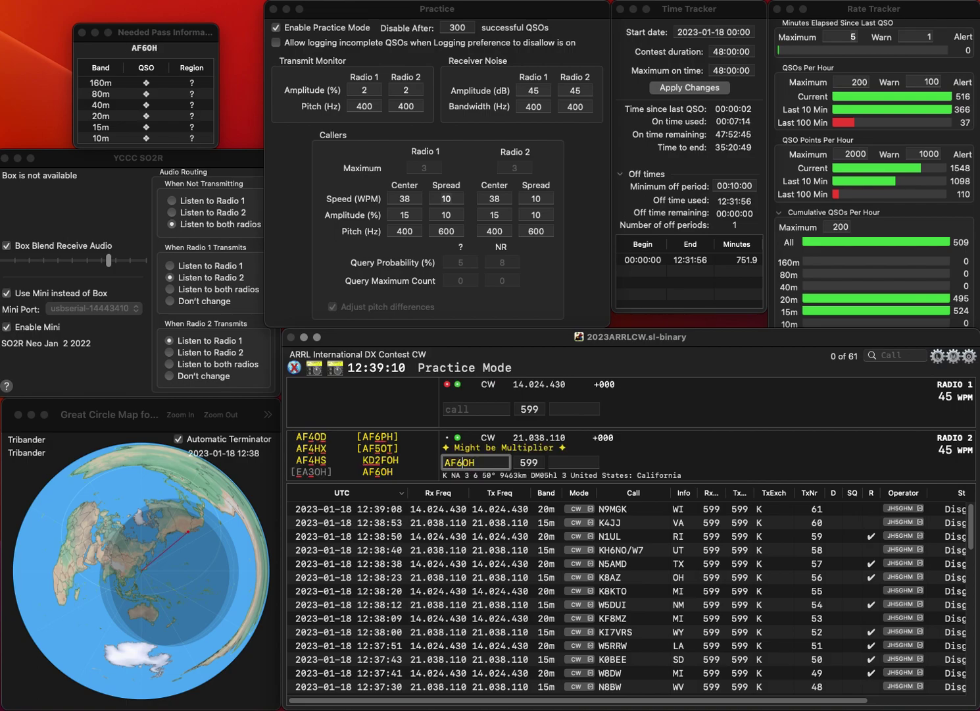
key(Return)
text(6Y)
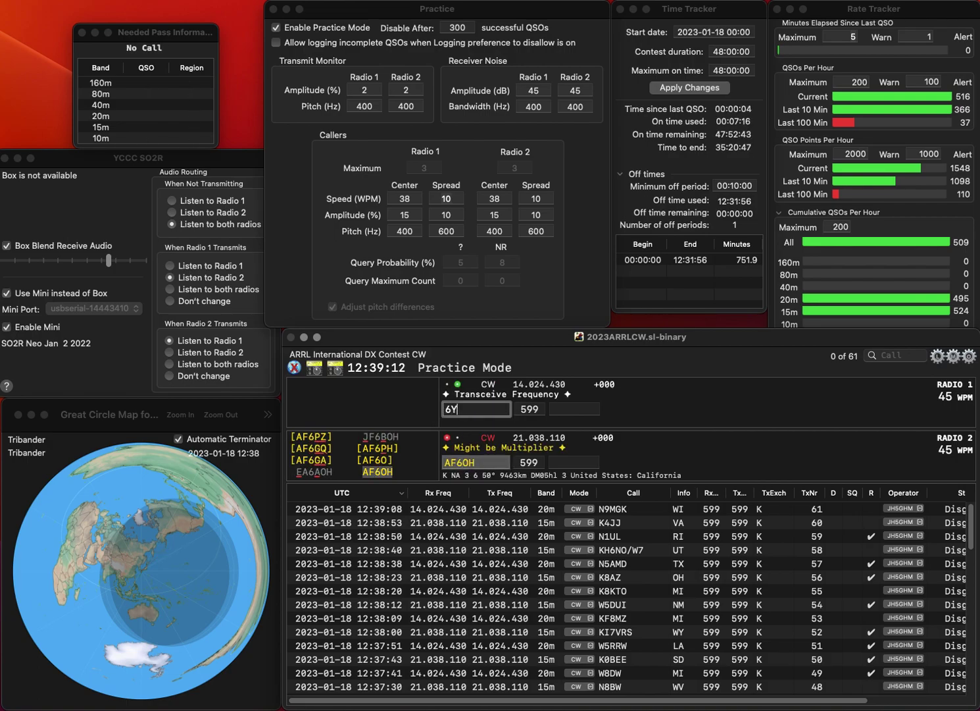
text(AF)
key(Return)
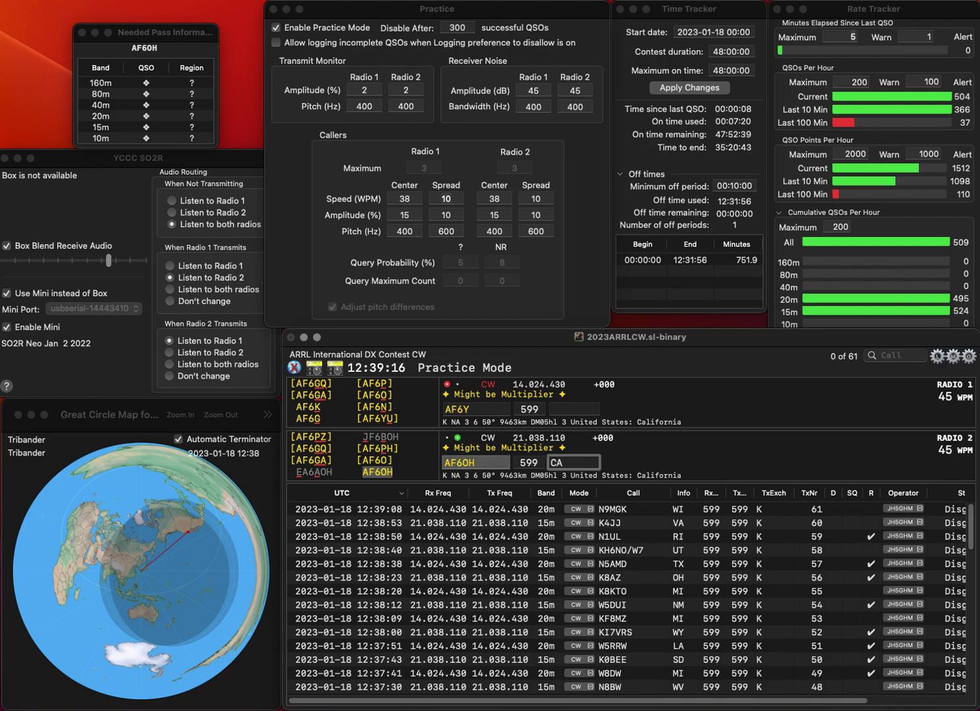
text(CA)
key(Return)
key(BackSpace)
key(BackSpace)
text(R)
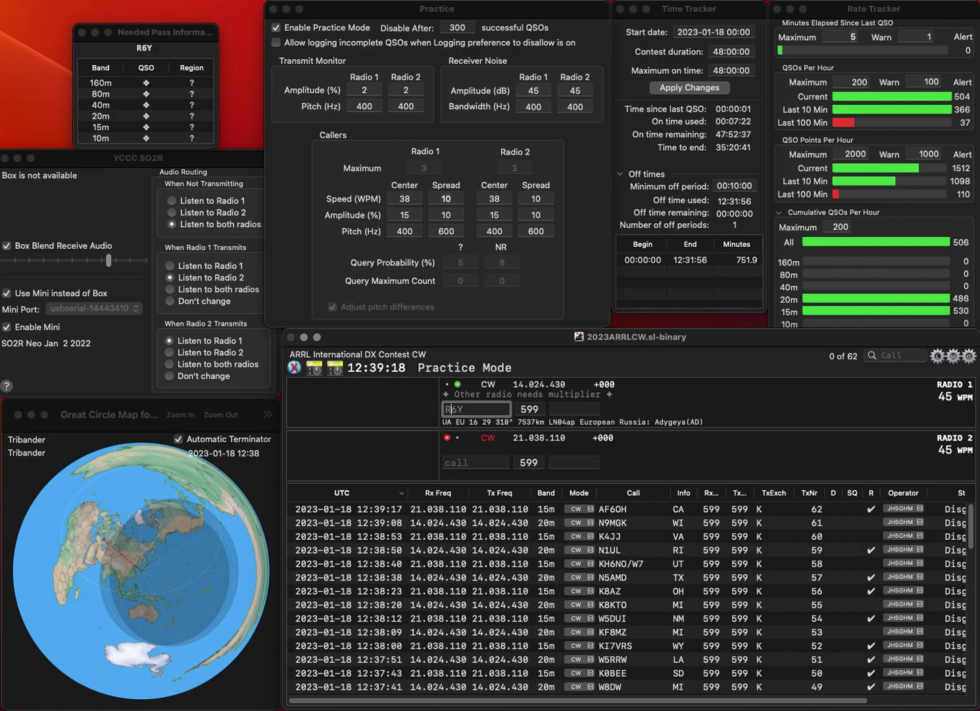
key(Left)
text(W)
key(Return)
text(CA)
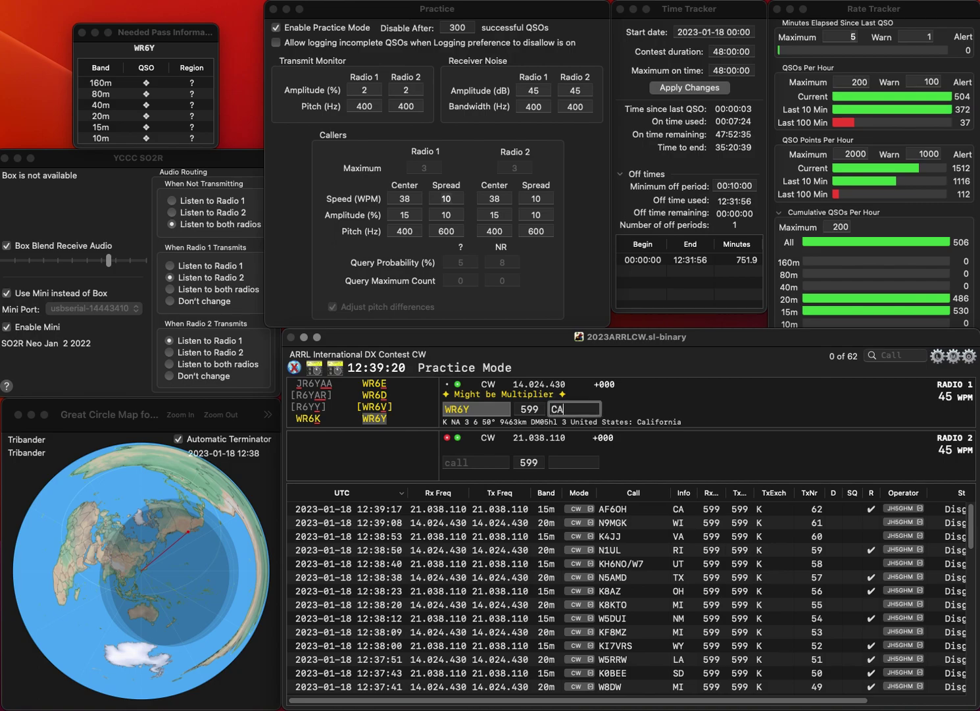
key(Return)
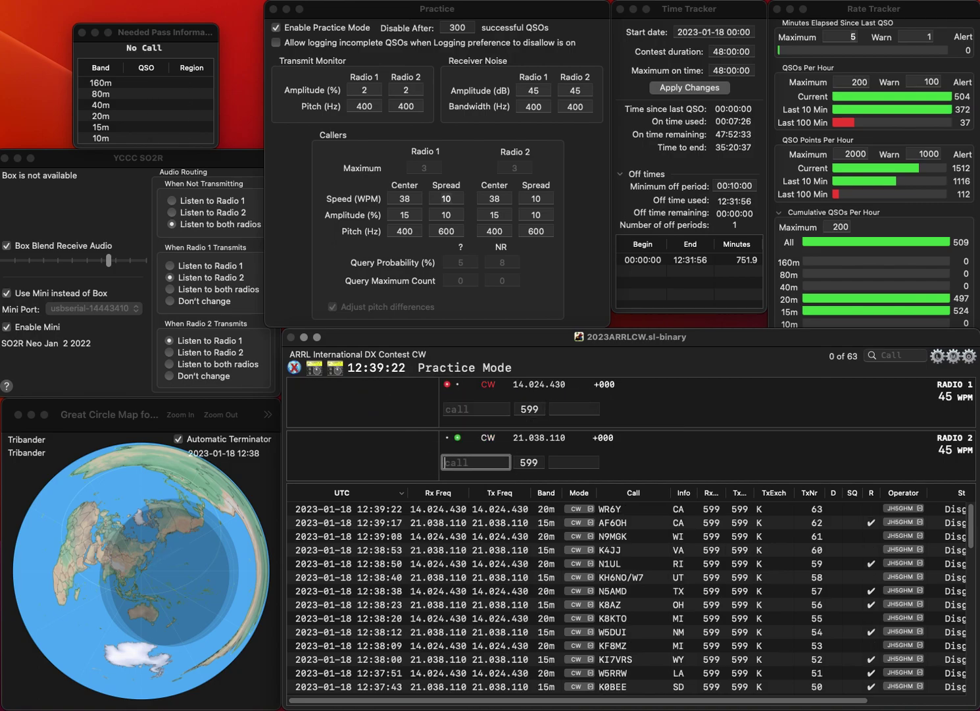
Step: Log KG5N (OK) on 15m and W8GJ (WV) on 20m
text(KG5N)
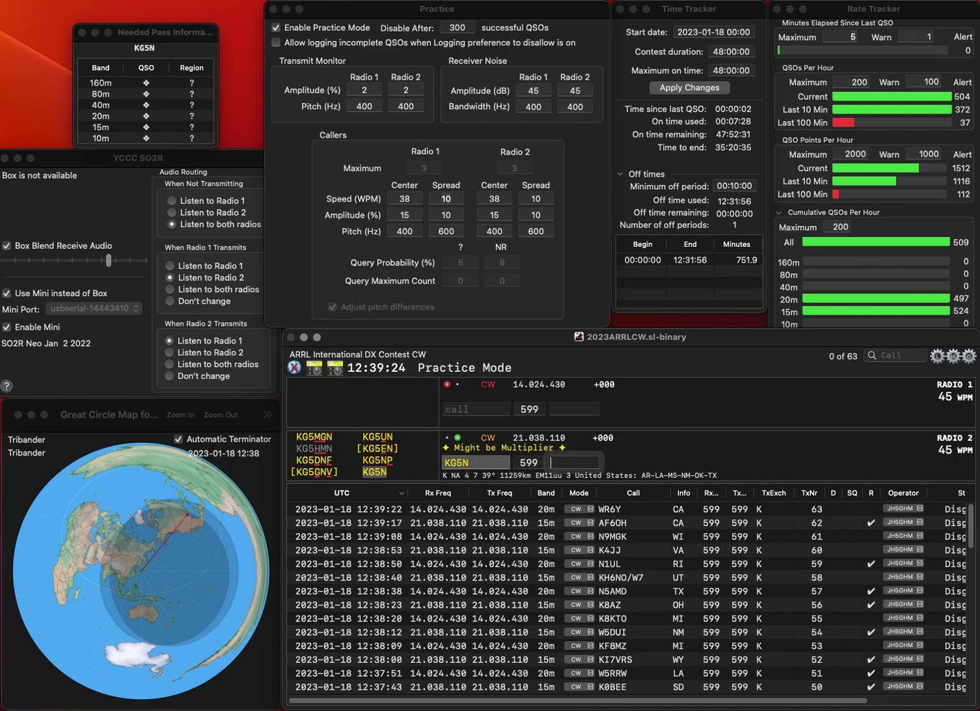
key(Return)
text(W8GJ)
key(Return)
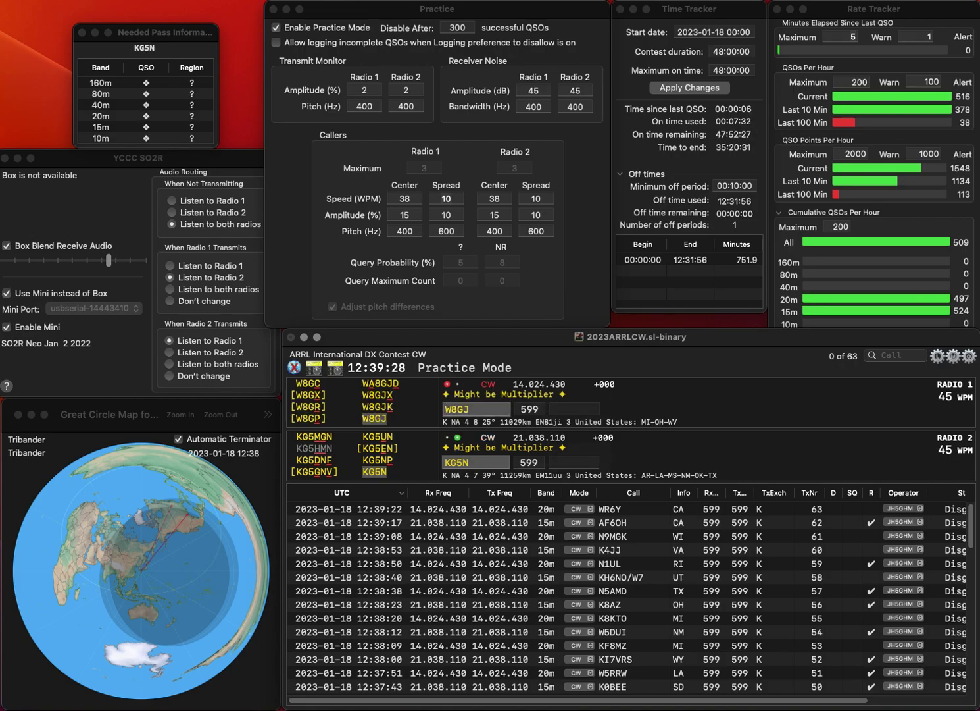
key(space)
text(O)
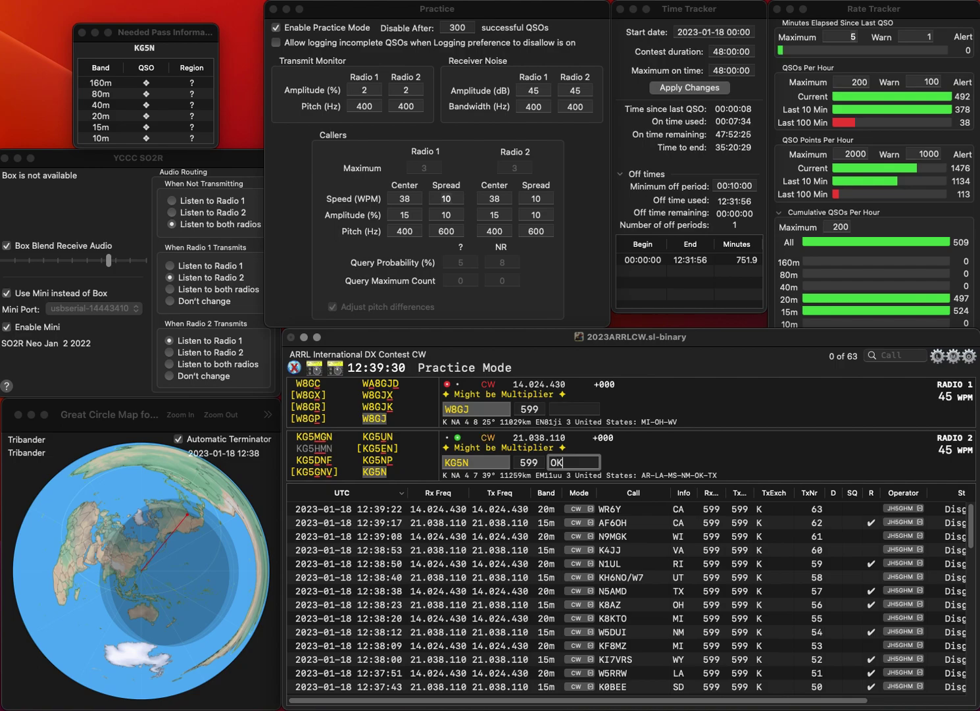
text(K)
key(Return)
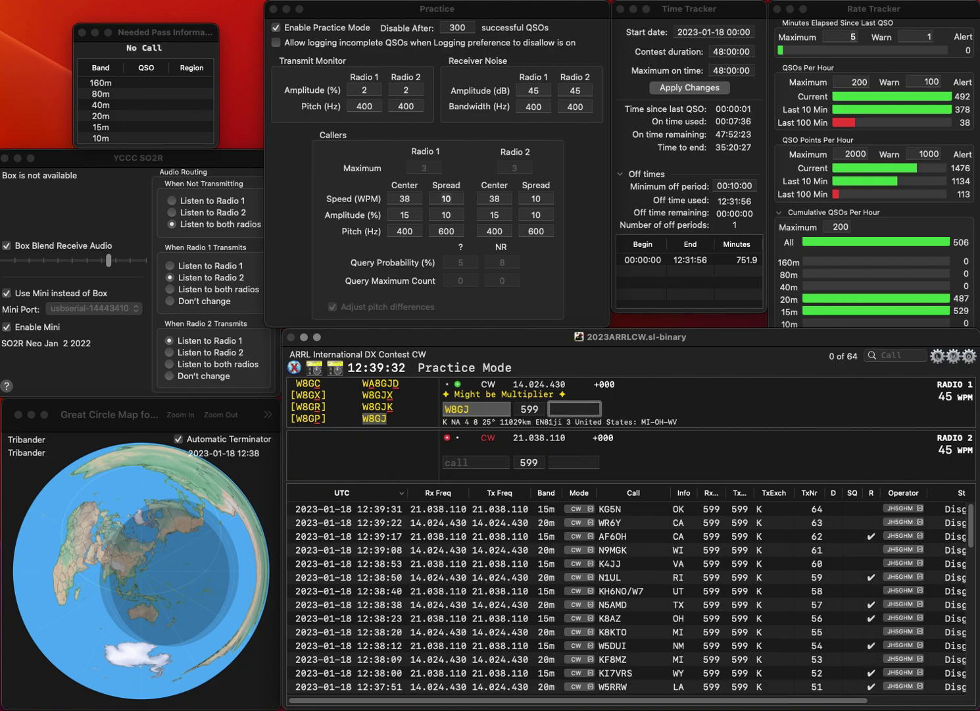
text(WV)
key(Return)
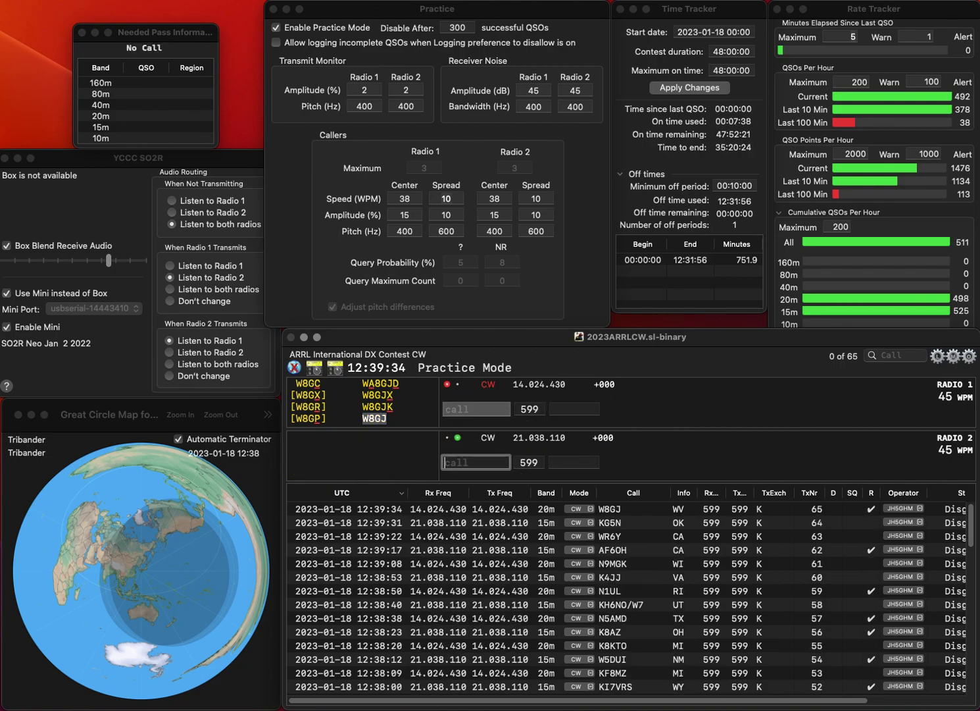
text(ALW)
text(W)
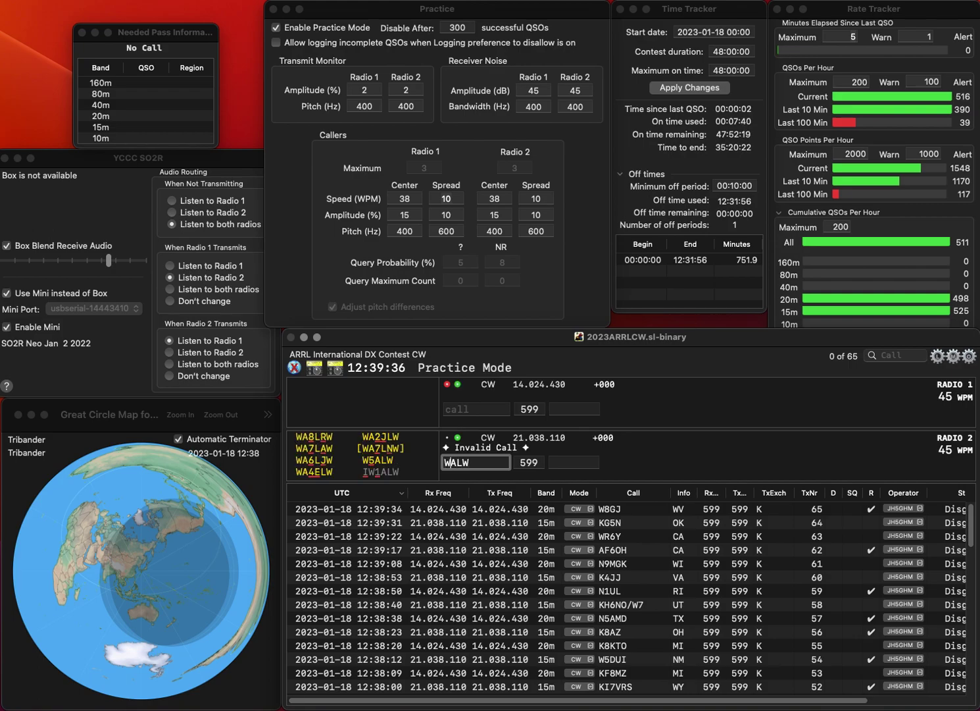
text(5)
key(Return)
text(3RAC)
key(Home)
text(VA)
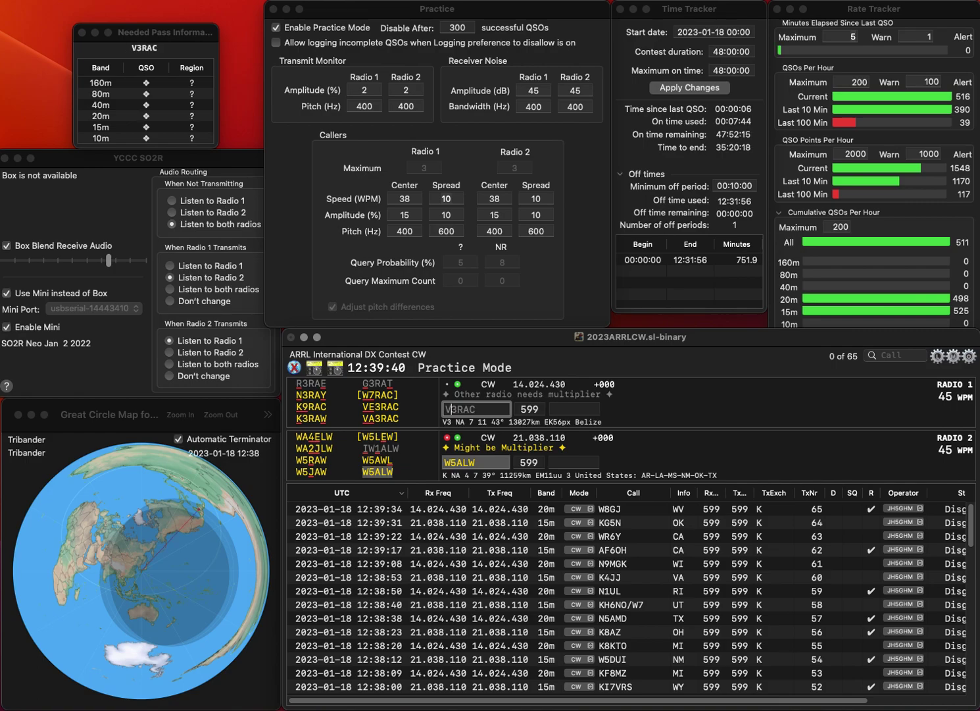
key(Return)
key(Tab)
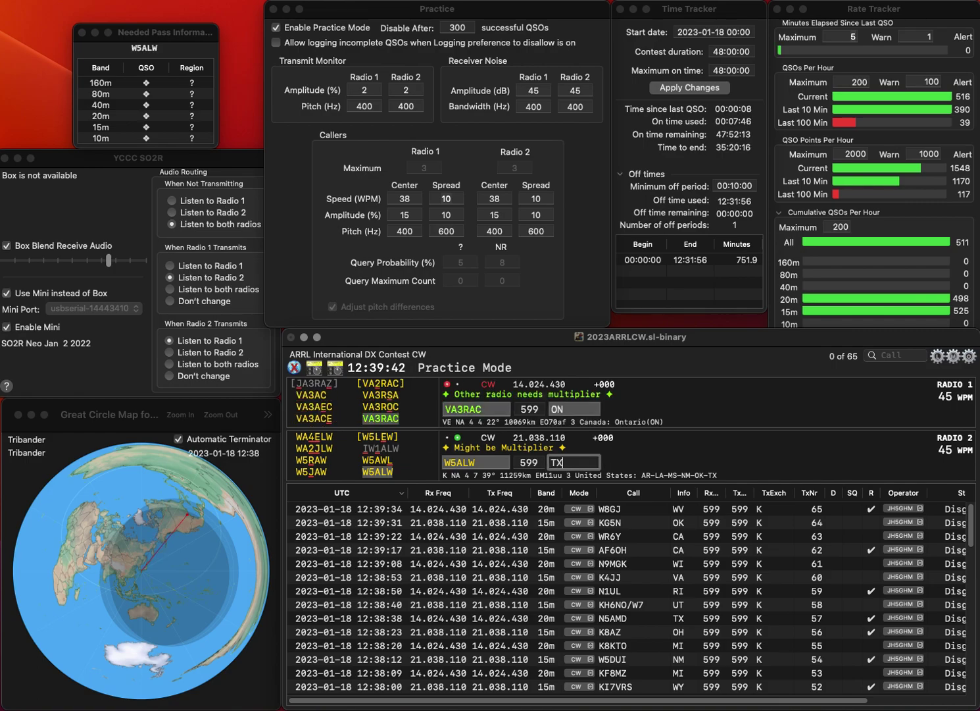
text(TX)
key(Return)
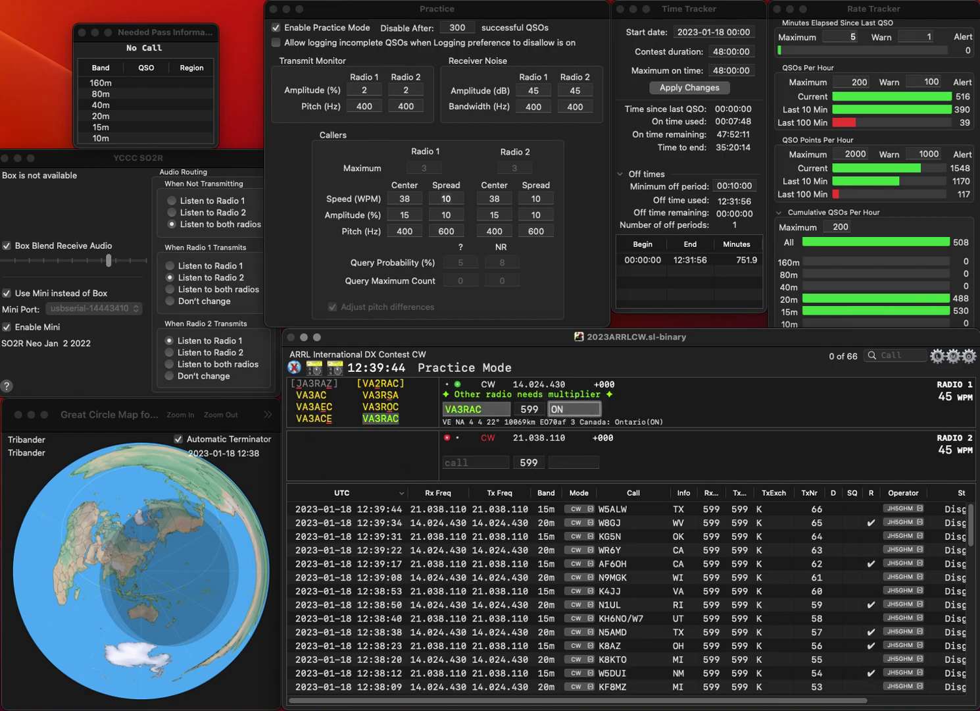
Step: Log VA3RAC (ON), then work N2YF on 15m and W2BY on 20m, both NJ
key(Return)
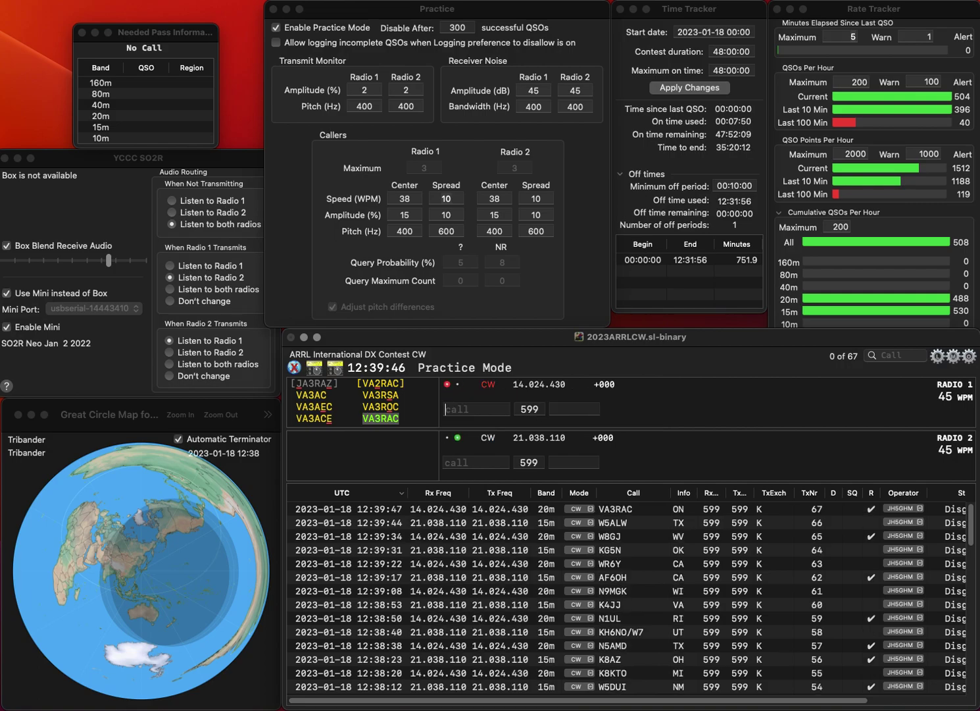
text(N2YF)
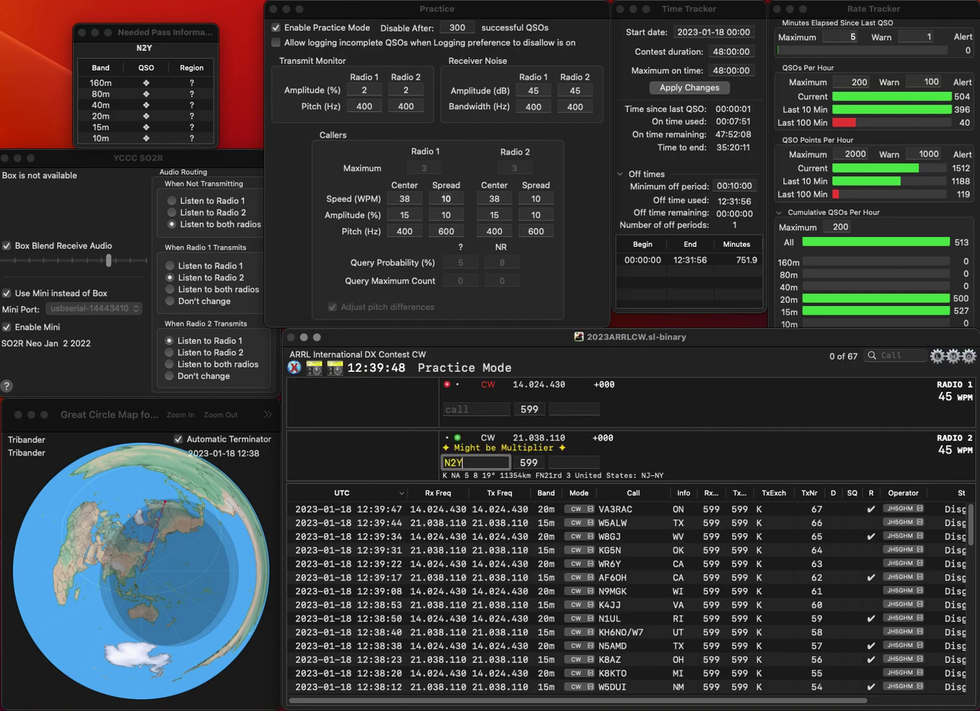
key(Return)
text(W2BY)
key(Return)
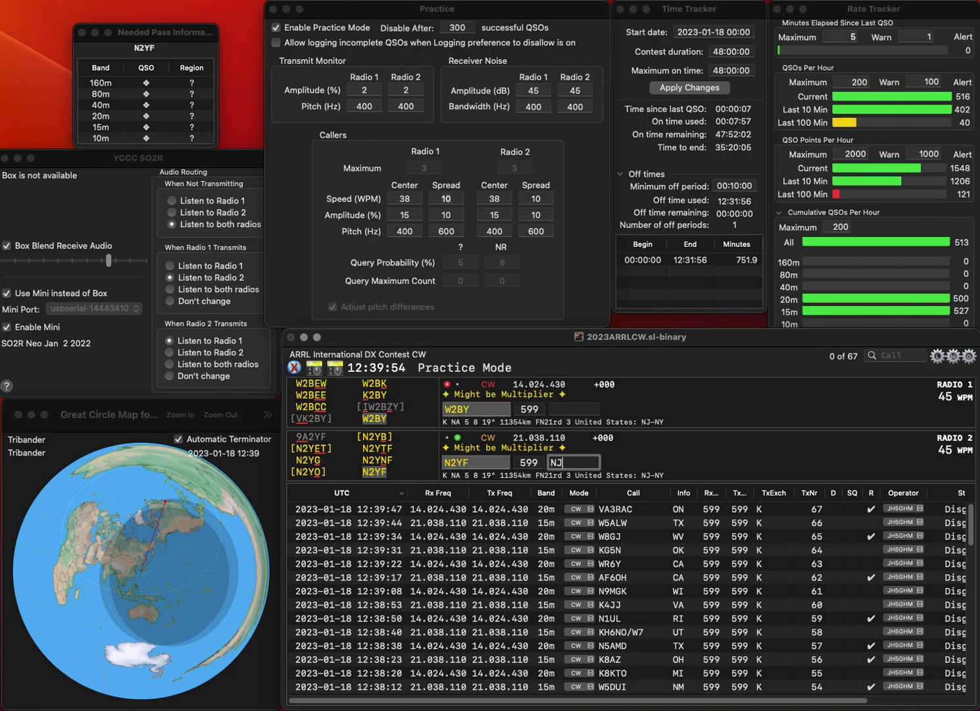
key(Return)
text(NJ)
key(Return)
text(VA)
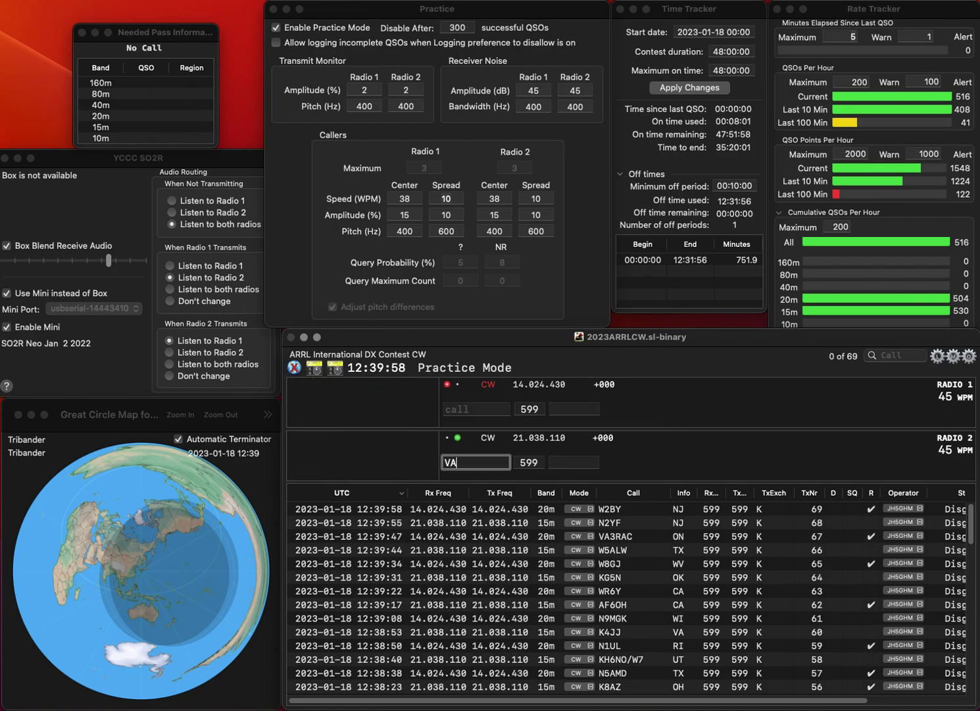
text(3KX)
key(Return)
text(K2HCH)
key(Return)
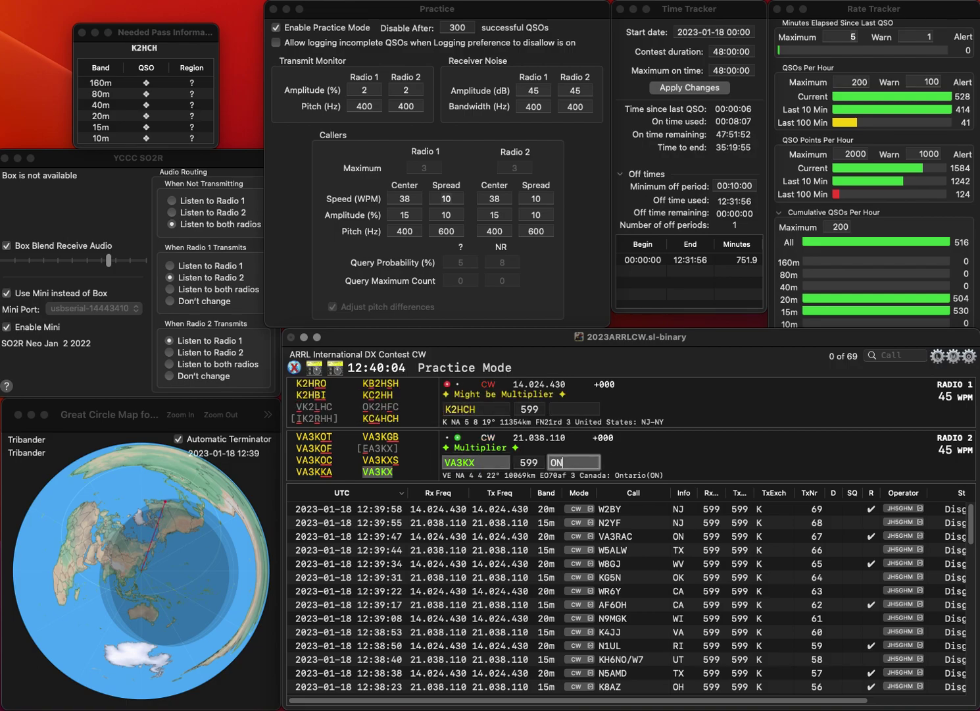
key(Return)
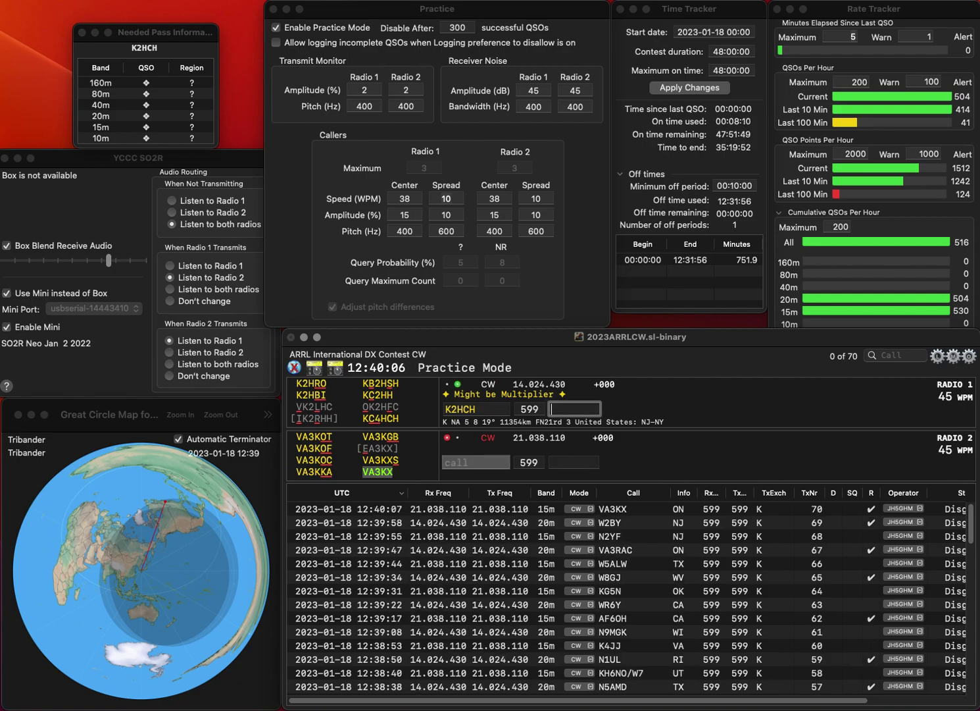
key(BackSpace)
text(S)
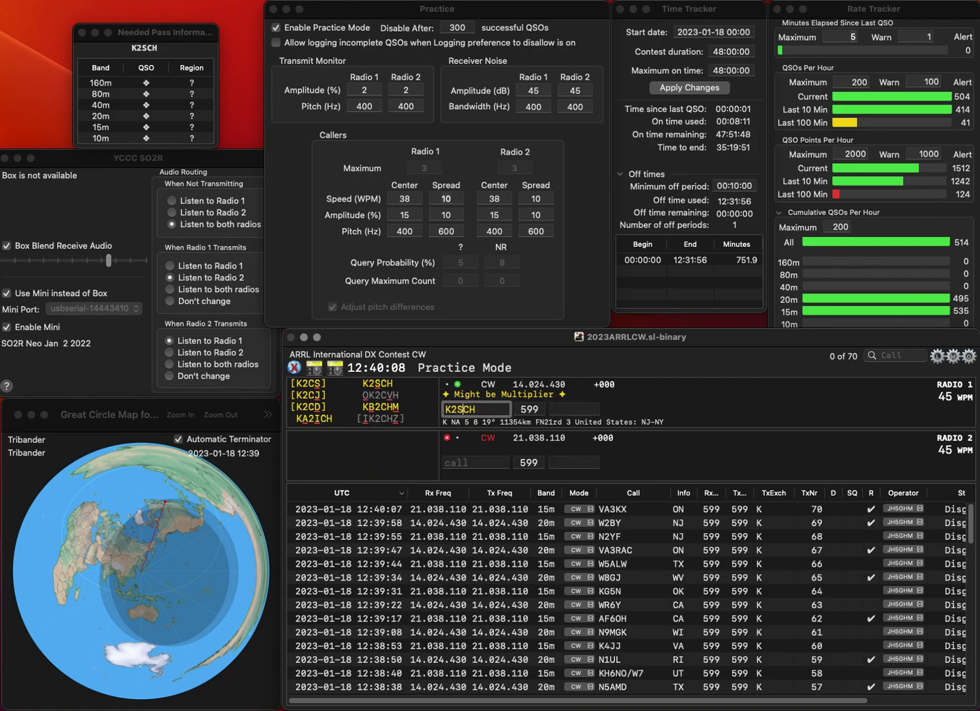
key(Return)
text(KF)
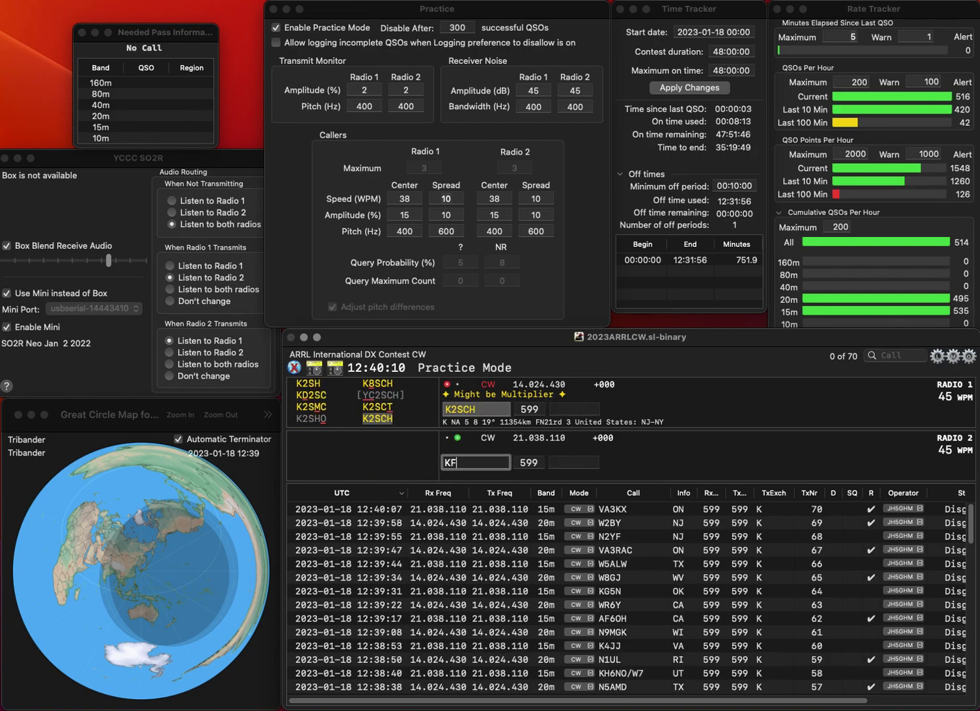
text(4RHZ)
key(Return)
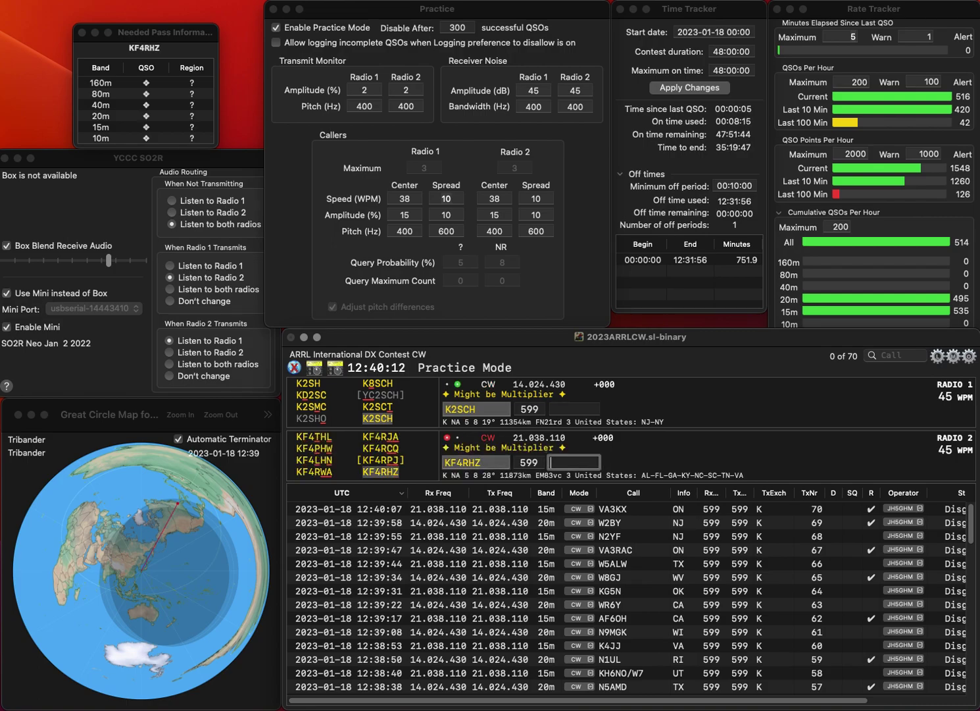
text(NY)
key(Return)
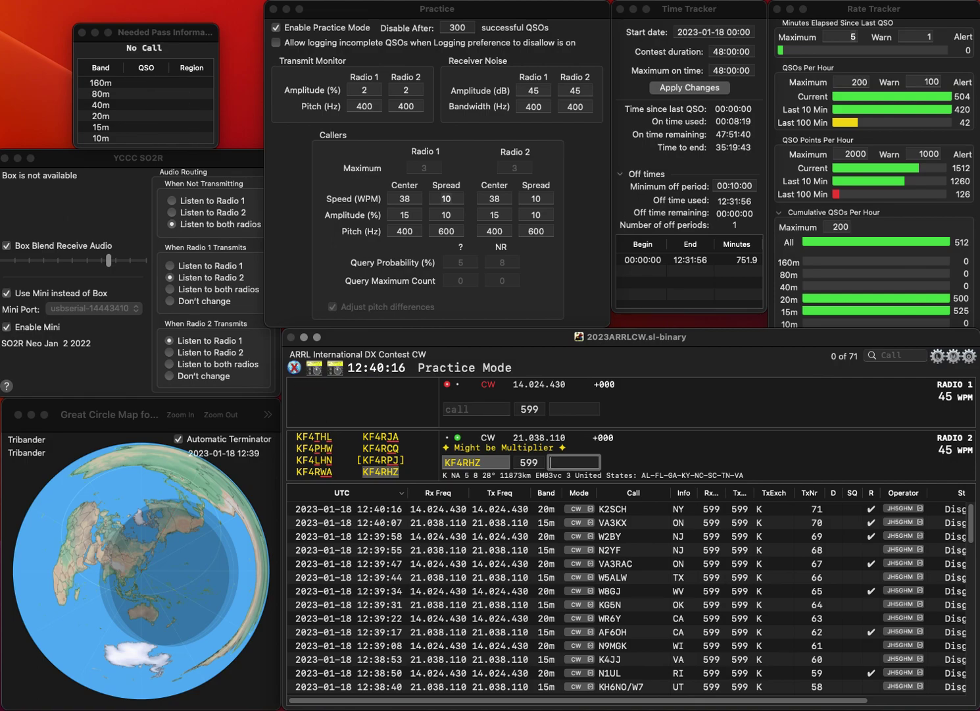
text(FL)
key(Return)
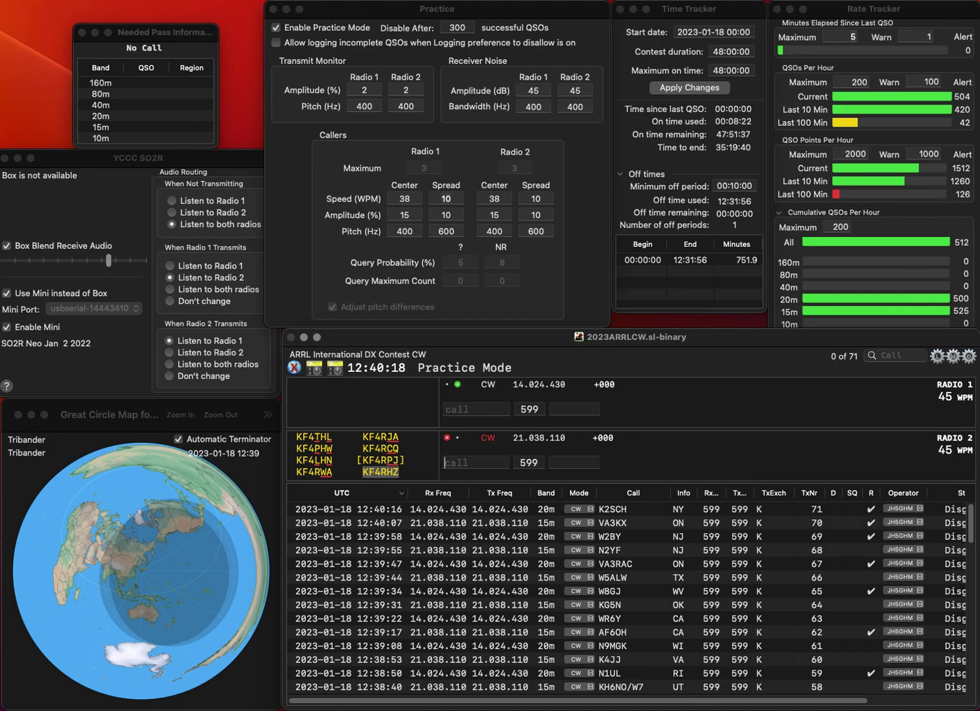
Step: Call W1XI on 15m and correct the 20m call to N9RJV
text(N9WRV)
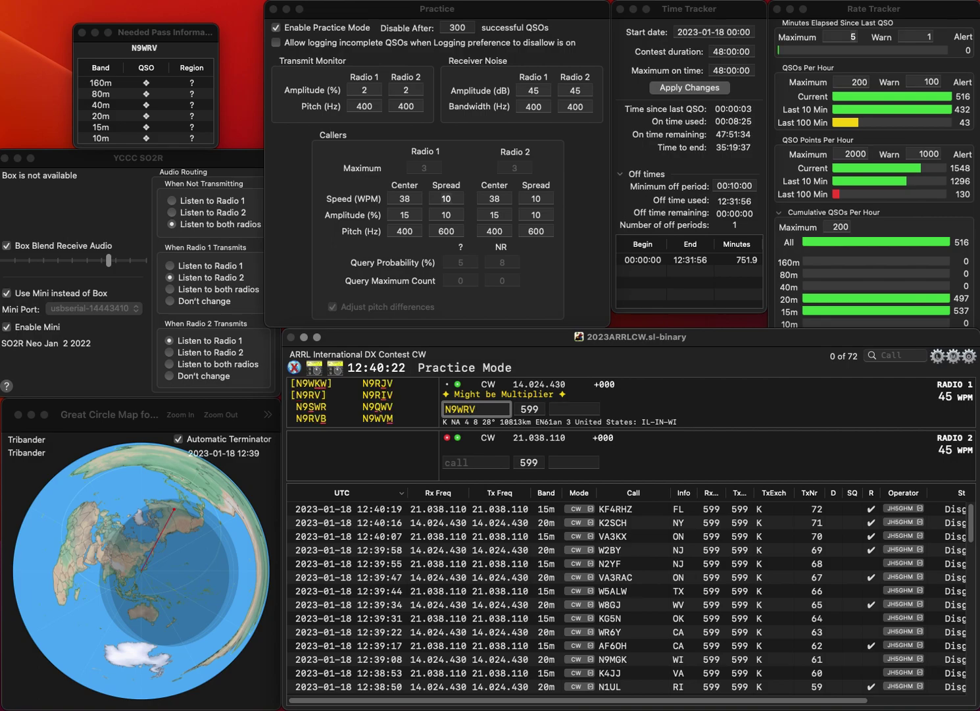
key(Return)
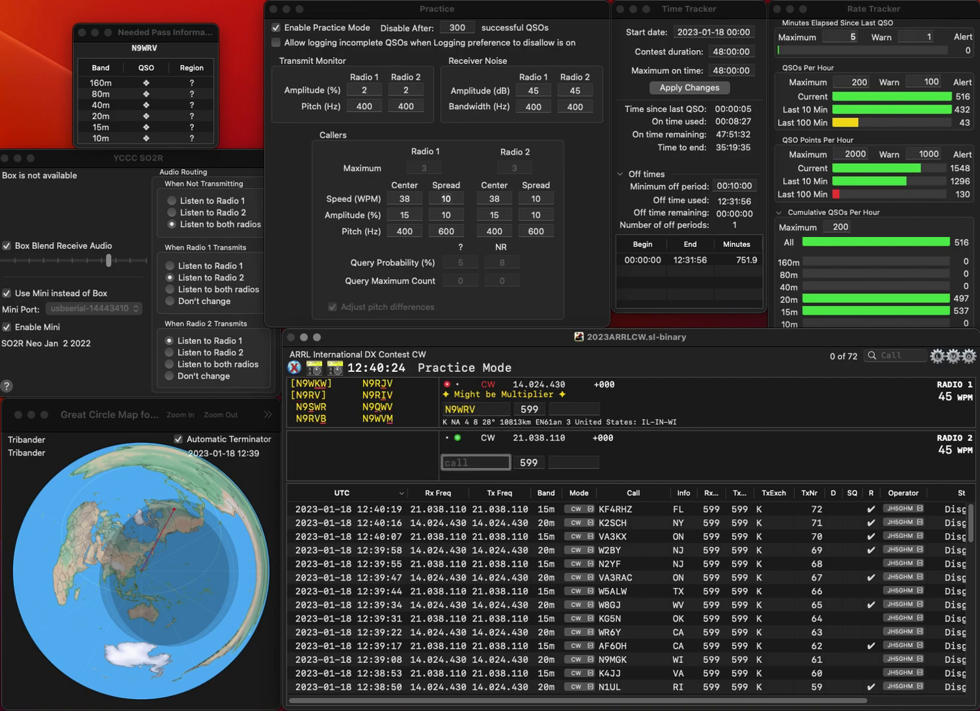
text(N)
text(1)
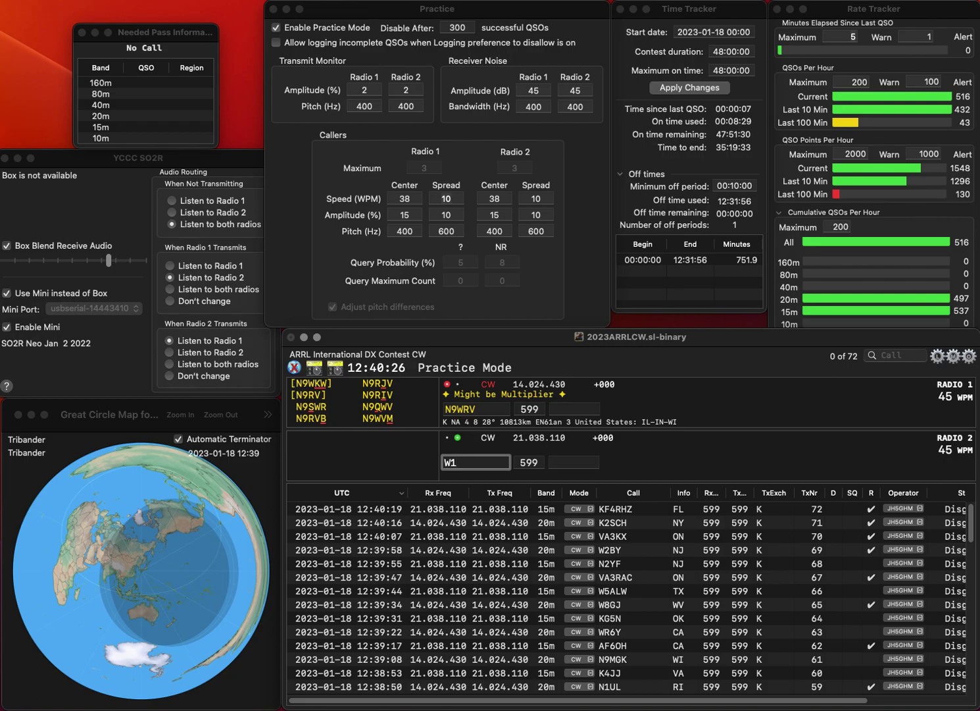
text(XI)
key(Return)
key(Left)
key(Left)
key(BackSpace)
key(Right)
text(J)
key(Return)
Step: Log W1XI (ME) on 15m and N9RJV (IL) on 20m
key(space)
text(ME)
key(Return)
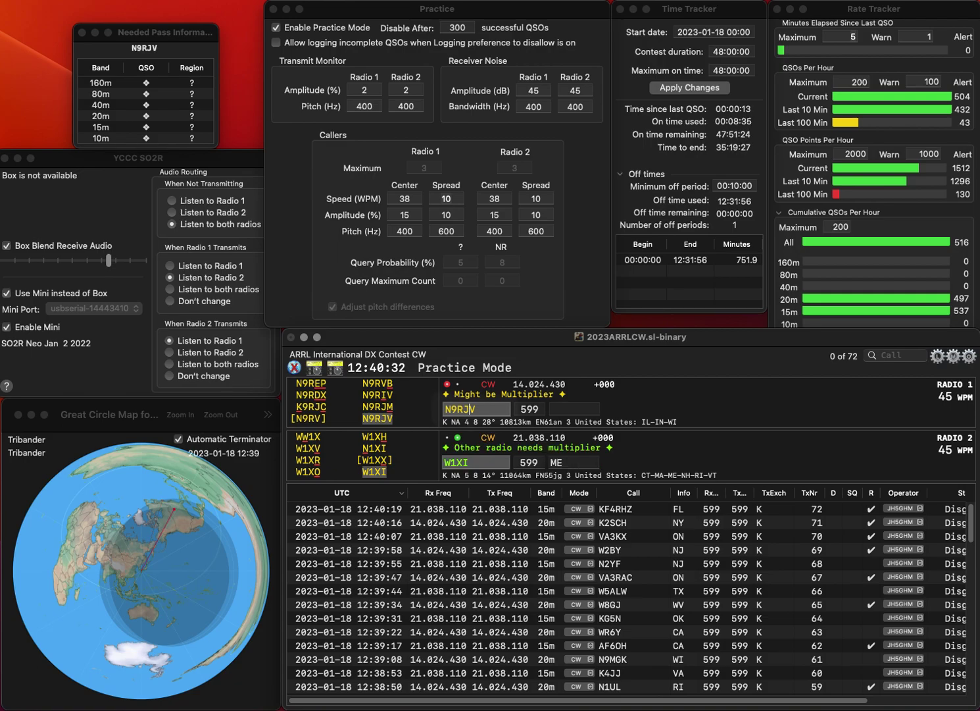
key(space)
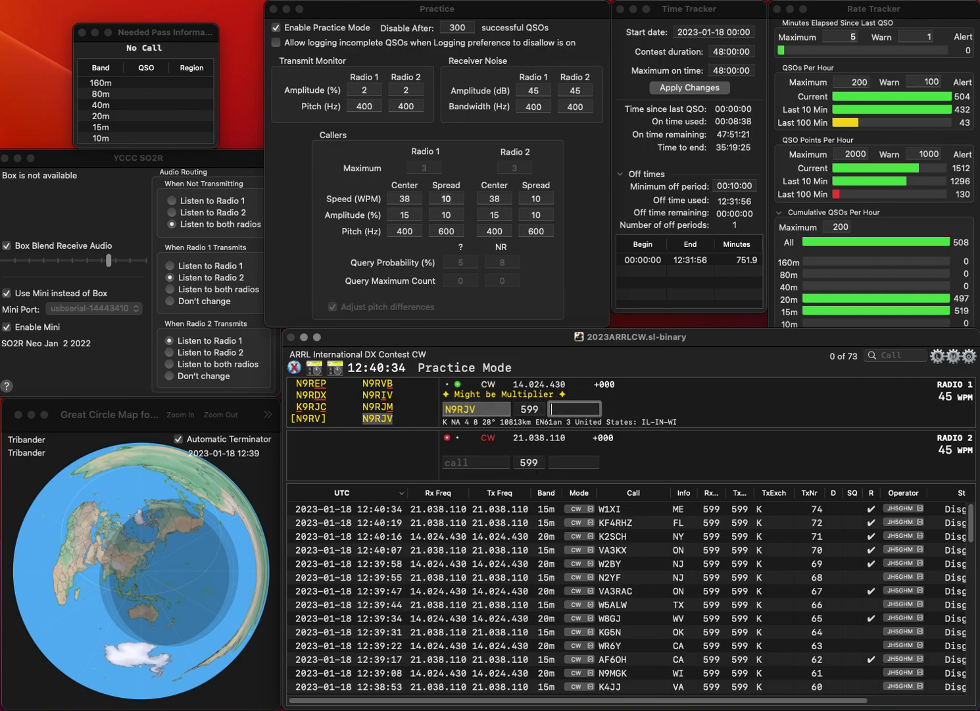
text(IL)
key(Return)
Step: Log W0WLL (SD) on 20m and AB8F (WV) on 15m
text(W)
key(BackSpace)
text(8F)
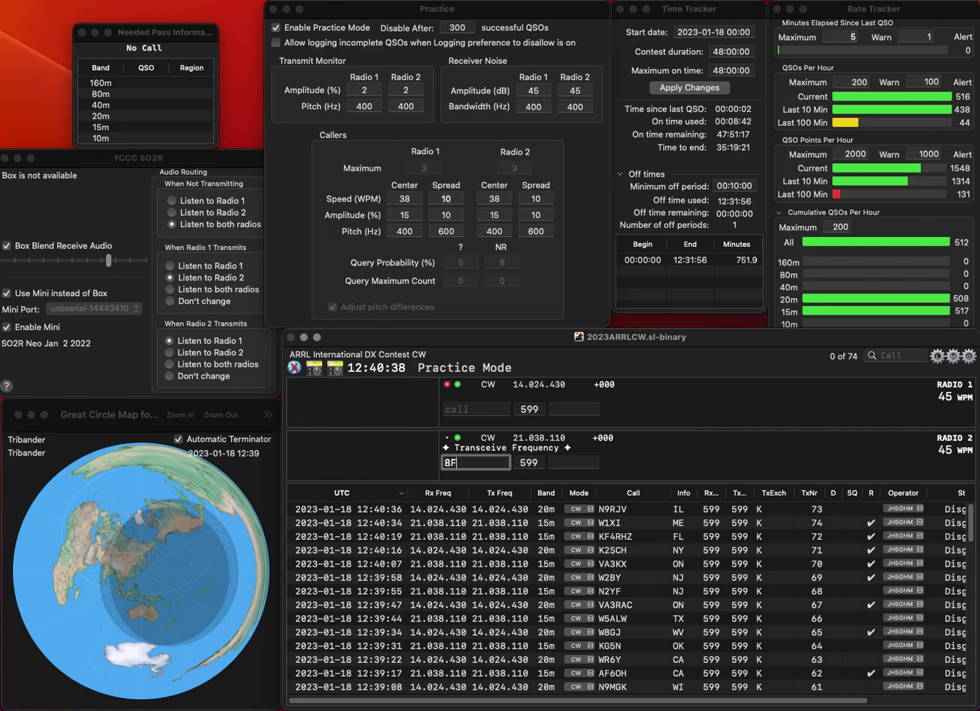
key(Return)
text(W0WLL)
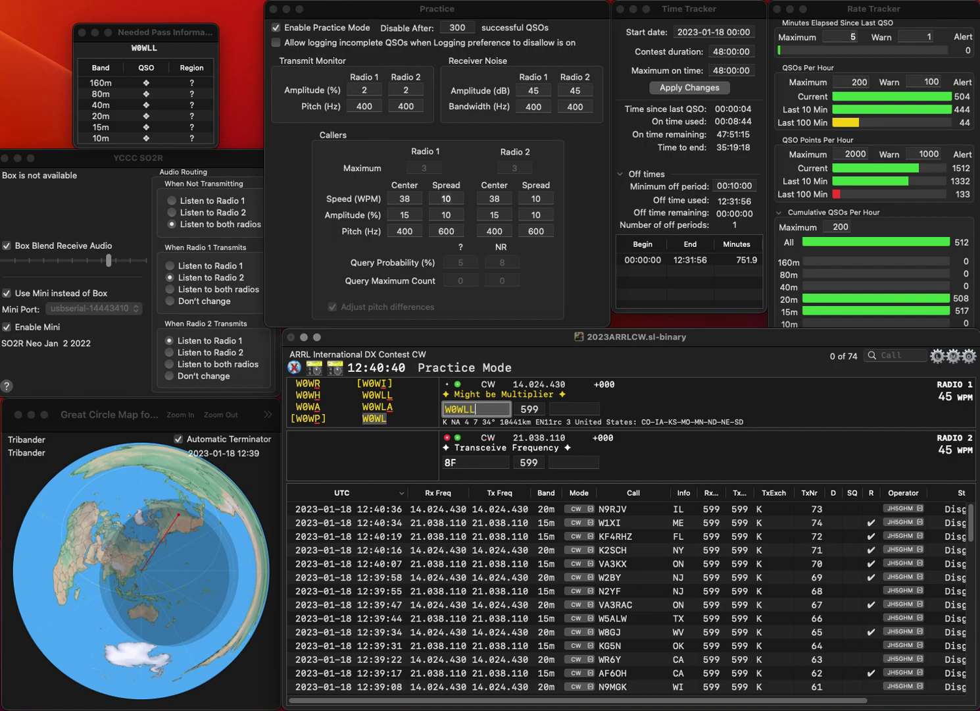
key(Return)
text(AB)
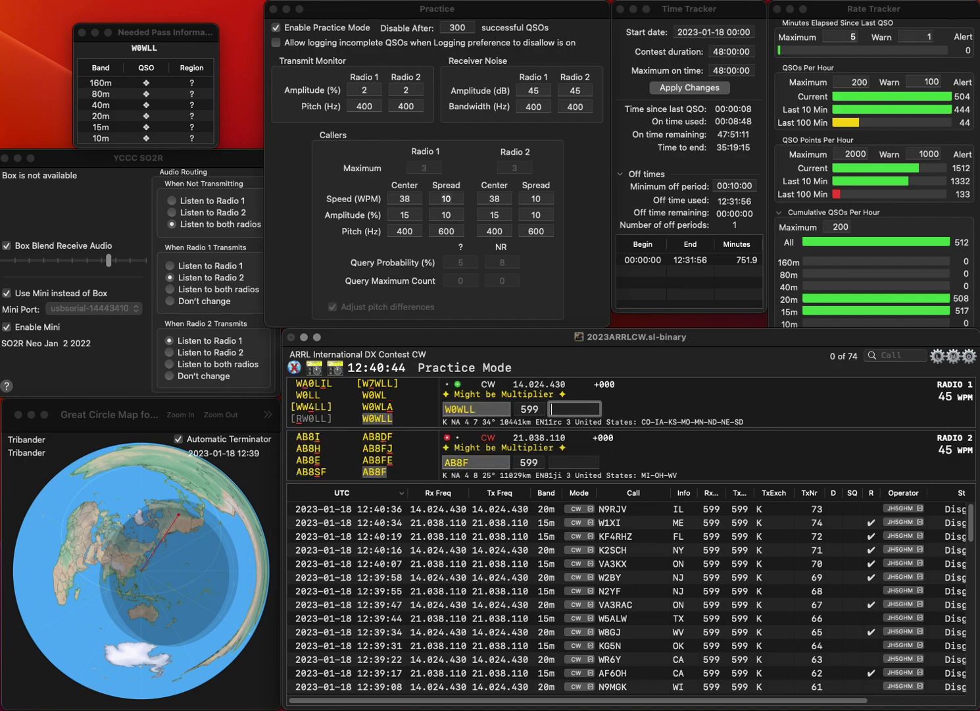
text(SD)
key(Return)
text(WV)
key(Return)
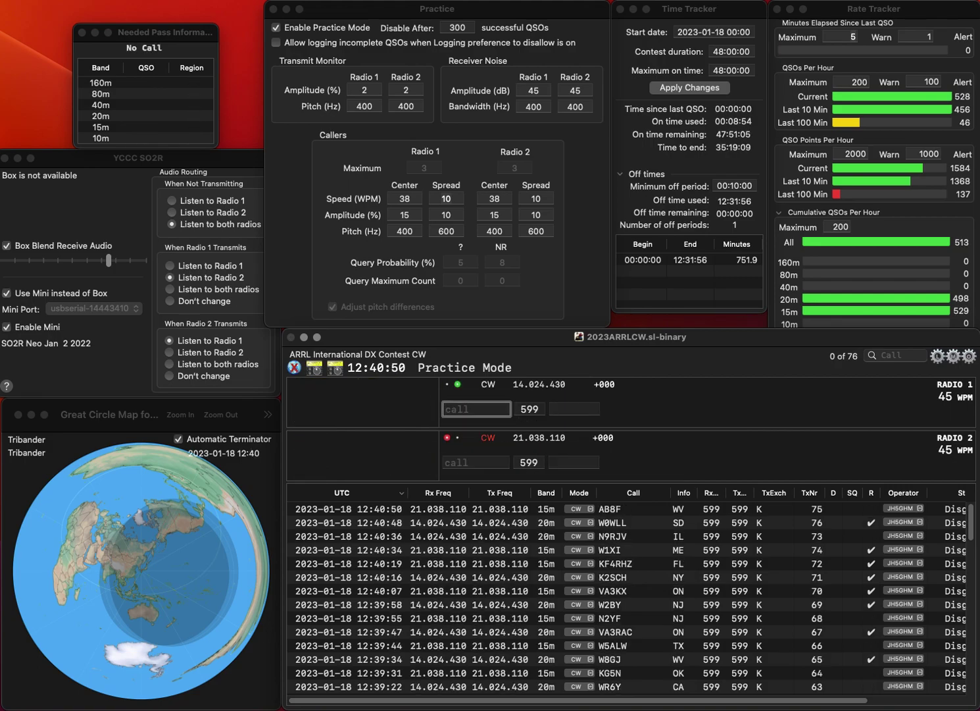
text(WA7DI)
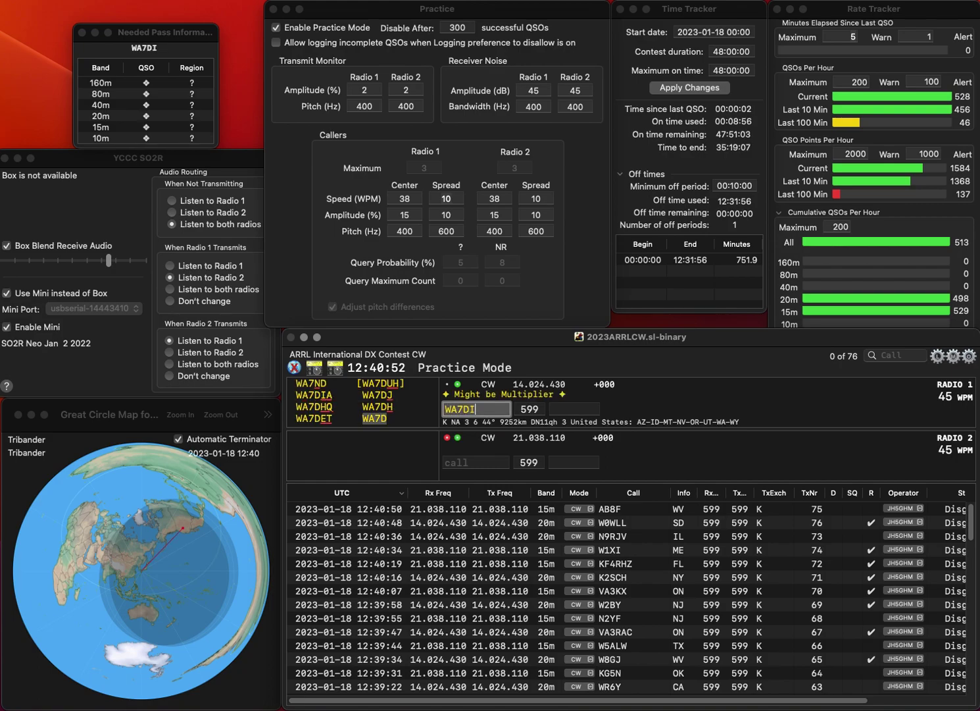
text(AW3MI)
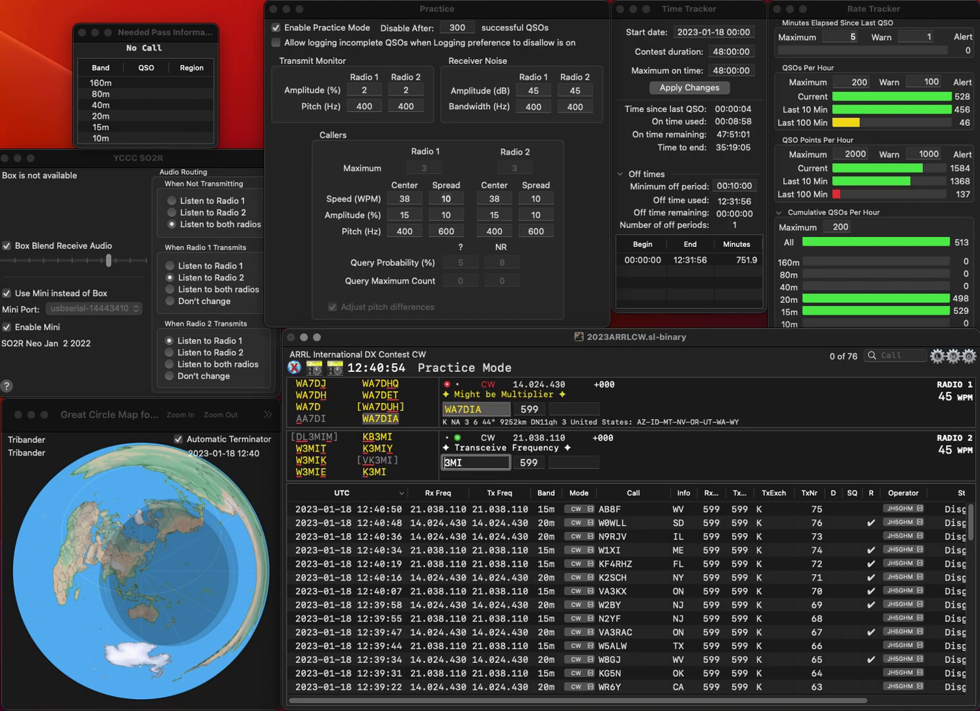
key(Delete)
text(2)
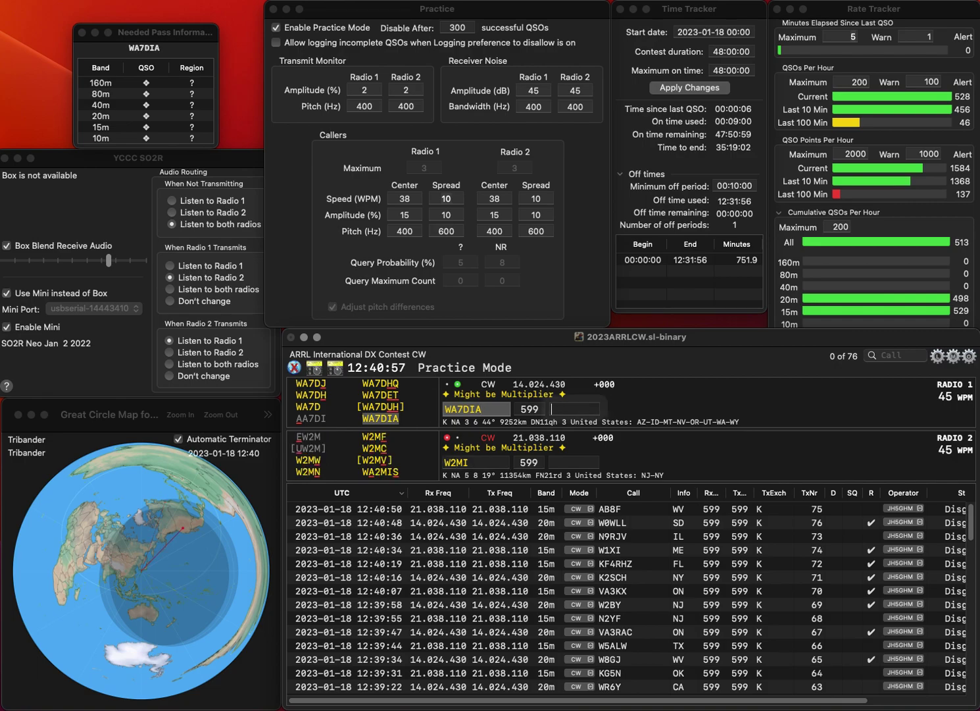
text(NV)
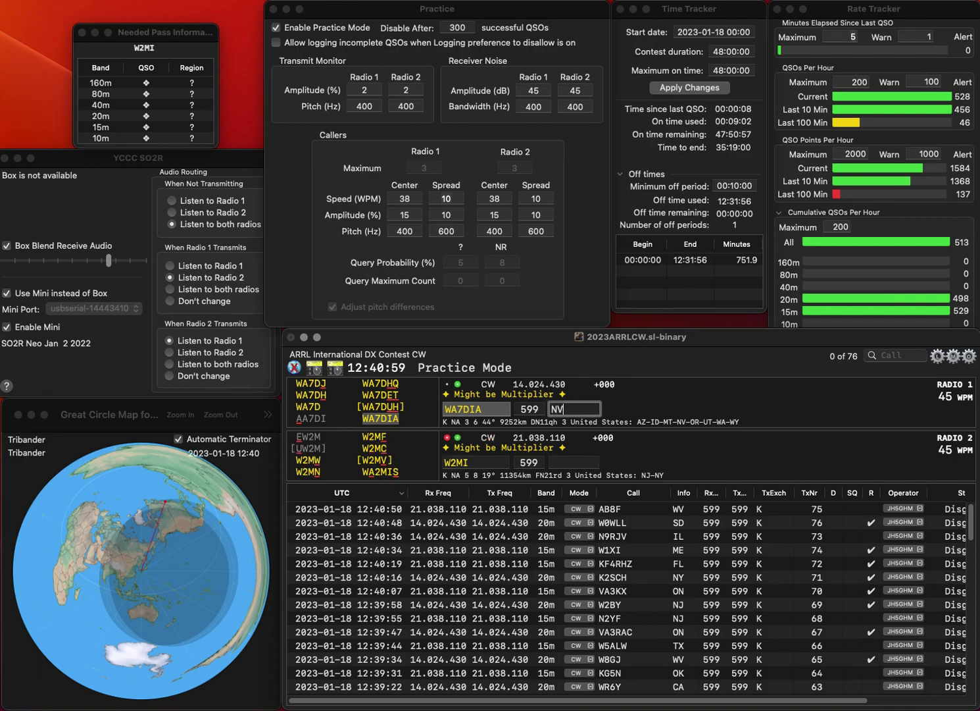
key(Return)
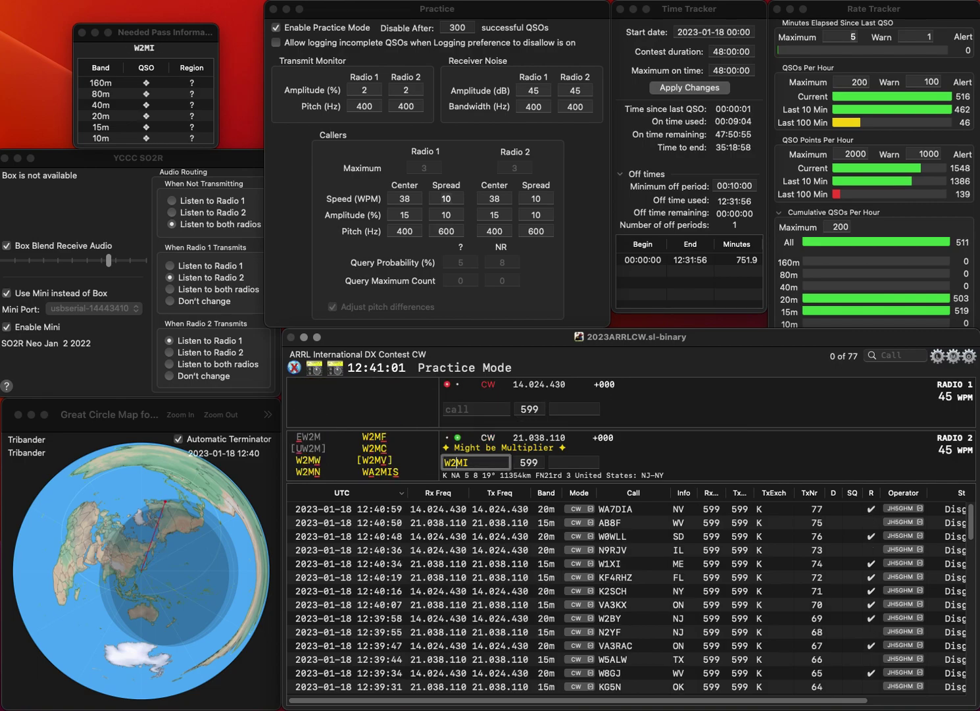
text(U)
key(Return)
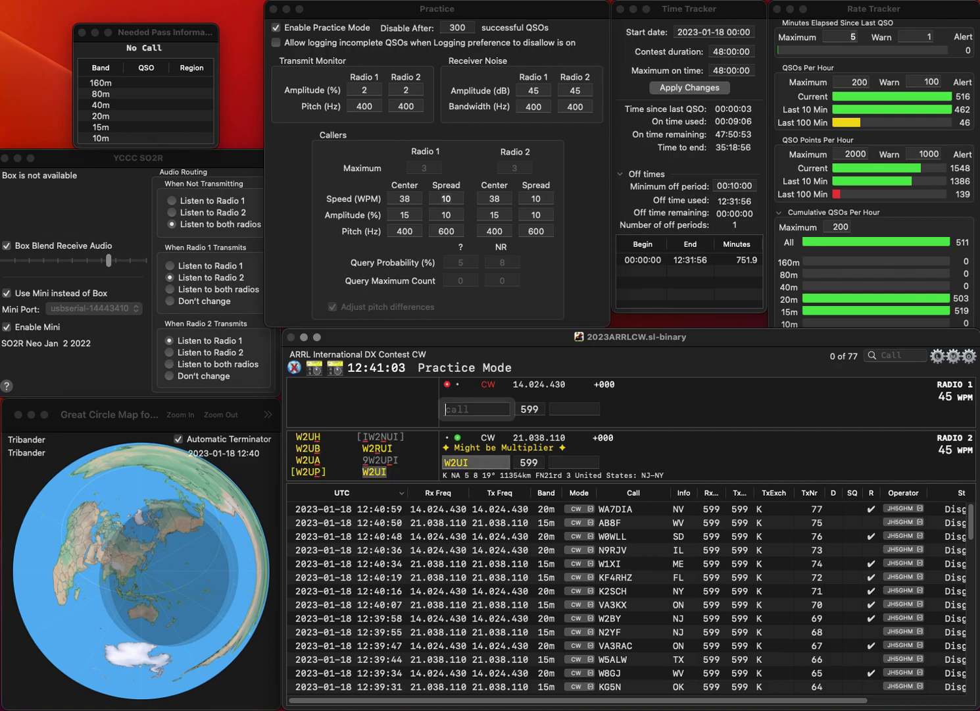
text(KB)
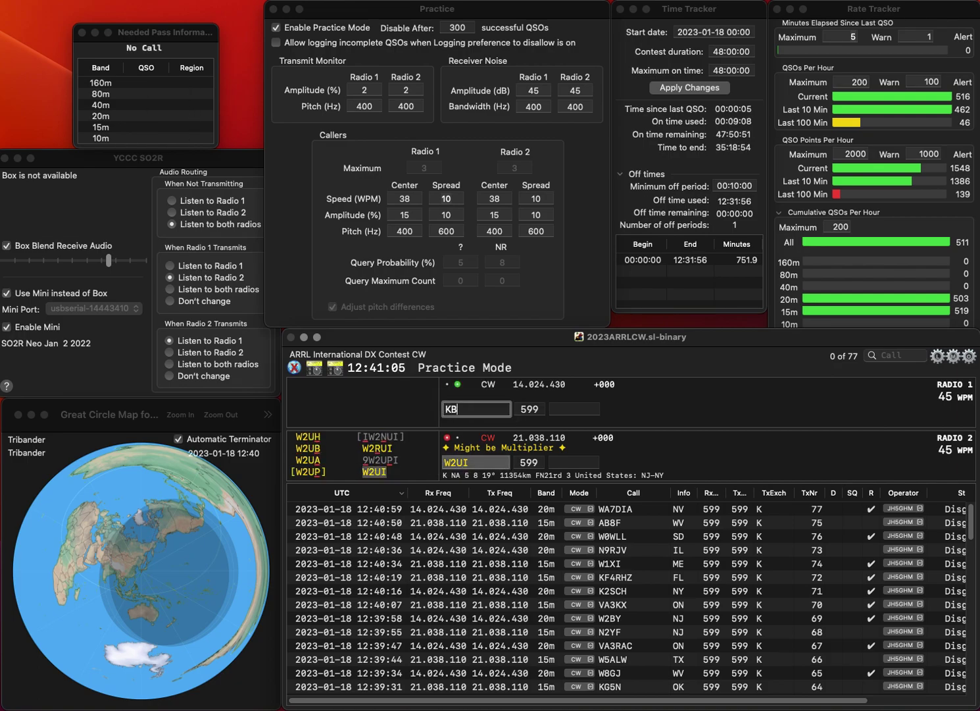
text(56)
key(BackSpace)
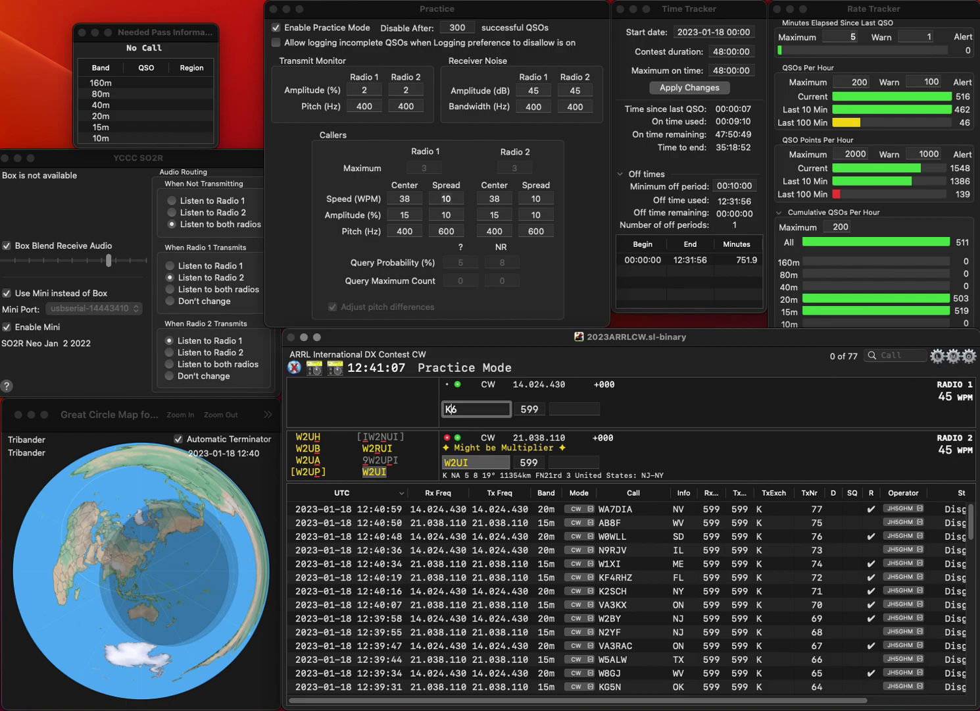
key(F5)
key(Down)
key(space)
text(NJ)
key(Return)
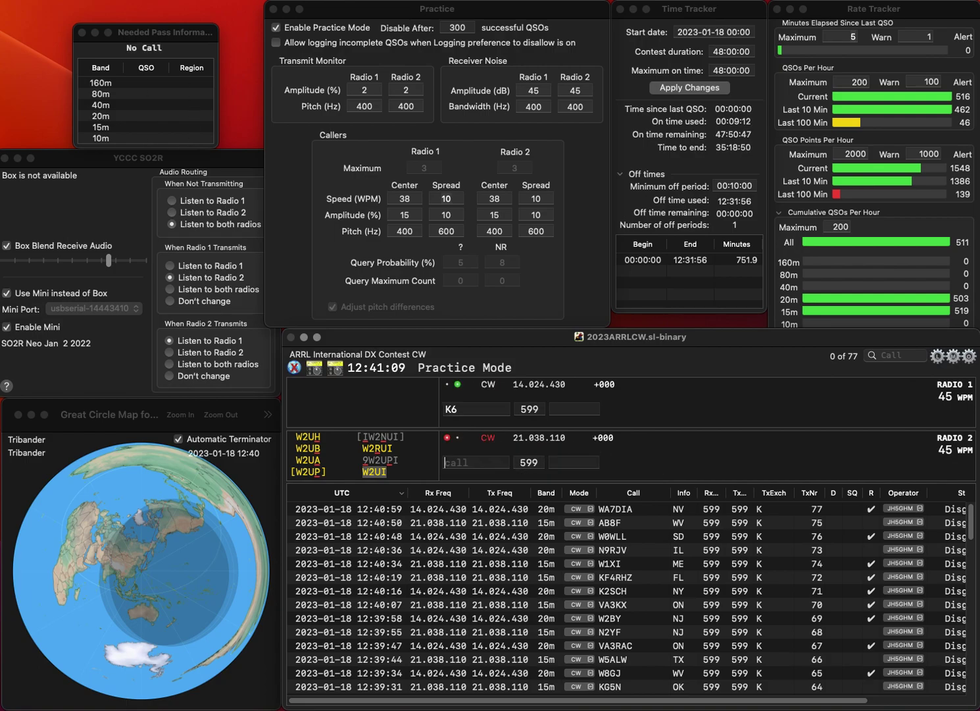
key(Up)
text(WFV)
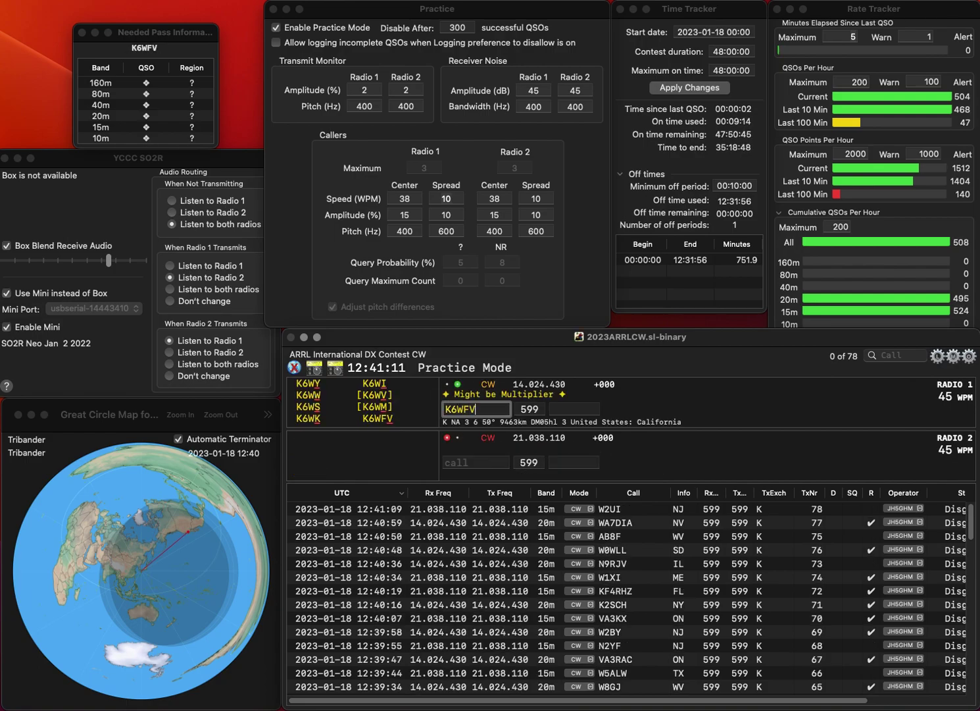
key(Return)
text(W4)
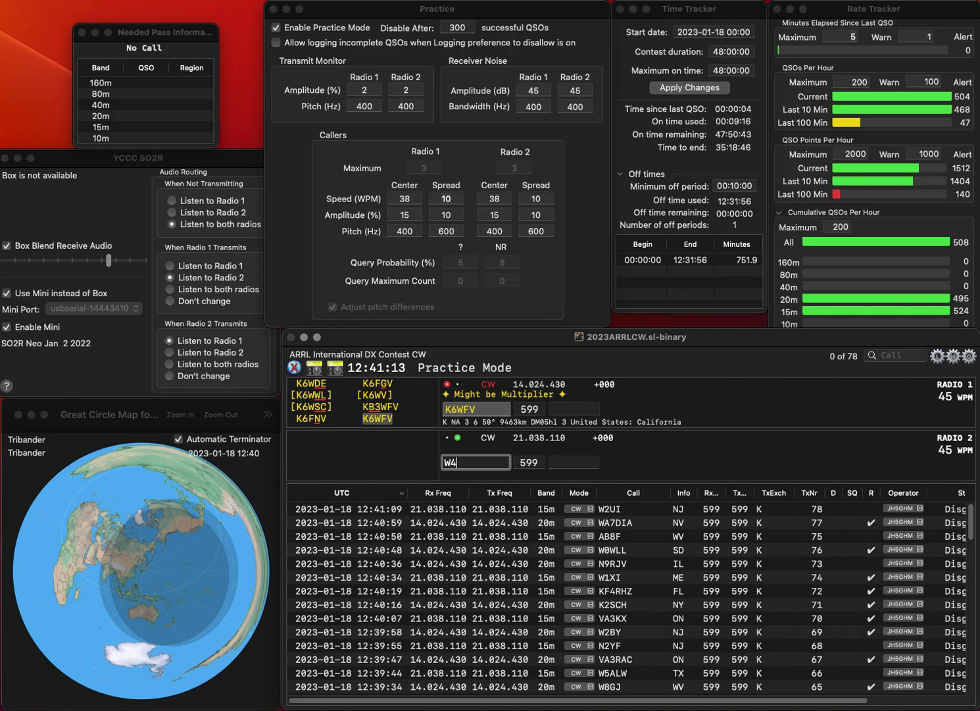
text(DKS)
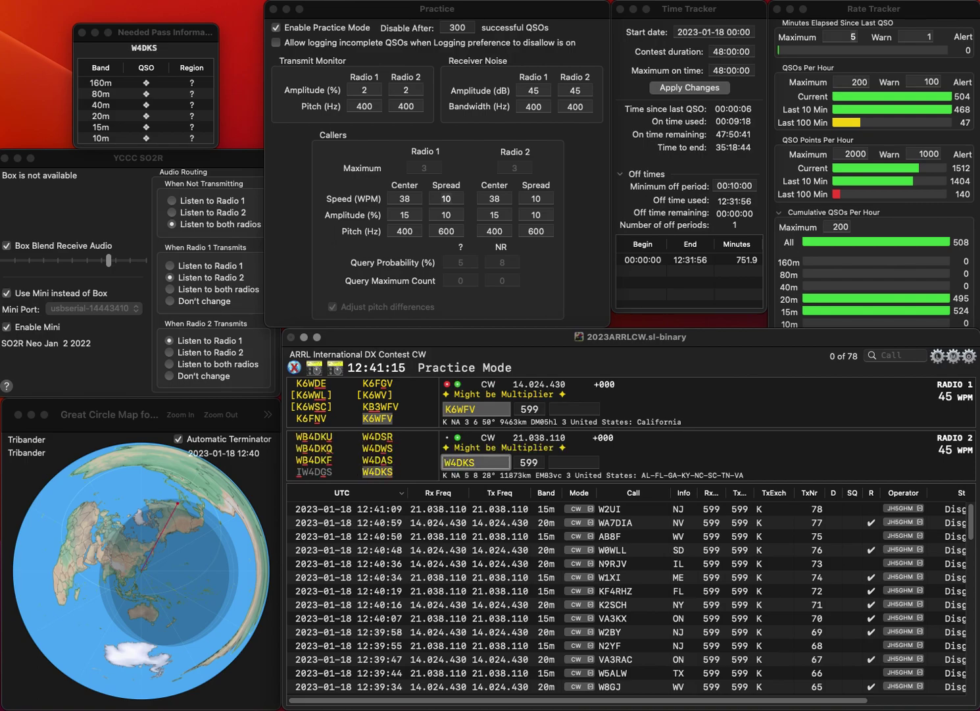
key(Return)
text(C)
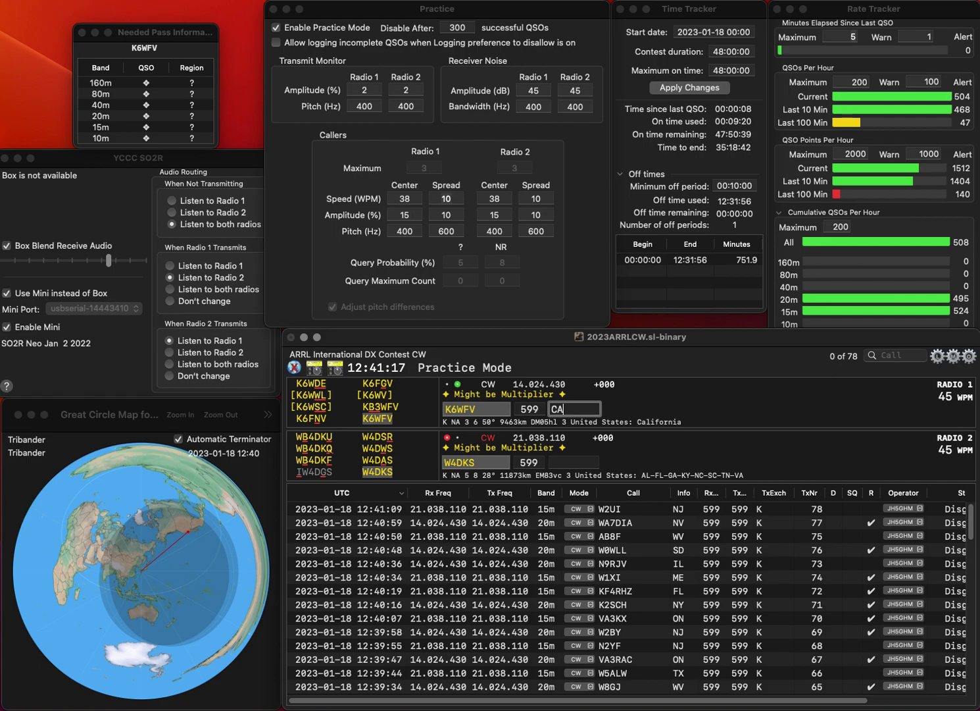
text(A)
key(Return)
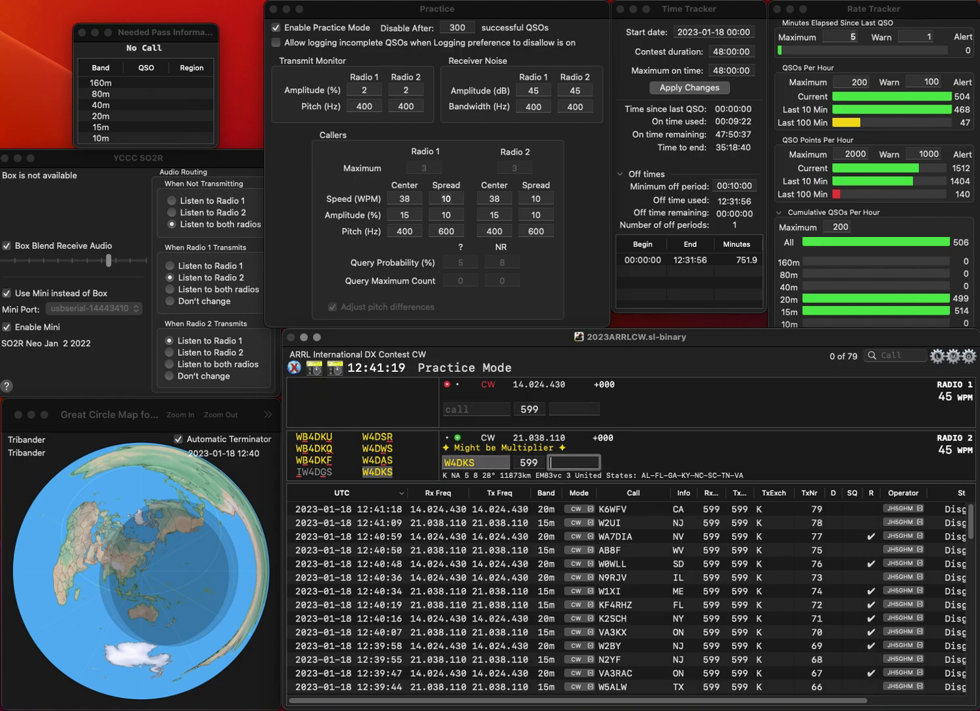
text(S)
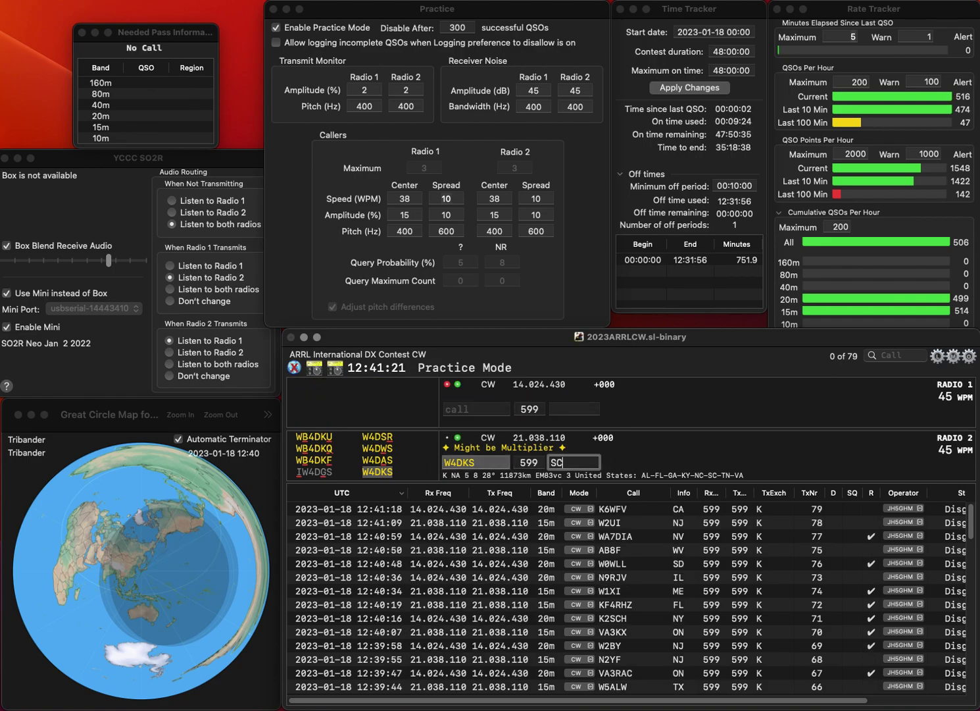
text(C)
key(Return)
Step: Correct the 20m call to W2VUF and send its NJ exchange, calling KF9XV on 15m
text(W2VVU)
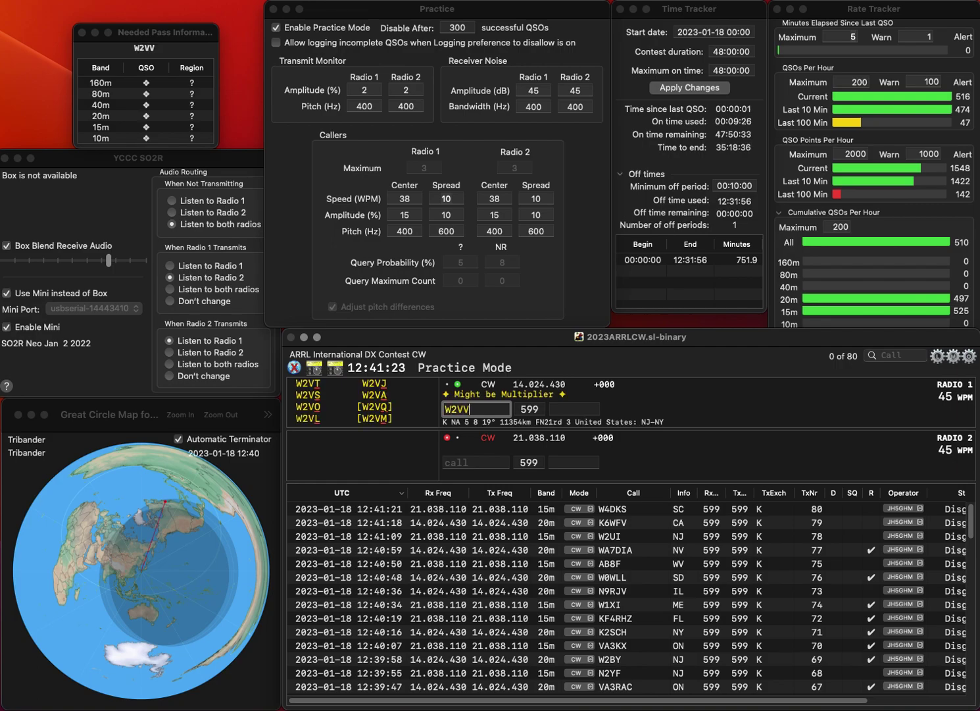
key(BackSpace)
key(BackSpace)
text(UF)
key(Return)
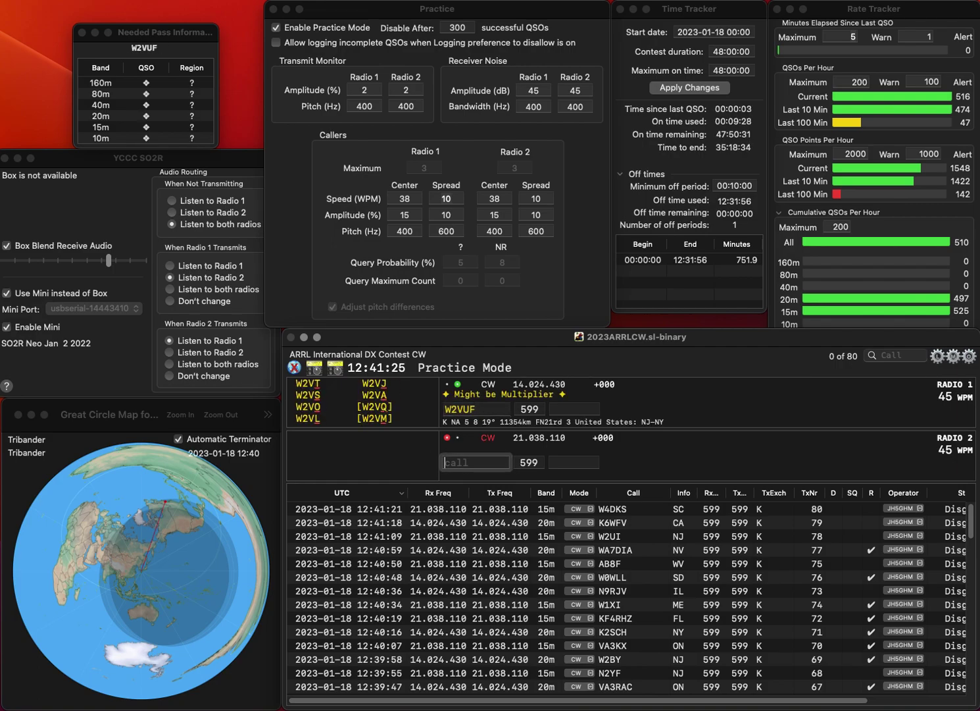
text(KF9XV)
key(Return)
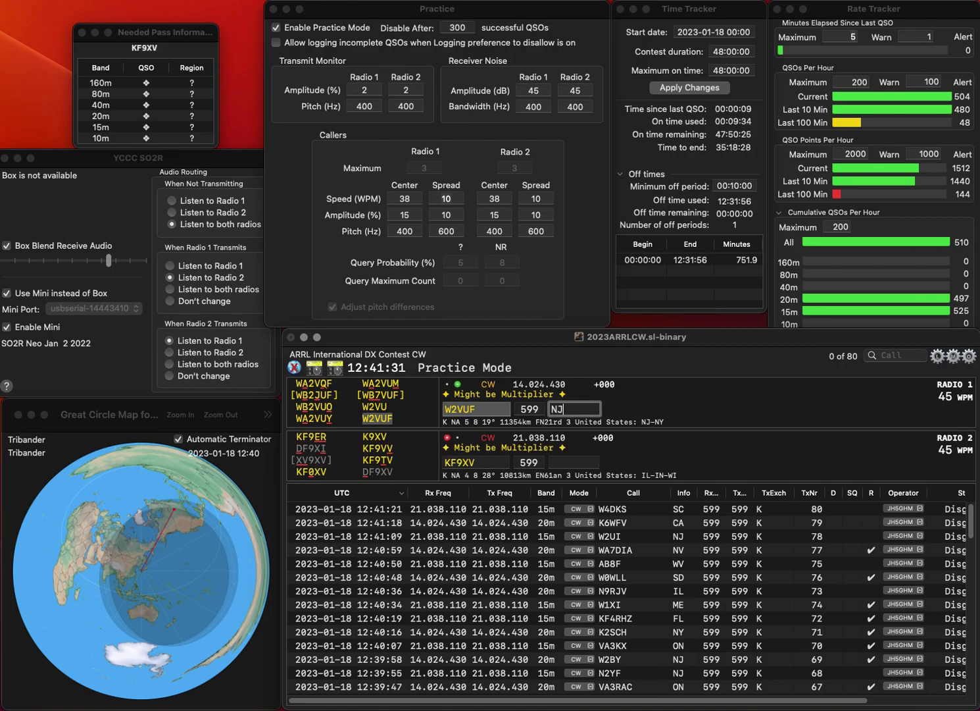
text(NJ)
key(Return)
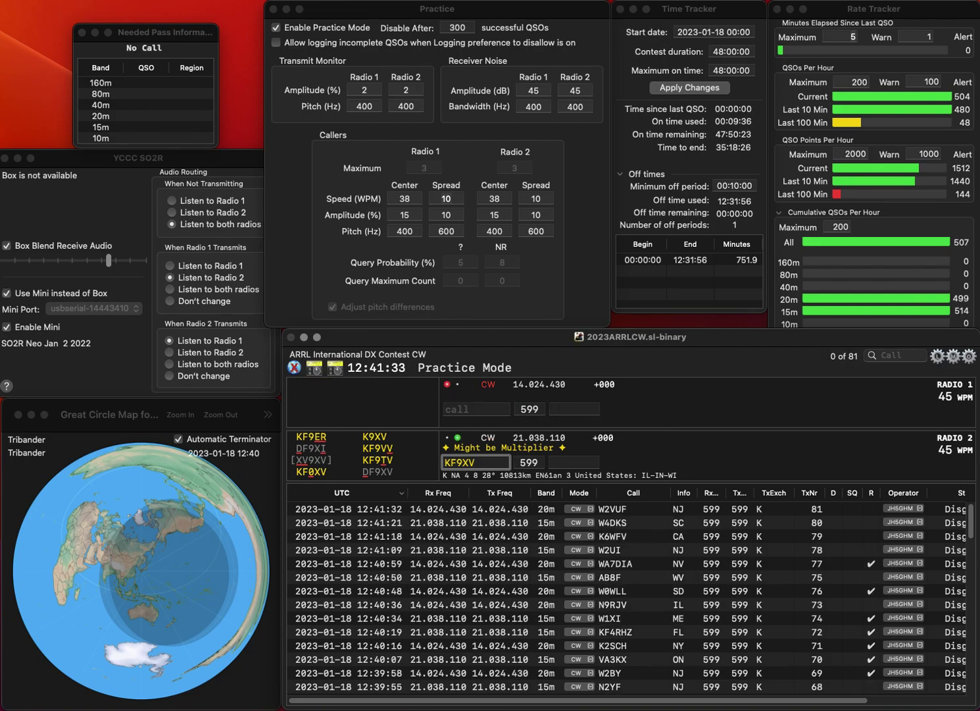
Step: Fix the 15m call to KF0XV, then log KF0XV (NE) and N4DEN (VA)
key(Left)
key(Left)
key(BackSpace)
text(0WL)
key(BackSpace)
key(Return)
text(N4DEN)
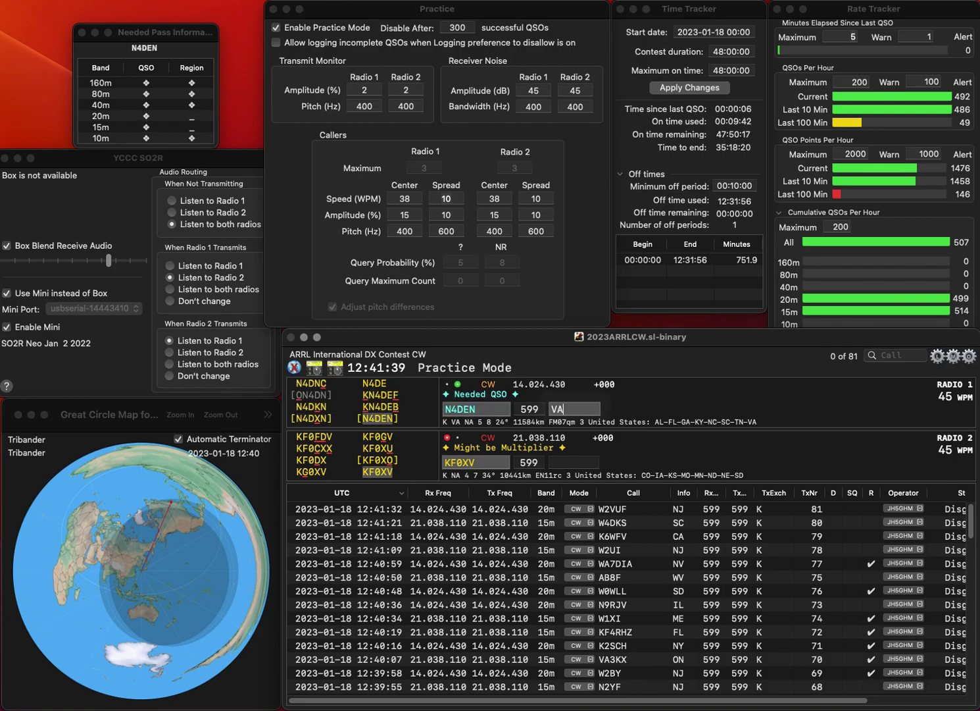
key(Return)
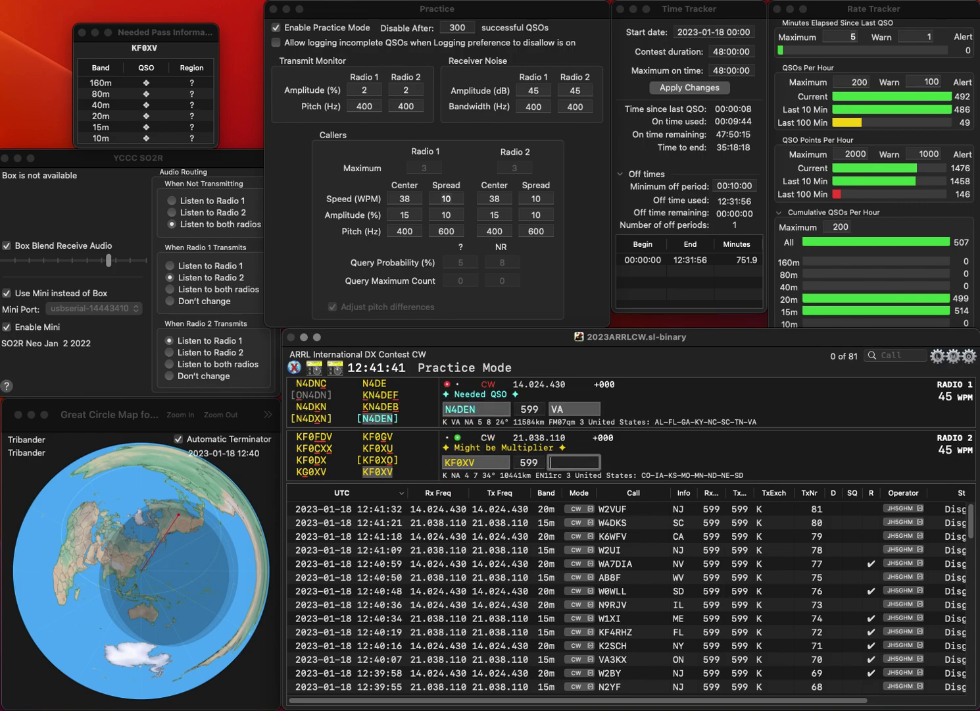
key(Return)
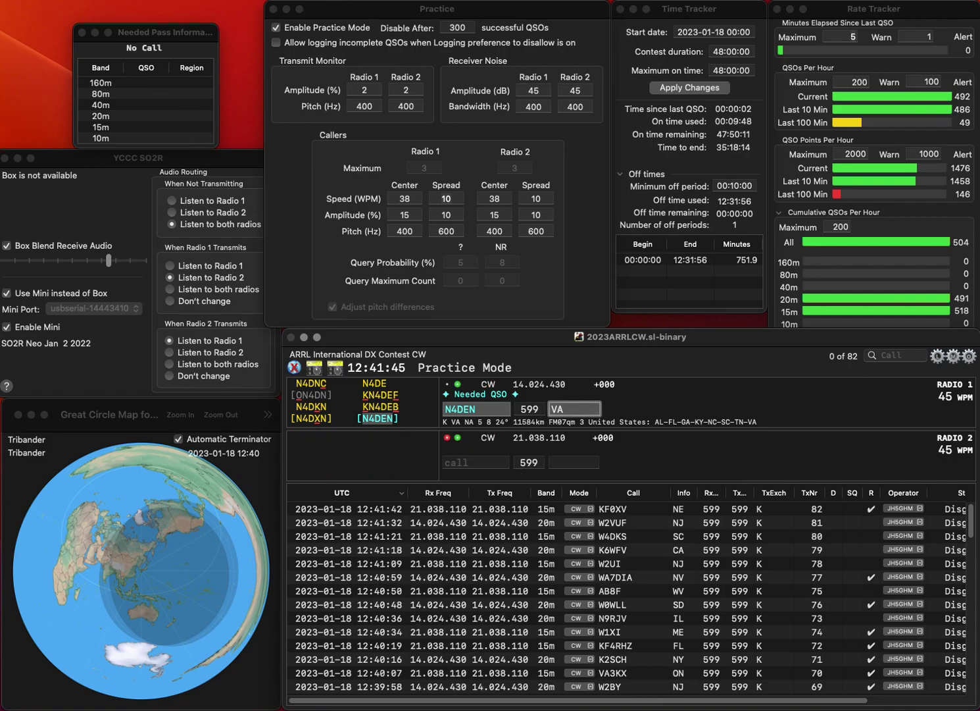
key(Return)
Step: Log NQ1B (ME) on 15m while starting the next 20m call
text(NQ1B)
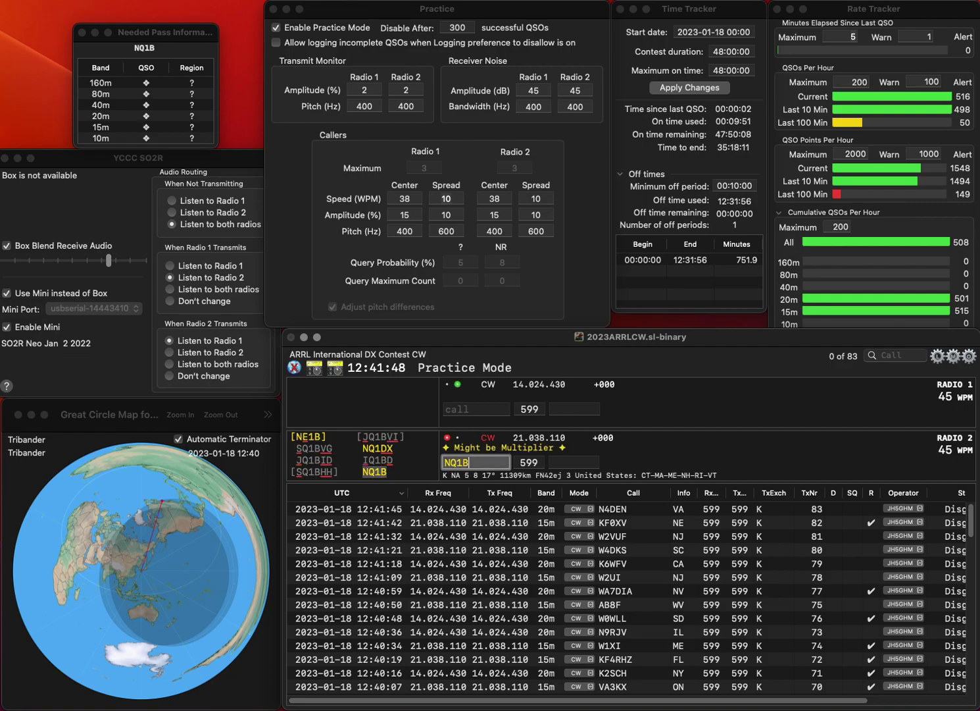
key(Return)
text(K)
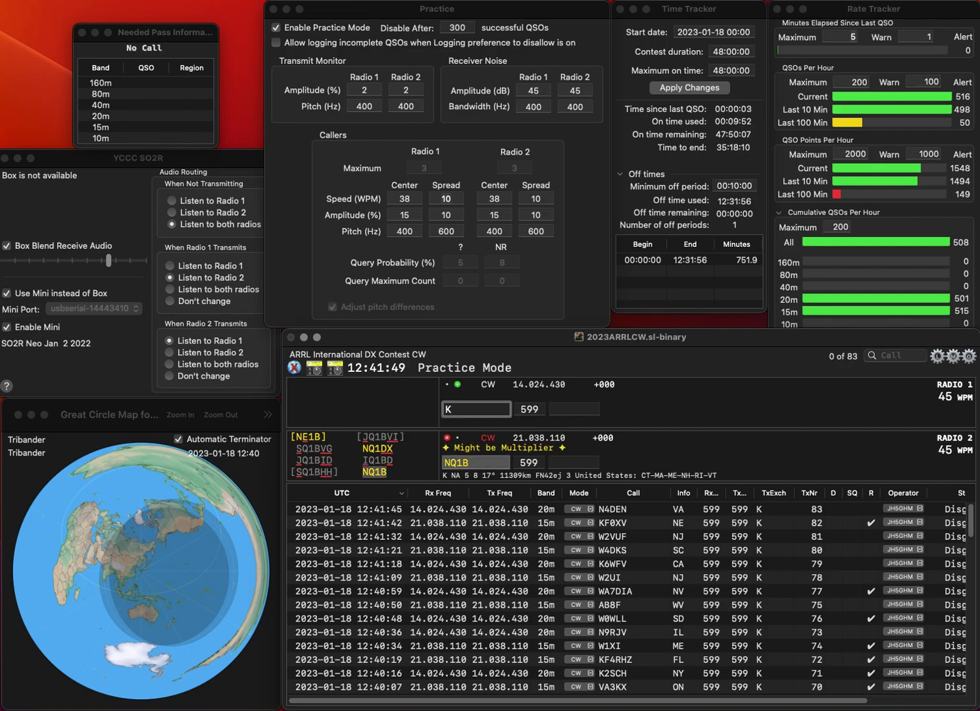
text(D)
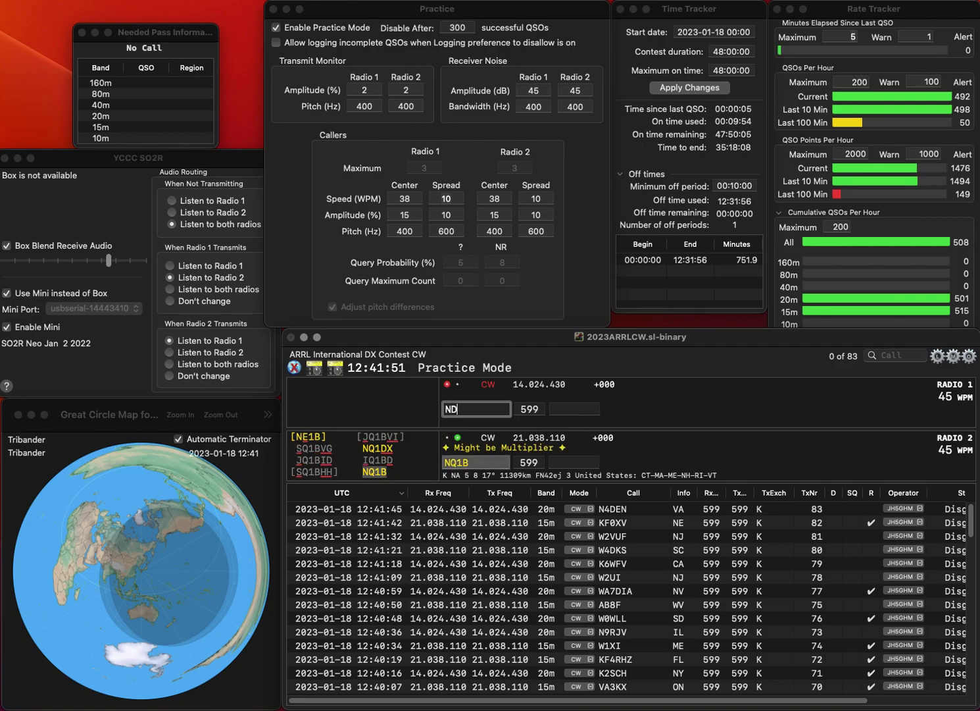
key(Return)
key(space)
text(ME)
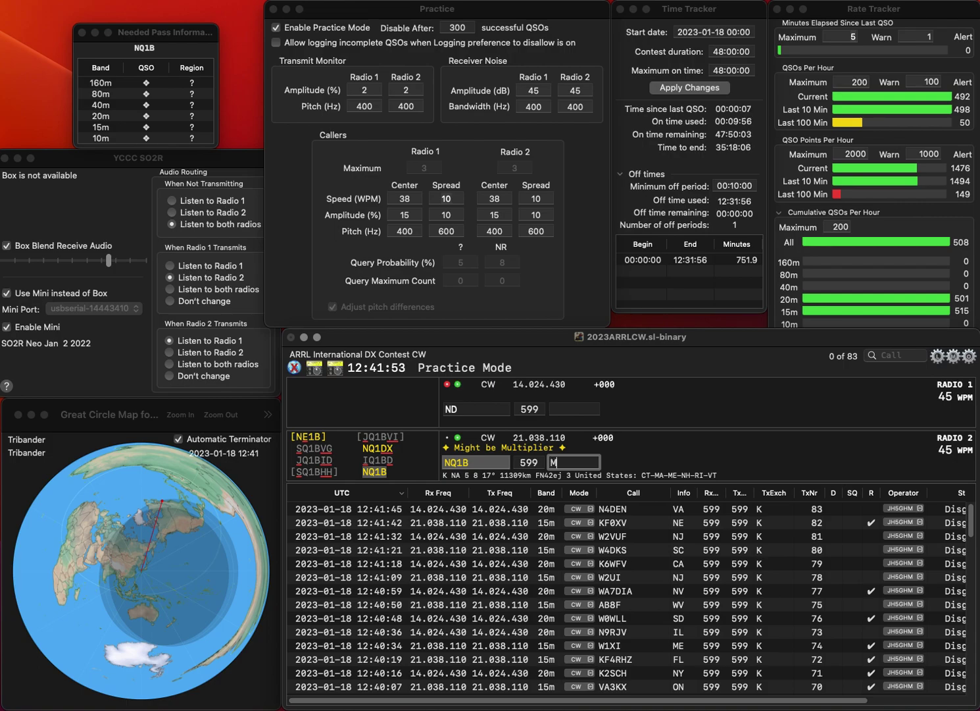
key(Return)
click(451, 408)
text(H)
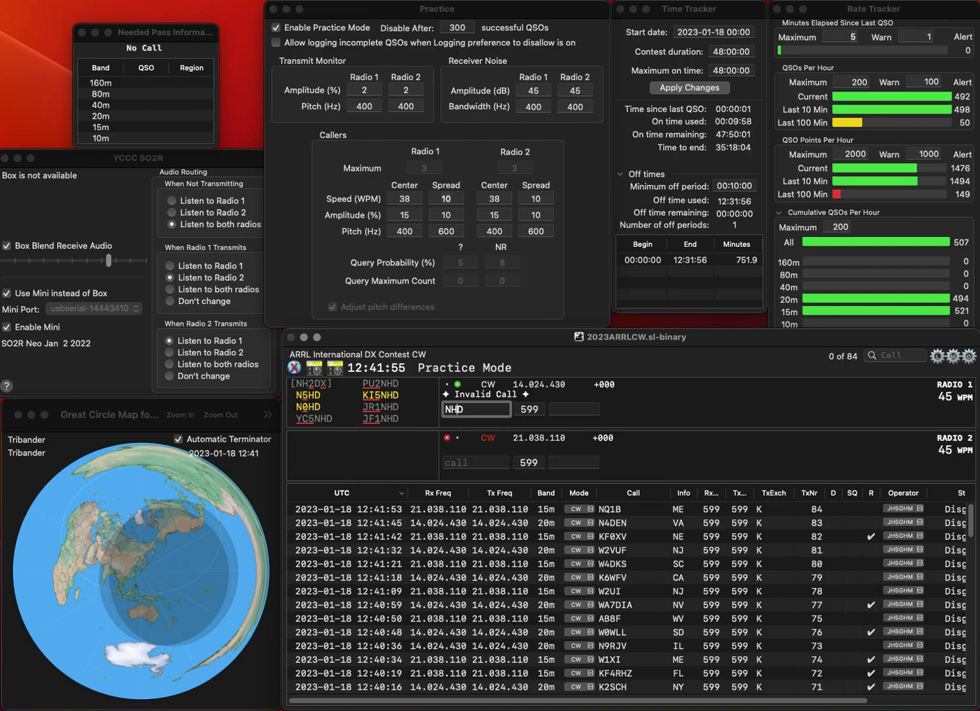
text(D)
text(7)
key(backslash)
text(D7AAK)
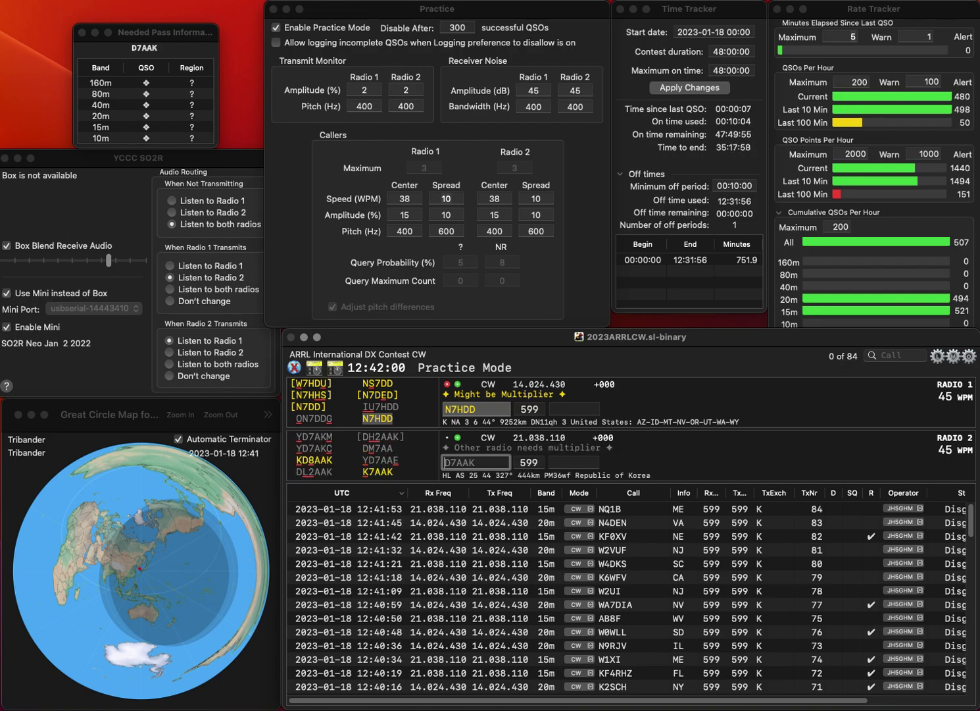
key(Delete)
text(KD)
key(Delete)
text(8)
key(Return)
key(Tab)
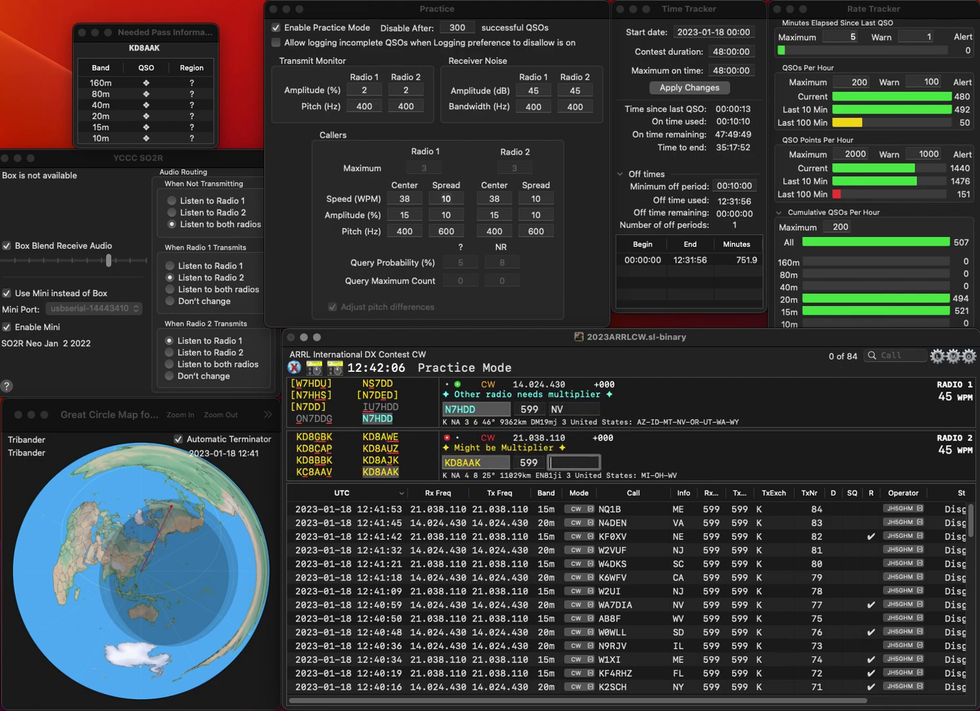
key(Return)
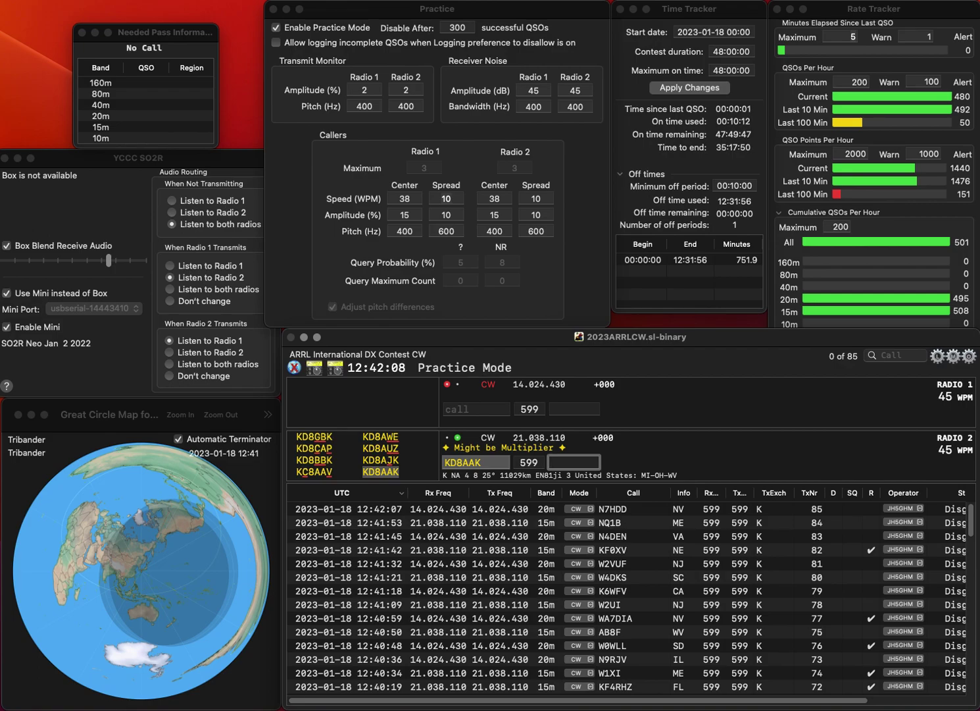
key(Return)
text(K)
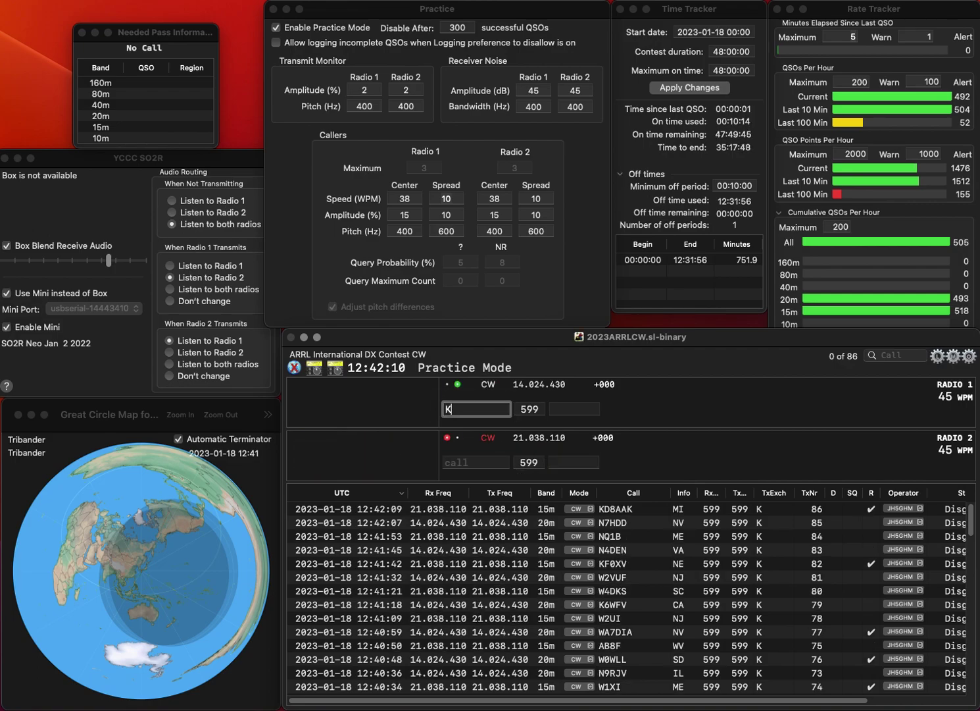
text(9CDB)
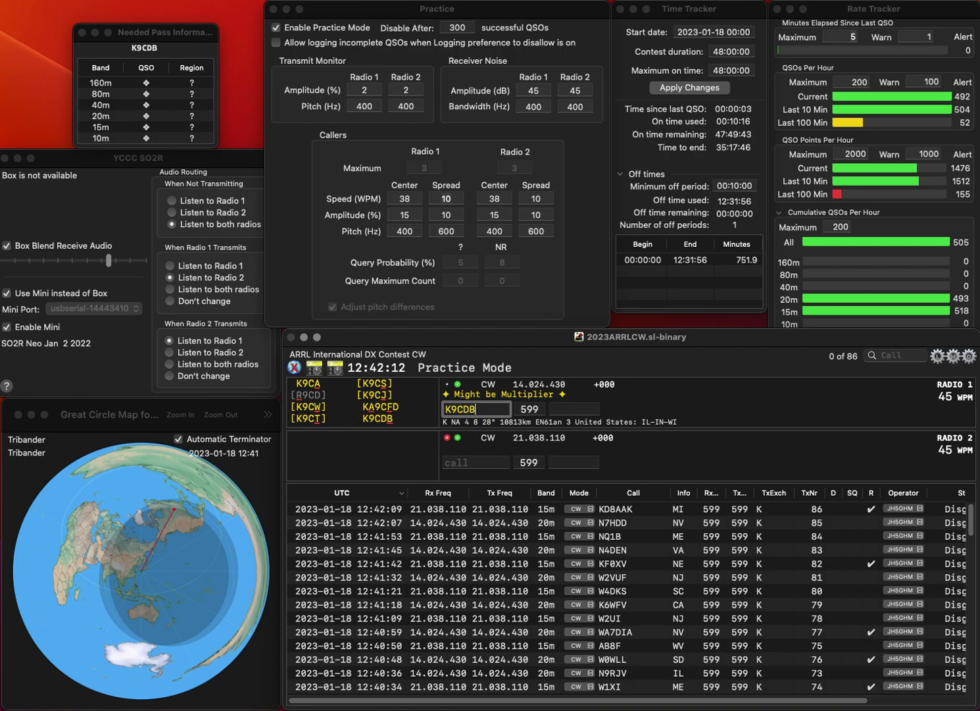
key(Return)
text(B7LMT)
key(Home)
text(K)
key(Return)
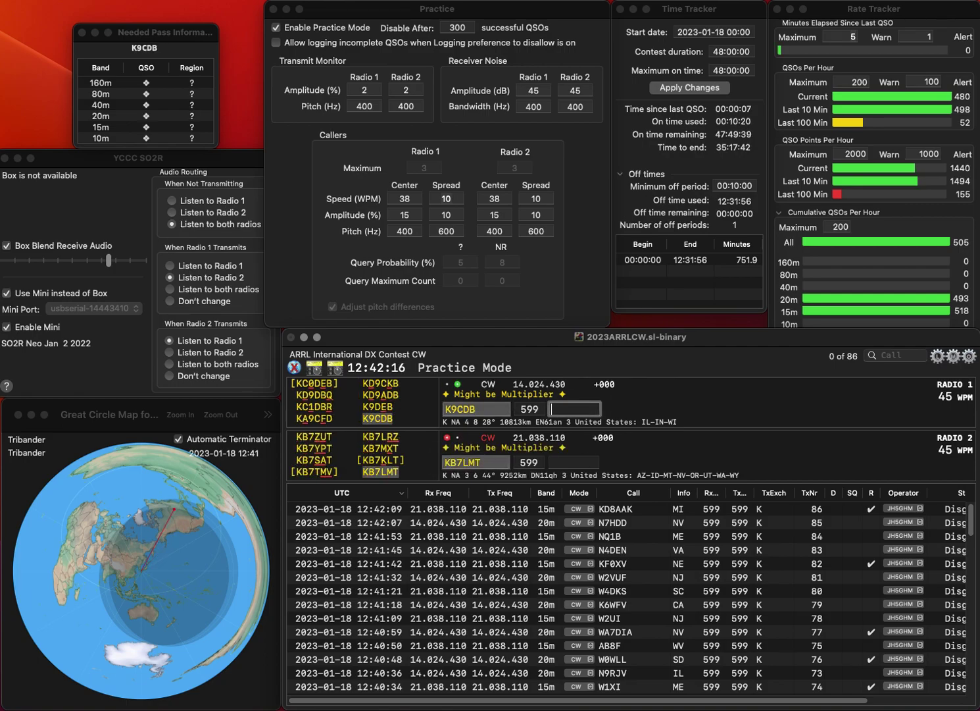
key(Return)
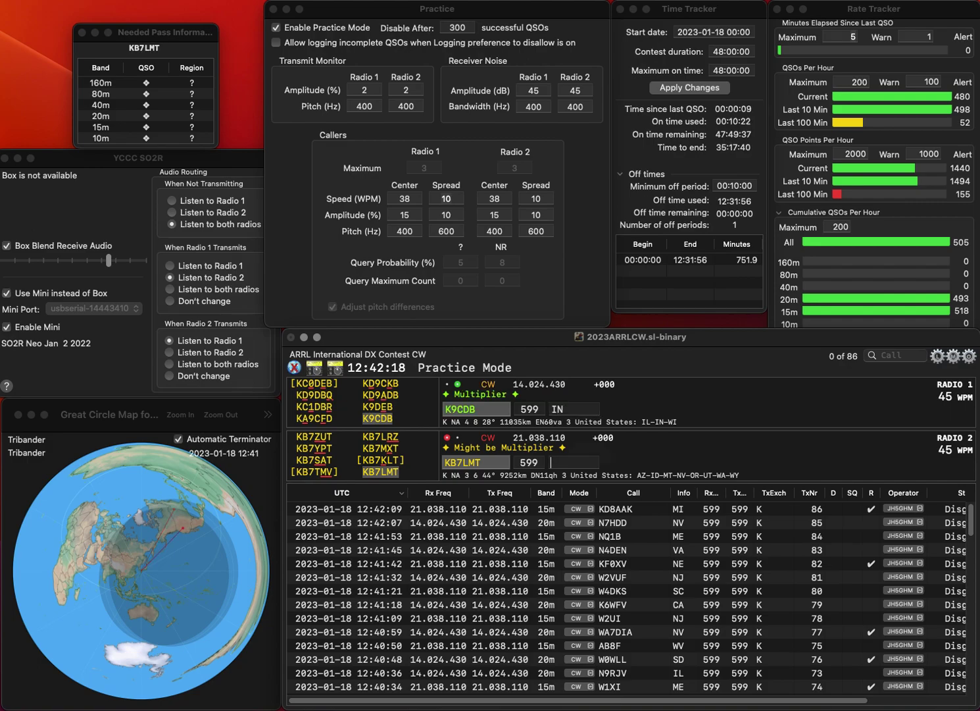
text(ID)
key(Return)
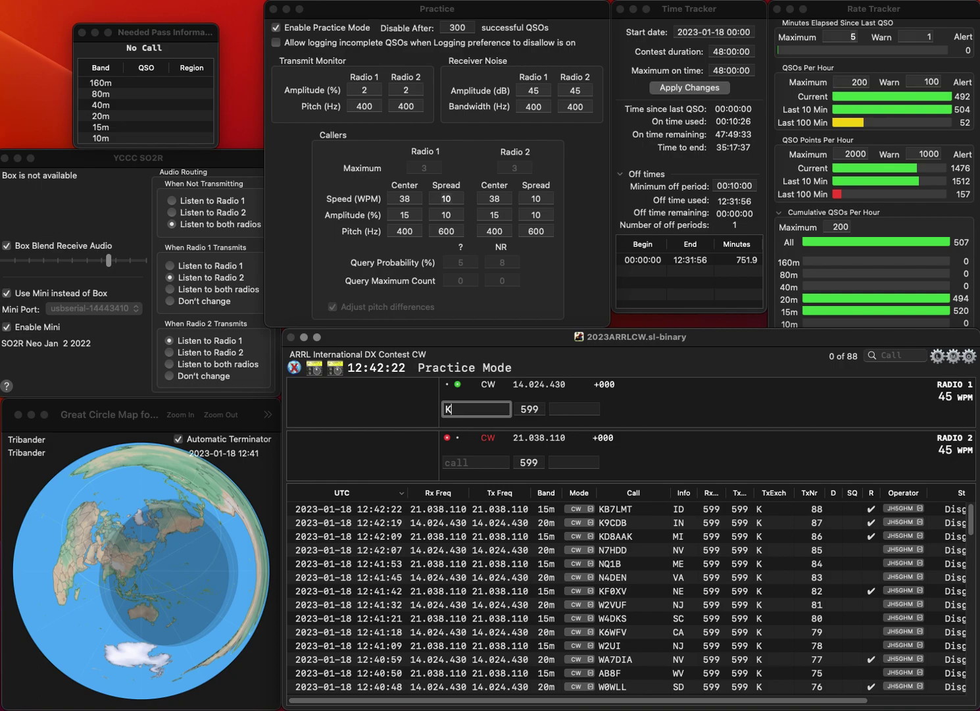
text(KG7V)
key(Return)
text(NIIZ)
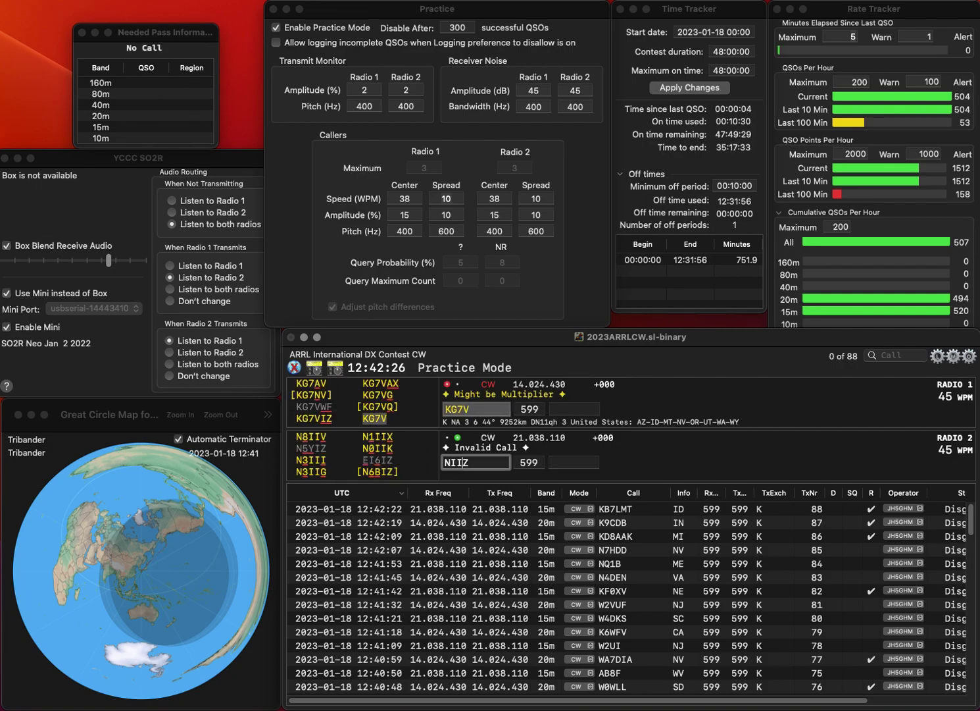
key(BackSpace)
key(BackSpace)
text(KI5)
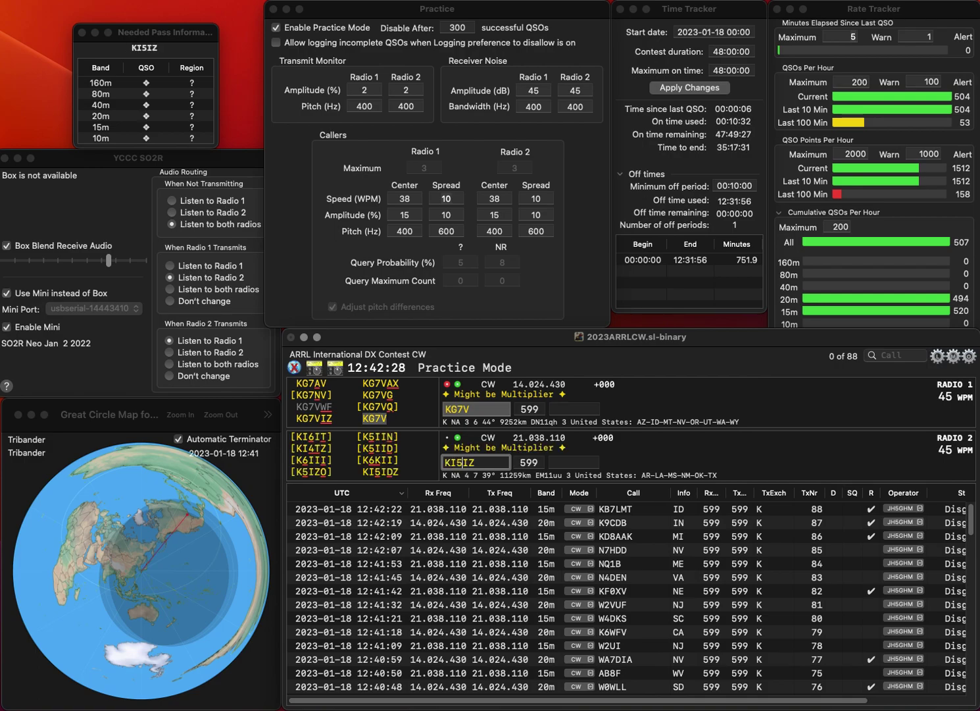
key(Return)
key(Return)
key(BackSpace)
text(4IG)
key(Return)
text(K5DU)
key(Return)
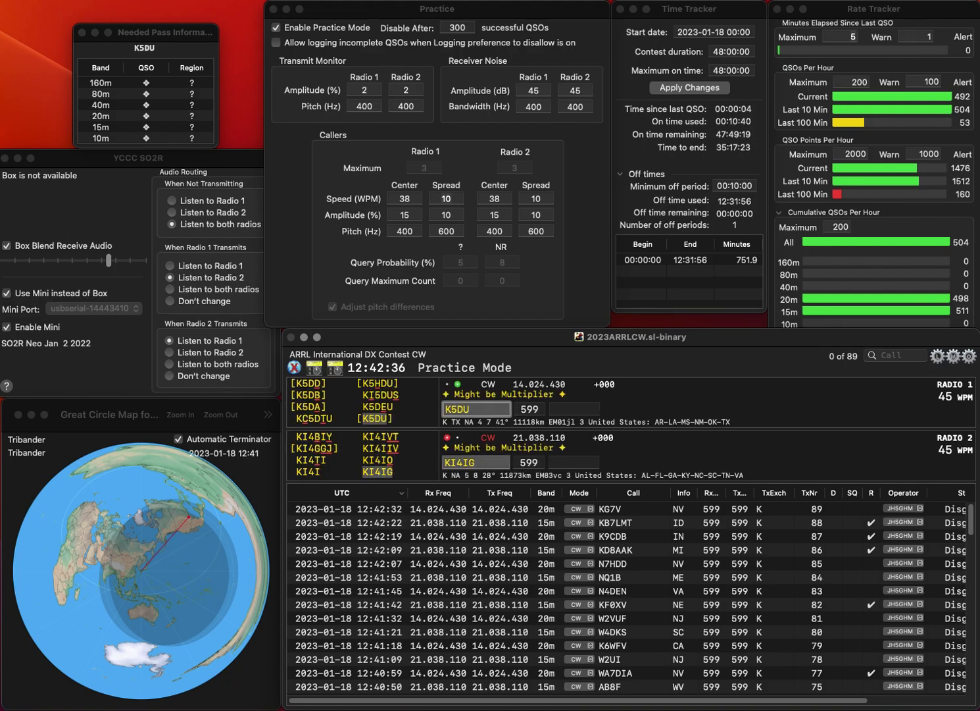
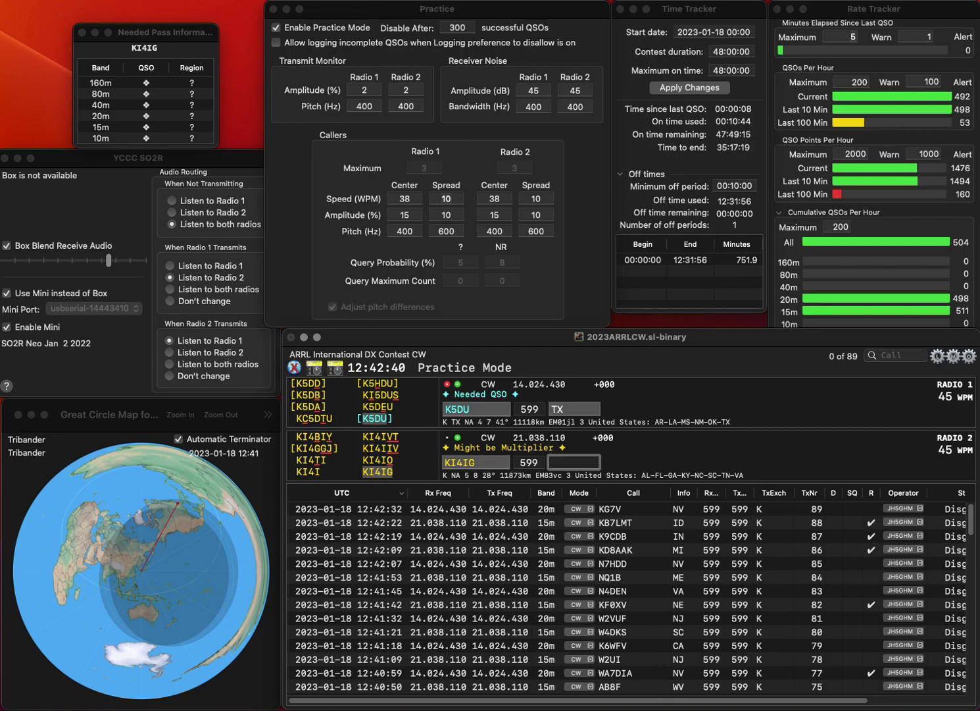
Step: Log KI4IG on 15m, then KF3G (DE) on 15m and K9JF/7 (WA) on 20m
key(Return)
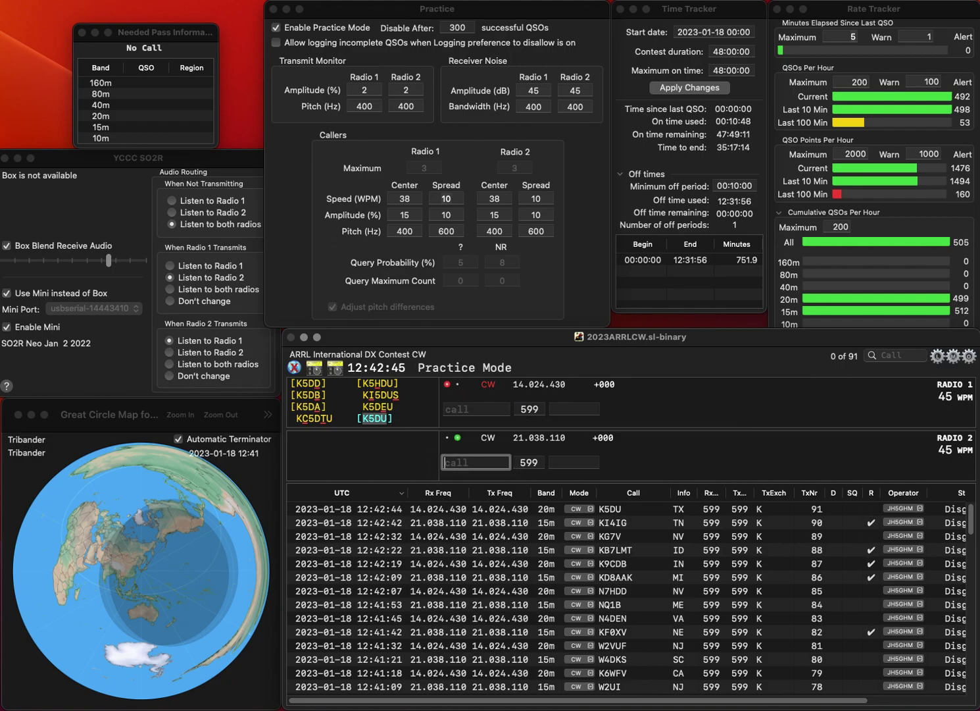
text(KF3G)
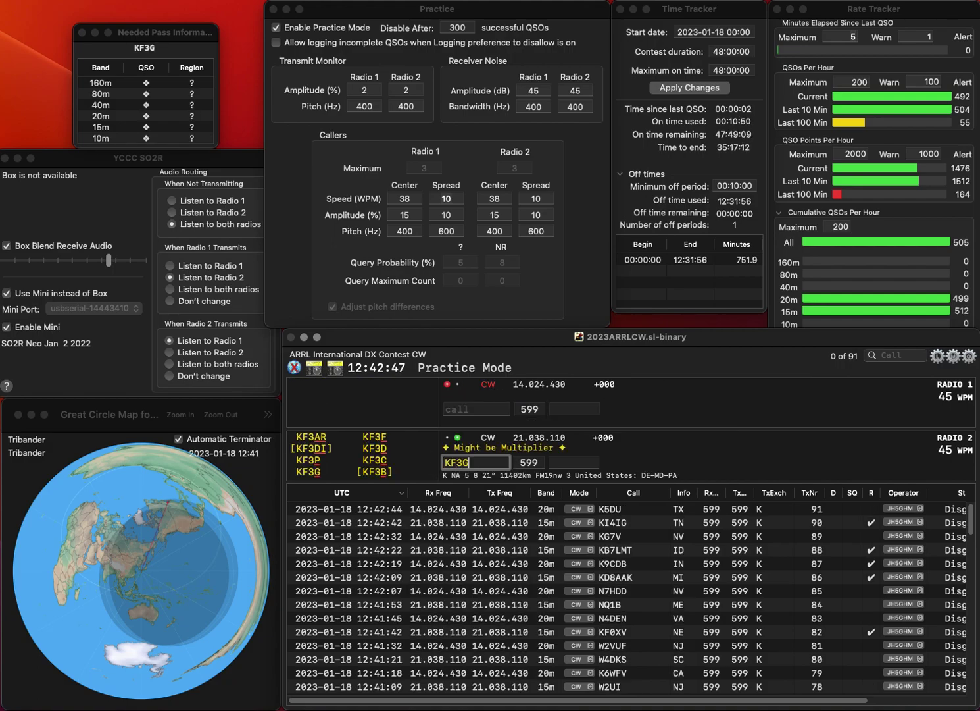
key(Return)
text(K9)
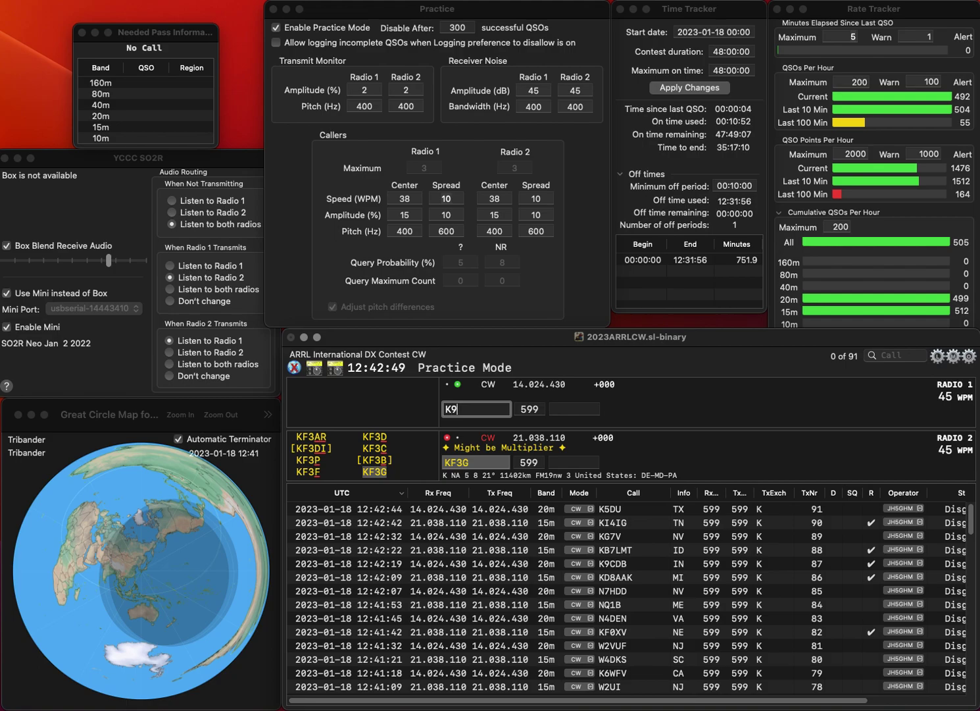
text(JF/7)
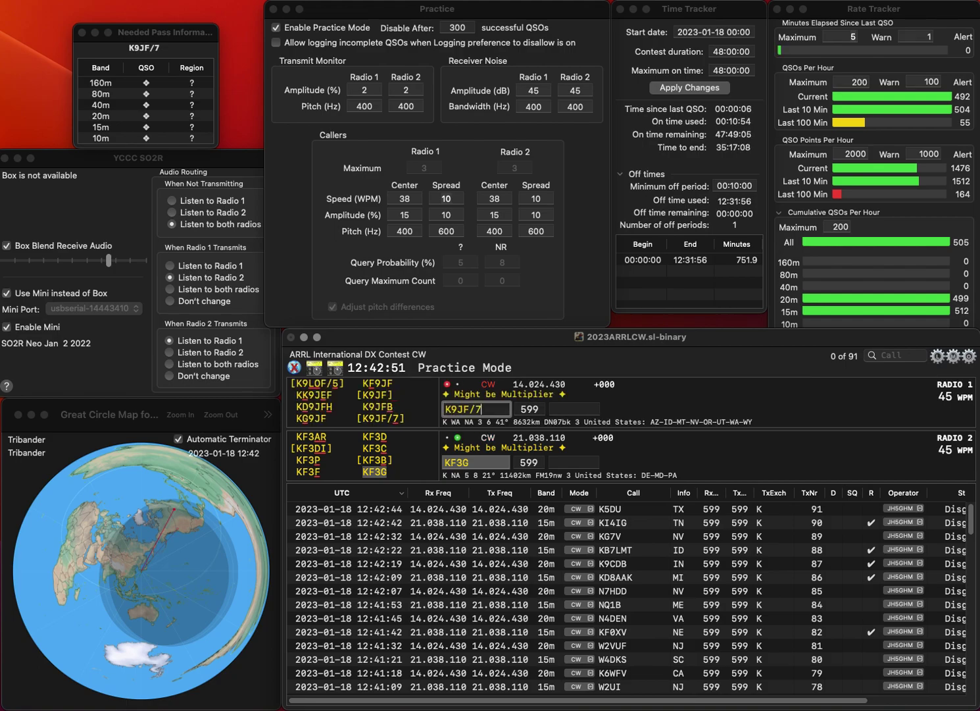
key(Return)
text(D)
key(Return)
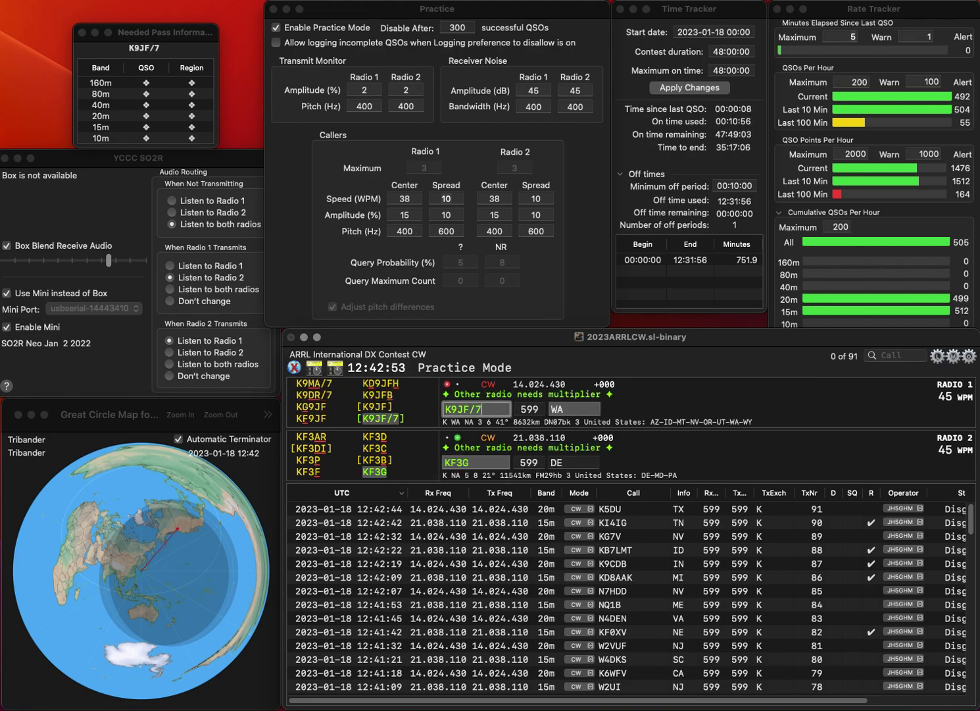
key(Tab)
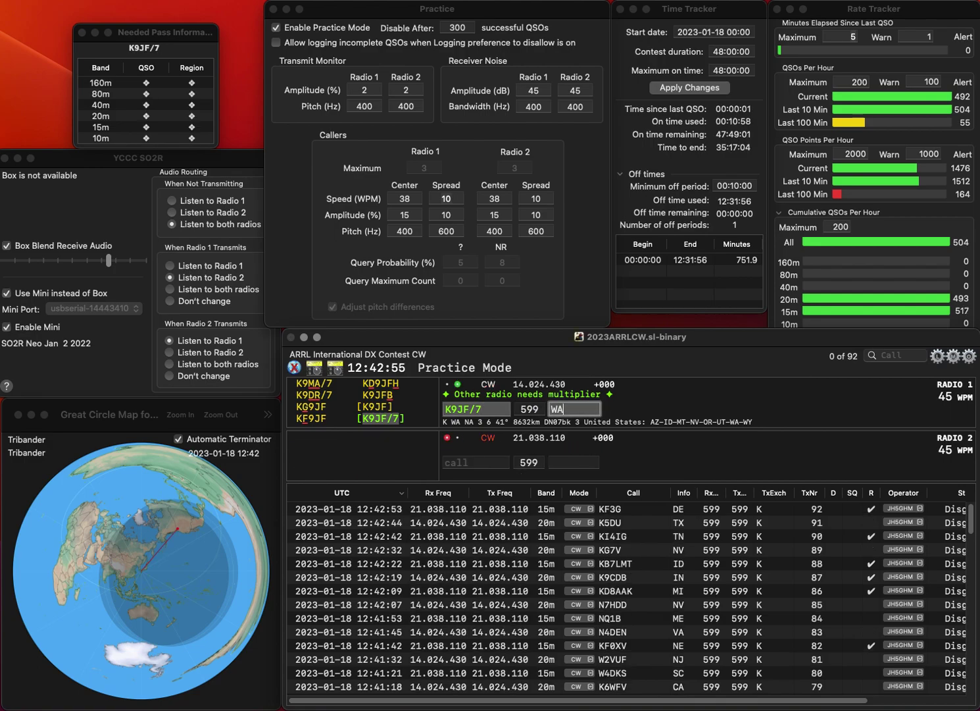
key(Return)
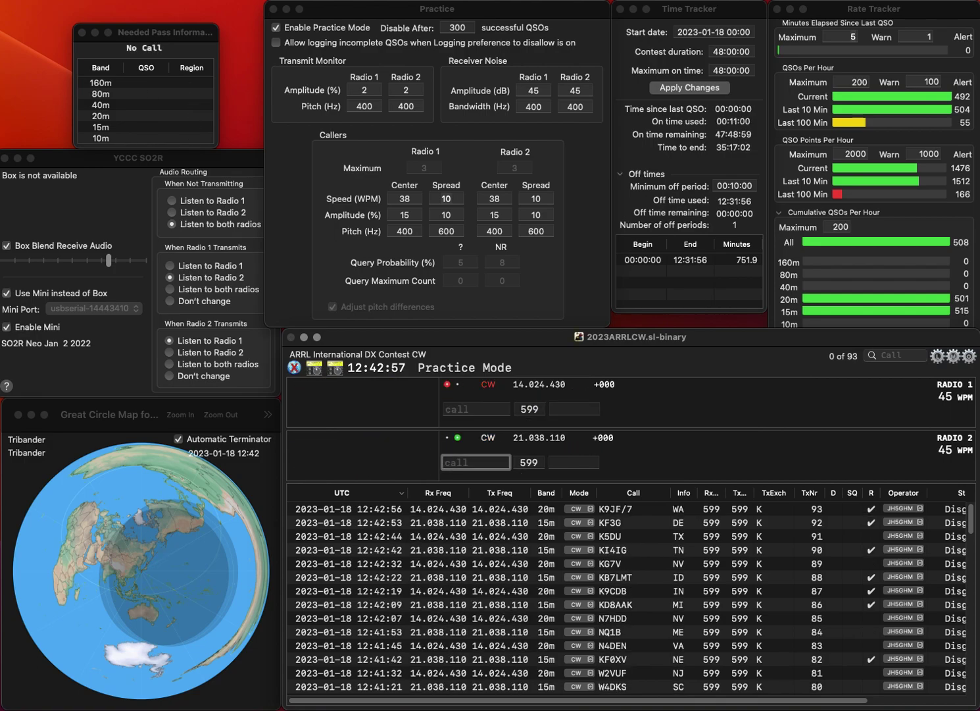
text(W3FW)
key(Return)
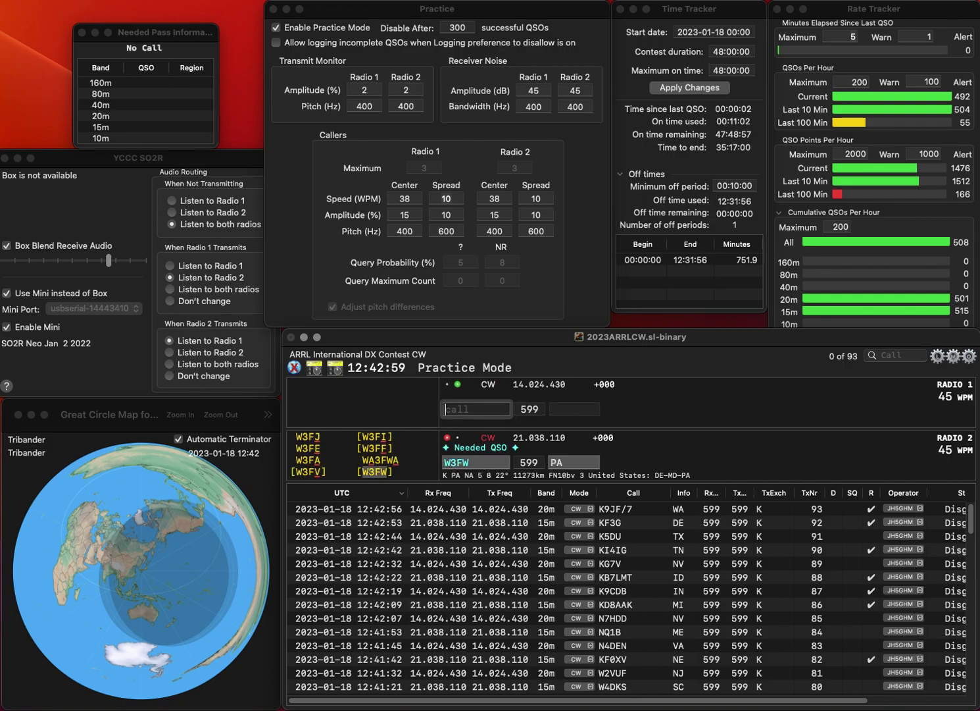
text(3WNW)
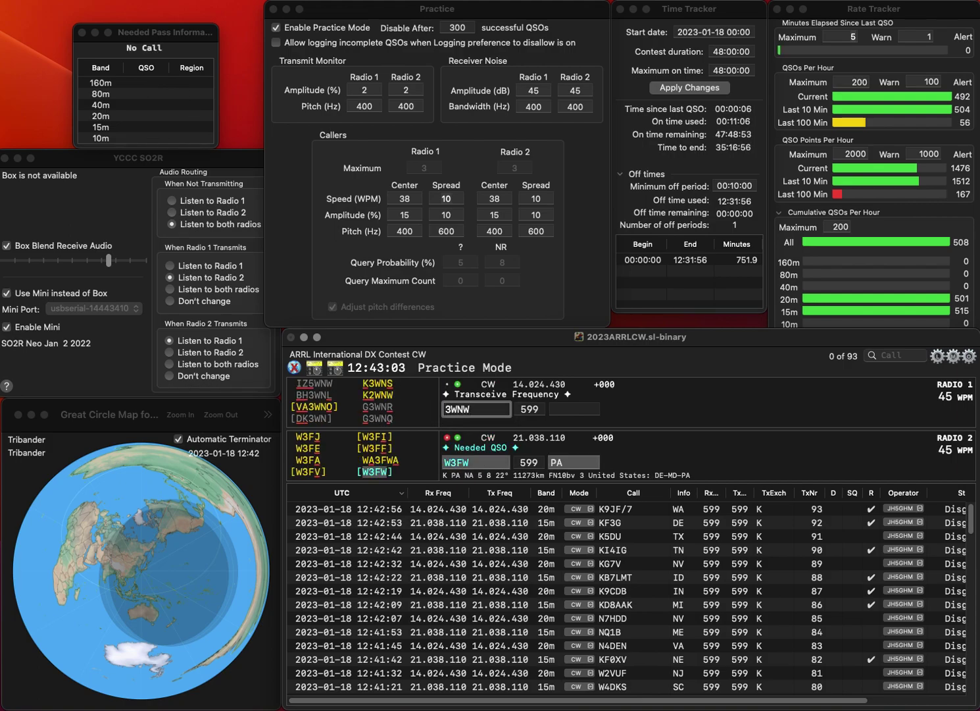
key(Home)
text(K)
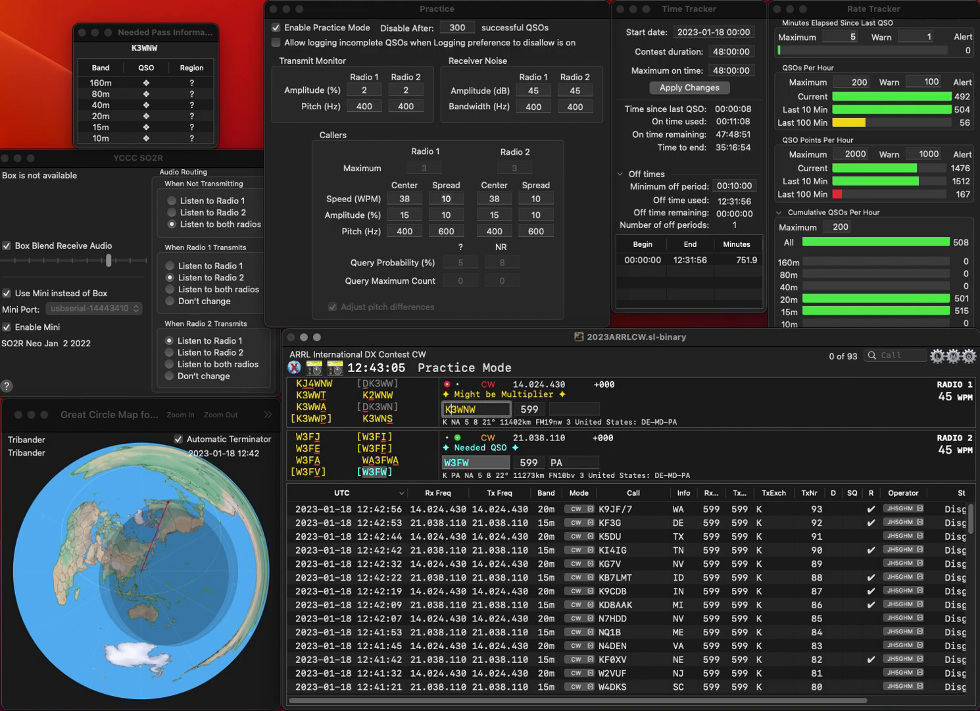
key(Delete)
text(2)
key(Return)
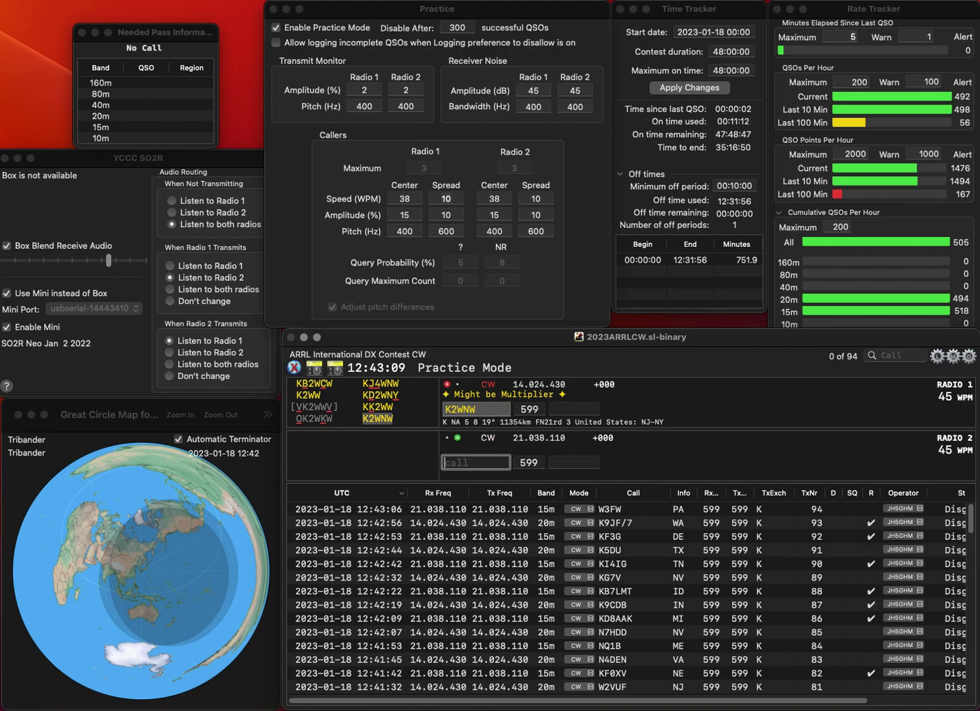
Step: Log K2WNW (NJ) on 20m and W7AC (OR) on 15m
text(W7AC)
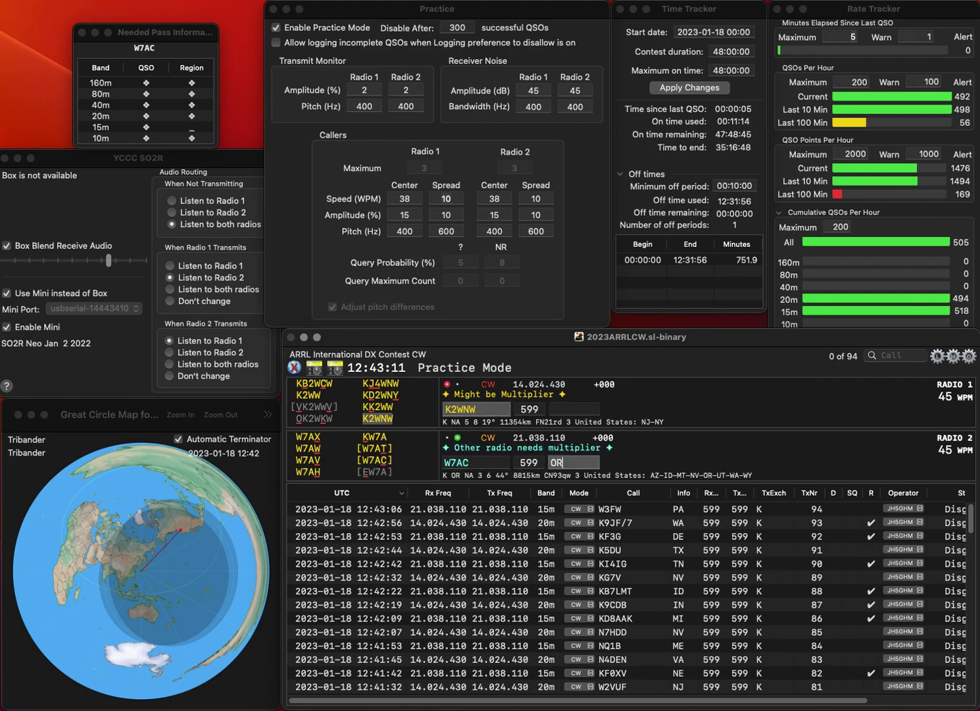
key(Return)
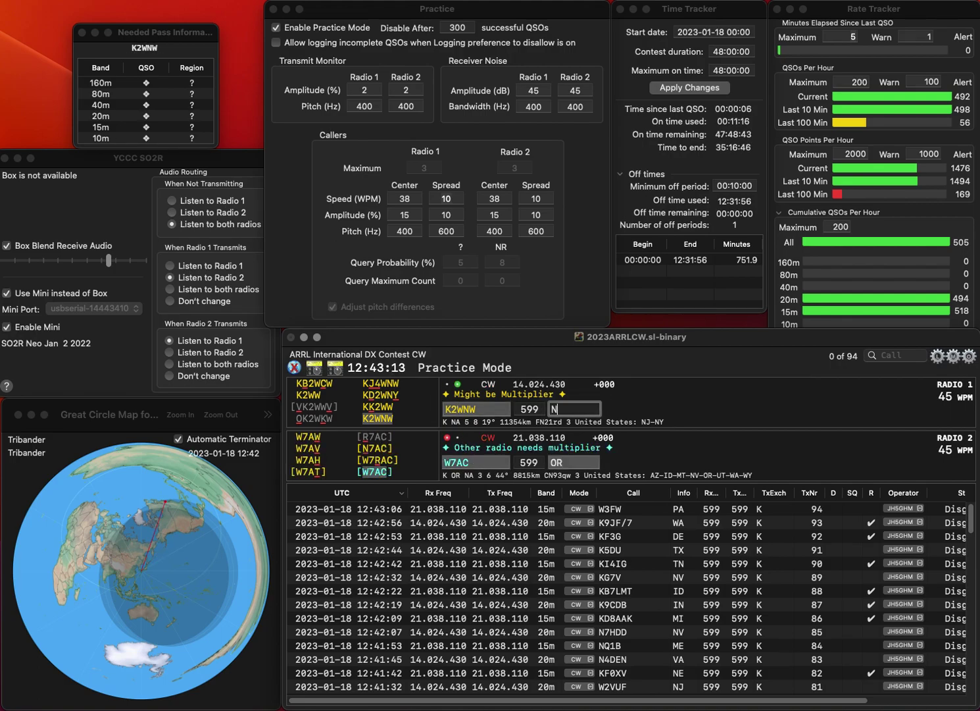
key(Return)
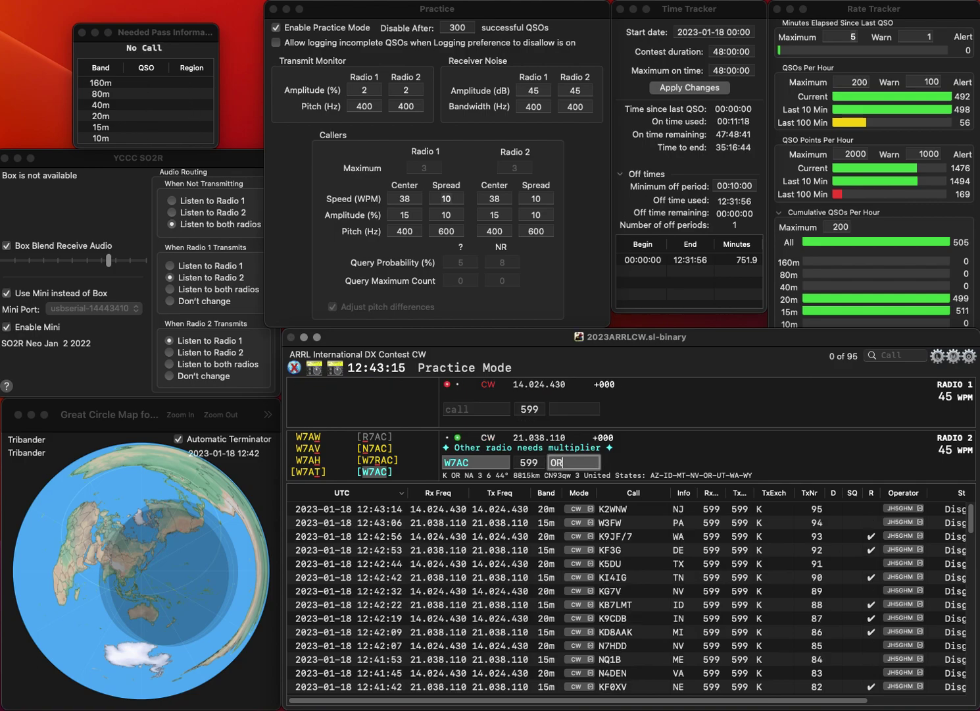
key(Return)
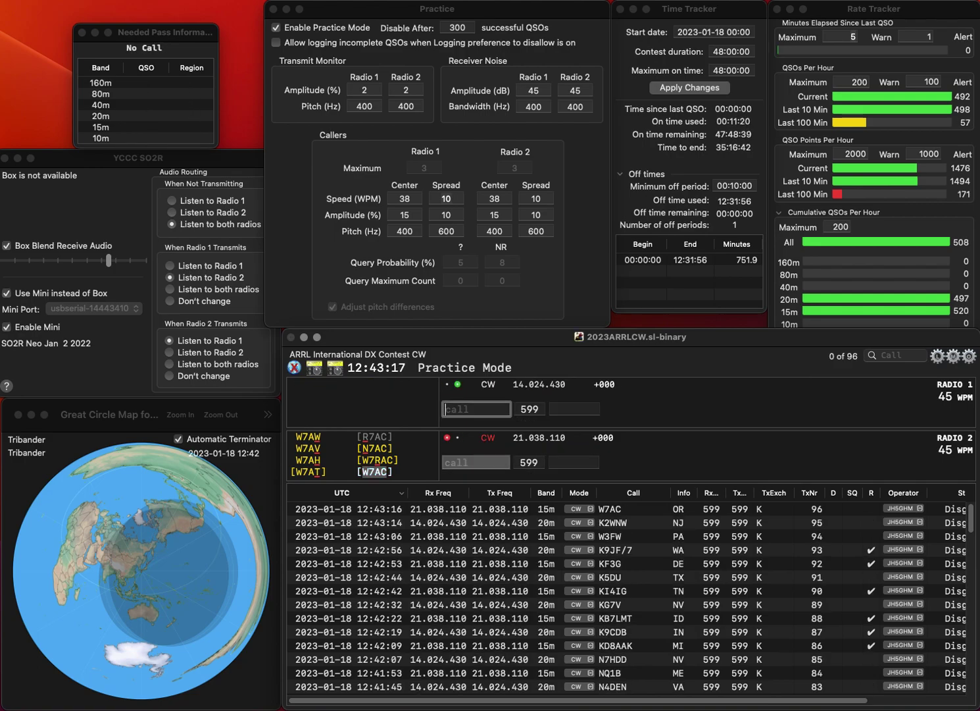
text(KD6W)
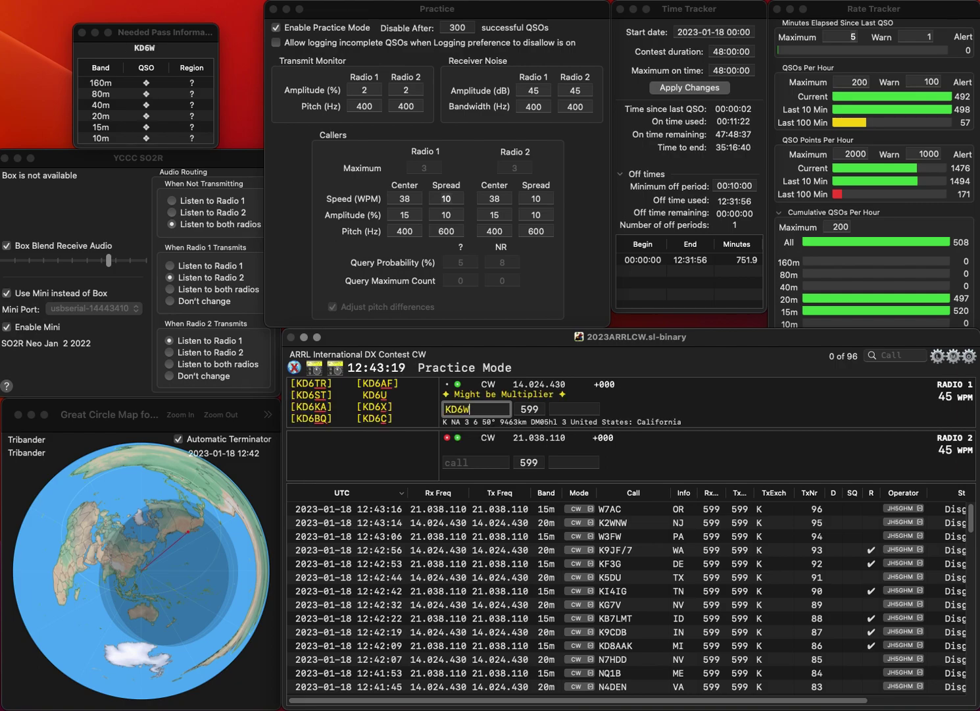
text(KY)
key(Return)
text(NN3Y)
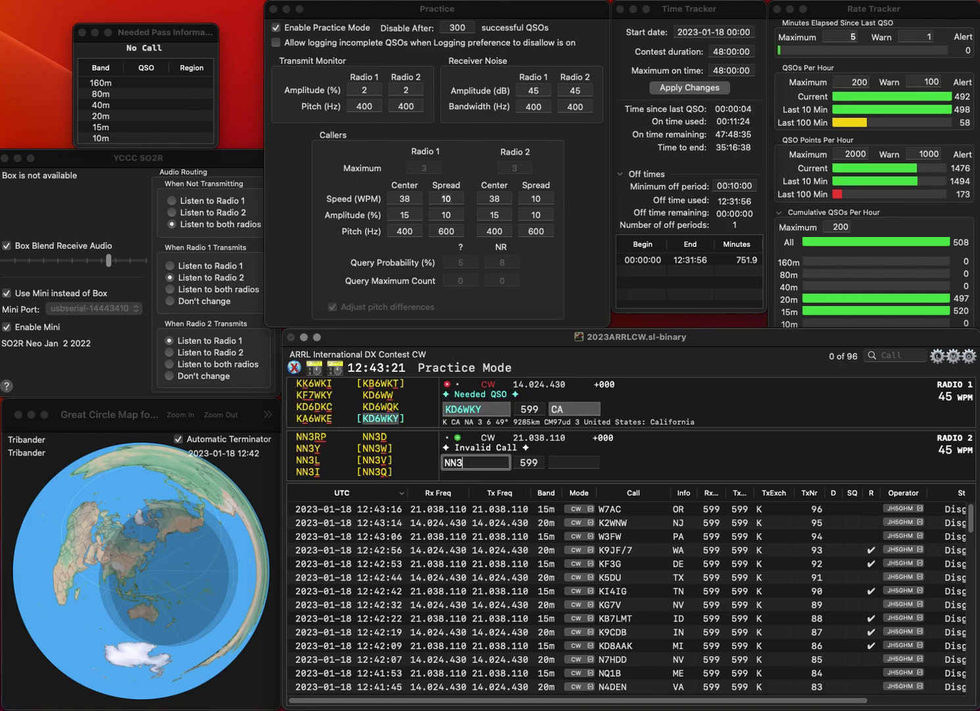
key(Return)
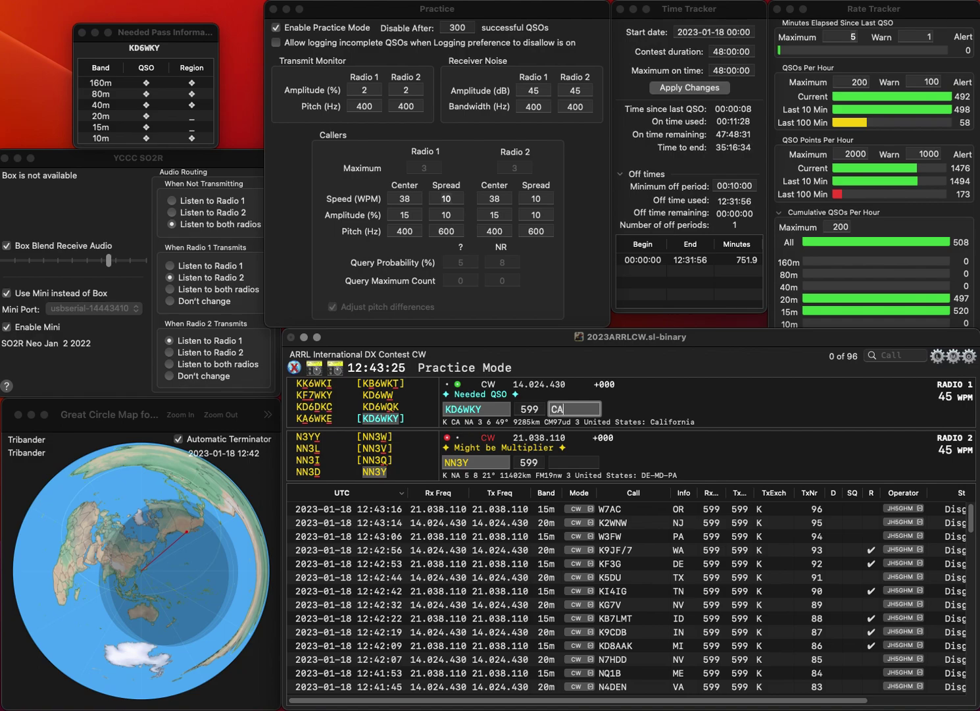
key(Return)
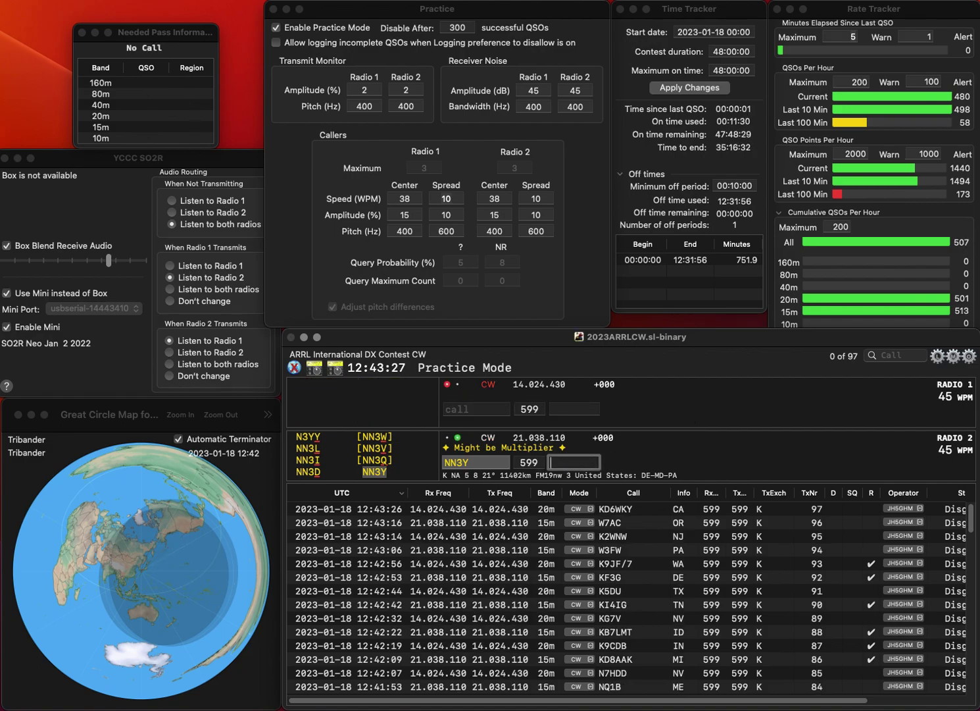
text(MD)
key(Return)
text(VE3MV)
key(Return)
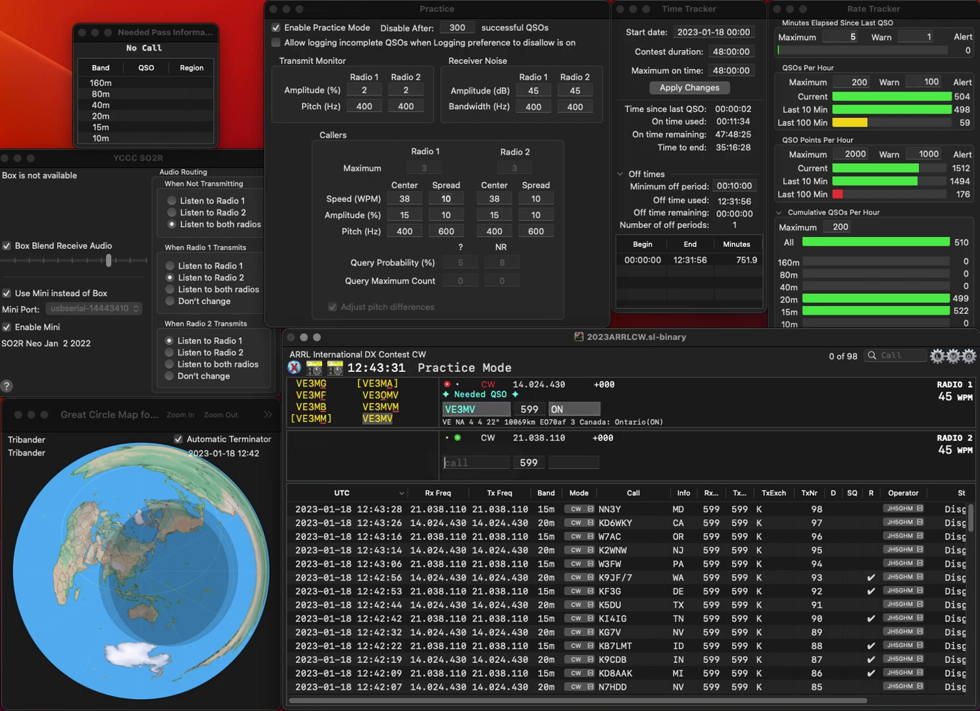
text(WY7DX)
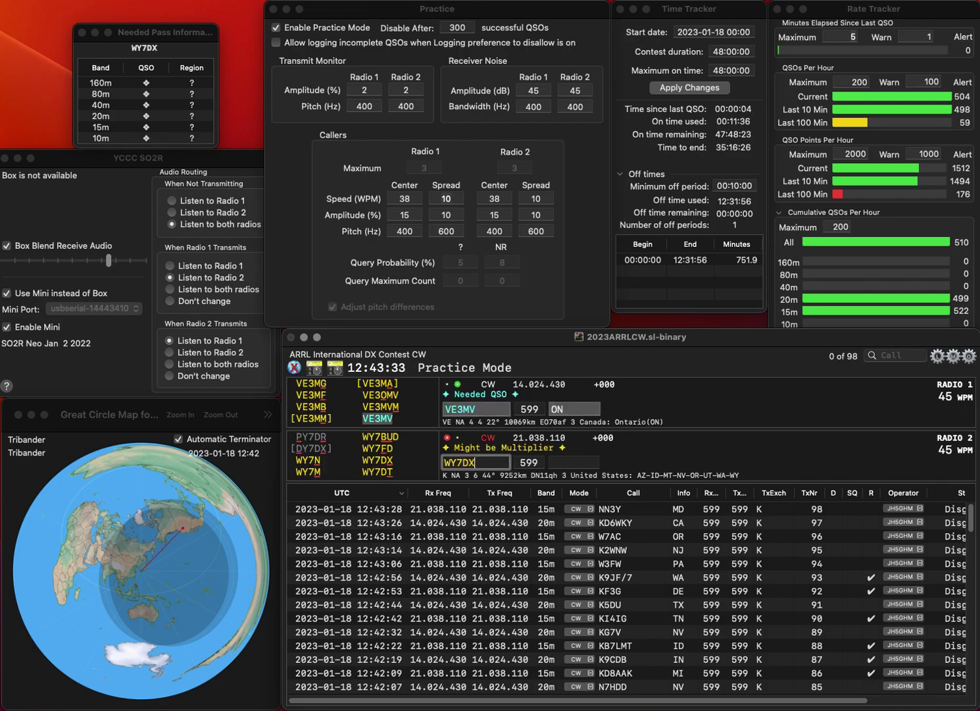
key(Return)
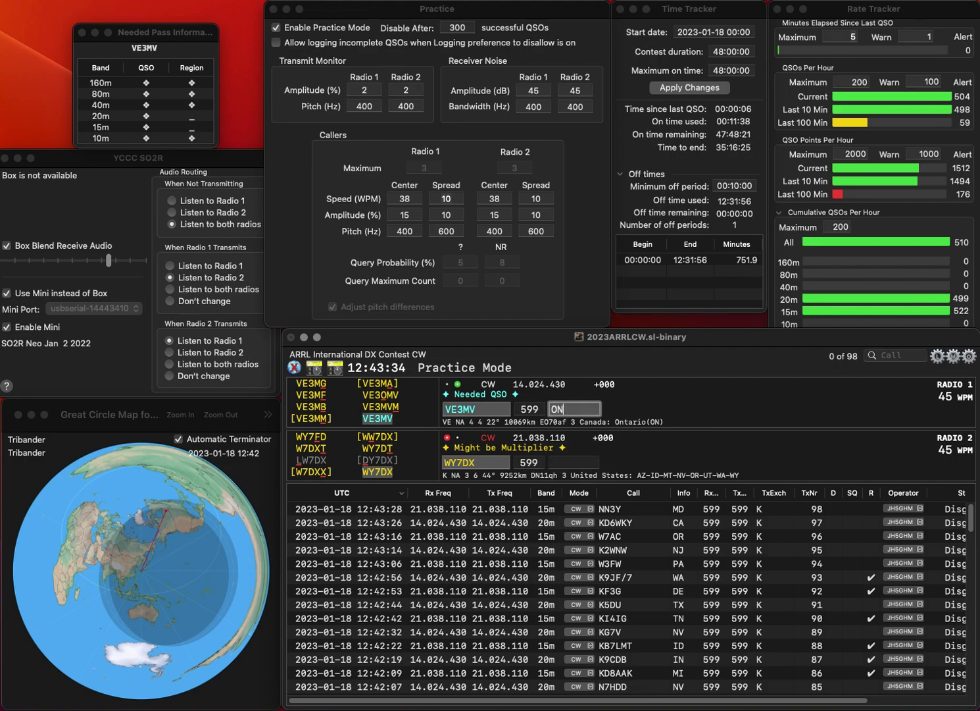
key(Return)
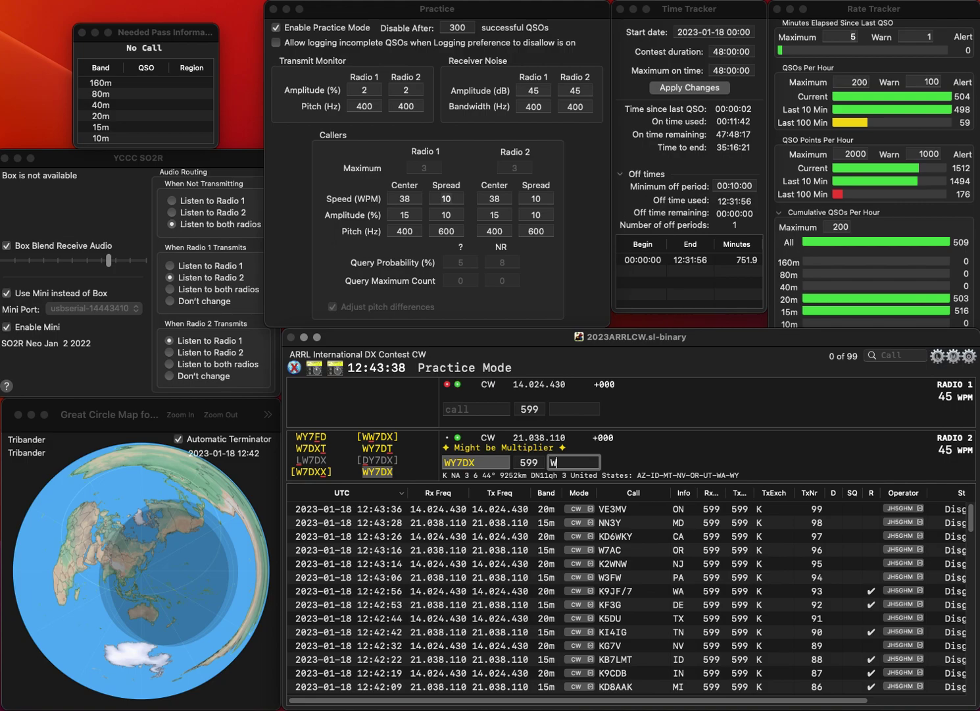
key(Return)
text(WD4RRD)
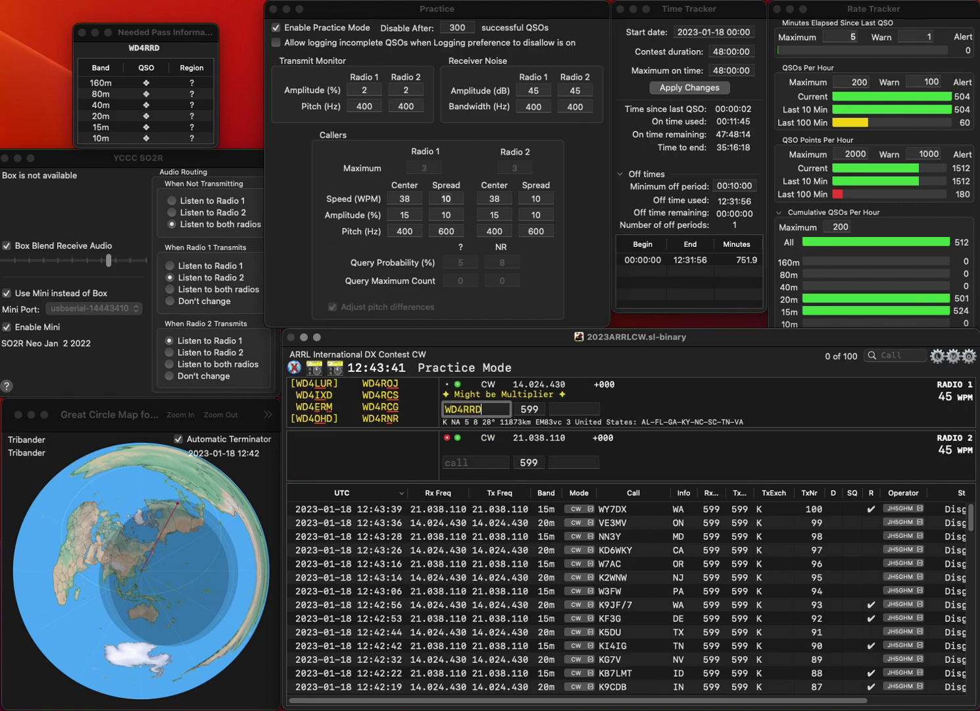
key(Return)
text(K)
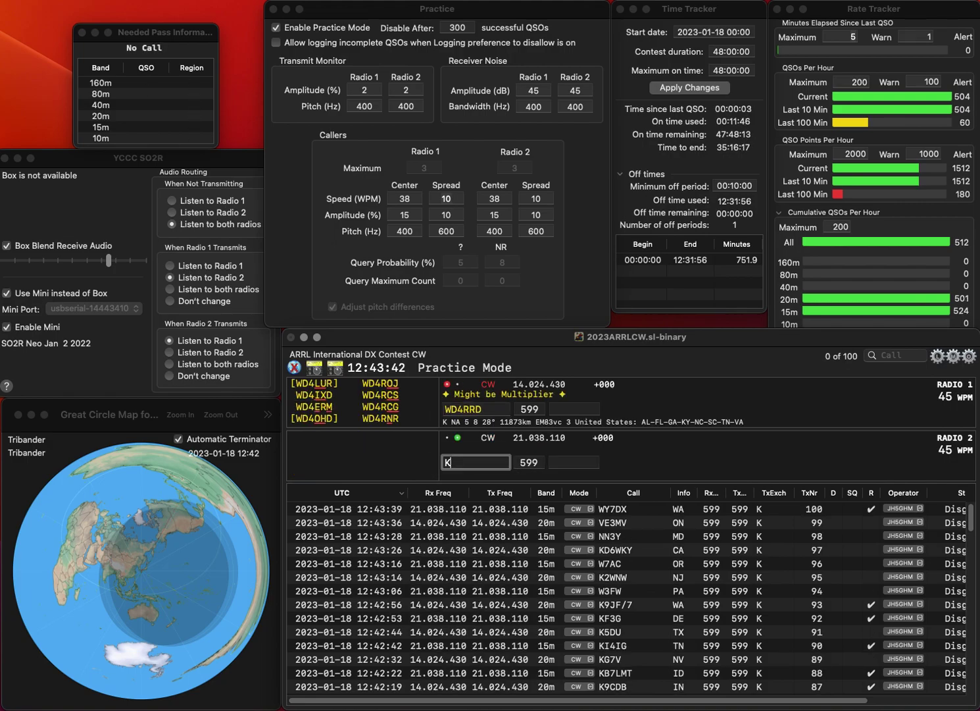
text(4STD)
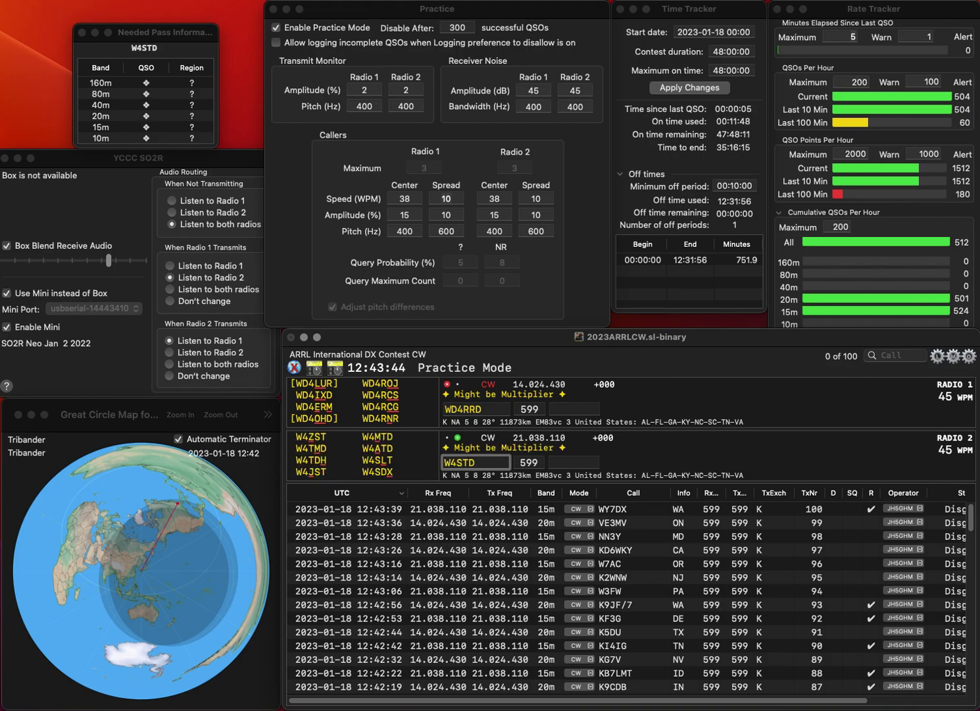
key(BackSpace)
text(H)
key(Return)
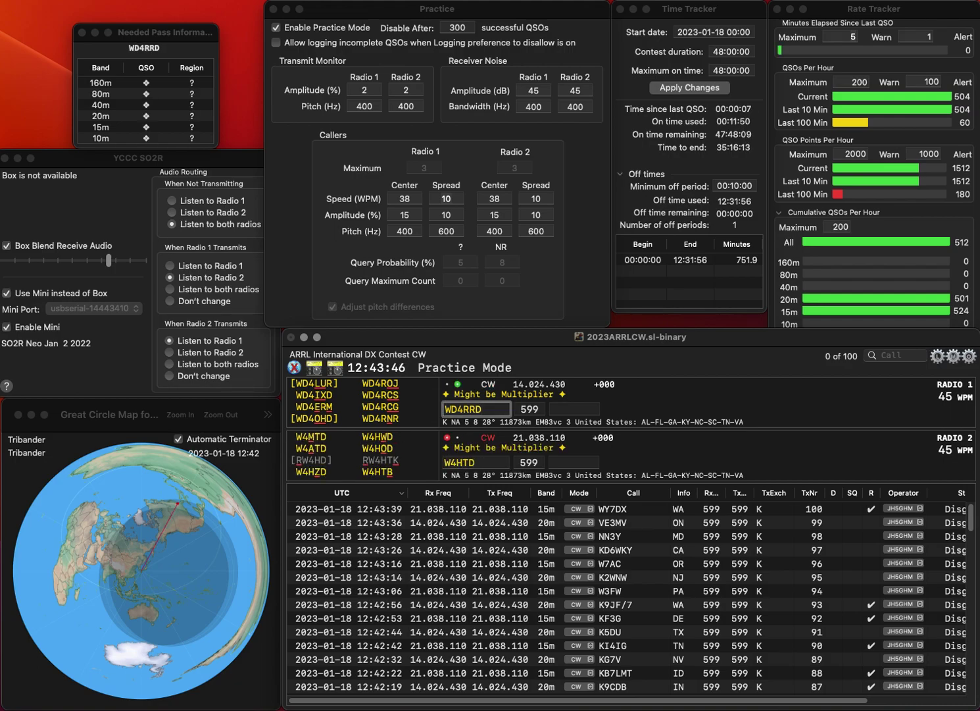
key(BackSpace)
text(B)
key(Return)
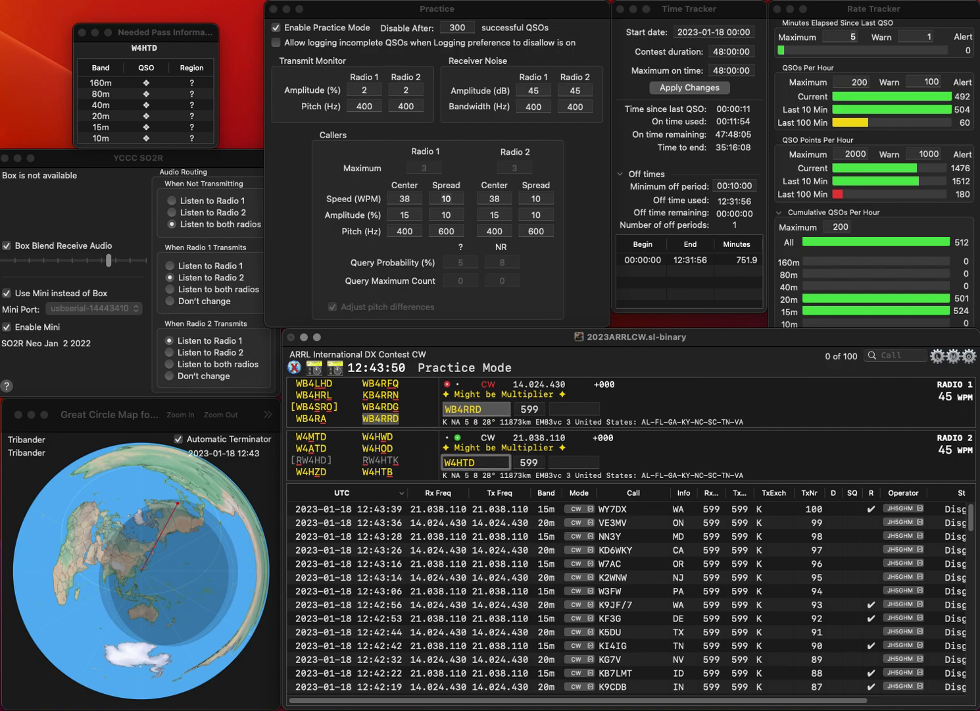
key(BackSpace)
text(B)
key(Return)
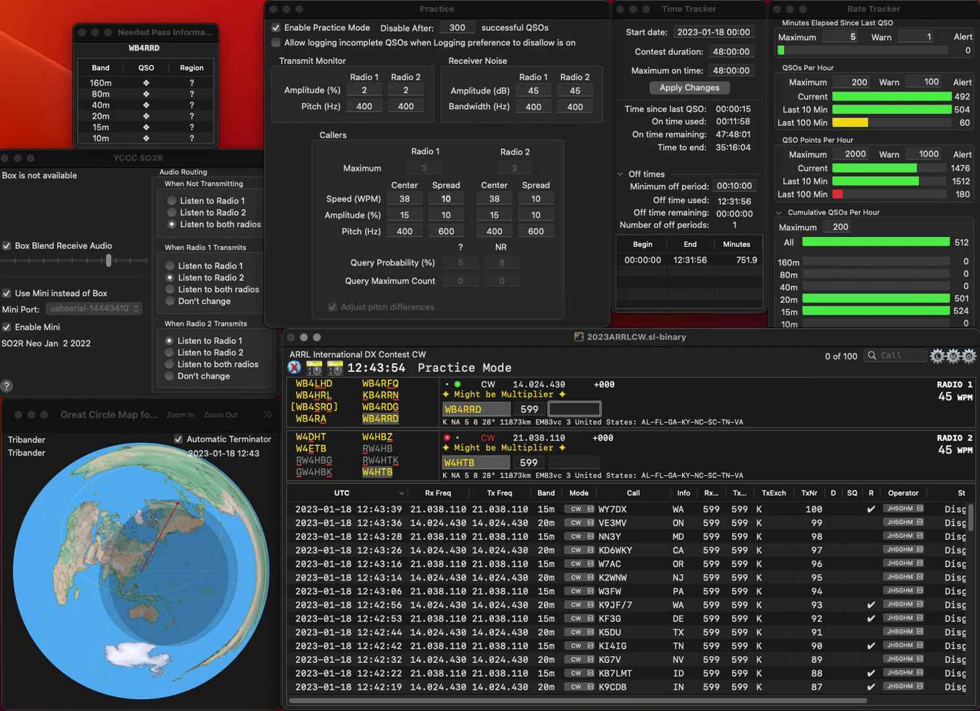
text(TN)
key(Return)
text(TN)
key(Return)
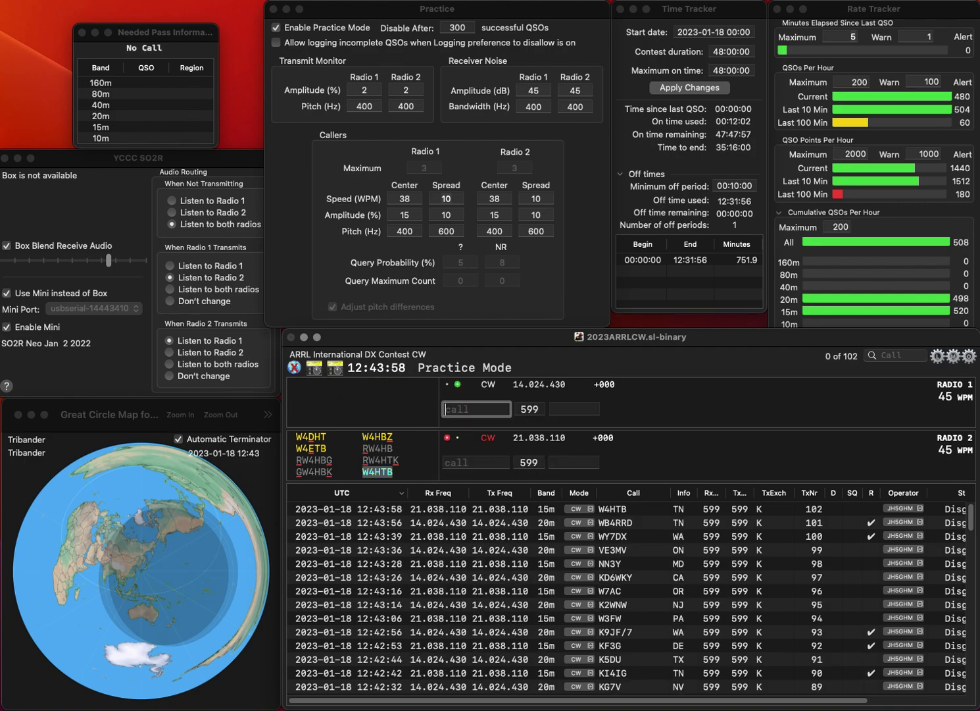
text(W9TZW)
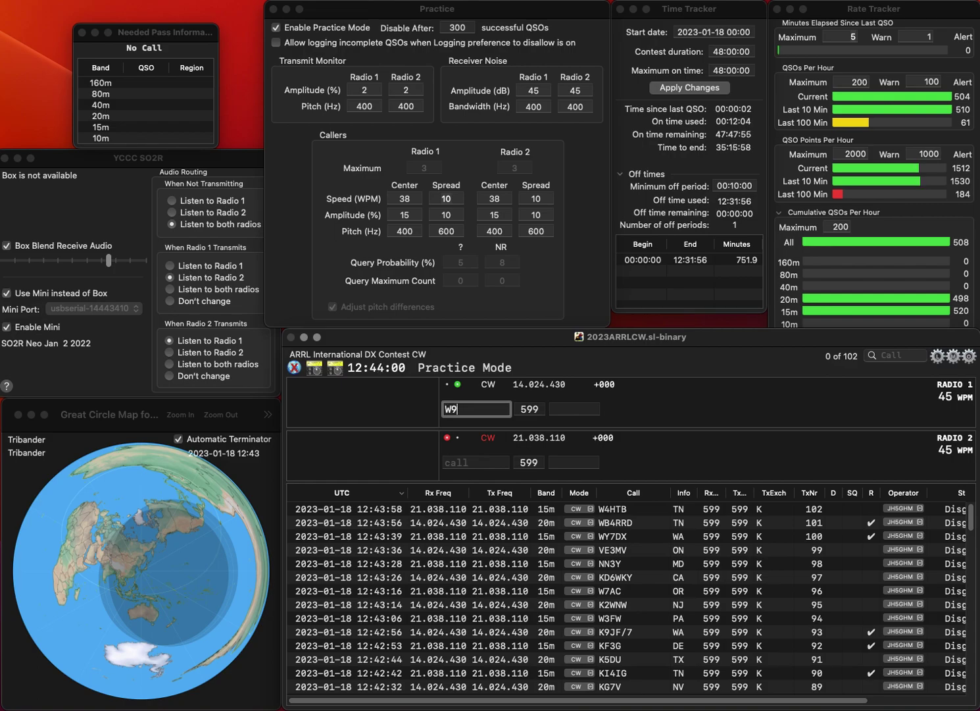
key(Left)
key(Left)
key(Left)
key(Left)
text(A)
key(Return)
text(K)
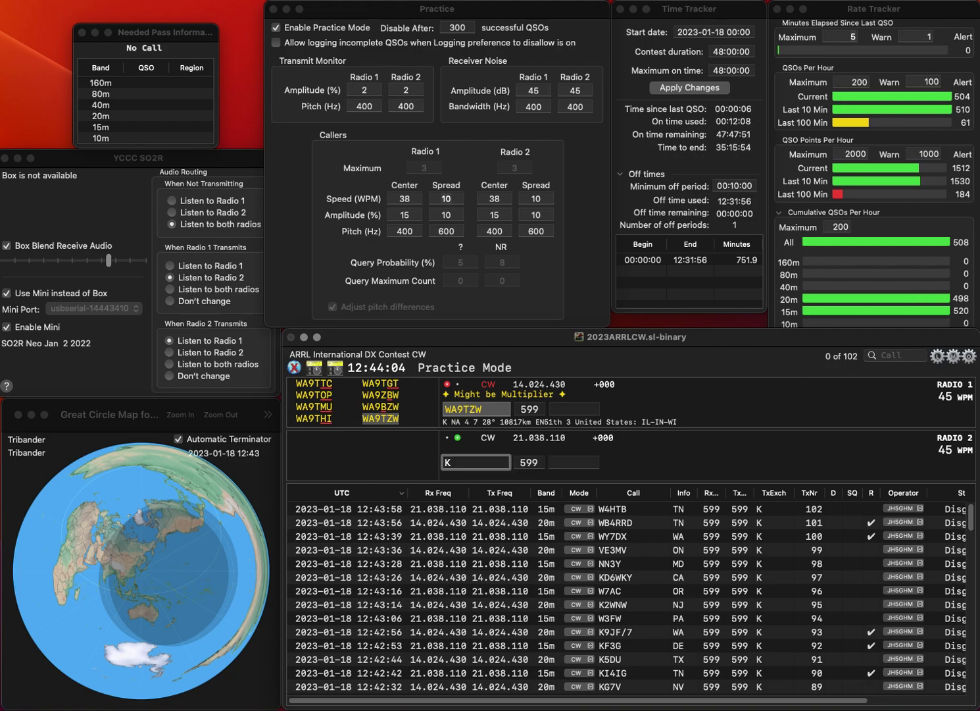
text(6BET)
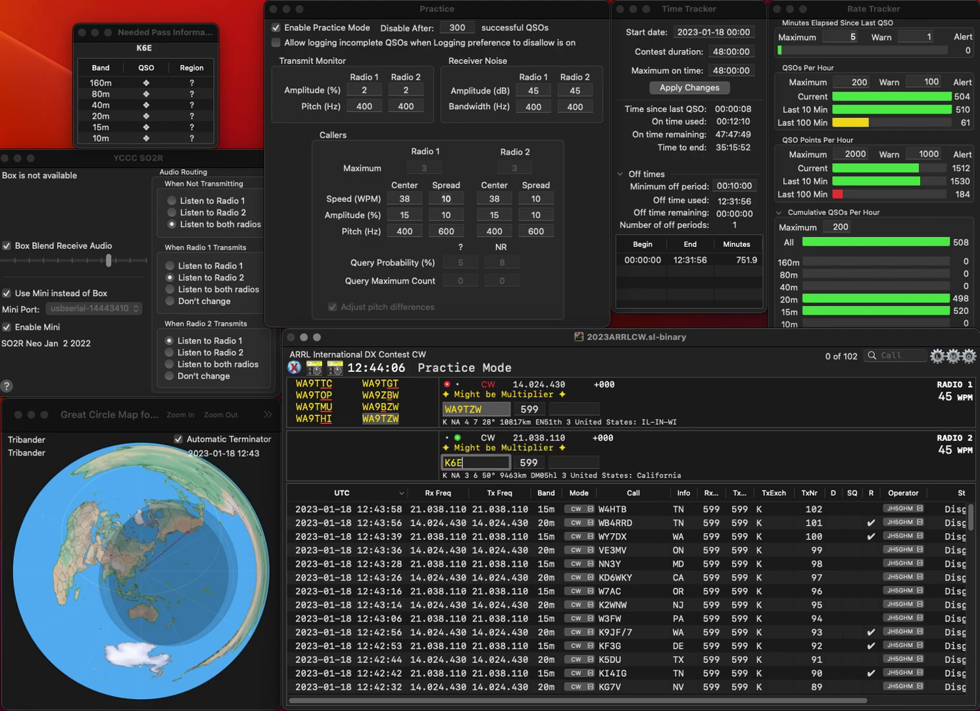
key(space)
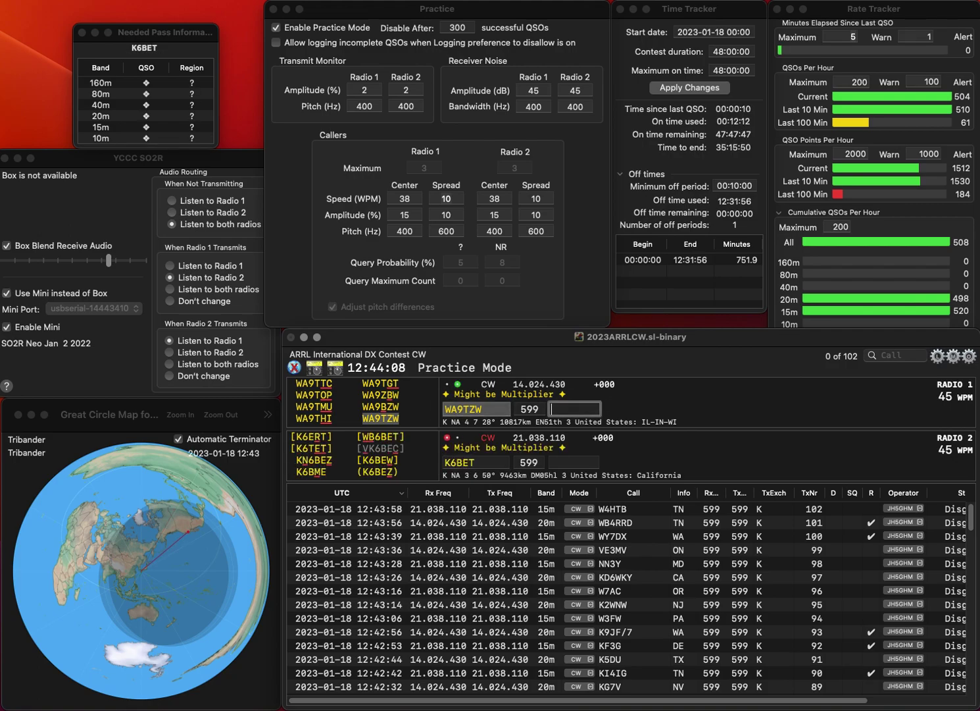
text(WI)
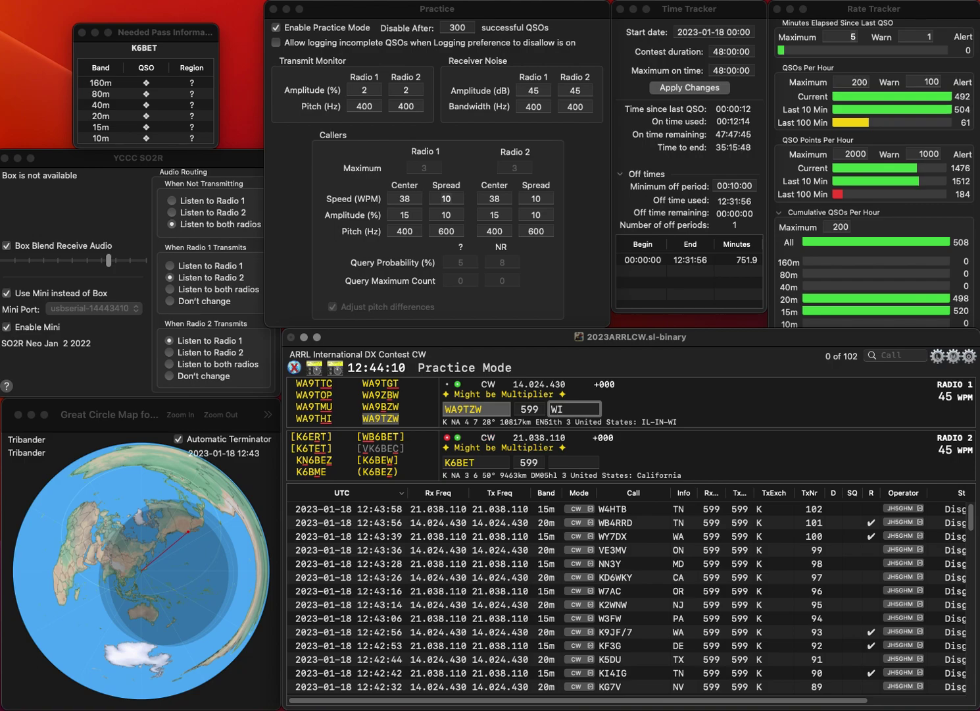
key(Return)
Step: Correct the 15m call to K6EXE and send it
key(Left)
key(Left)
key(BackSpace)
key(Right)
text(X)
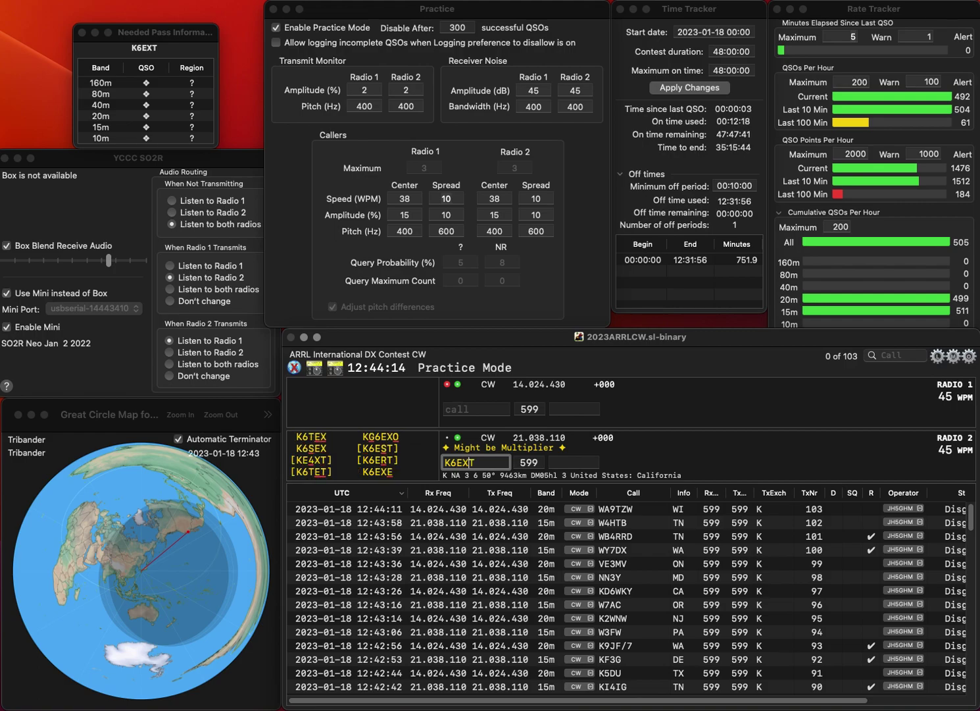
key(Return)
text(PT)
key(backslash)
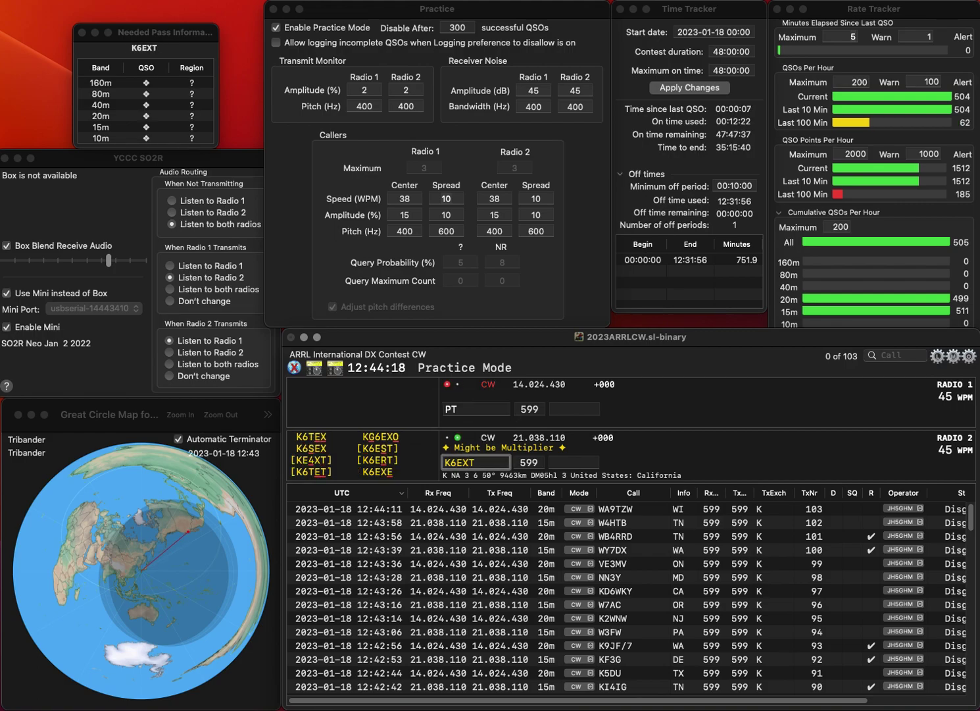
text(E)
key(Return)
key(BackSpace)
key(BackSpace)
Step: Log W5PET (KY) on 20m and the K6EXE contact on 15m
text(W5PET)
key(Return)
key(backslash)
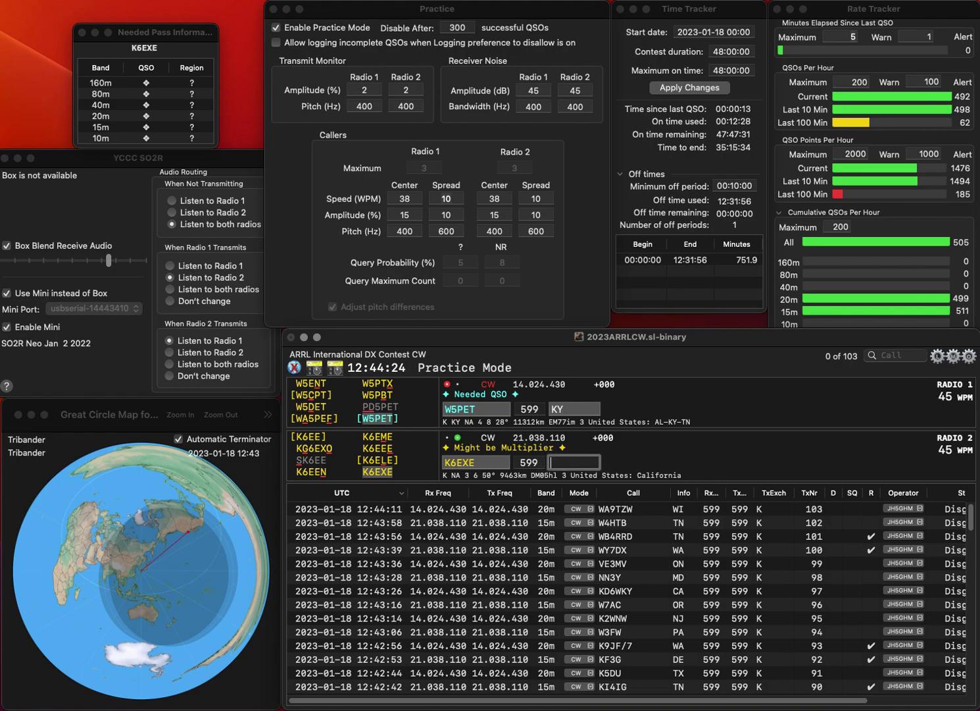
key(Return)
key(backslash)
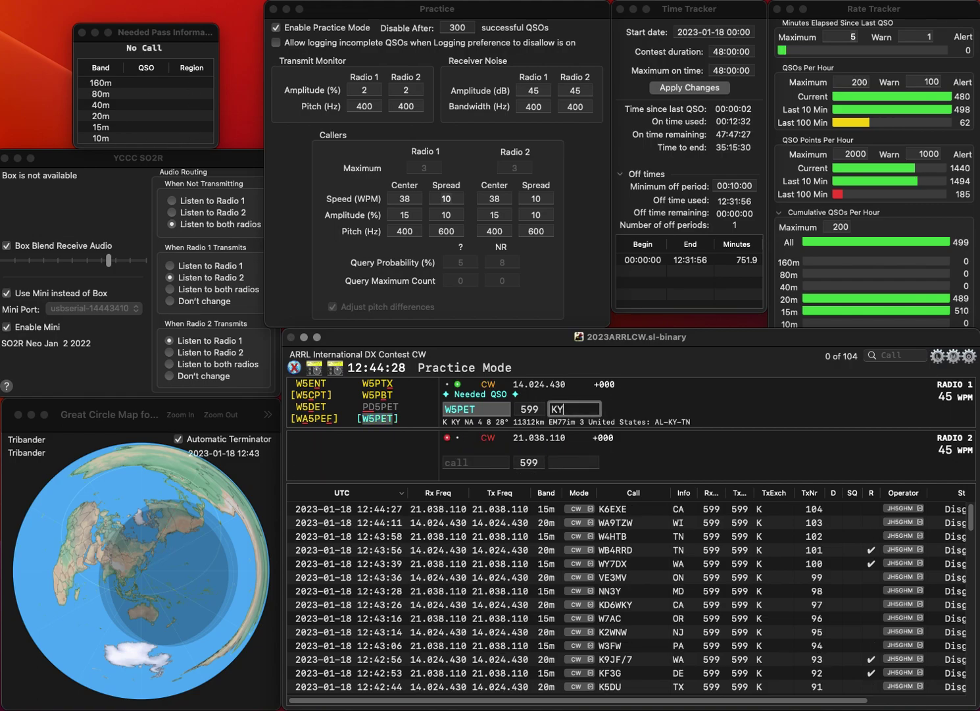
key(Return)
key(backslash)
text(WA7GWD)
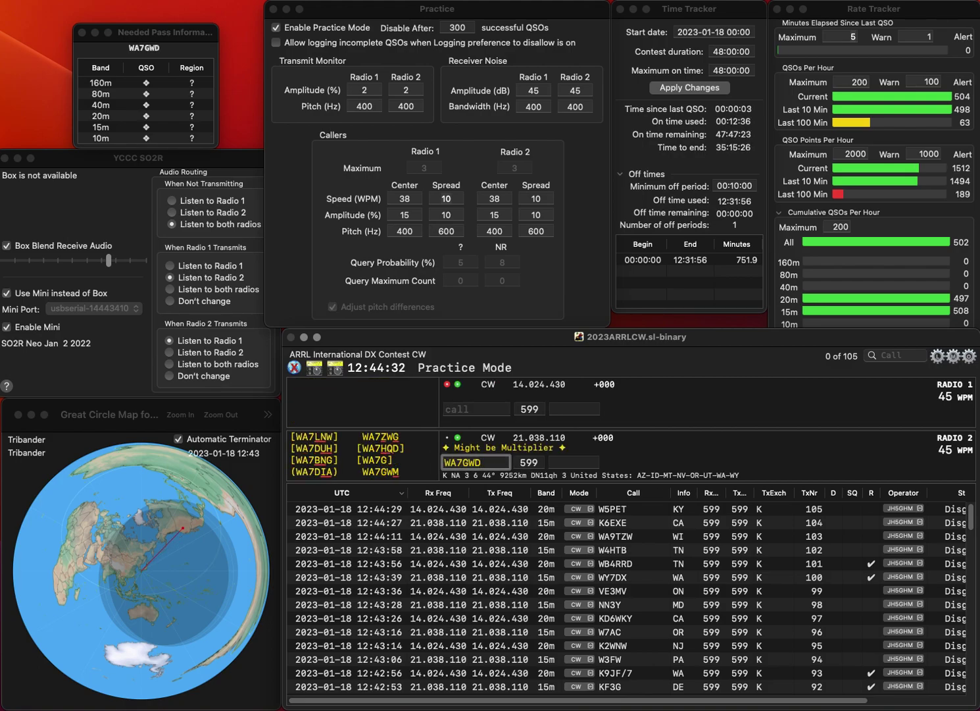
key(BackSpace)
text(M)
key(backslash)
text(AA5DF)
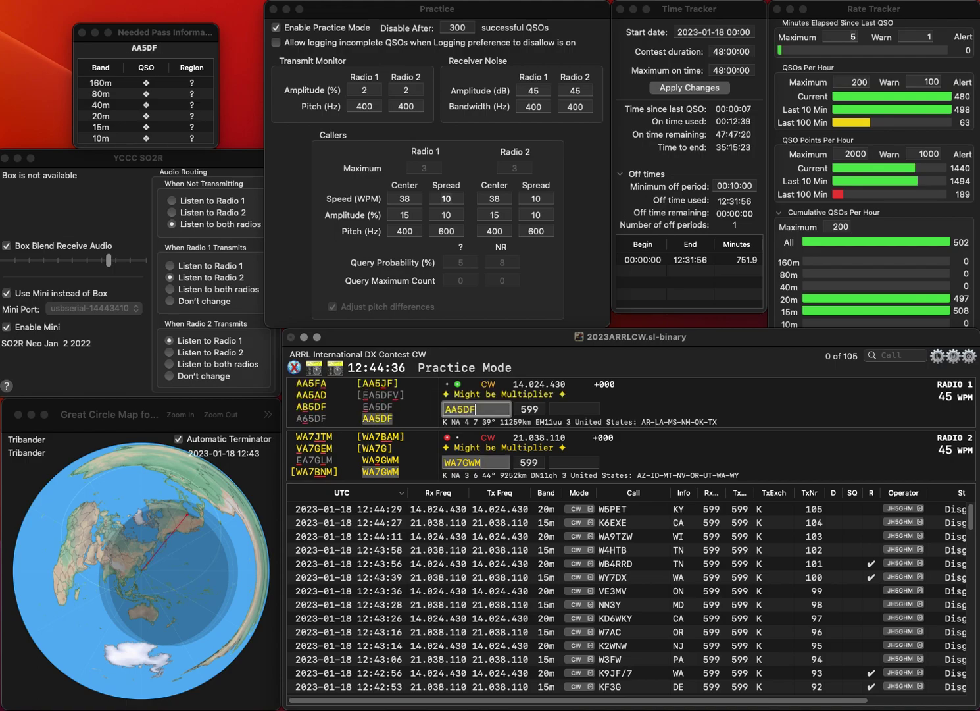
key(backslash)
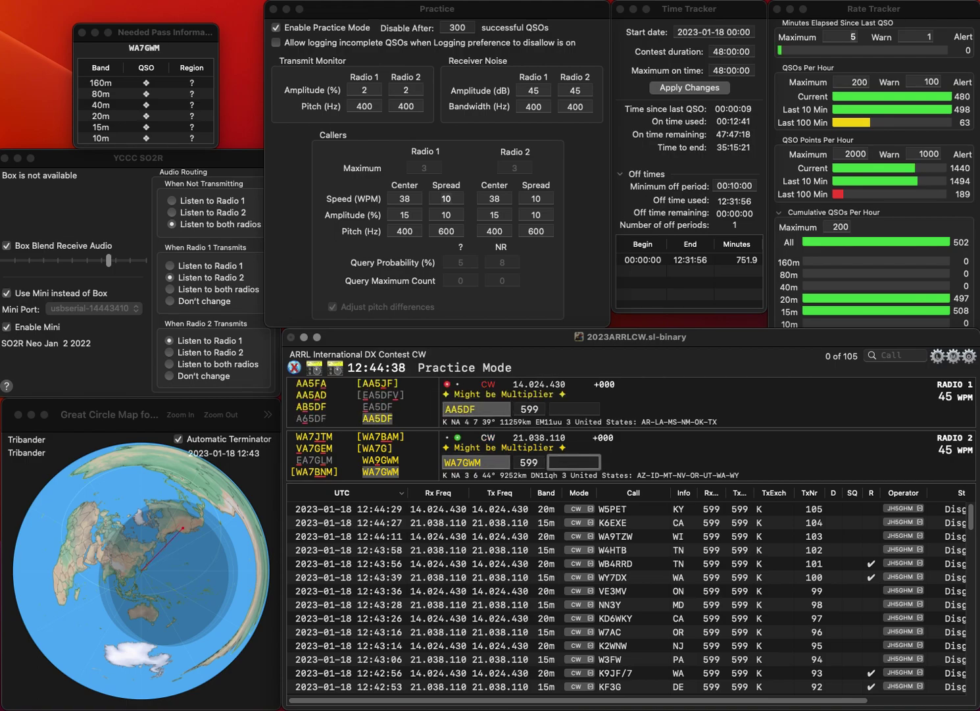
key(Return)
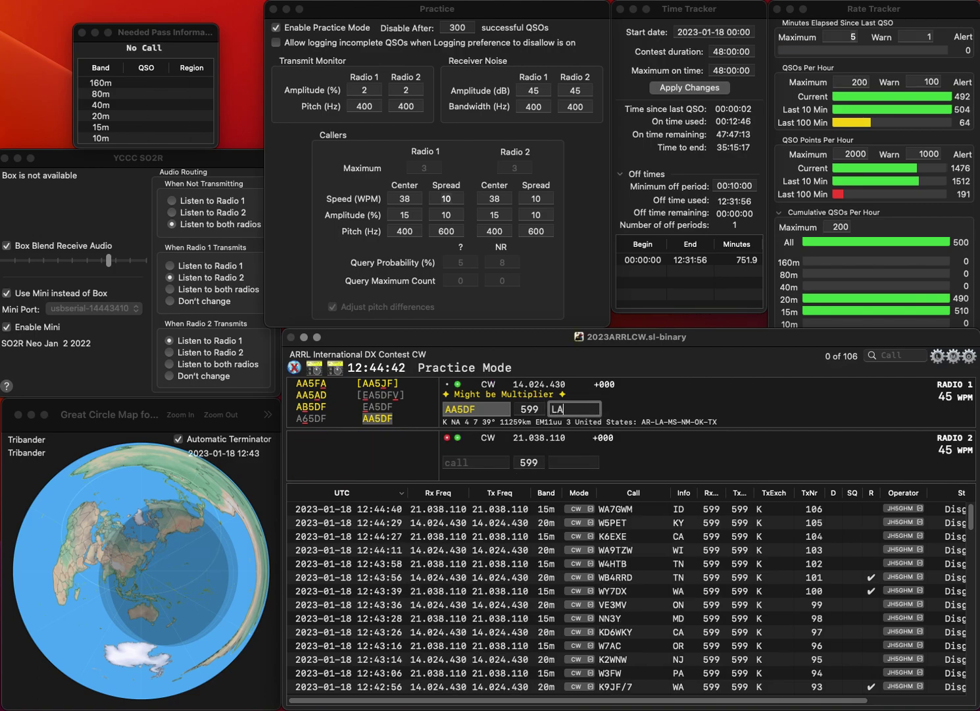
key(Return)
text(WF6G)
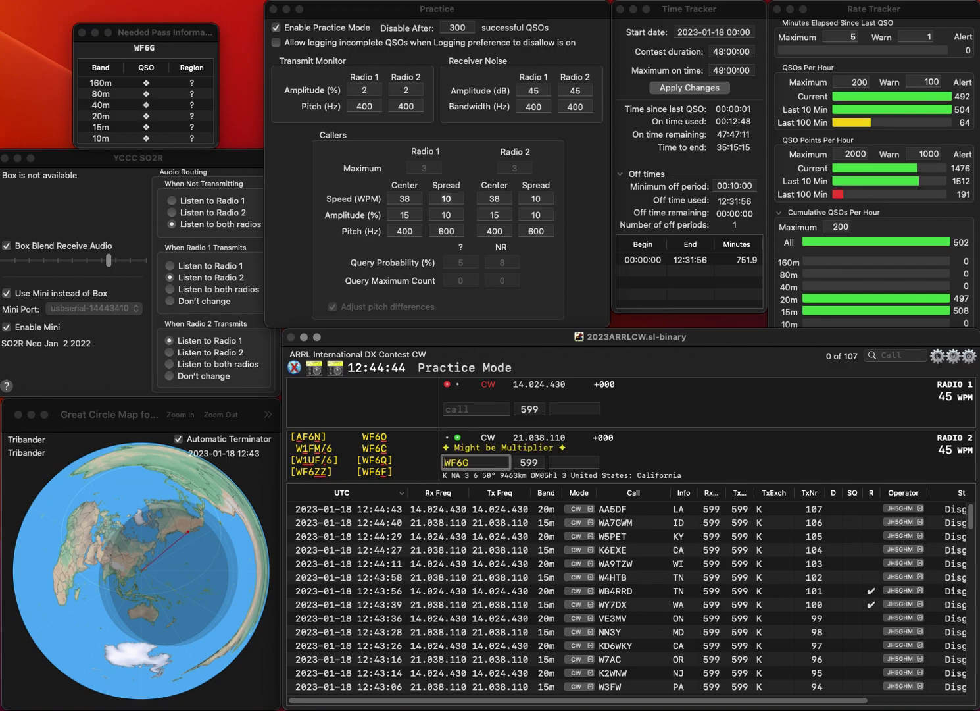
key(Home)
key(Delete)
text(A)
key(Return)
text(WA)
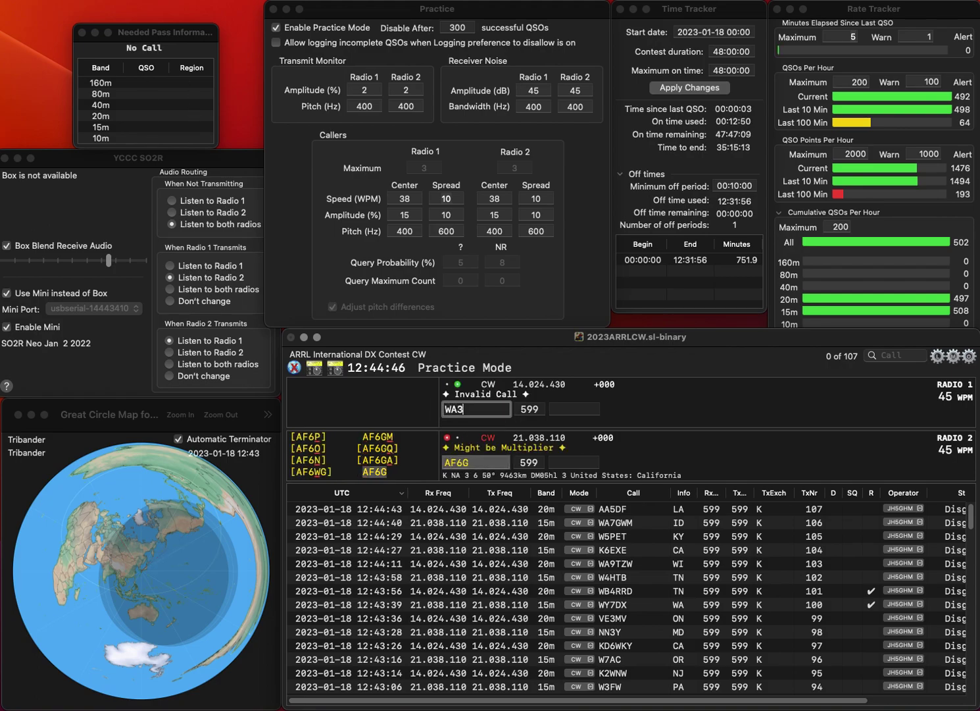
text(3VQW)
key(Return)
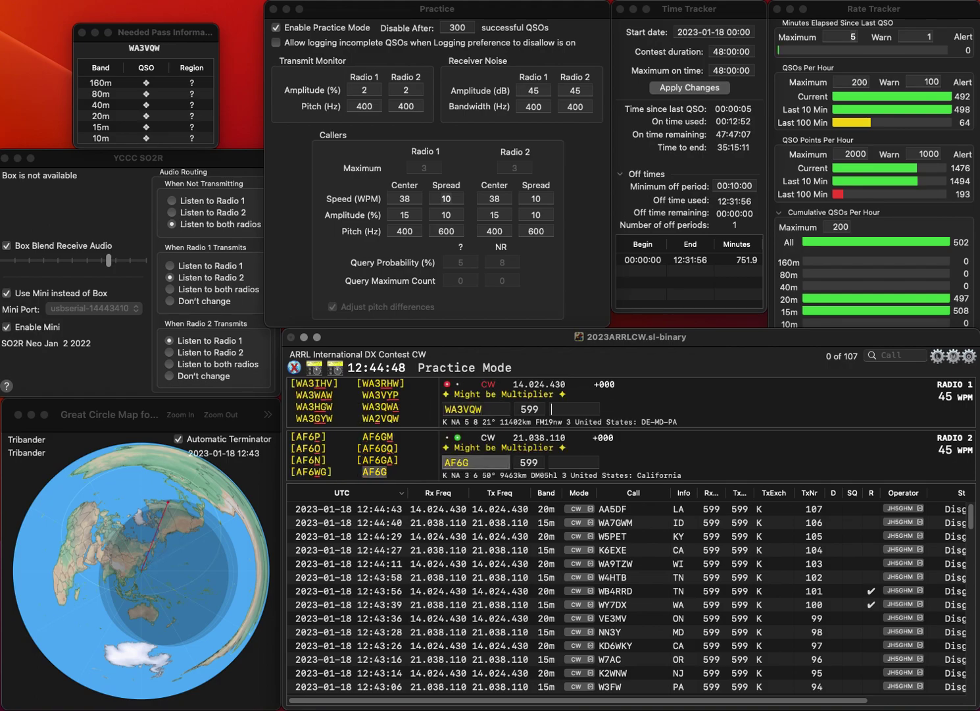
key(grave)
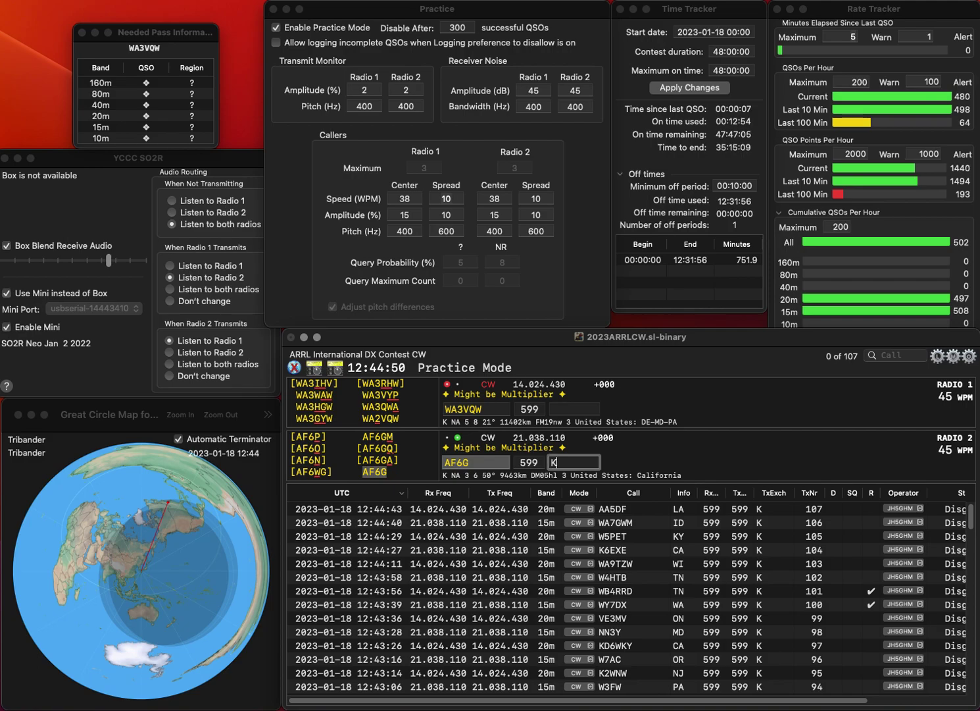
text(CA)
key(Return)
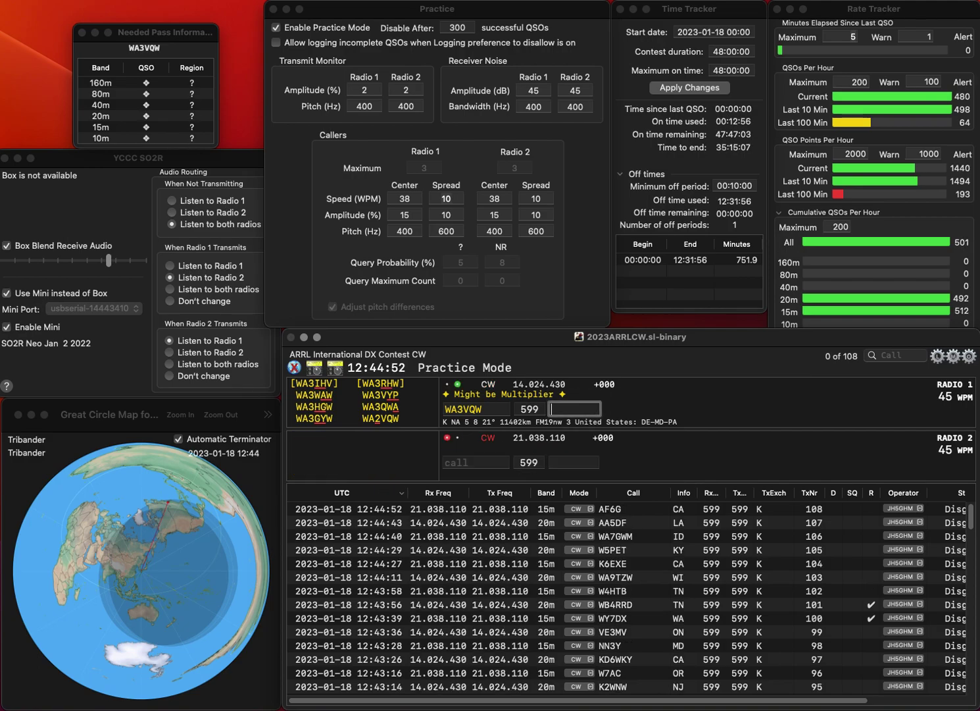
key(Delete)
text(2)
key(Return)
key(grave)
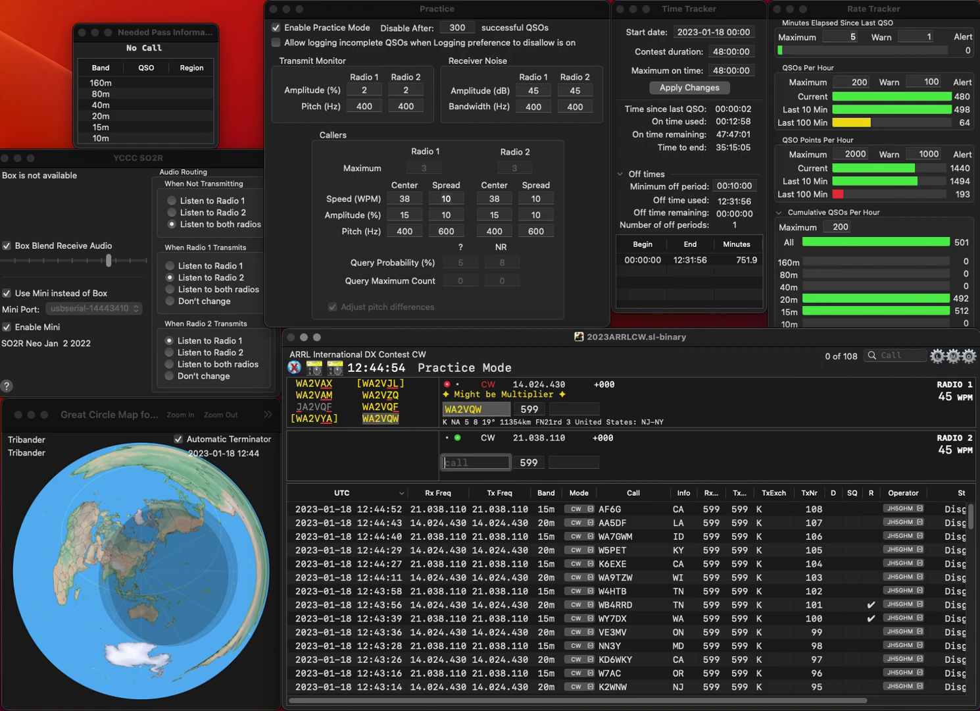
text(VA7ROH)
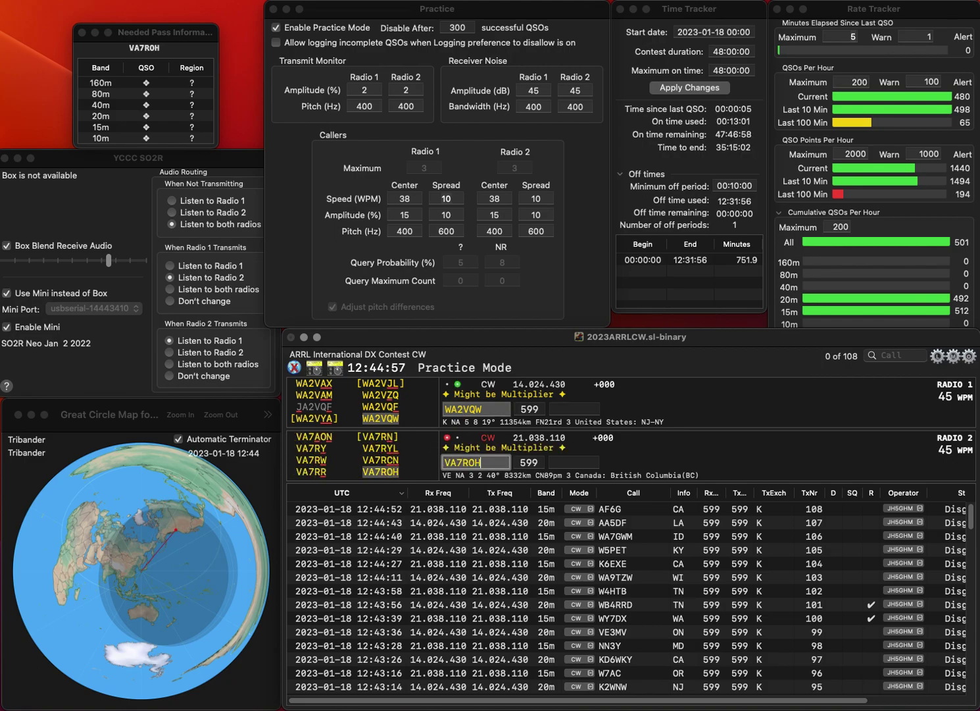
key(Return)
text(N)
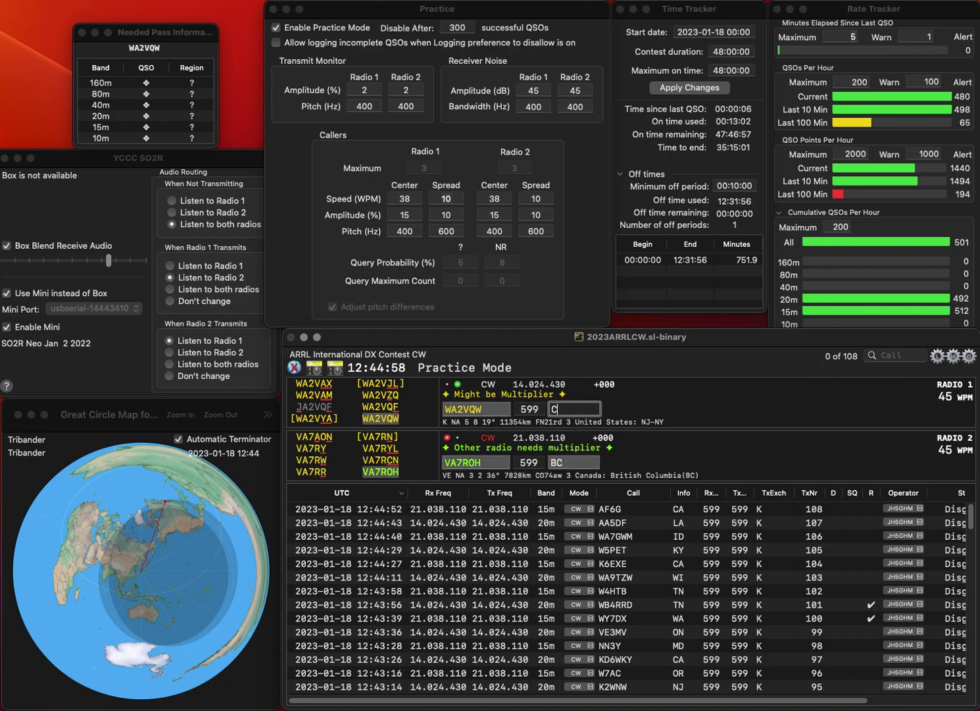
text(Y)
key(Return)
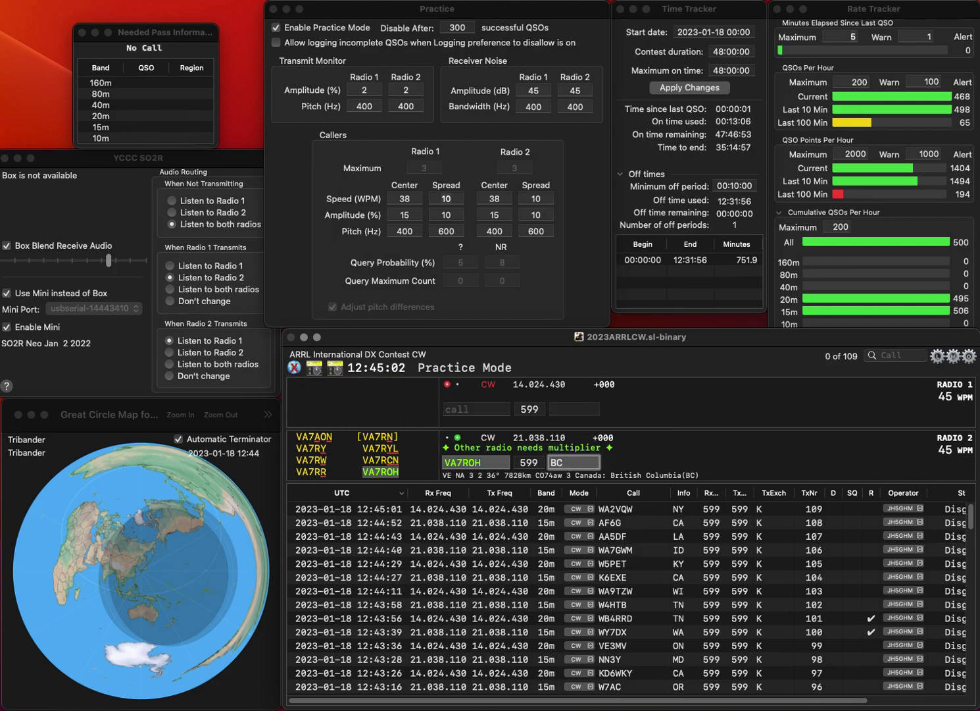
key(Return)
text(KW7A)
key(Return)
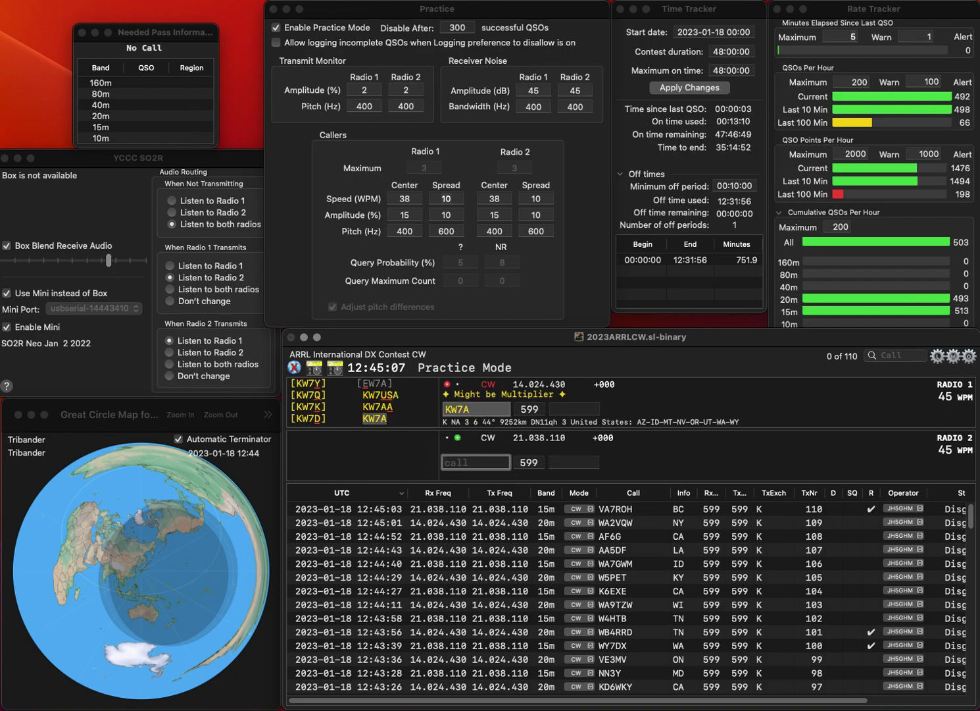
text(2KA)
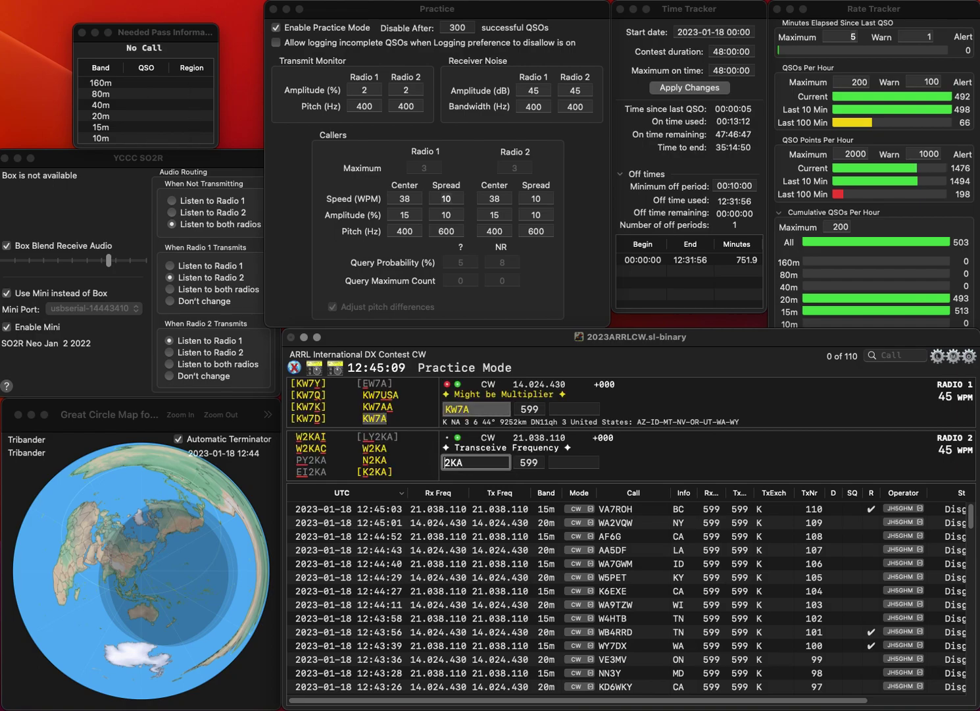
key(Home)
text(N)
key(Return)
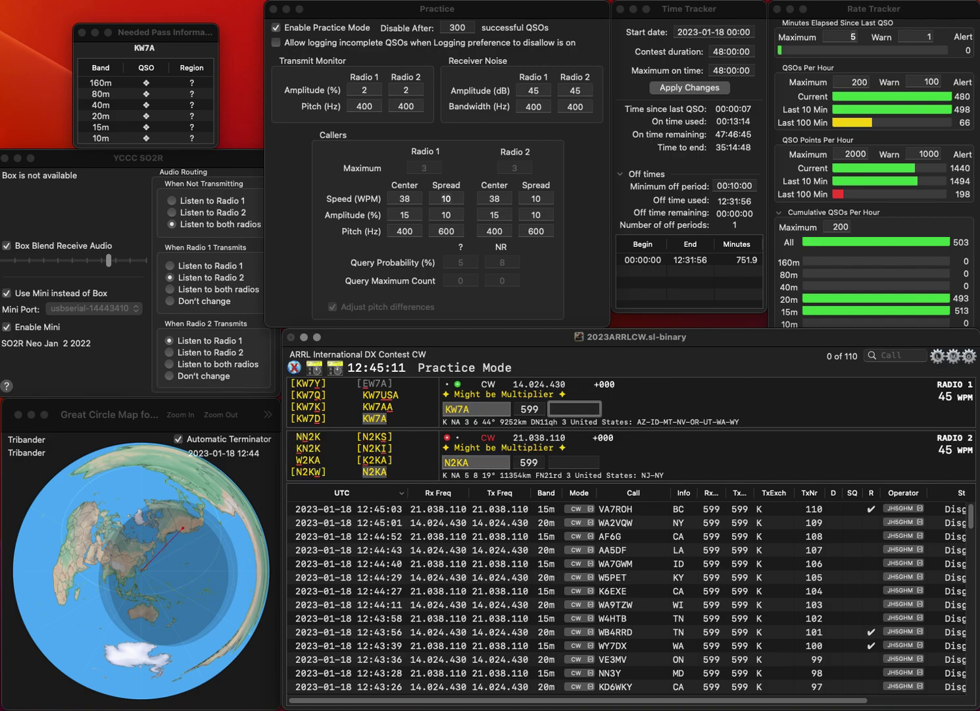
text(ID)
key(Return)
key(BackSpace)
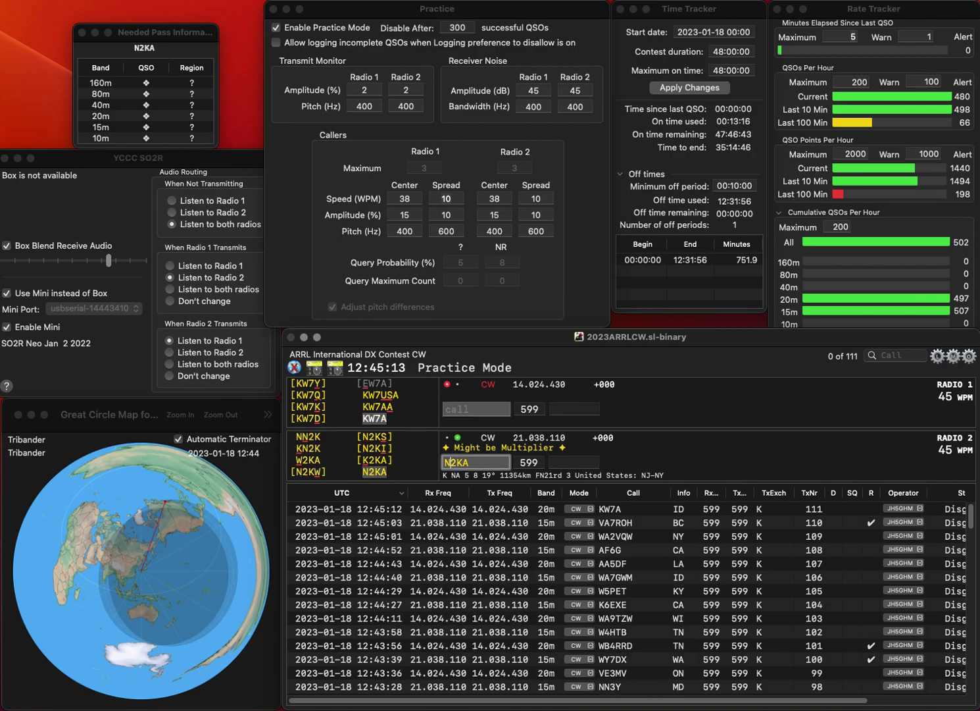
text(K)
key(Return)
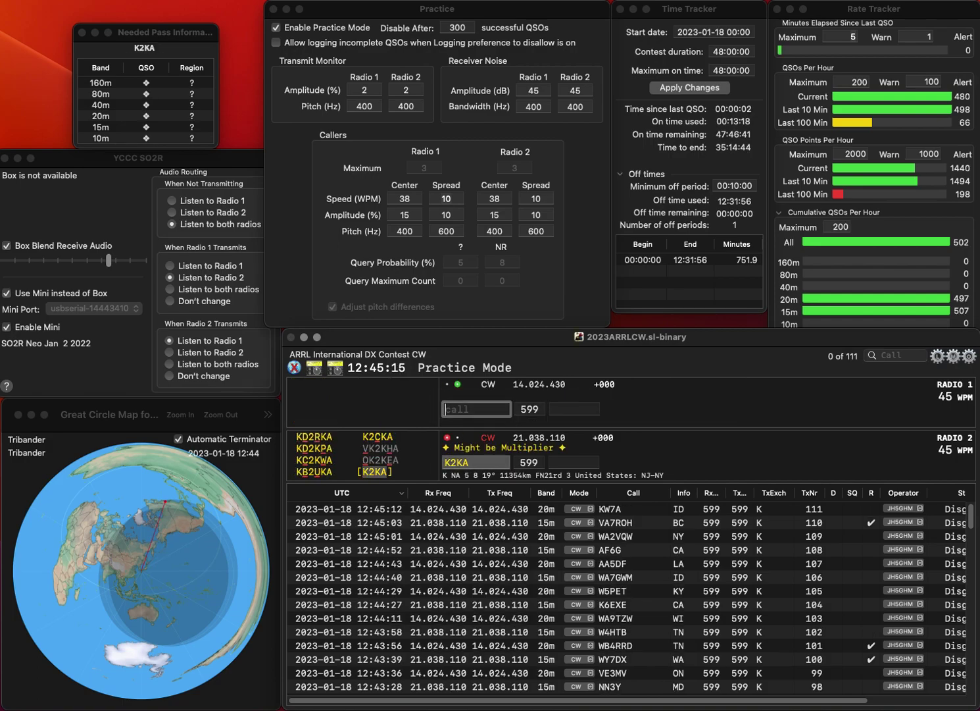
Step: Log K2KA (NJ) on 15m and W6AFA (CA) on 20m
text(W6AFA)
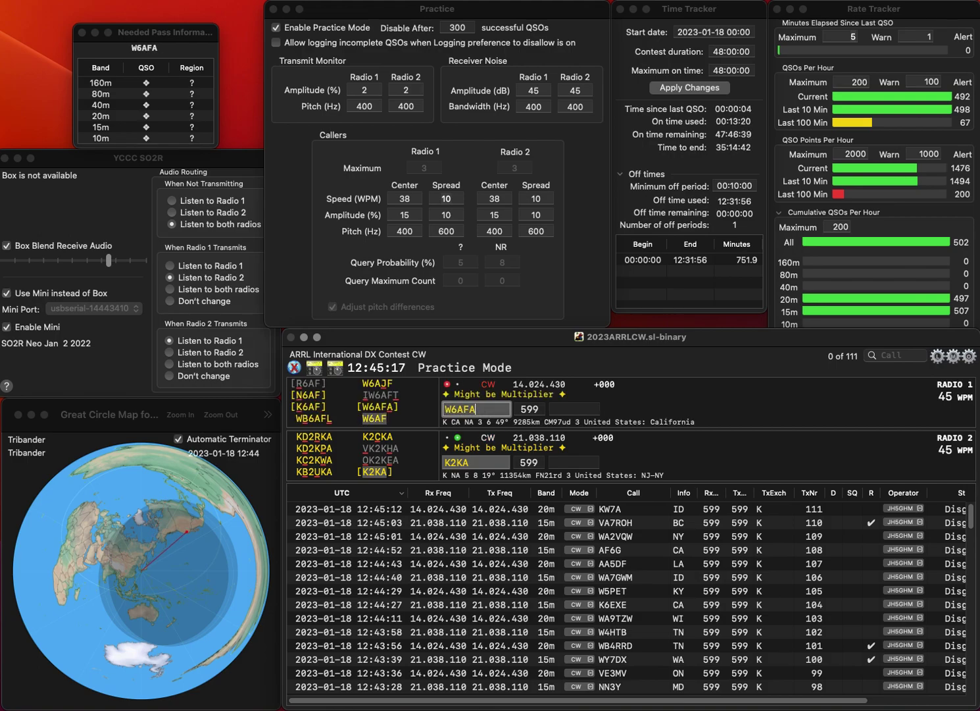
key(Return)
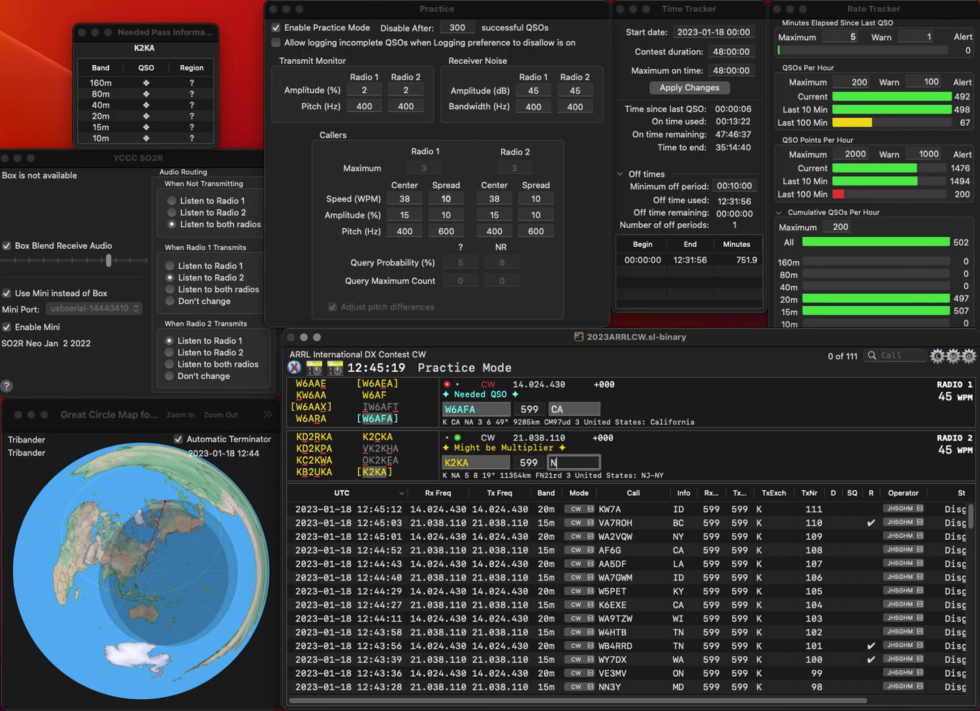
key(Return)
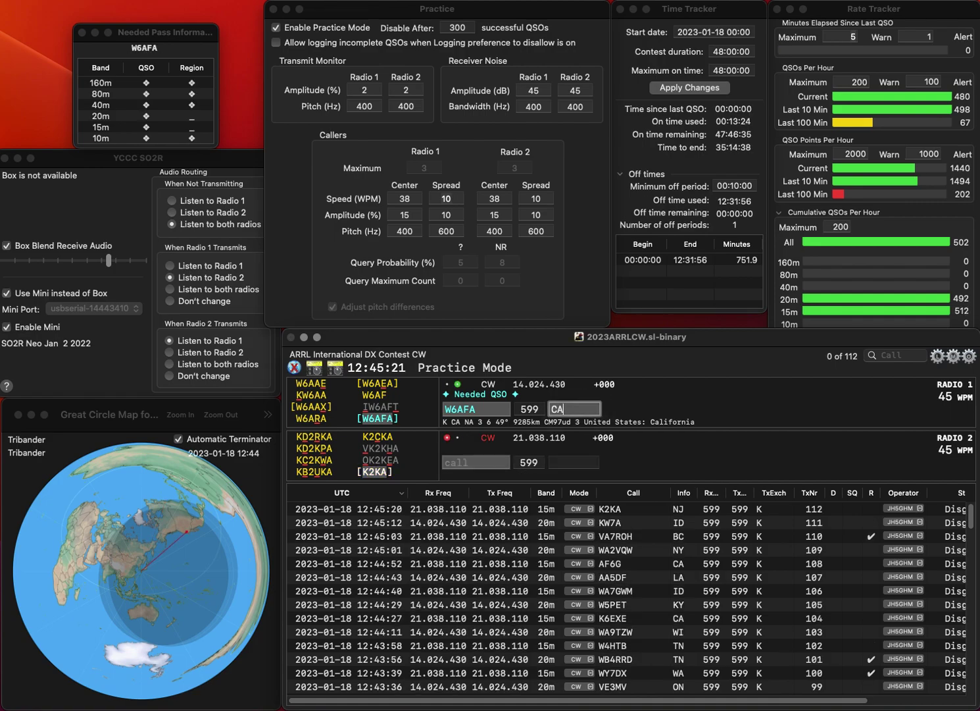
key(Return)
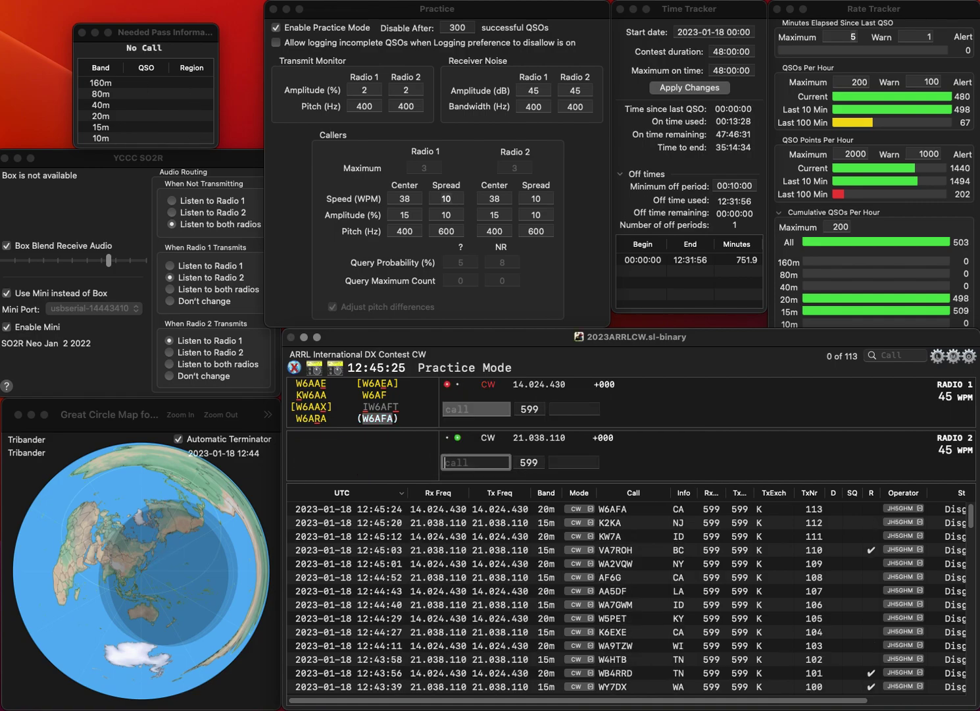
Step: Log a corrected 15m call with MD and KM5RF on 20m with TX
text(KW3S)
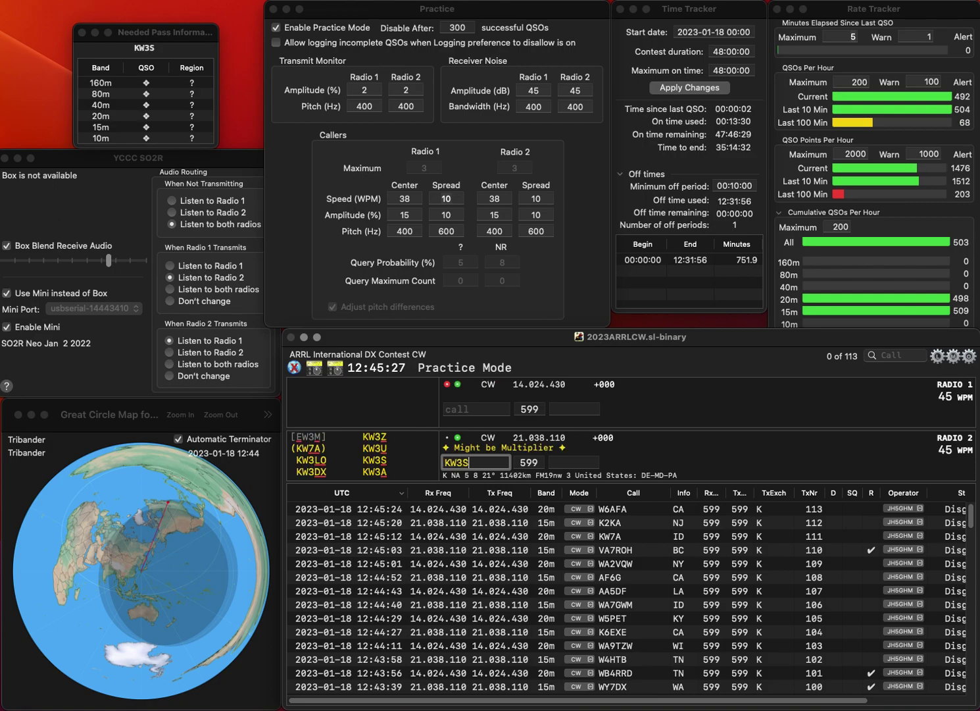
text(KV)
key(BackSpace)
key(BackSpace)
text(KK)
key(Return)
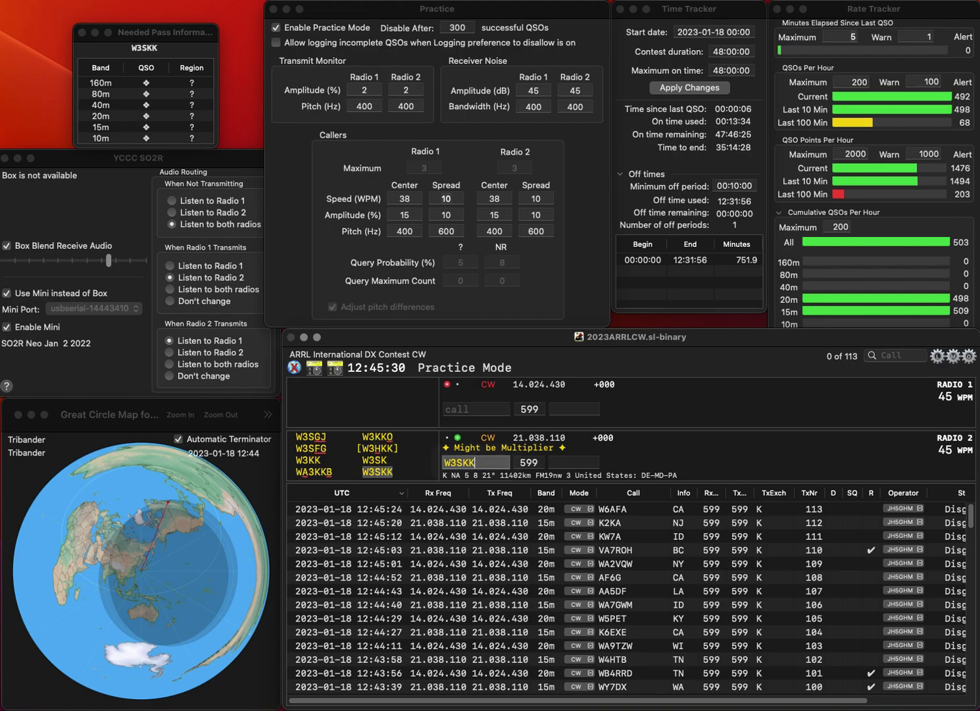
text(KM5RF)
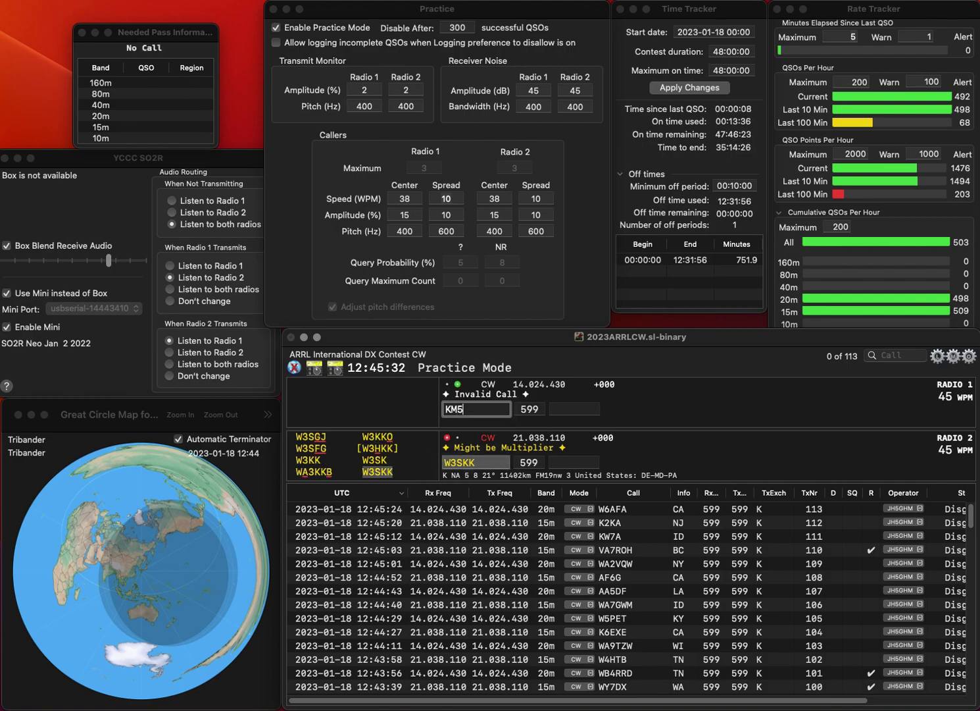
key(Return)
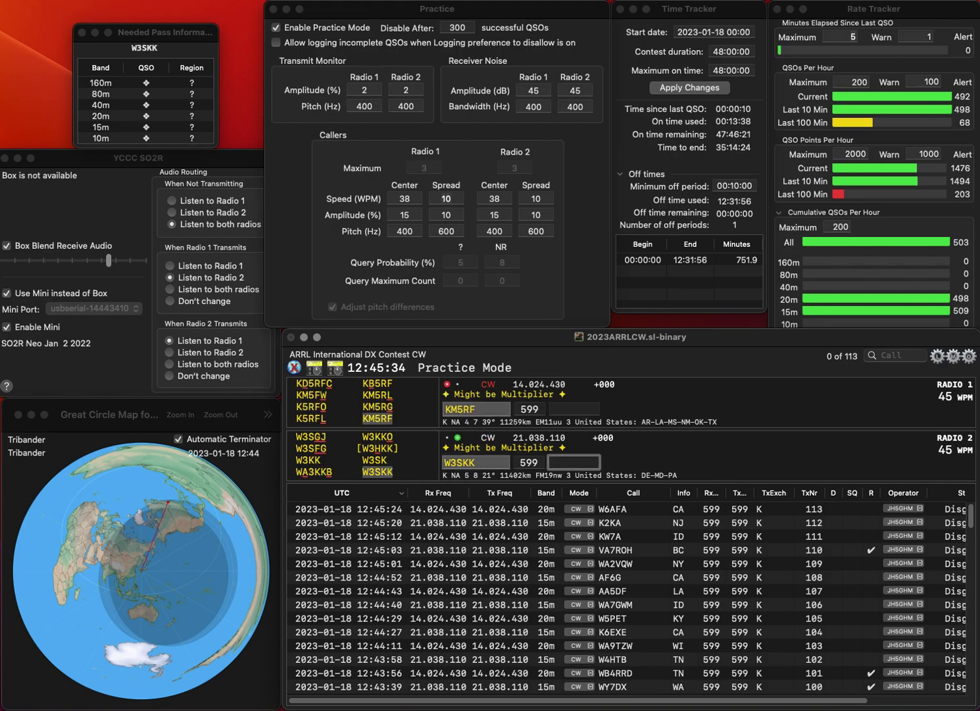
text(MD)
key(Return)
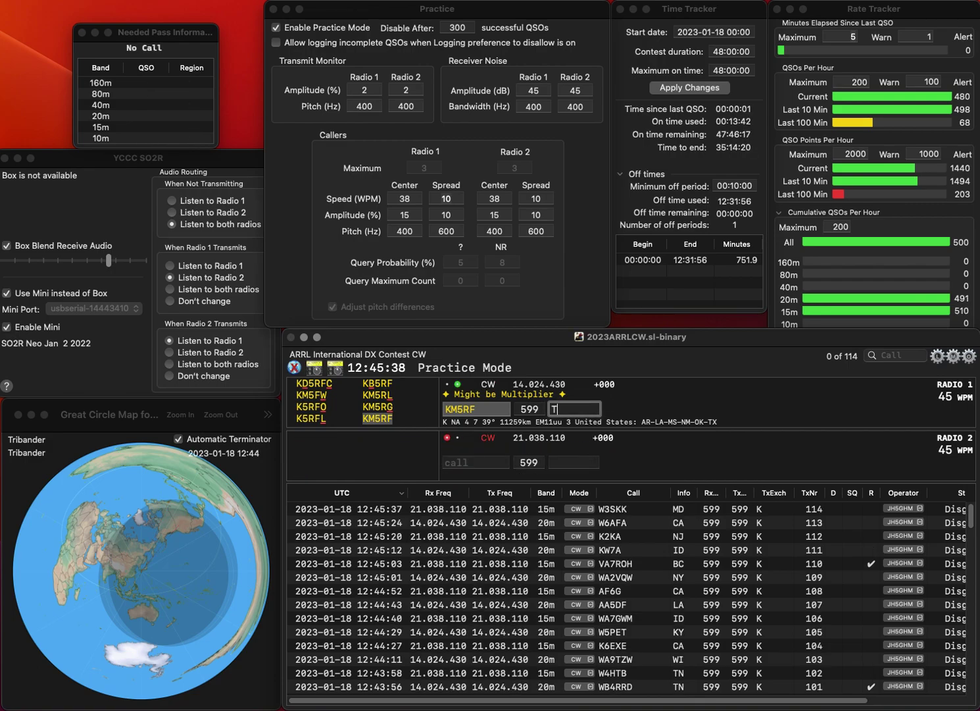
key(Return)
text(W5O)
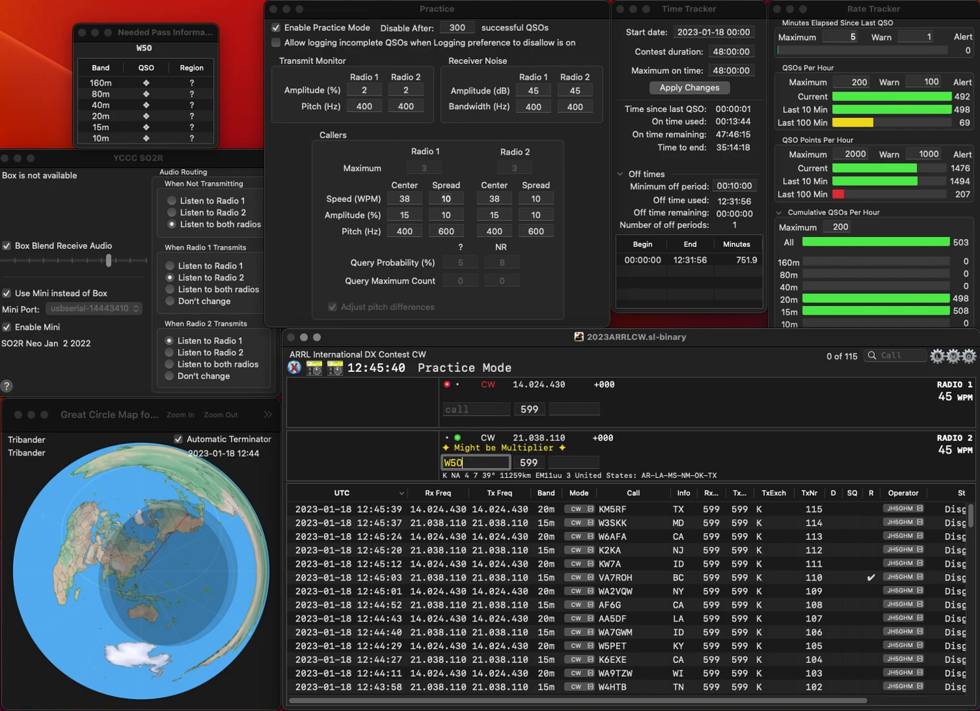
text(BM)
key(Return)
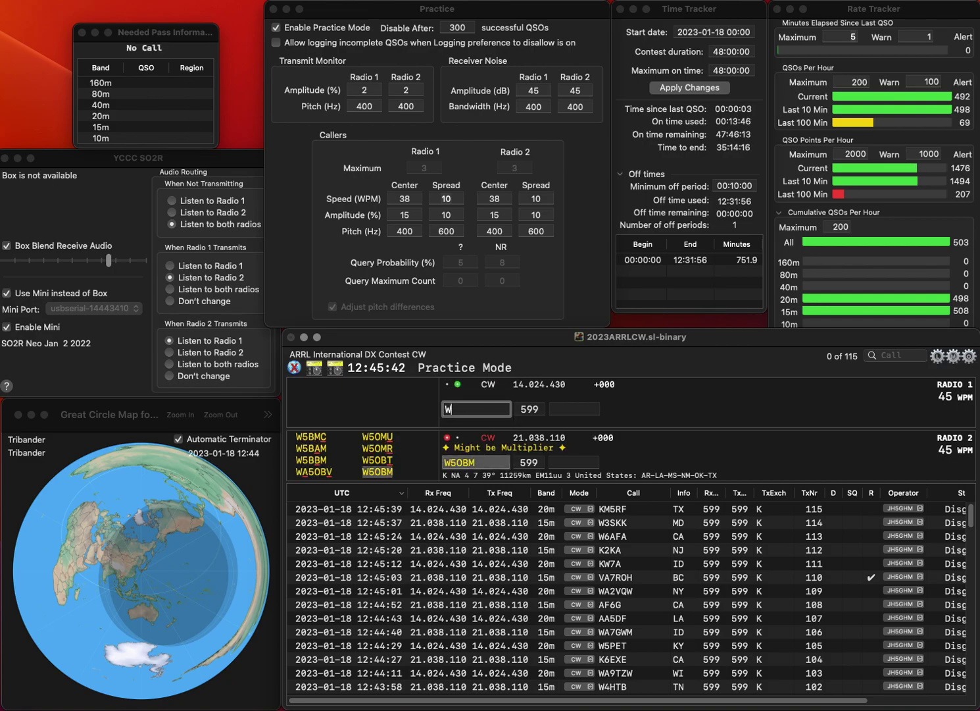
text(WB0SSC)
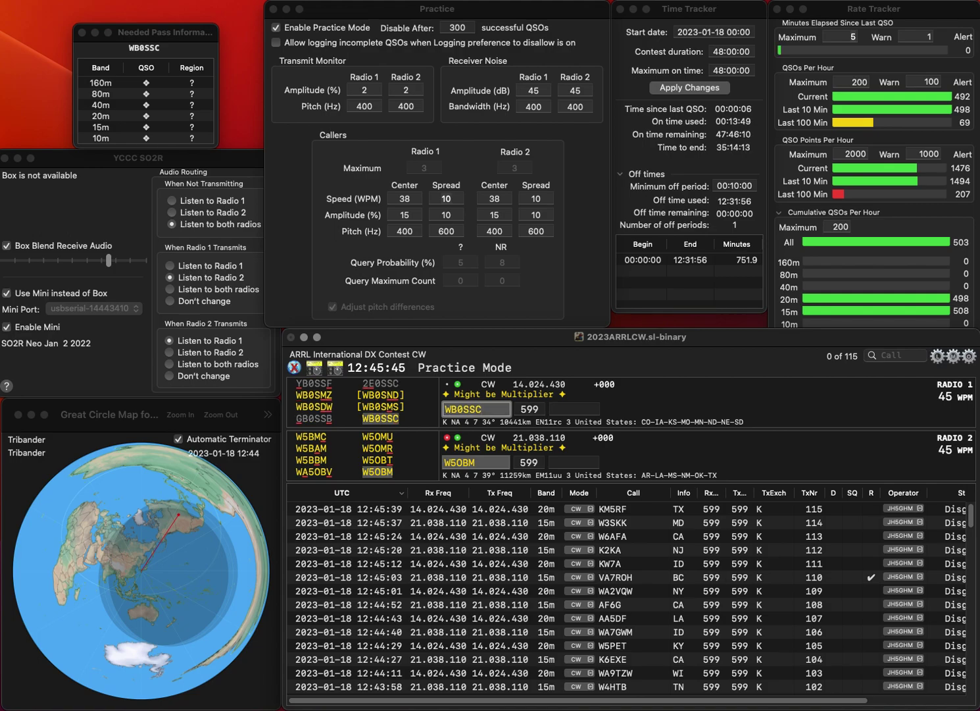
key(Return)
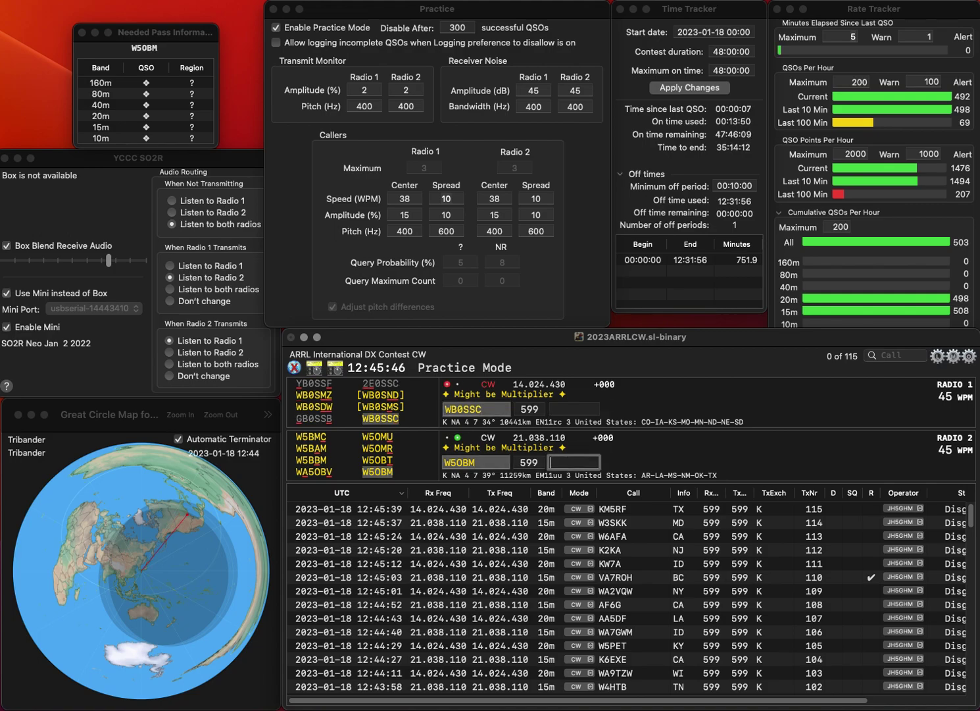
key(Return)
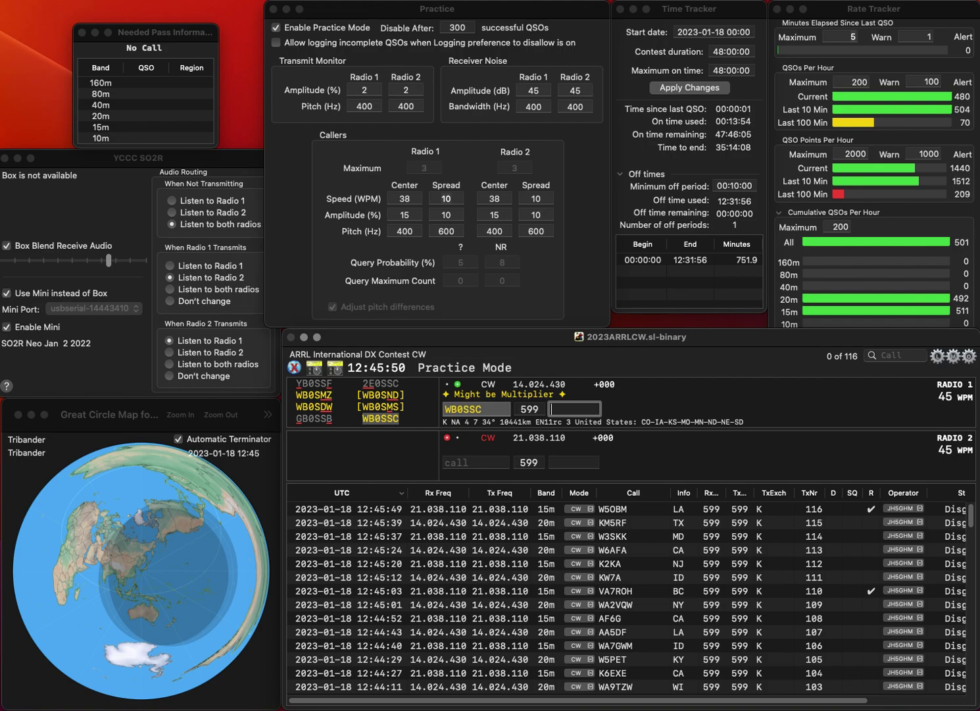
text(MO)
key(Return)
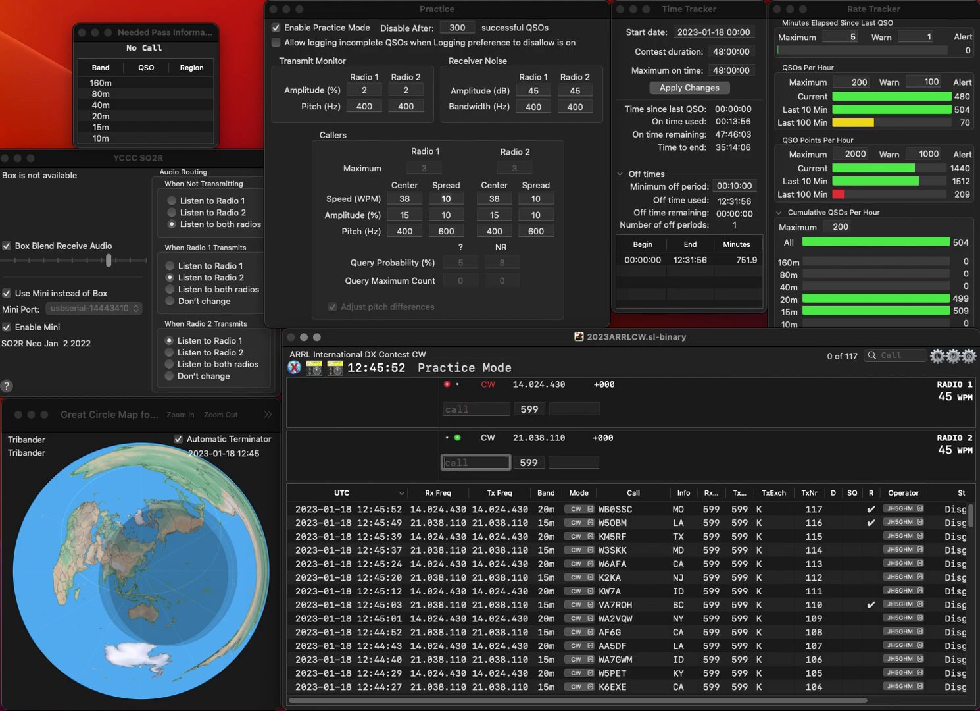
text(K8PVD)
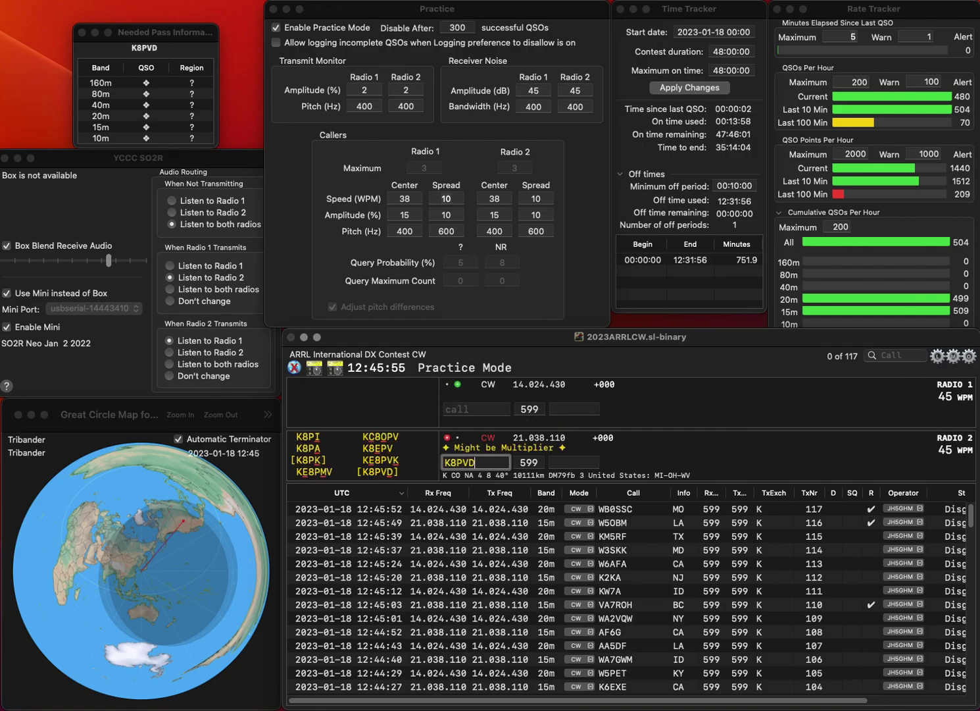
key(Return)
text(W0)
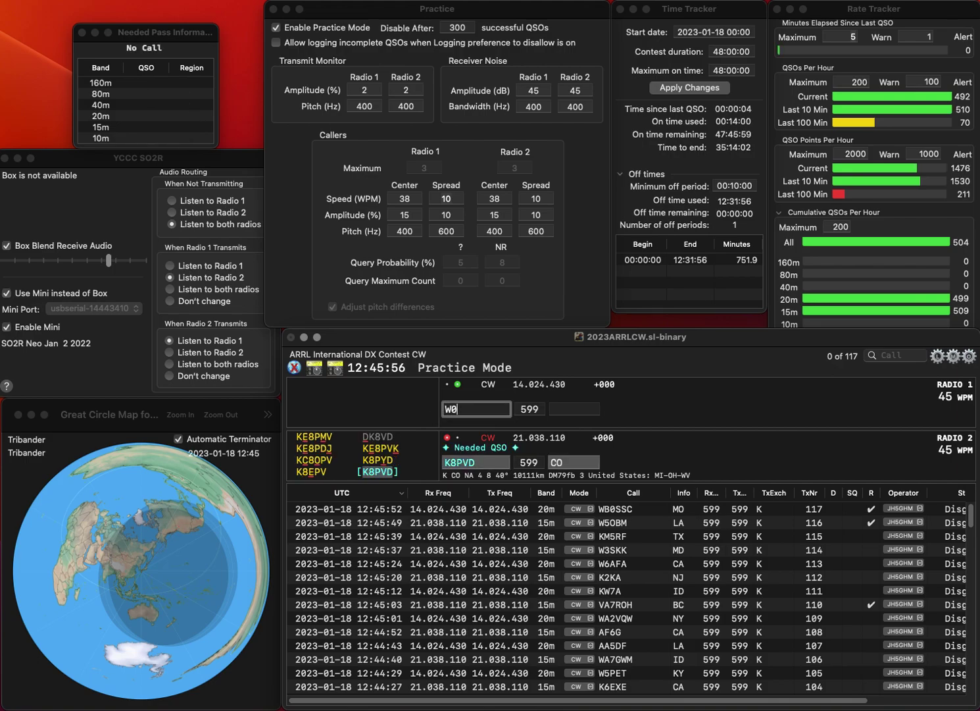
text(JV)
key(Return)
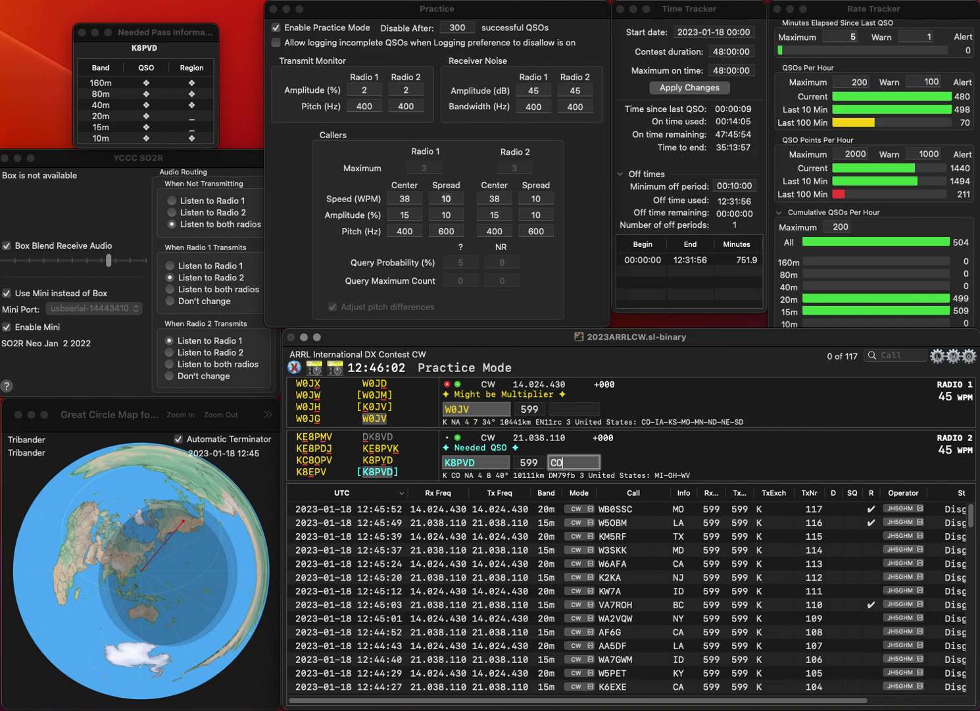
key(Return)
text(SD)
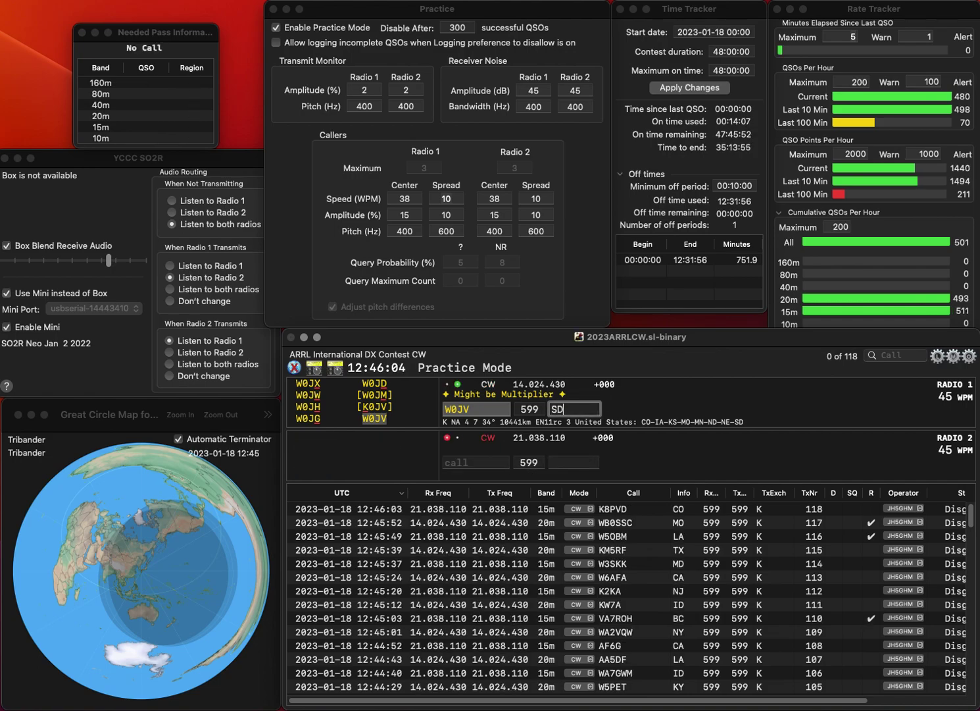
key(Return)
Step: Log WC3B on 15m with PA and KD9RMZ on 20m with WI
text(WC3B)
key(Return)
text(KD9RMZ)
key(Return)
key(space)
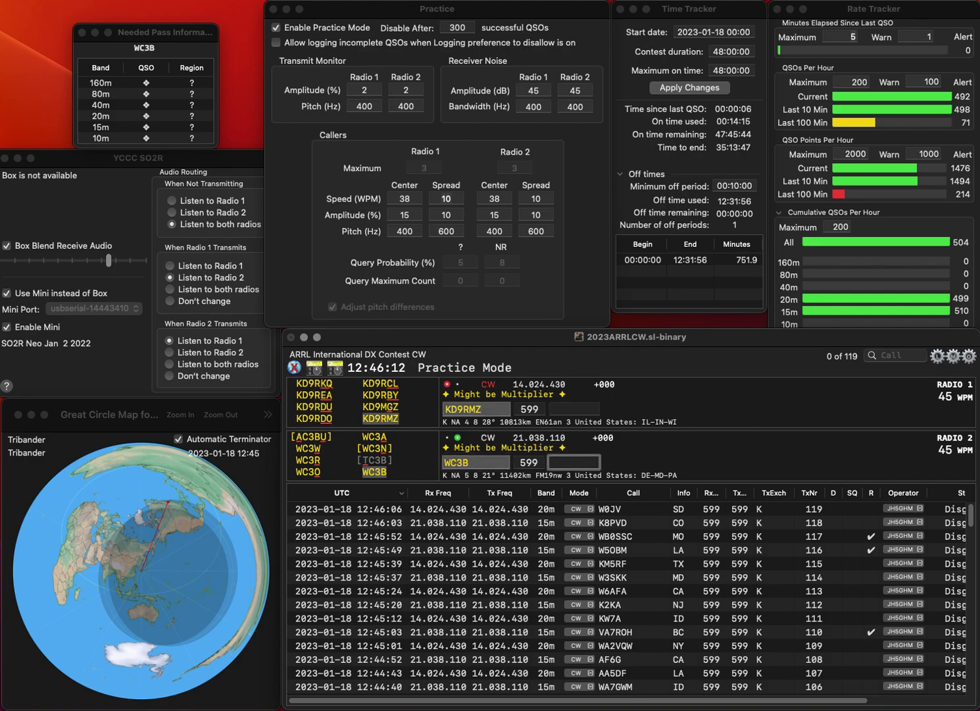
key(Return)
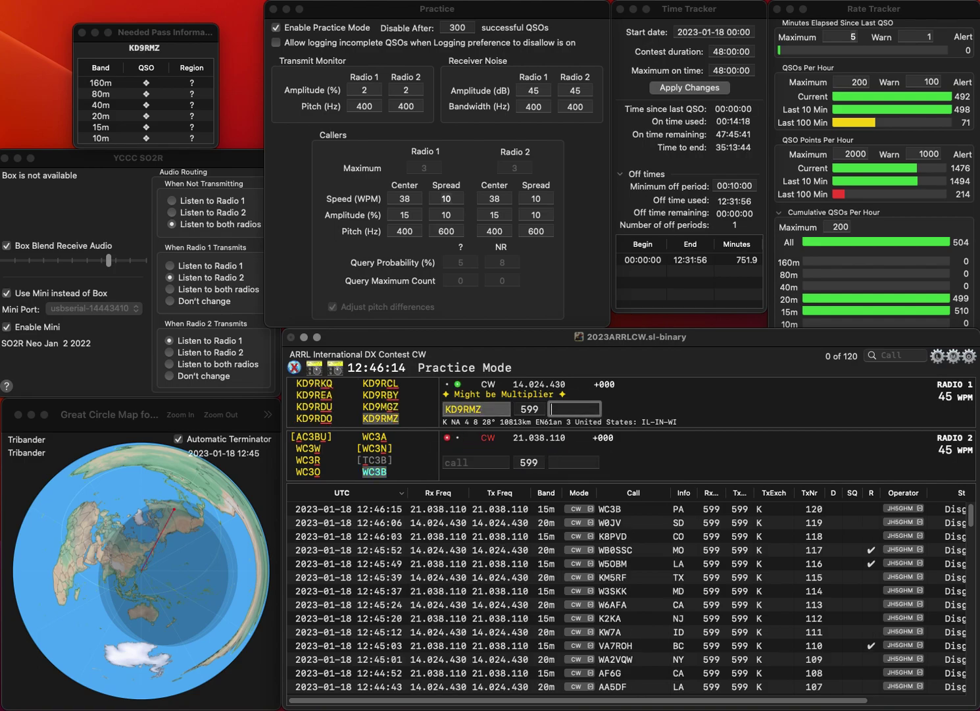
text(W)
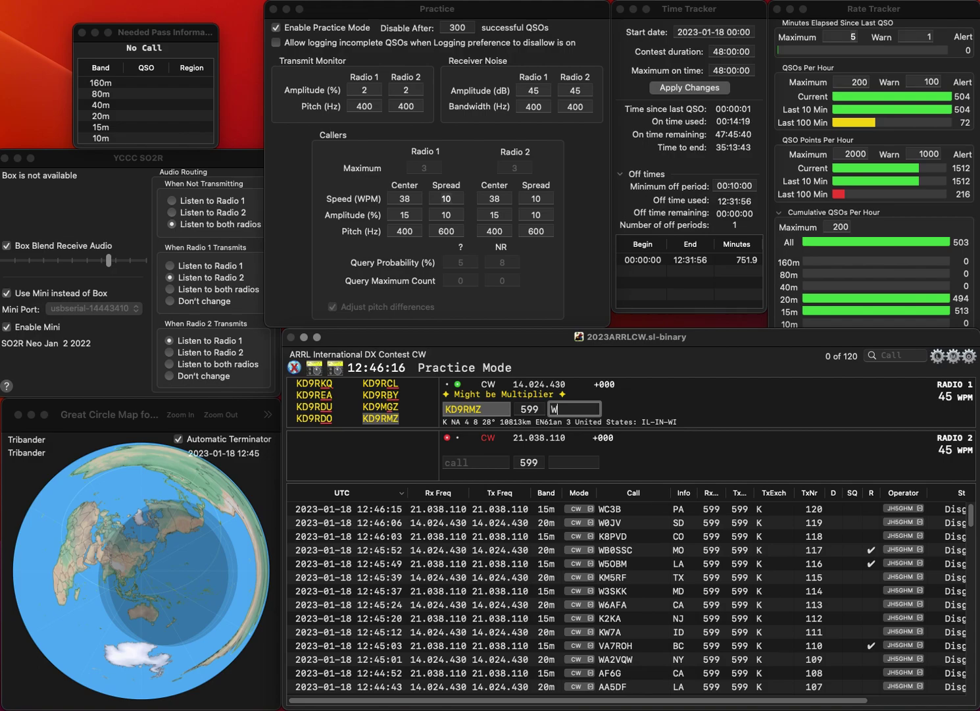
text(I)
key(Return)
Step: Log K5FRS on 15m with AR and W8MSK on 20m with MI
text(K5)
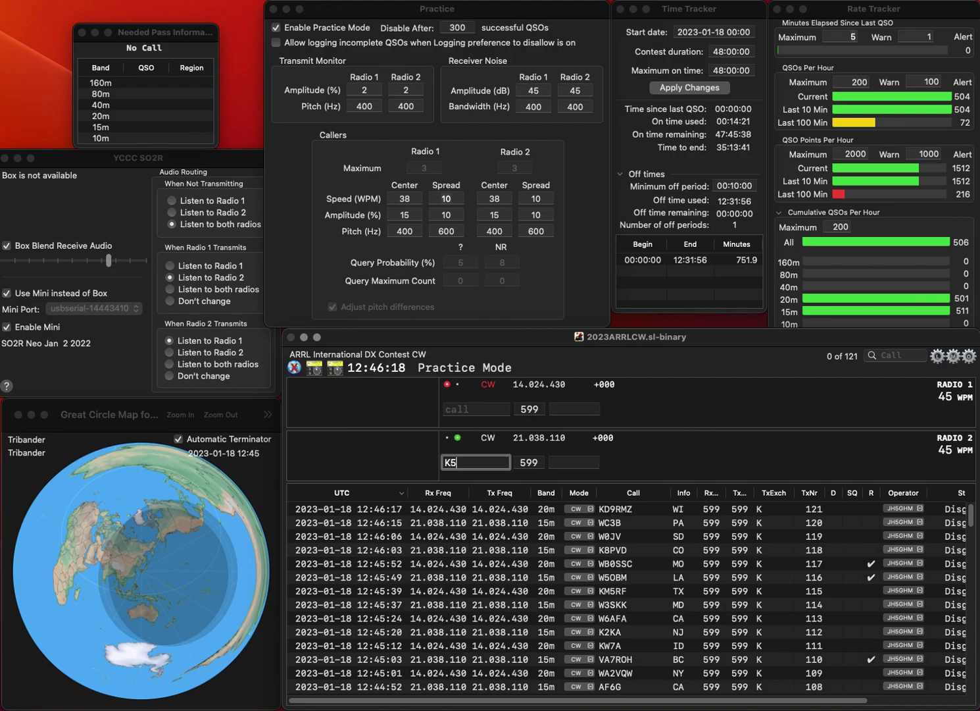
text(FRS)
key(Return)
text(W8MSK)
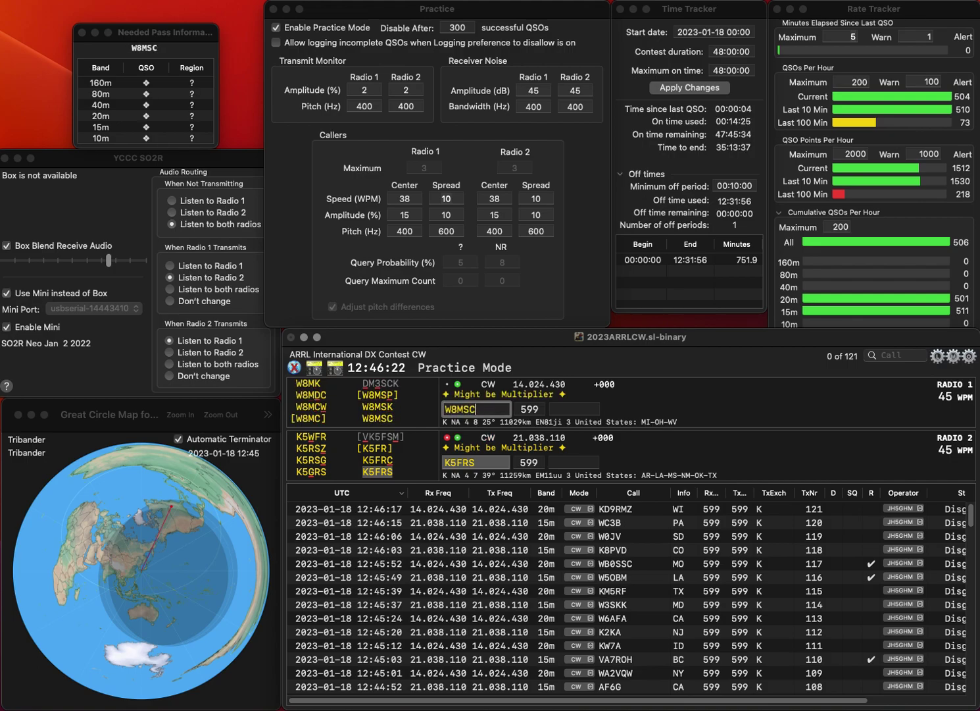
key(Return)
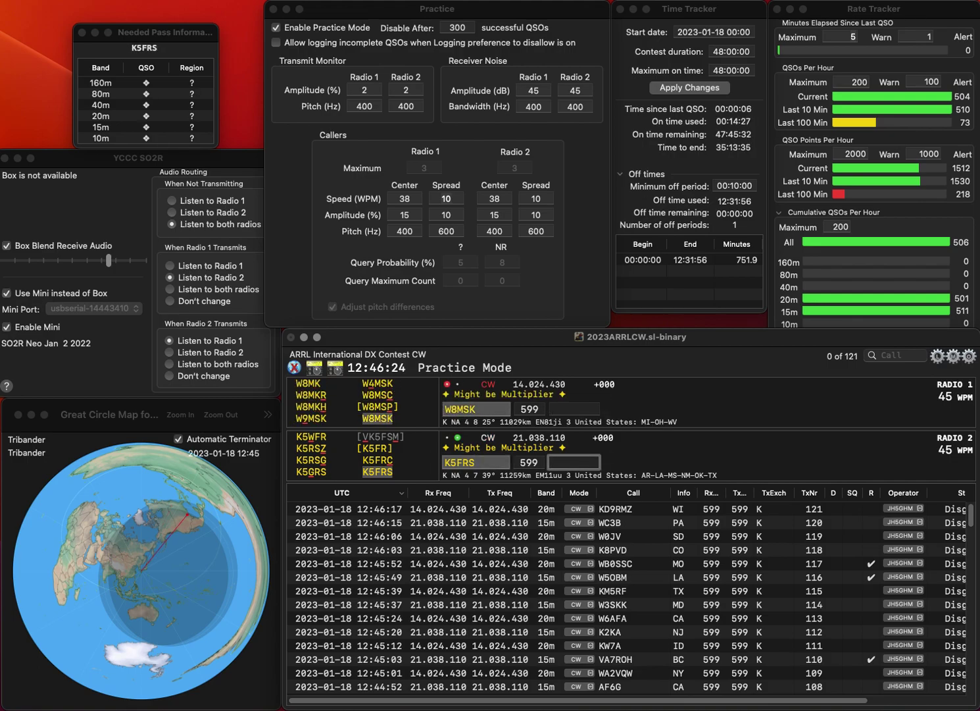
key(Return)
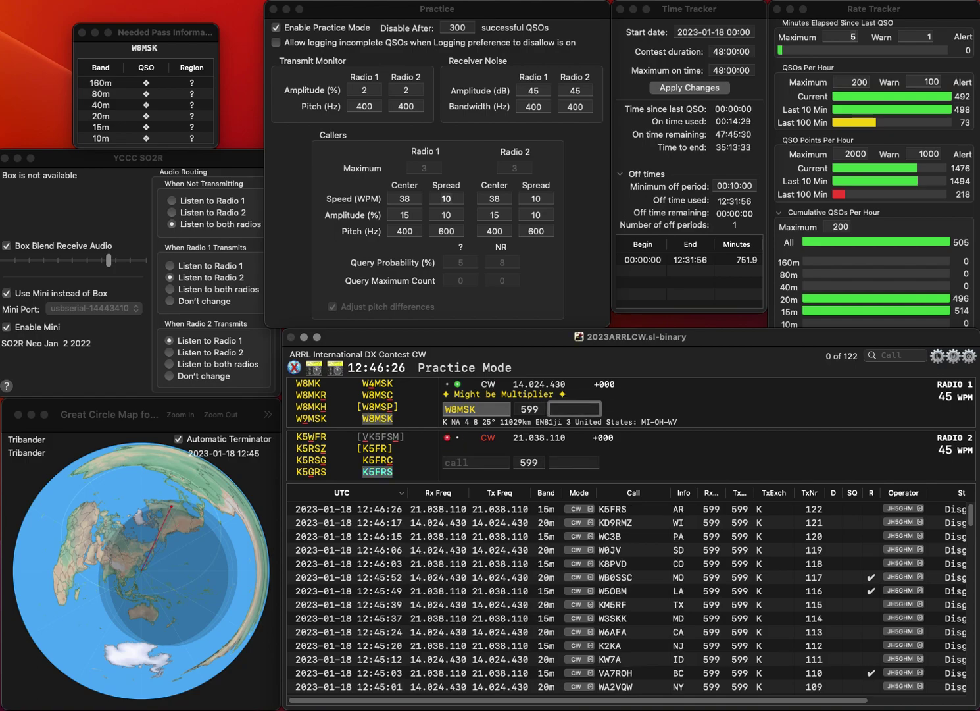
key(Return)
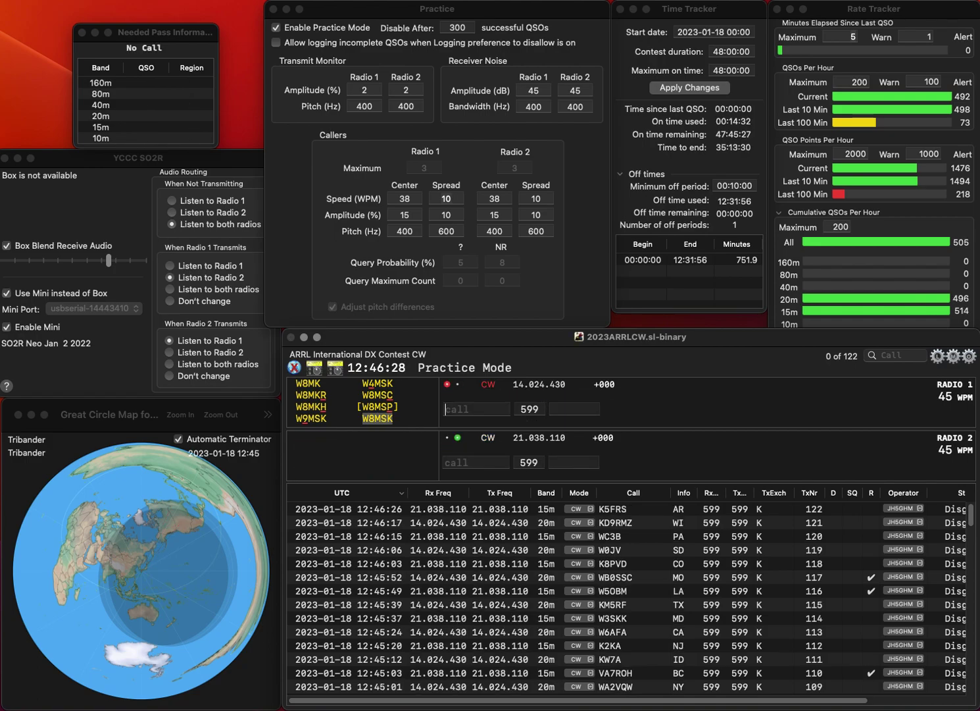
Step: Correct the call to KZ3L and log it on 15m with MD, then log KF5UYI with MS
text(K7)
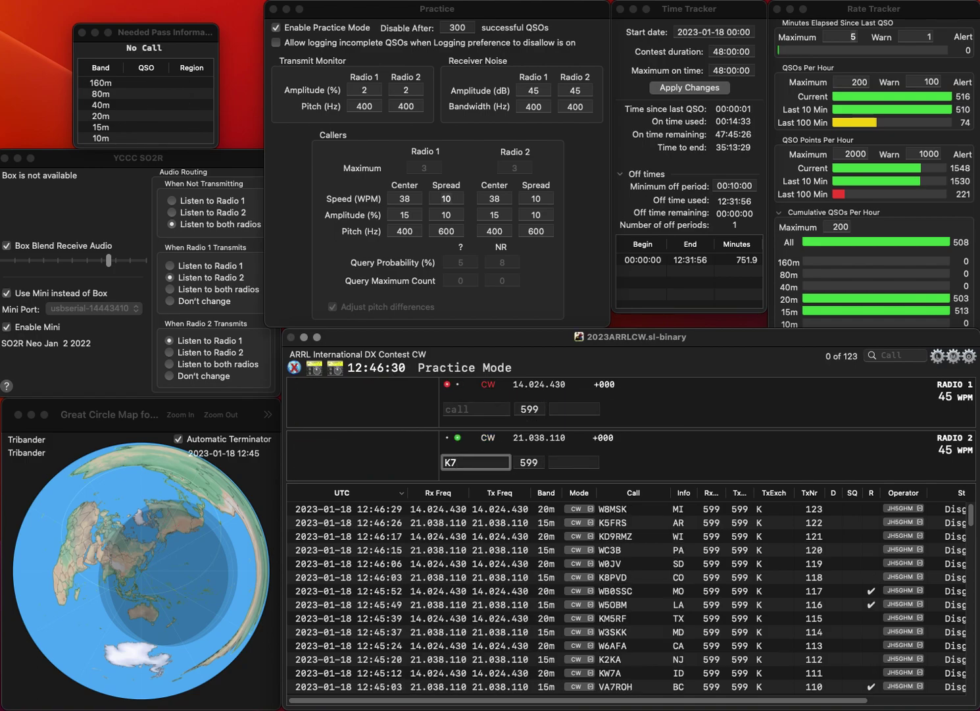
text(L)
key(BackSpace)
text(Z3)
key(Return)
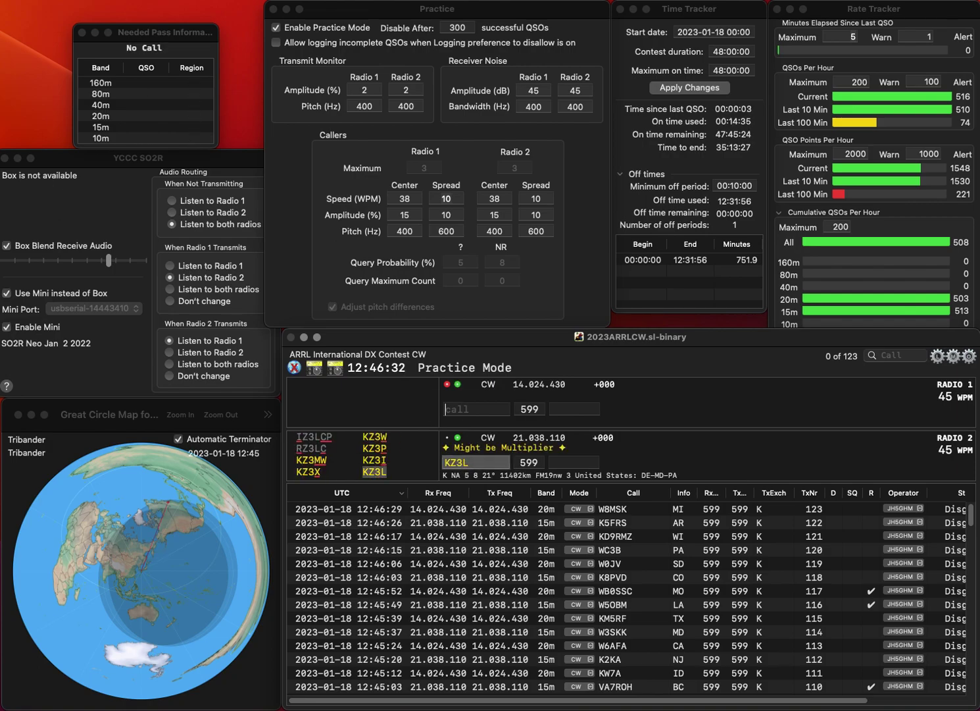
text(KF5UYI)
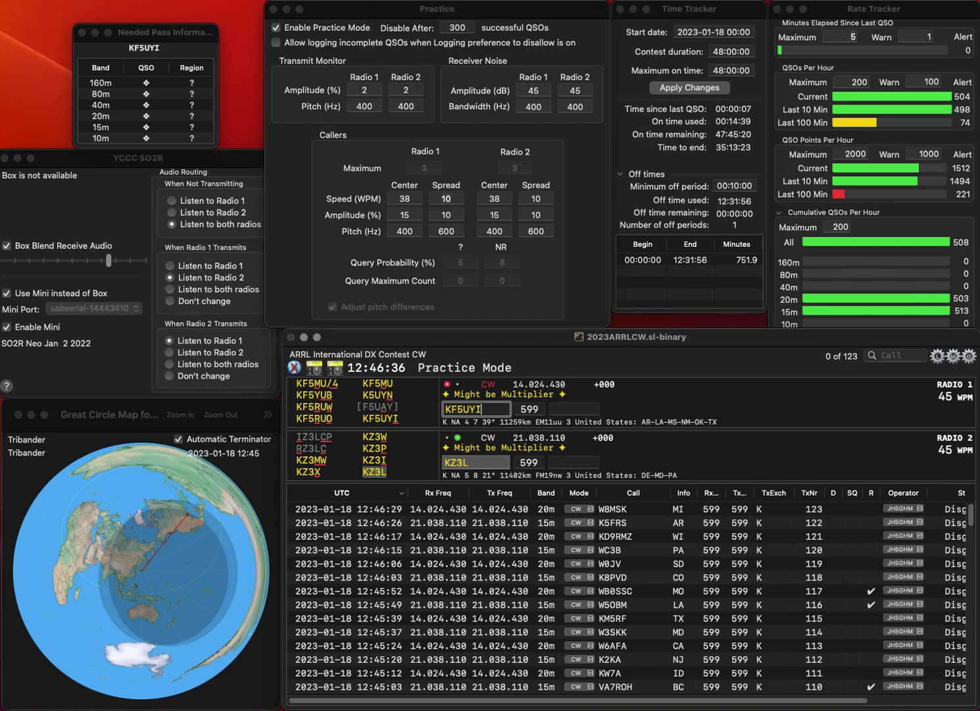
key(Return)
text(MD)
key(Return)
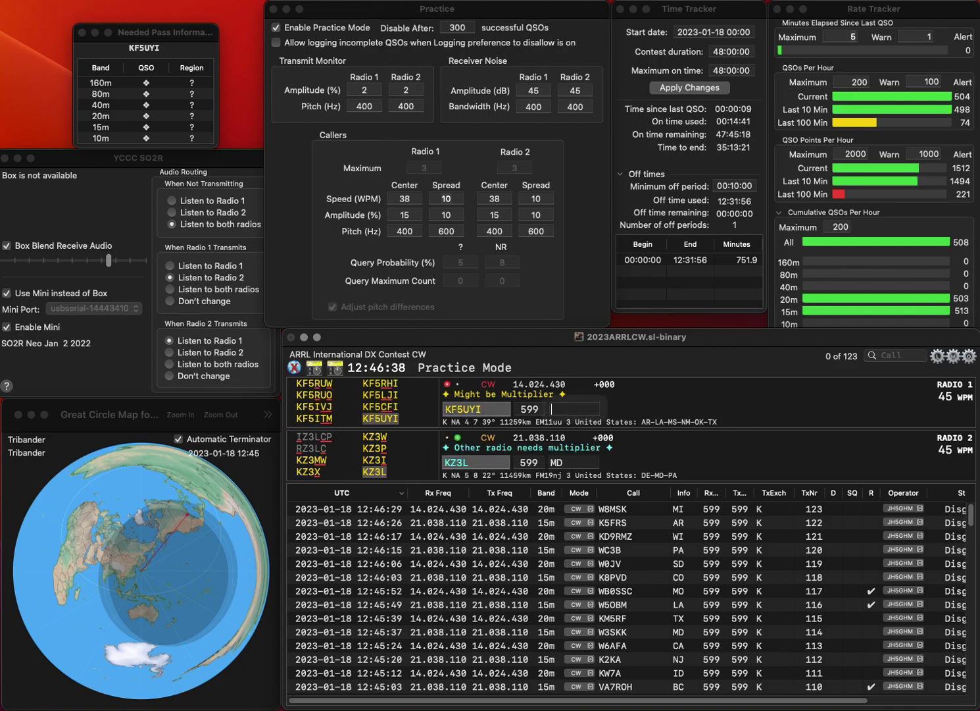
key(Return)
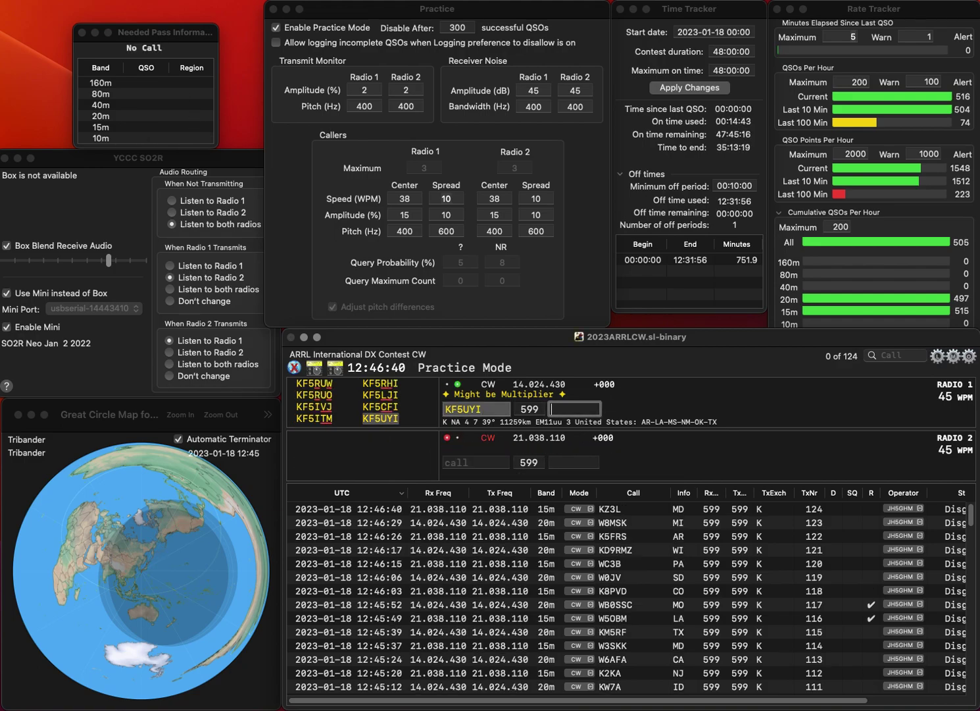
text(MS)
key(Return)
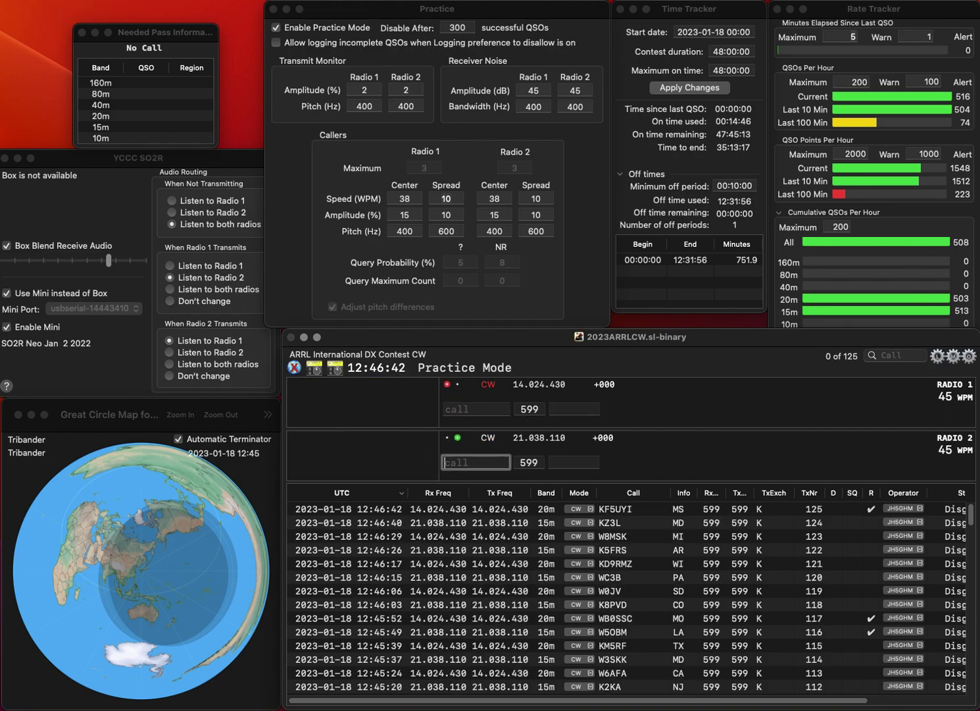
text(K8)
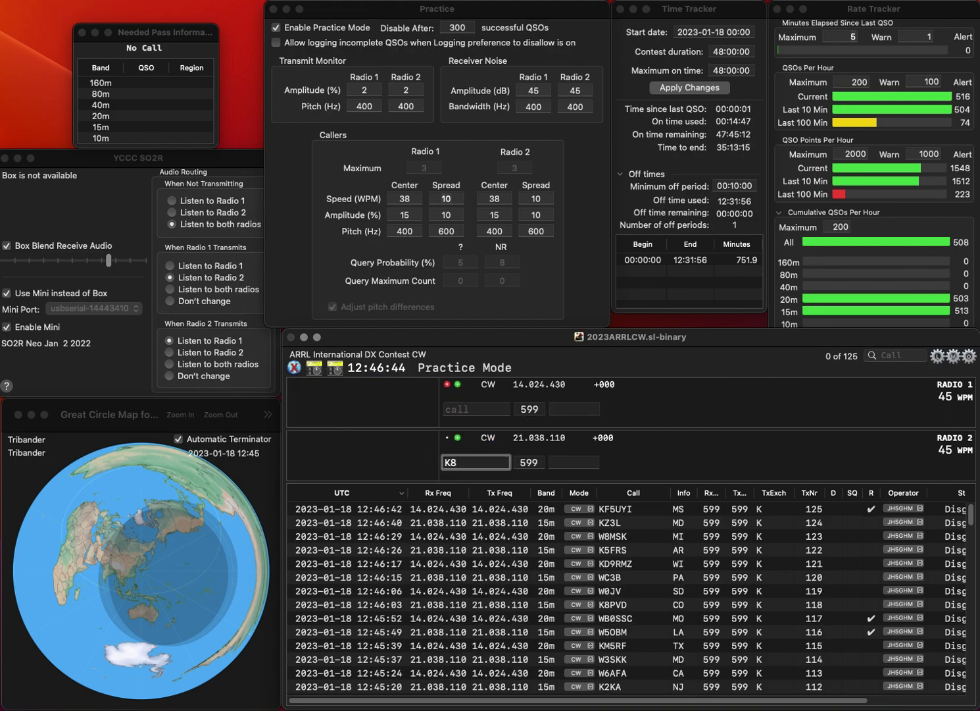
text(R)
key(Return)
text(N3T)
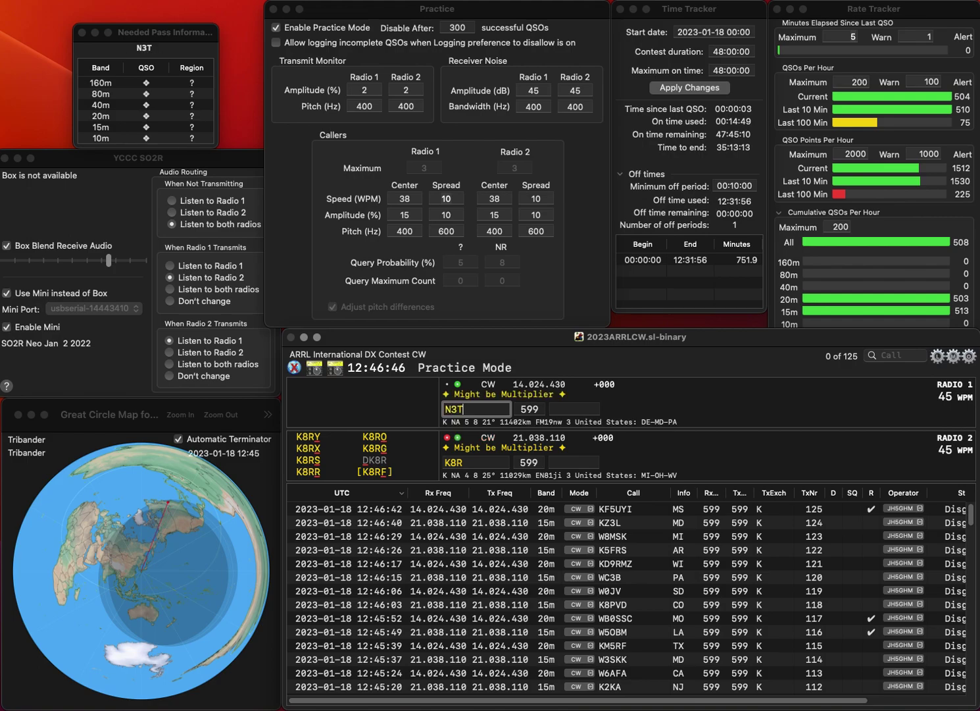
text(CE)
key(Return)
key(BackSpace)
text(DJR)
key(Return)
key(Left)
key(Left)
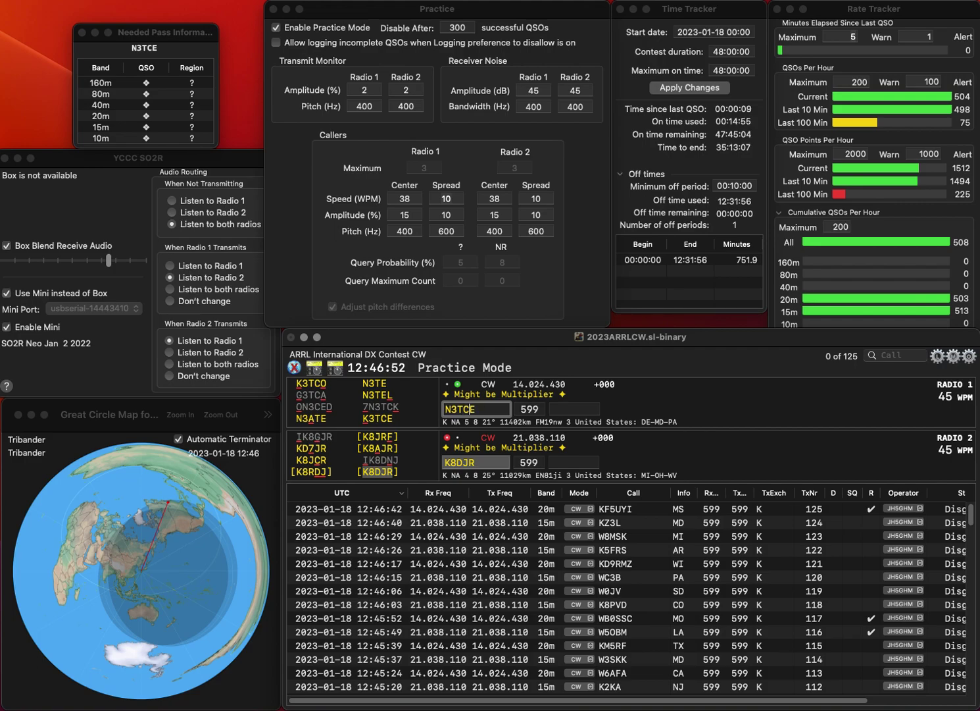
key(Return)
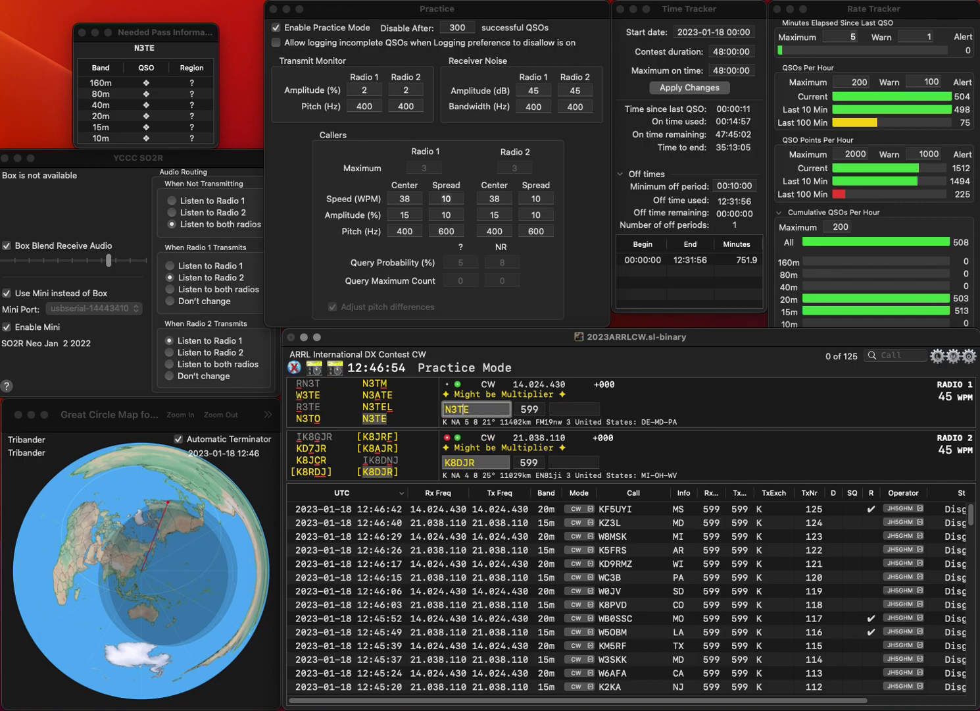
text(C)
key(Left)
key(Left)
key(Left)
key(BackSpace)
text(K)
key(Return)
text(O)
key(BackSpace)
key(space)
text(OH)
key(Return)
key(Return)
text(M)
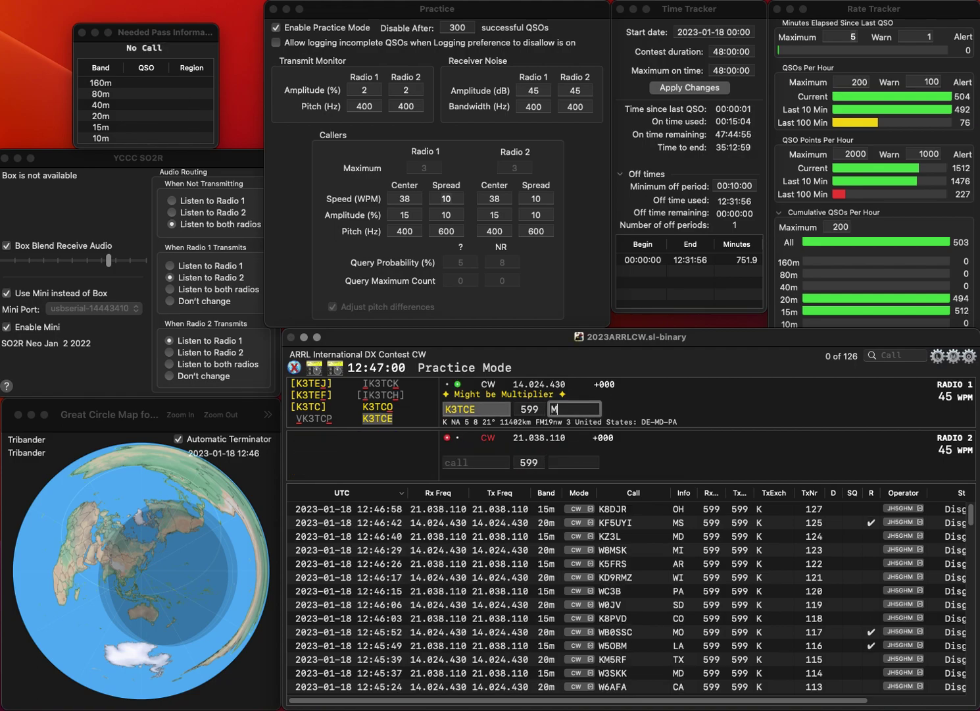
text(D)
key(Return)
text(KM4AC)
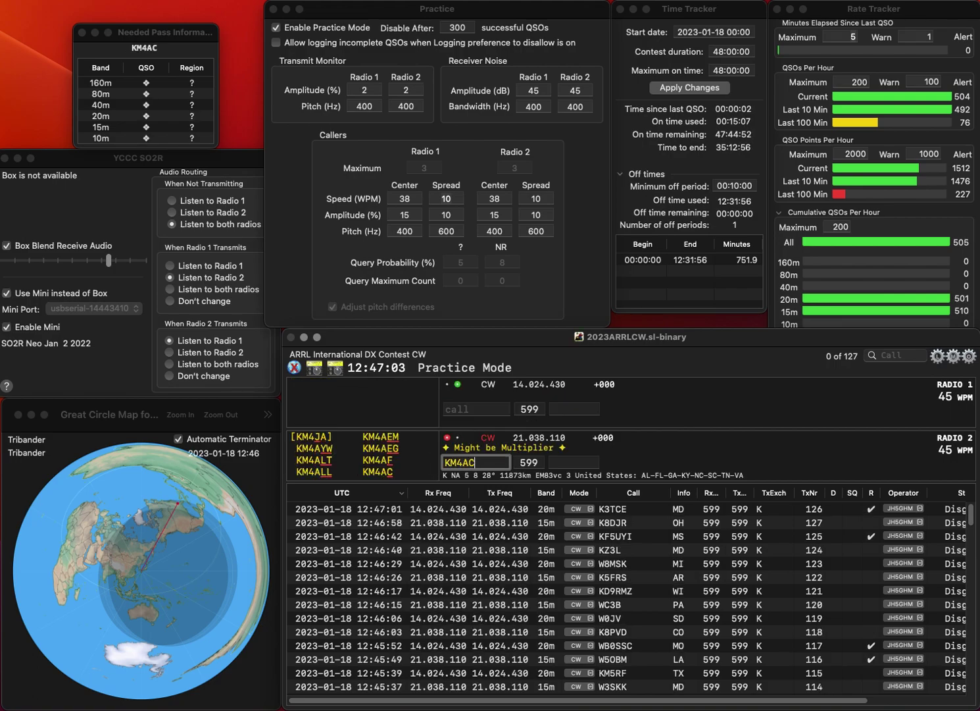
key(Return)
text(N3FAA)
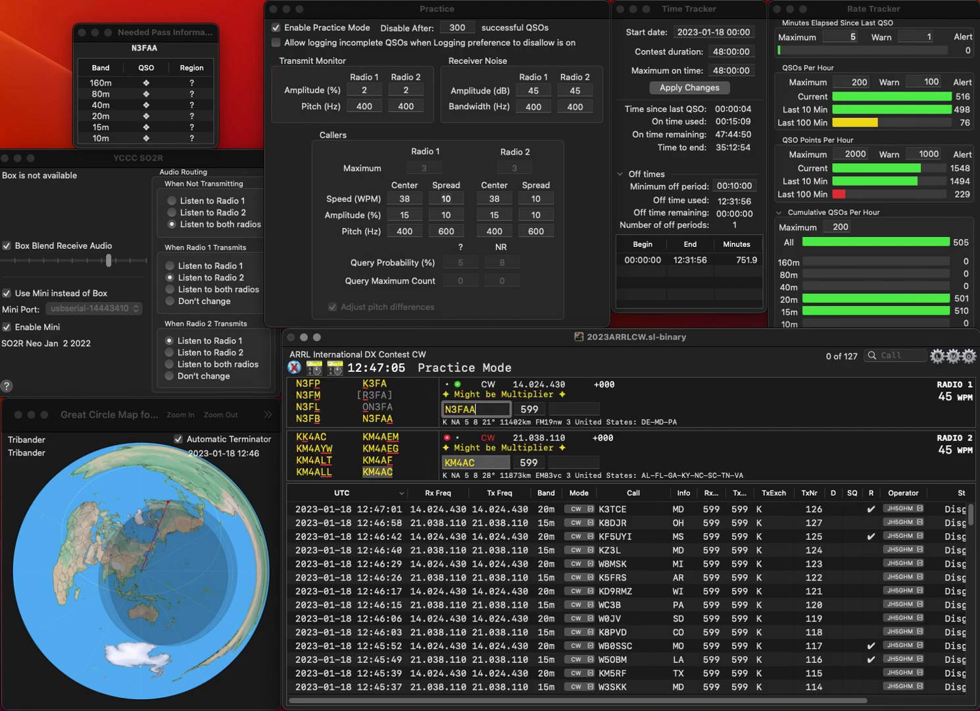
key(Return)
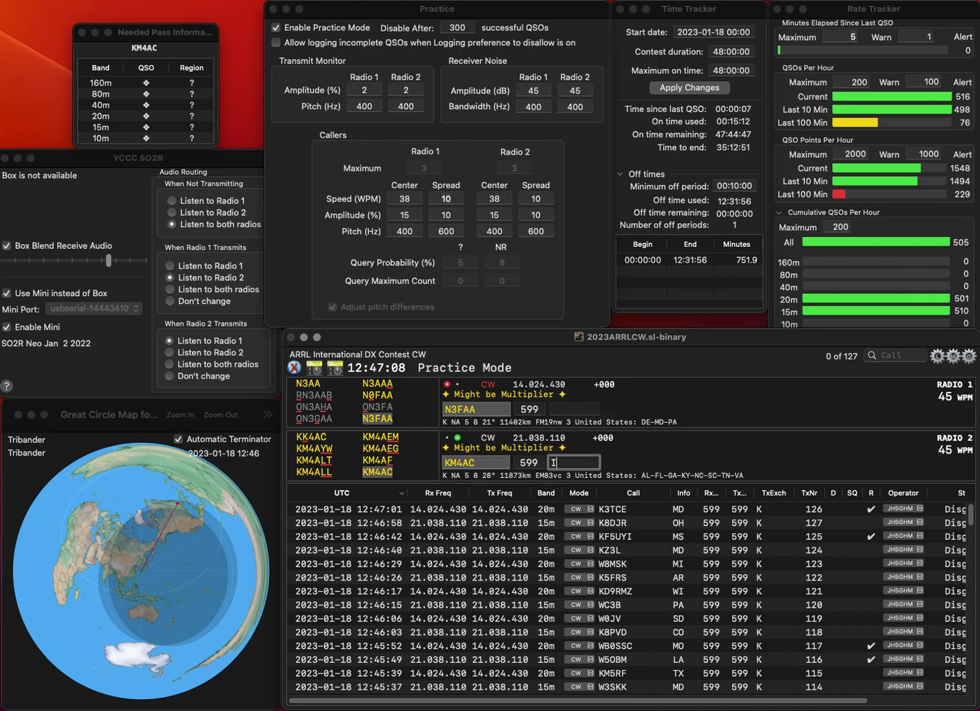
key(Return)
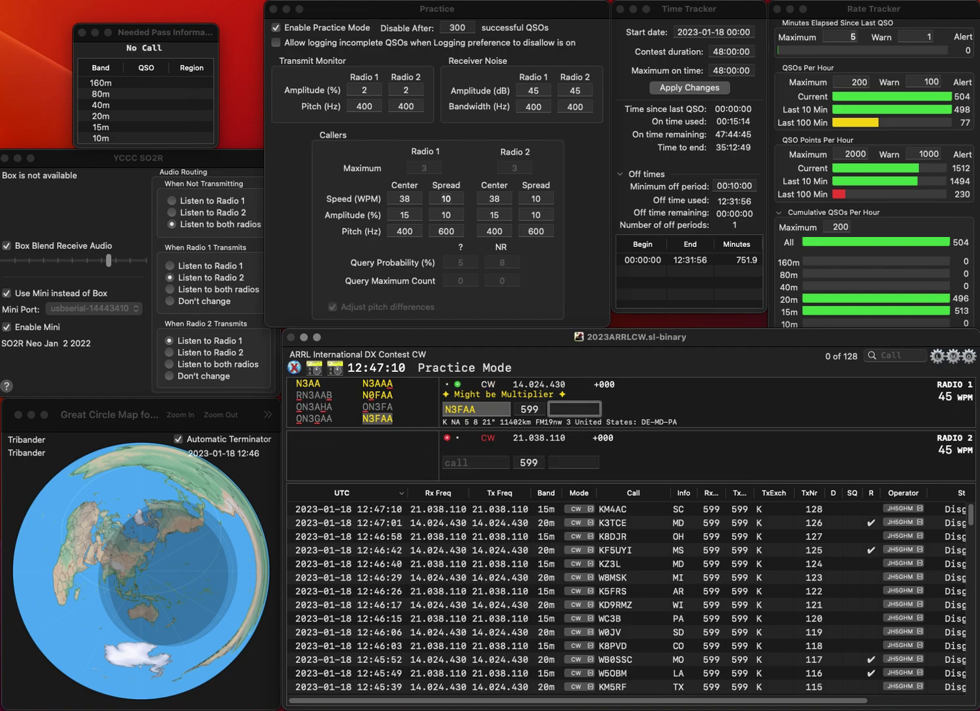
key(Return)
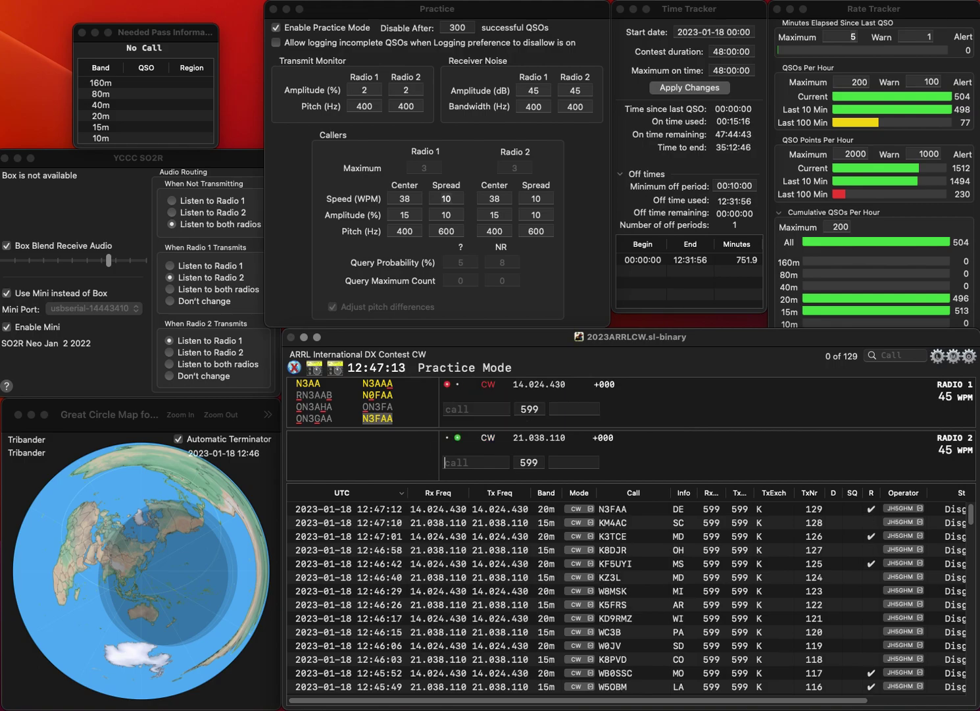
text(N6XWT)
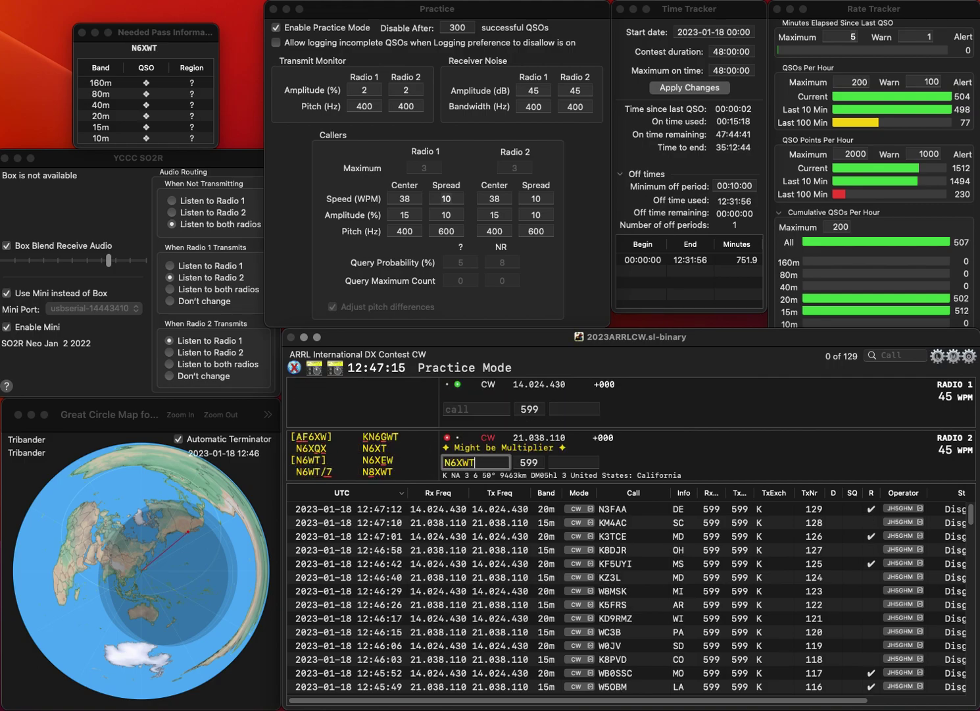
key(Return)
text(W)
key(BackSpace)
text(K)
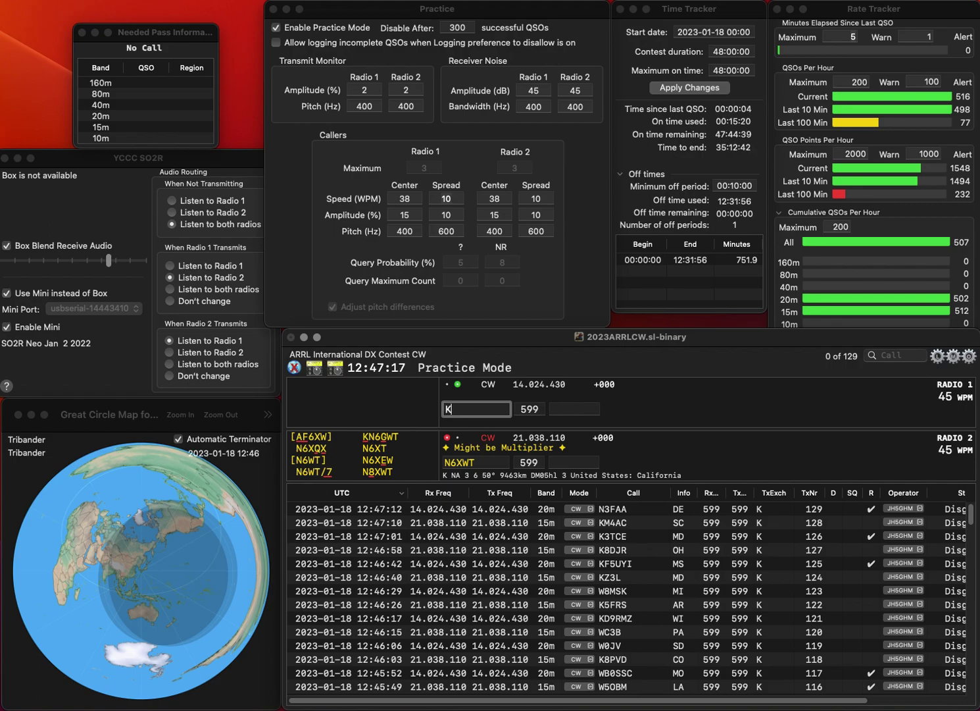
text(X/W7)
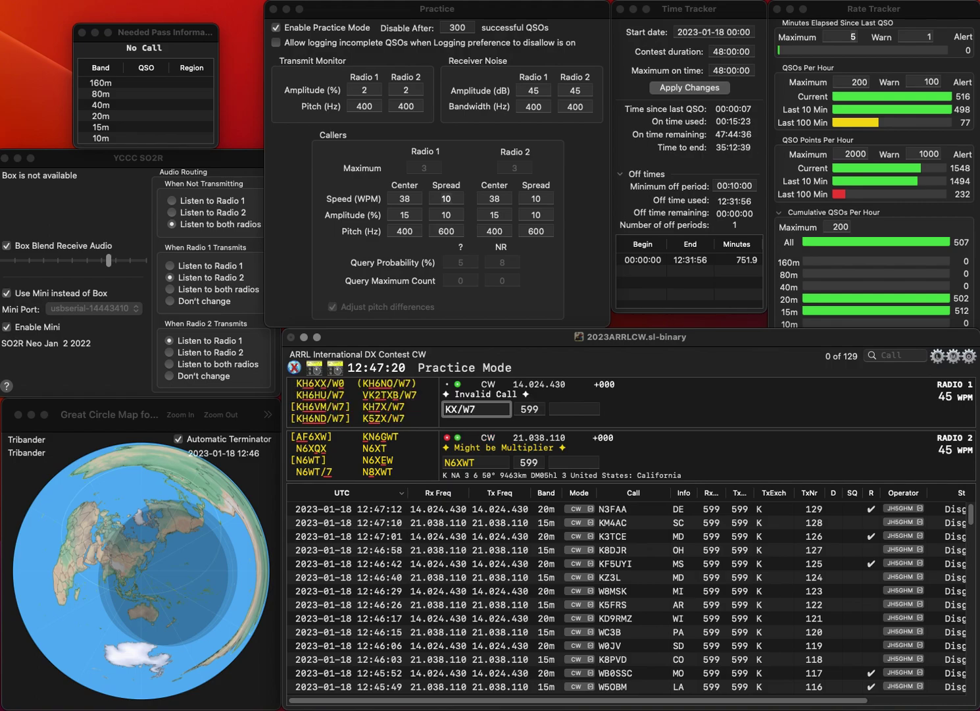
key(Return)
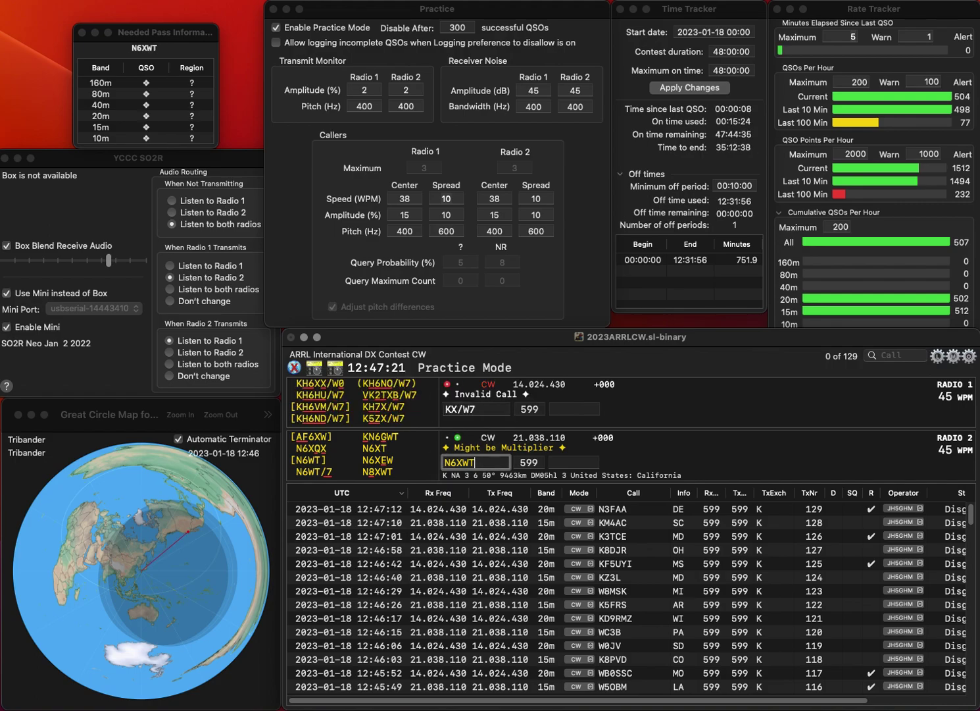
key(BackSpace)
text(8)
key(Return)
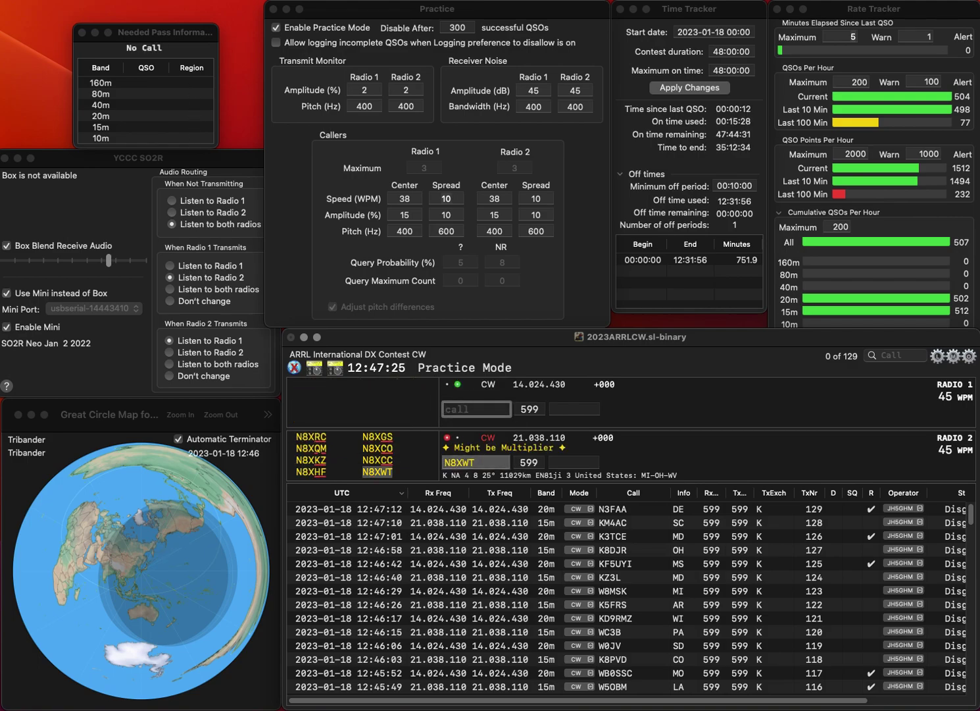
text(K5ZX/W7)
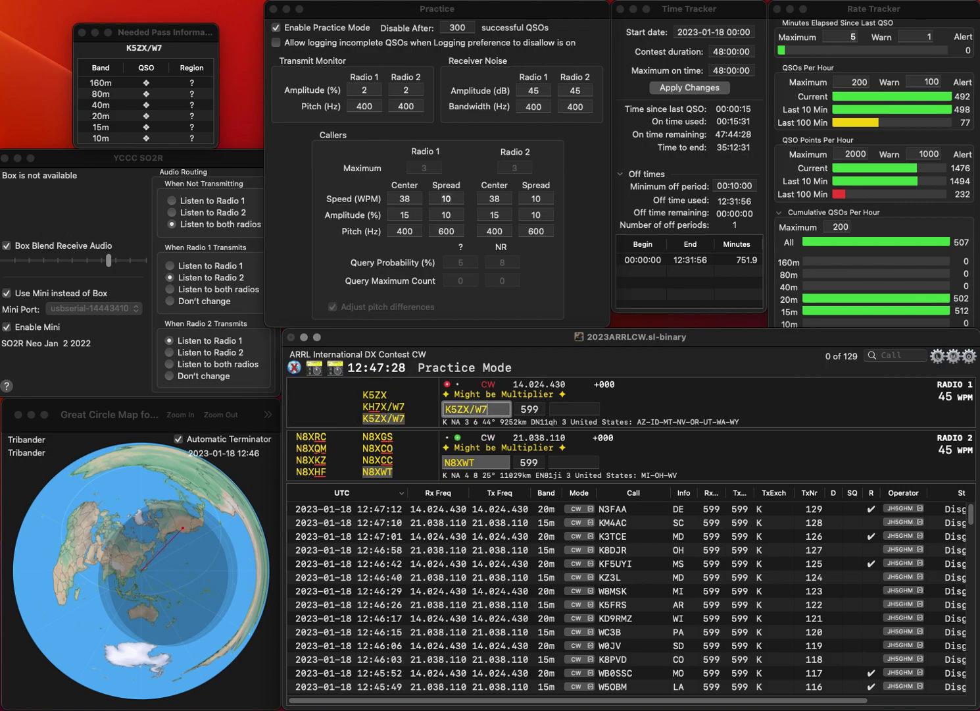
key(Return)
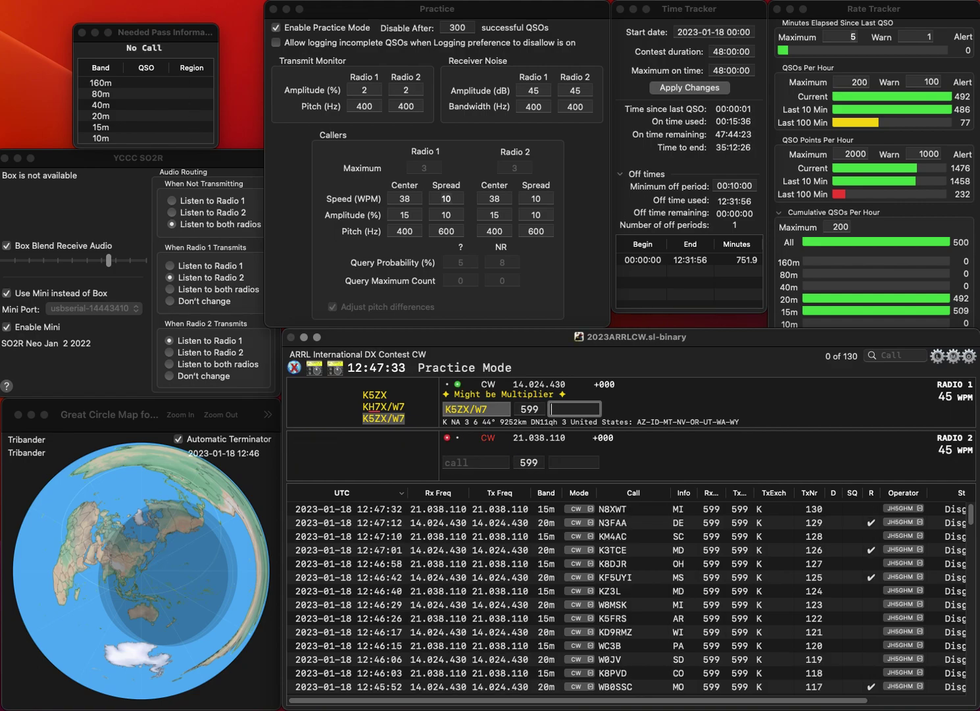
Step: Log K5ZX/W7 with WA and send the corrected call W8PAR on Radio 2
text(WA)
key(Return)
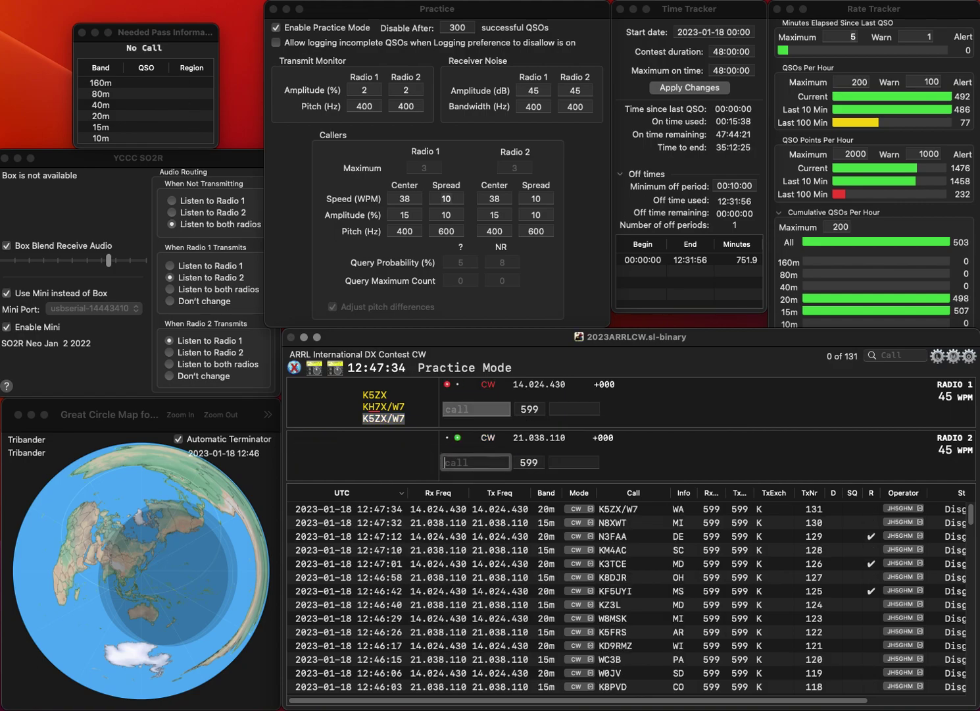
text(APAR)
key(Home)
key(Delete)
text(W8)
key(Return)
text(0)
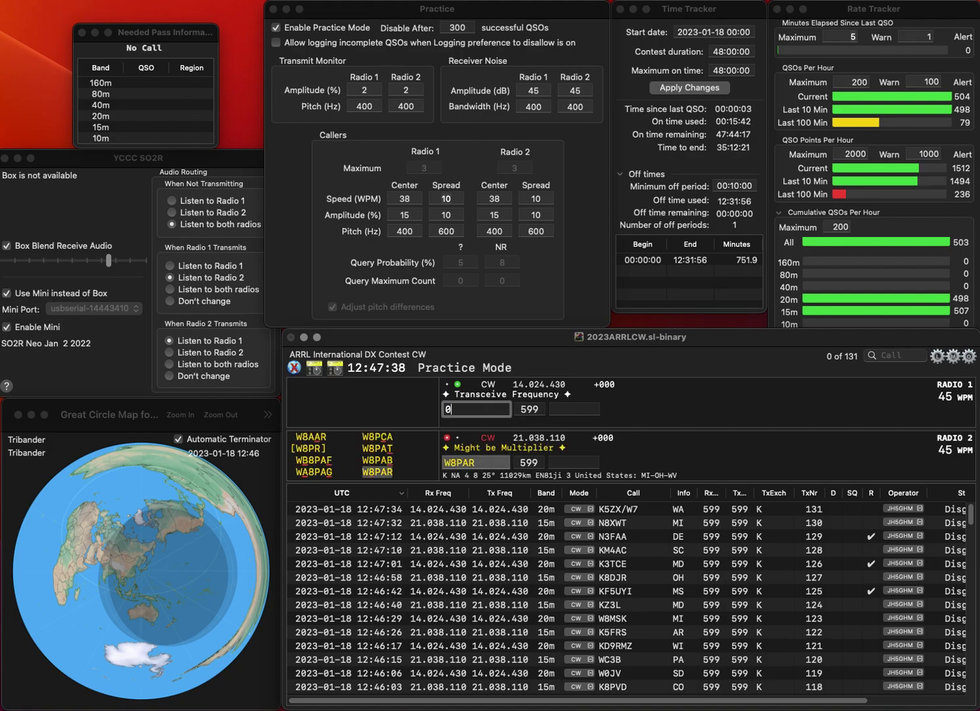
text(XZ)
key(BackSpace)
text(N)
key(Home)
text(W)
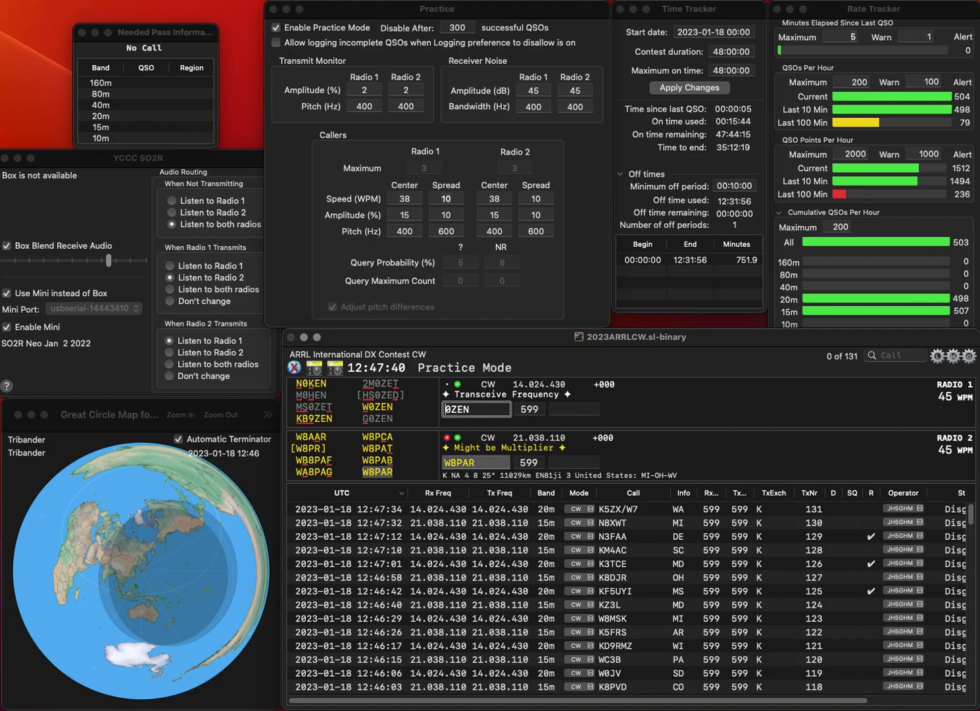
key(Return)
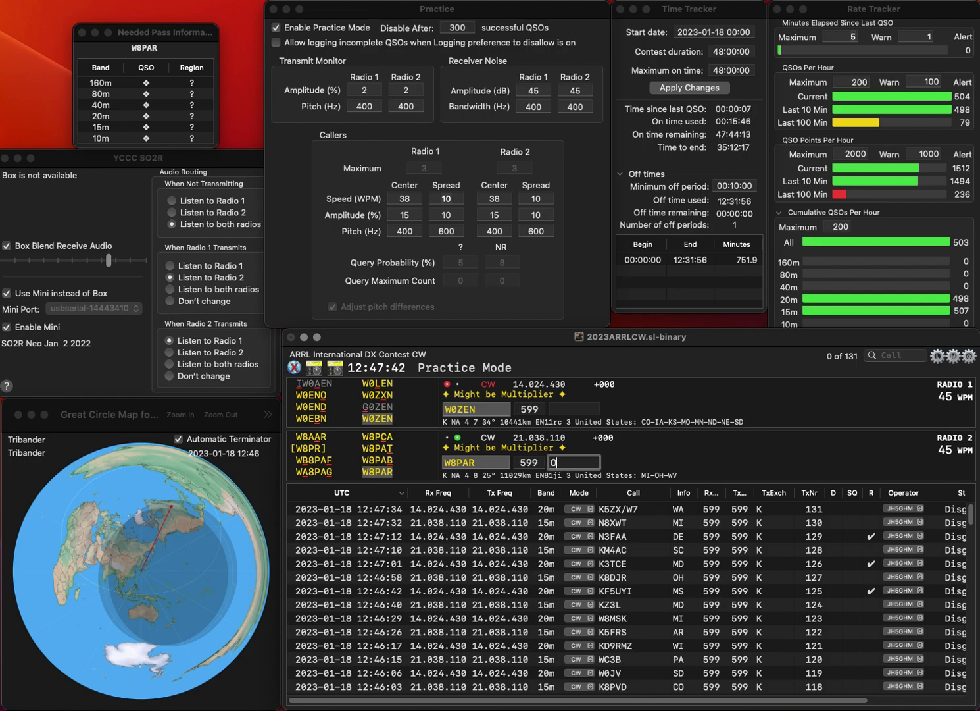
key(Return)
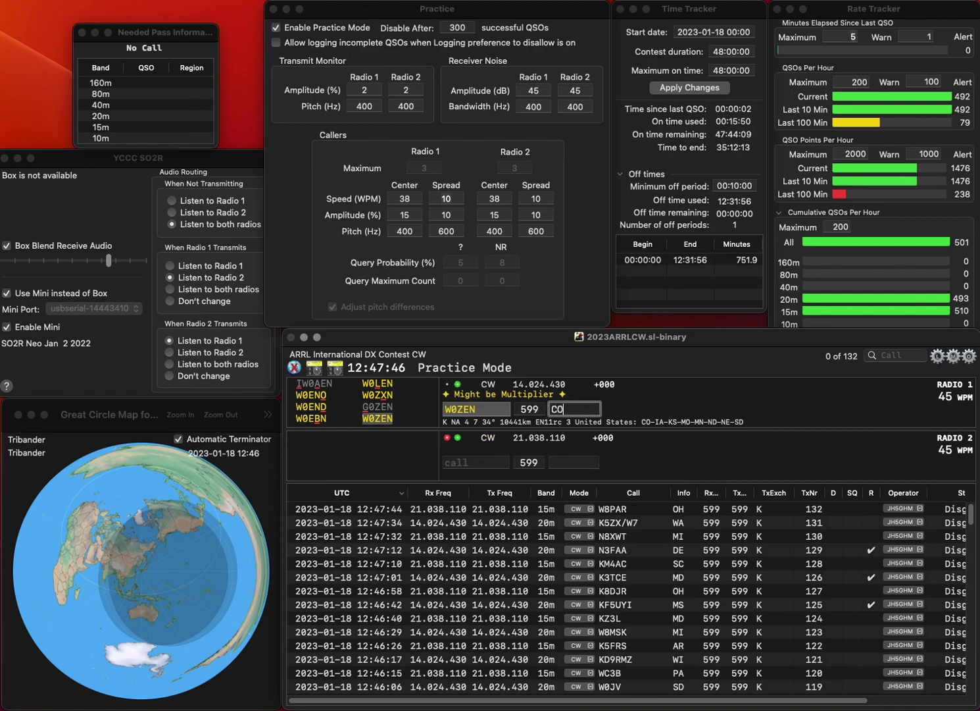
key(Return)
text(KE7ZAC)
key(Return)
text(K2WR)
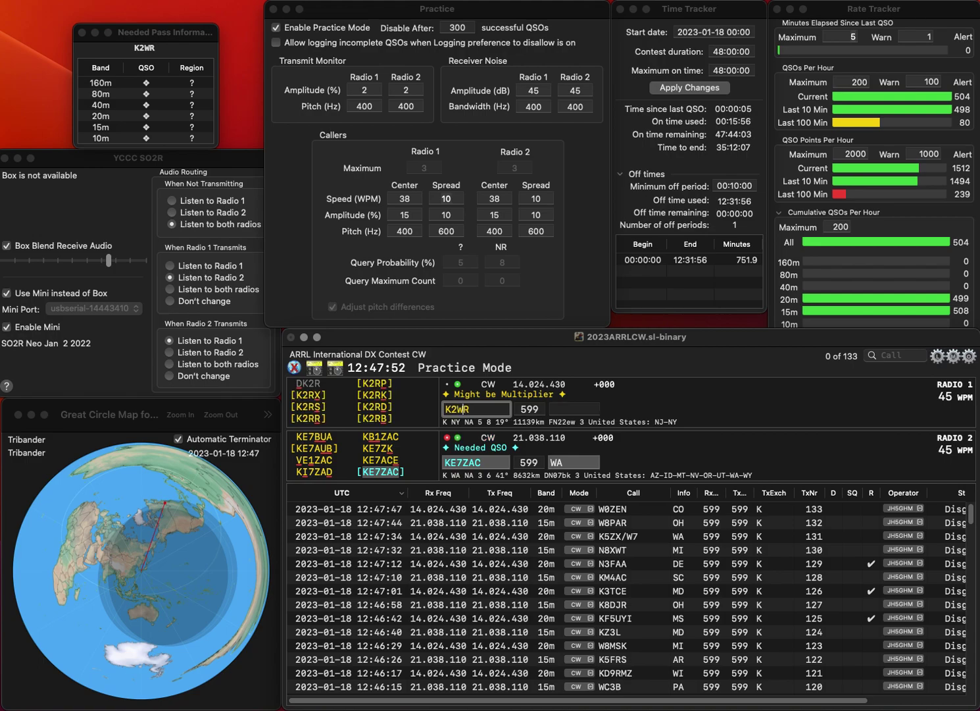
key(Return)
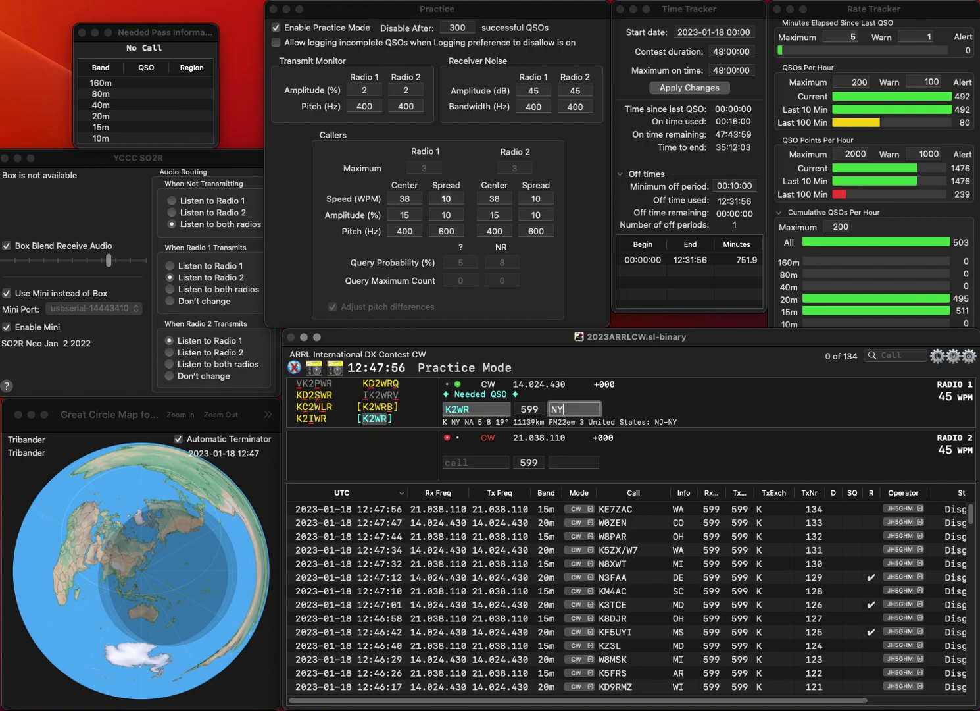
key(Return)
Step: Send the corrected calls AF5P and AI6Z, logging AF5P with NM
text(WAF5P)
key(Home)
key(Delete)
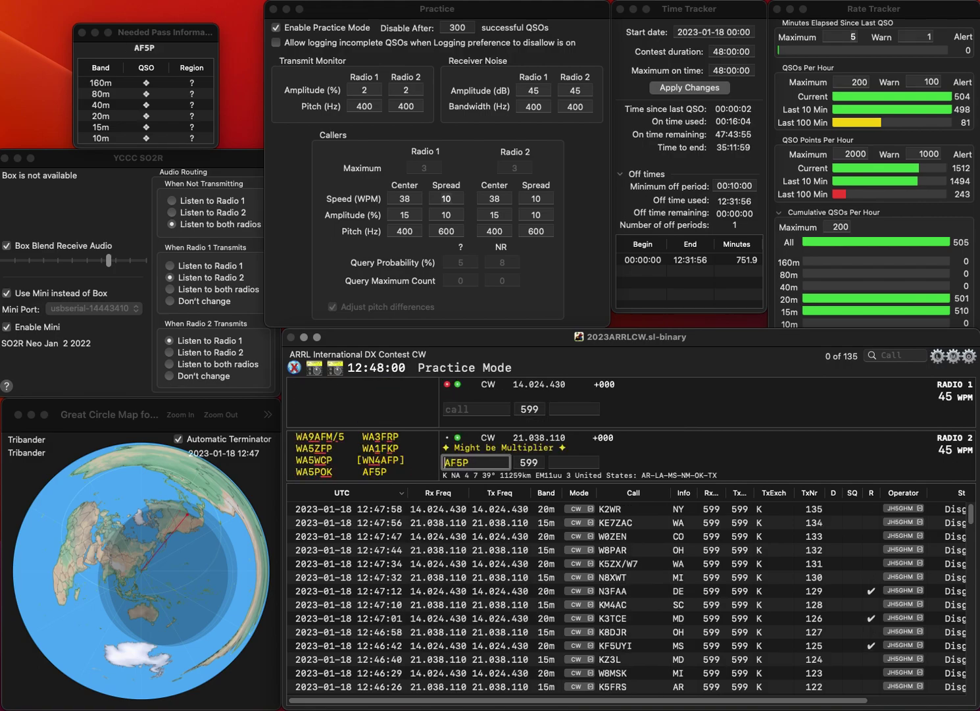
key(Return)
key(Tab)
text(AA6Z)
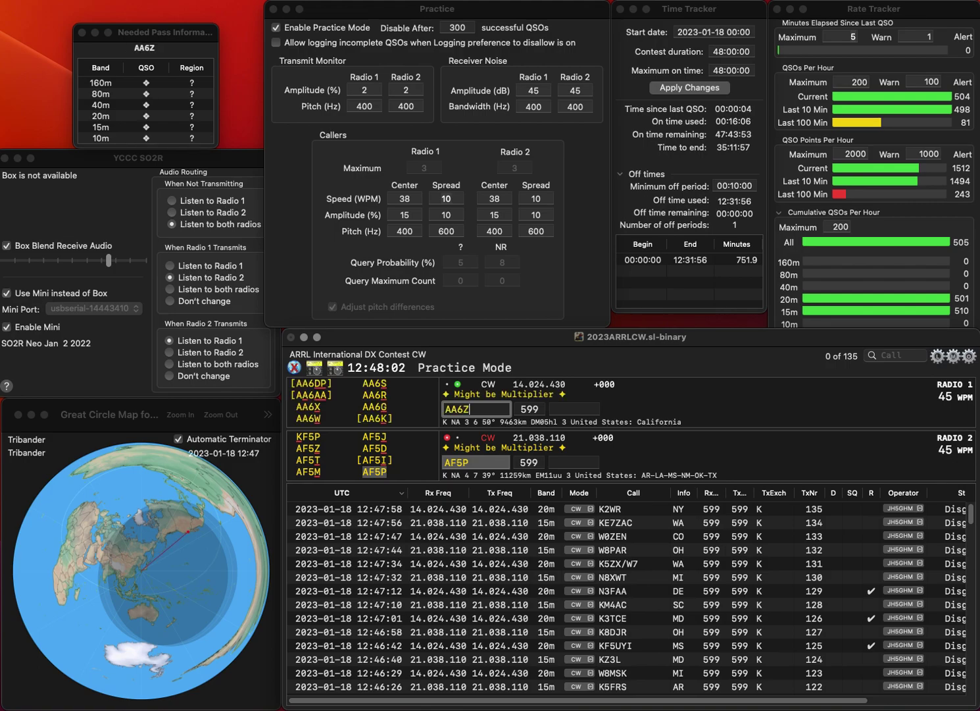
key(BackSpace)
text(I)
key(Return)
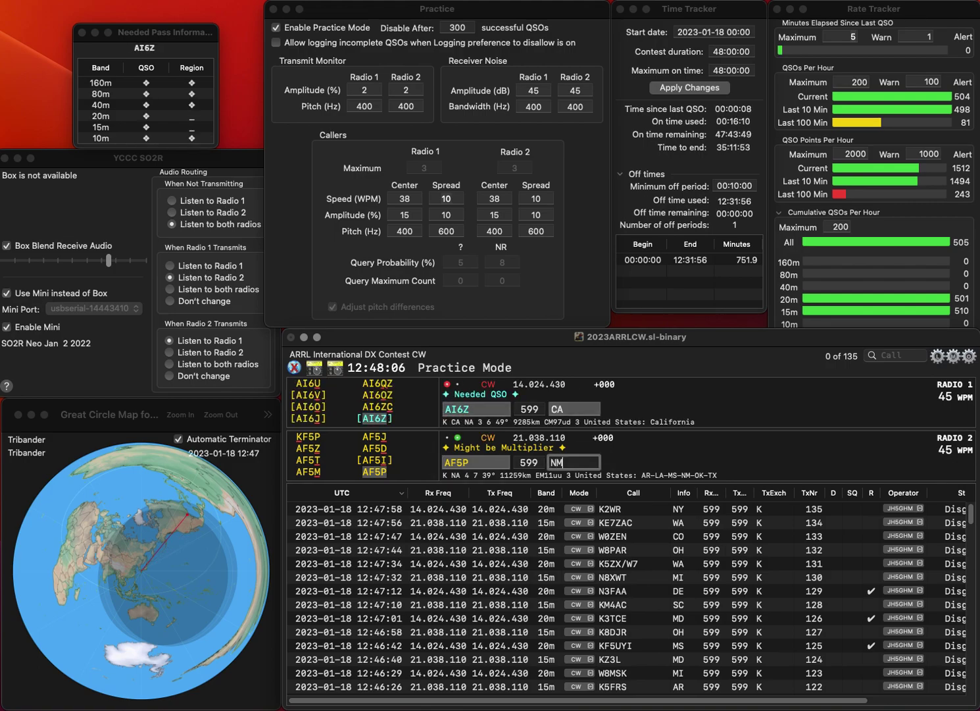
text(NM)
key(Return)
key(Return)
text(N4JE)
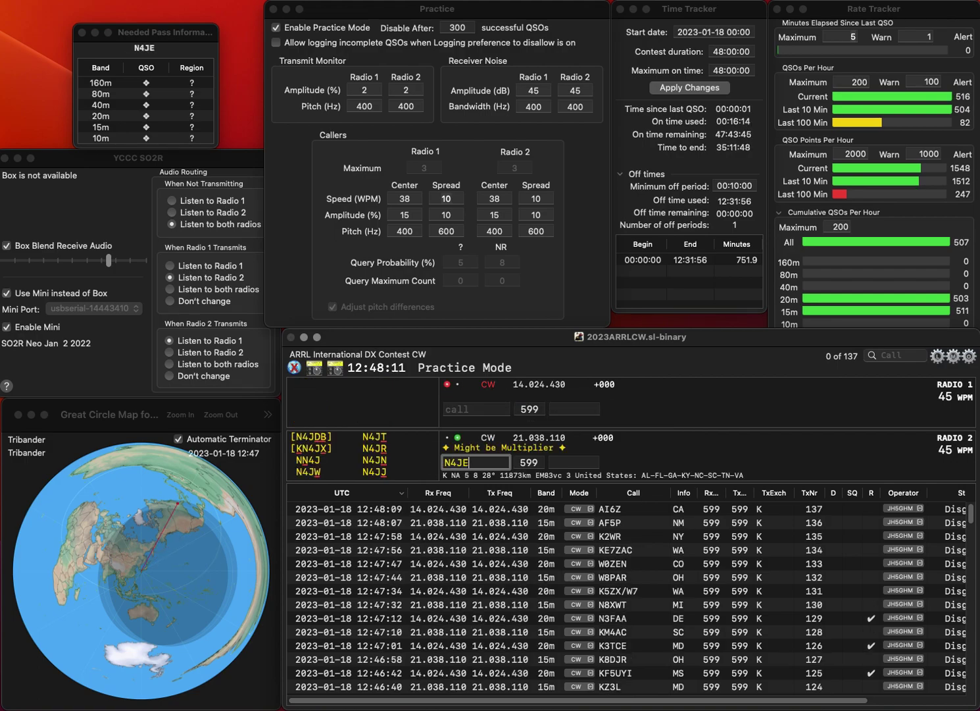
key(Return)
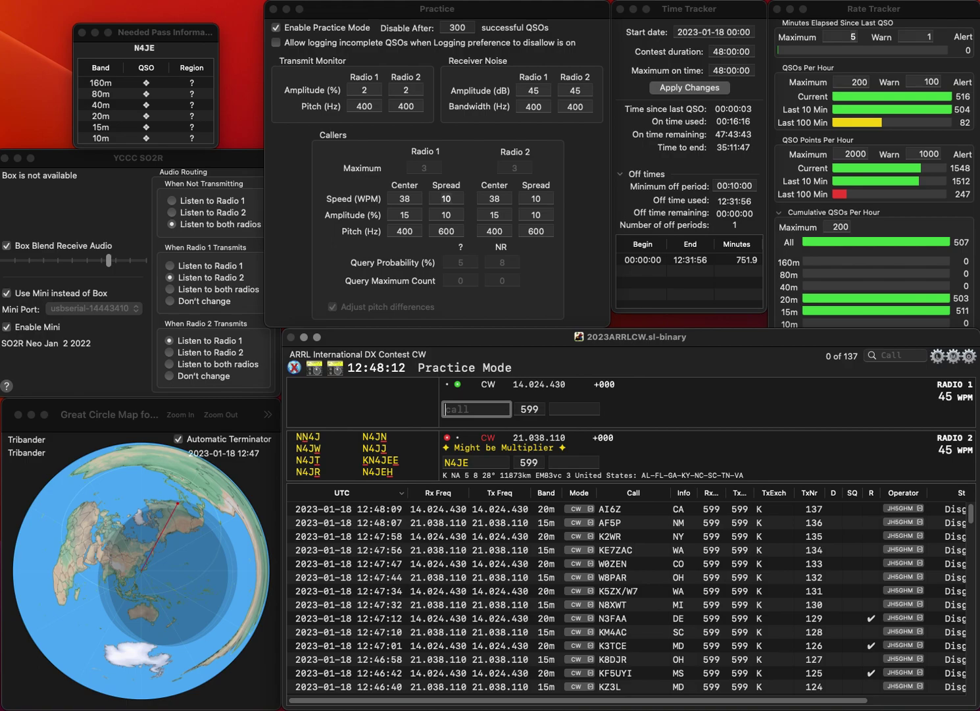
text(W8YF)
key(Return)
key(BackSpace)
text(5)
key(Return)
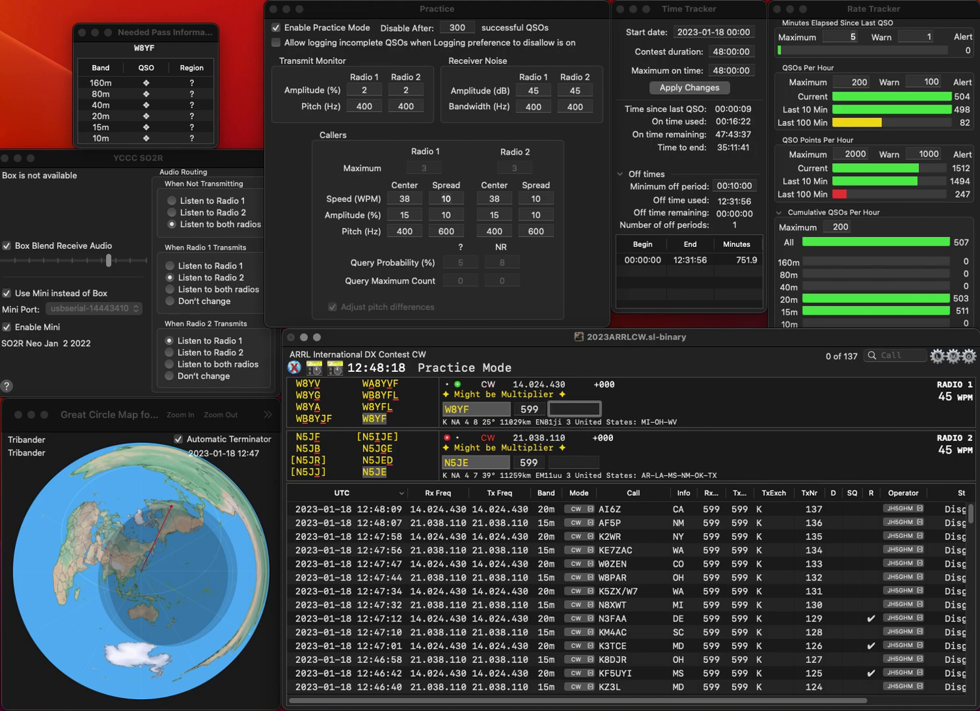
text(WV)
key(Return)
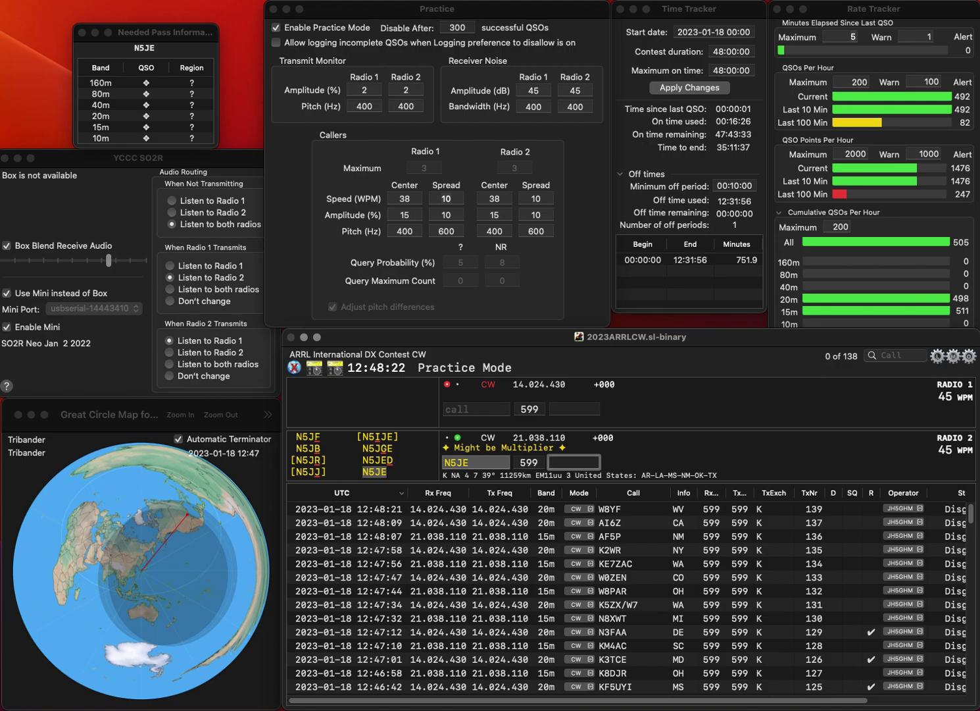
text(LA)
key(Return)
text(K17XT)
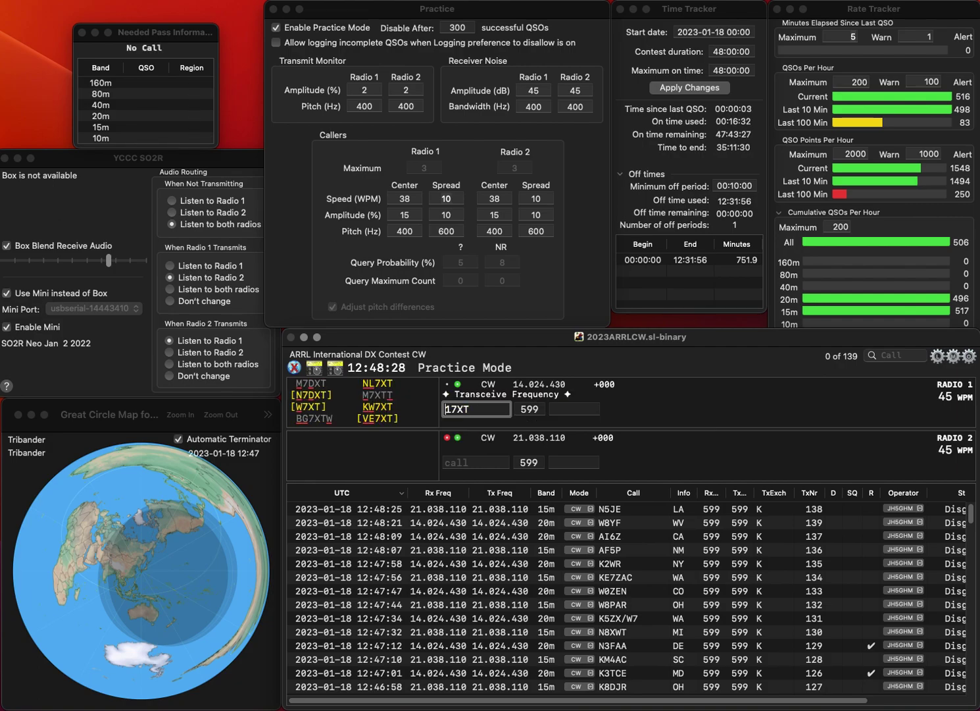
text(W)
Step: Correct the call to KW7XT, then log N1NOS with RI and KW7XT with ID
key(Return)
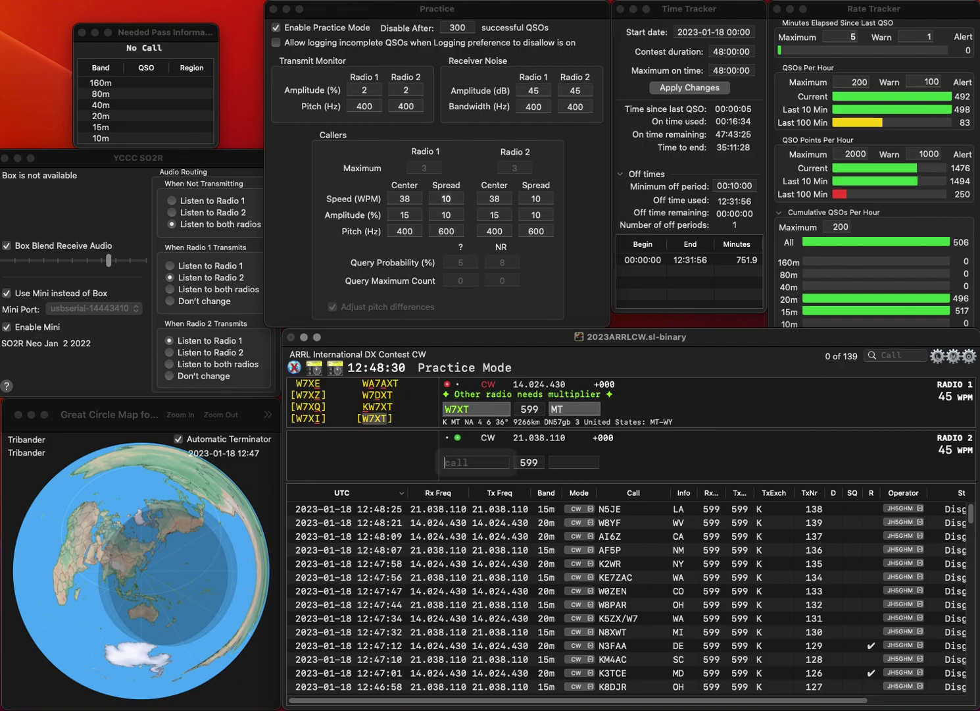
text(N1NOS)
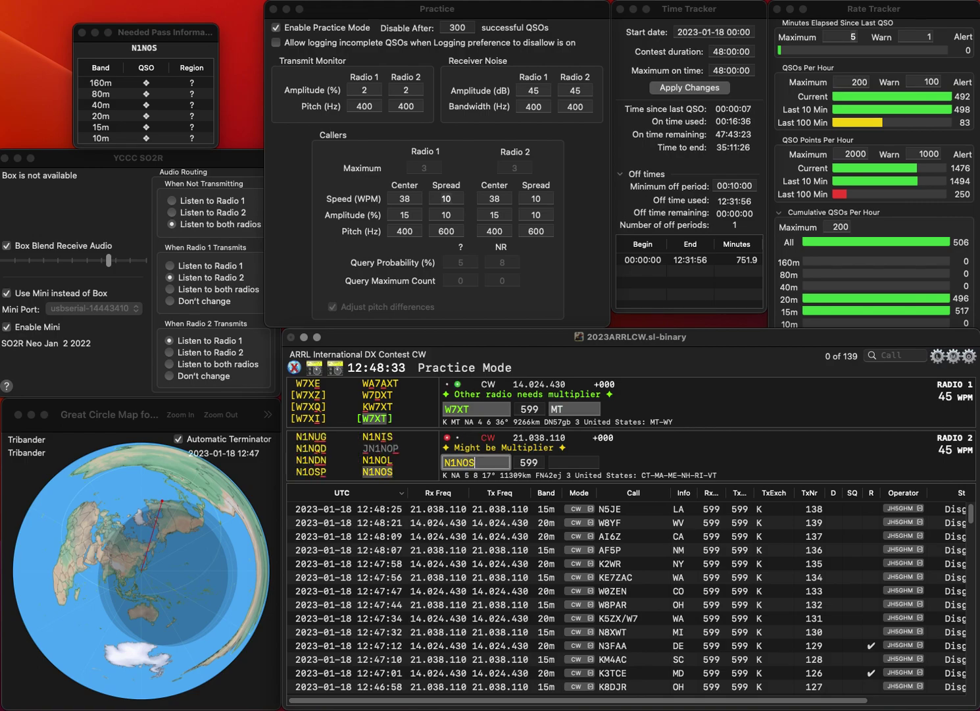
key(Return)
click(451, 410)
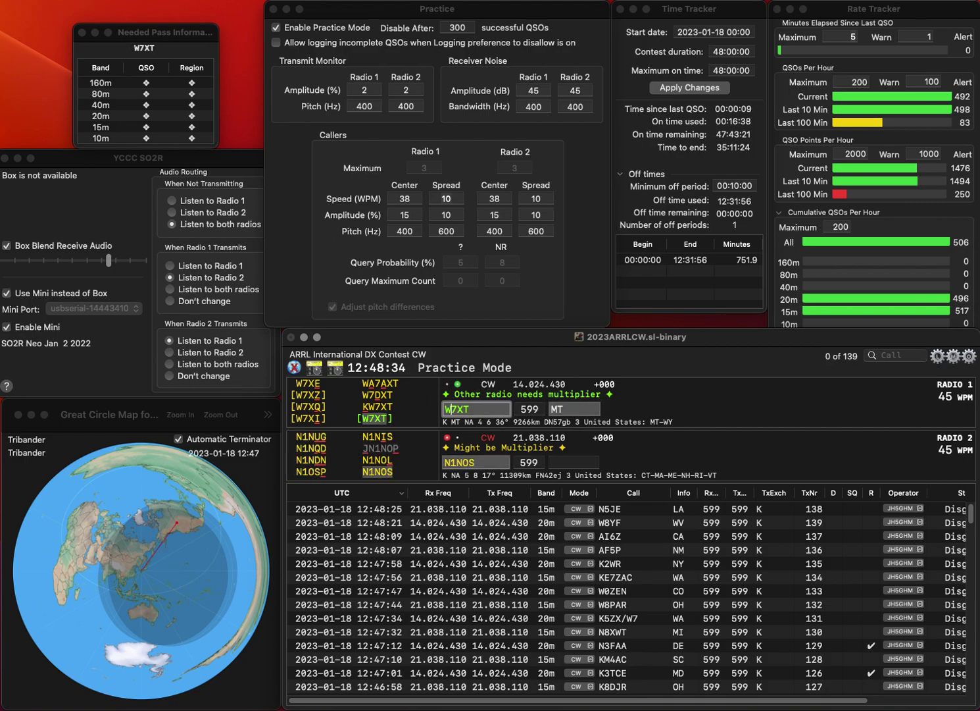
text(K)
key(Return)
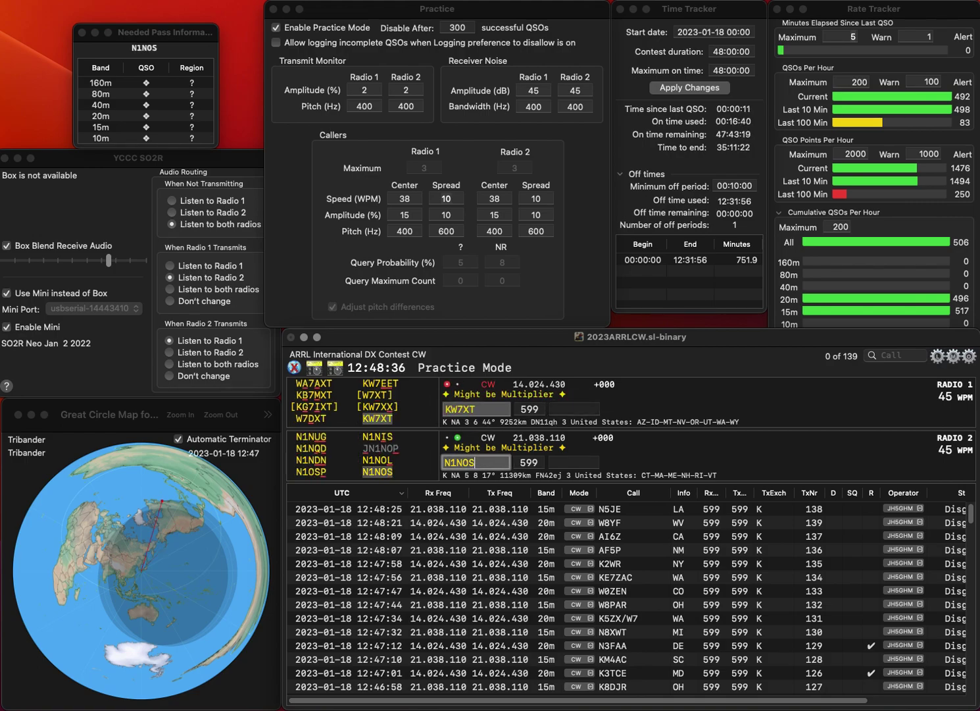
key(space)
text(RI)
key(Return)
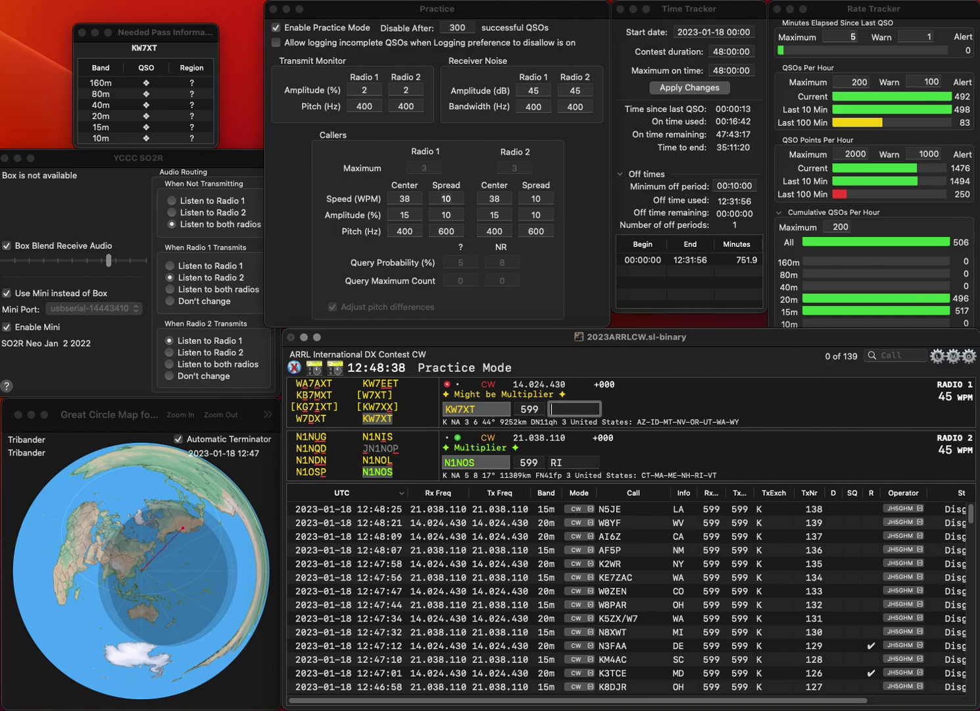
text(ID)
key(Return)
text(K4ML)
key(Return)
text(AD8J)
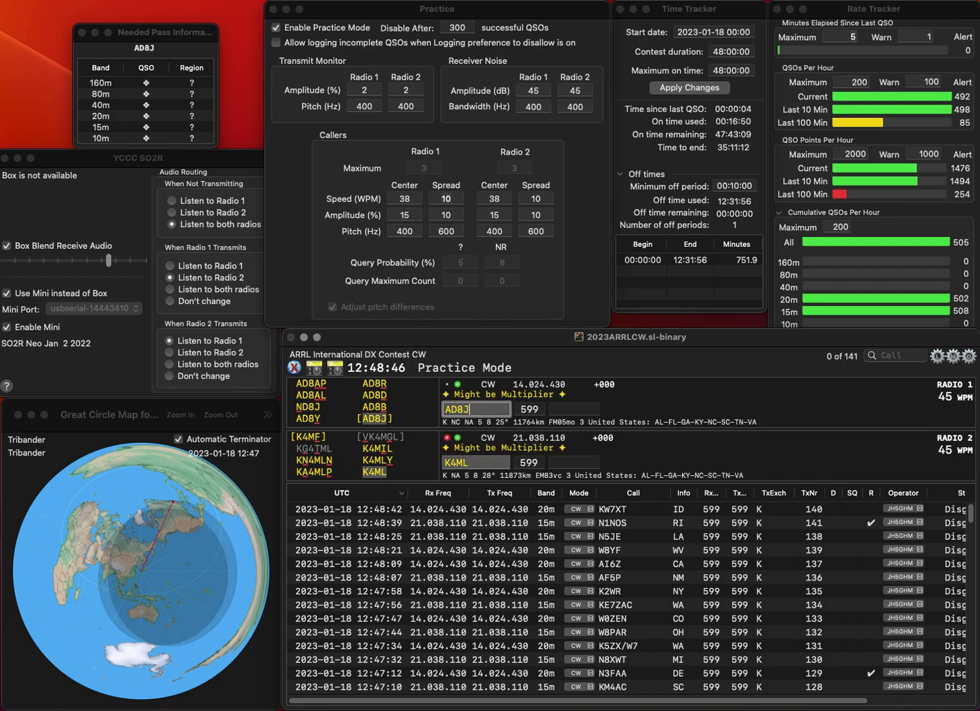
key(Return)
text(M)
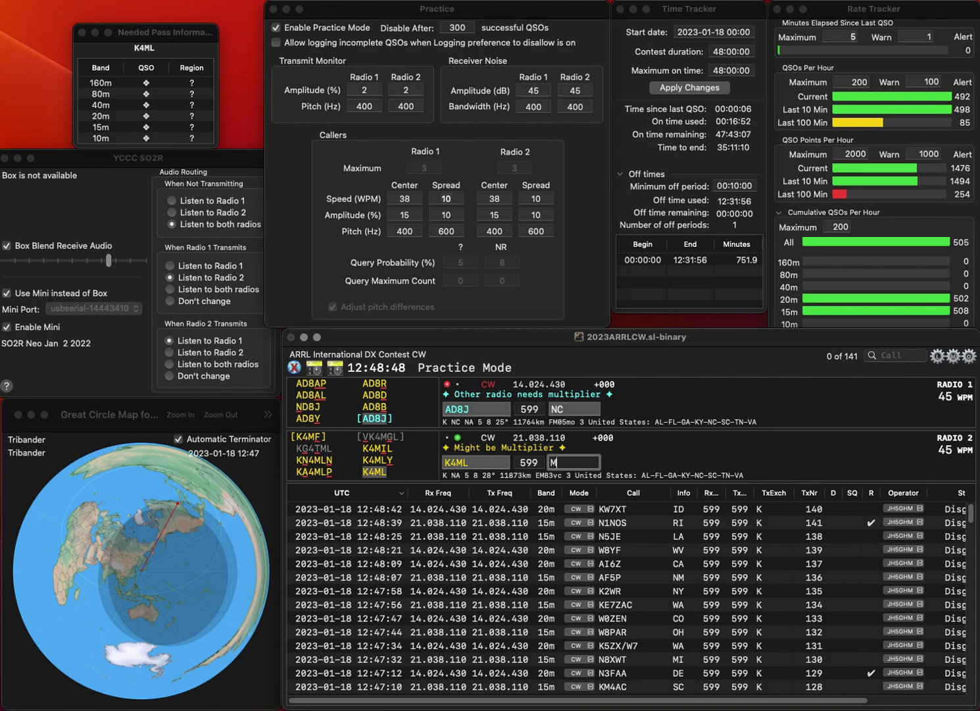
key(Return)
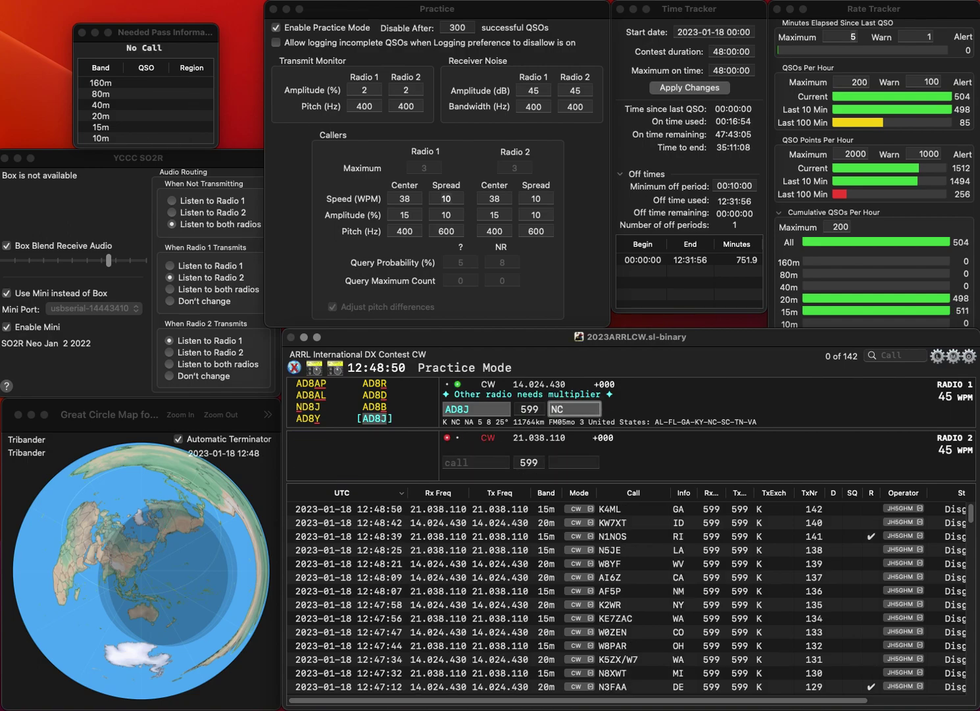
key(Return)
text(WB0TA)
key(Home)
key(Delete)
text(A)
key(Return)
text(7EM)
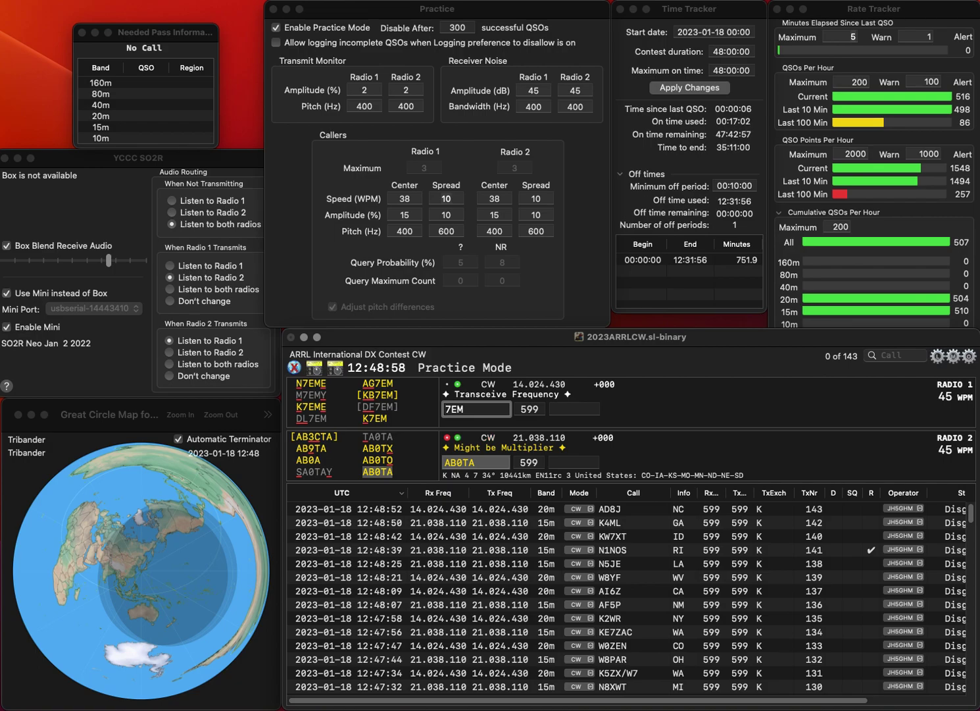
text(K)
key(Return)
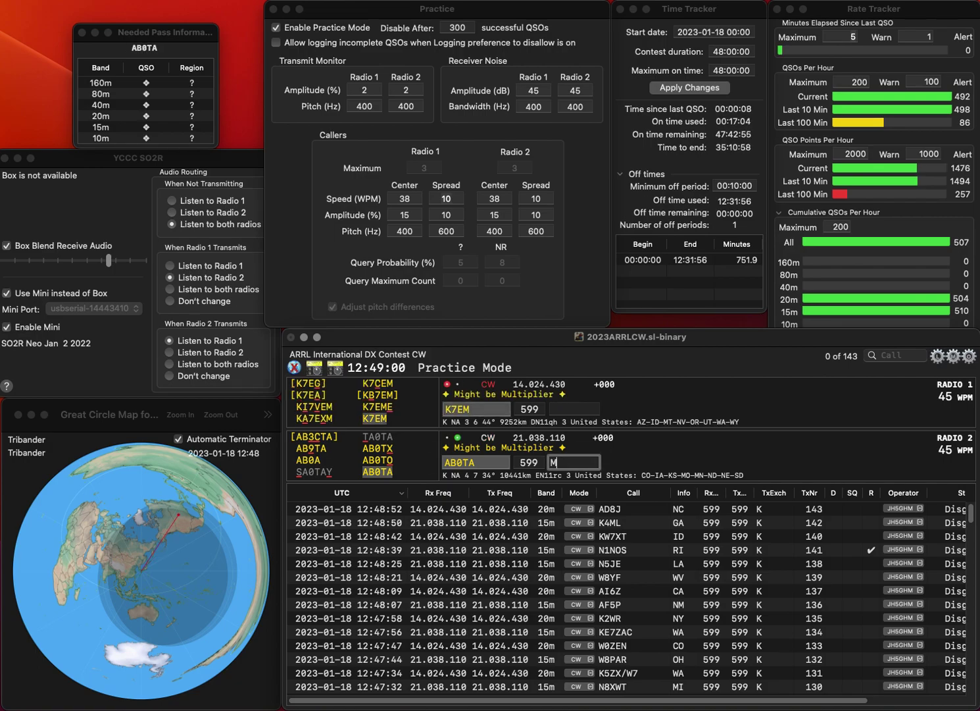
key(Return)
key(Home)
key(Delete)
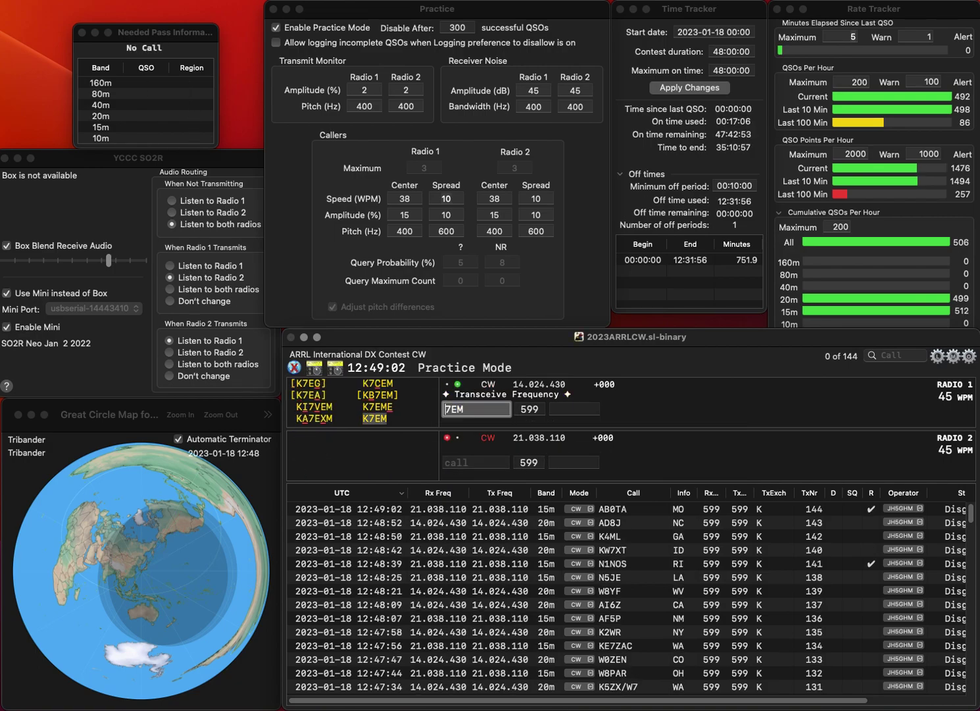
text(AW)
key(BackSpace)
key(BackSpace)
text(WA)
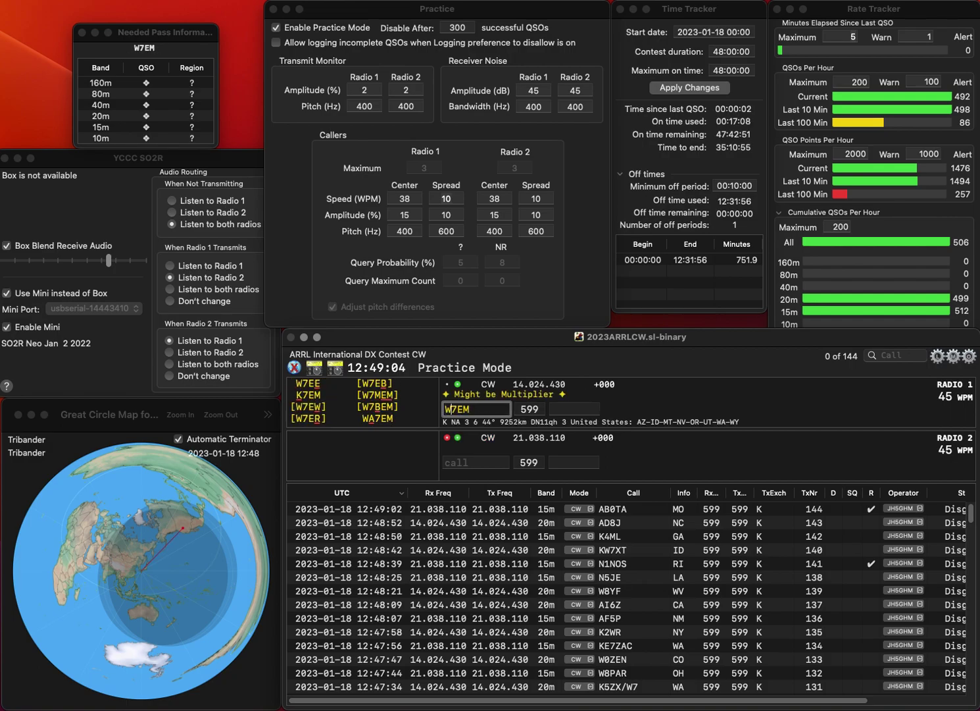
key(Return)
text(B9SJ)
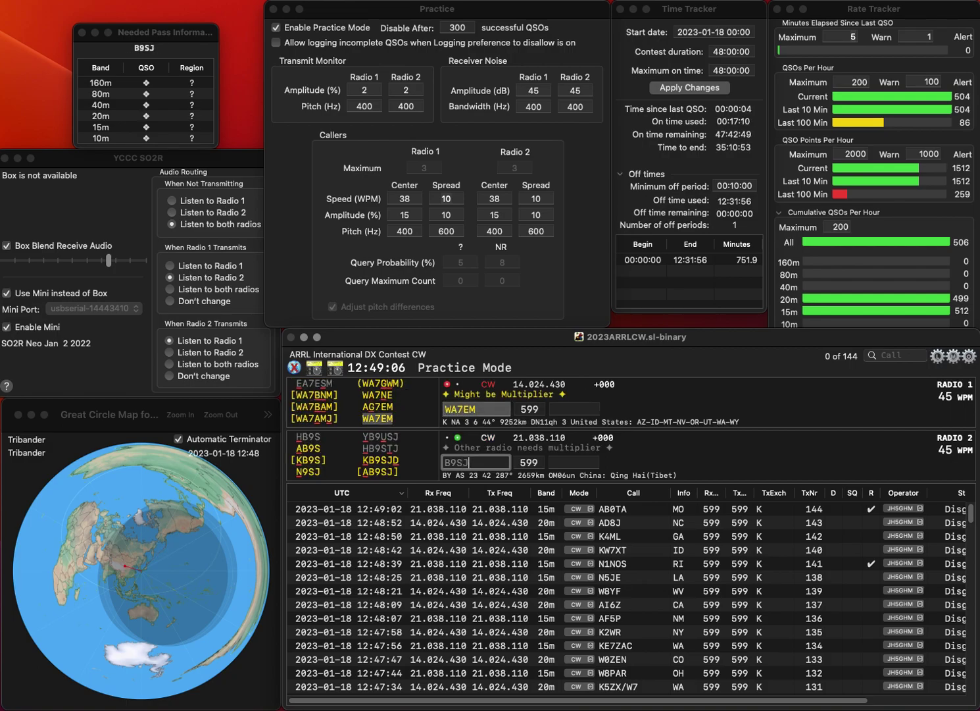
text(DK)
key(Return)
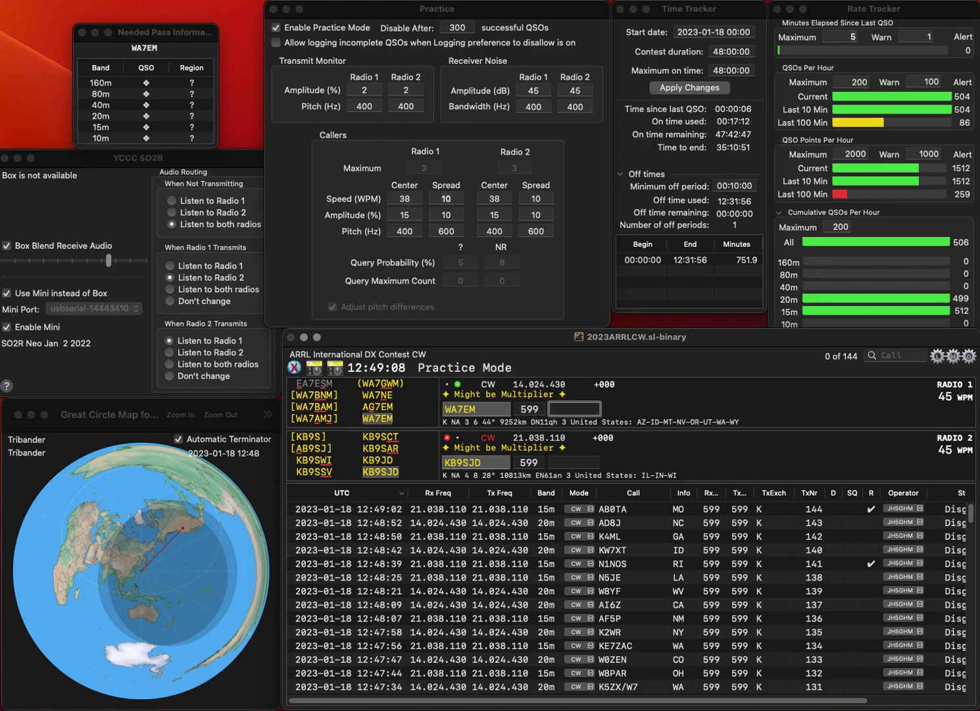
text(OR)
key(Return)
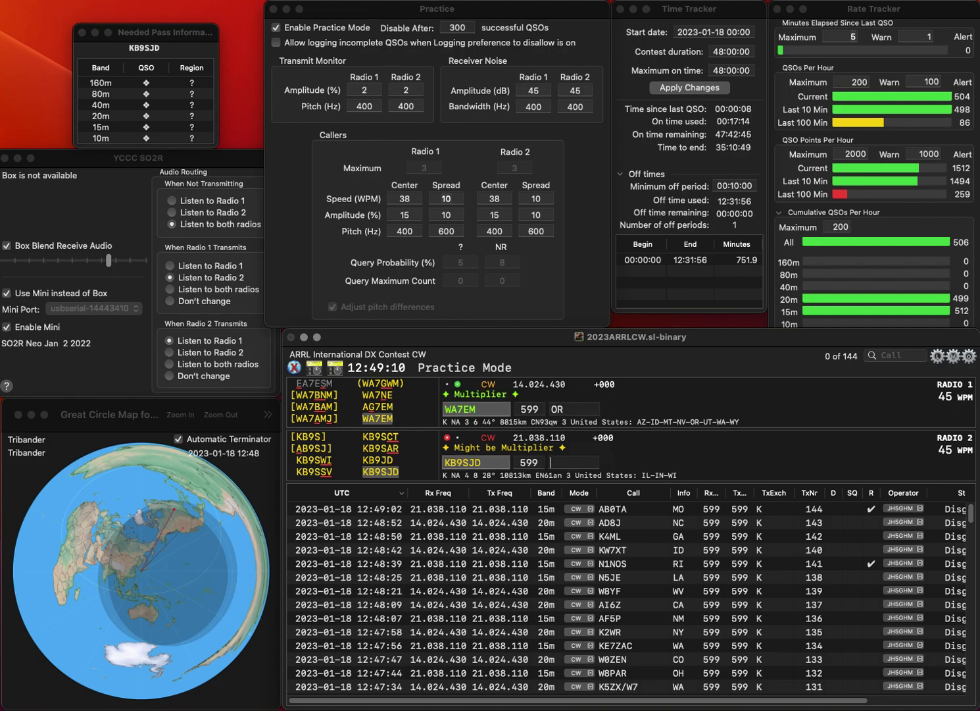
text(IL)
key(Return)
Step: Log AC8NP with exchange MI and W9XS with exchange WI
text(AC8NP)
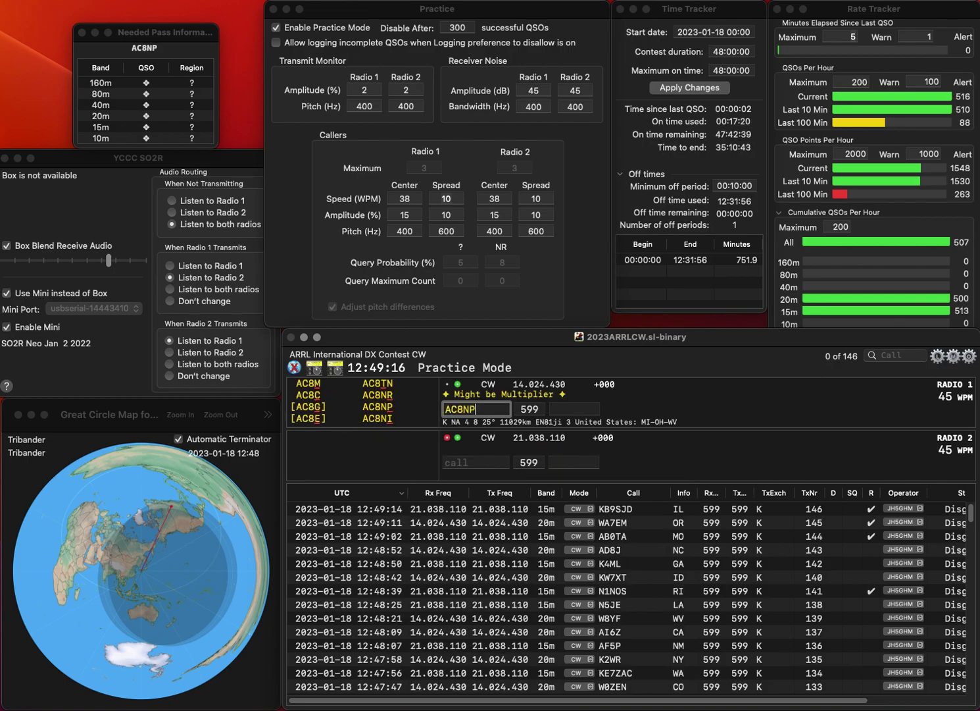
key(Return)
text(9XS)
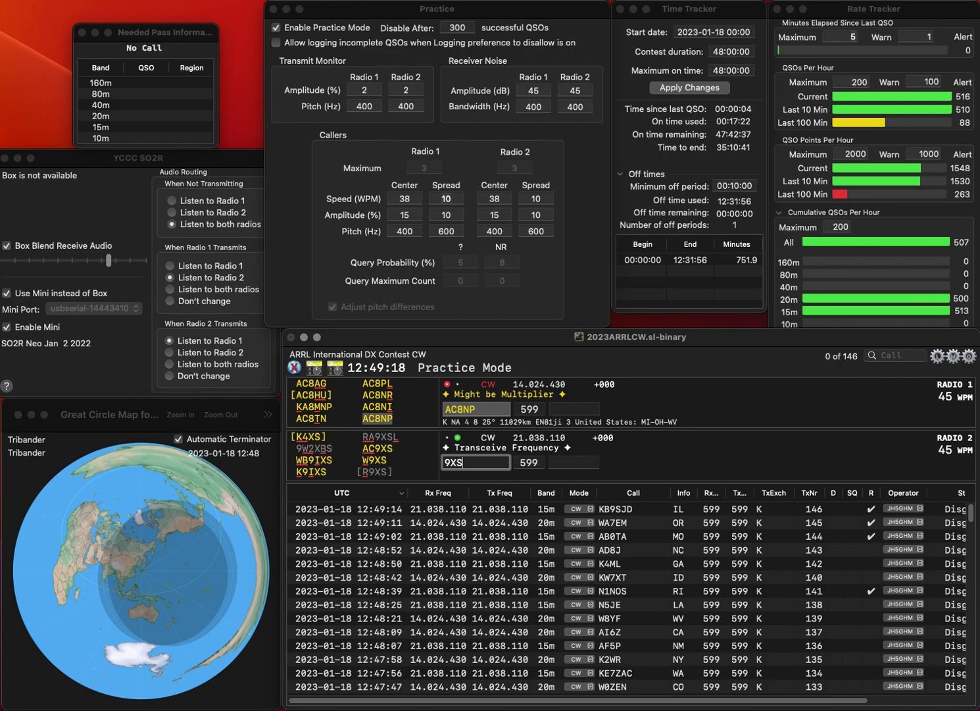
key(ctrl+a)
text(W)
key(Return)
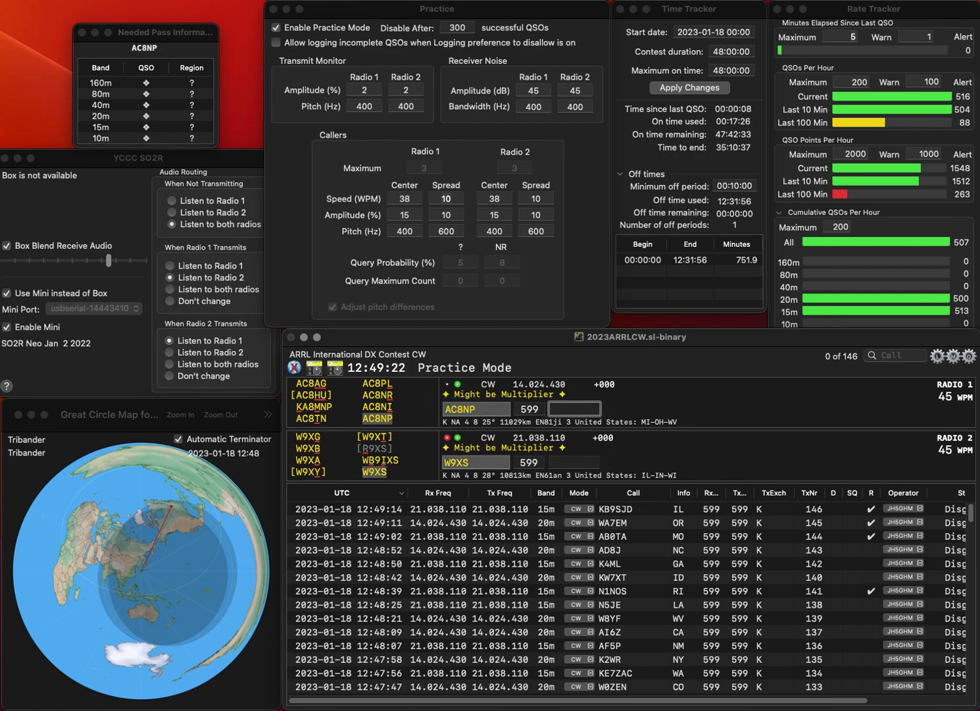
key(Return)
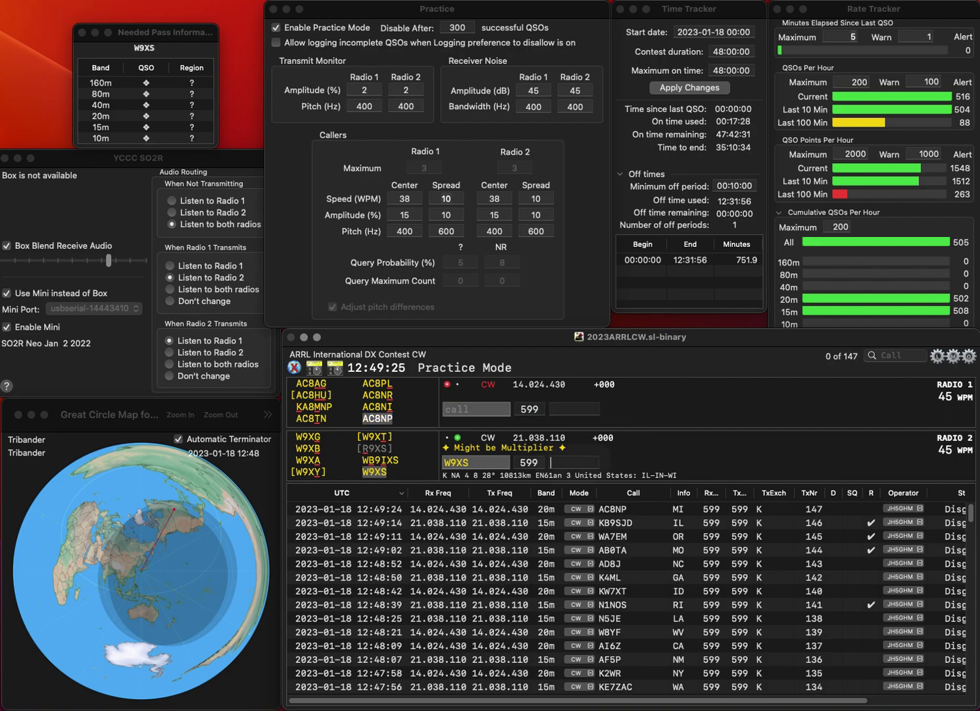
text(WI)
key(Return)
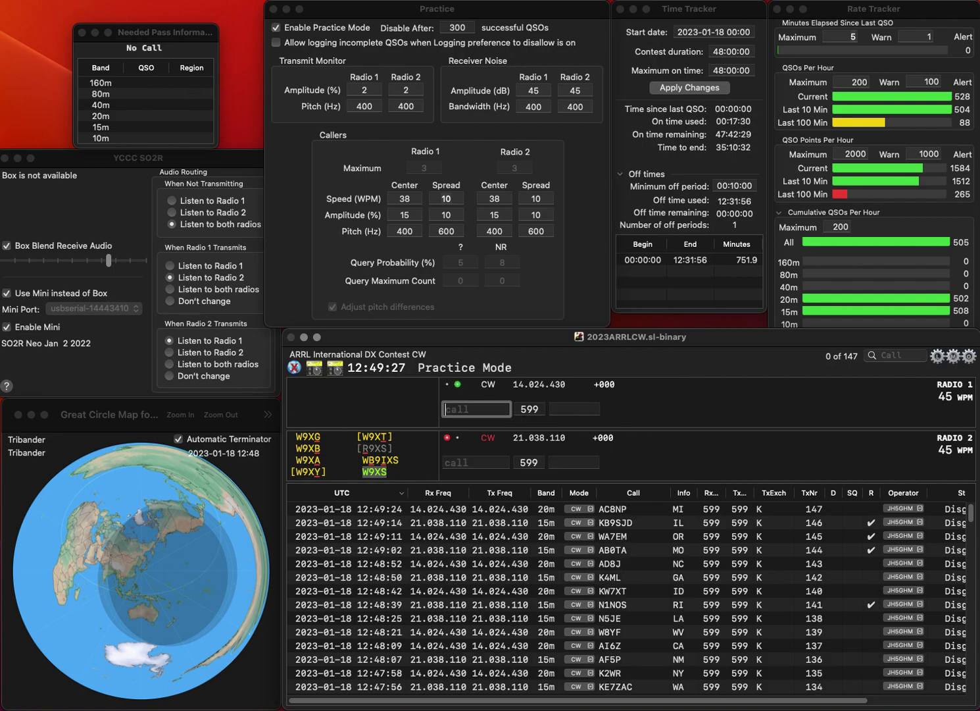
Step: Send VE3DZG on Radio 1 and the corrected call W6YEC on Radio 2
text(3DZG)
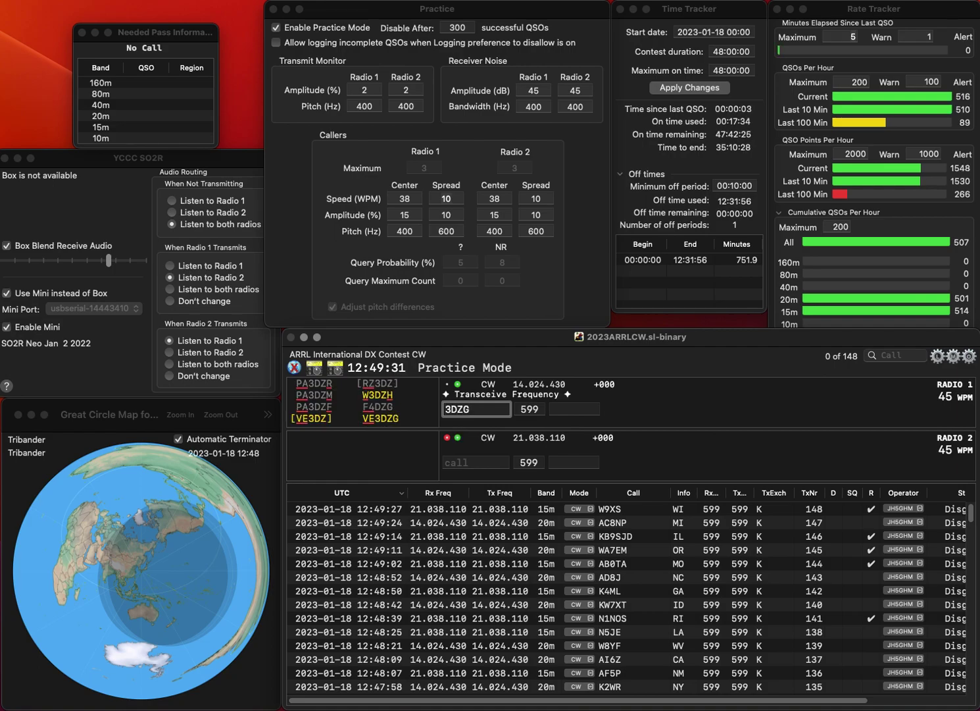
key(Home)
text(VE)
key(Return)
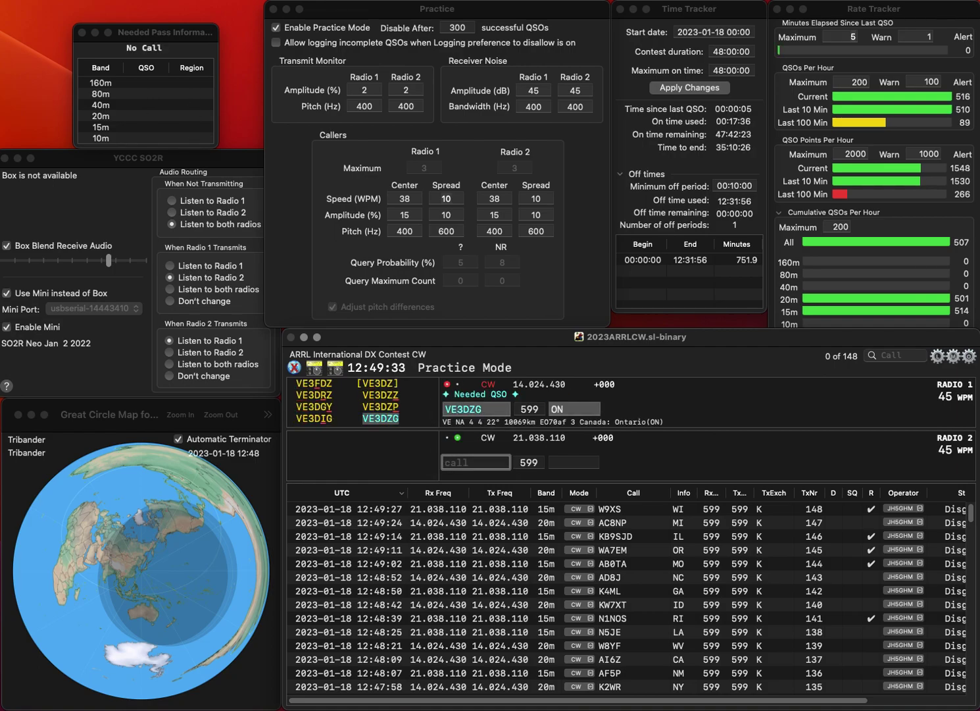
text(W6EC)
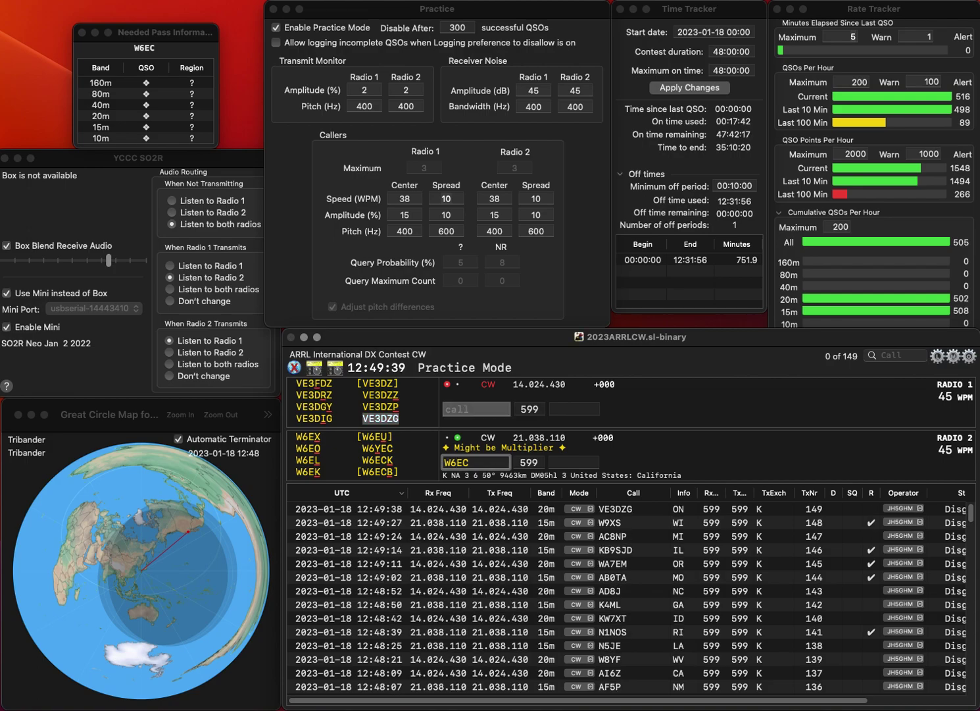
key(Left)
key(Left)
text(Y)
key(Return)
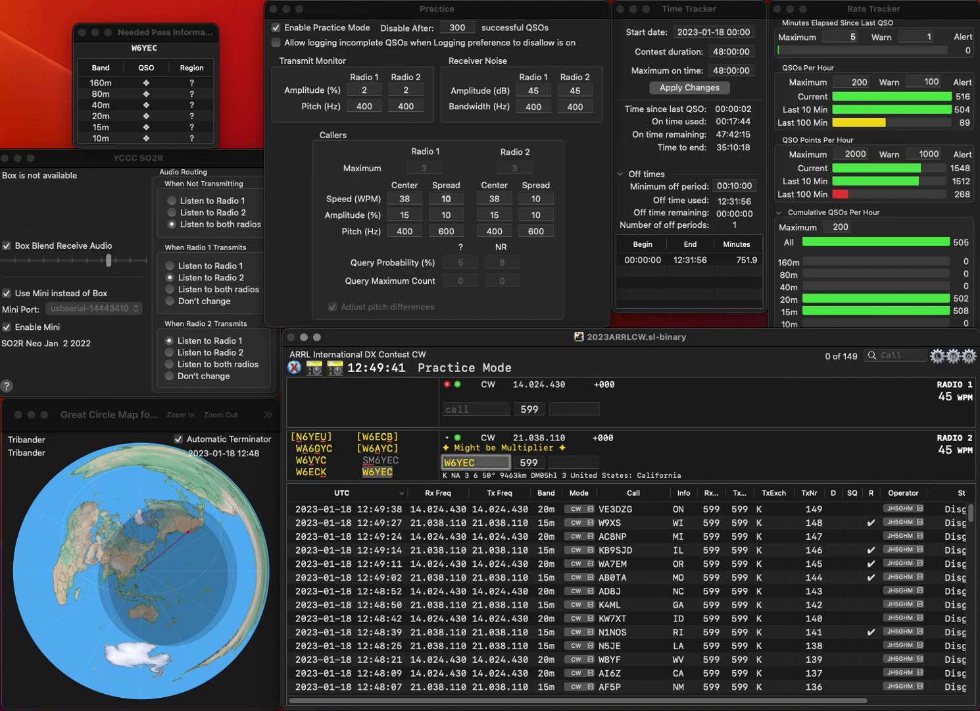
text(N7ZV)
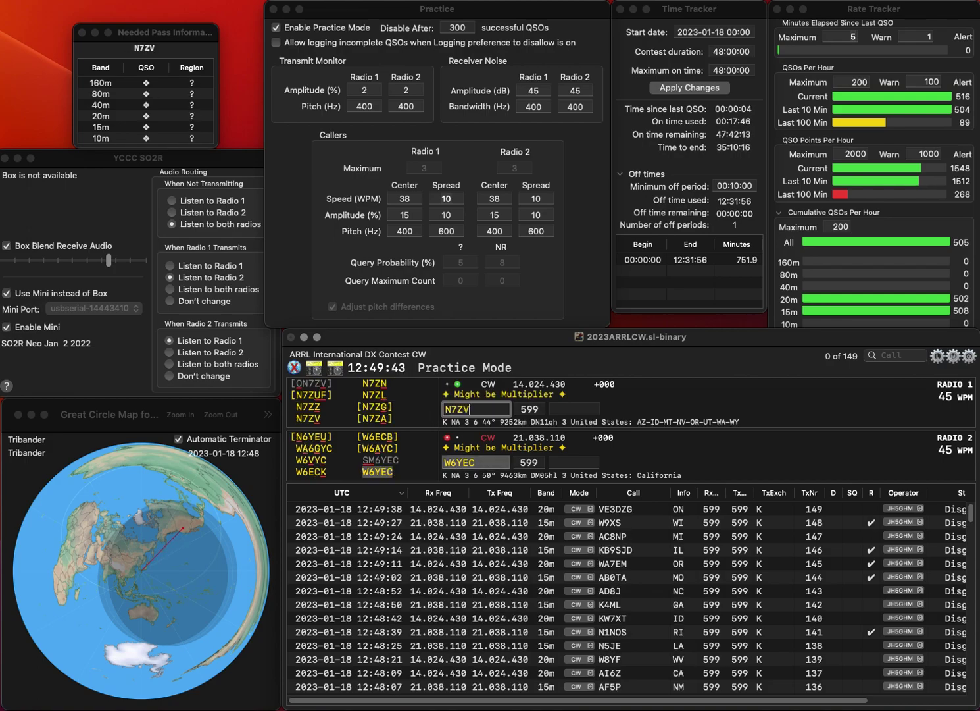
key(Return)
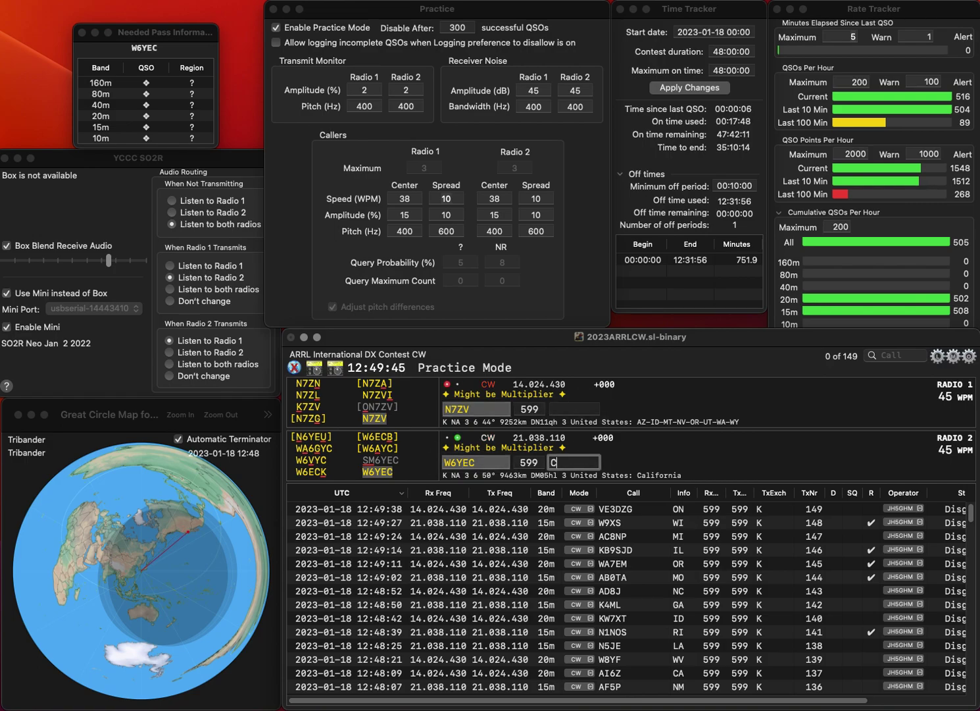
text(CA)
key(Return)
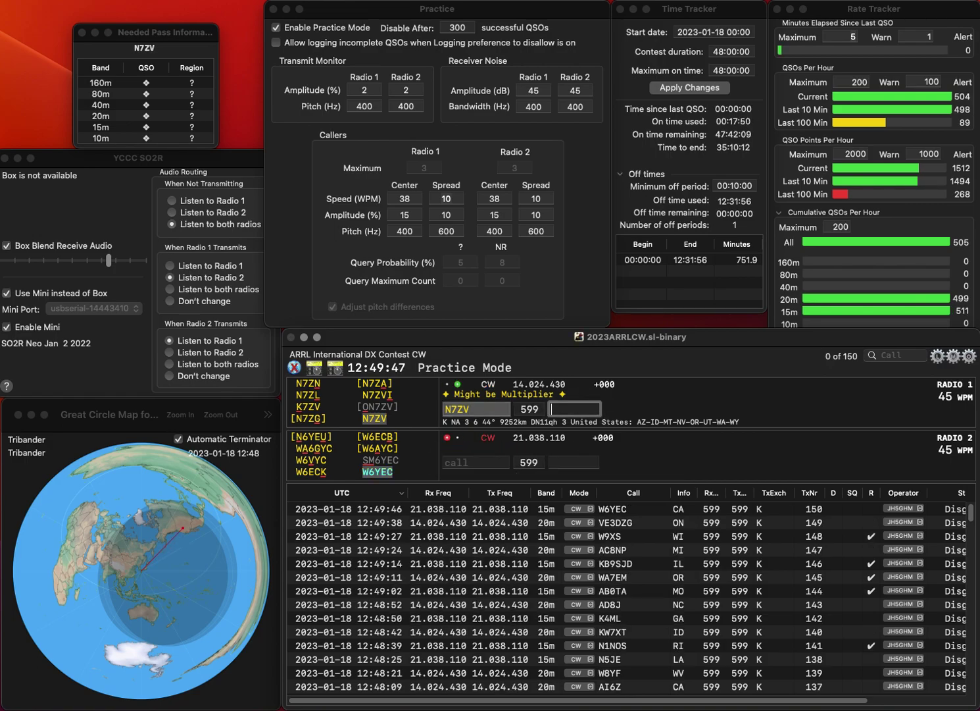
text(WA)
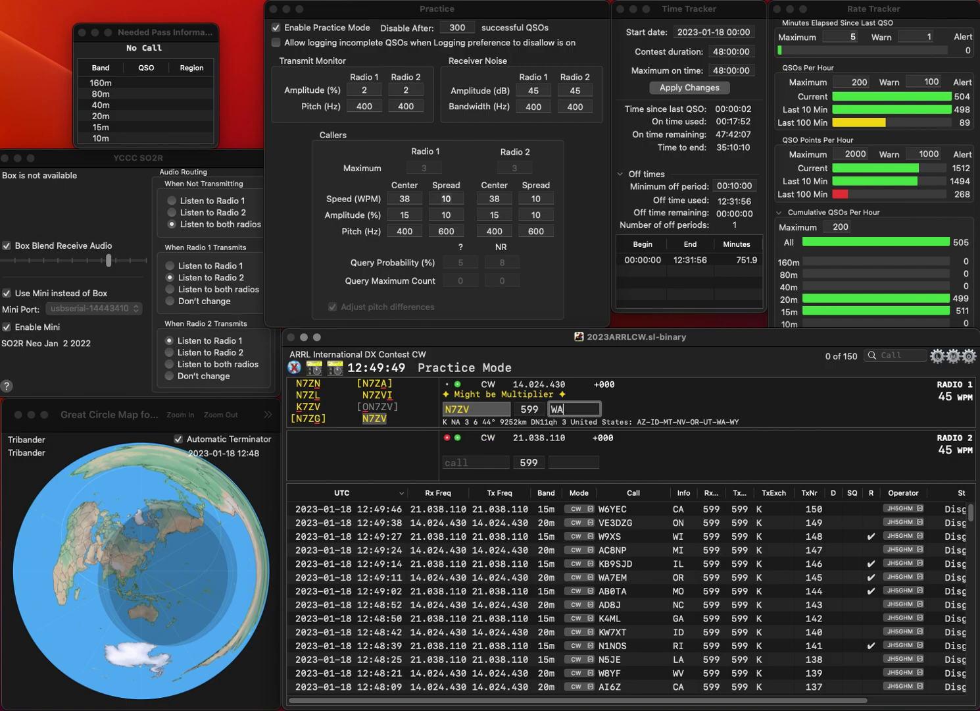
key(Return)
text(N5)
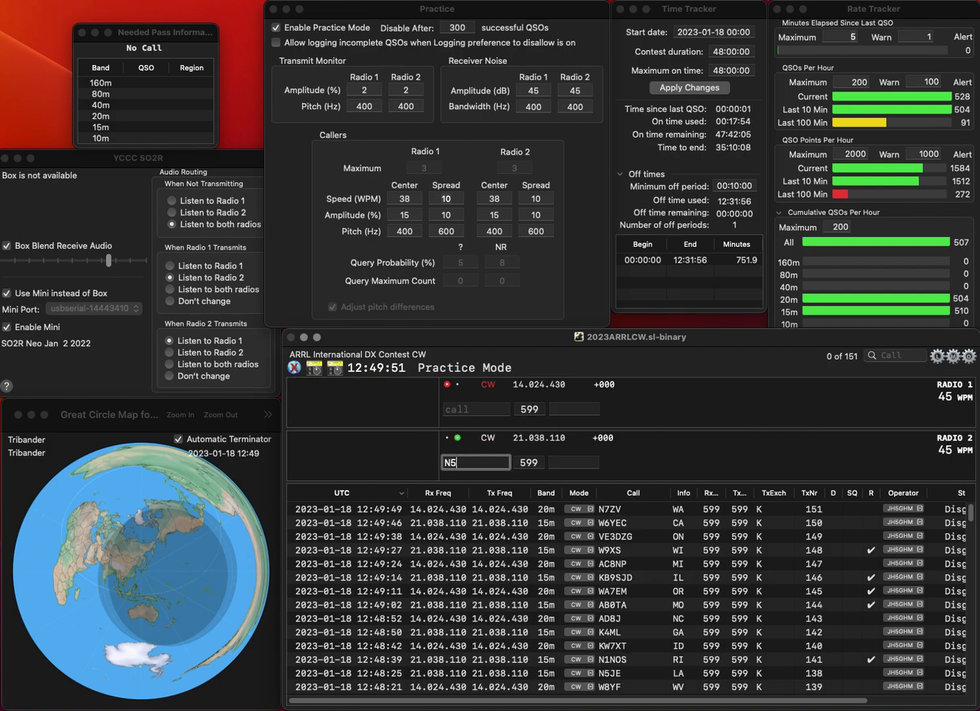
text(UWF)
key(Return)
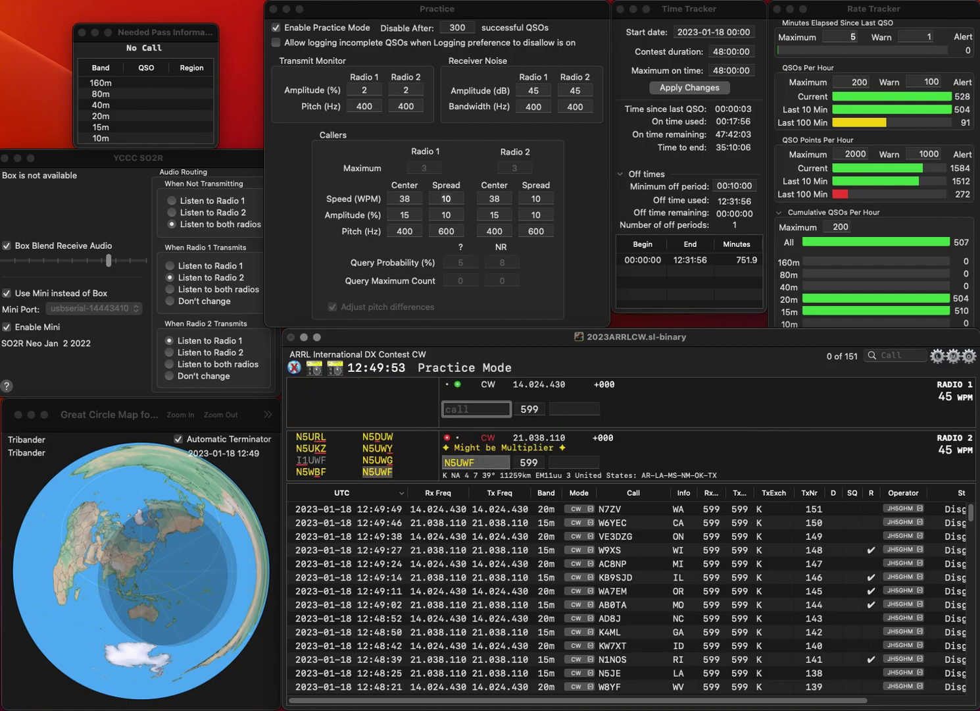
text(W1FCV)
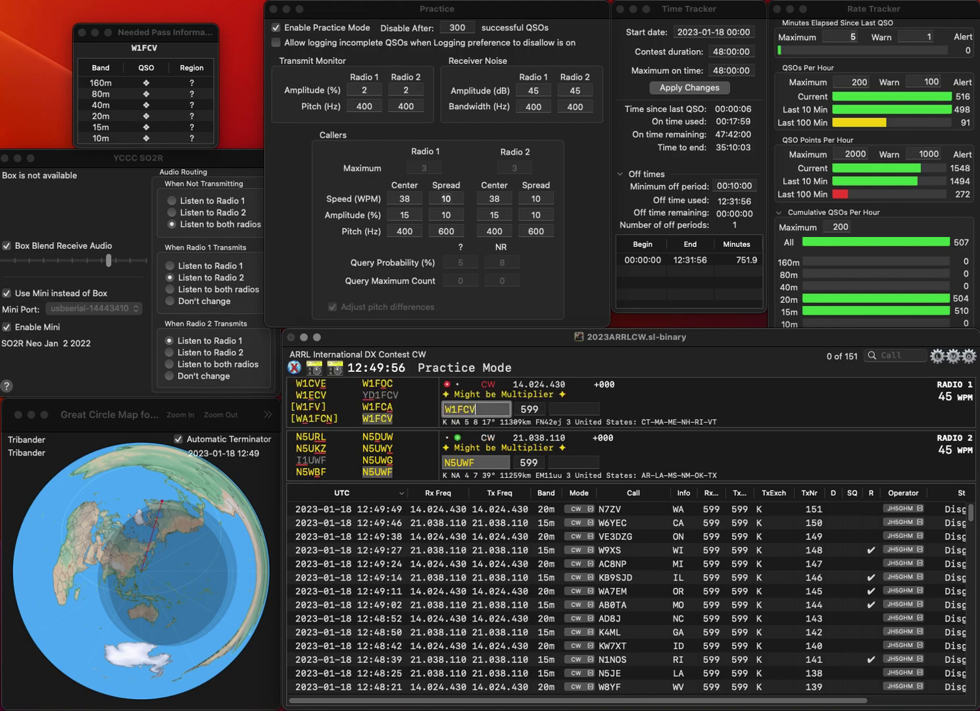
key(Return)
text(NM)
key(Return)
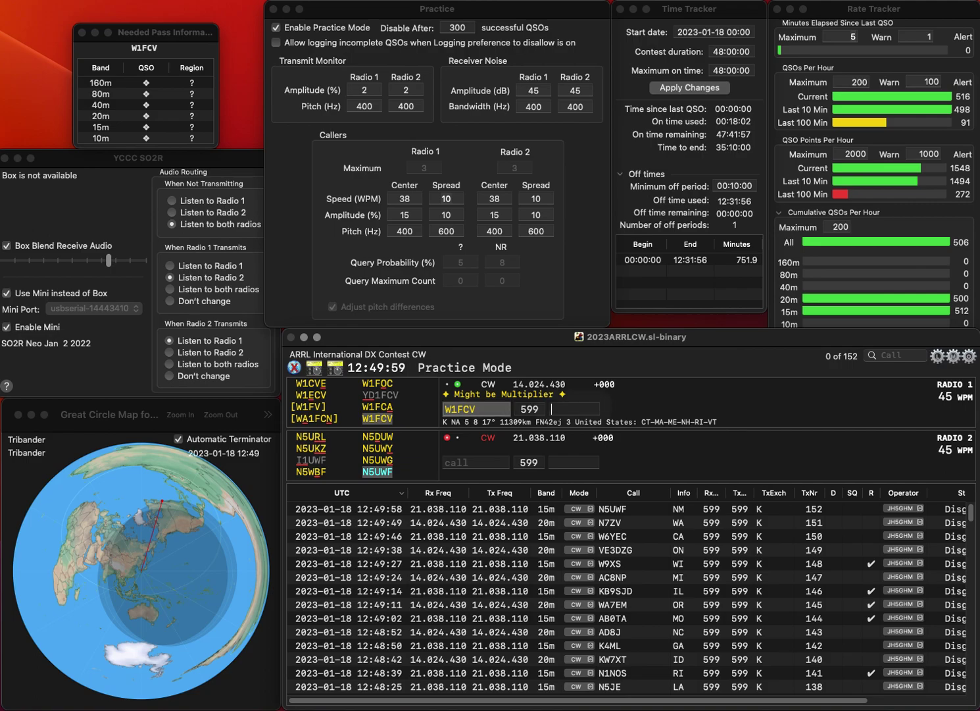
text(MA)
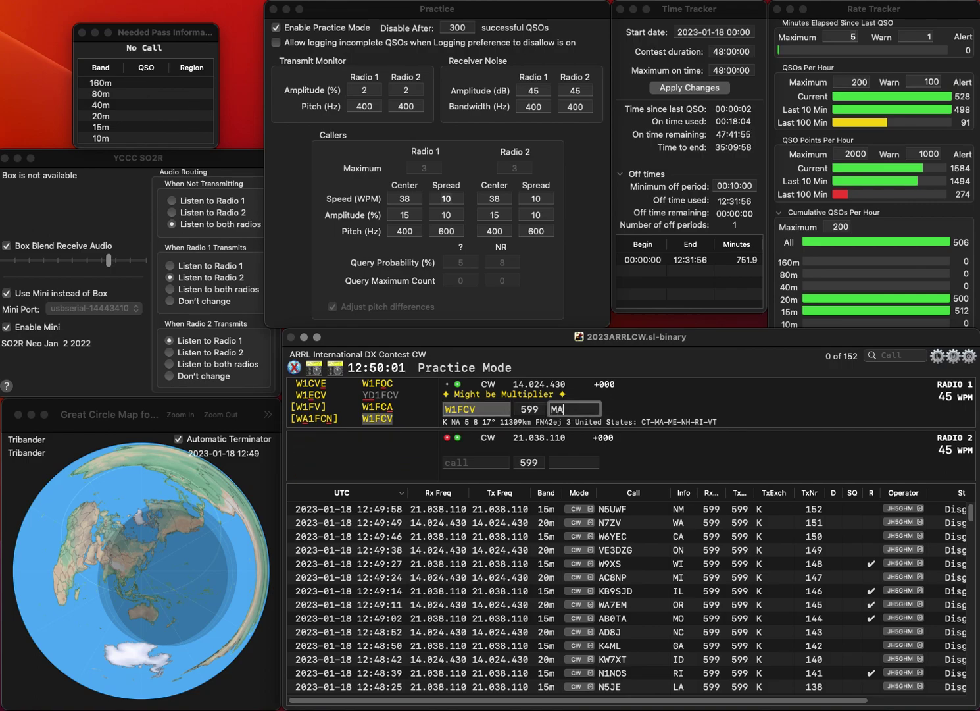
key(Return)
text(VA3LML)
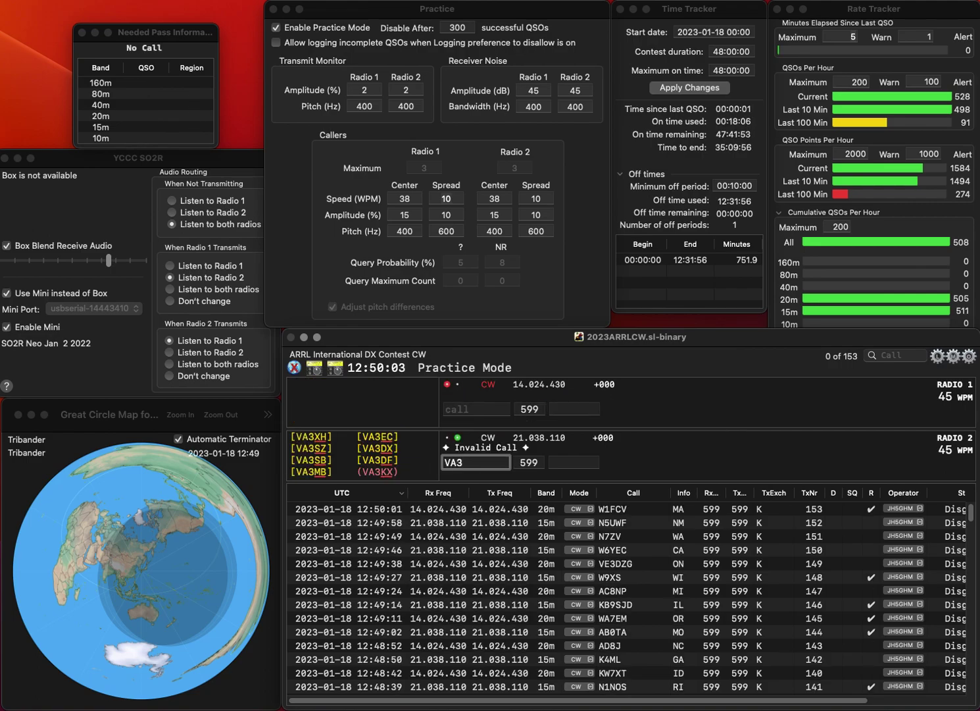
key(Return)
text(F1)
key(BackSpace)
key(BackSpace)
text(AC1DR)
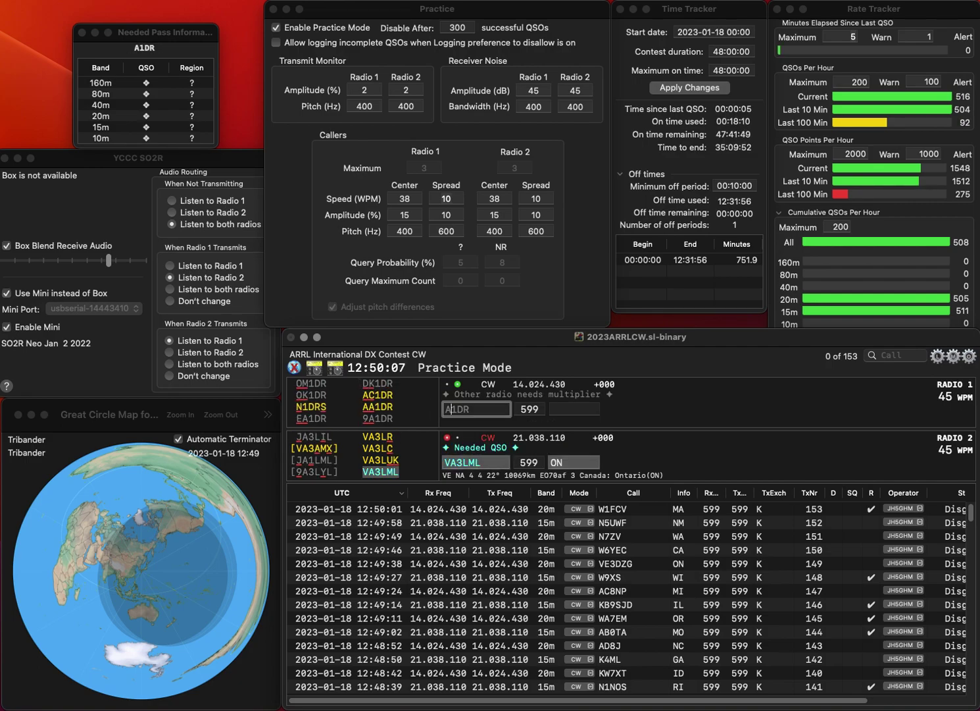
key(Return)
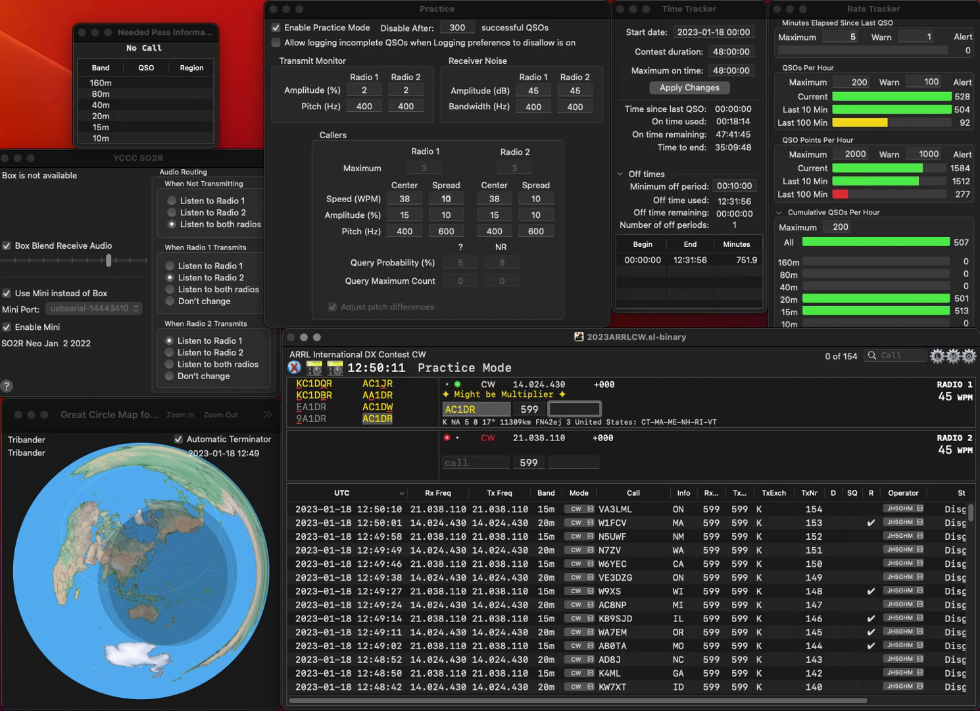
text(ME)
key(Return)
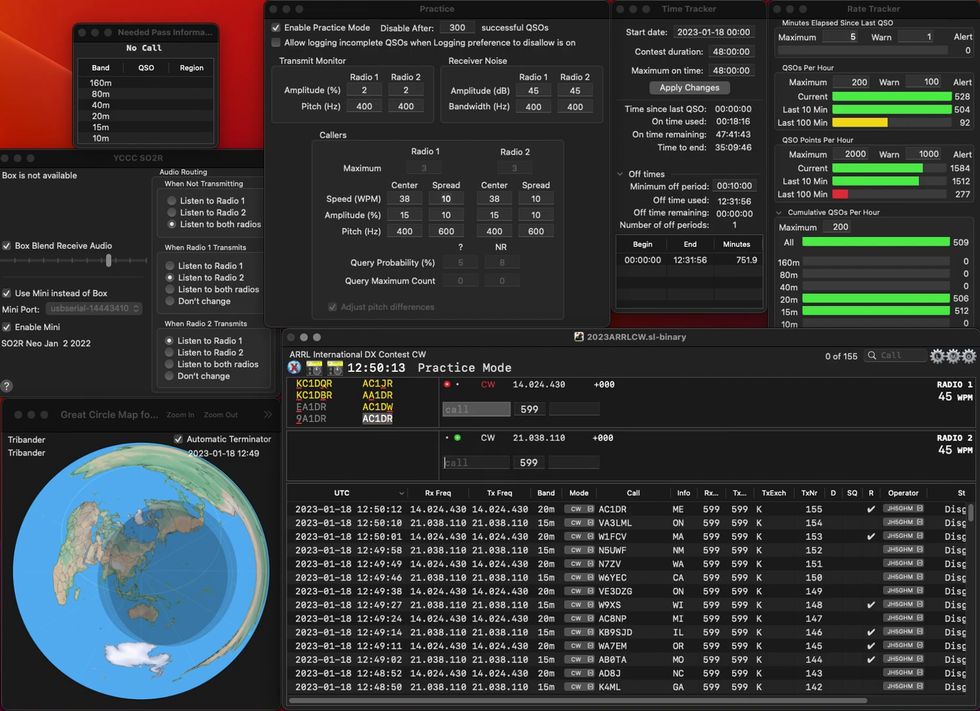
text(KI0MH)
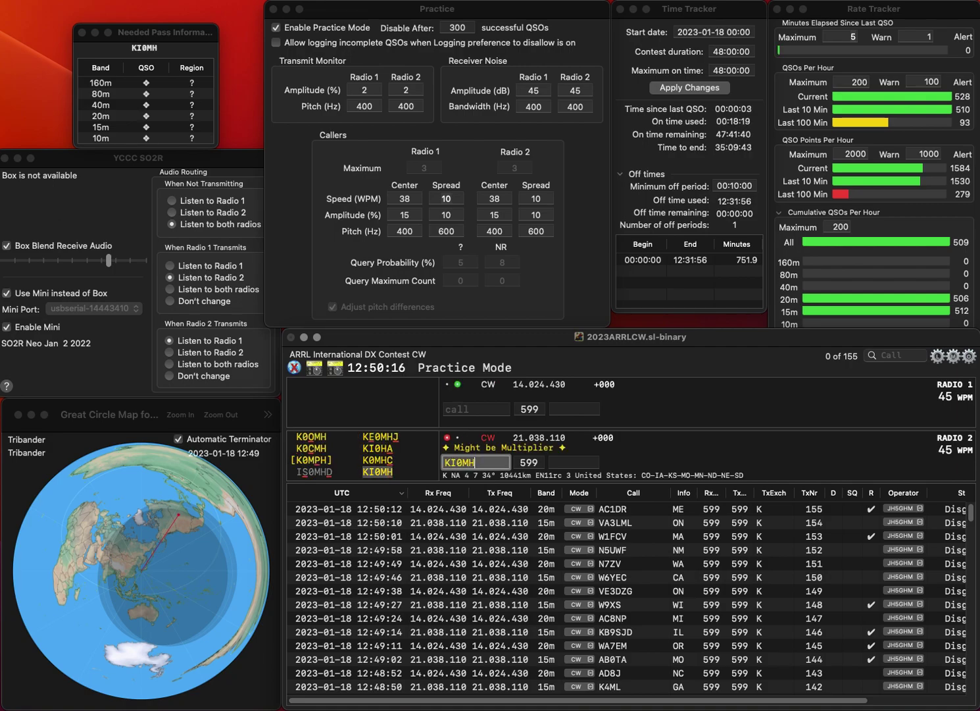
key(Return)
text(KC)
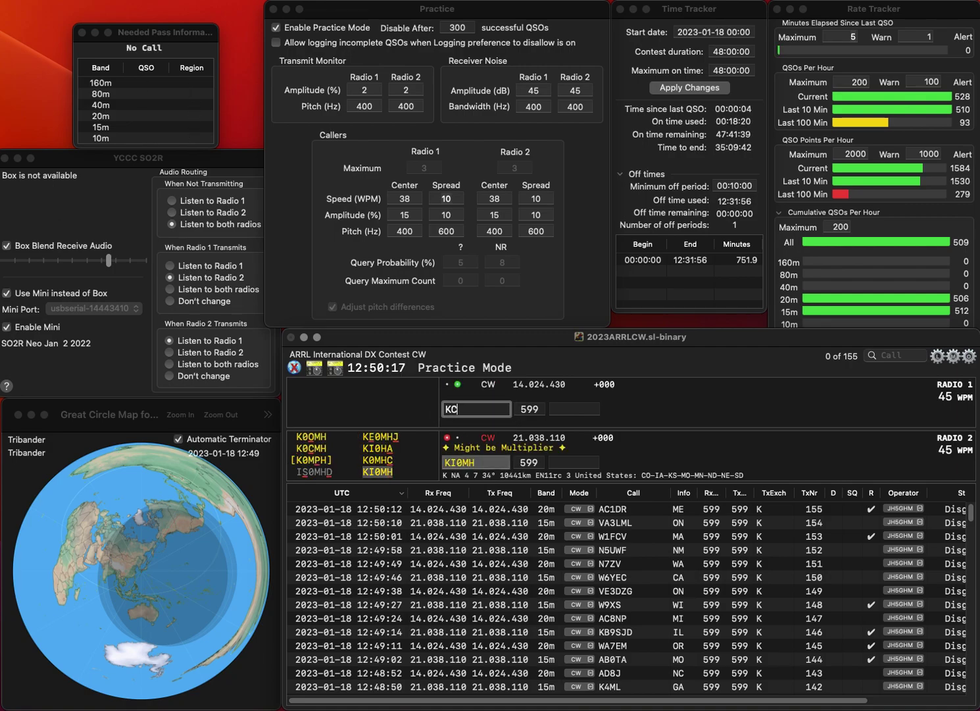
text(1FK)
key(Return)
key(Tab)
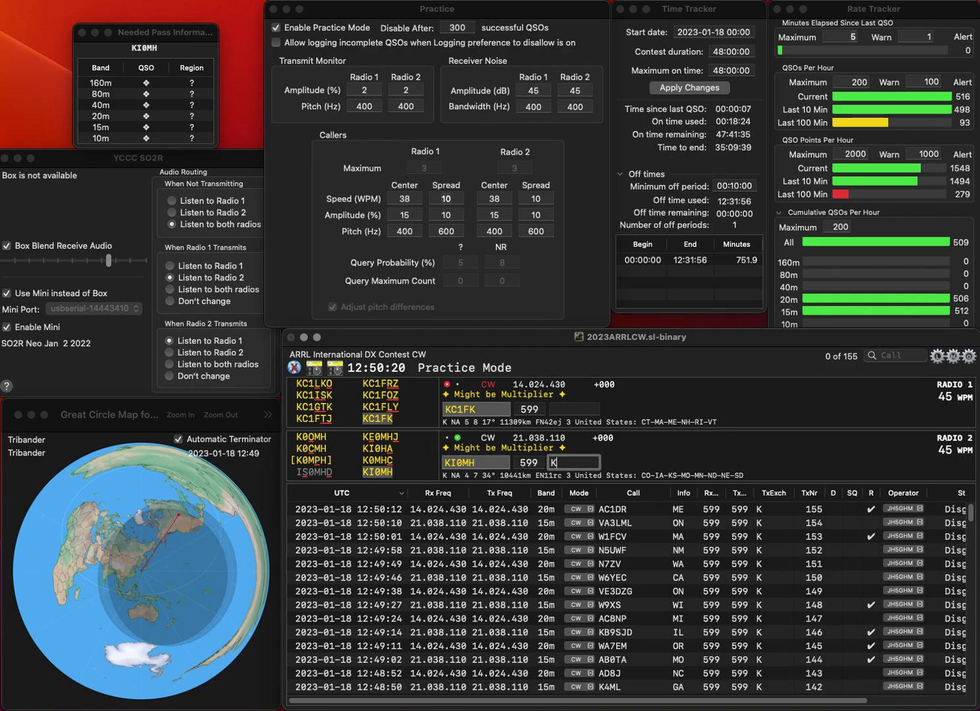
key(Return)
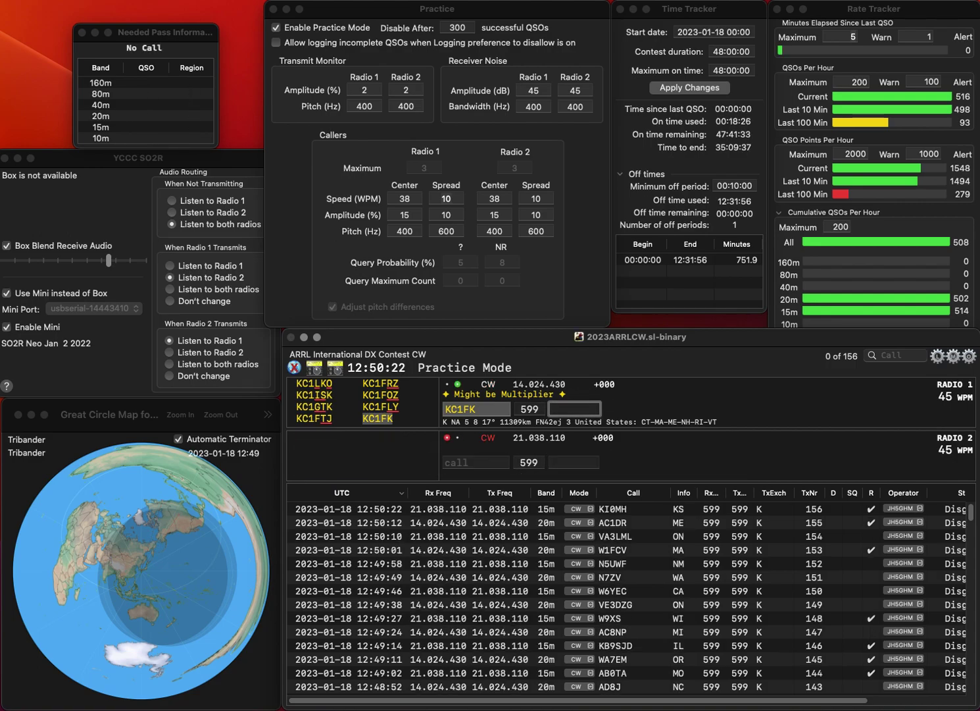
text(VA)
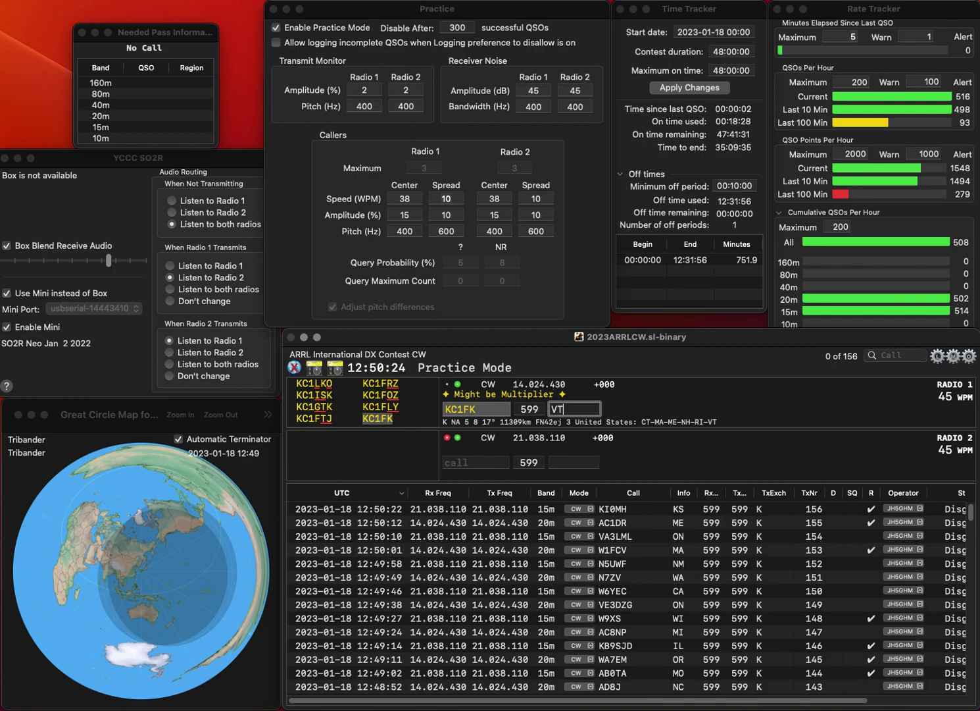
key(Return)
Step: Work KA9ZXN with WI and N3AM with MD, adding N3AM's missing N prefix
text(KA9ZXN)
key(Return)
text(3AM)
key(Home)
text(N)
key(Return)
key(Return)
text(WI)
key(Return)
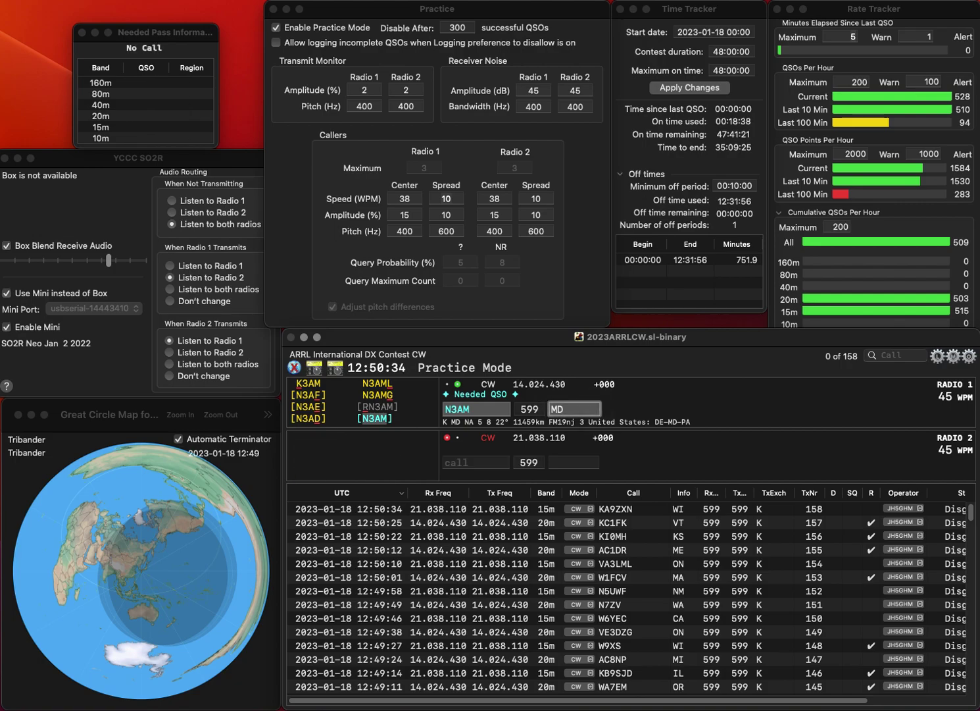
key(Return)
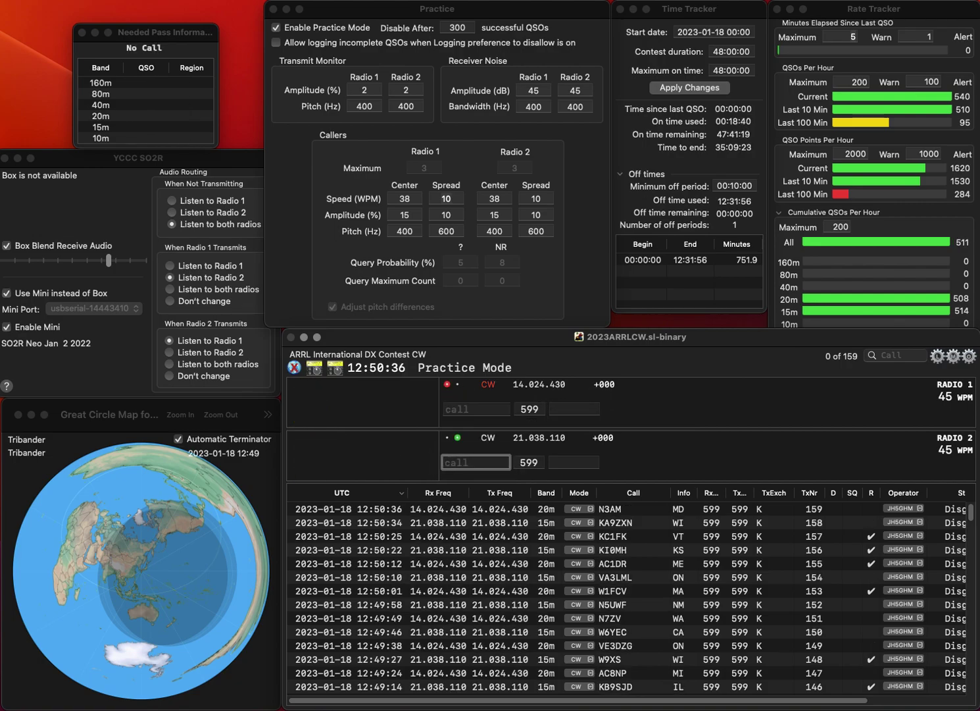
text(KB3F)
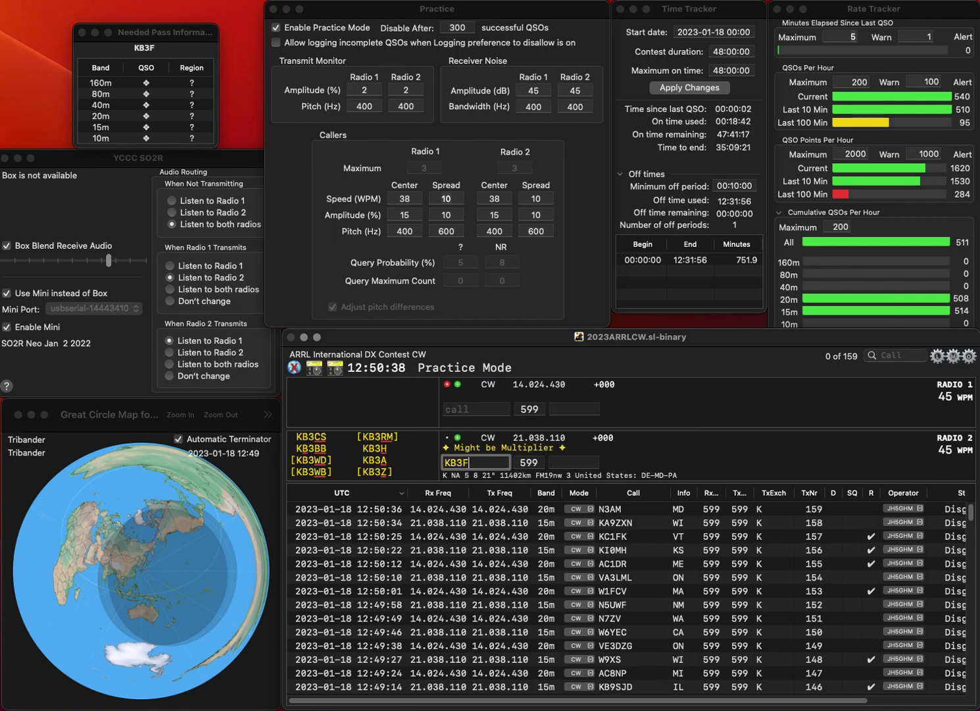
text(IO)
key(Return)
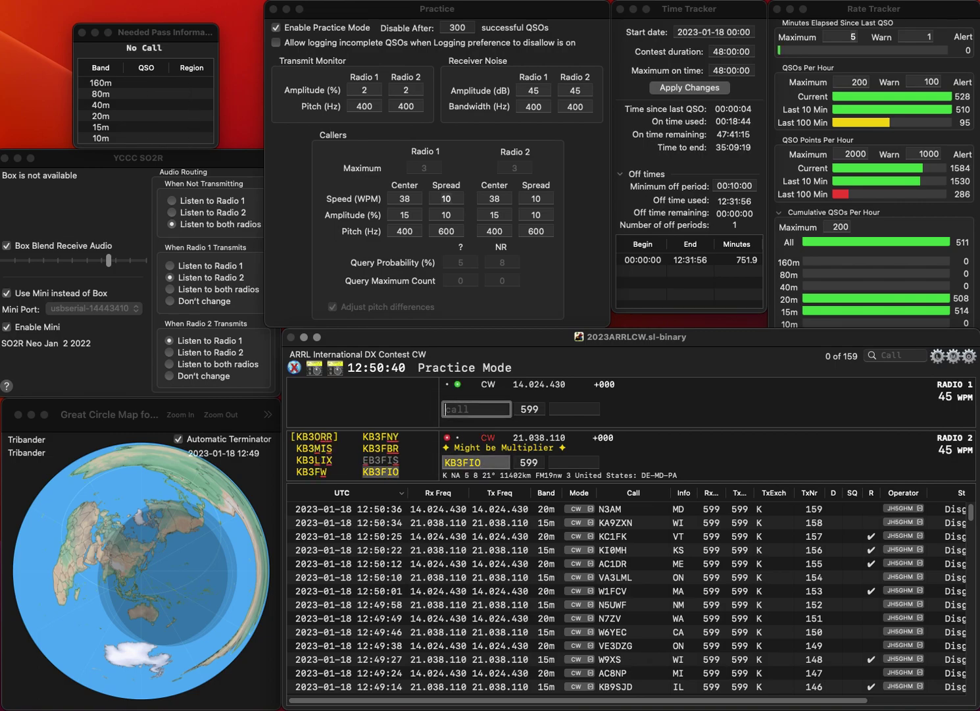
text(KC3PIX)
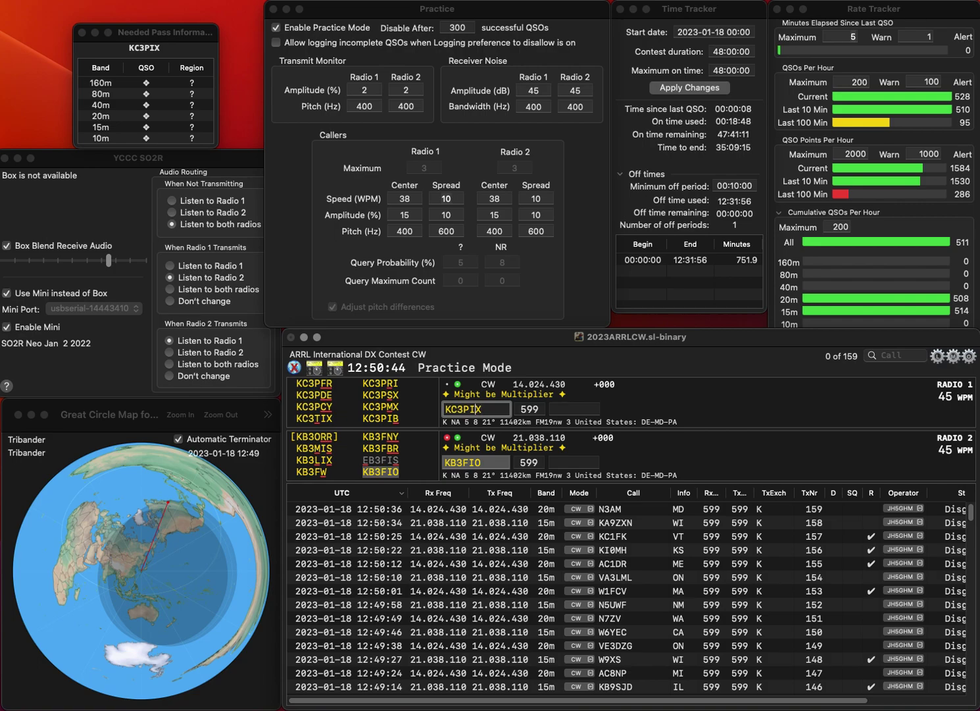
key(BackSpace)
text(SX)
key(Return)
key(space)
text(DE)
key(Return)
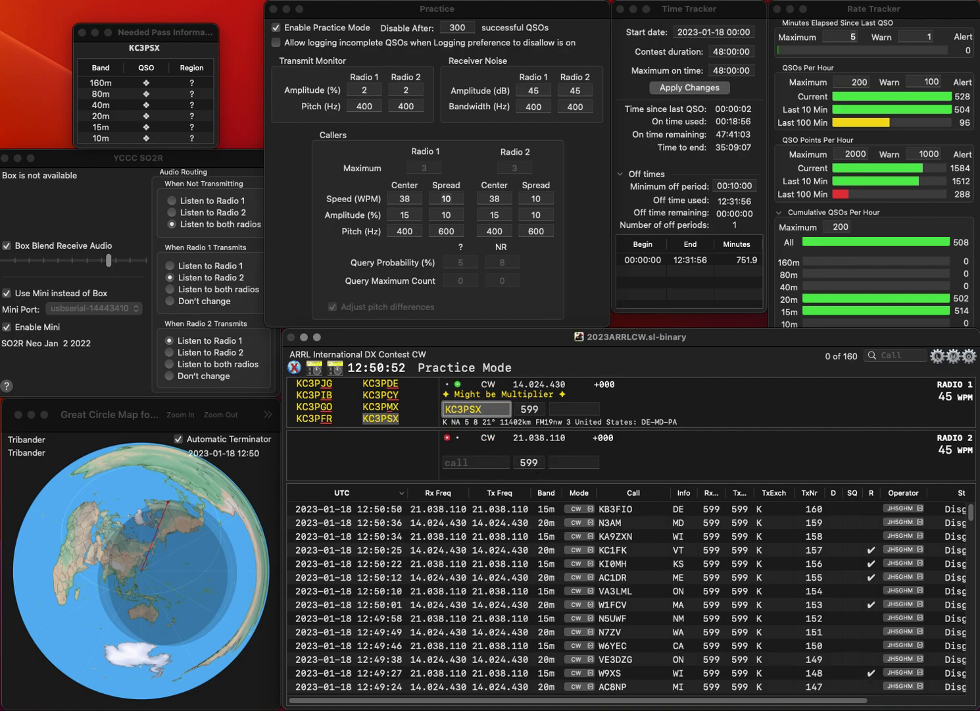
key(Return)
text(M)
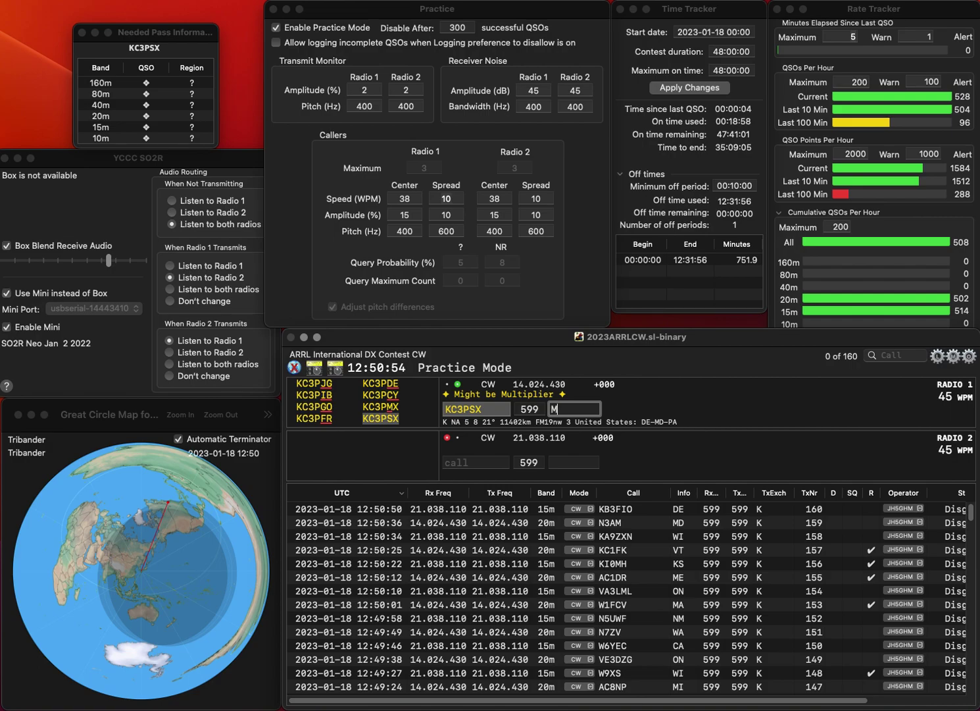
text(D)
key(Return)
text(W7AX)
key(Return)
text(W)
key(BackSpace)
text(AAG1V)
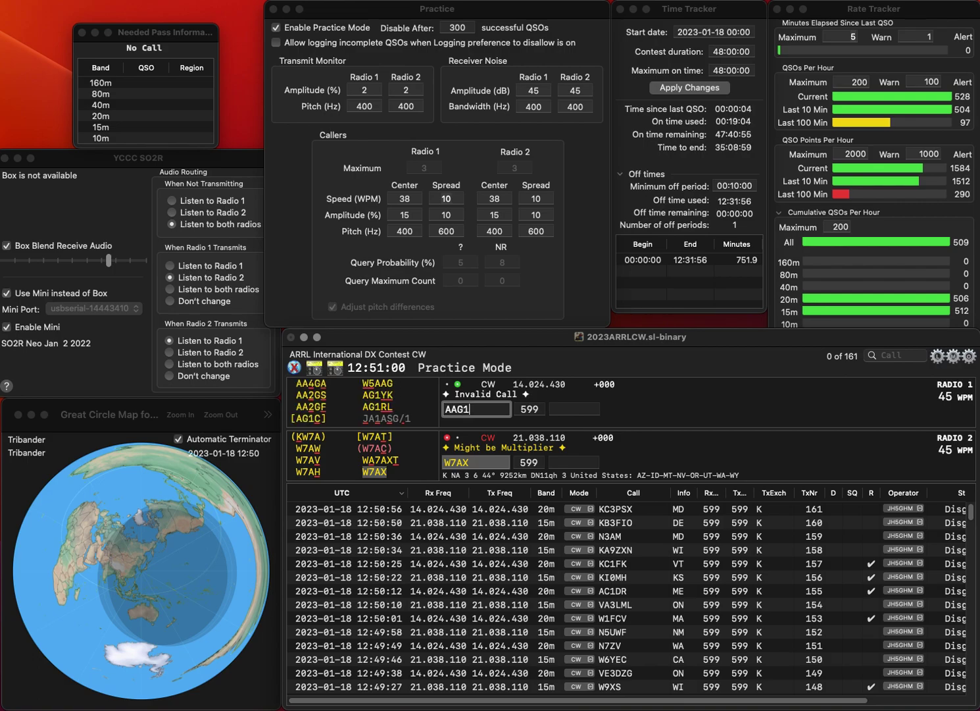
key(Home)
key(Delete)
key(Return)
text(AZ)
key(Return)
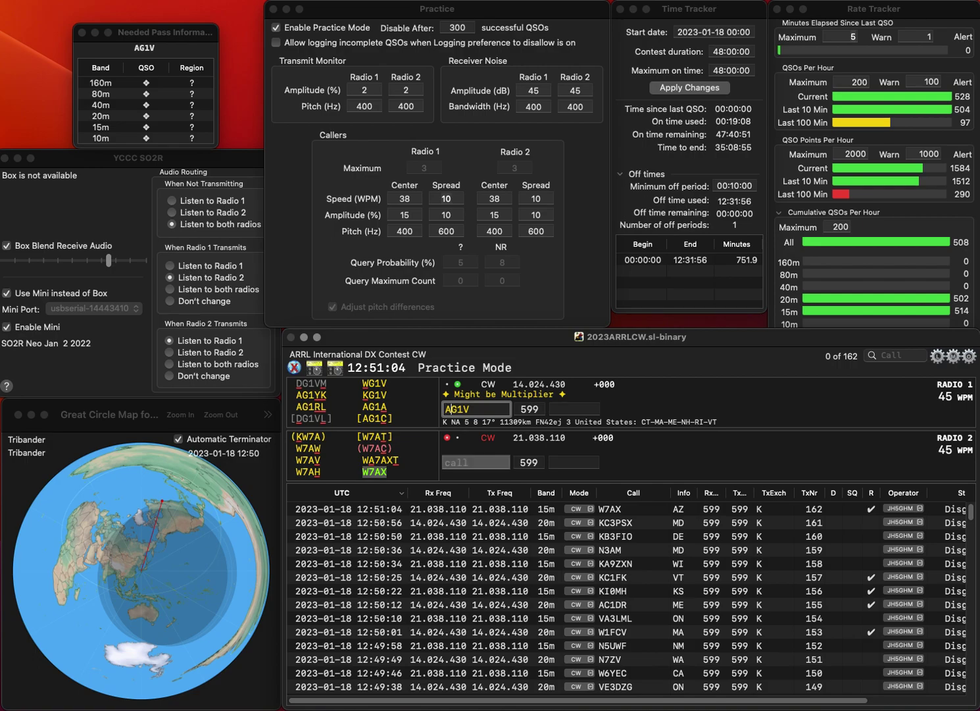
key(Left)
key(BackSpace)
text(2)
key(Return)
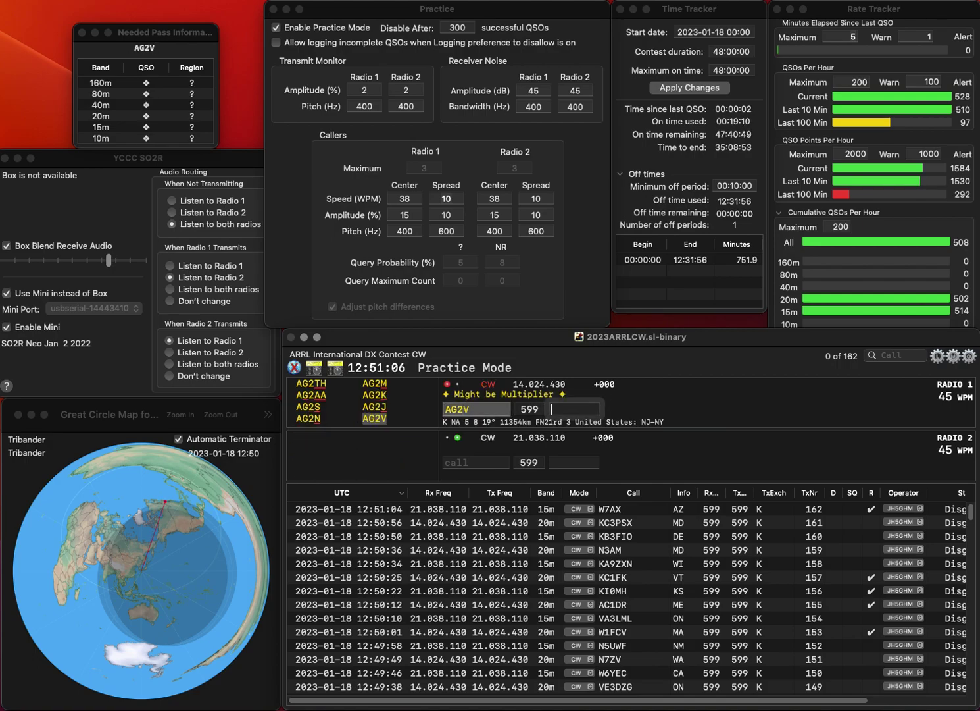
text(KK4LWR)
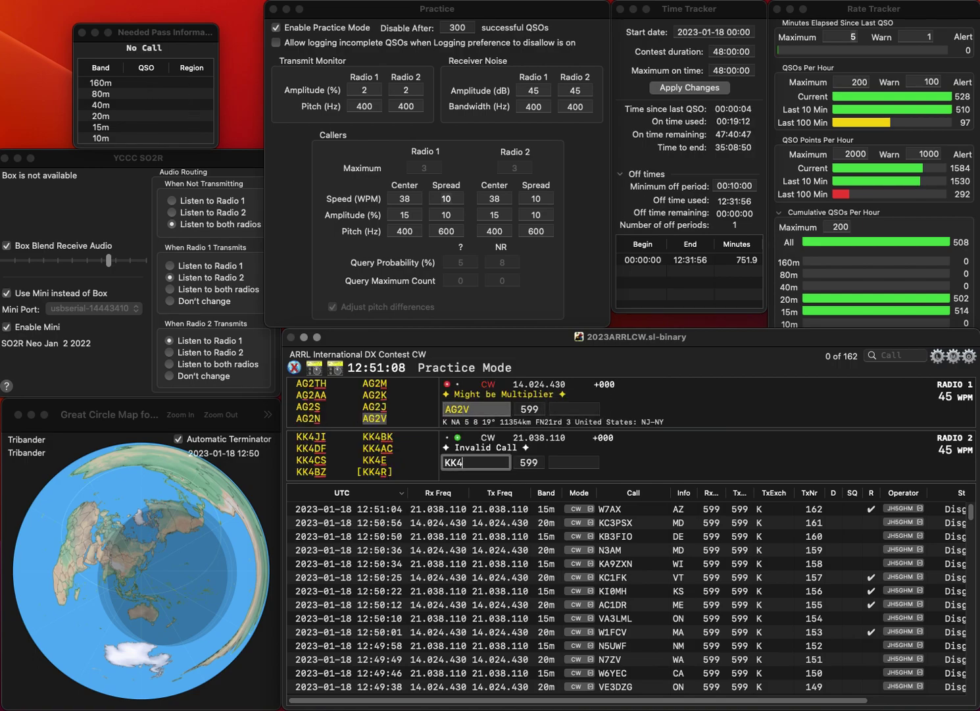
key(Return)
key(Tab)
text(NJ)
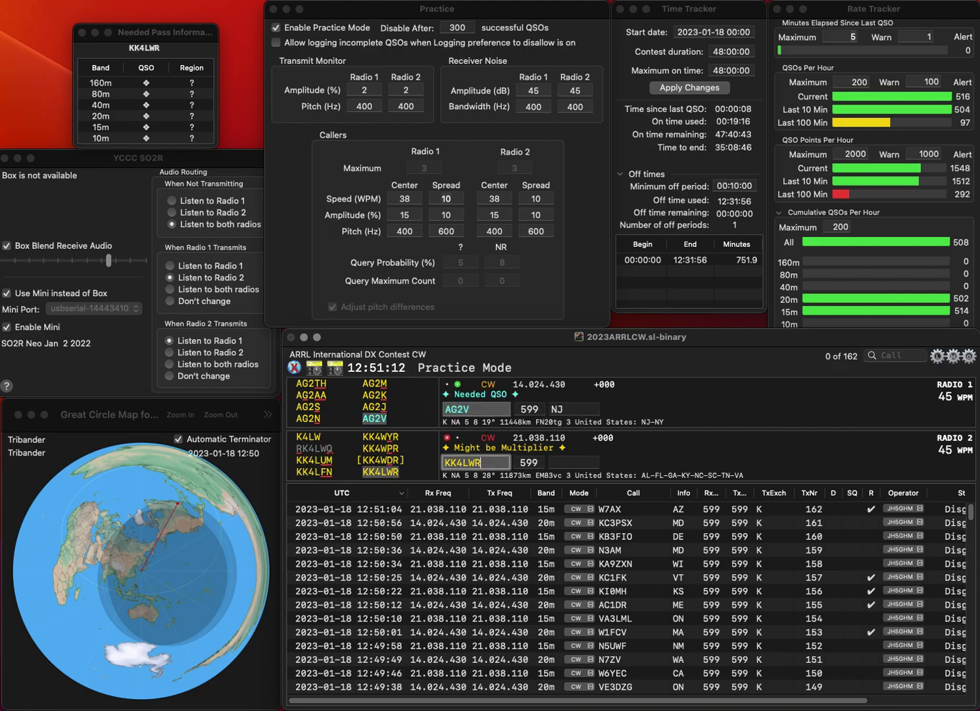
key(Return)
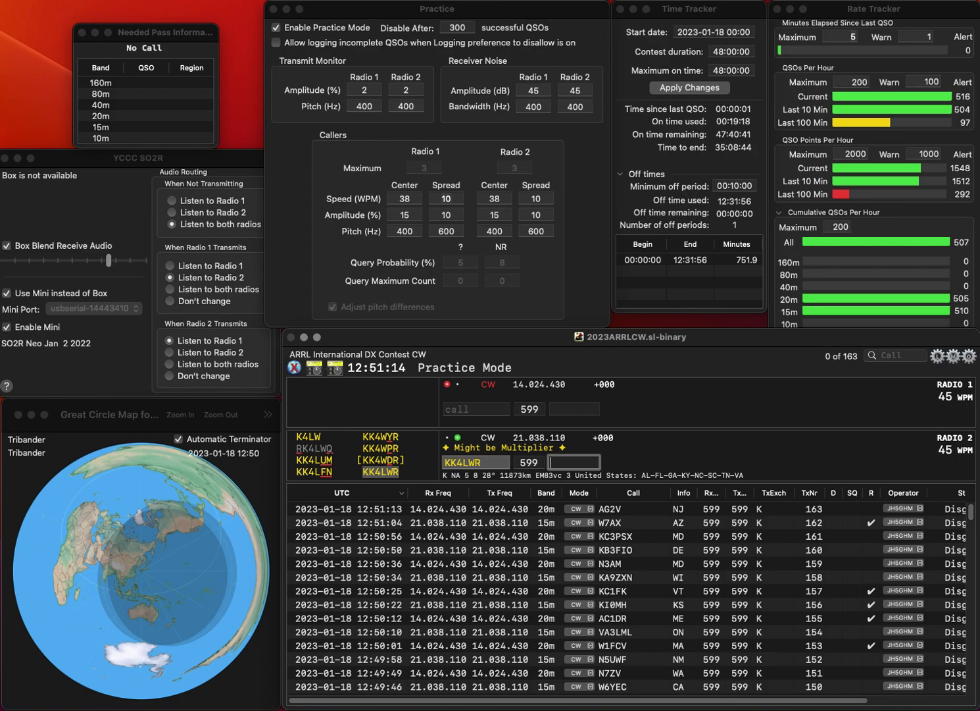
Step: Log KK4LWR with KY, then work WX1O (RI) and N4UN (GA)
text(KY)
key(Return)
text(WX1O)
key(Return)
text(N4UN)
key(Return)
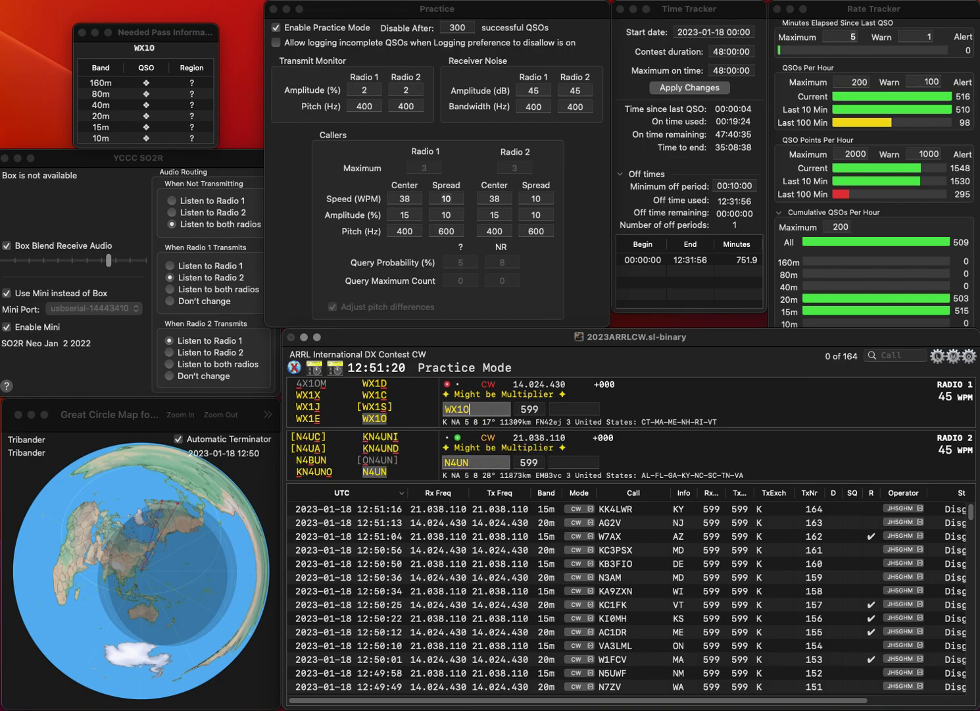
text(RI)
key(Return)
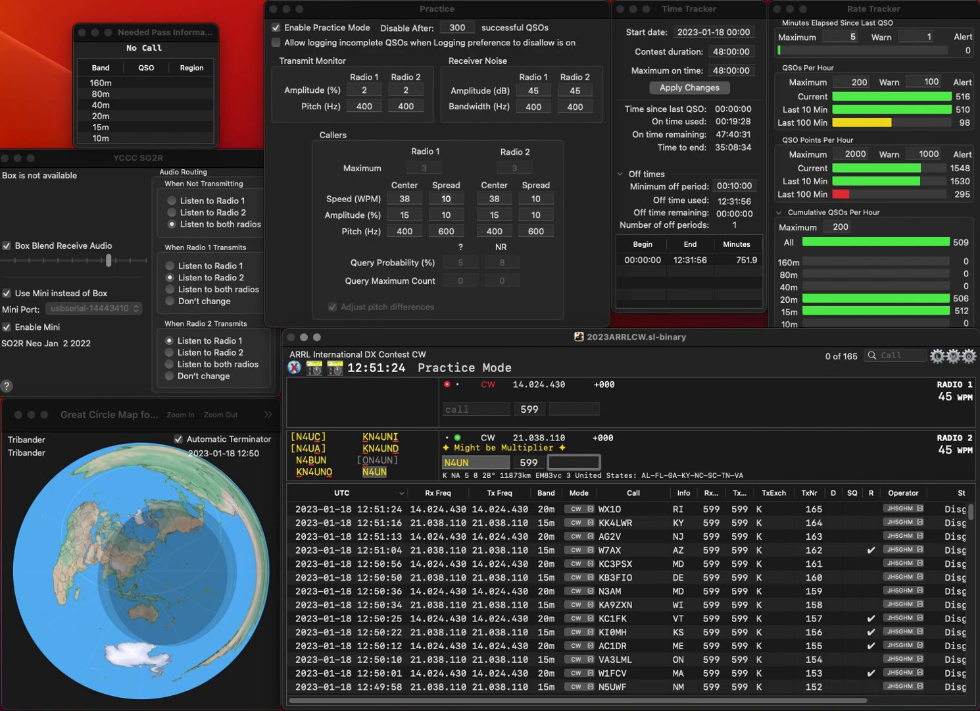
text(GA)
key(Return)
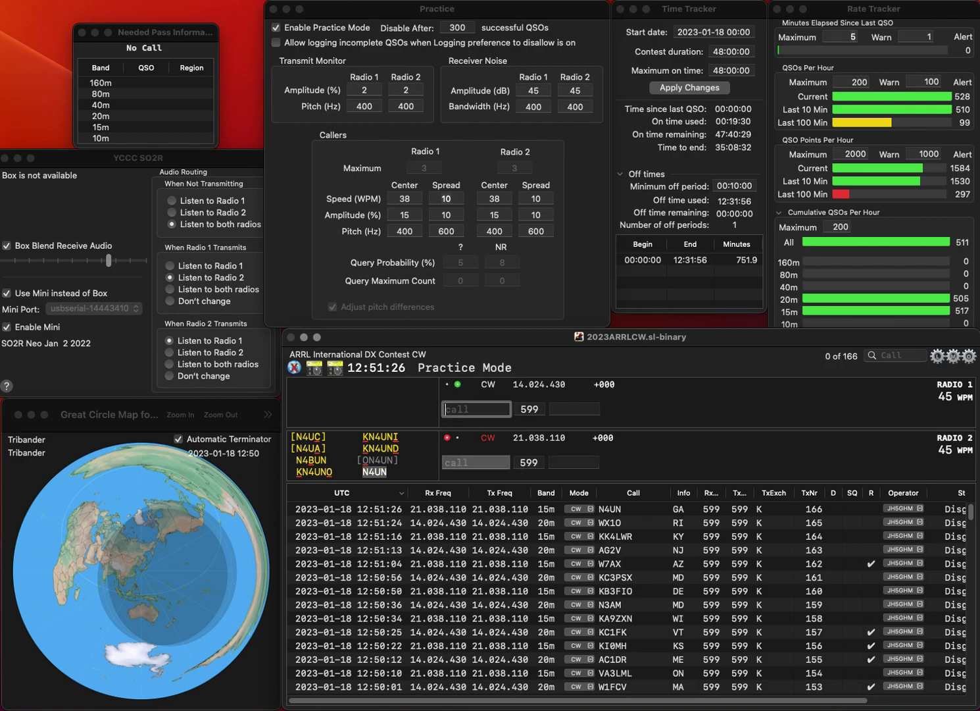
text(KN8)
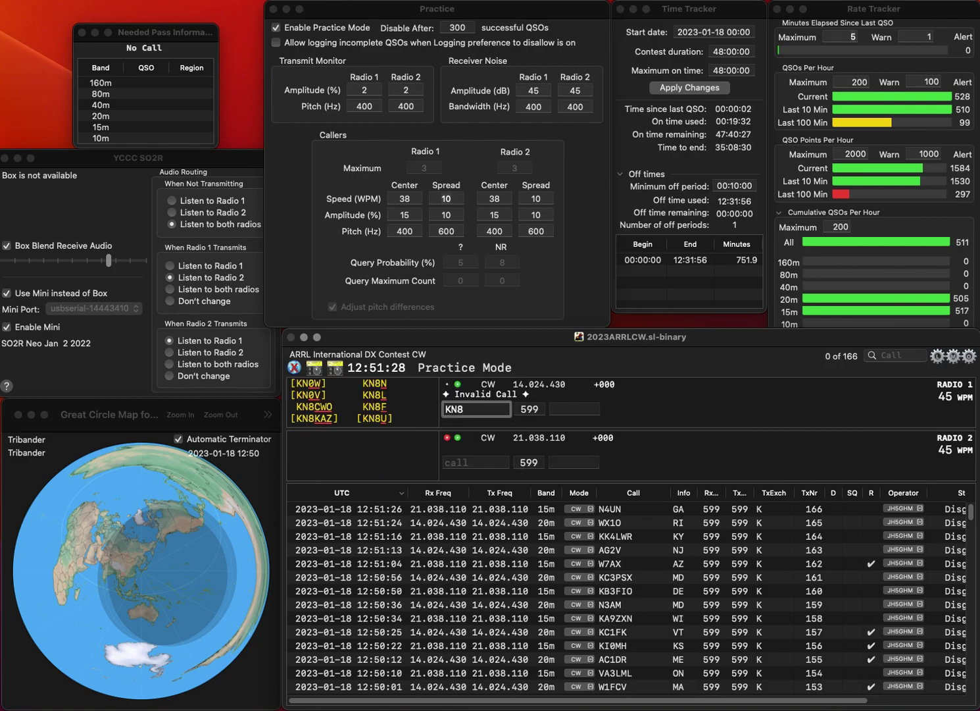
text(R)
key(Return)
text(P3K)
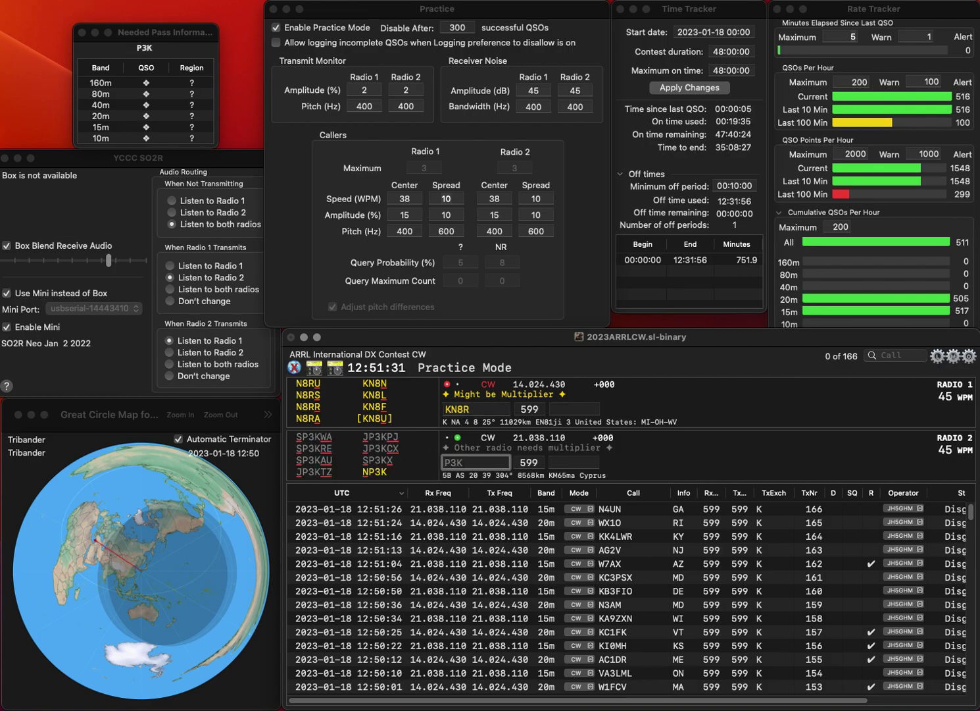
key(Home)
text(N)
key(Return)
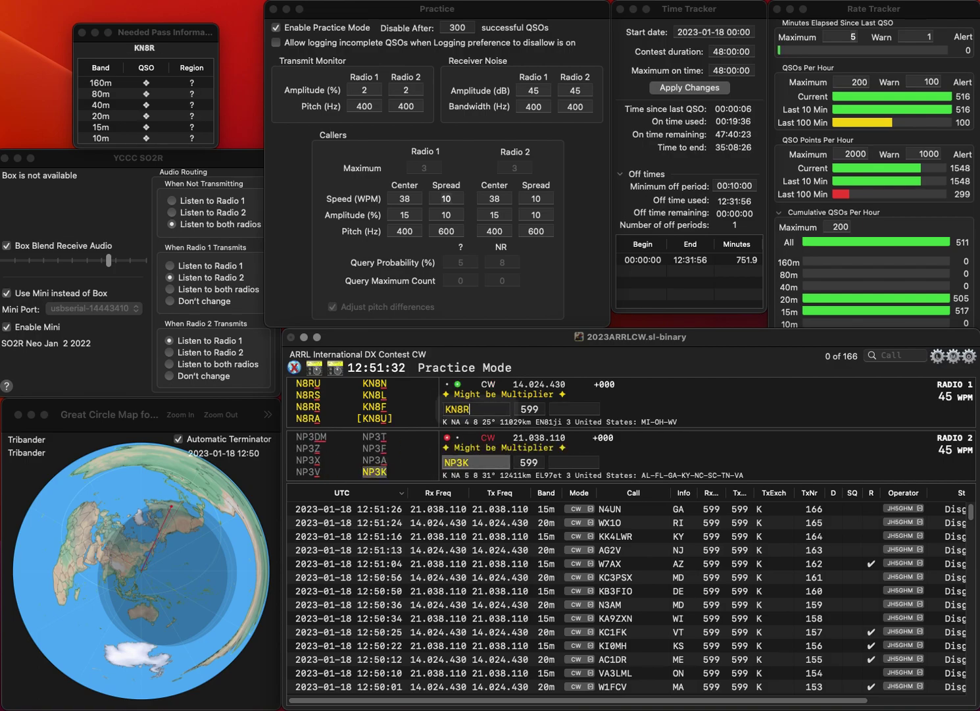
key(BackSpace)
text(S)
key(Right)
key(BackSpace)
text(9)
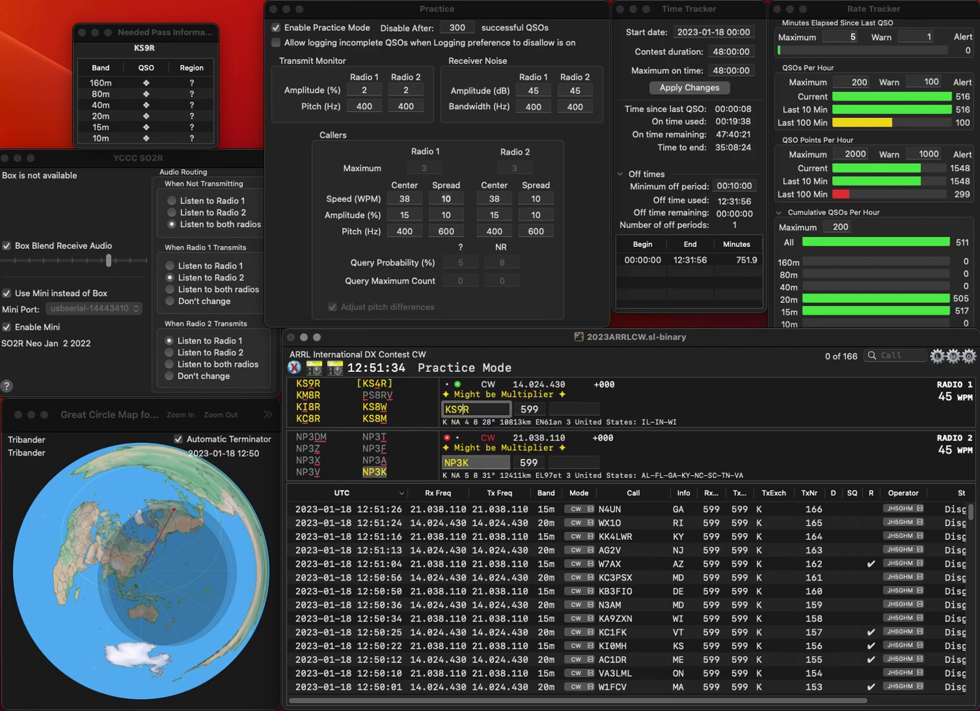
key(Return)
Step: Log NP3K with FL and KS9R with IN
text(R)
key(BackSpace)
text(FL)
key(Return)
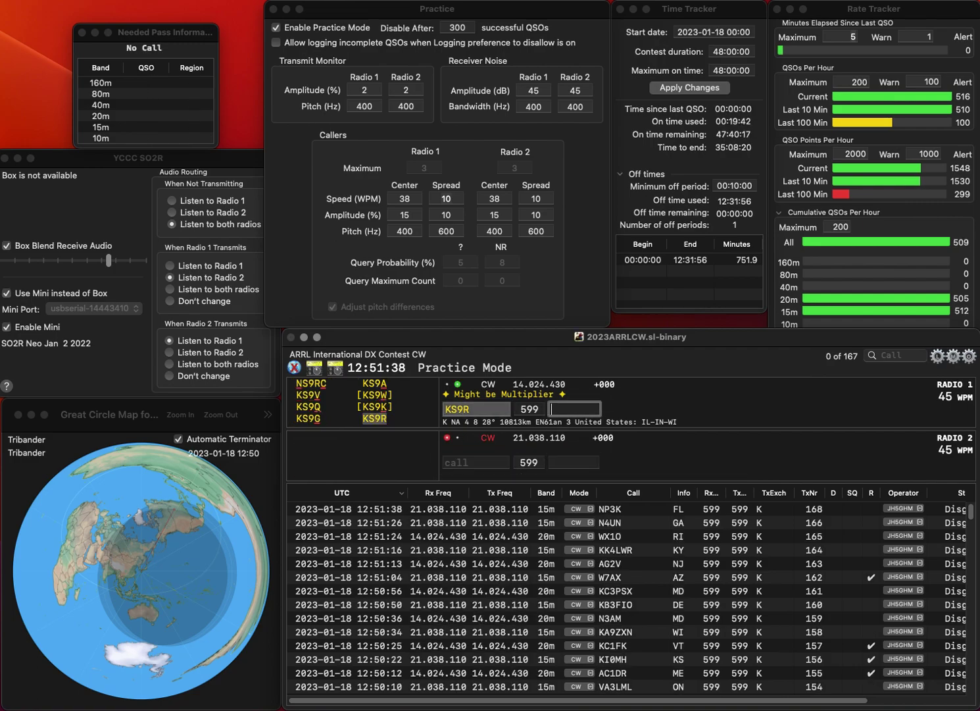
text(IN)
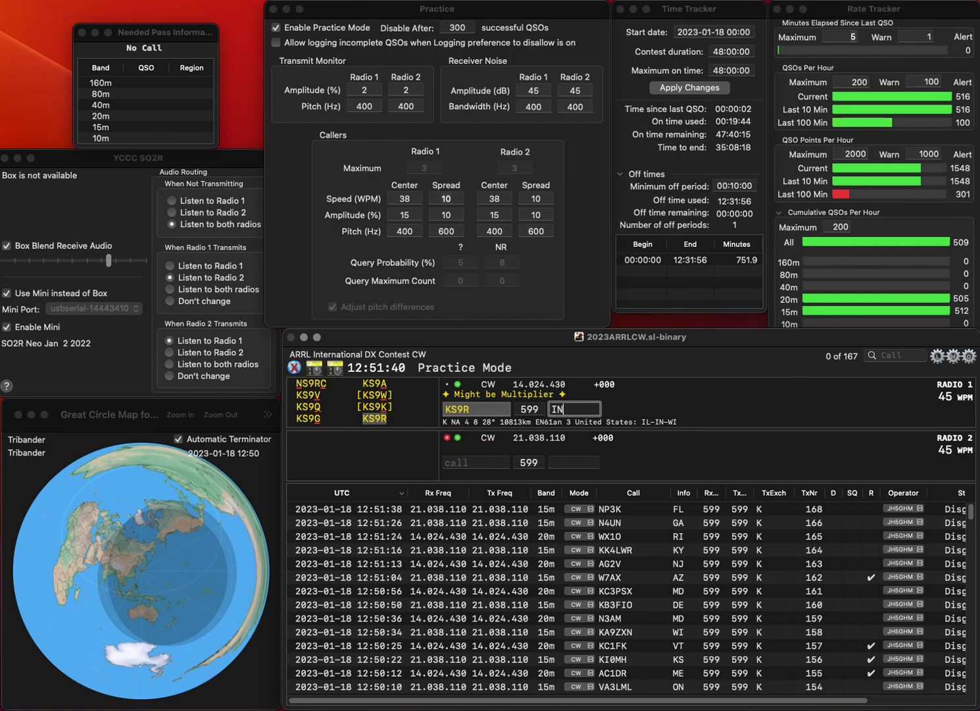
key(Return)
Step: Work KI5MIT on Radio 2 with OK and WA8PAG on Radio 1 with OH
text(KI5M)
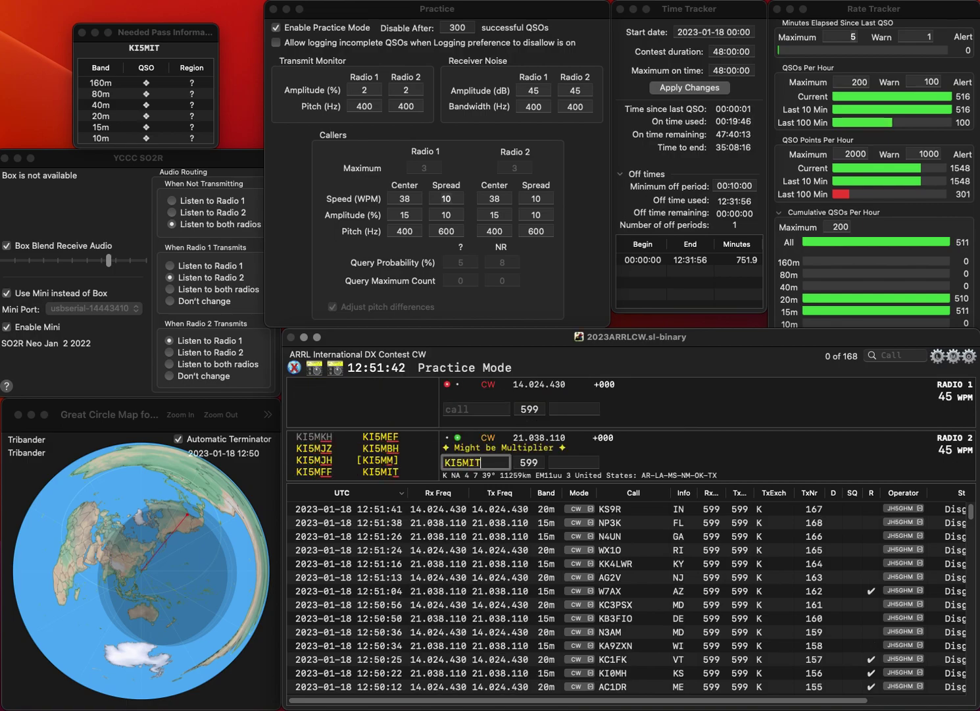
text(IT)
key(Return)
text(WA)
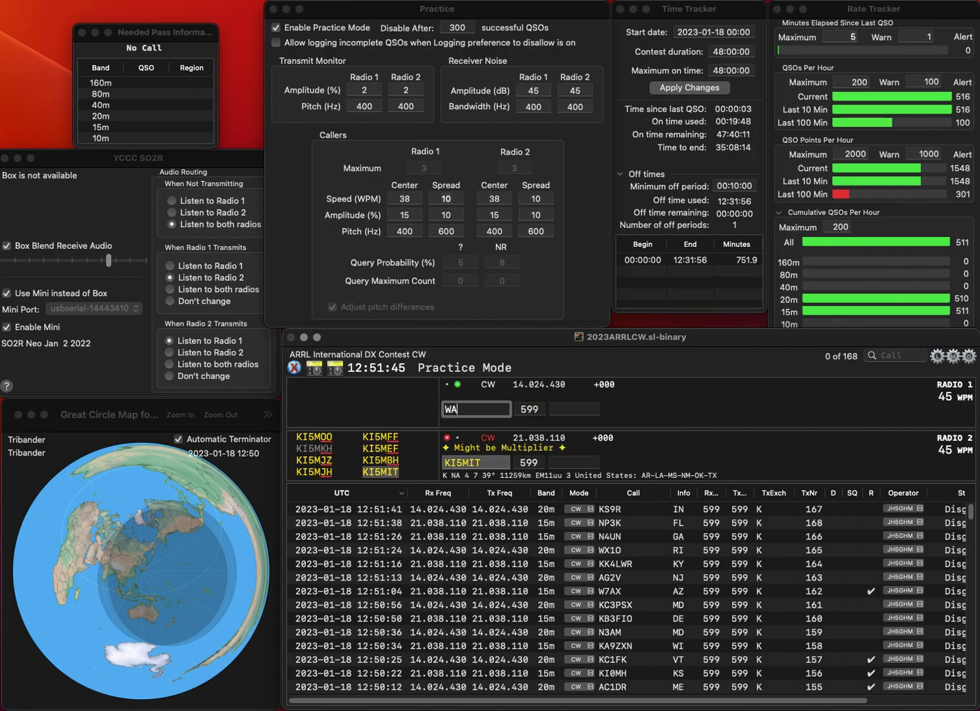
text(8PAG)
key(Return)
key(space)
text(OK)
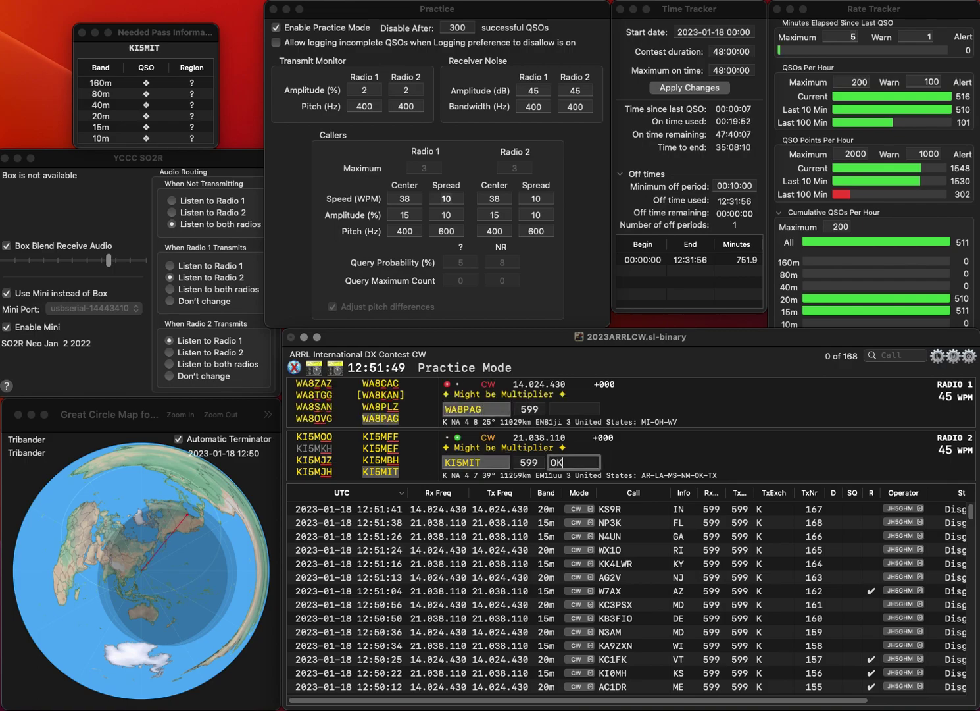
key(Return)
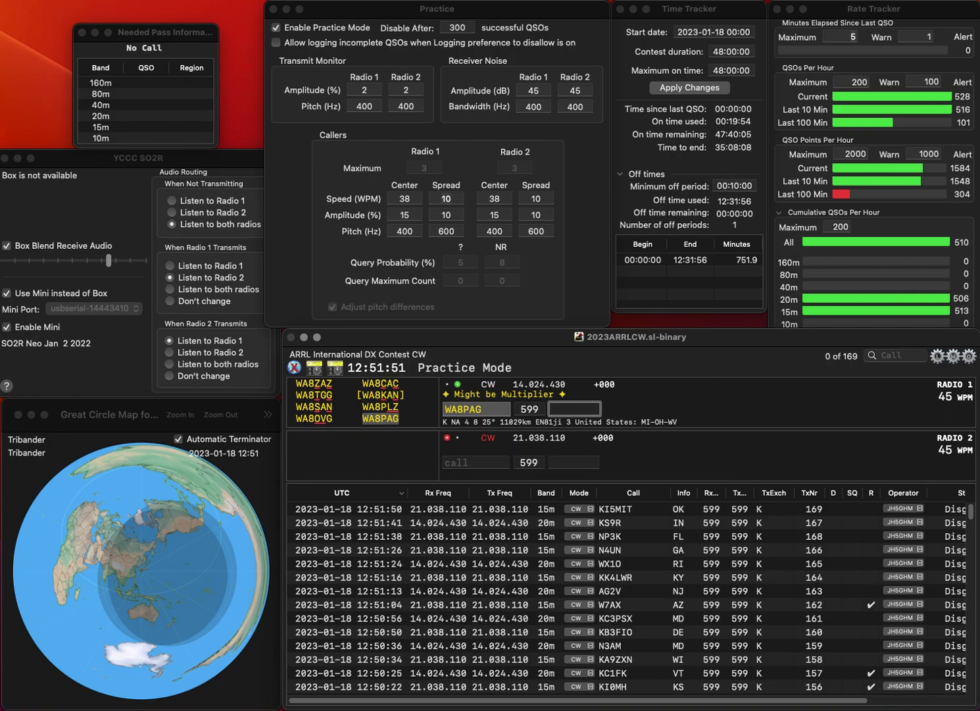
key(Return)
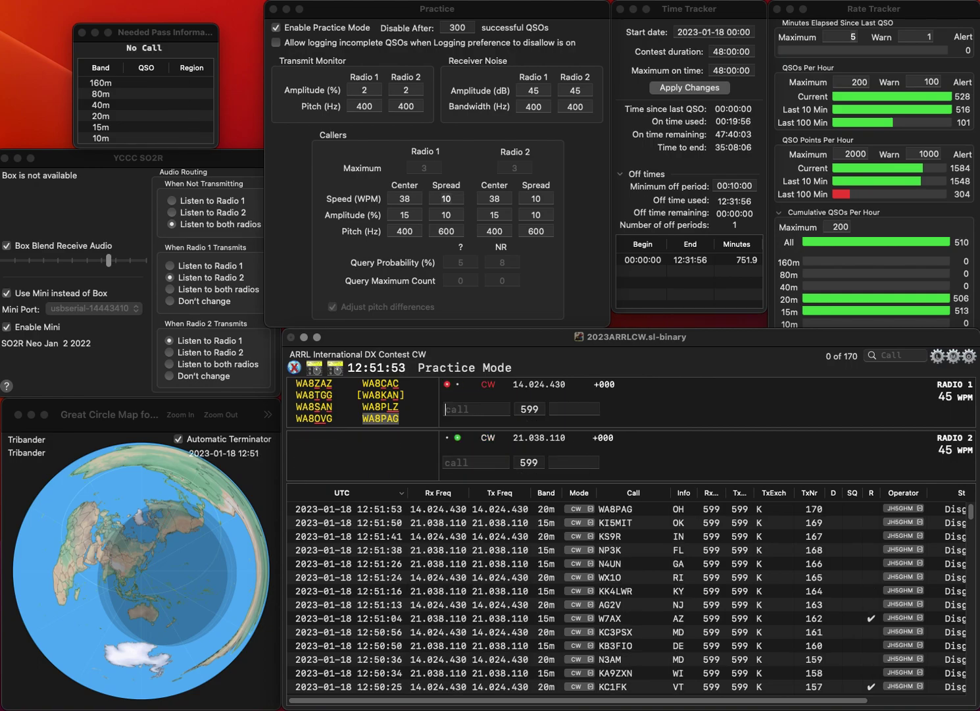
Step: Correct Radio 2's call to KD9NUB and log it with IN, plus KM4TC with FL
text(9NUB)
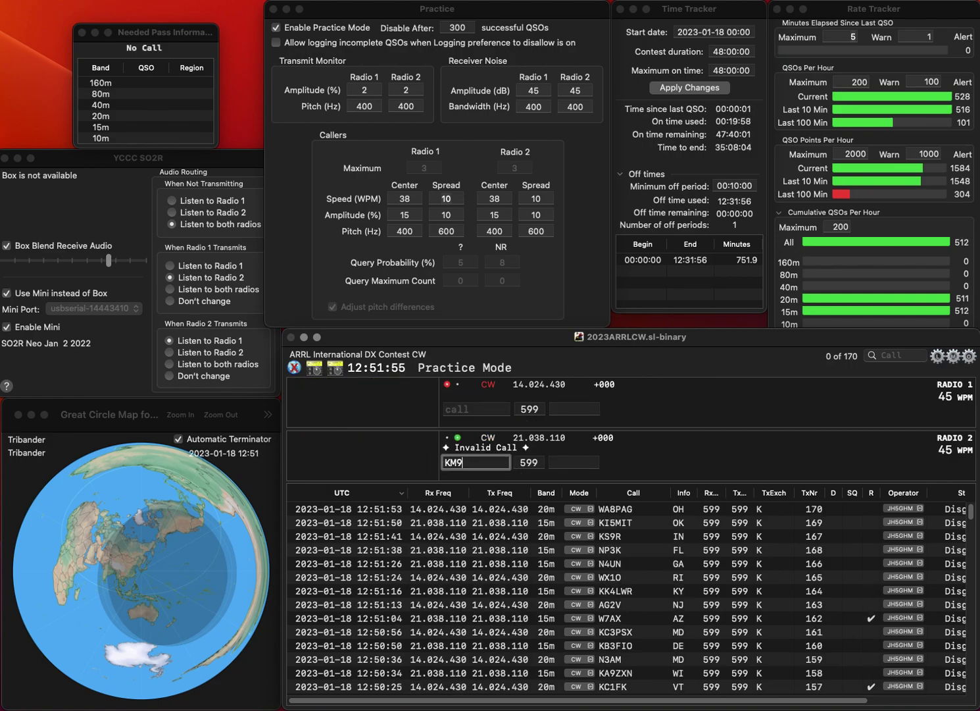
key(Return)
key(Tab)
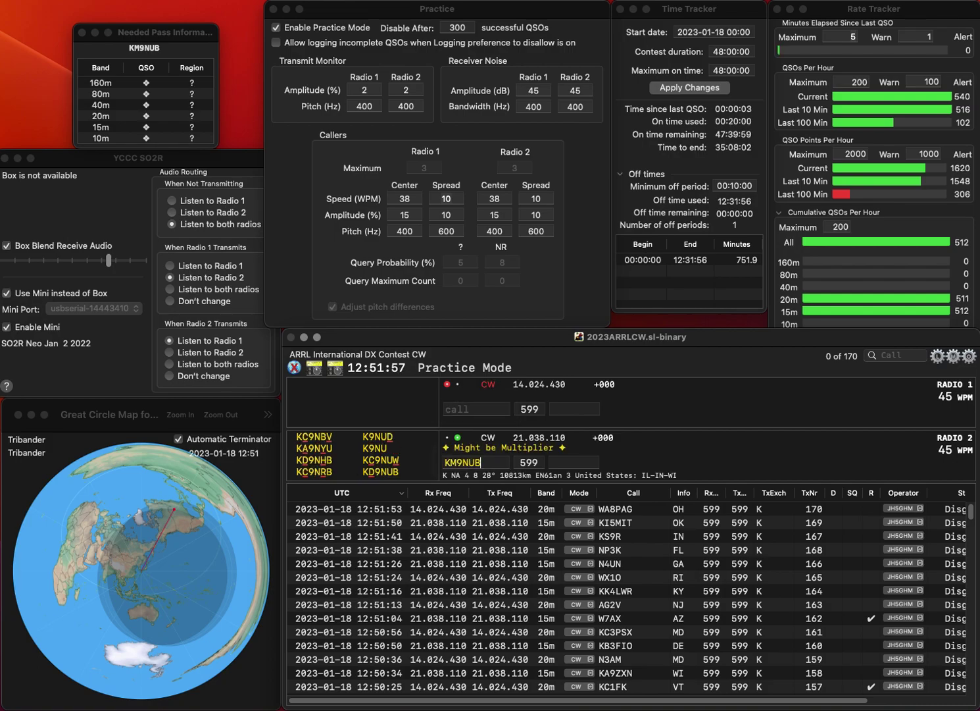
key(Home)
key(Delete)
key(Delete)
text(KD)
key(Return)
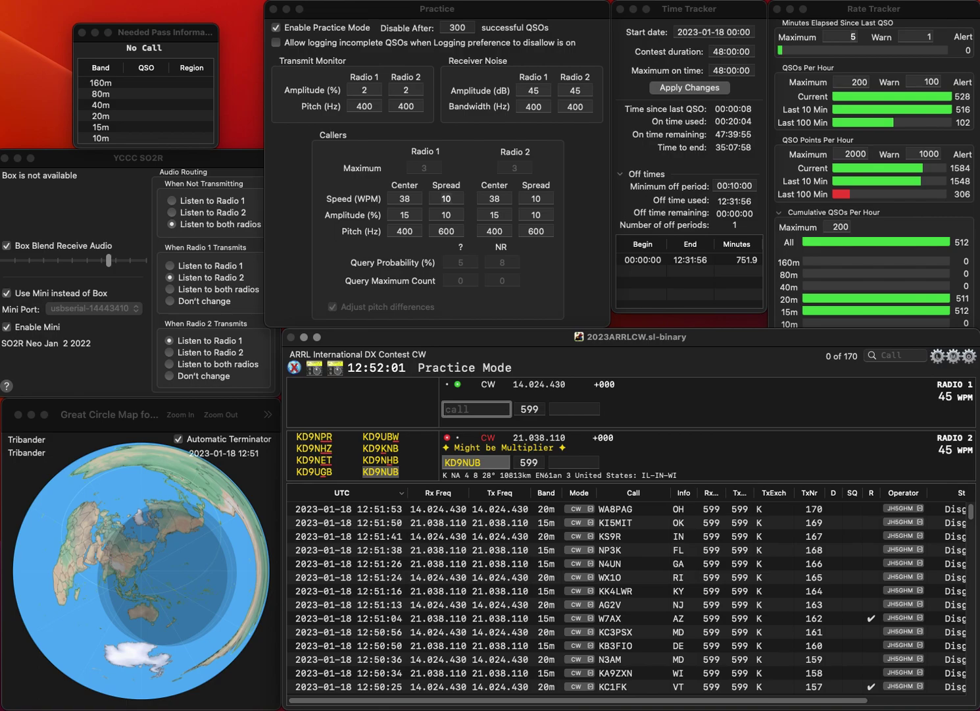
text(KM4TC)
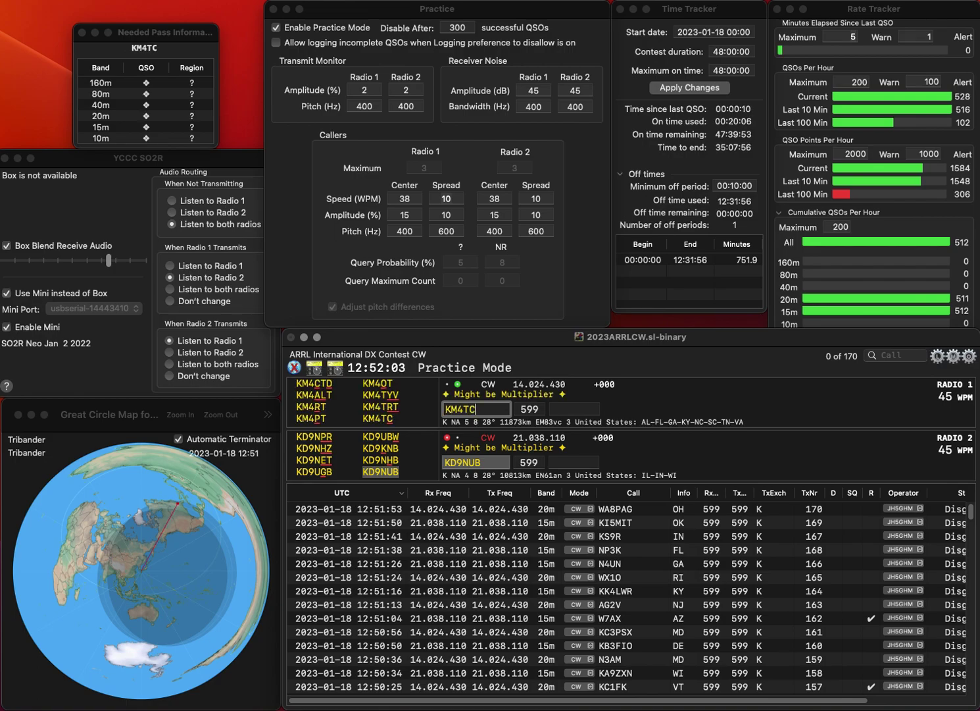
key(Return)
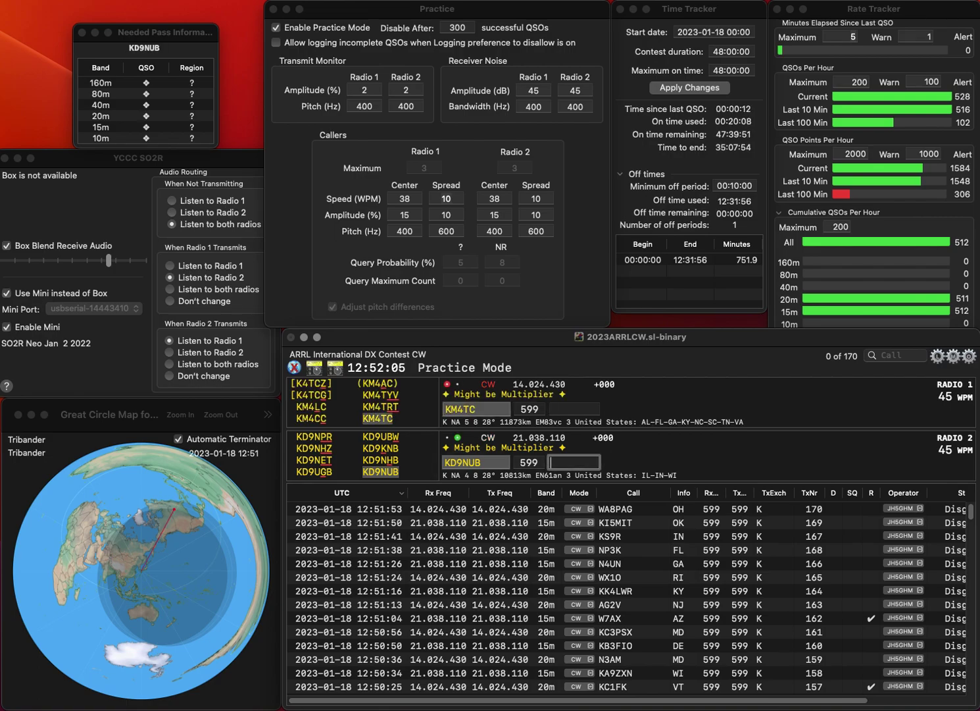
key(Return)
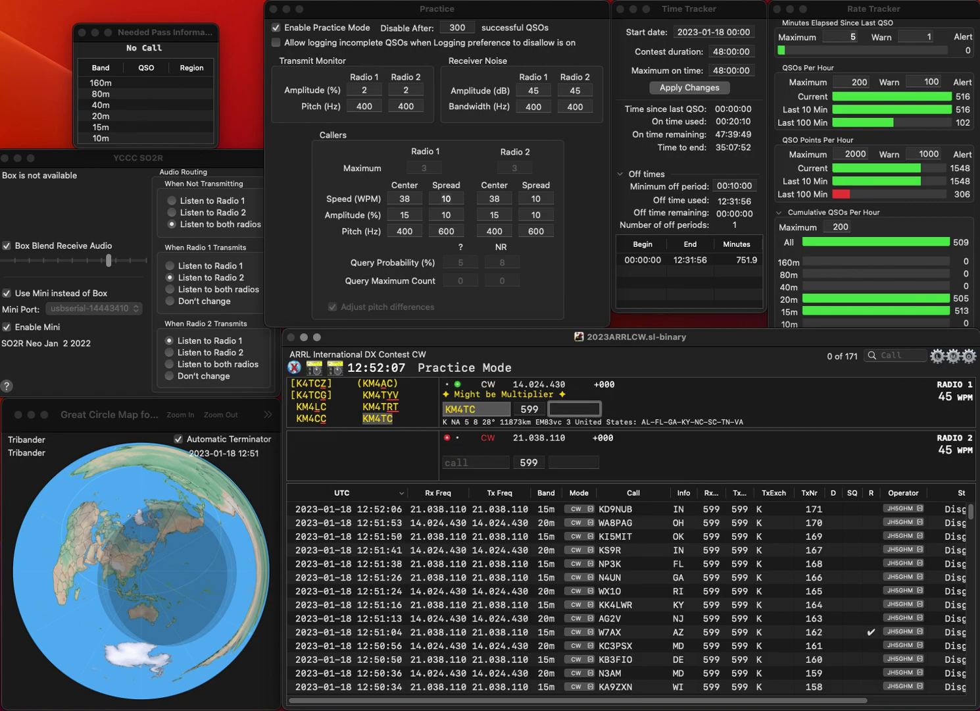
text(FL)
key(Return)
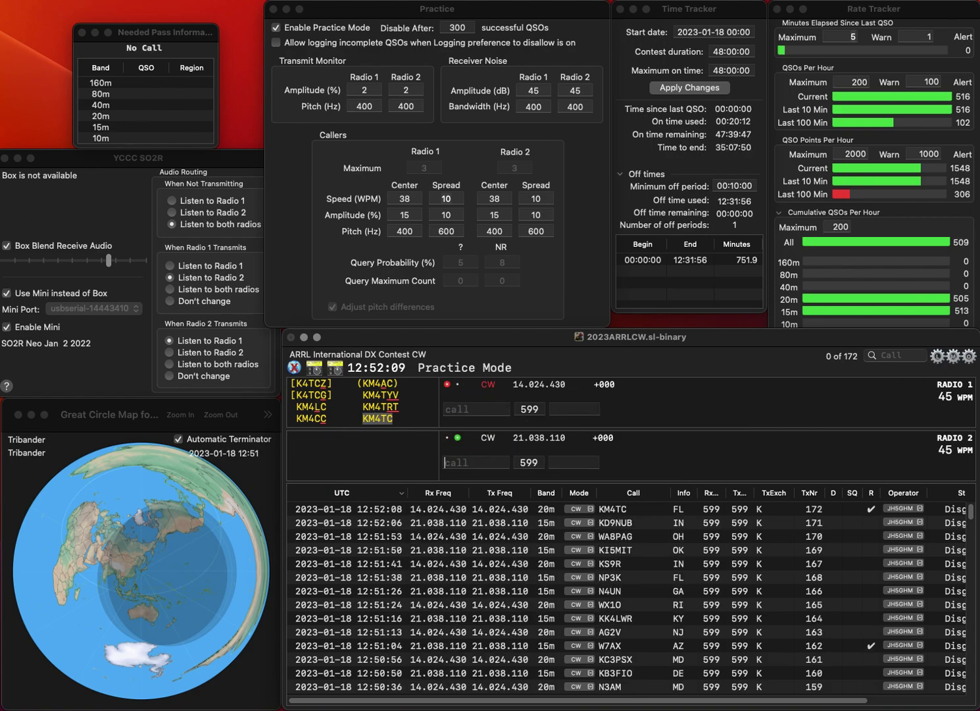
text(WA0LR)
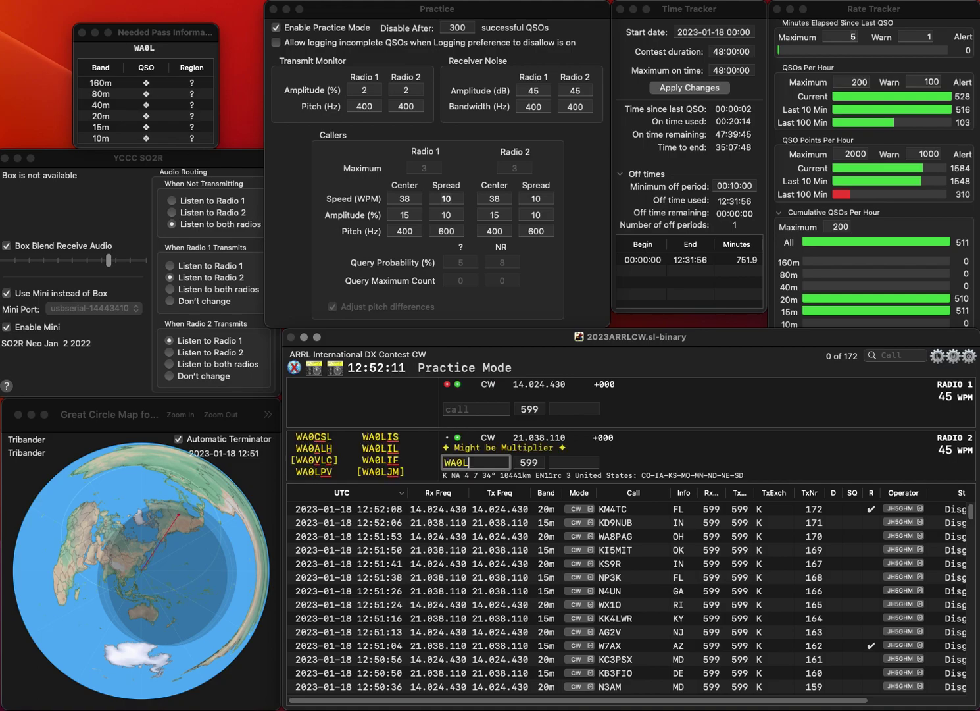
key(Left)
key(Left)
key(Left)
key(Left)
key(BackSpace)
key(Right)
text(E)
key(Return)
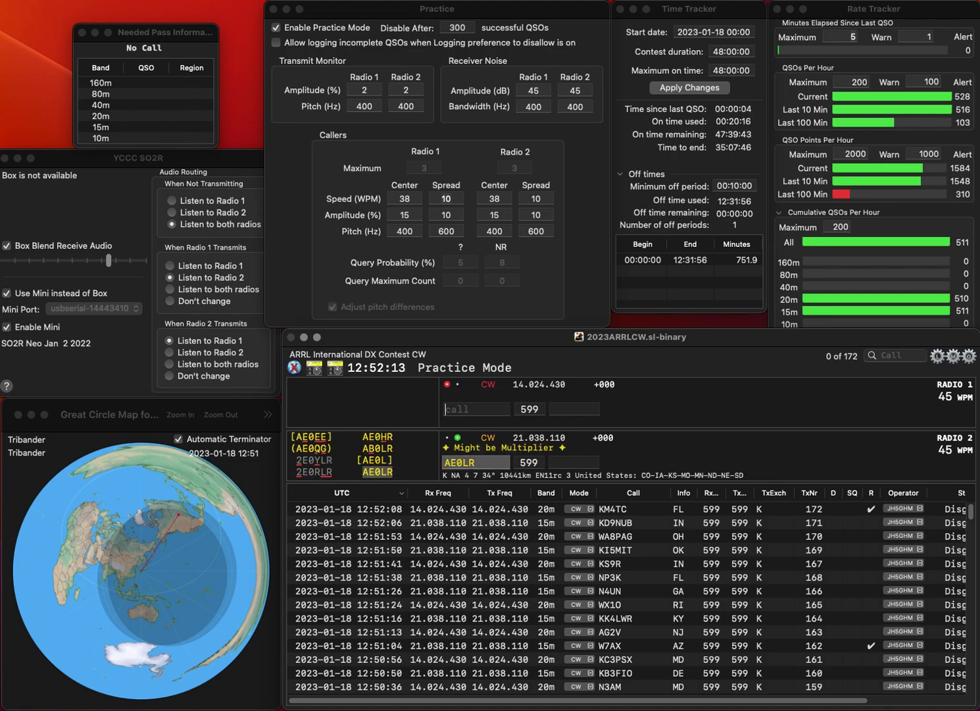
text(KD8IPF)
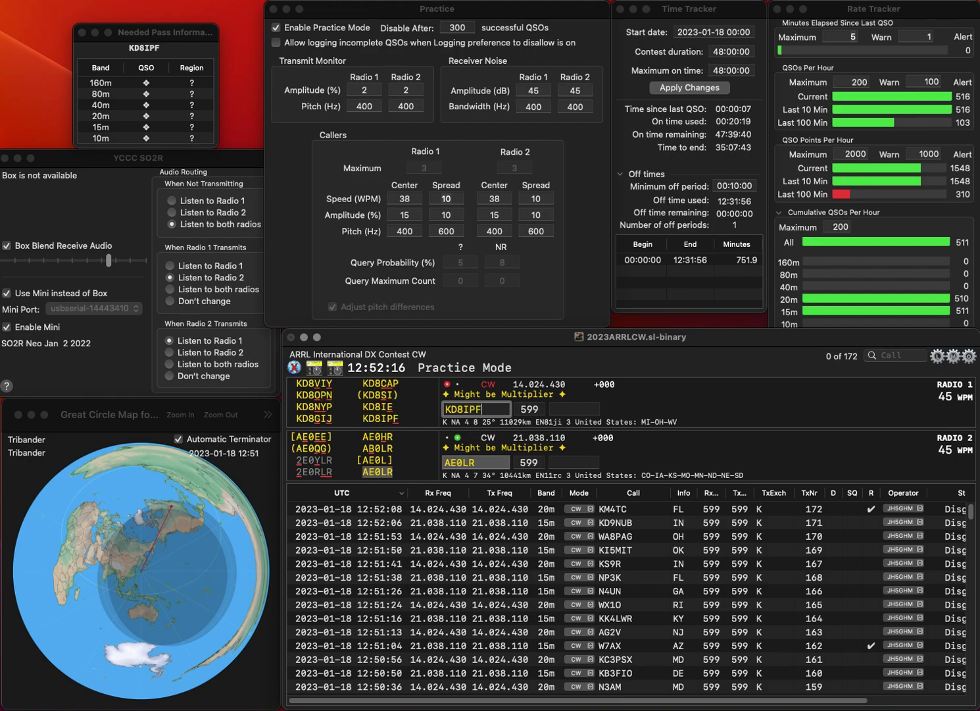
key(Return)
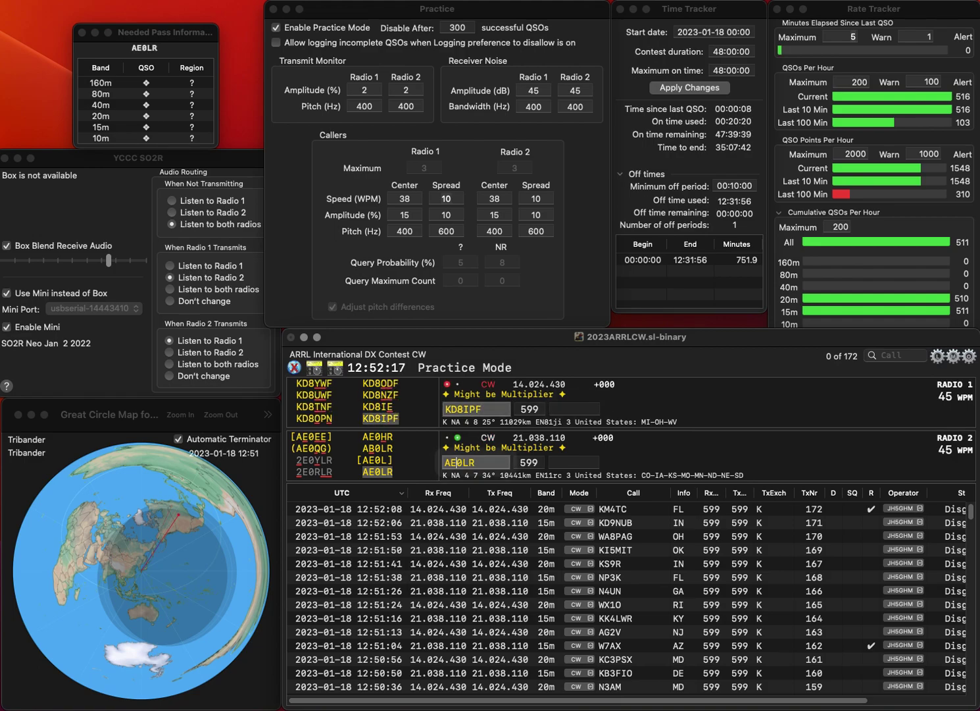
text(IA)
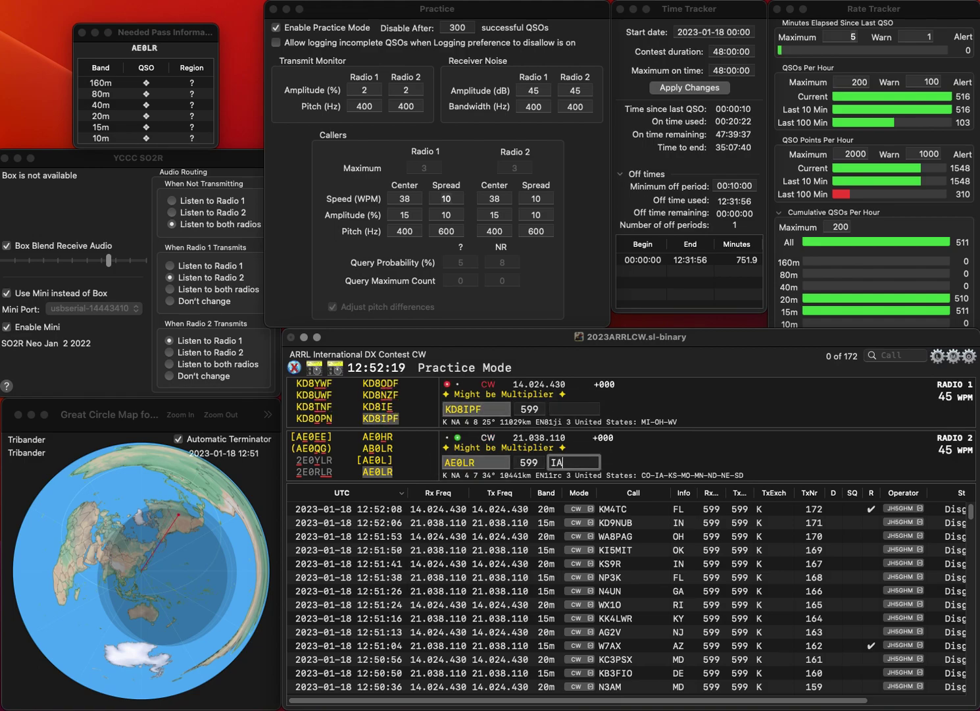
key(Return)
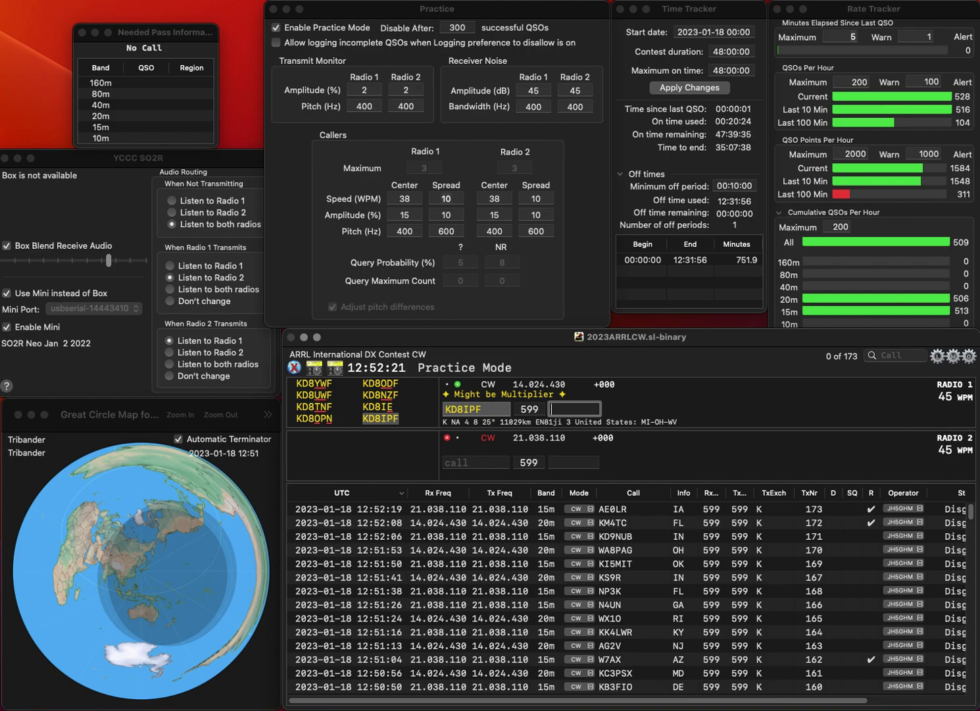
text(WV)
key(Return)
text(W1JN)
key(Return)
text(K5IX)
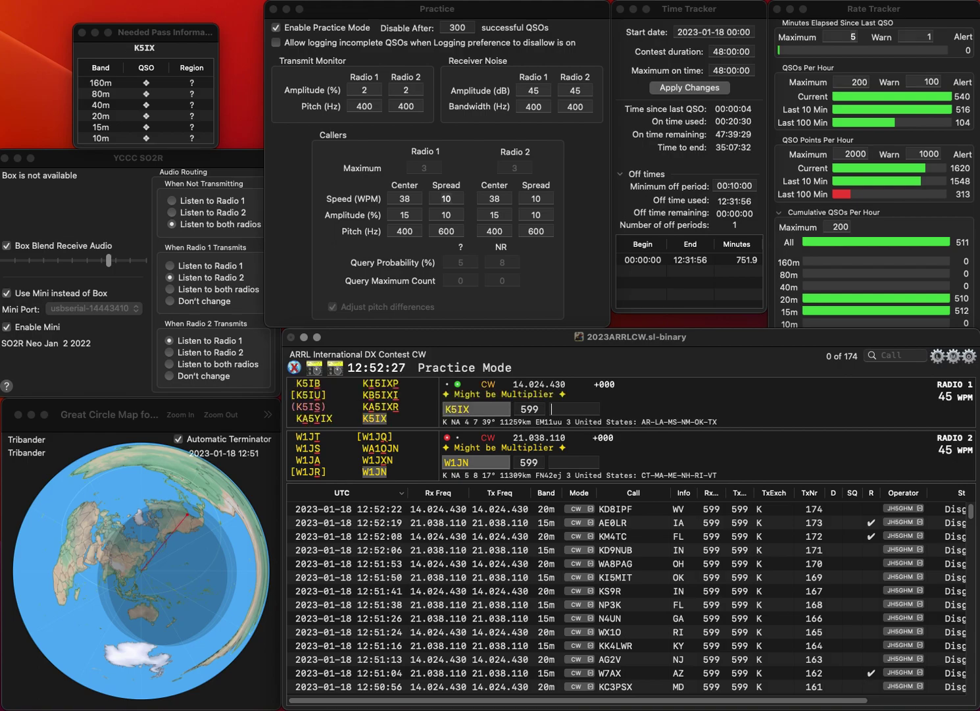
key(Return)
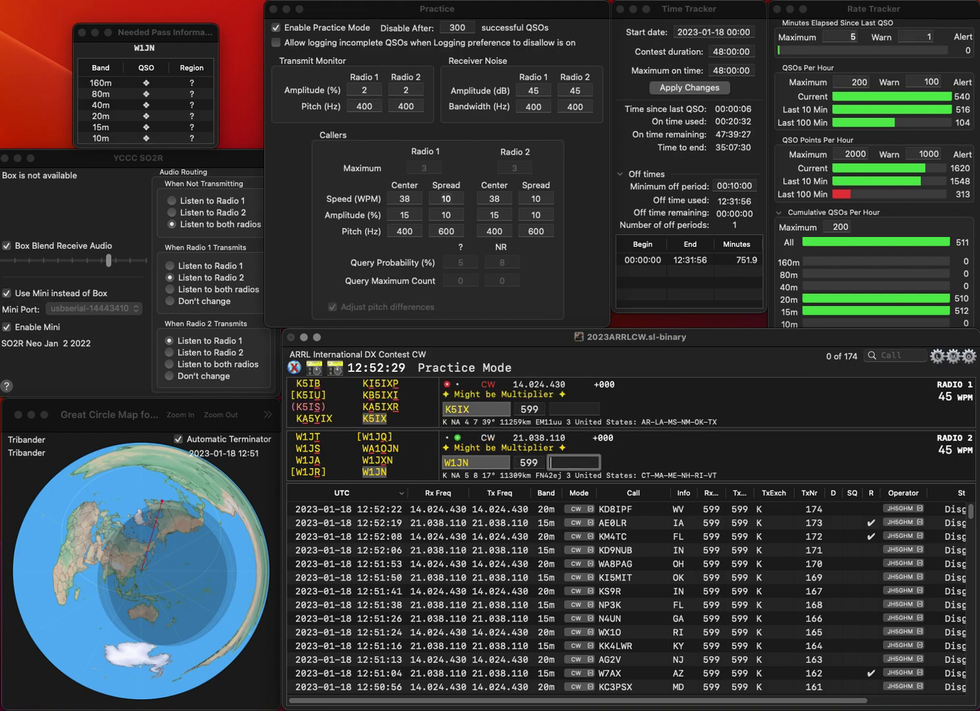
text(NH)
key(Return)
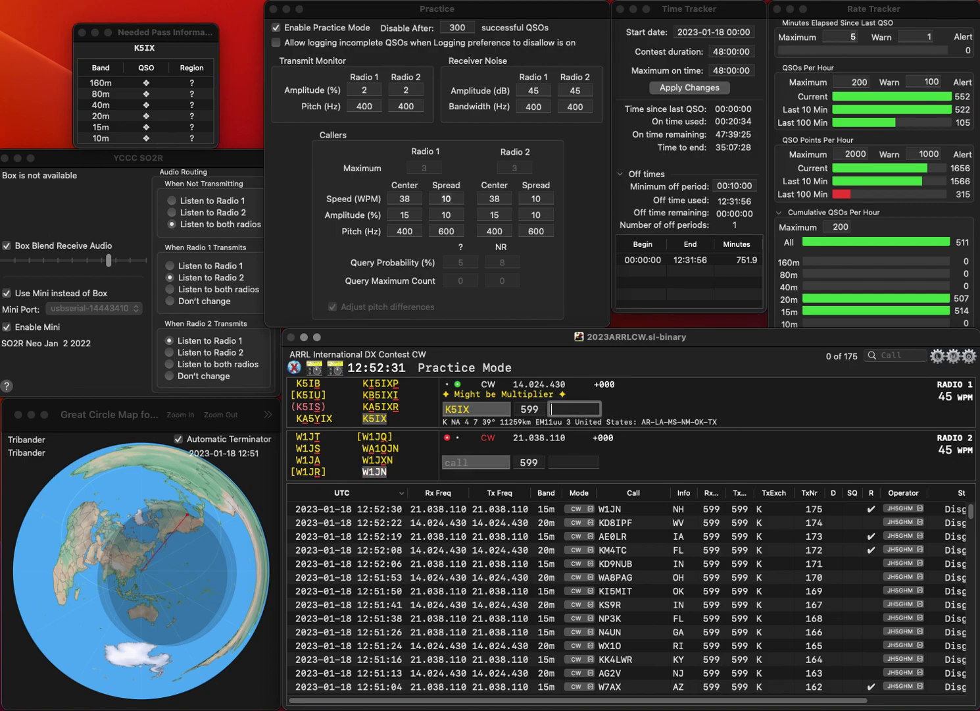
text(OK)
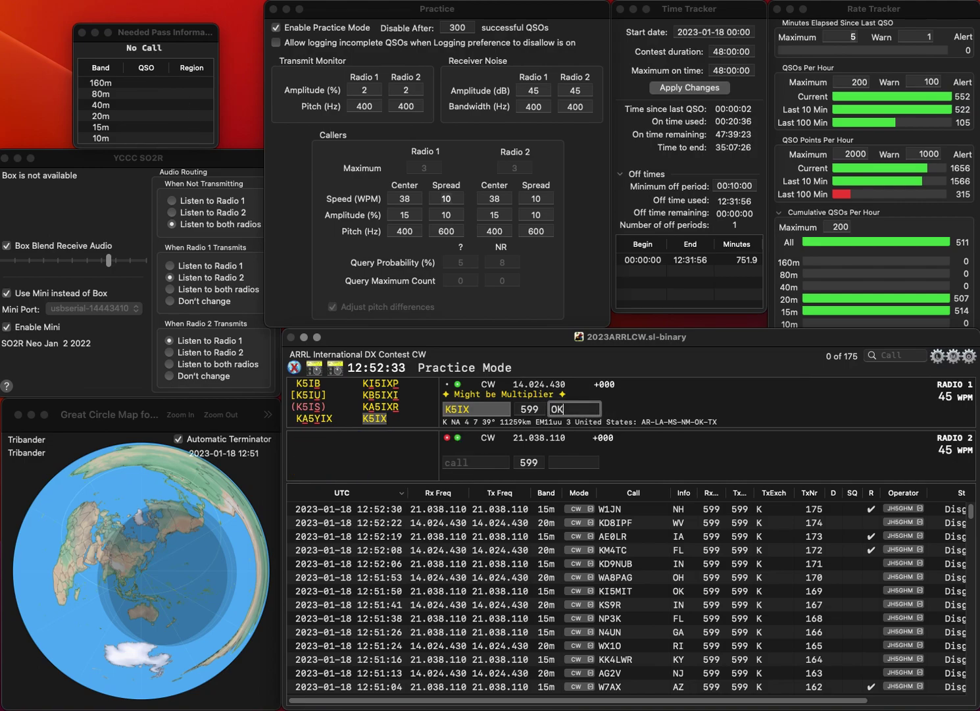
key(Return)
text(WA7DUH)
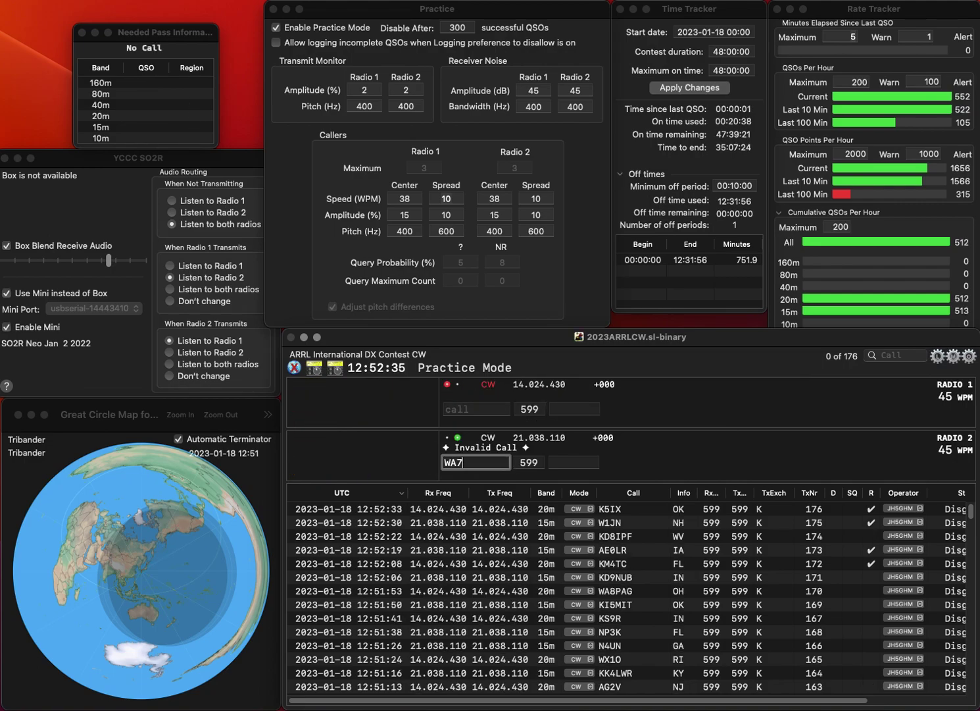
key(Return)
text(B1A)
key(Home)
text(A)
key(Return)
key(Tab)
key(Return)
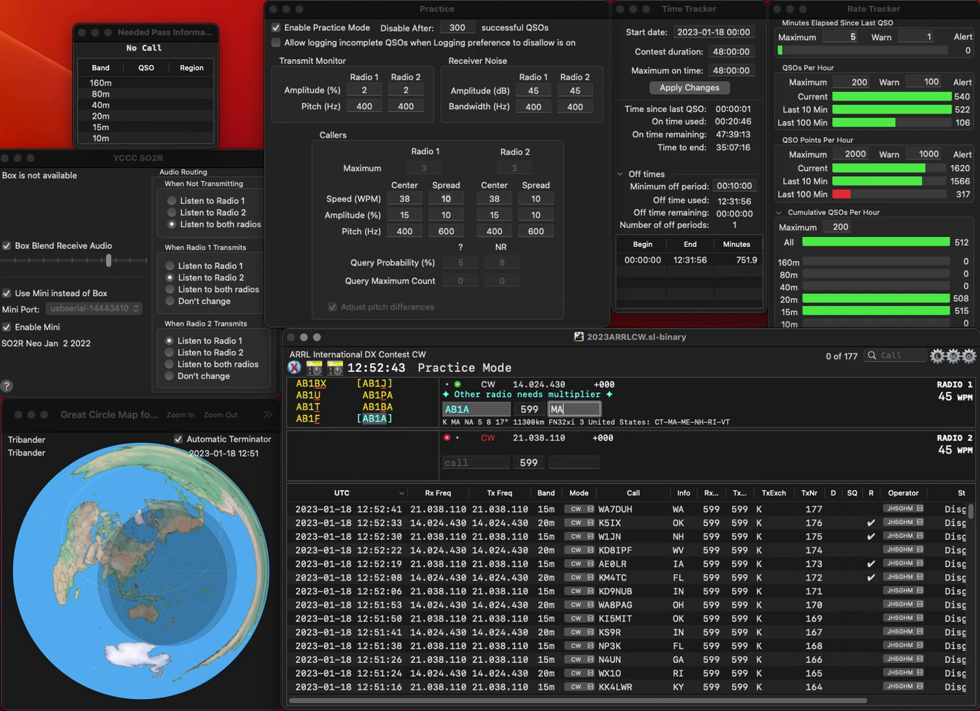
key(Return)
text(KB1V)
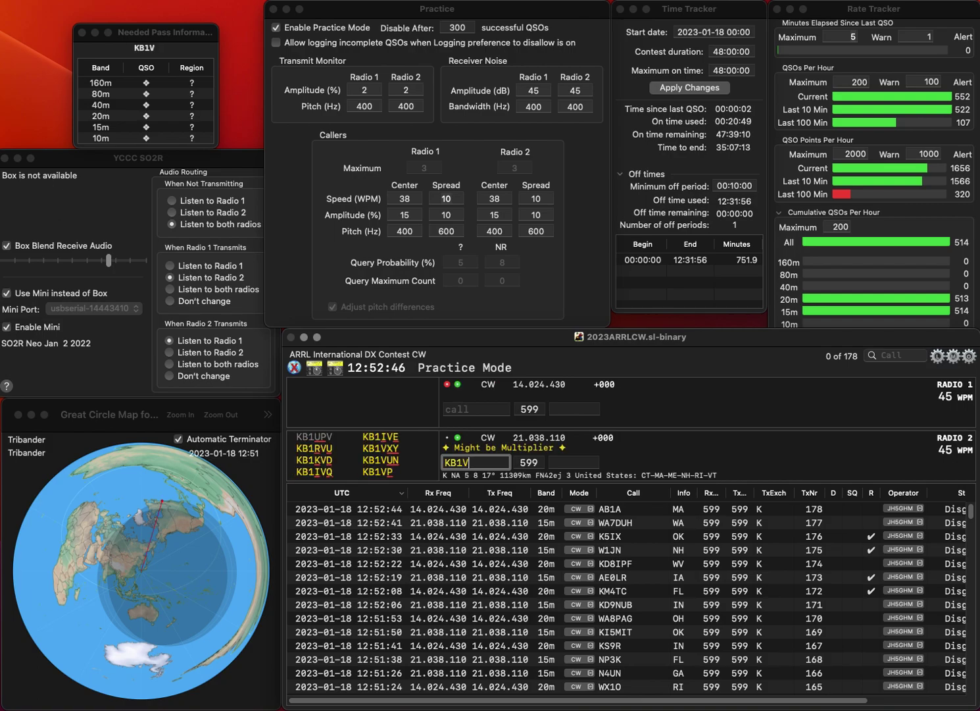
text(XC)
key(Home)
key(Delete)
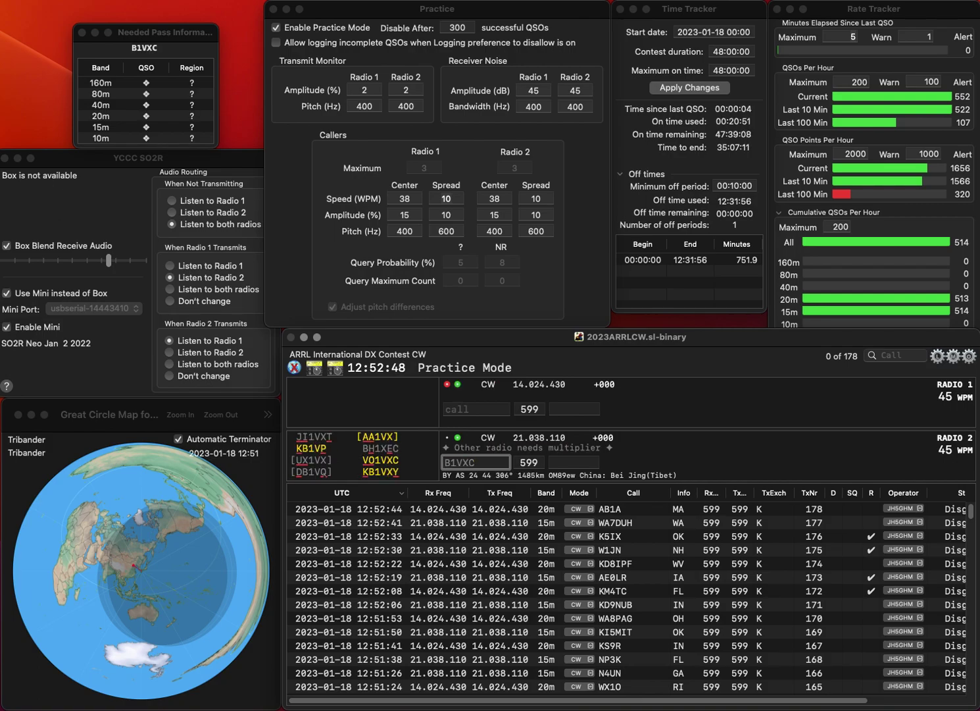
text(KB1VXY)
key(Return)
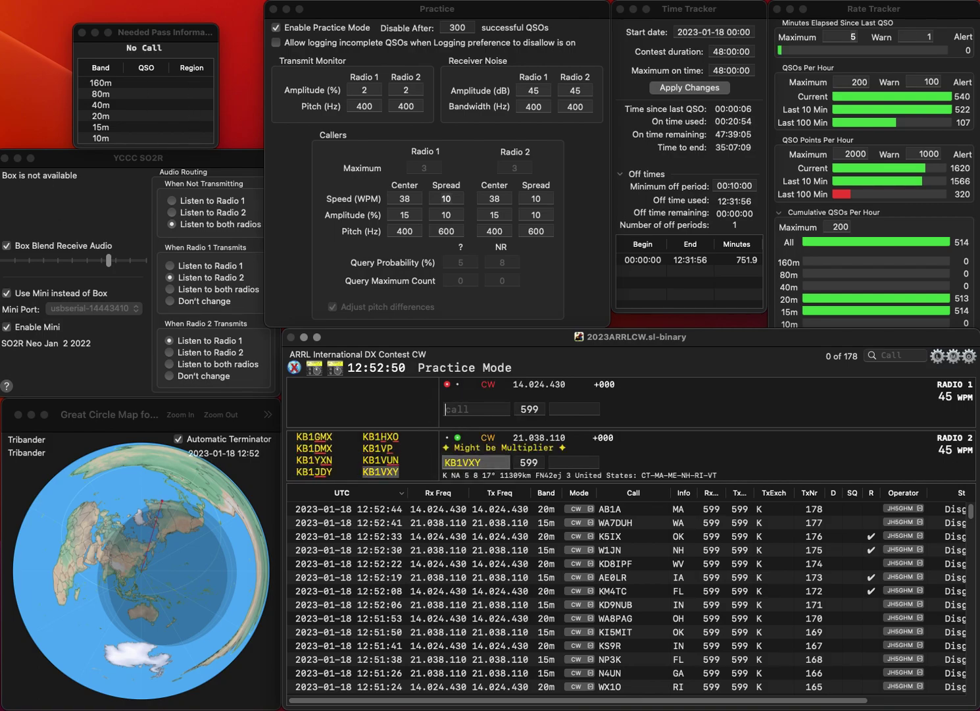
text(AD)
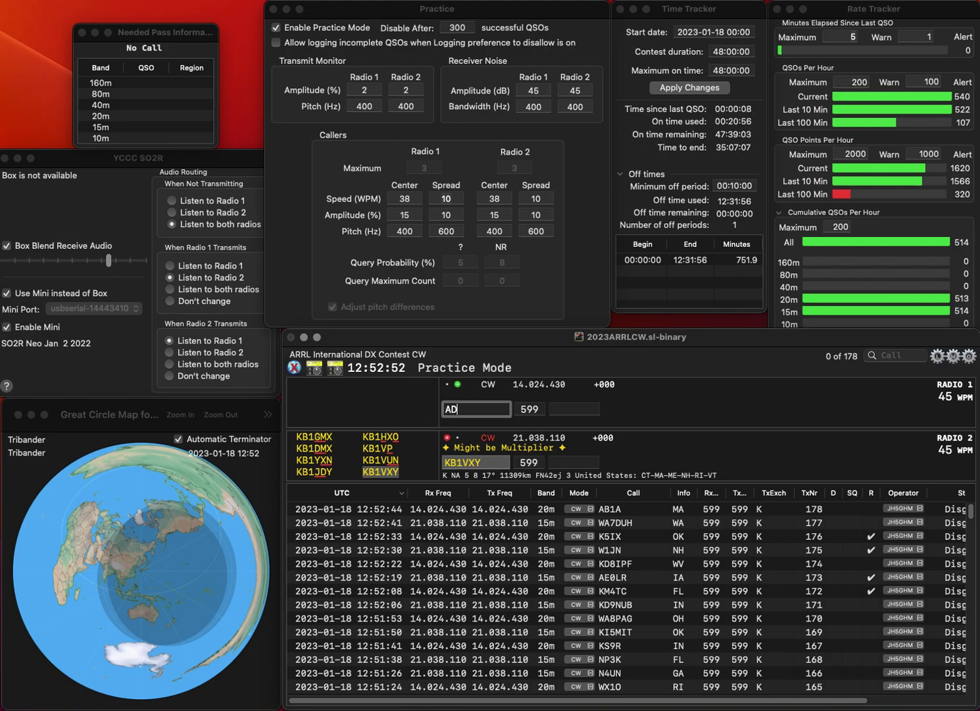
text(0WW)
key(Return)
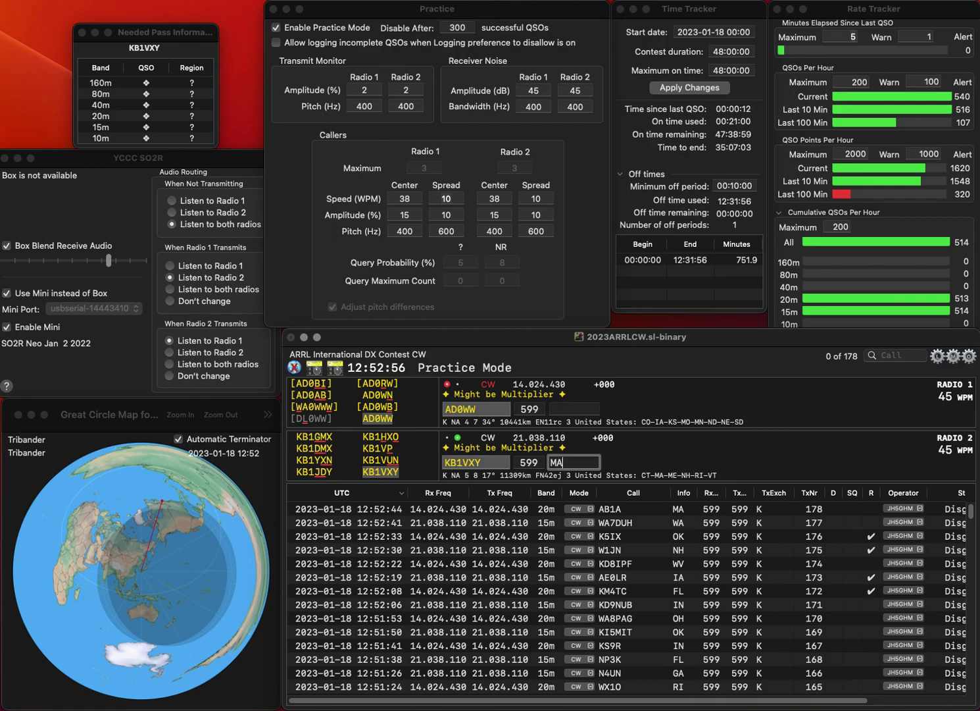
key(Return)
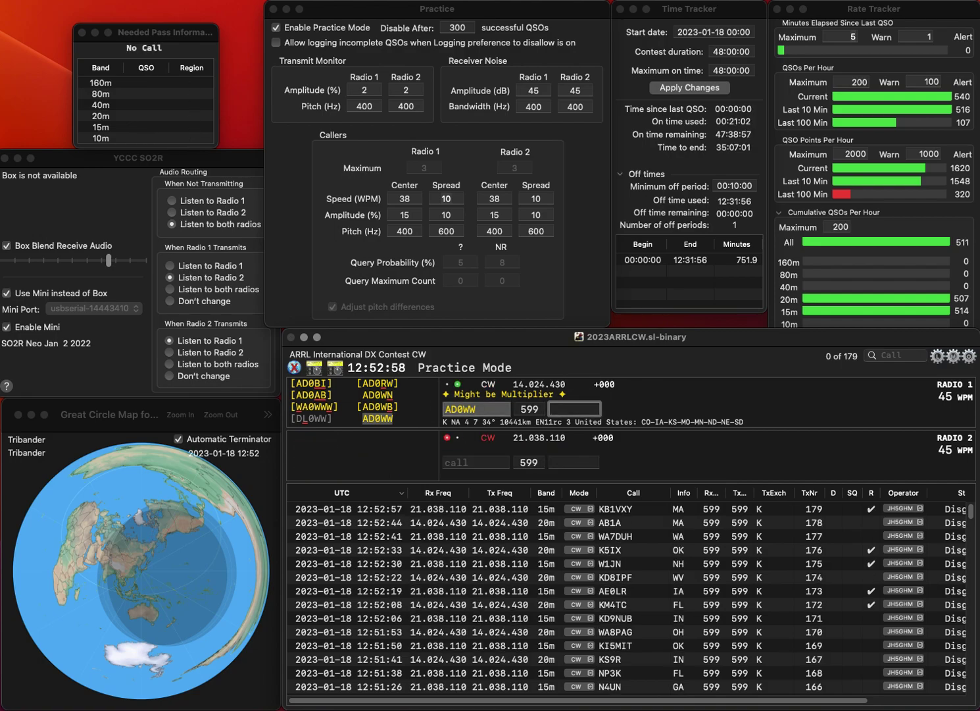
text(MN)
key(Return)
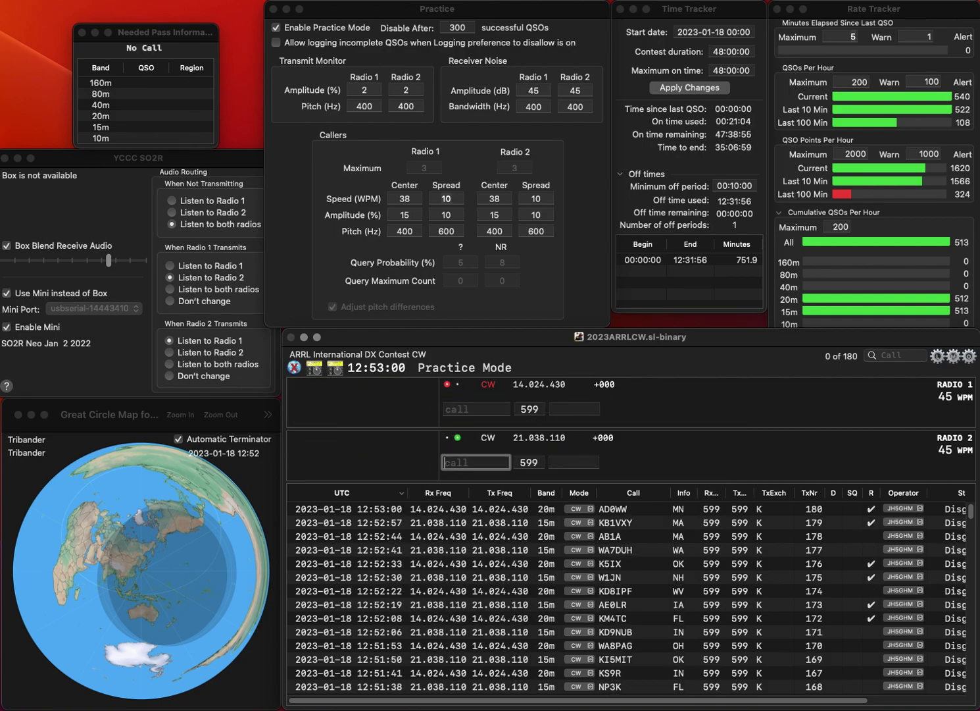
text(KF7IWA)
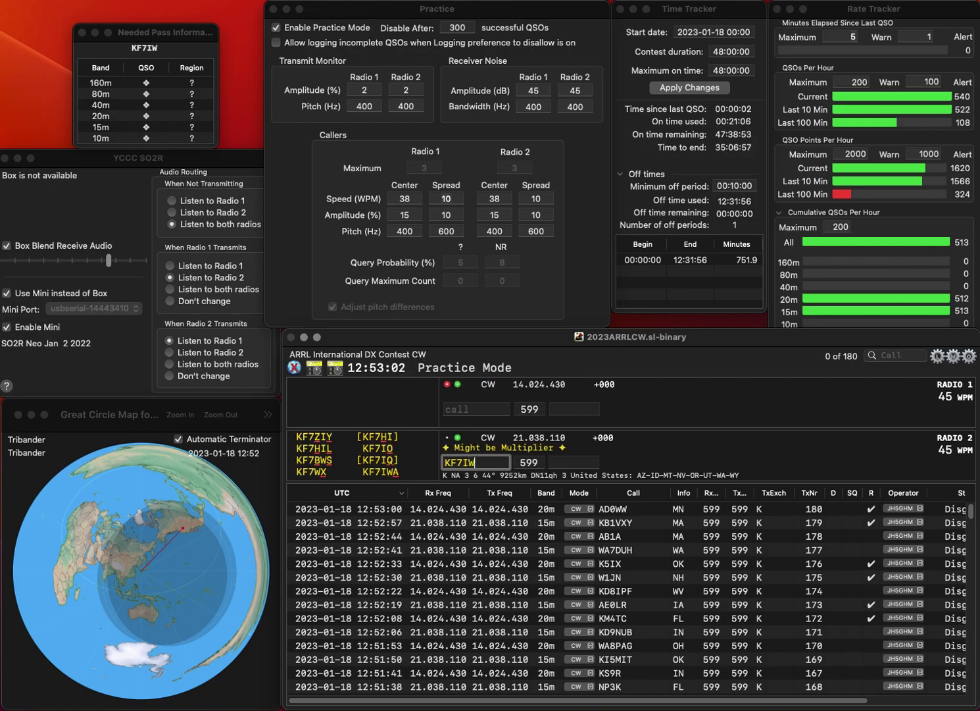
key(Return)
text(N1EG)
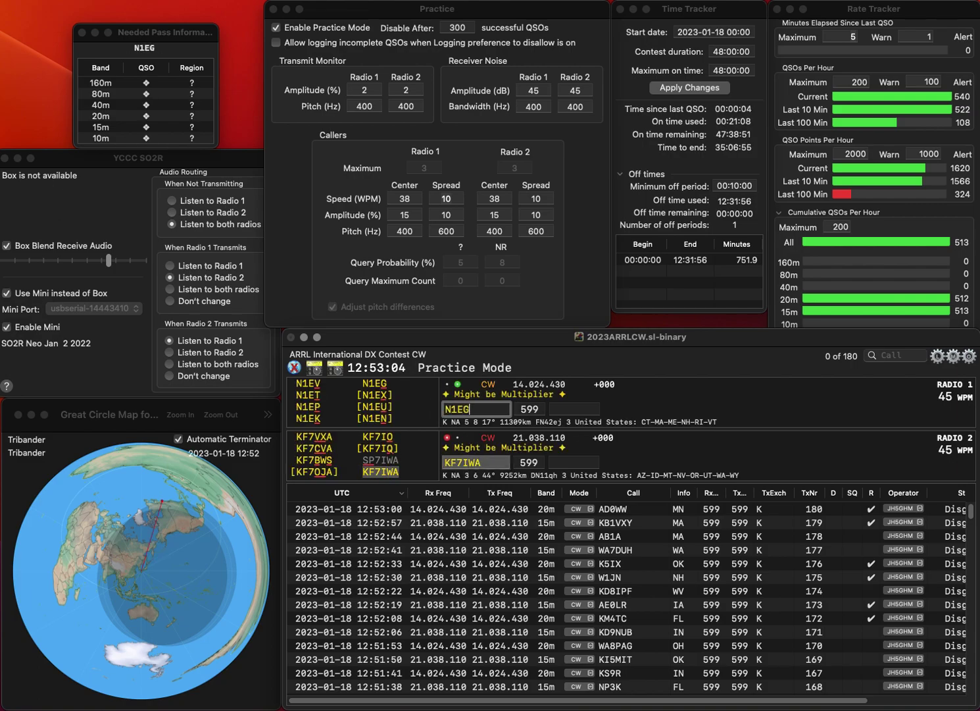
key(Return)
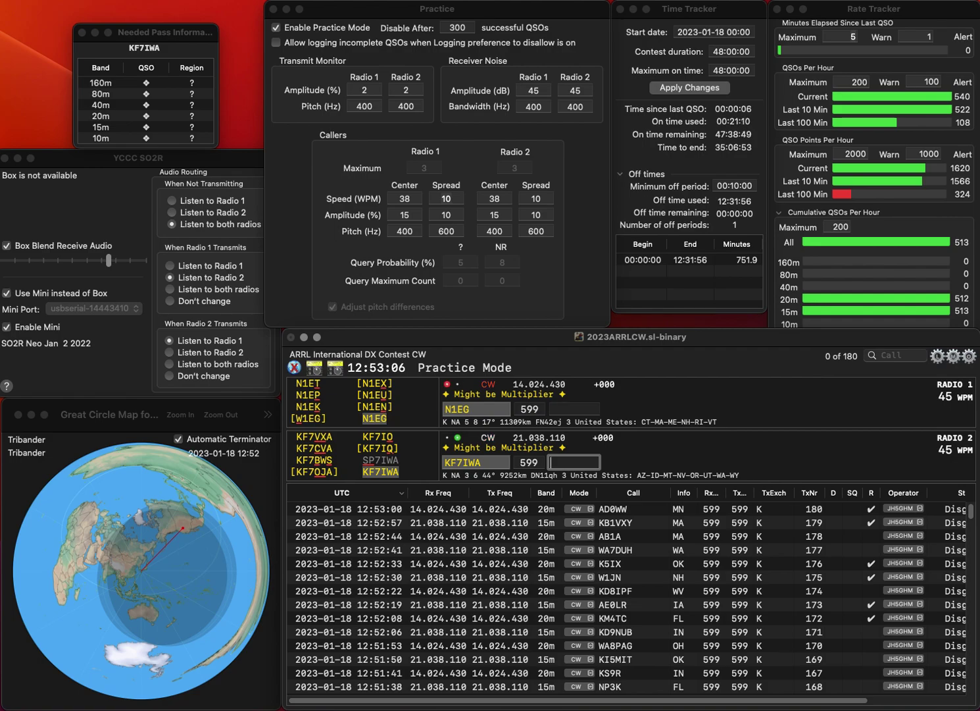
text(A)
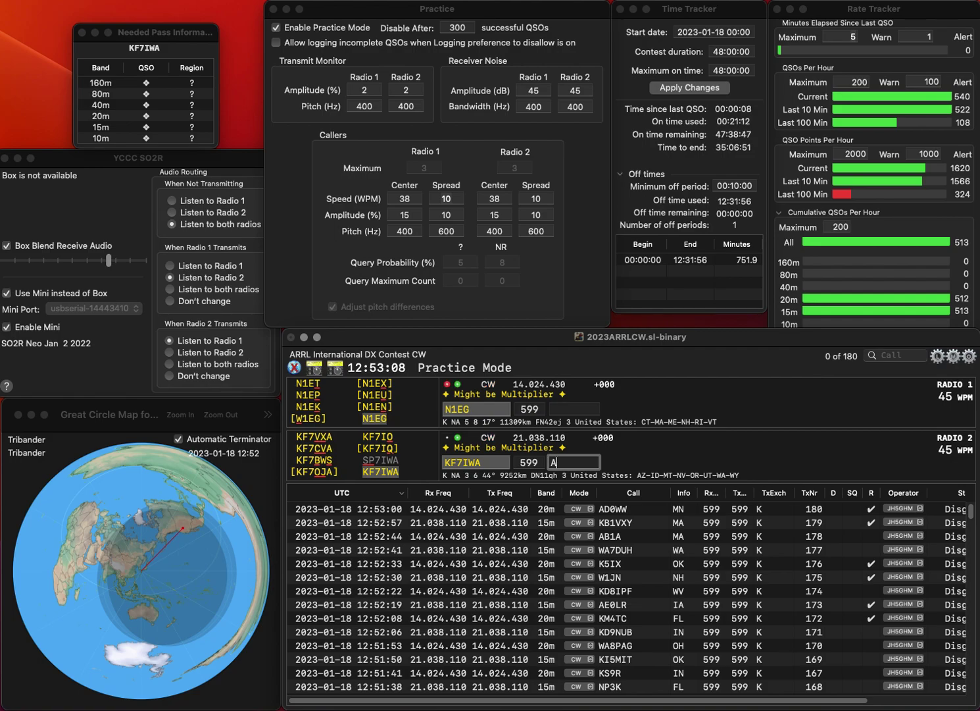
key(Return)
text(K)
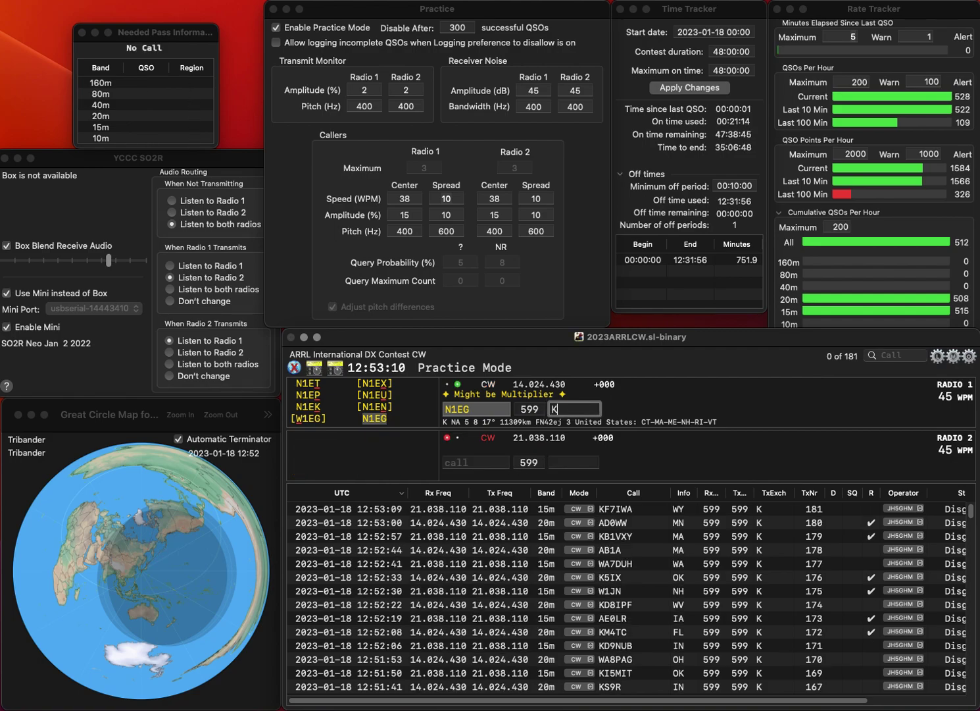
text(M4T)
key(Return)
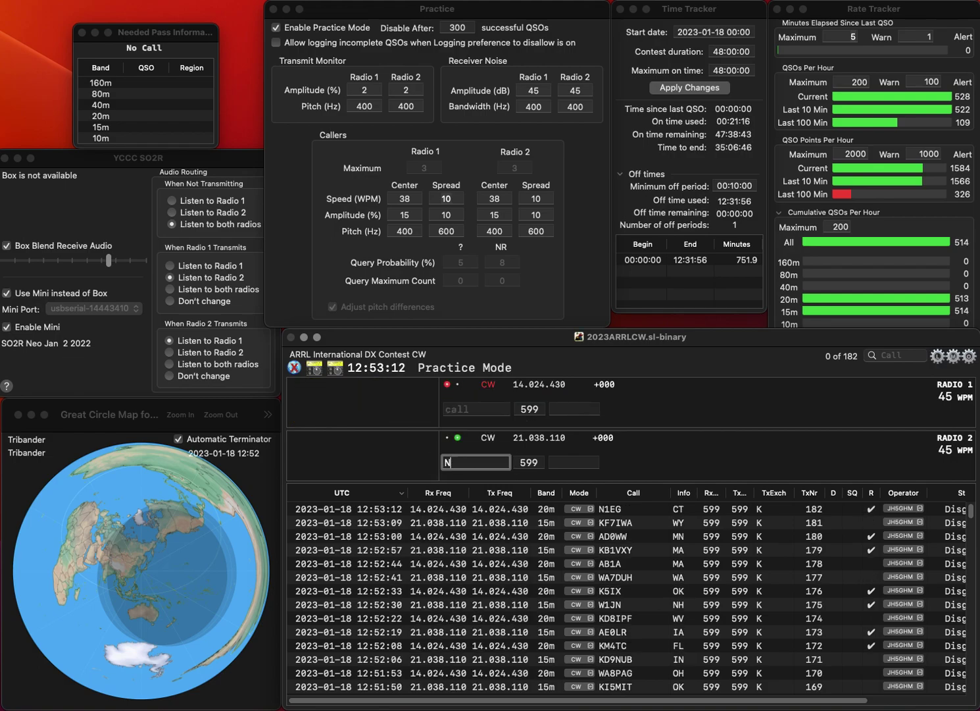
text(NVUWC)
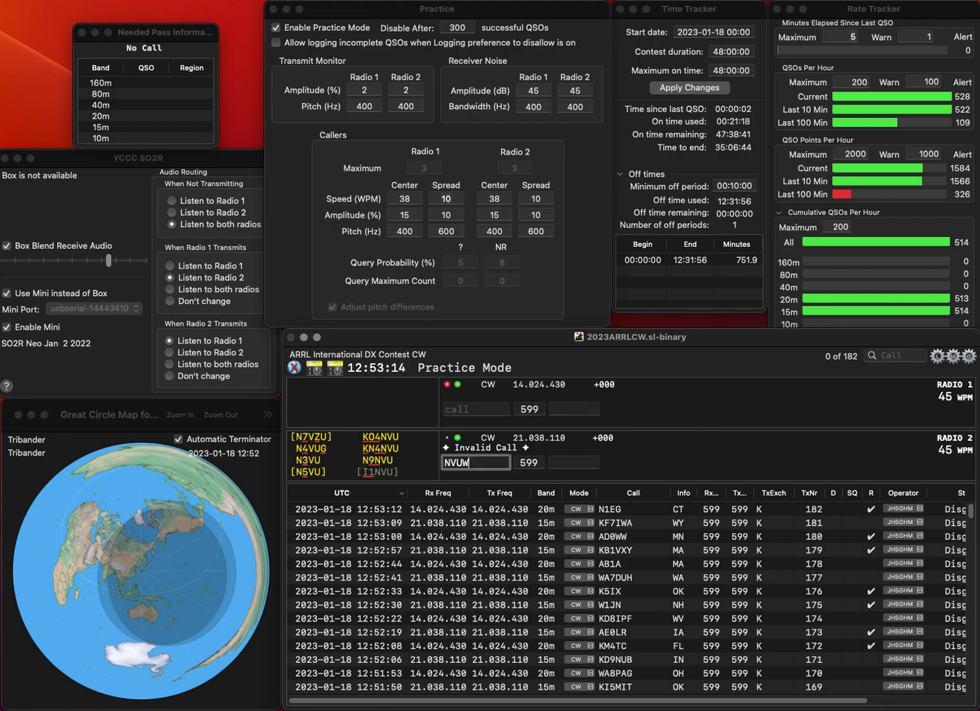
key(Home)
key(Delete)
key(Delete)
text(3)
text(KB)
key(Return)
text(K)
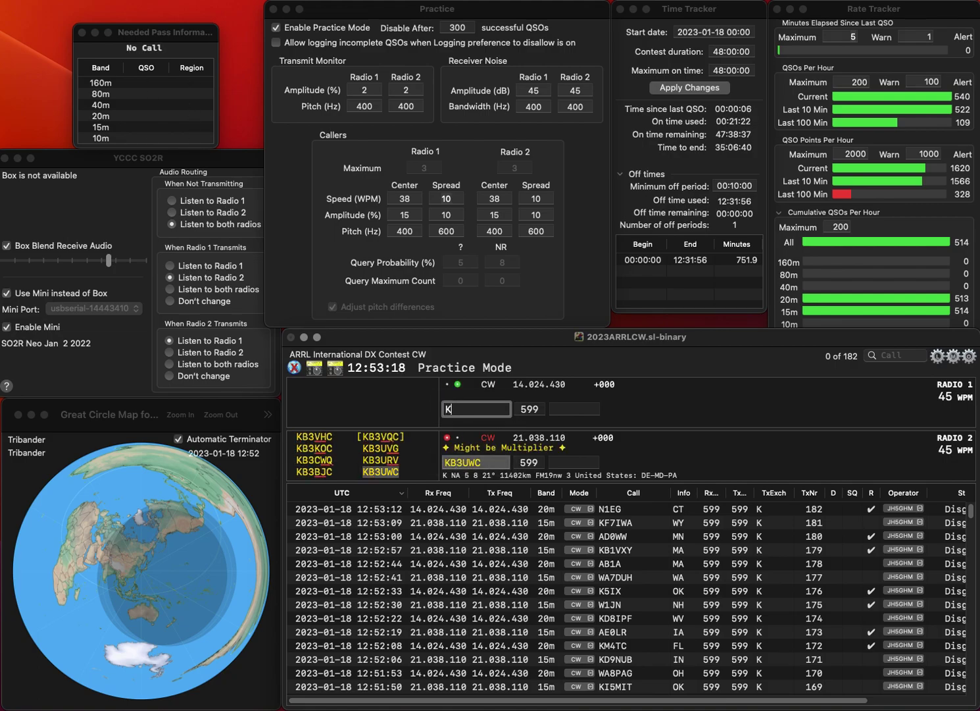
text(F7U)
key(Return)
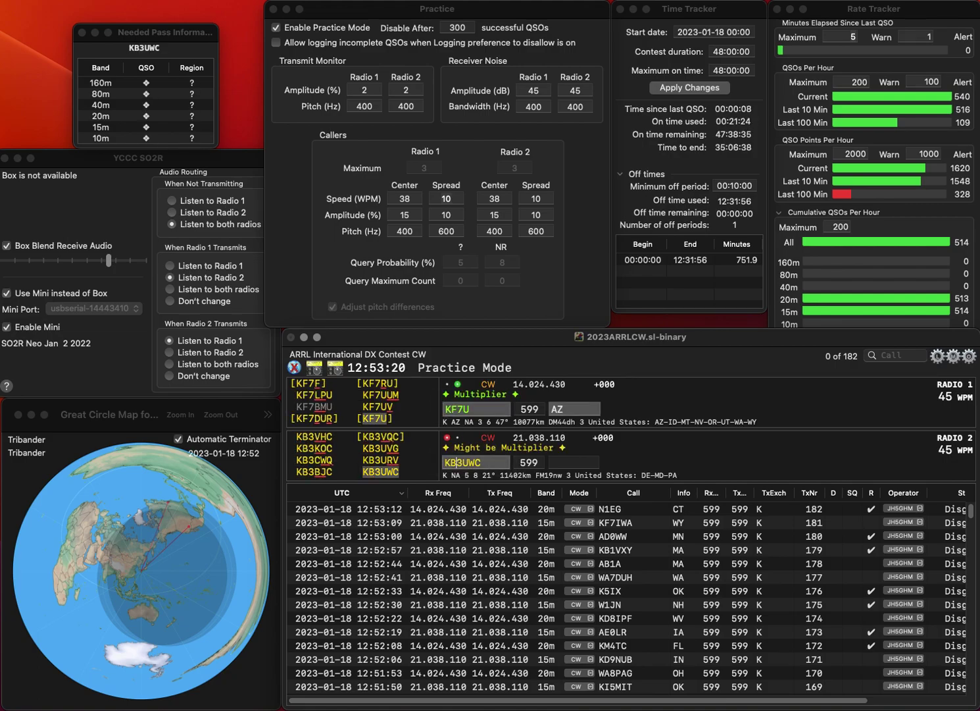
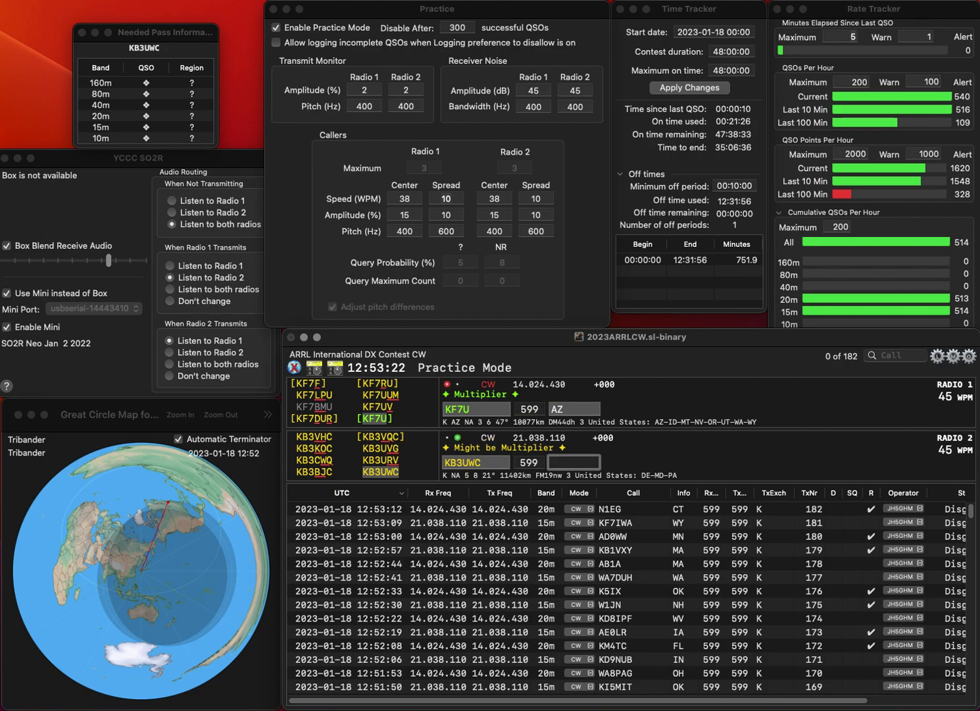
key(Return)
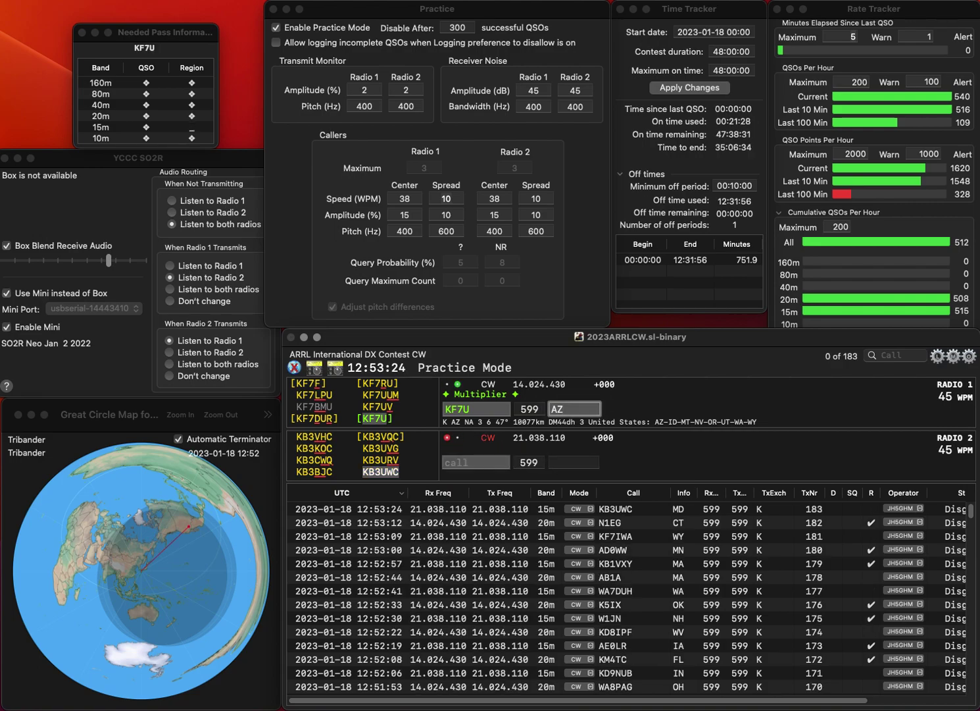
key(Return)
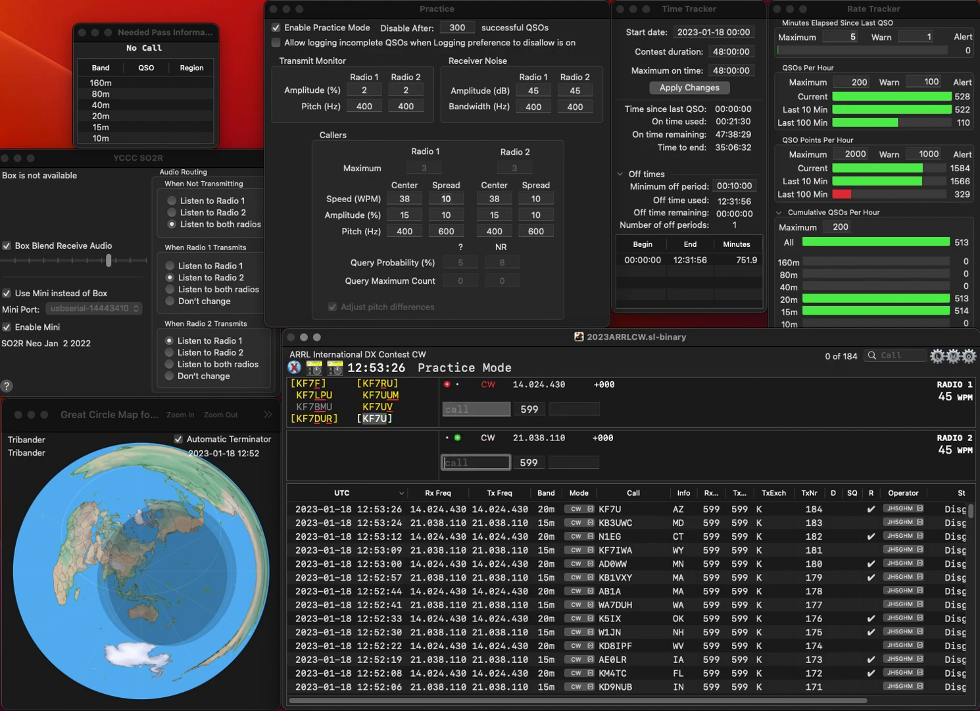
text(W)
key(BackSpace)
text(N2LTS)
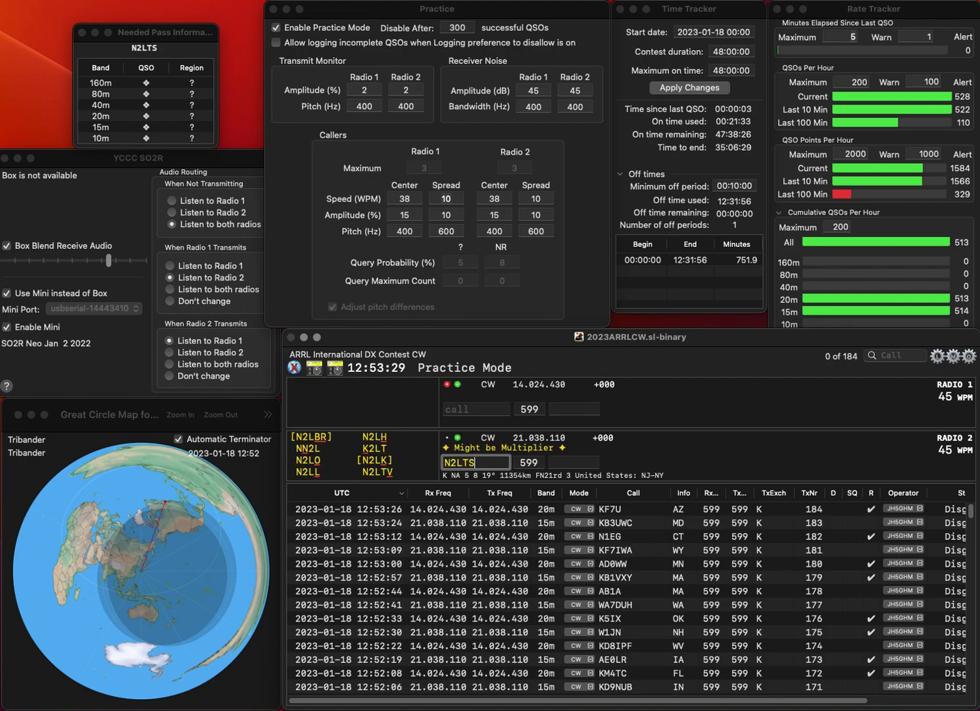
key(Return)
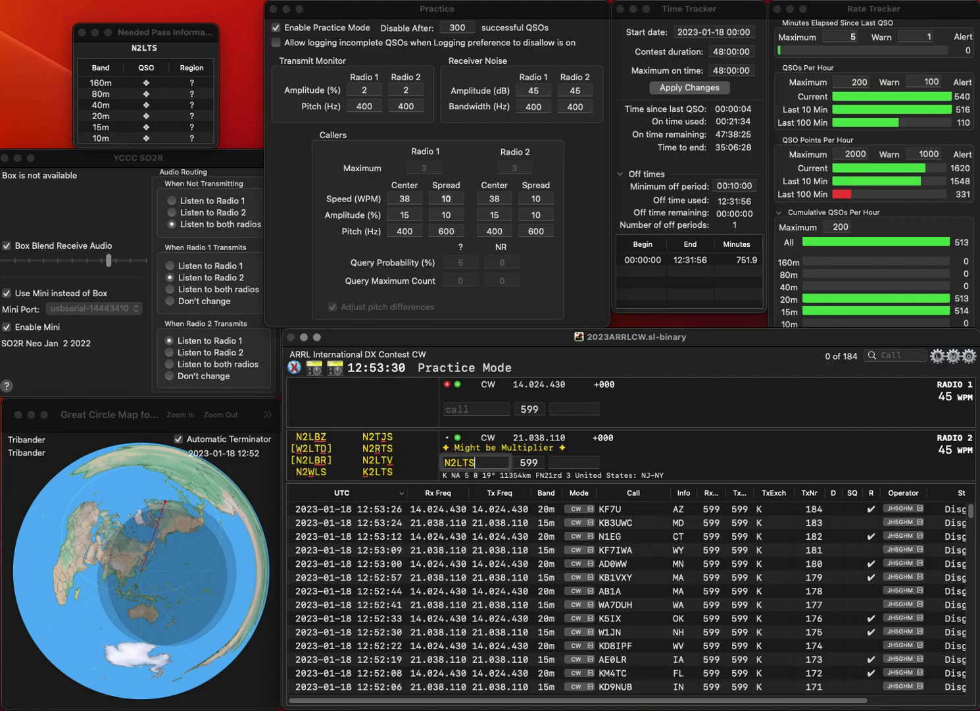
text(F)
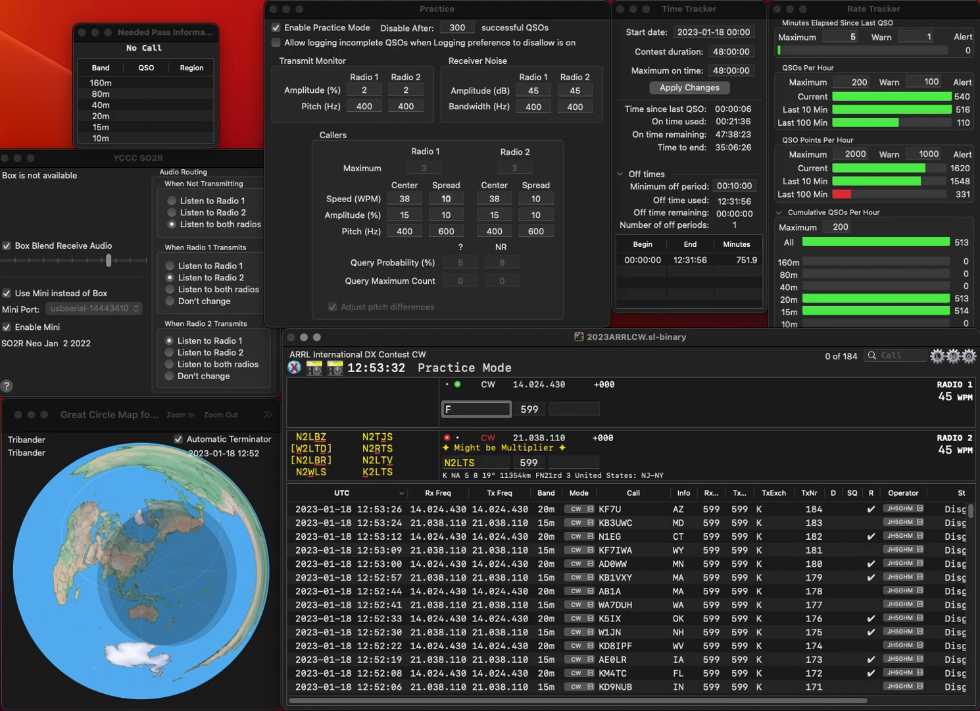
text(0ARQ)
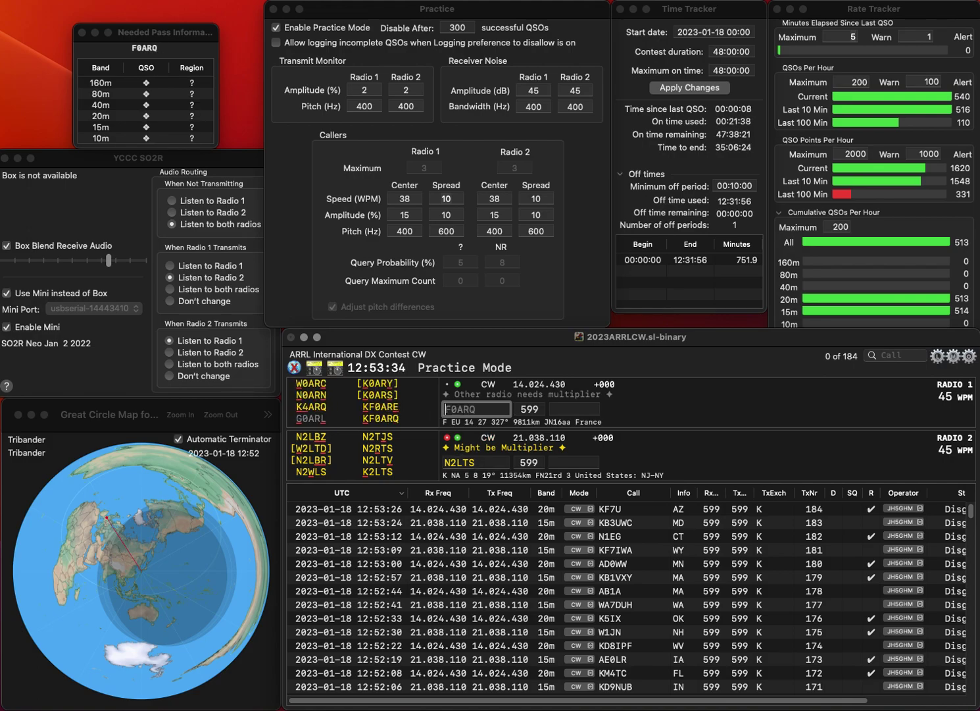
text(K)
key(Return)
key(Left)
key(BackSpace)
text(R)
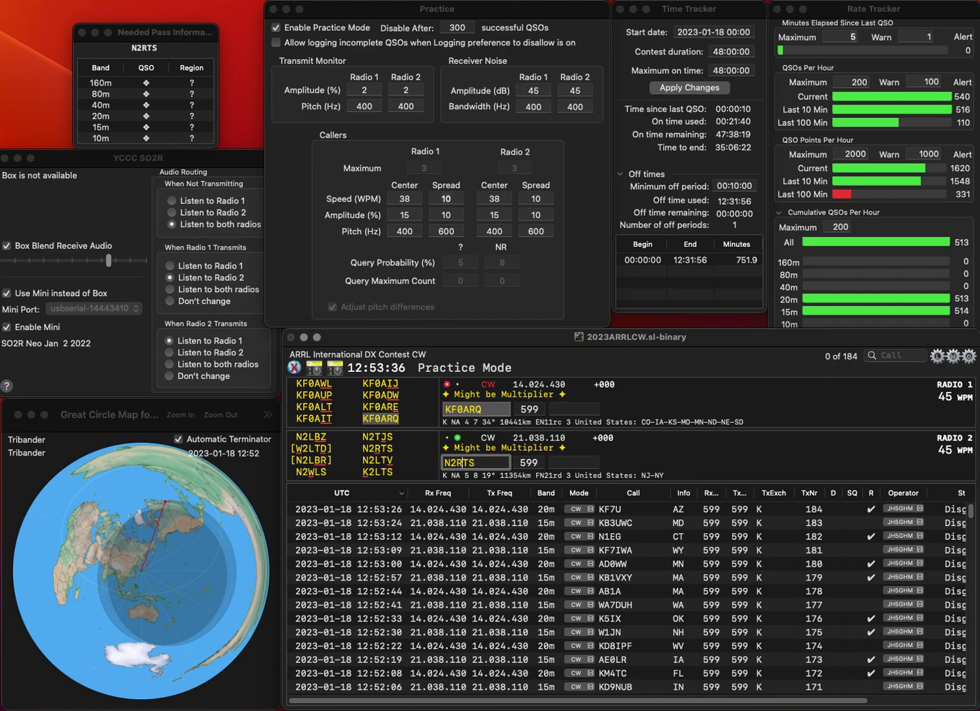
key(Return)
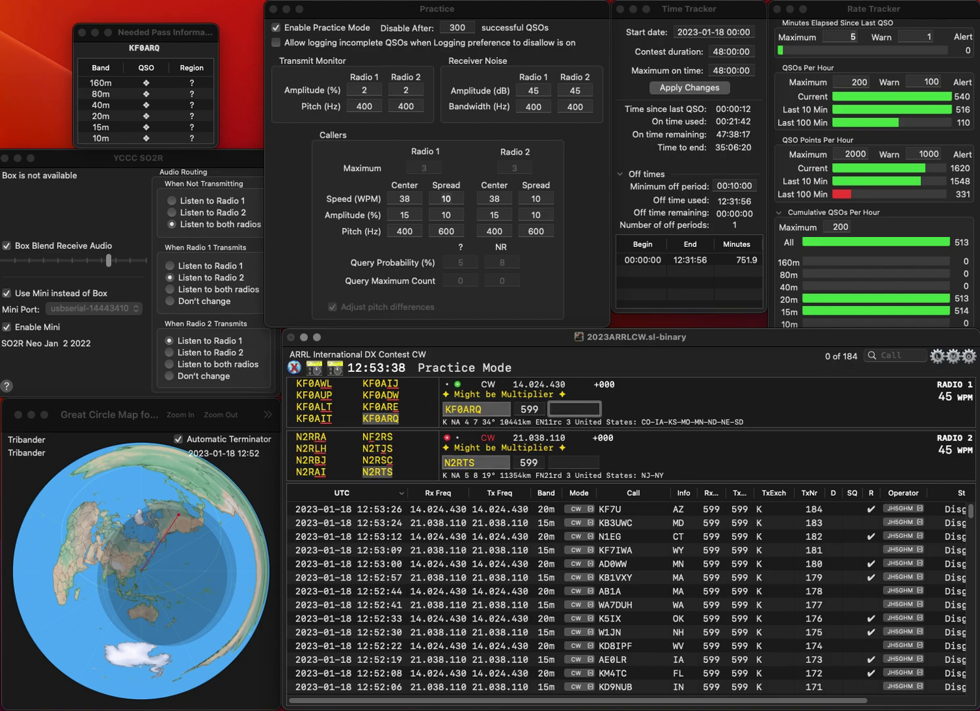
text(MN)
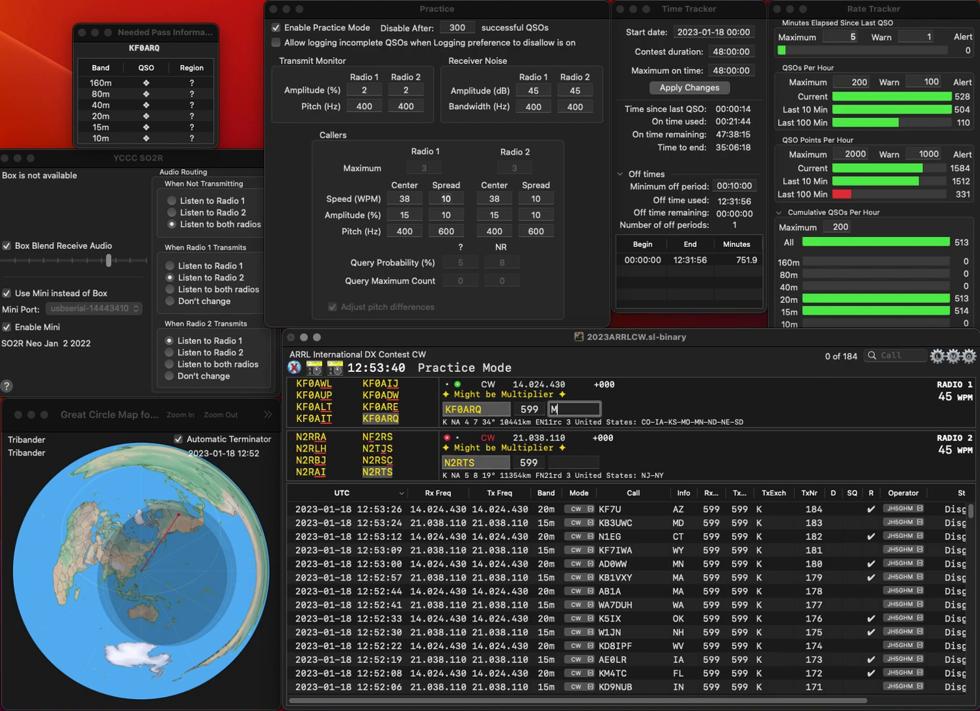
key(Return)
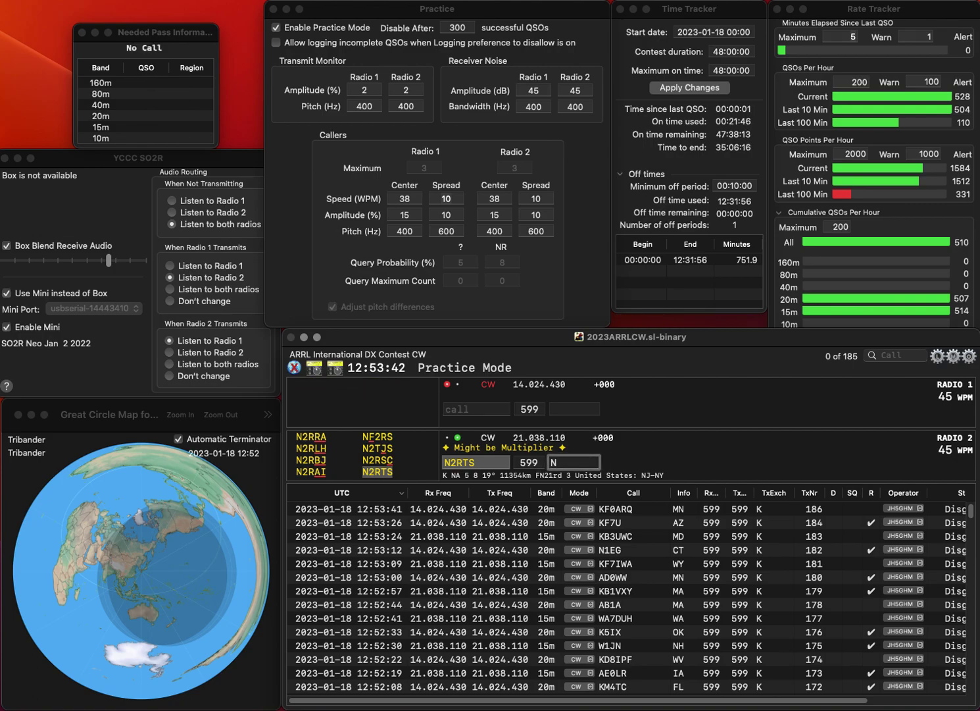
text(NY)
key(Return)
Step: Work K7WAX with ID and WB9HLA with IL
text(K7WAX)
key(Return)
text(WB9HLA)
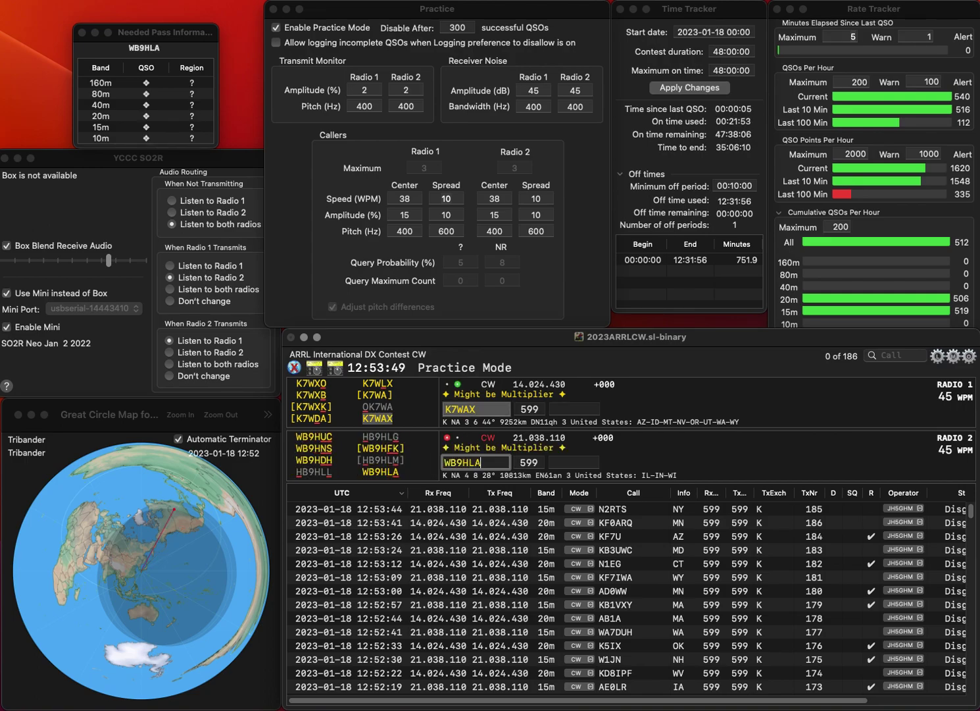
key(Return)
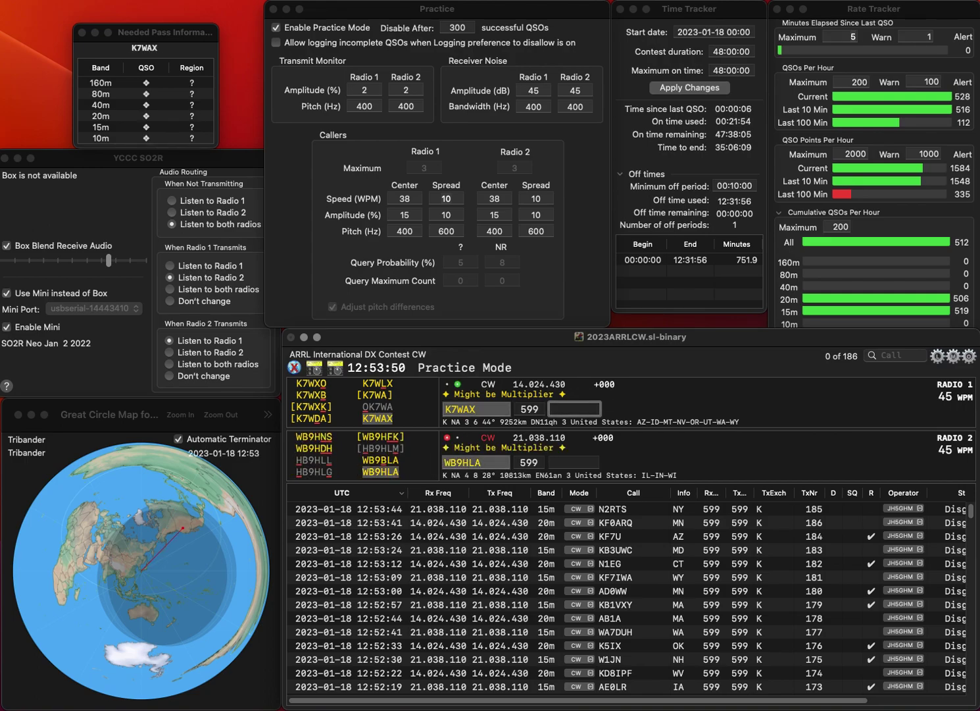
text(ID)
key(Return)
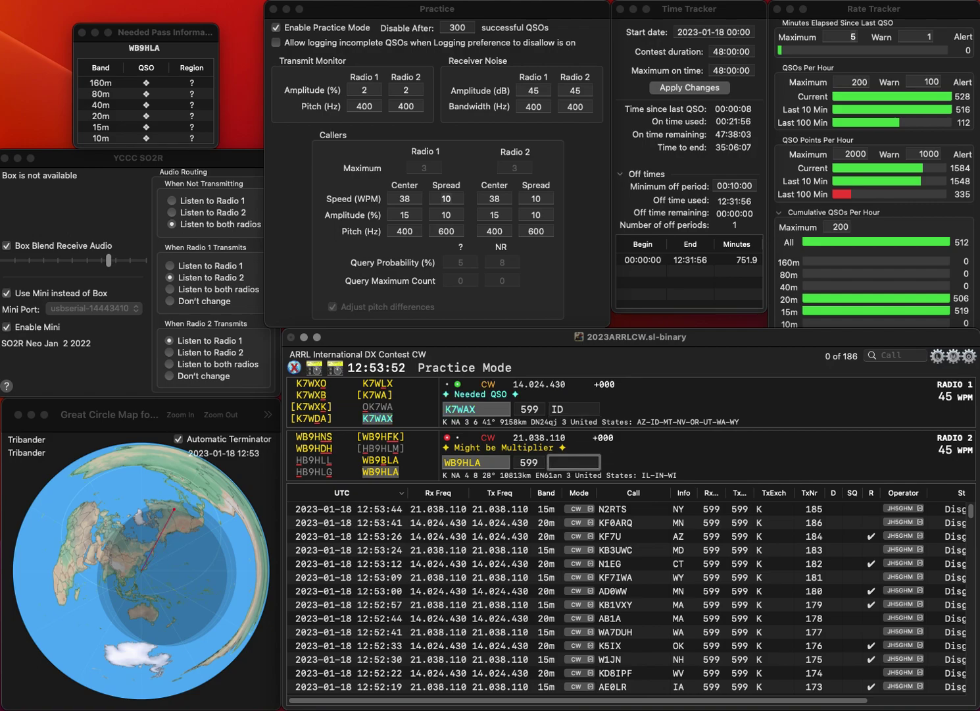
text(IL)
key(Return)
Step: Call AJ7C on 20m, fixing the mistyped WJAJC, call KB1GOO on 15m, and enter AJ7C's ID
text(WJA)
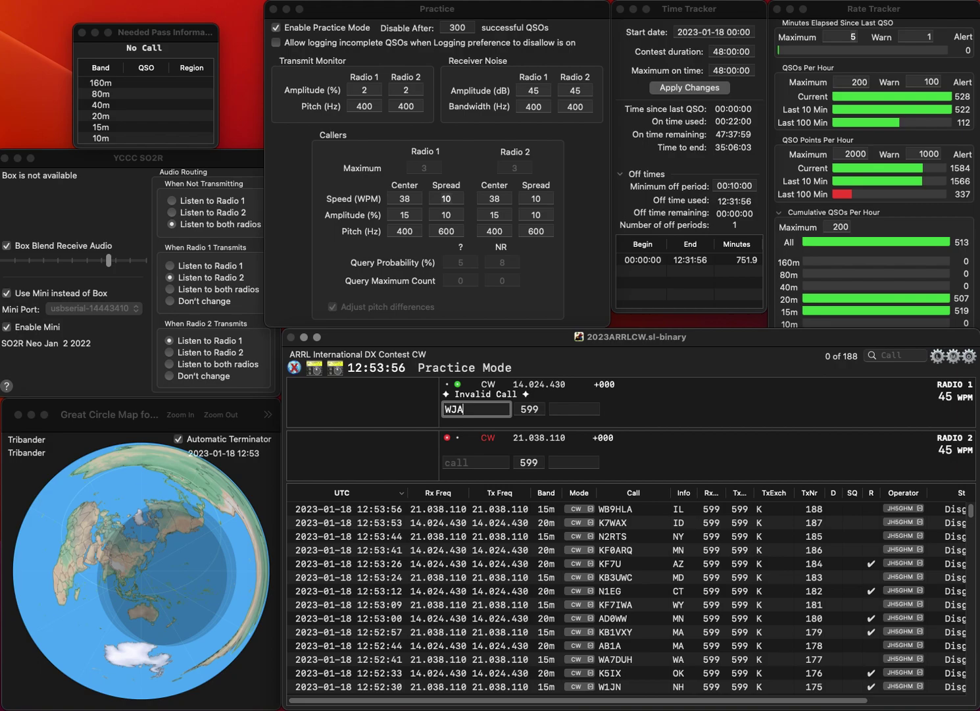
text(JC)
key(Left)
key(Left)
key(Left)
key(Left)
key(BackSpace)
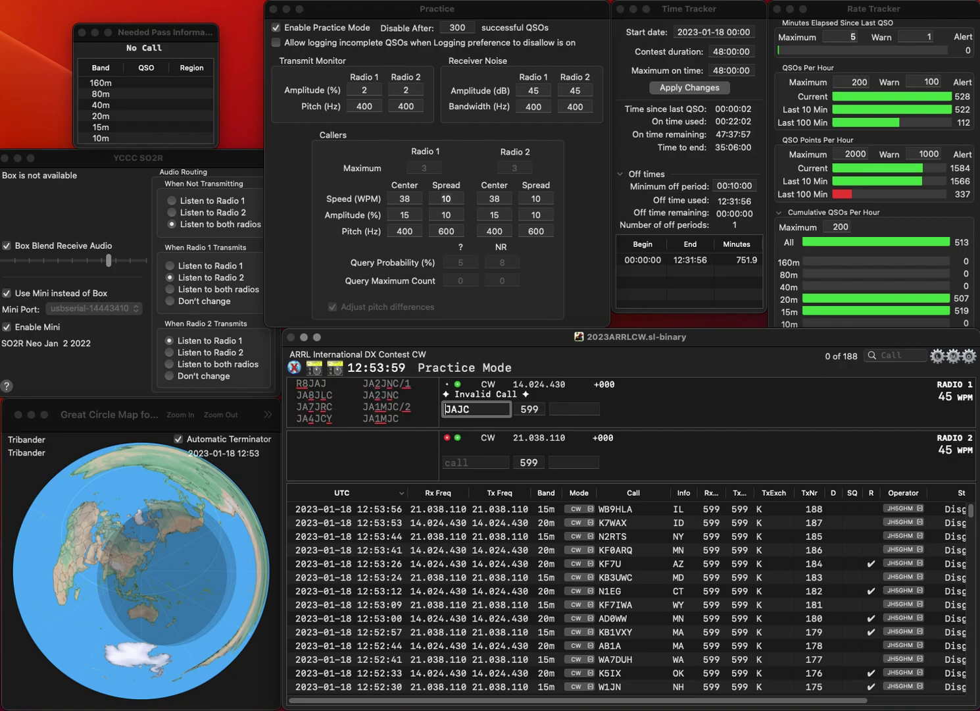
key(Right)
key(BackSpace)
key(Right)
text(7)
key(Return)
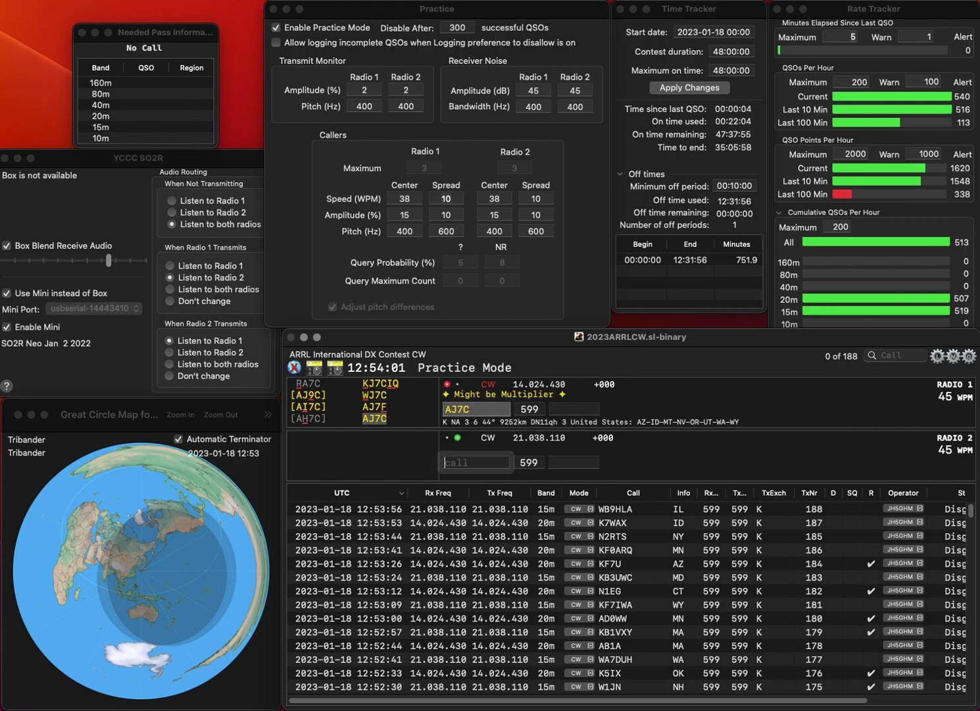
text(KB1GOO)
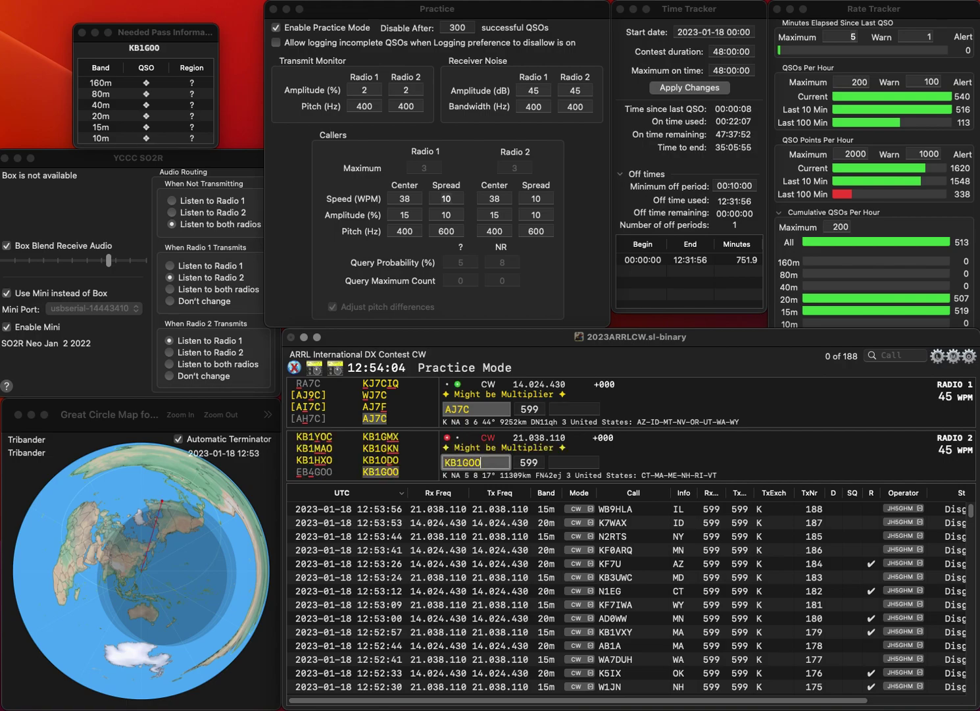
key(Return)
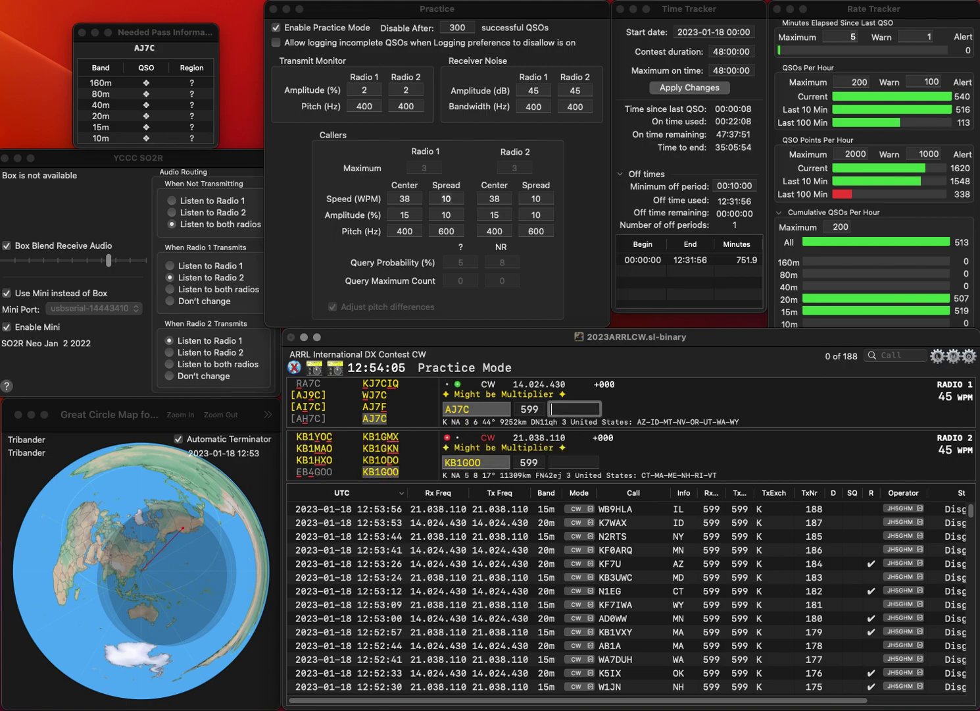
key(Return)
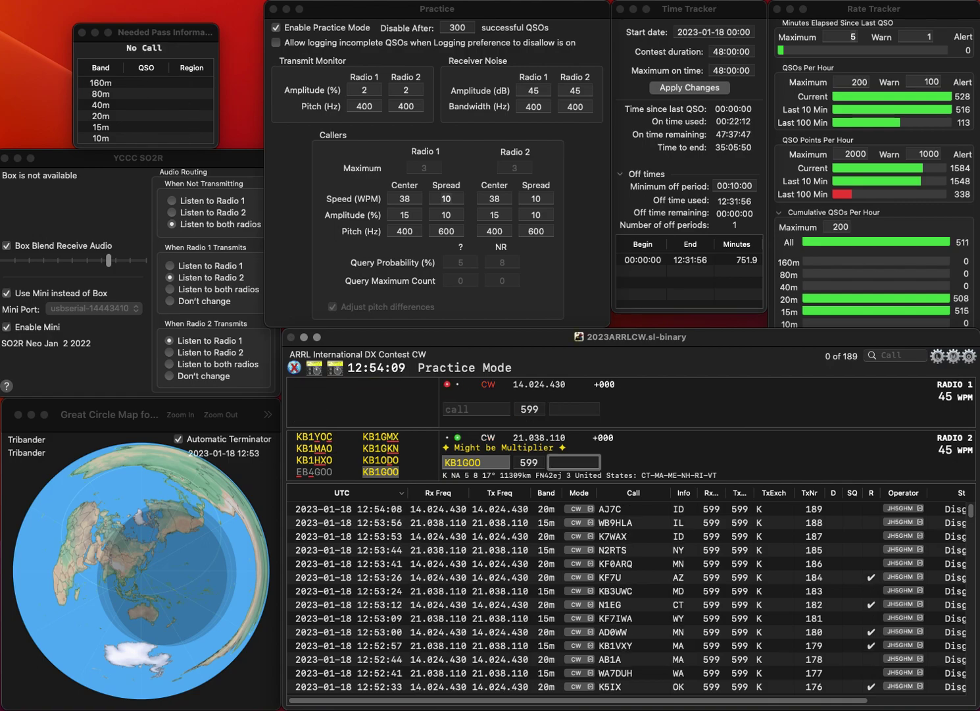
Step: Log KB1GOO with RI and call N8OXQ on 20m
text(RI)
key(Return)
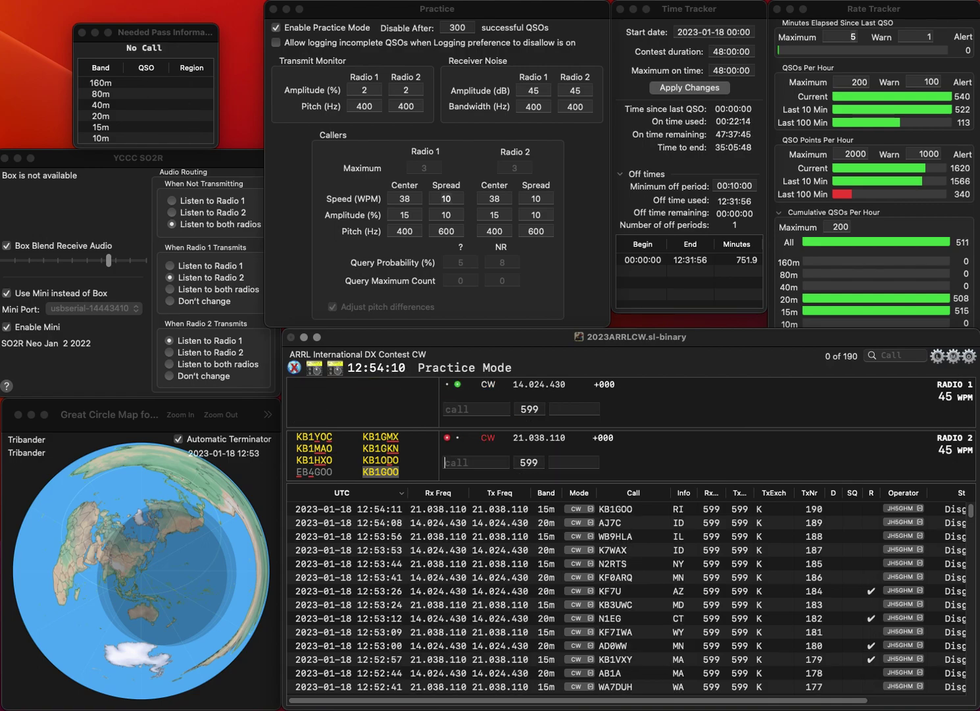
text(N80)
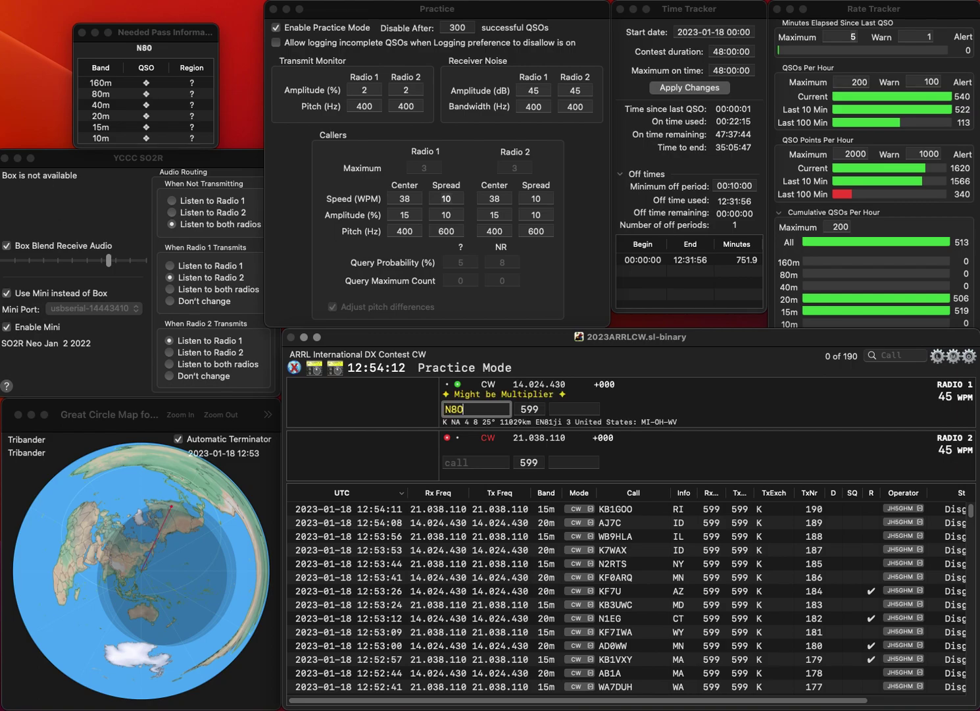
text(XQ)
key(Return)
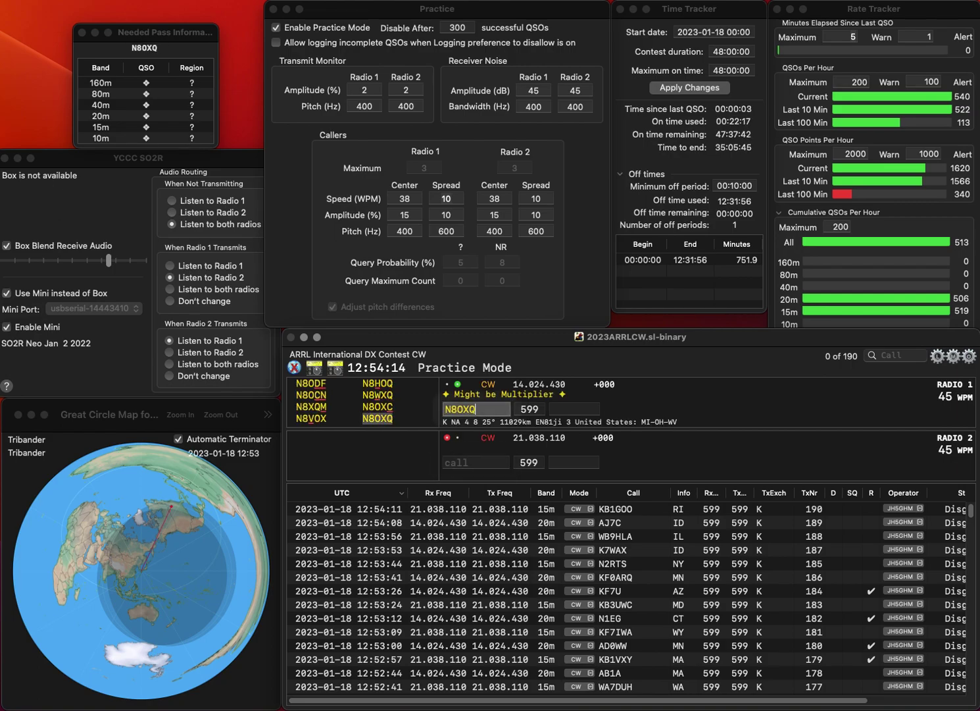
Step: Call KF5LOC on 15m, fixing QF5LOC, then log N8OXQ and KF5LOC with MS
text(QF)
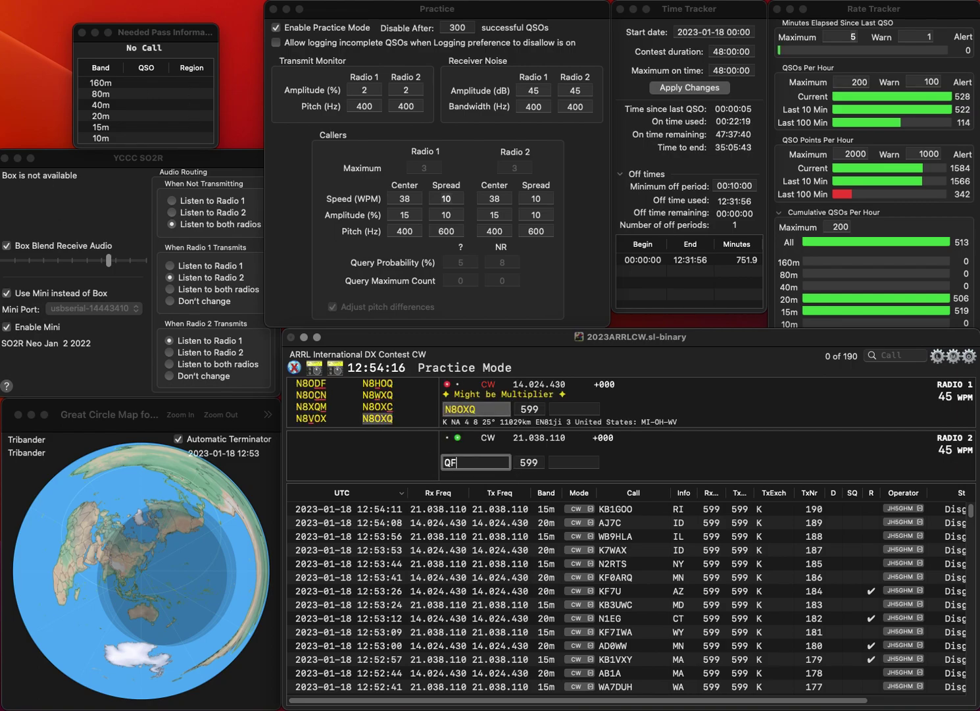
text(5LOC)
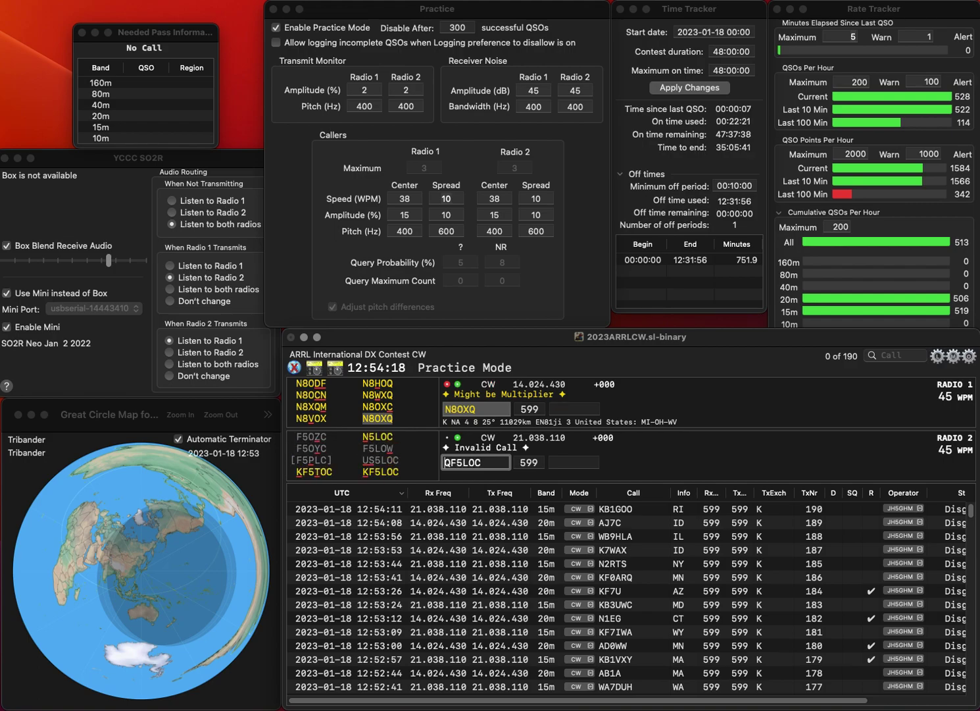
key(Delete)
text(K)
key(Return)
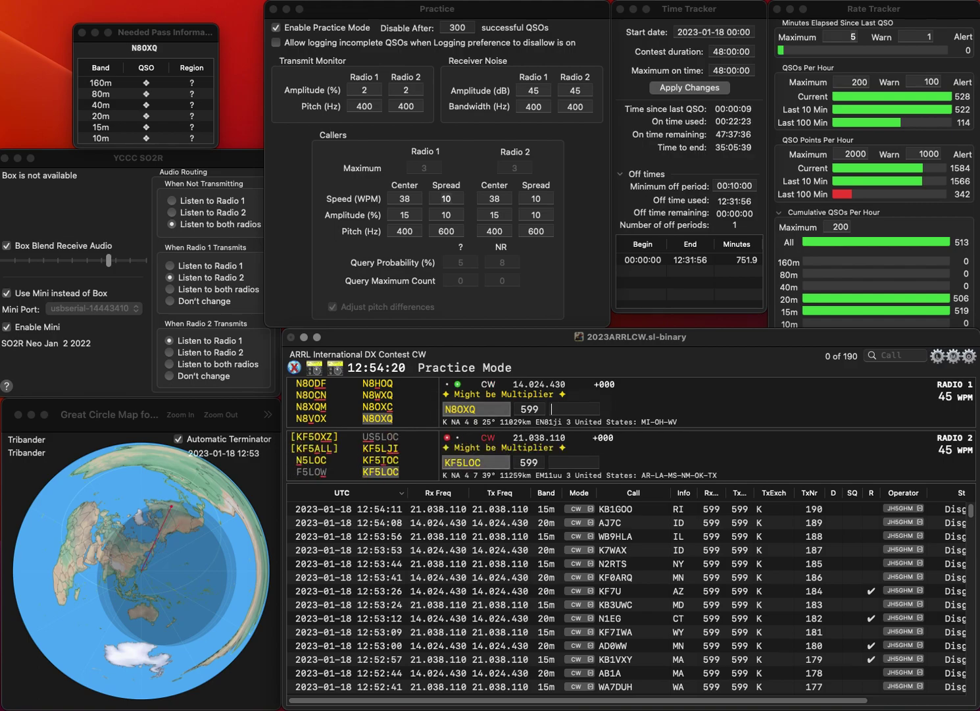
key(Return)
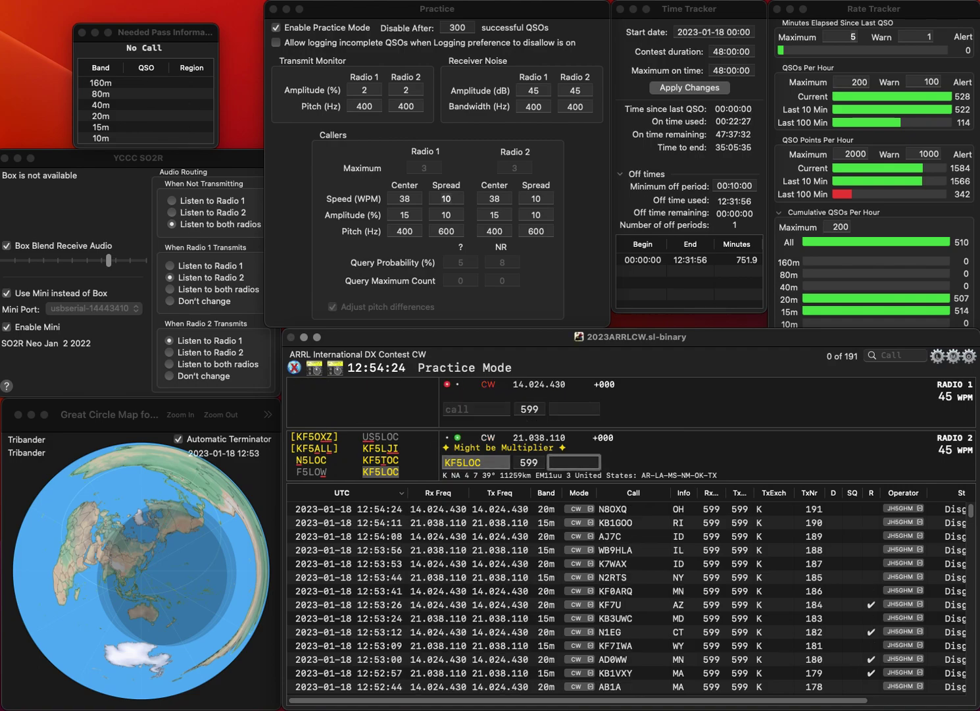
text(MS)
key(Return)
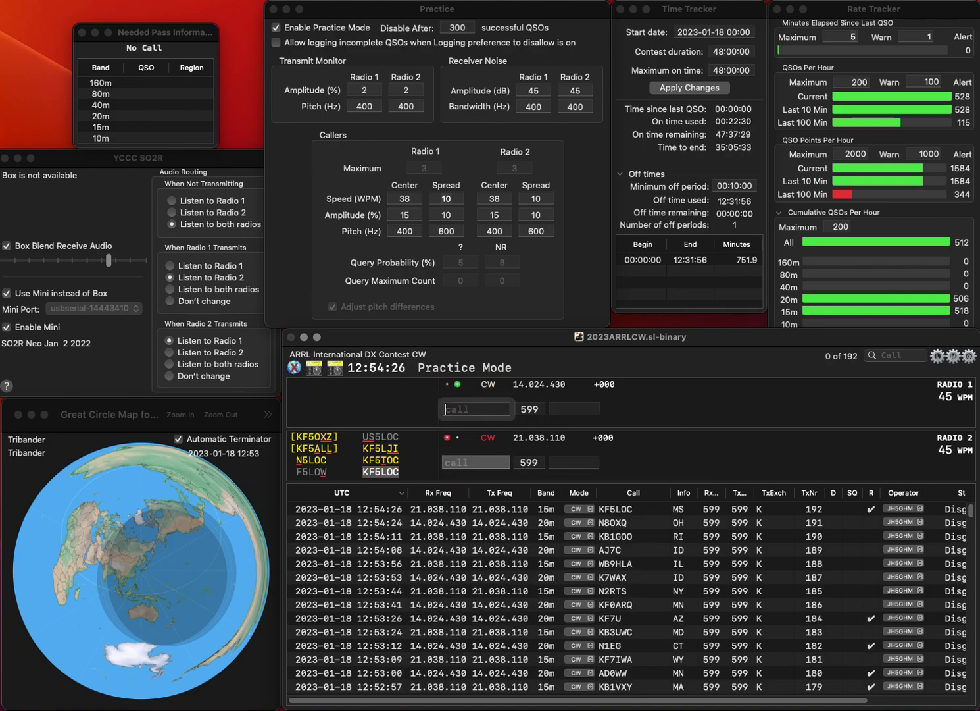
text(W2EQZ)
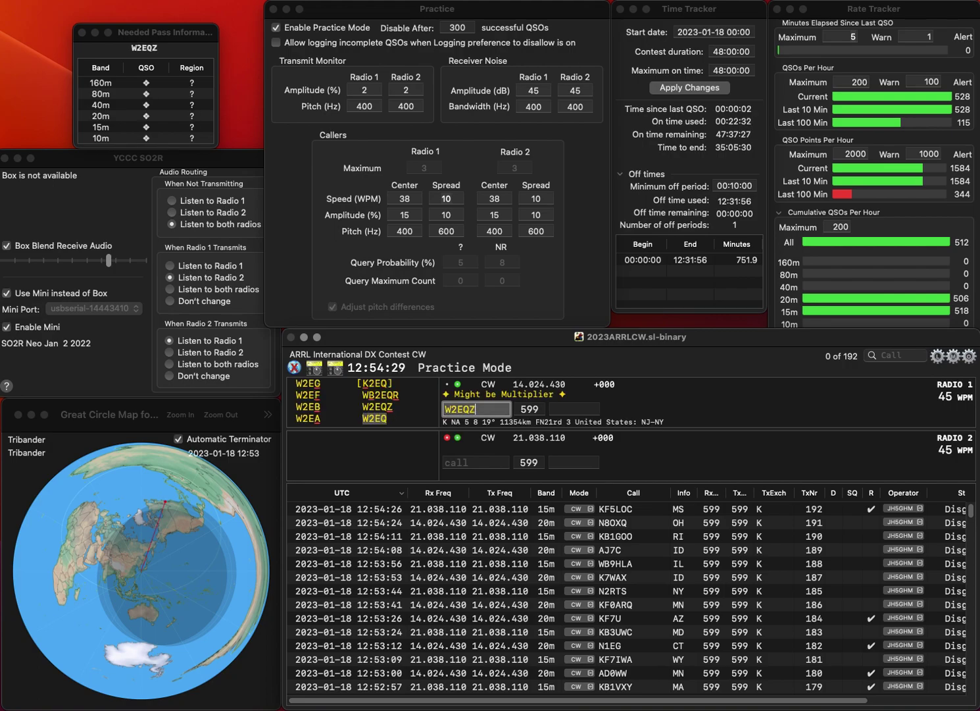
key(Return)
text(W2IQ)
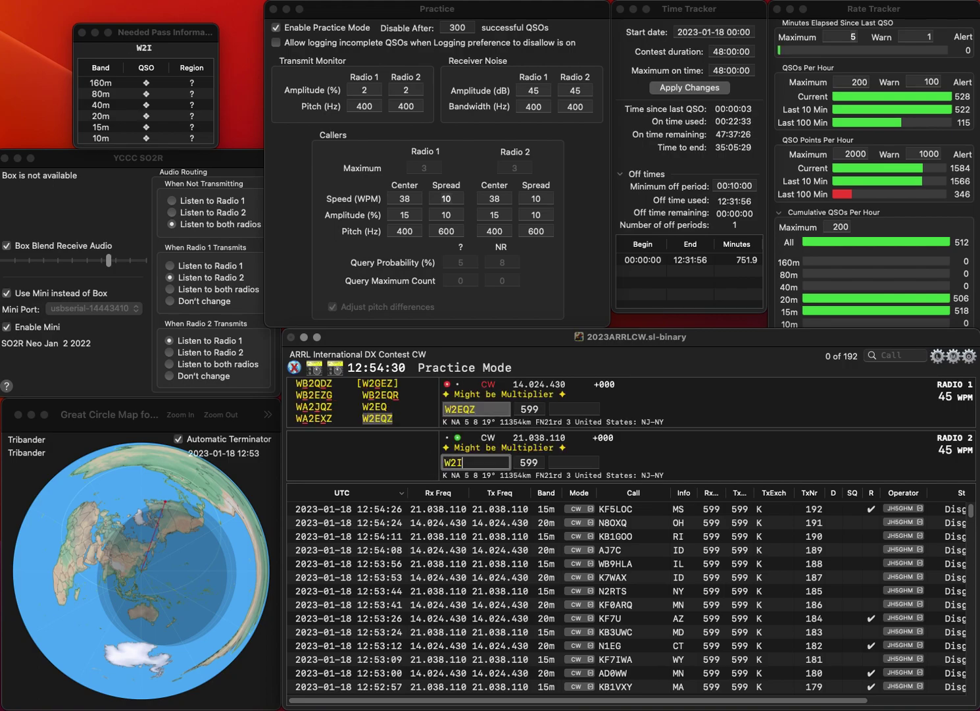
key(Return)
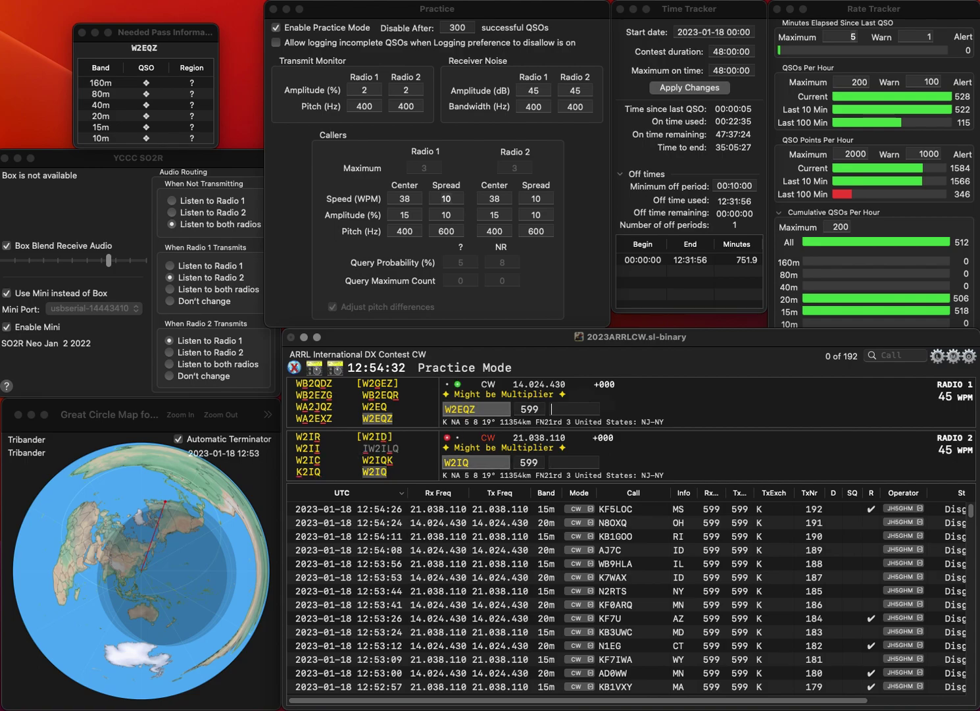
text(NJ)
key(Return)
text(NJ)
key(Return)
Step: Work WA1EXA on 20m with MA and K3QY on 15m with MD
text(WA1EXA)
key(Return)
text(K3QY)
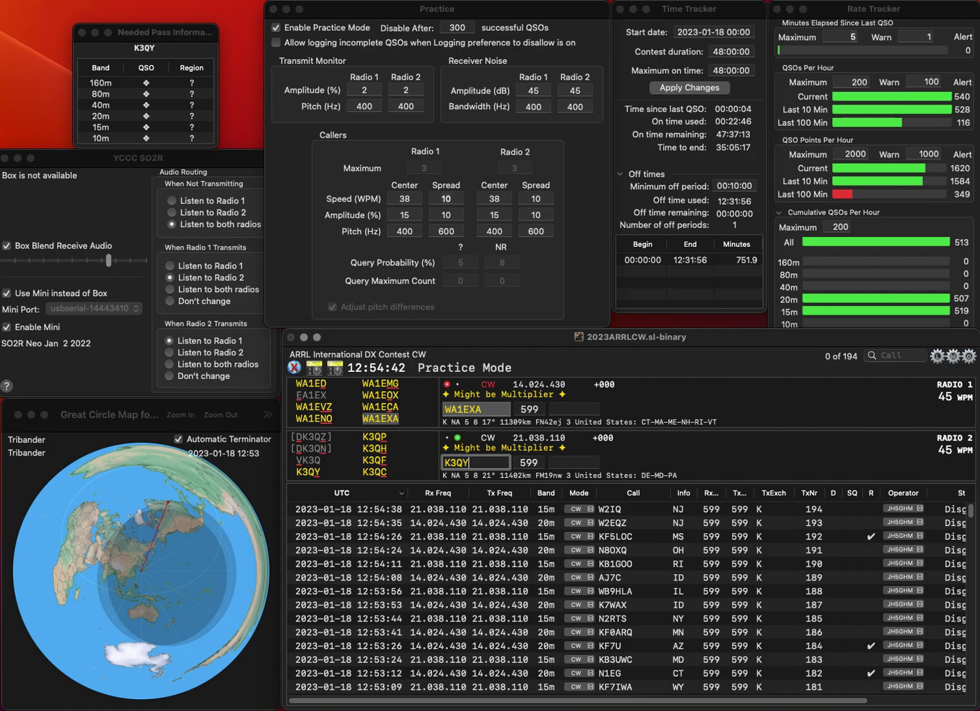
key(Return)
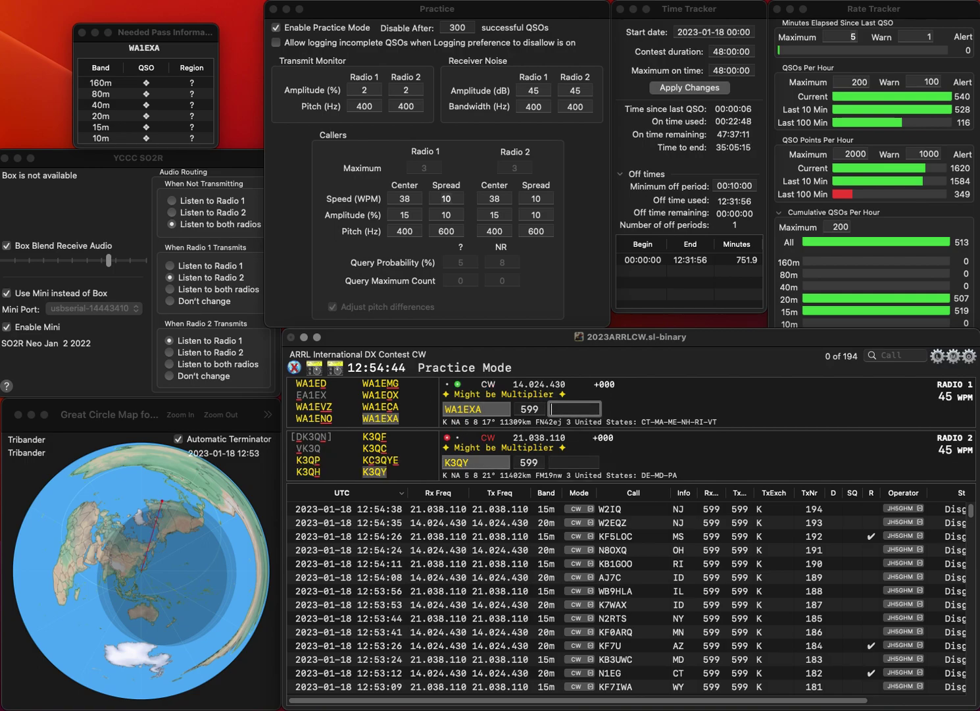
text(MA)
key(Return)
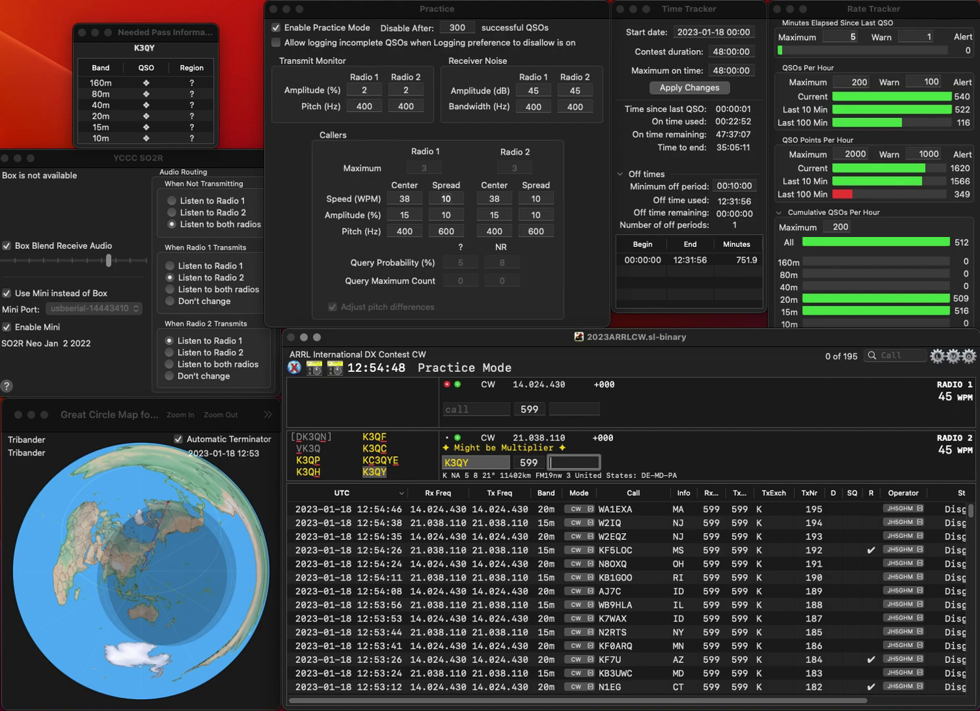
text(MD)
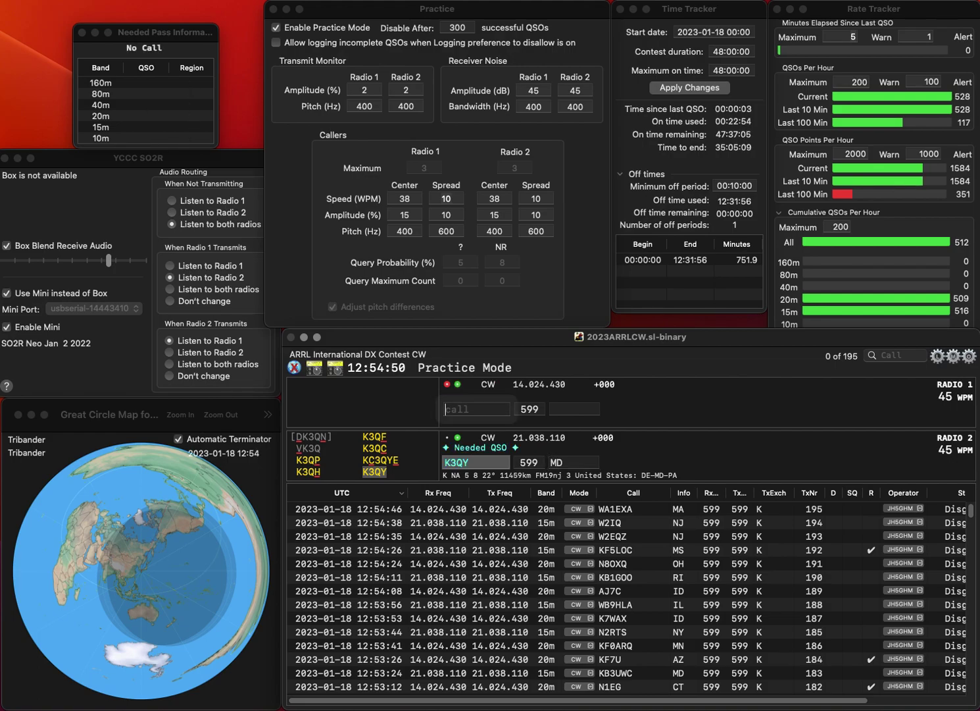
key(Return)
Step: Work W4BLT with VA, adding its missing W prefix, and WX8F with MI
text(4BLT)
key(Home)
text(W)
key(Return)
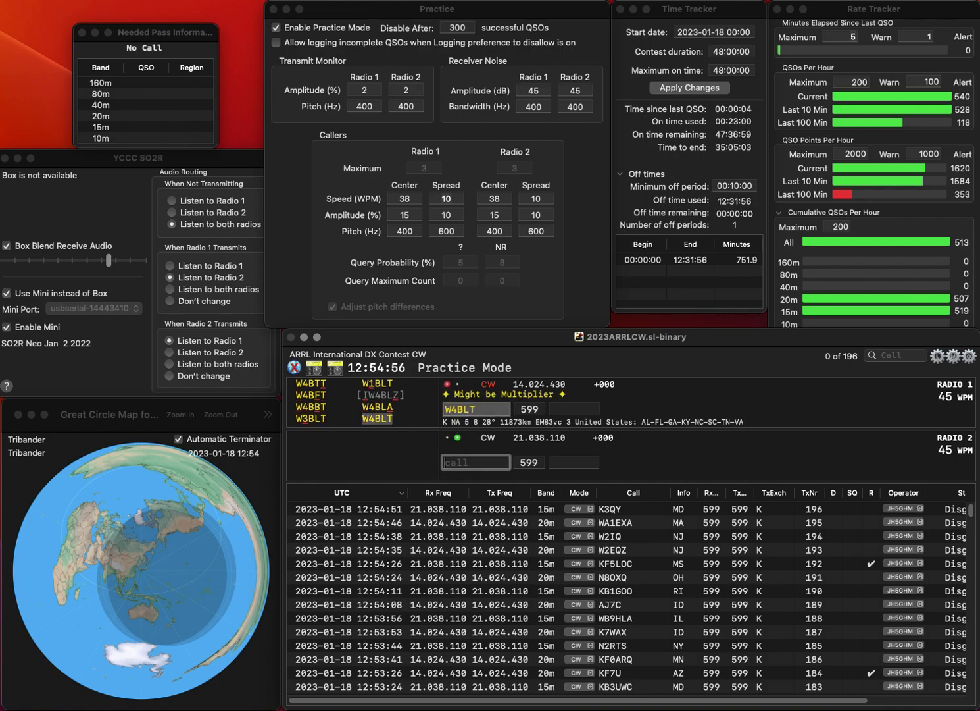
text(WX8F)
key(Return)
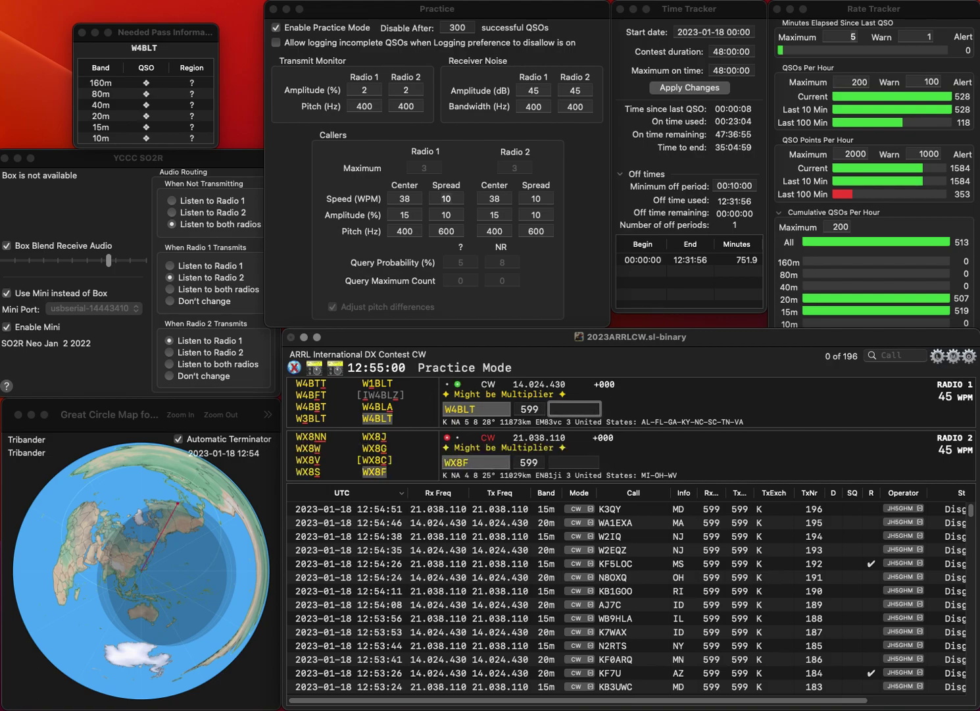
text(VA)
key(Return)
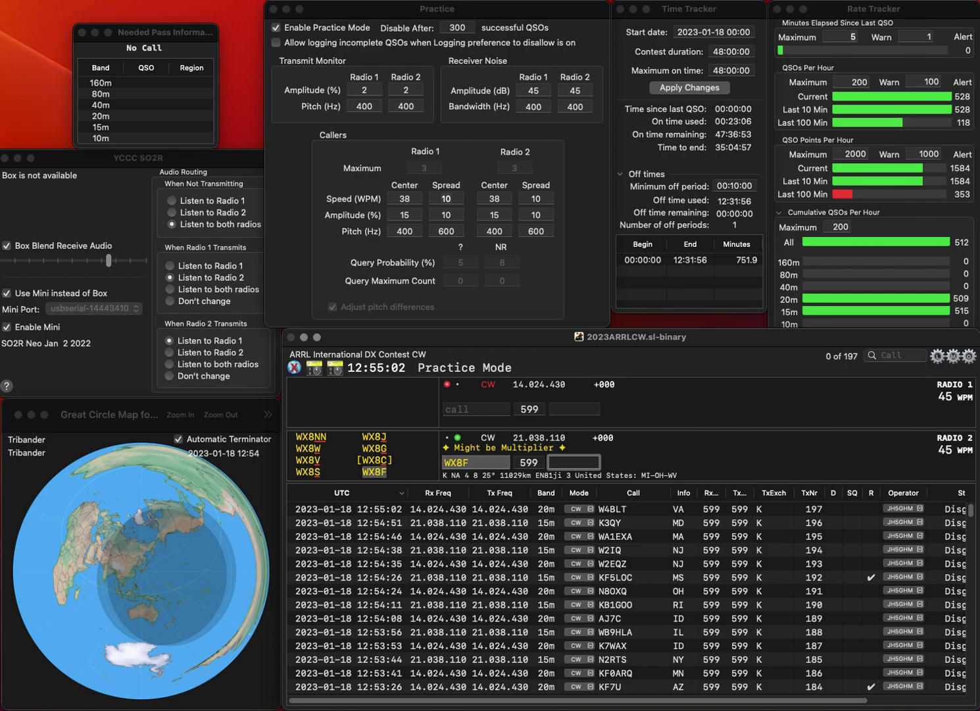
key(Return)
text(VO1MP)
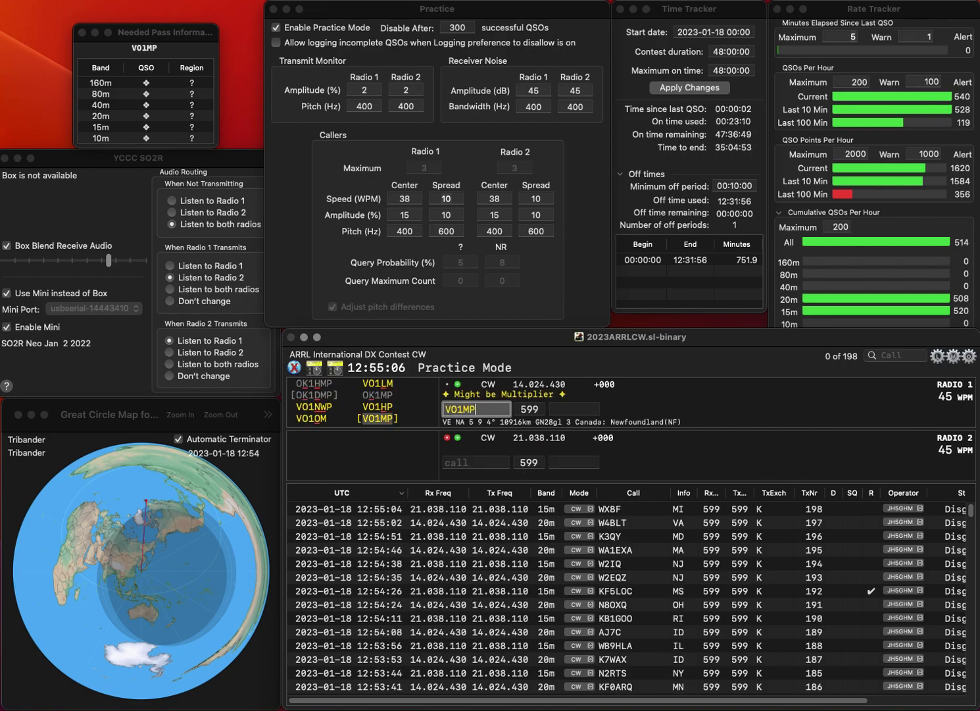
key(Return)
text(2Y)
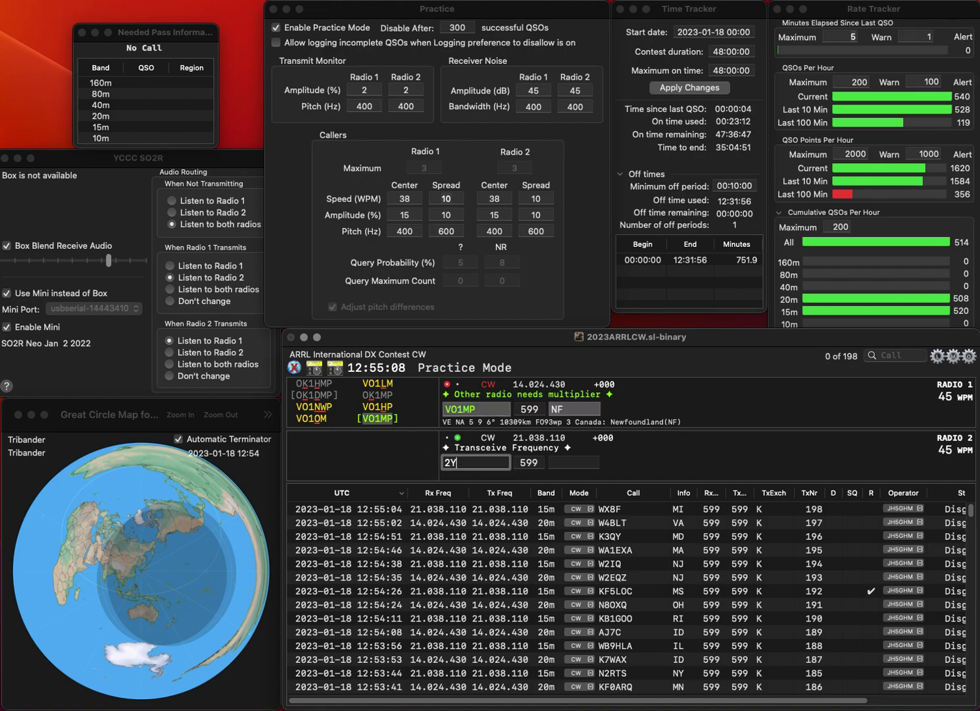
text(GN2YG)
key(Return)
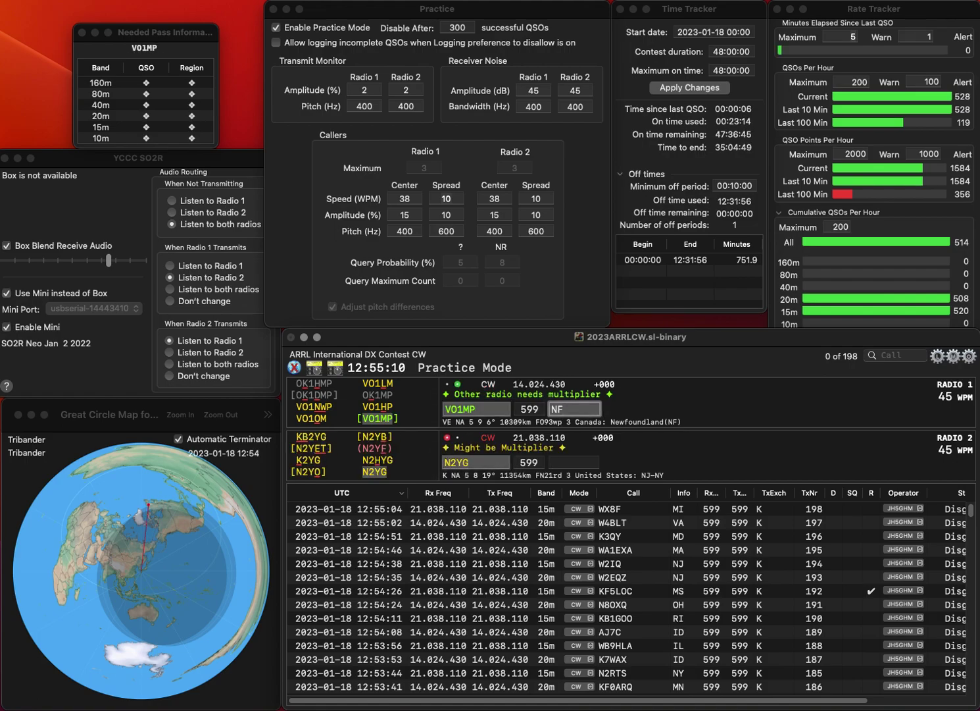
key(Return)
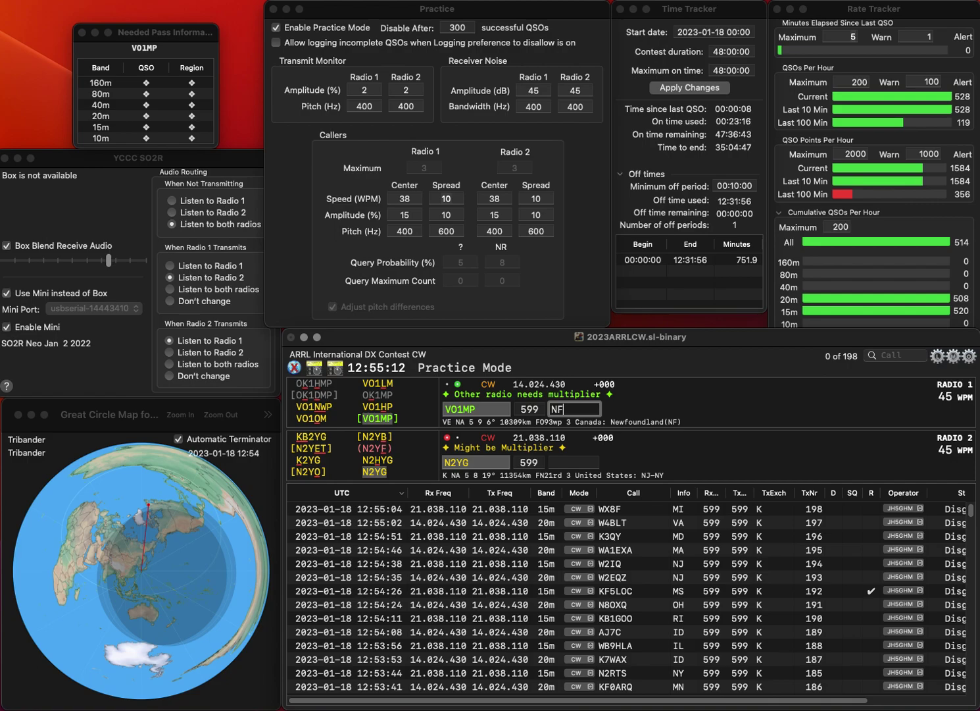
text(NJ)
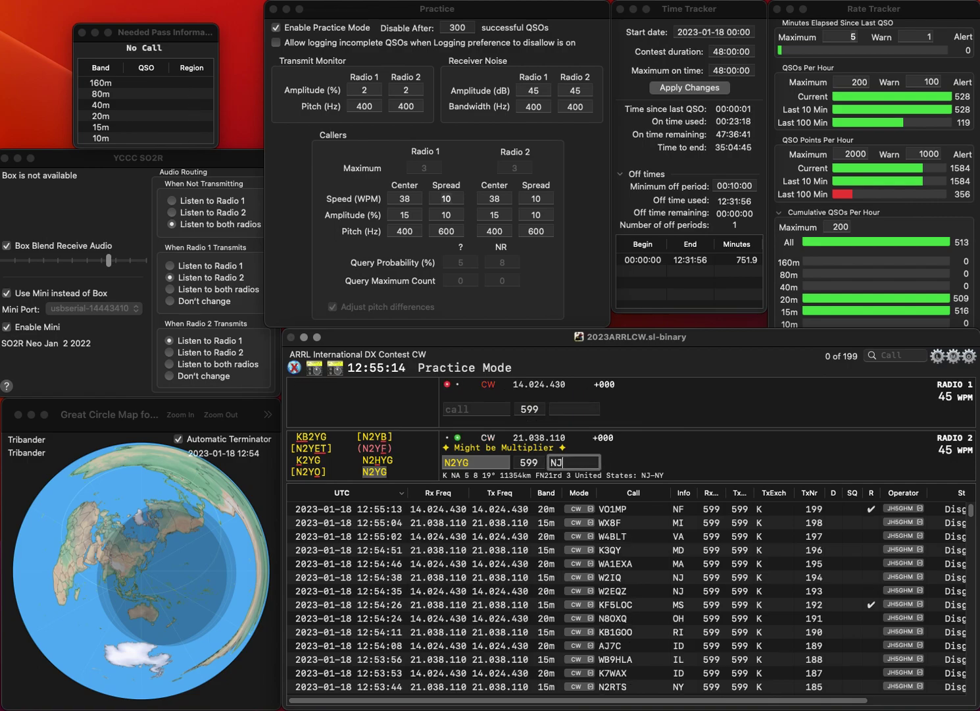
key(Return)
text(W0MHS)
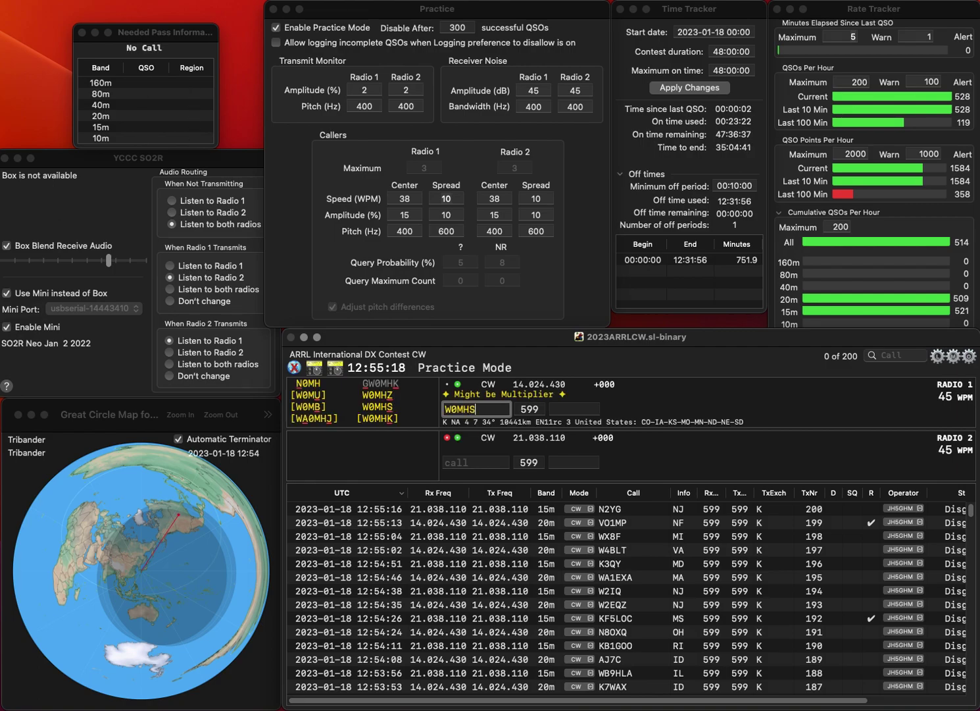
key(Return)
text(K)
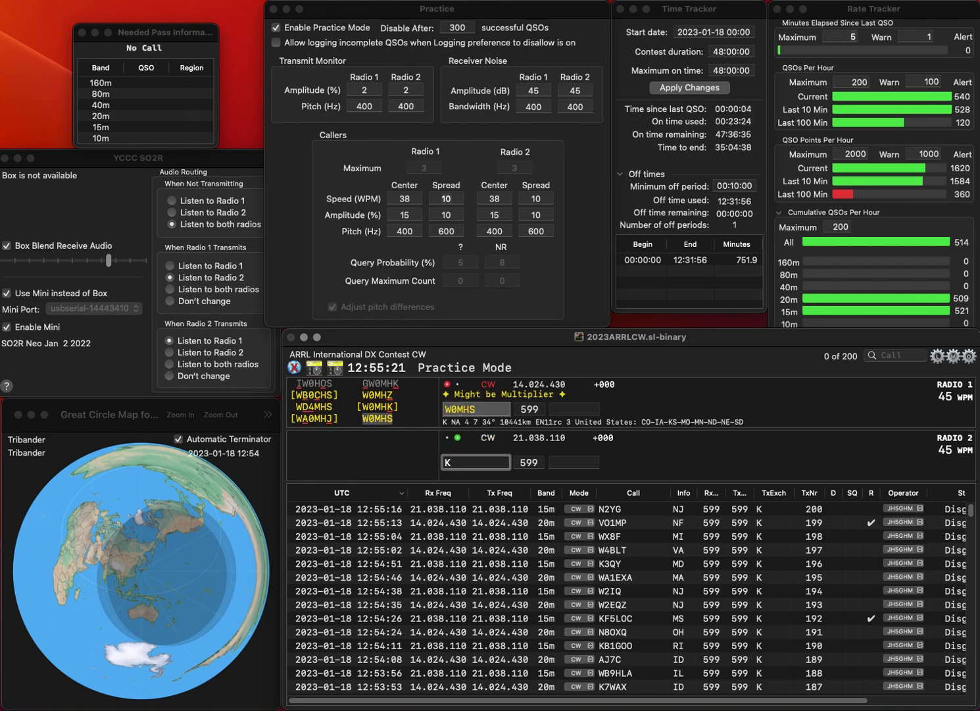
text(M4WII)
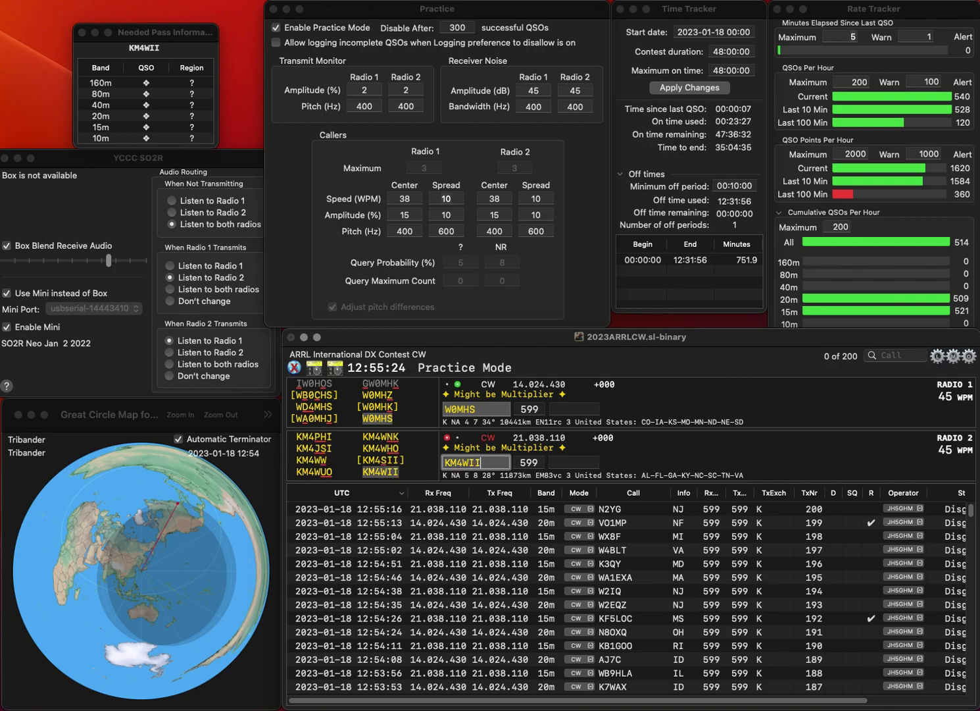
key(Return)
text(MN)
key(Return)
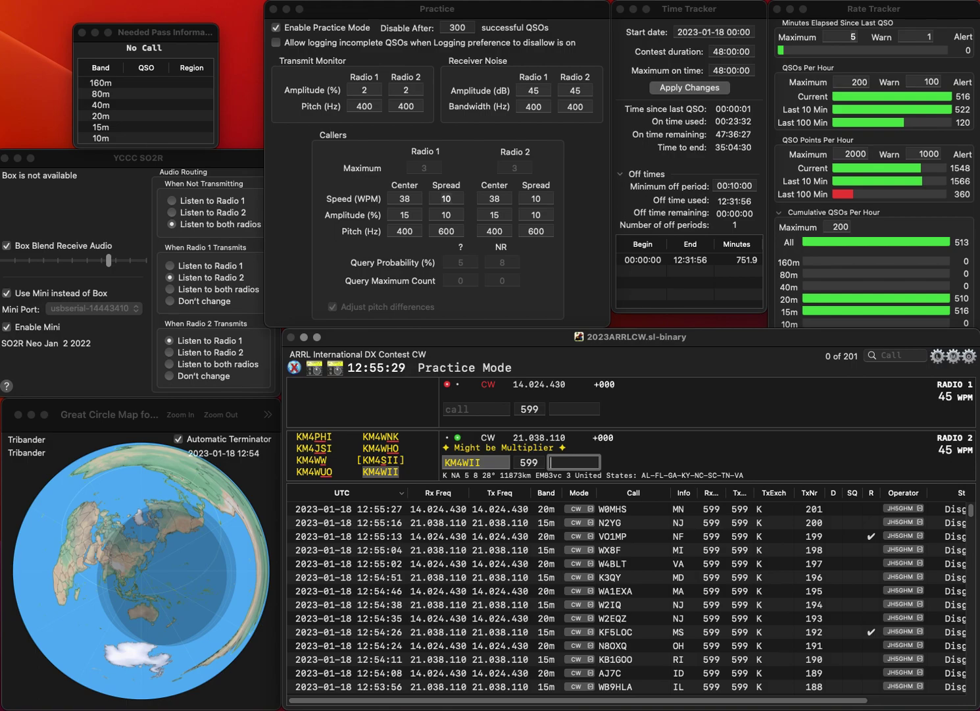
text(FL)
key(Return)
Step: Call K7HD on 15m and complete the WT3Q call on 20m
text(WT3)
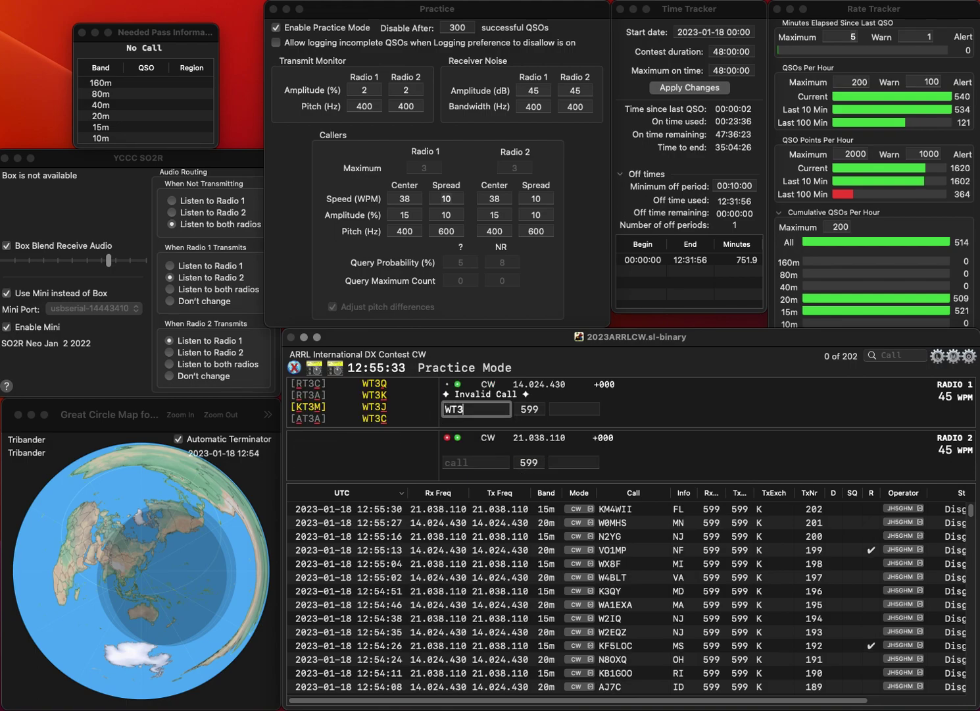
key(Tab)
text(K7HD)
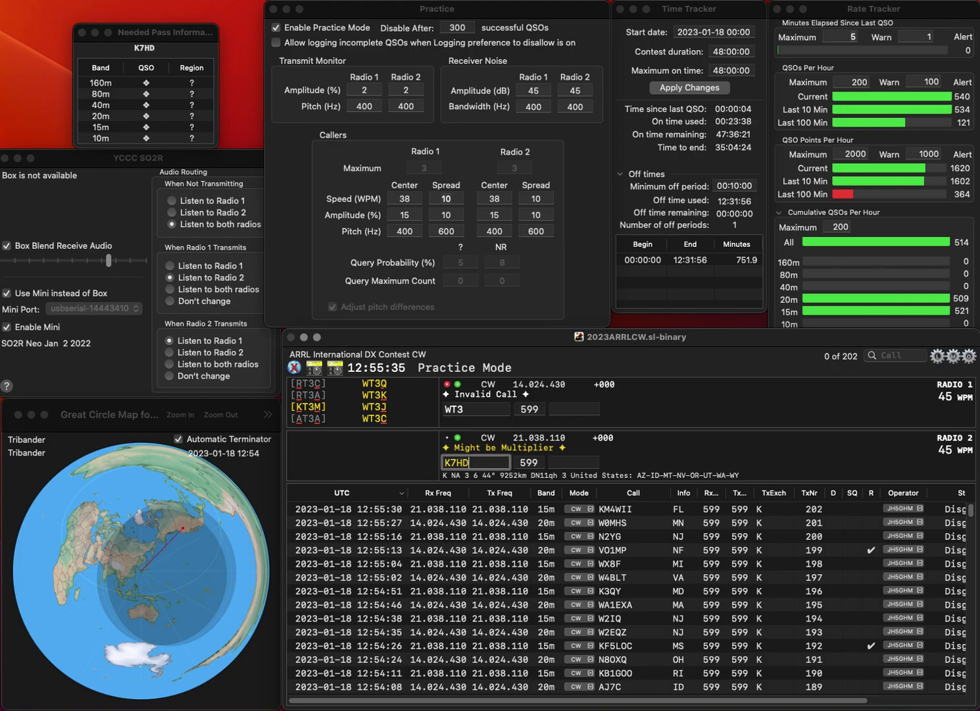
key(Return)
text(Q)
key(Return)
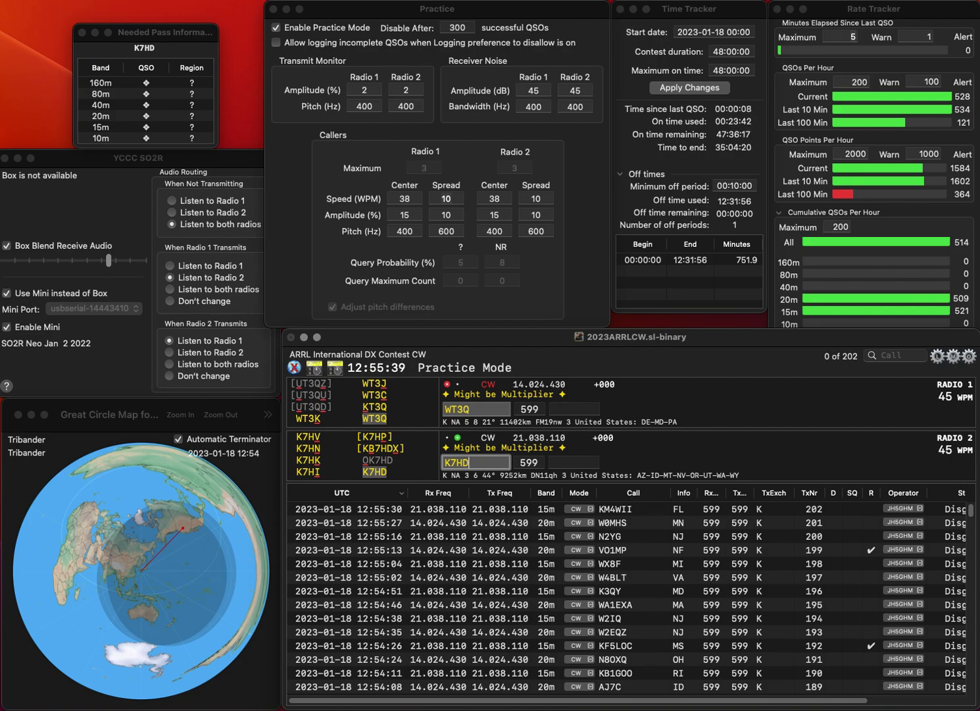
key(Left)
key(BackSpace)
key(BackSpace)
text(Z5)
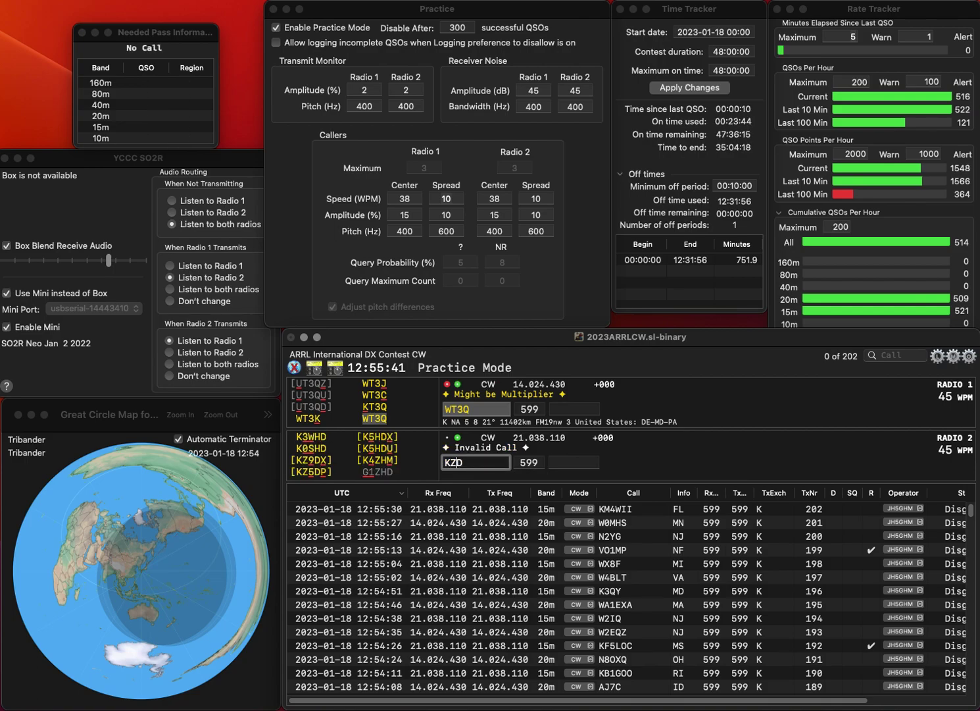
key(Return)
key(backslash)
text(DE)
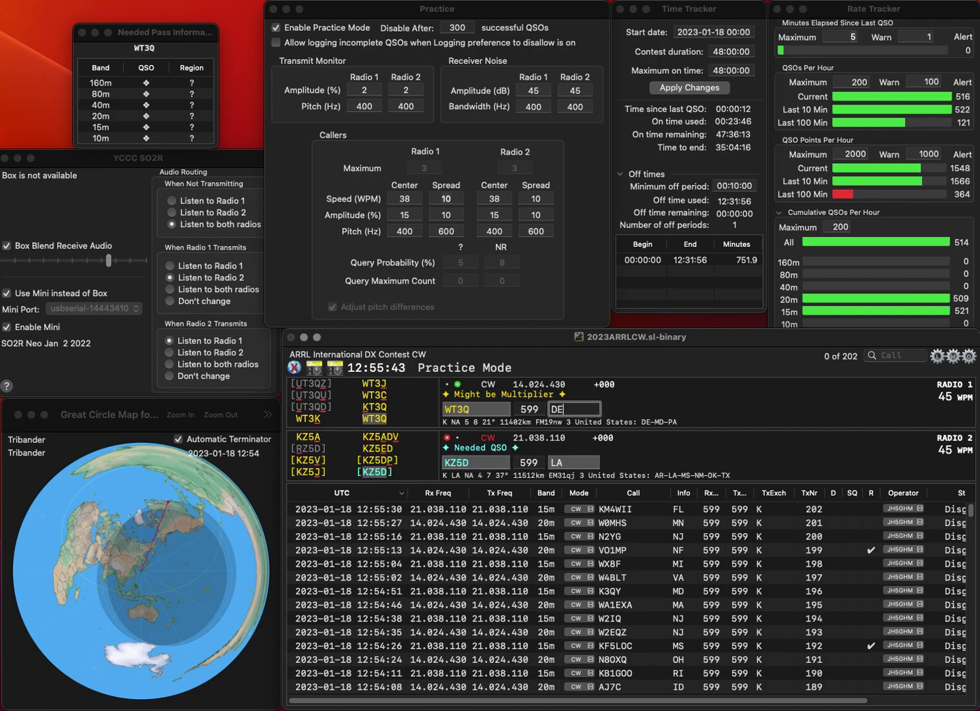
key(Return)
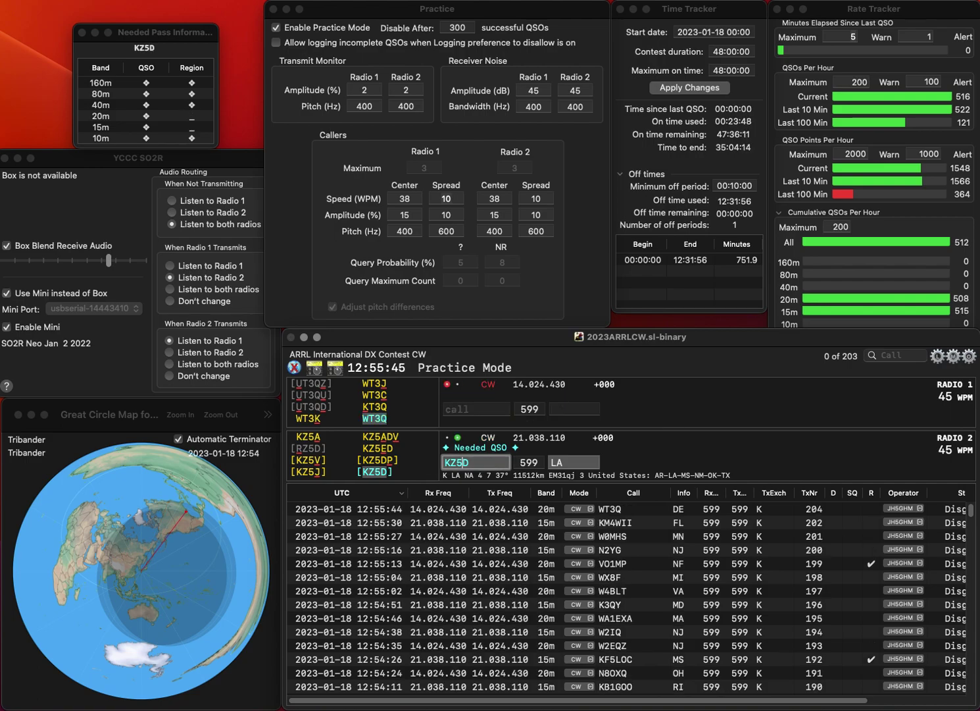
key(Left)
text(E)
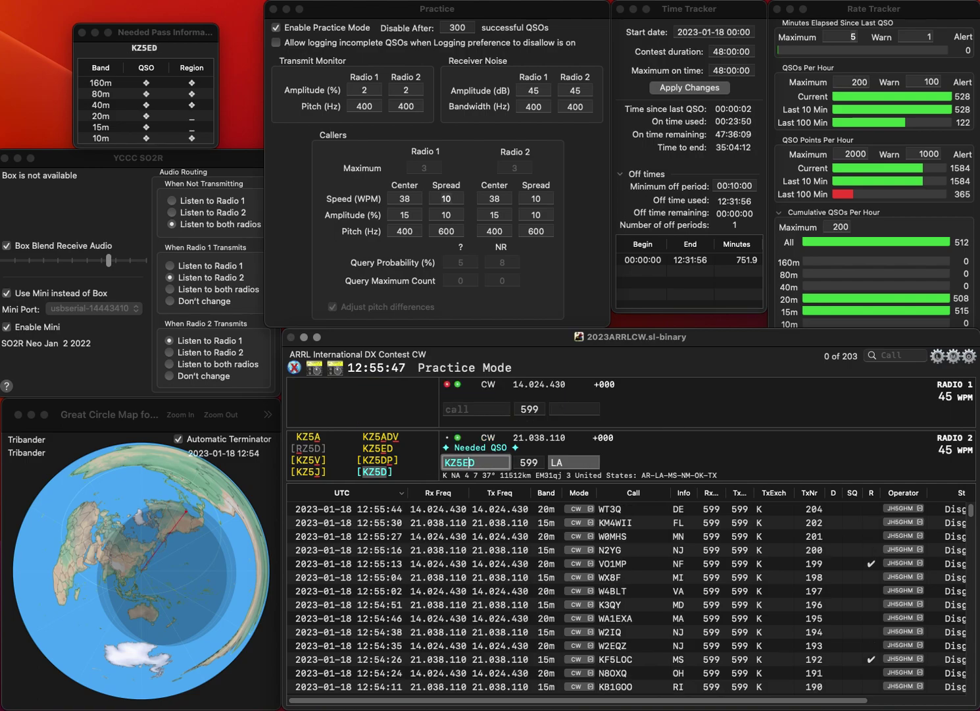
key(Return)
text(WD6R)
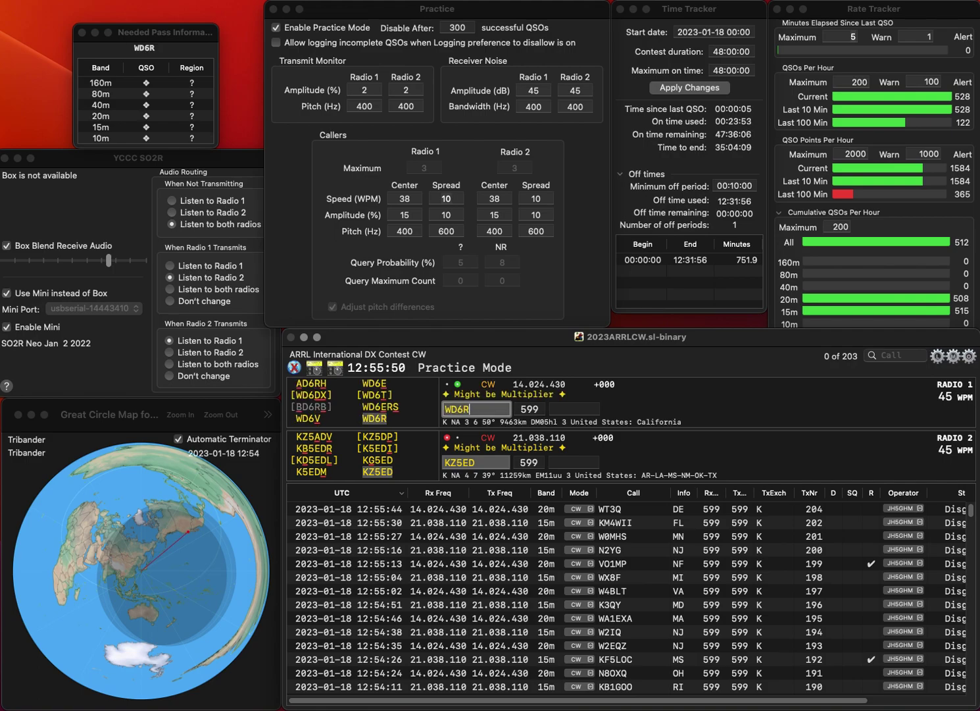
key(Return)
key(space)
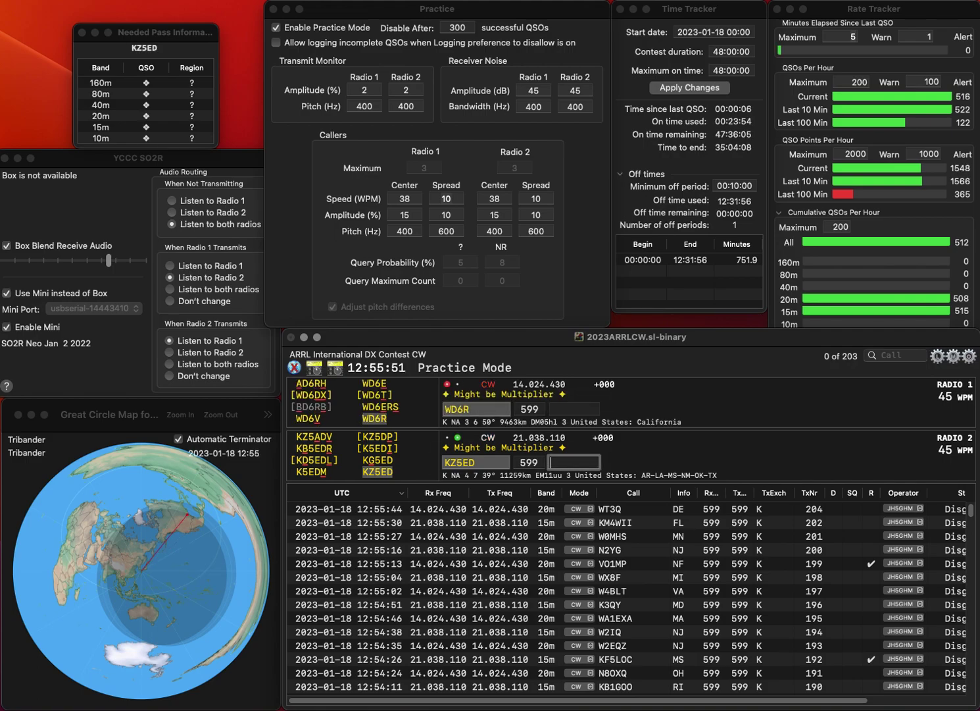
text(OK)
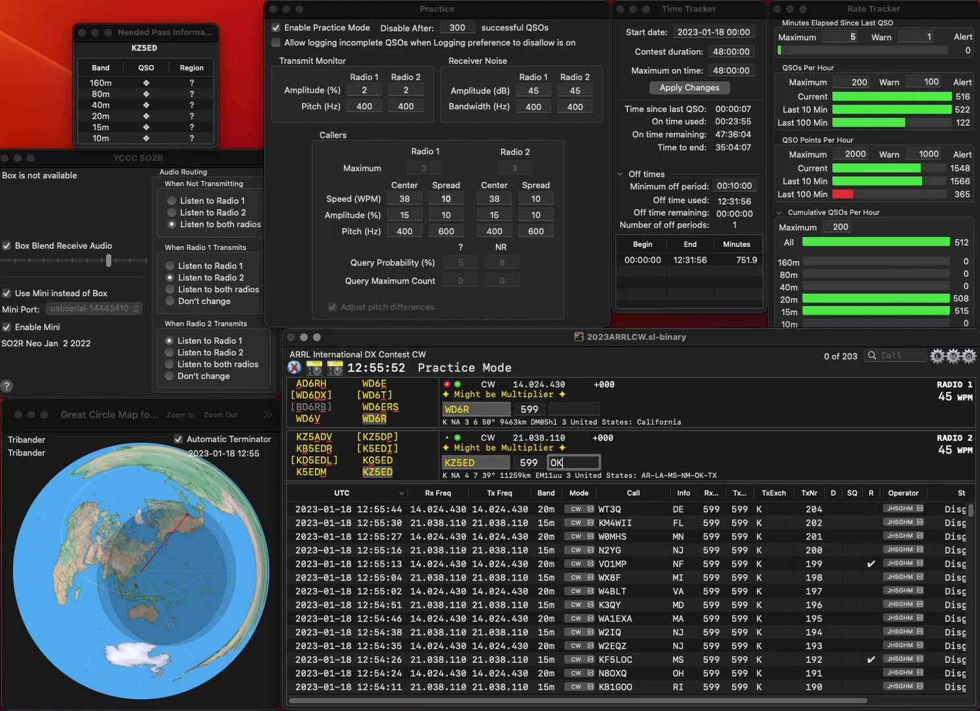
key(Return)
text(CA)
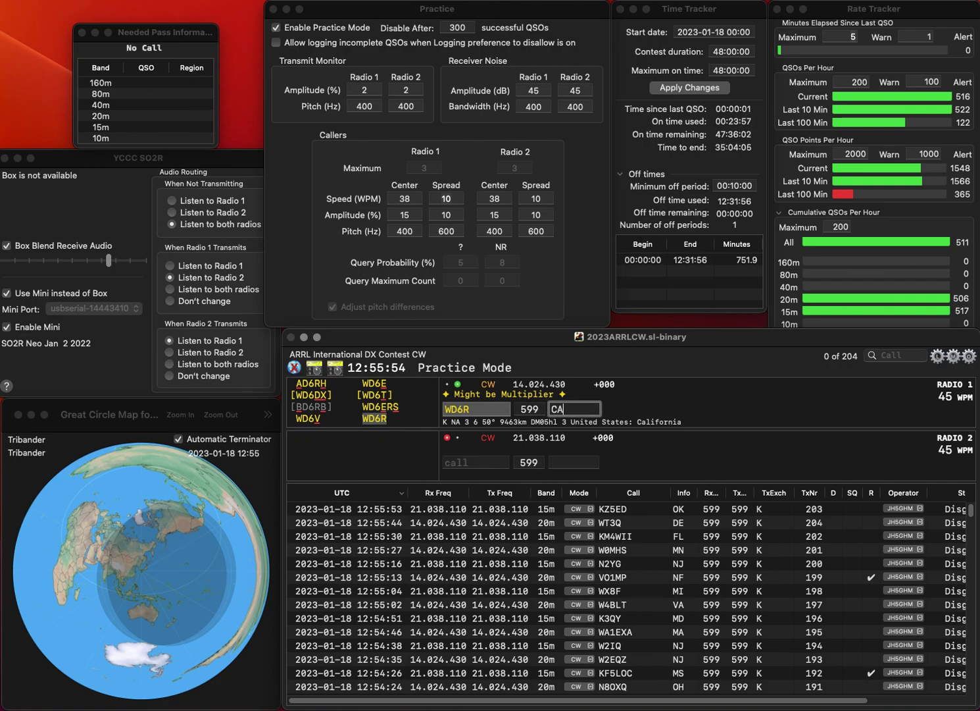
key(Return)
Step: Work K4GK with FL and N2SU with NY
text(K4)
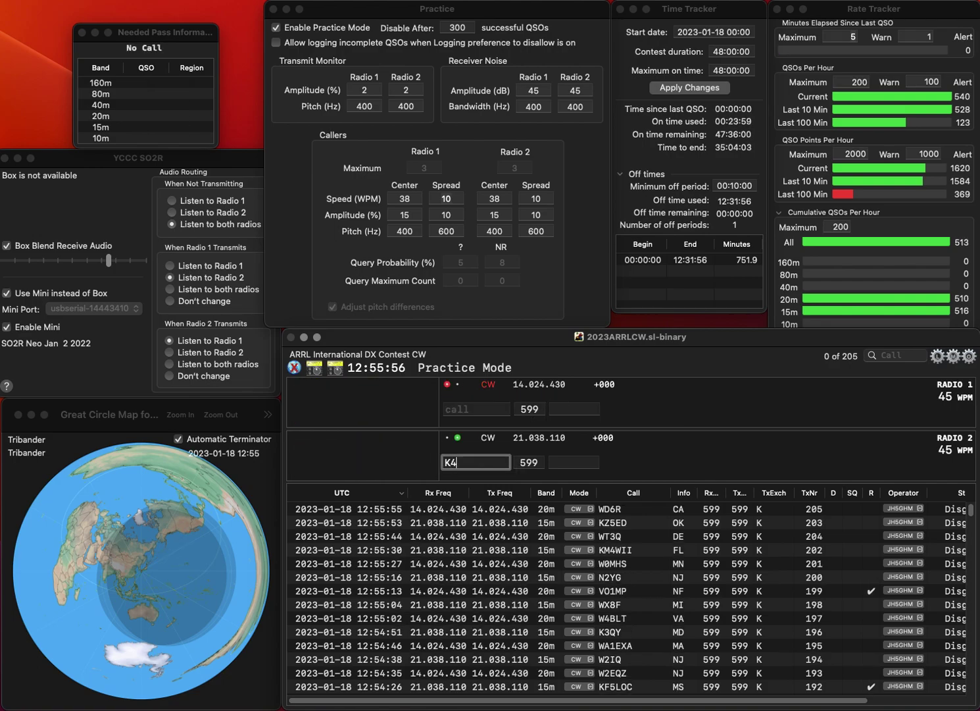
text(GK)
key(Return)
text(N2)
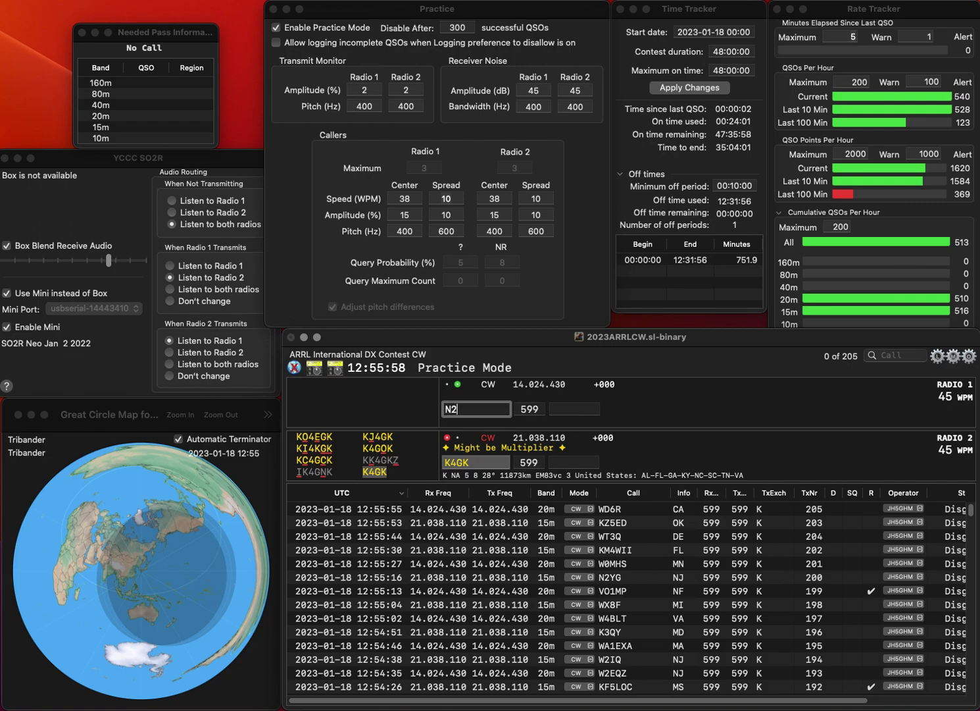
text(SU)
key(Return)
key(space)
key(Return)
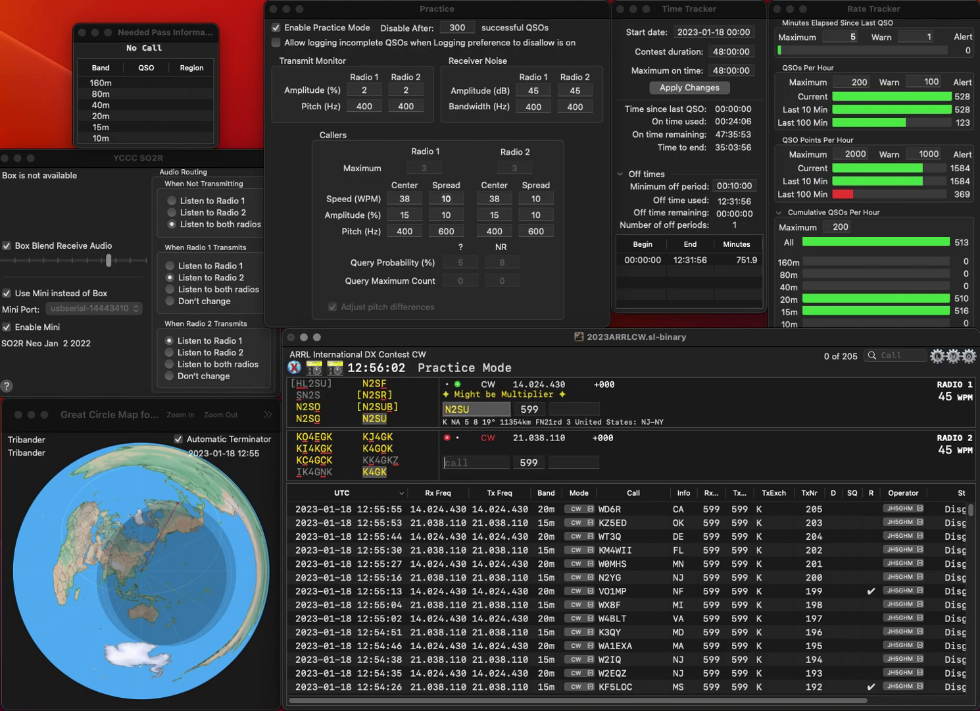
key(space)
text(N)
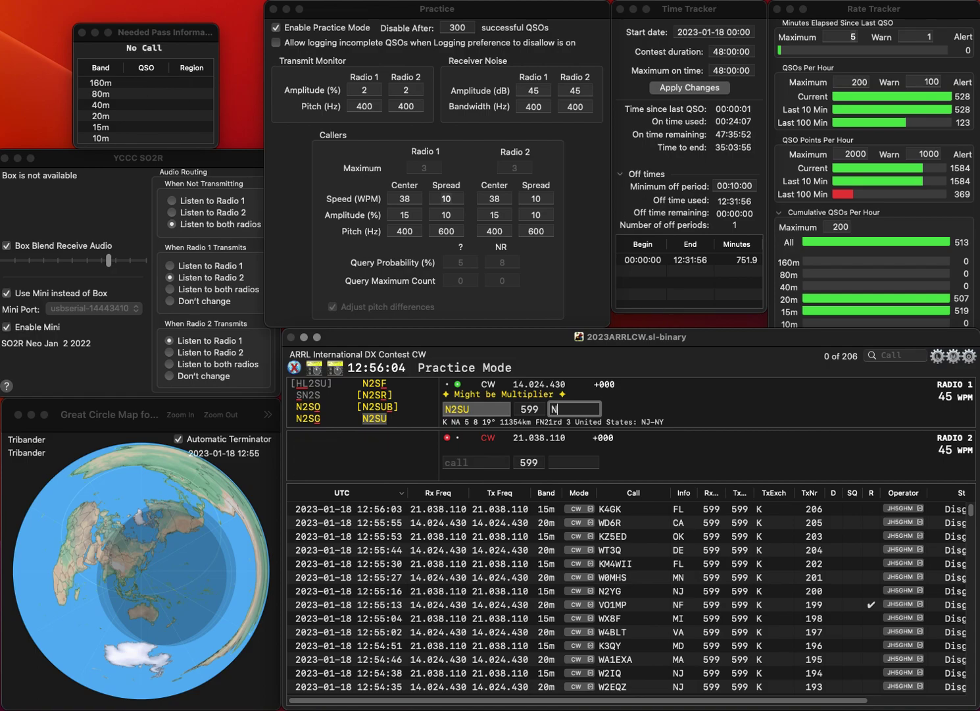
text(Y)
key(Return)
text(N3)
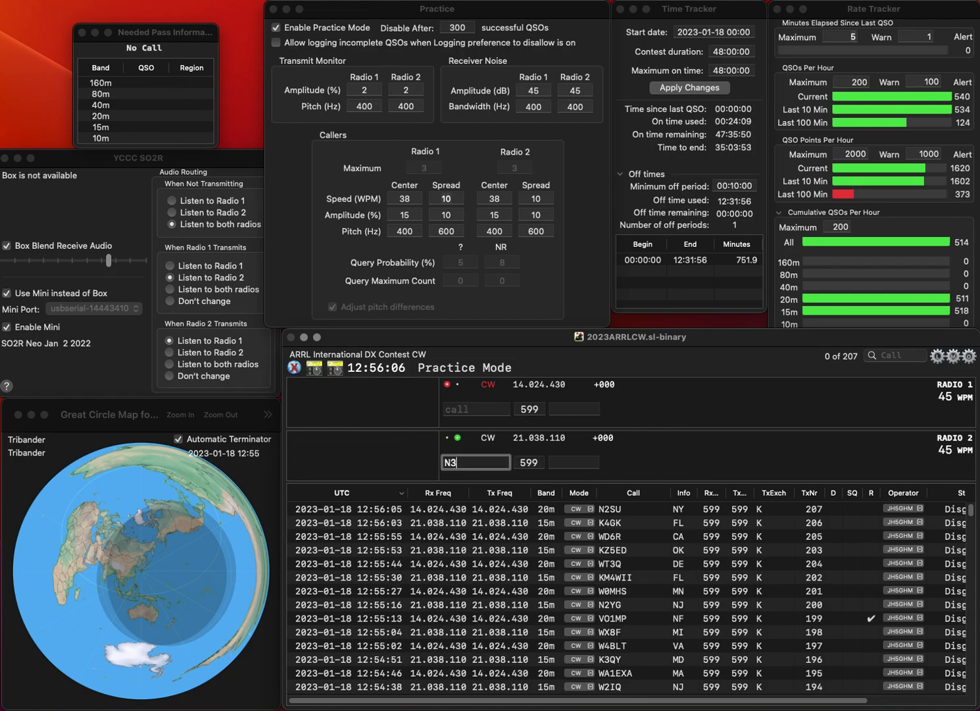
text(FT)
key(Return)
text(KDNDF0)
click(451, 410)
text(4DFO)
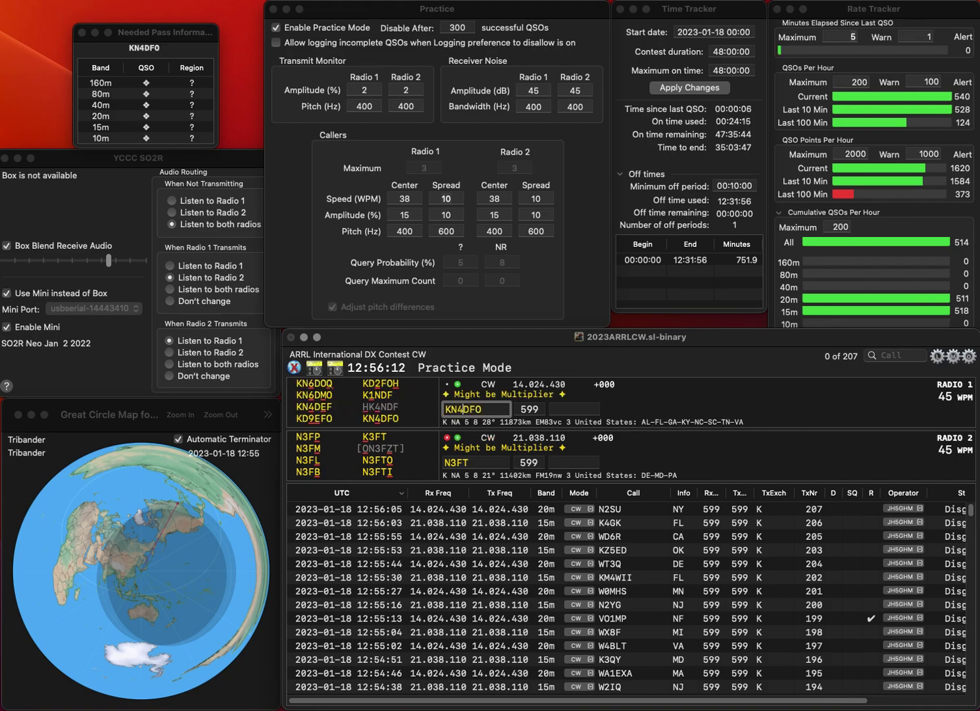
key(Return)
key(Tab)
key(Right)
key(Right)
key(BackSpace)
text(2)
key(Return)
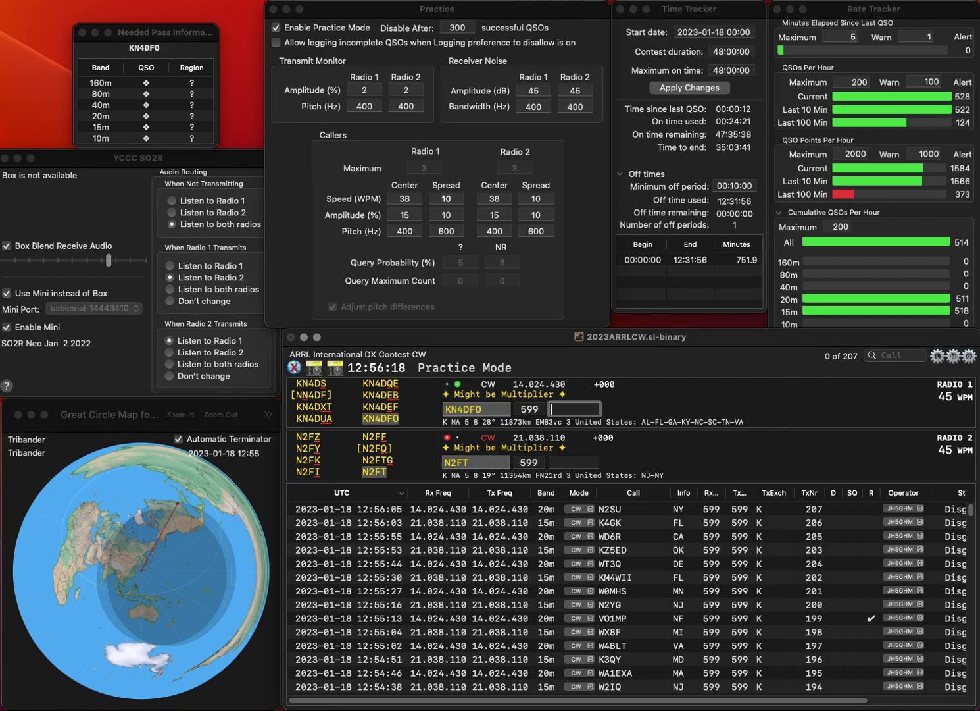
key(Return)
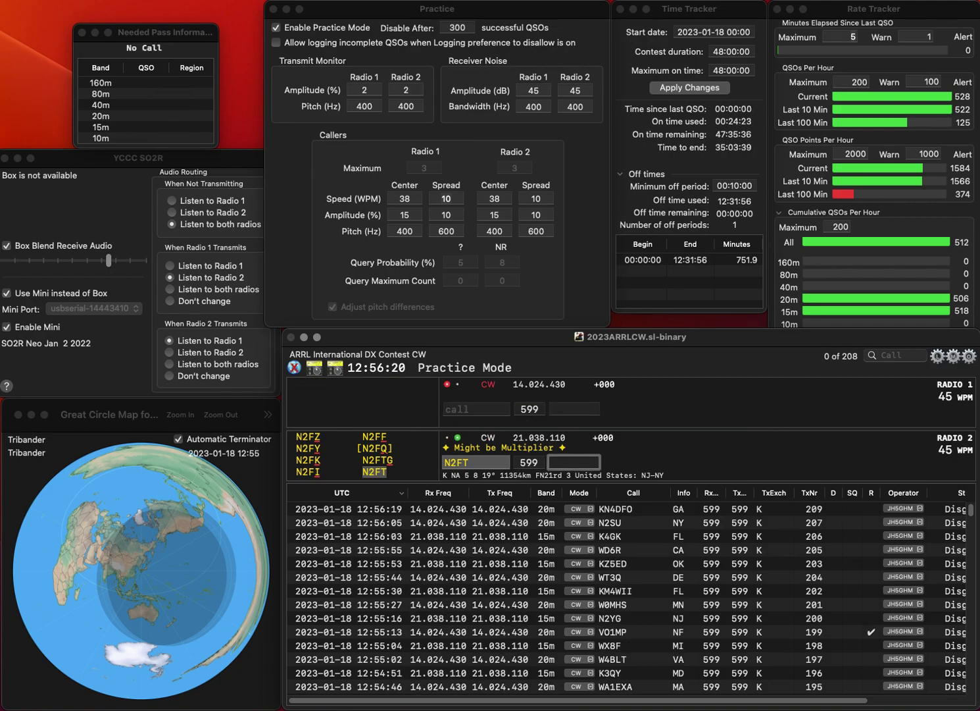
key(Return)
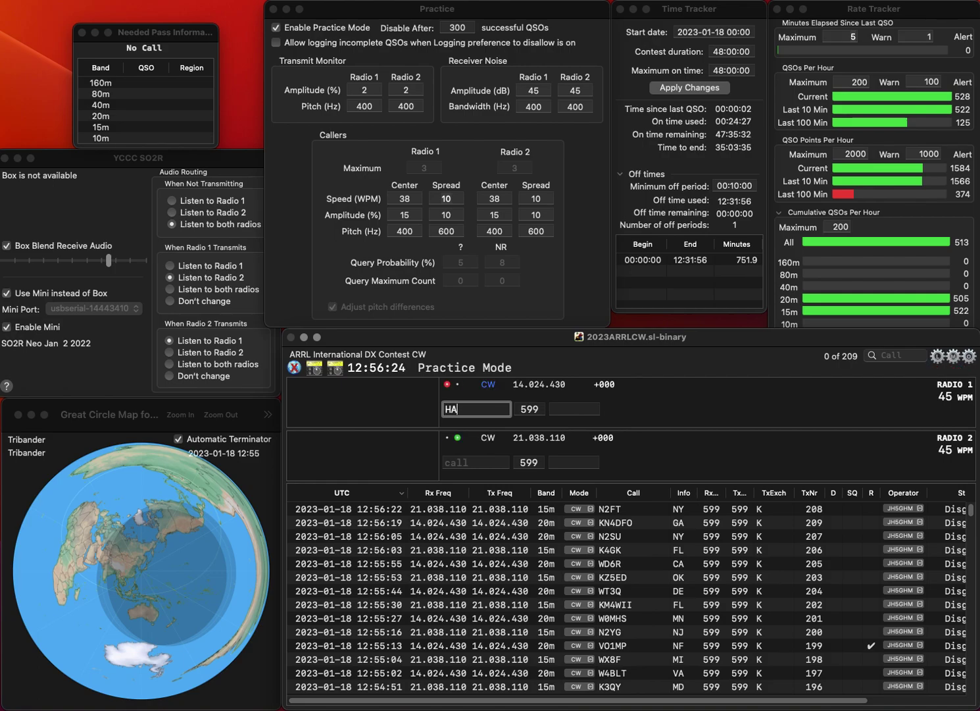
key(Return)
text(1)
key(grave)
key(BackSpace)
key(BackSpace)
text(8HAT)
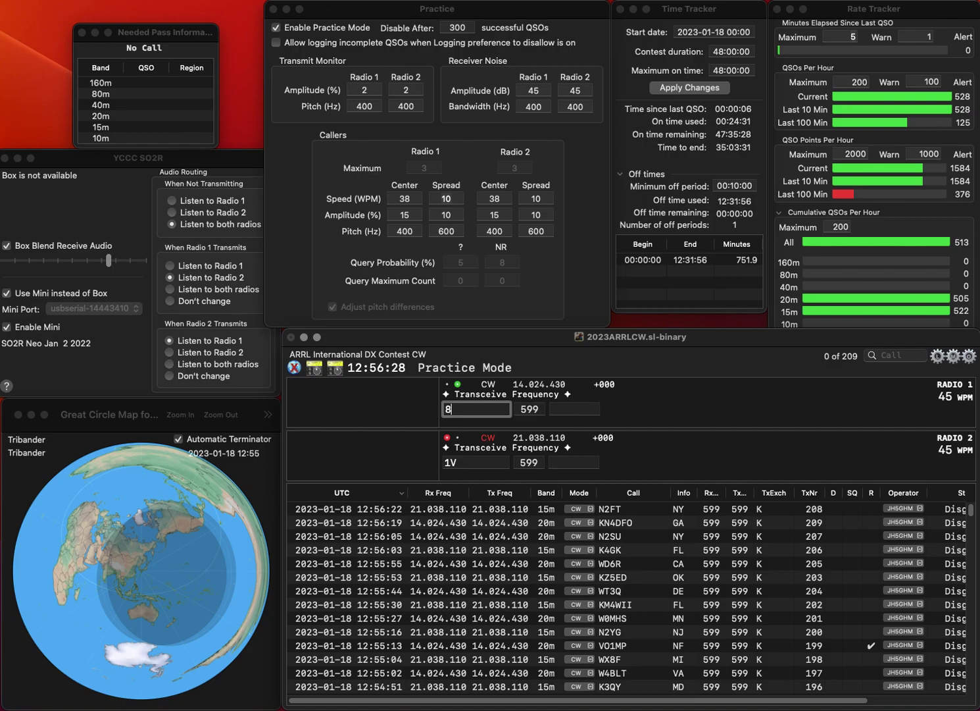
key(Home)
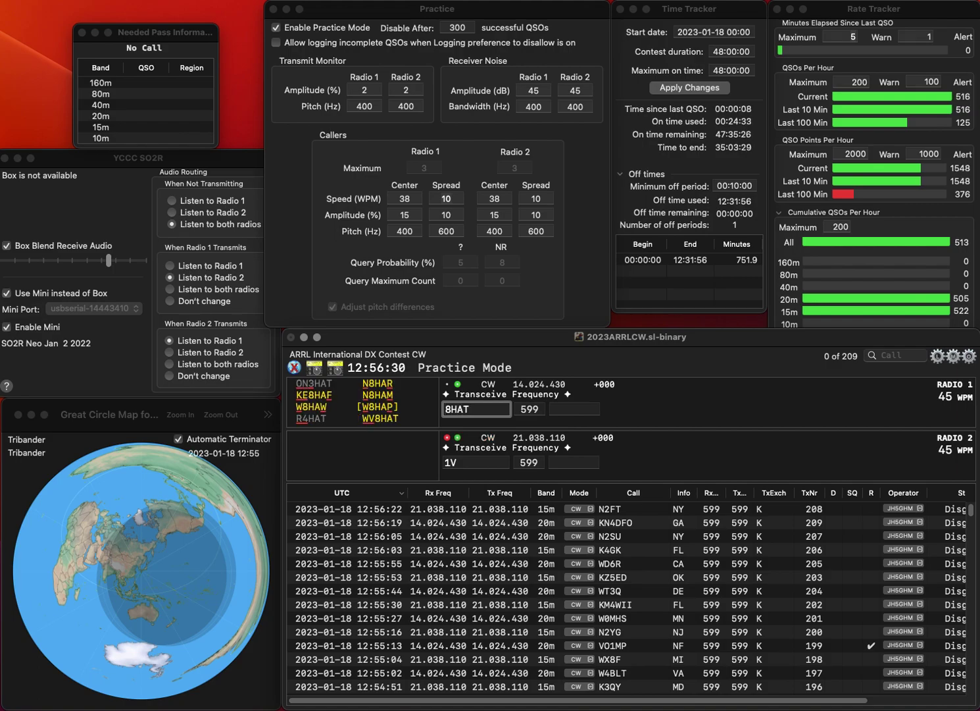
text(WV)
key(Return)
Step: Correct the 20m call to KB7HAT and log AI1V on 15m with exchange RI
key(grave)
key(grave)
key(BackSpace)
key(BackSpace)
text(AI1V)
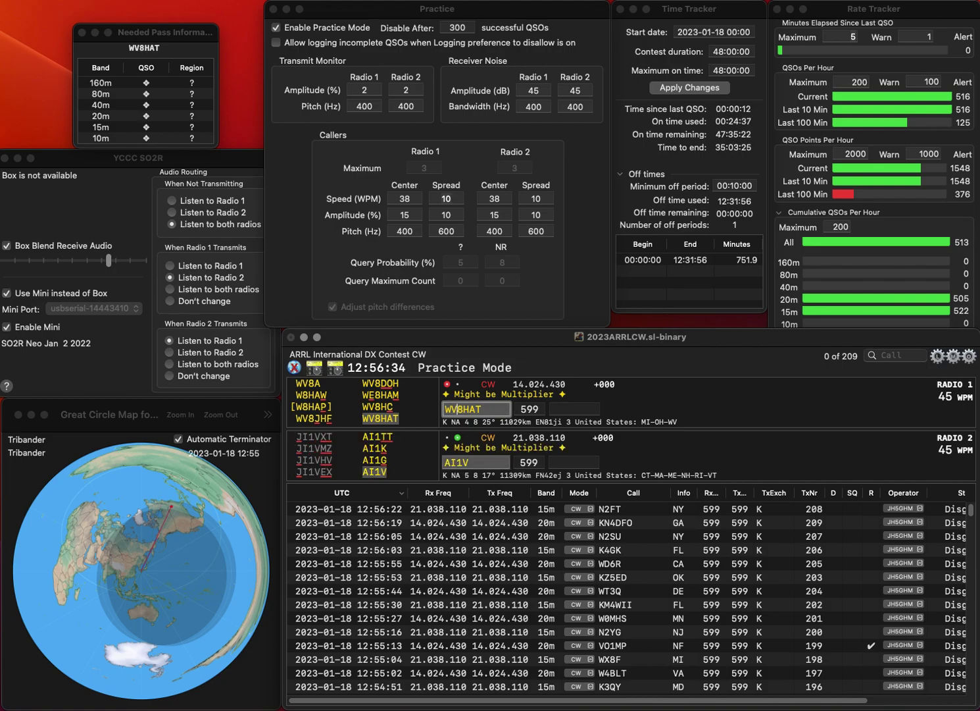
key(BackSpace)
key(BackSpace)
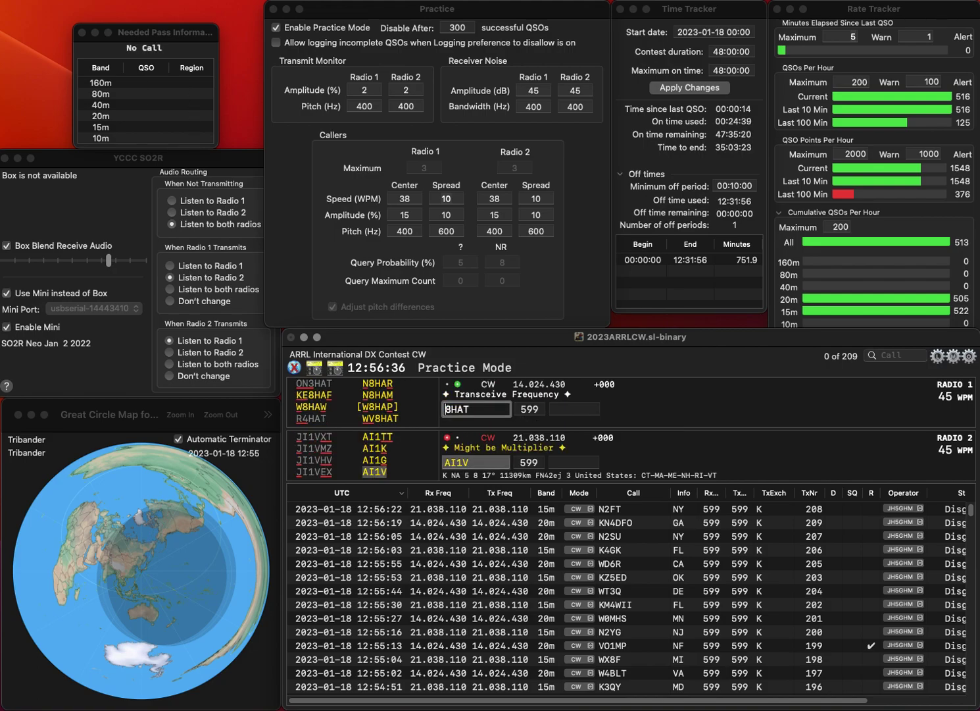
text(KB7)
key(Delete)
key(Return)
key(space)
text(RI)
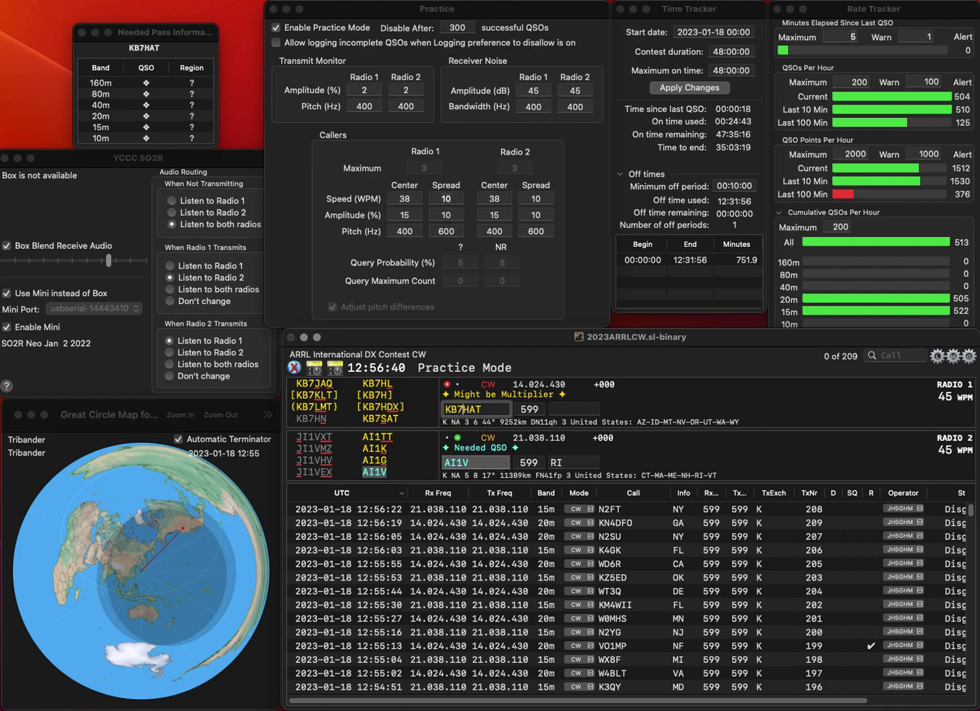
text(S)
key(Return)
Step: Log KB7SAT with exchange WA and WA6RT with exchange CA
text(WA6RT)
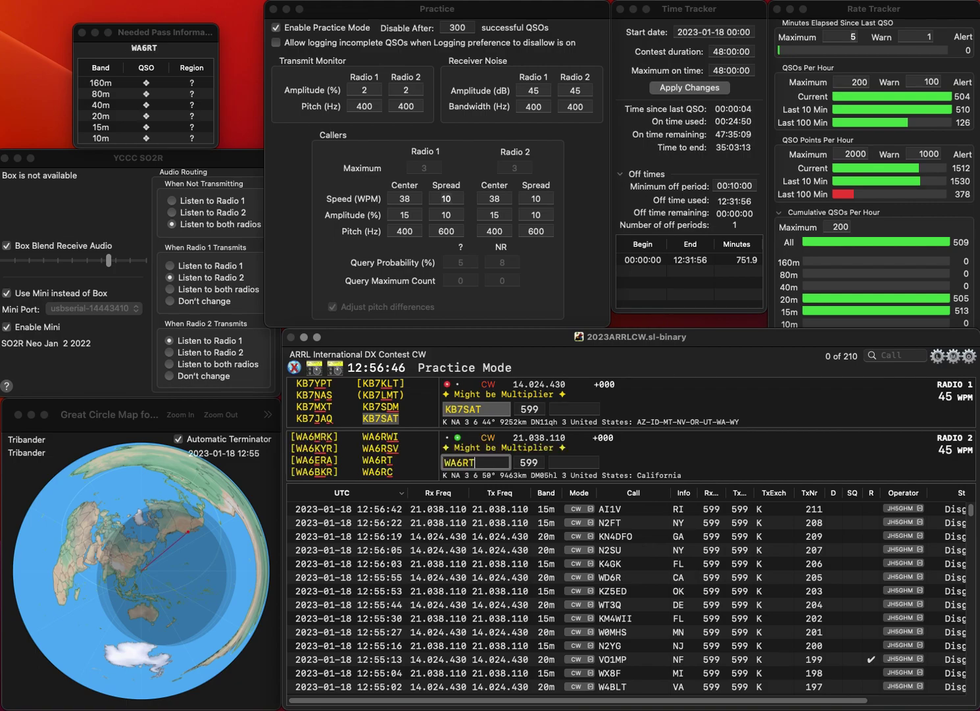
key(Return)
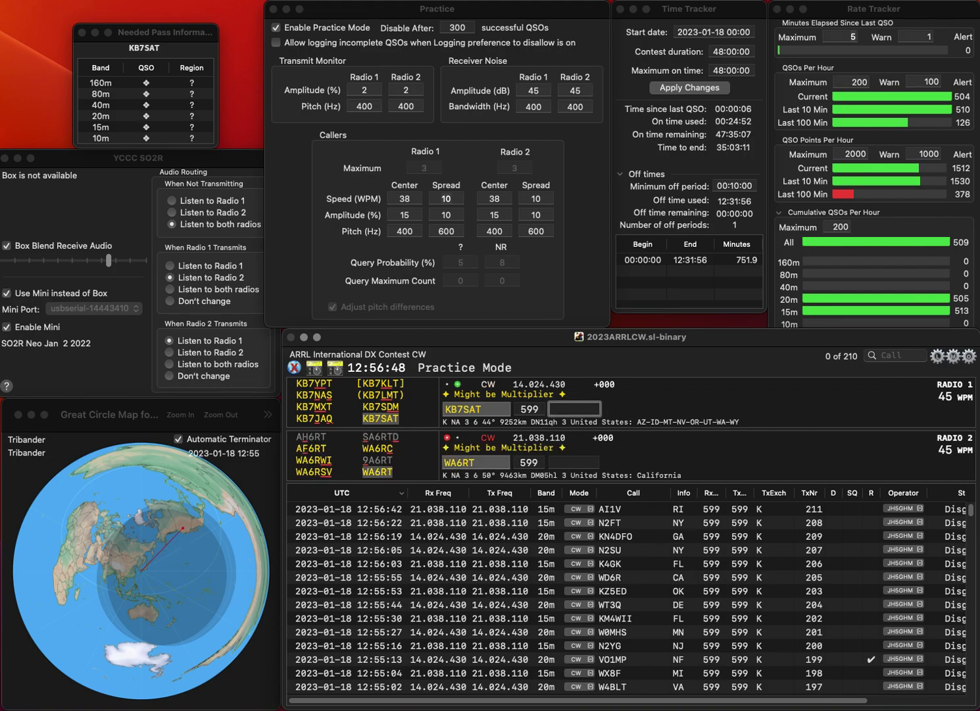
text(wa)
key(Return)
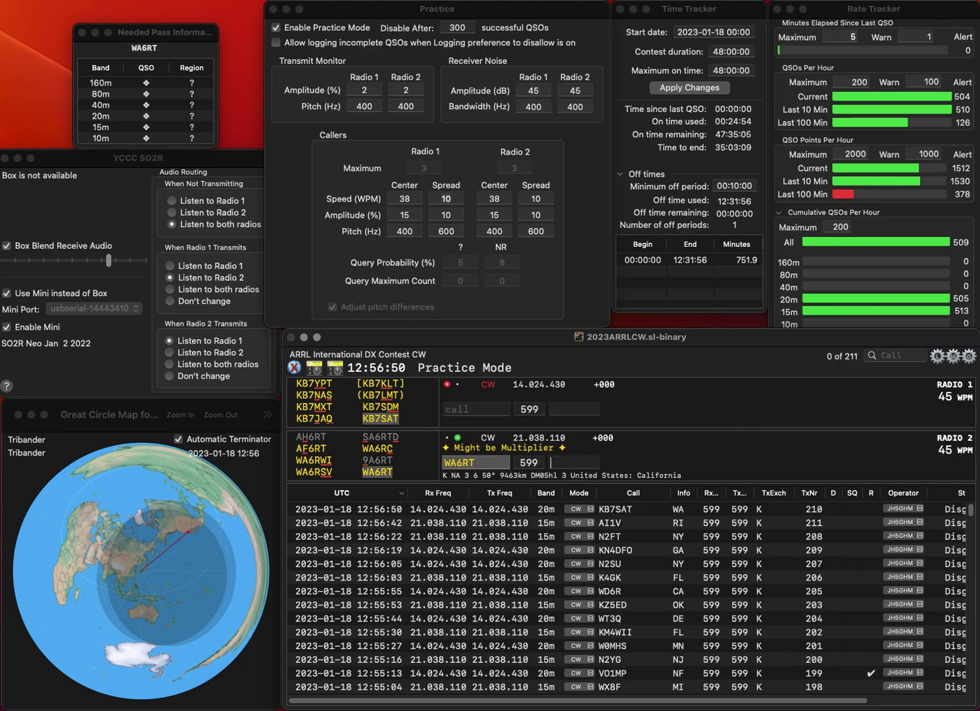
text(ca)
key(Return)
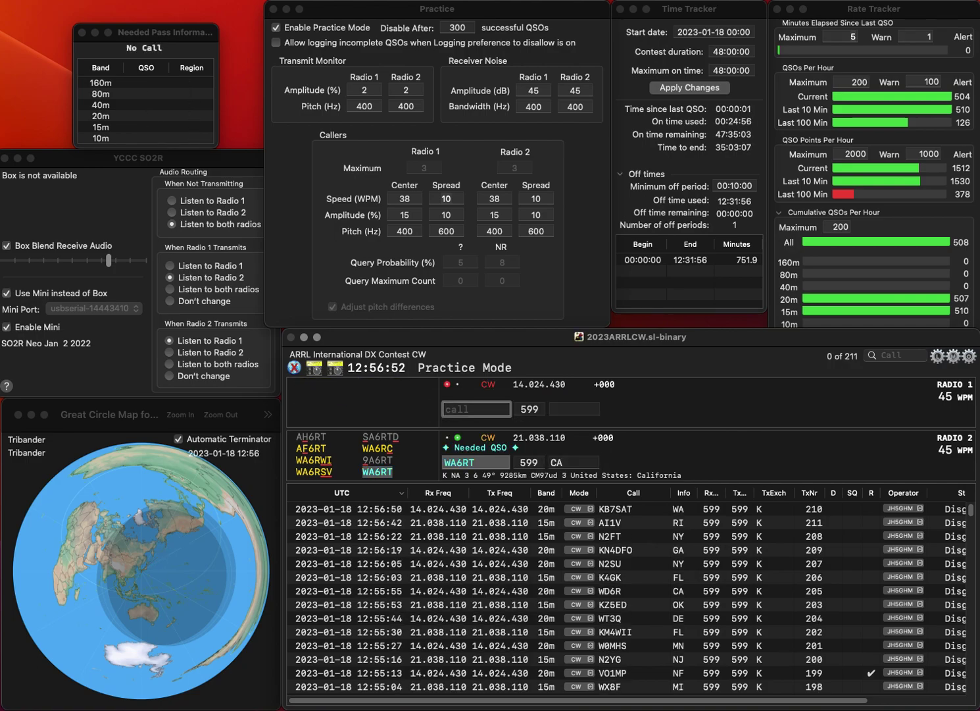
text(w3eek)
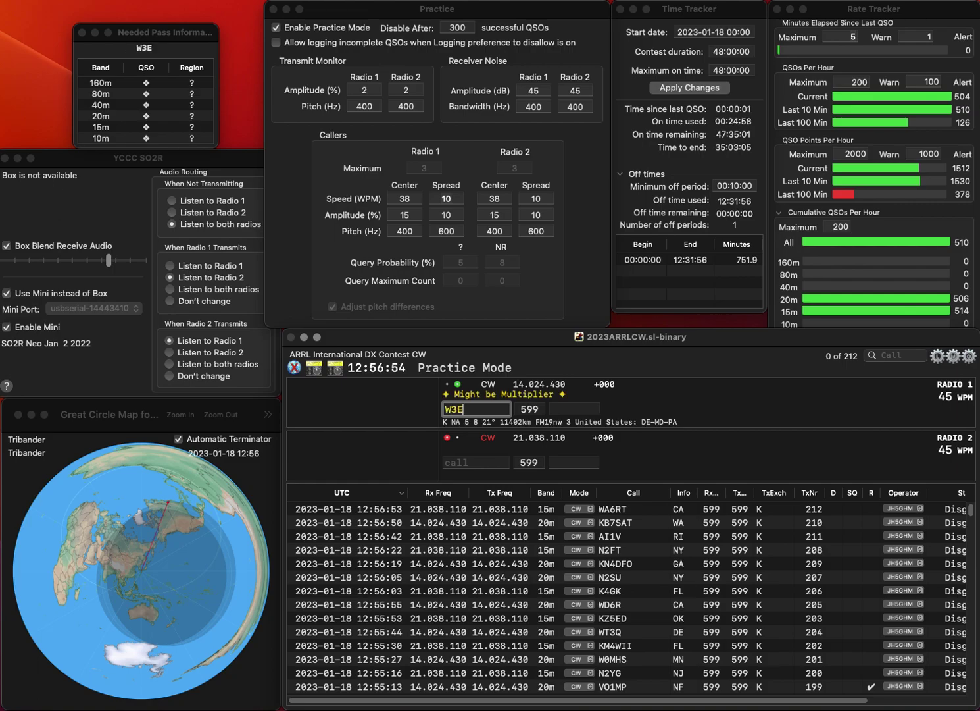
key(Return)
text(w2m9x)
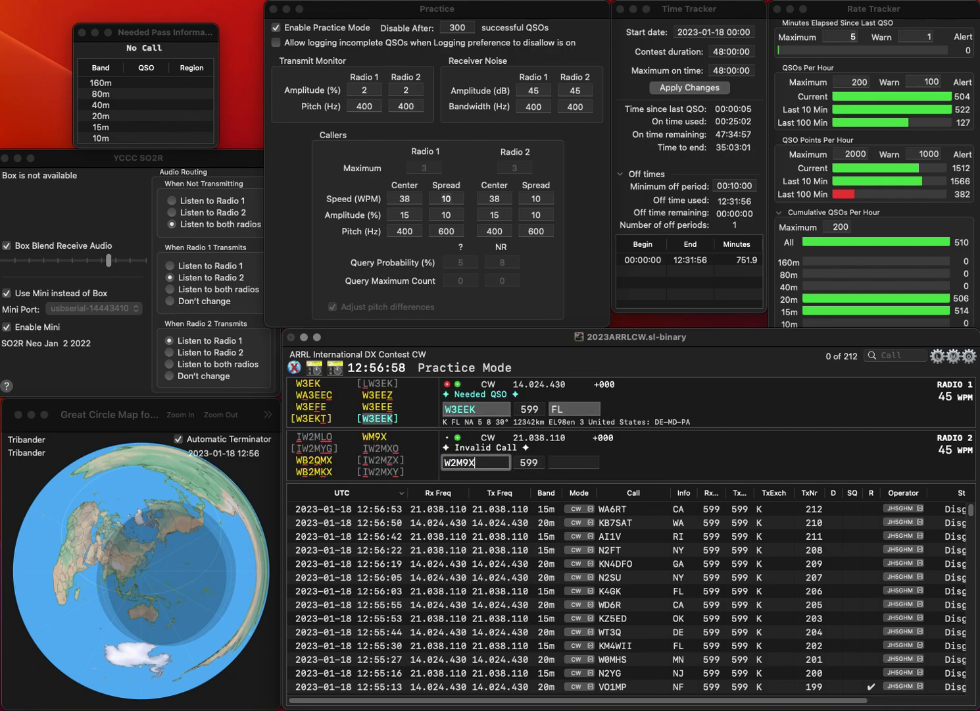
key(Delete)
key(Return)
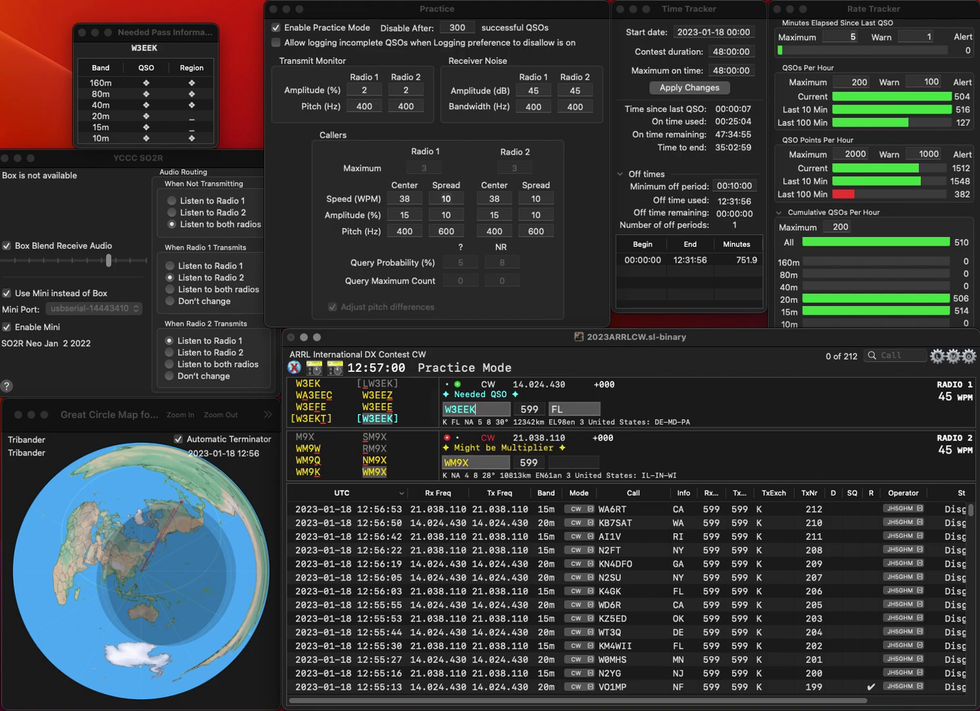
key(Tab)
key(Tab)
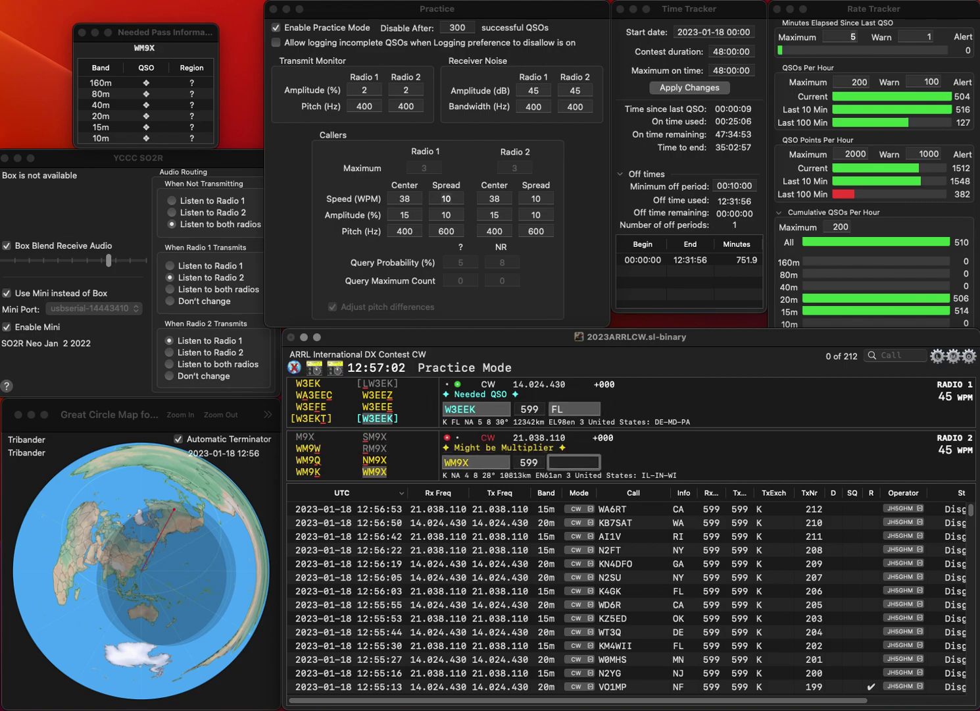
key(Tab)
key(Return)
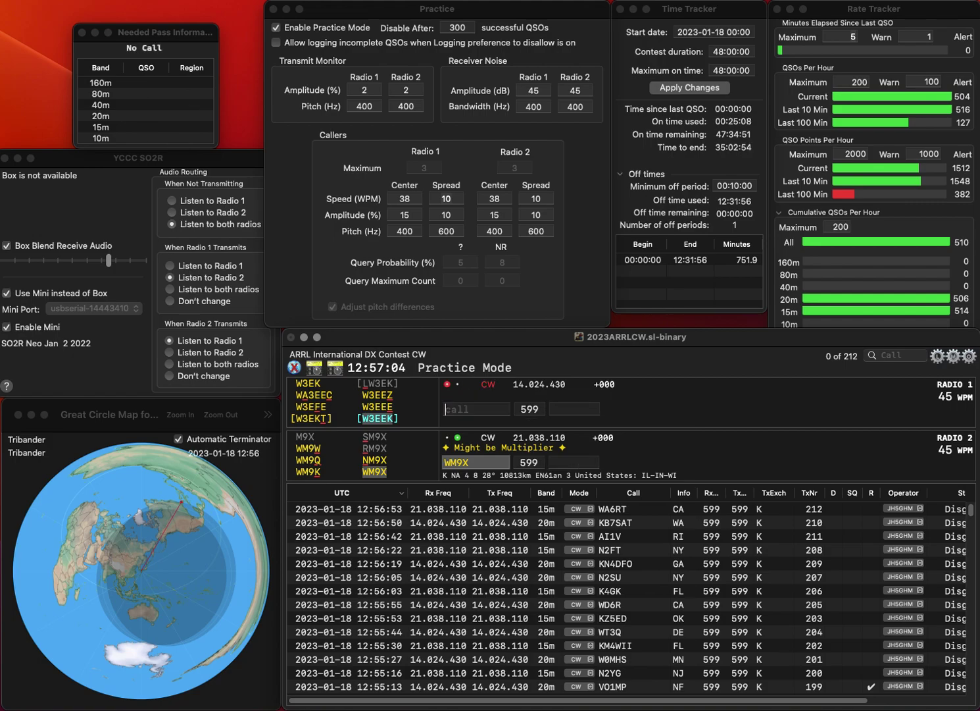
key(Tab)
key(space)
text(IL)
key(Return)
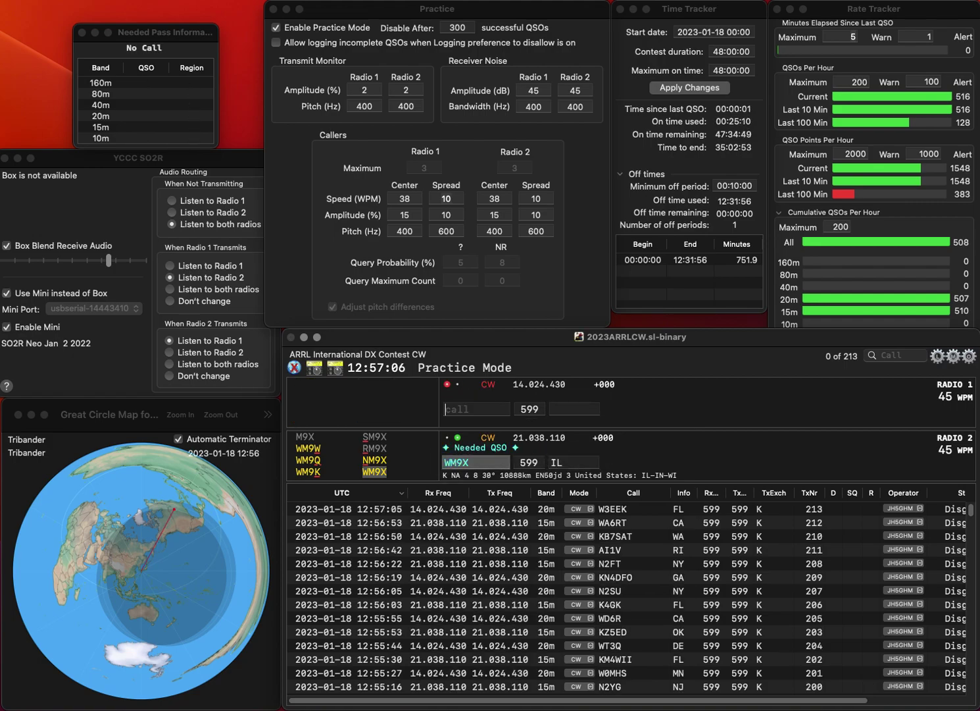
Step: Log K2XZ (NJ) on 20m and W2ZK (NY) on 15m
text(K2XZ)
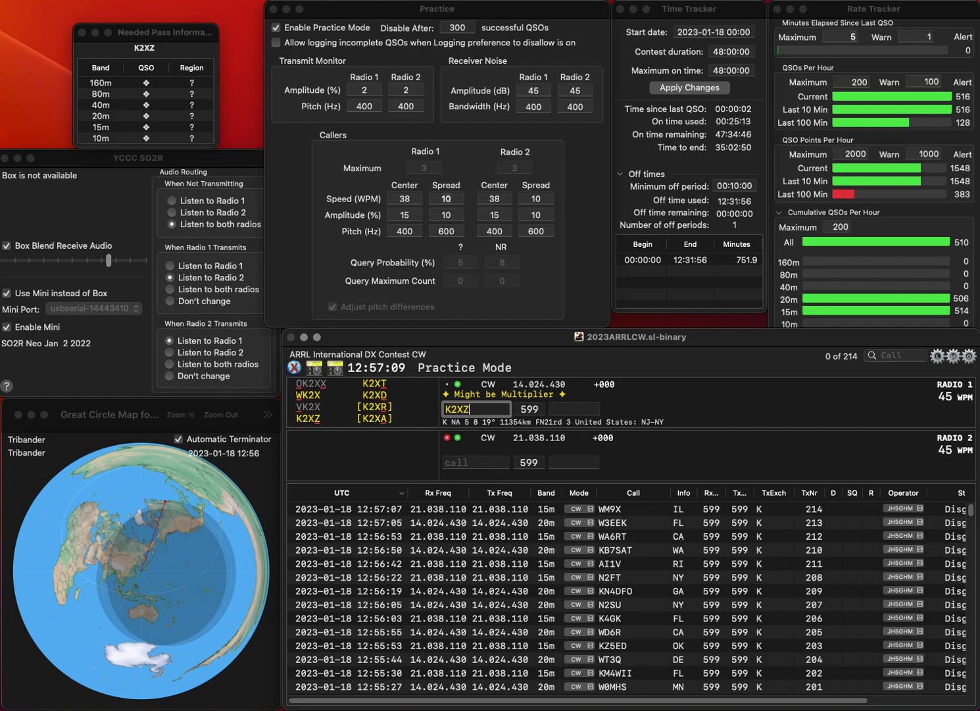
key(Return)
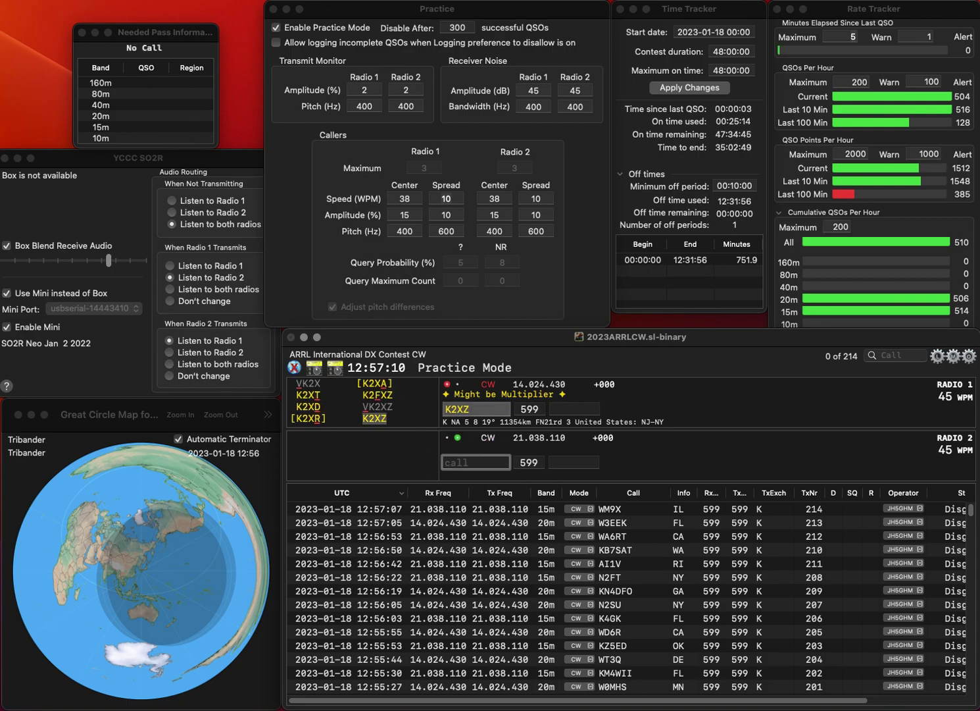
text(2ZK)
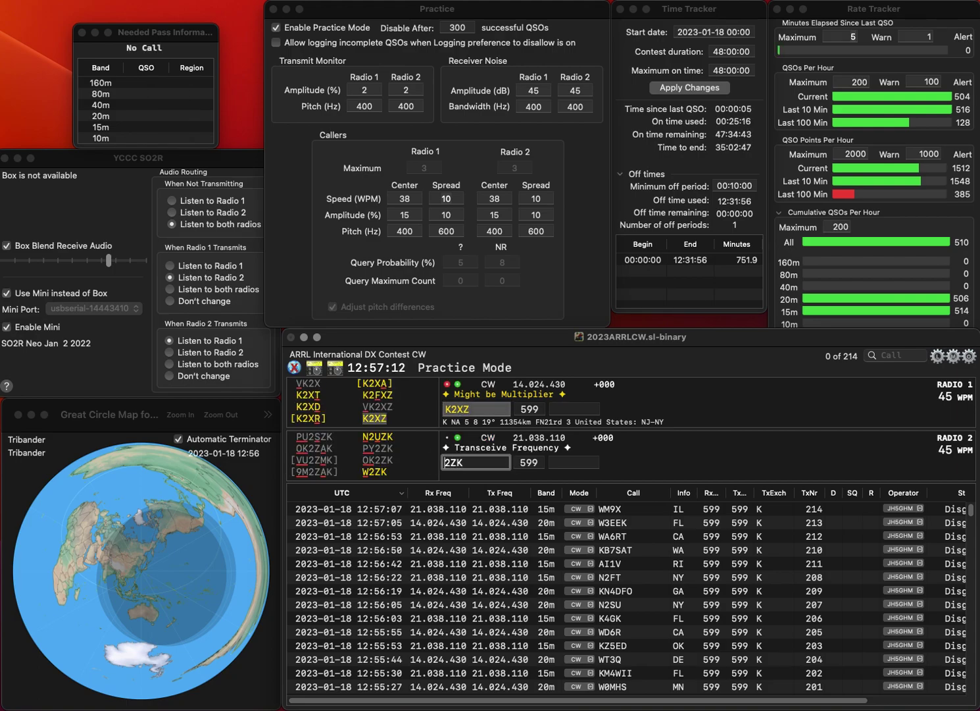
text(W)
key(Return)
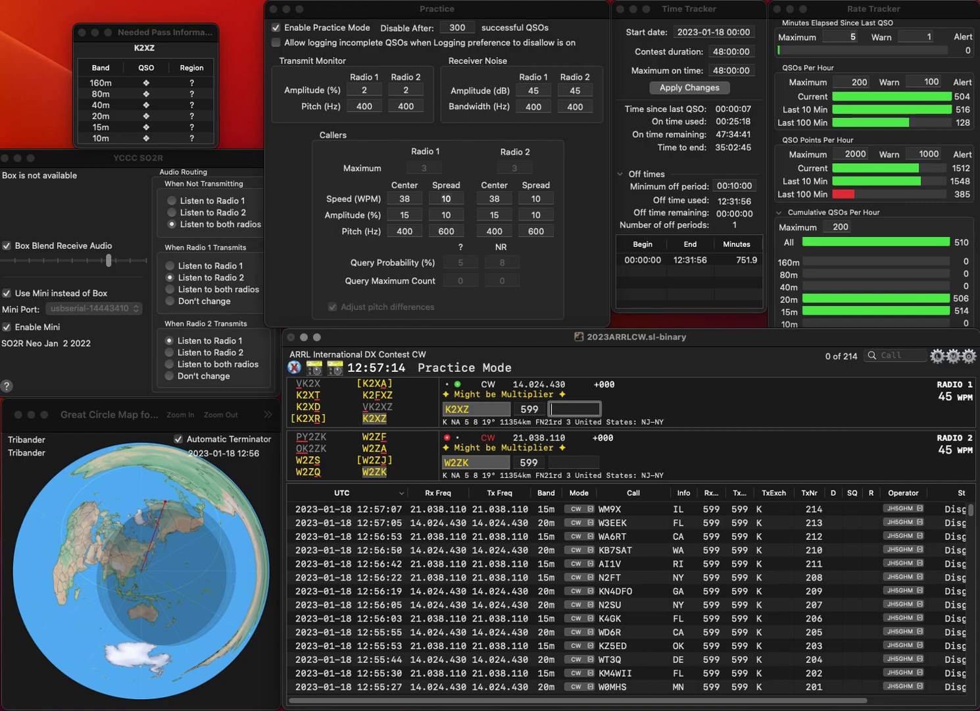
key(Return)
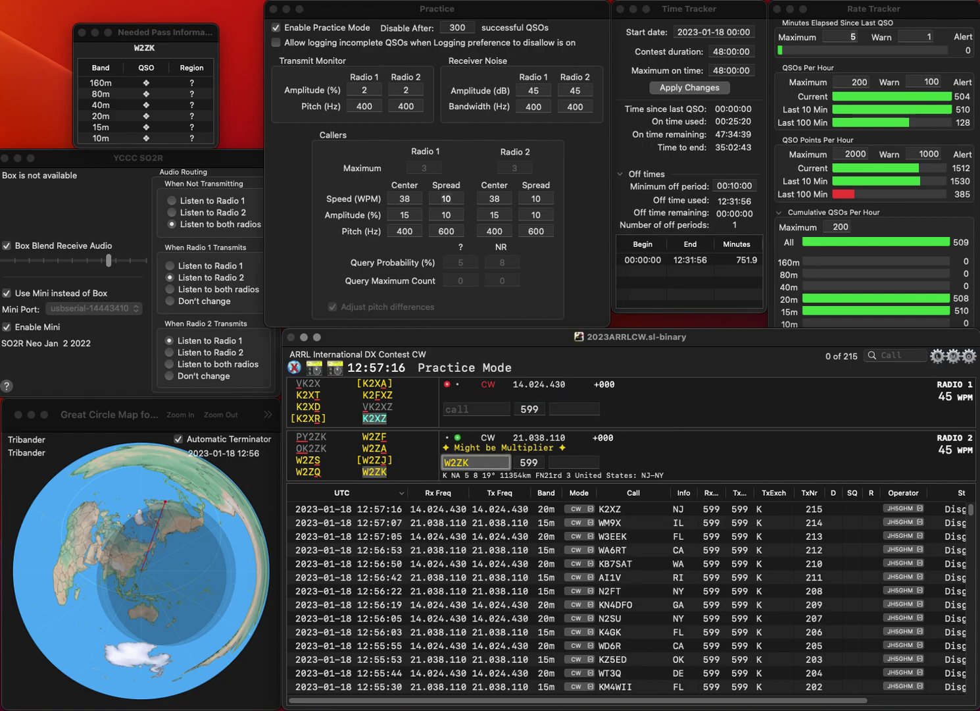
text(NY)
key(Return)
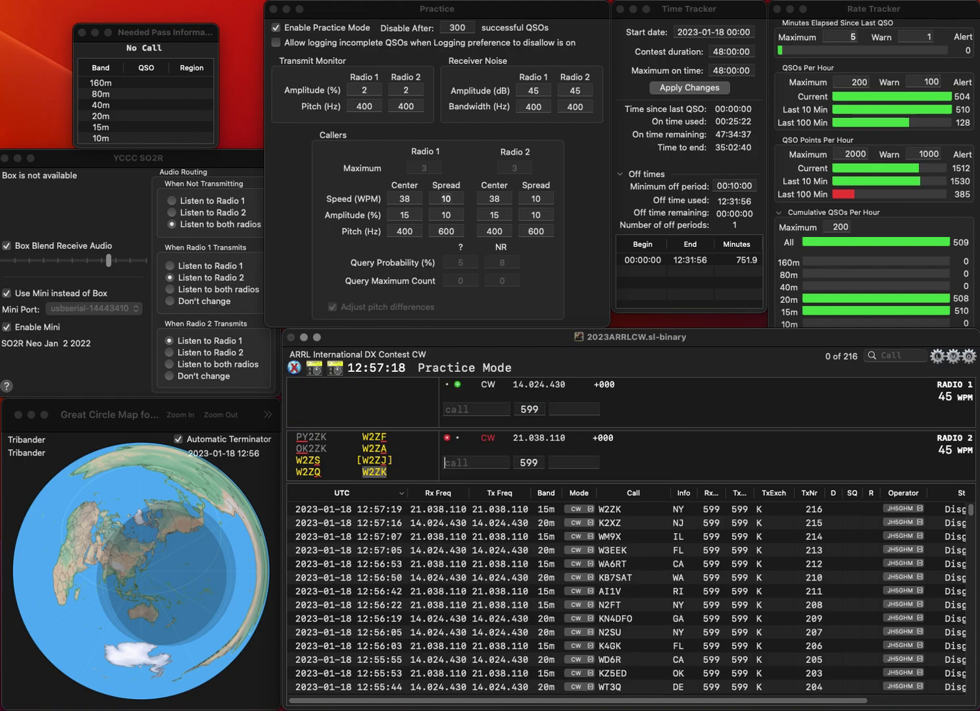
text(N4BRU)
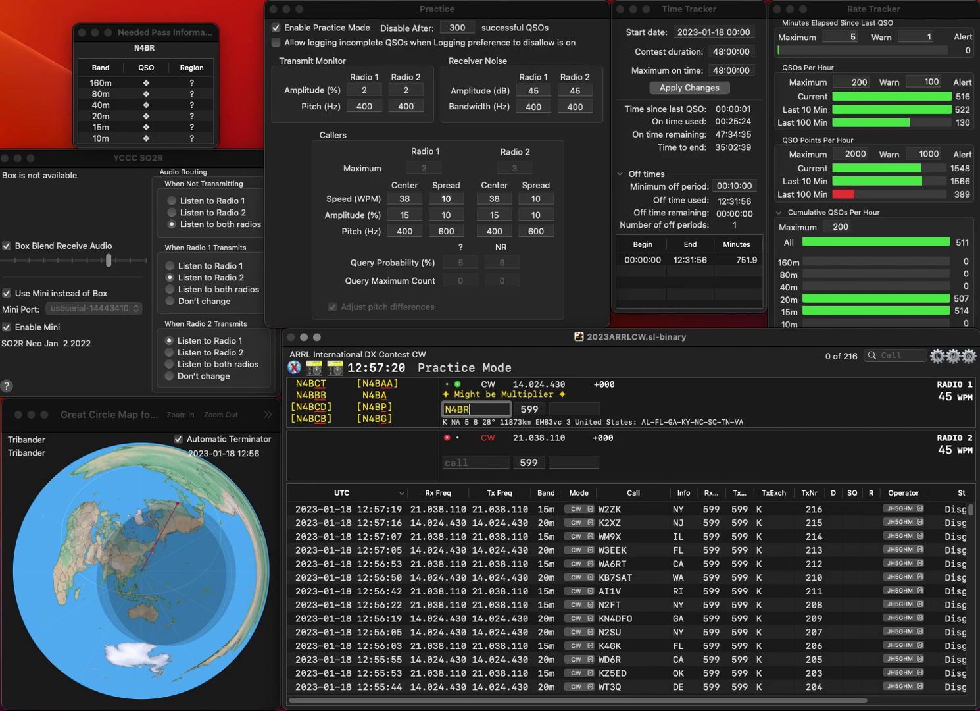
key(Return)
text(K2MN)
key(Return)
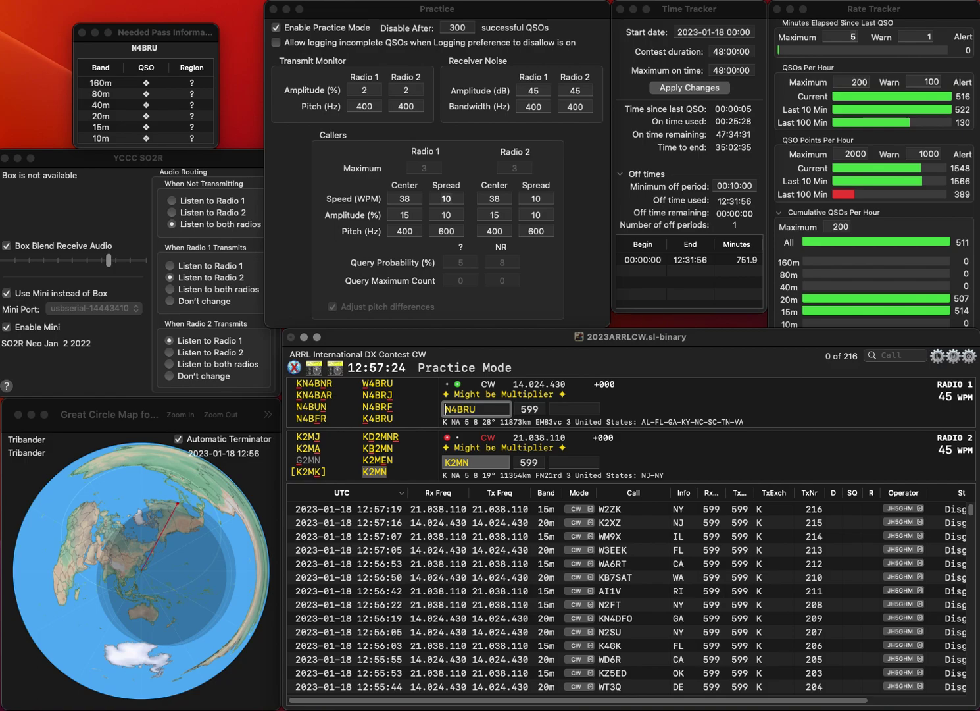
key(BackSpace)
text(K)
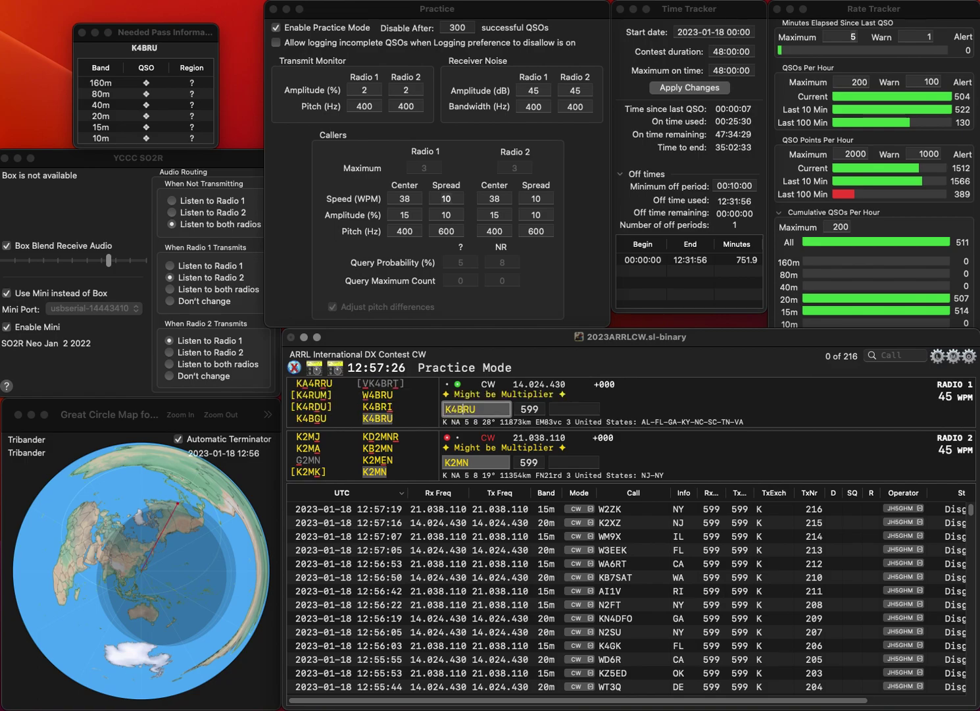
key(Return)
Step: Log K2MN with exchange NJ and K4BRU with exchange TN
key(space)
text(NJ)
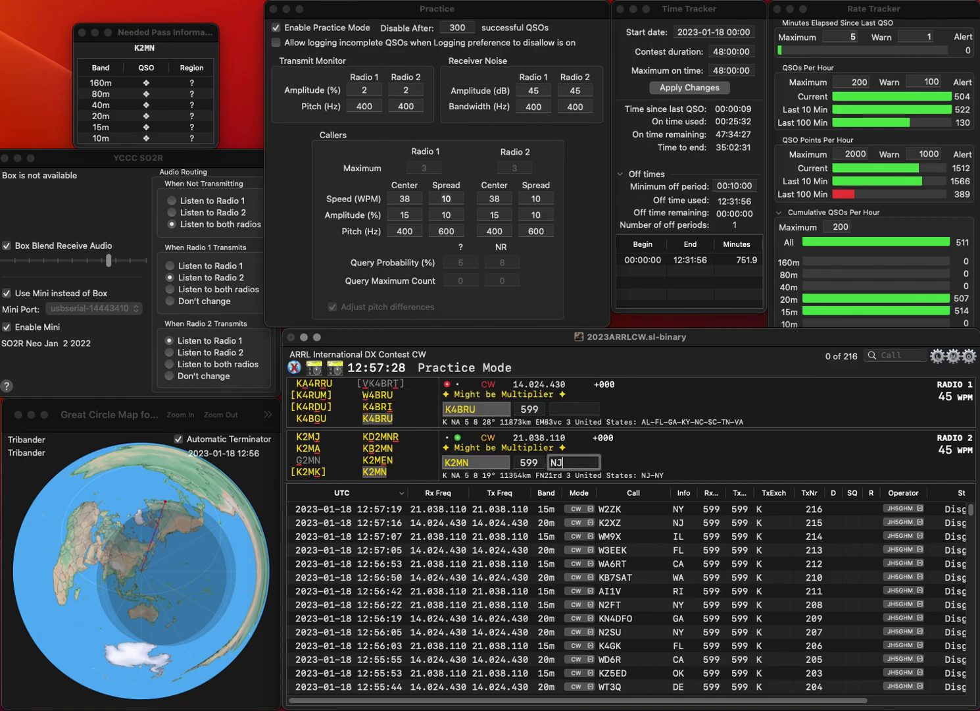
key(Return)
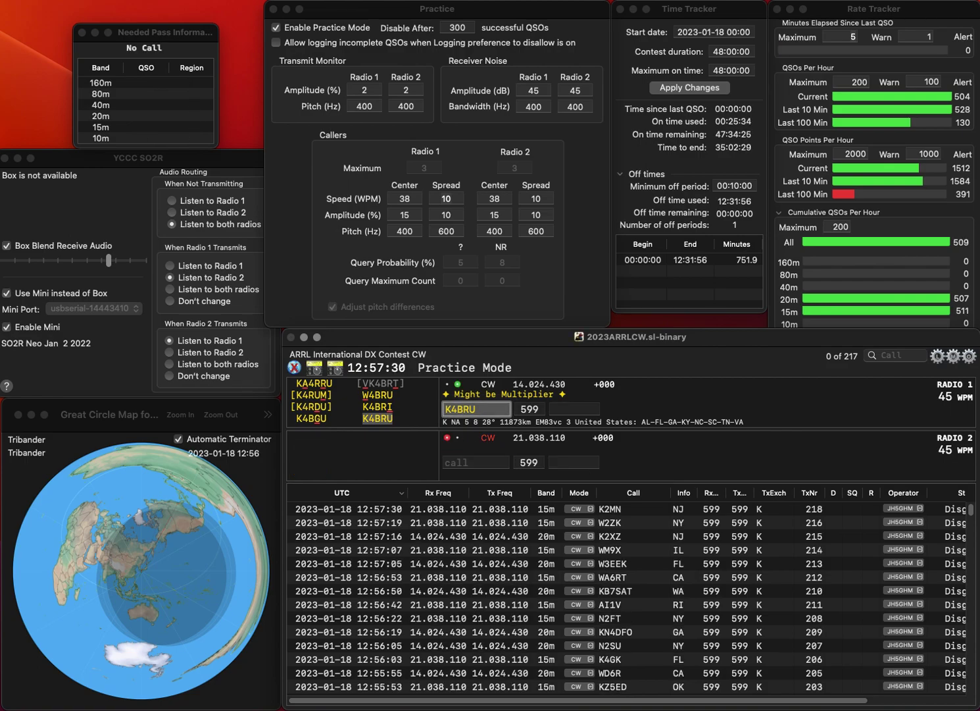
key(space)
text(TN)
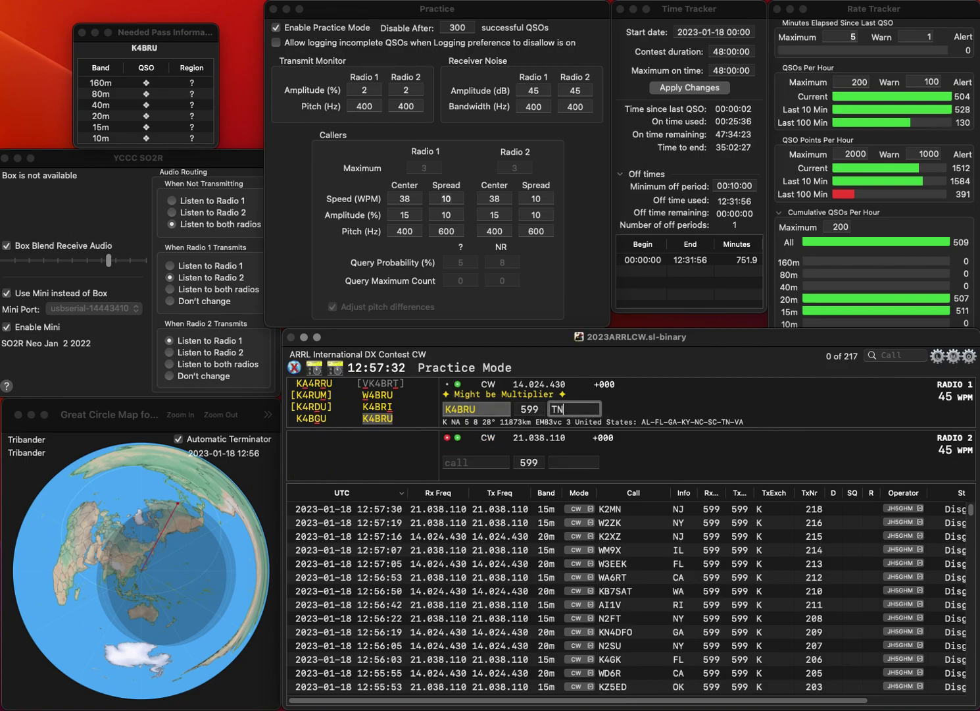
key(Return)
text(O4IFG)
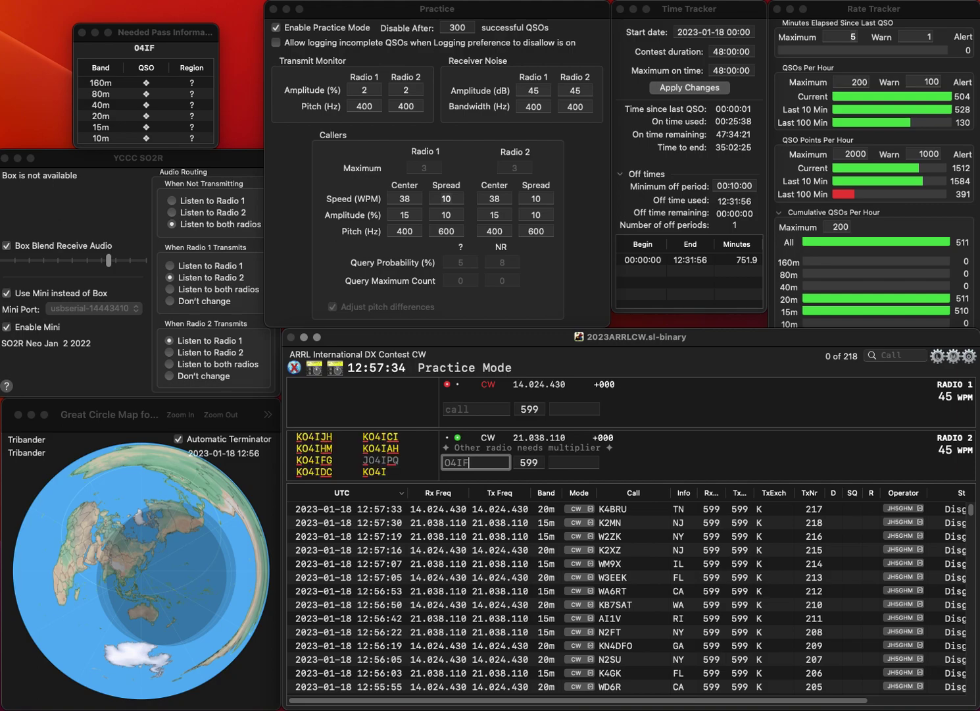
key(Home)
text(K)
key(Return)
text(N4IDH)
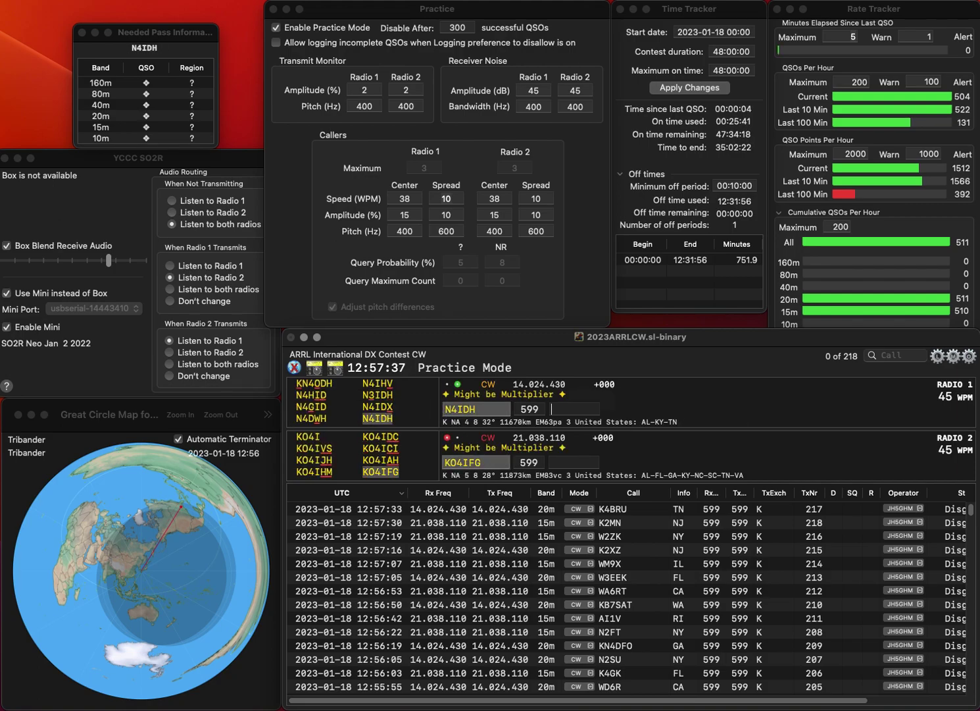
key(Return)
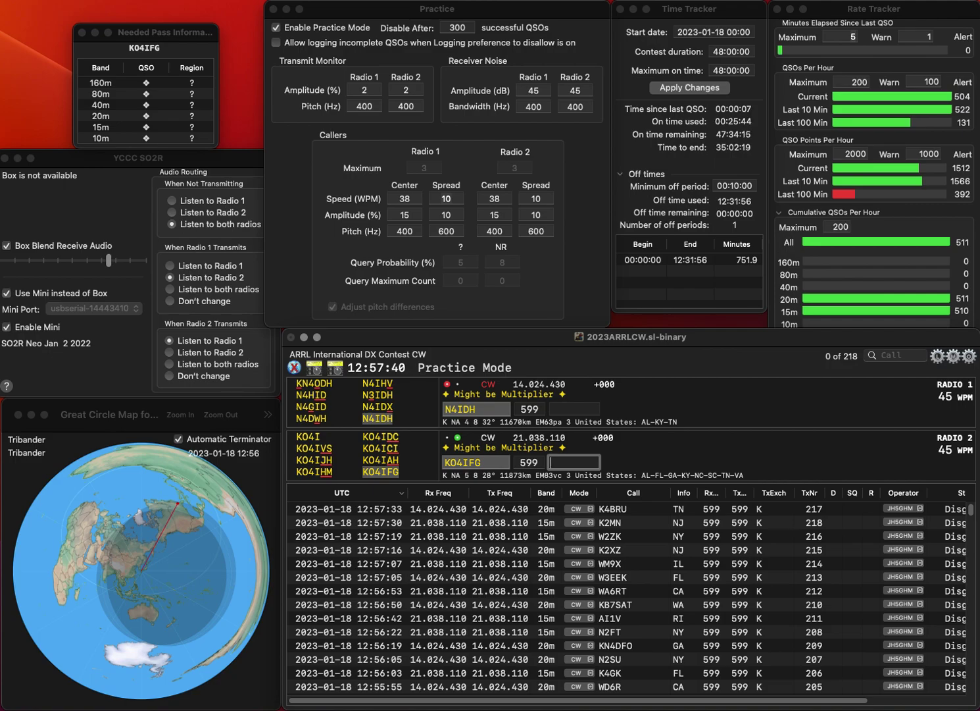
key(Return)
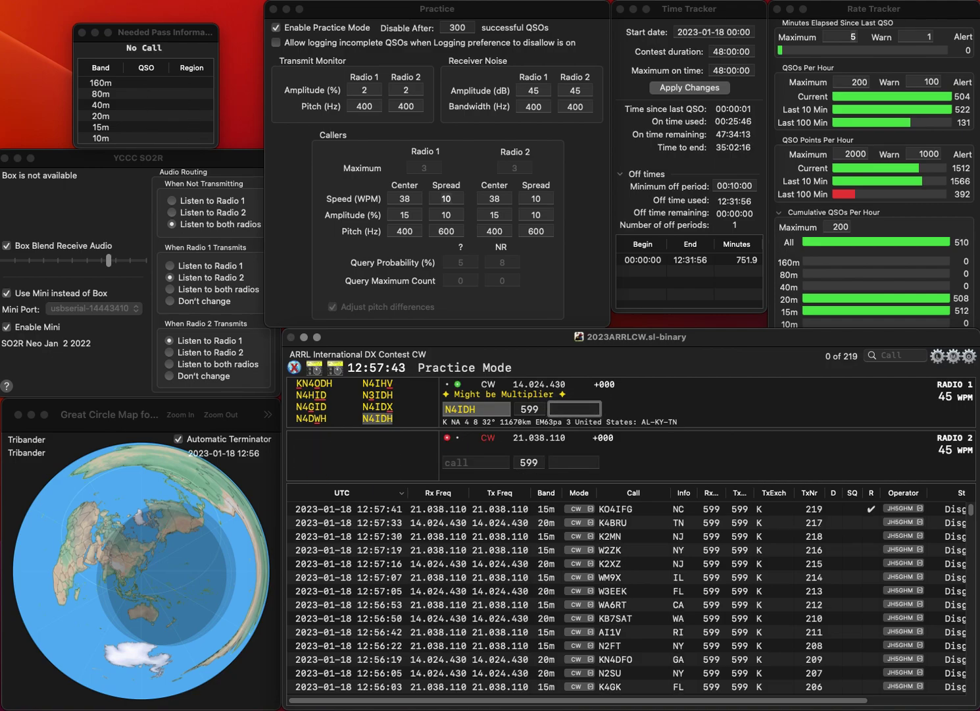
text(AL)
key(Return)
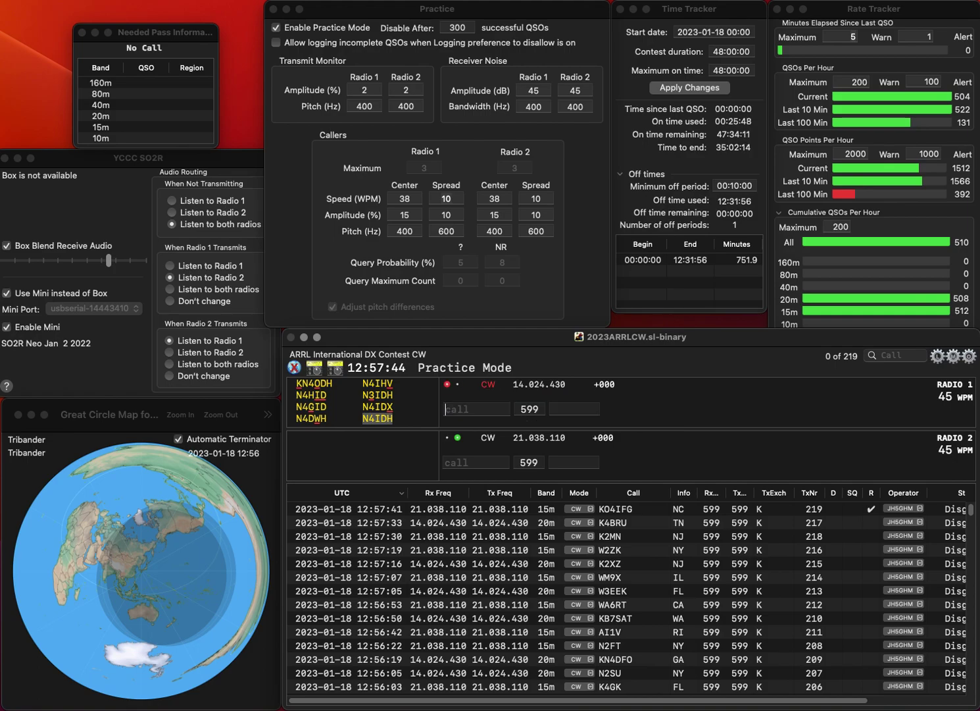
text(K6TLA)
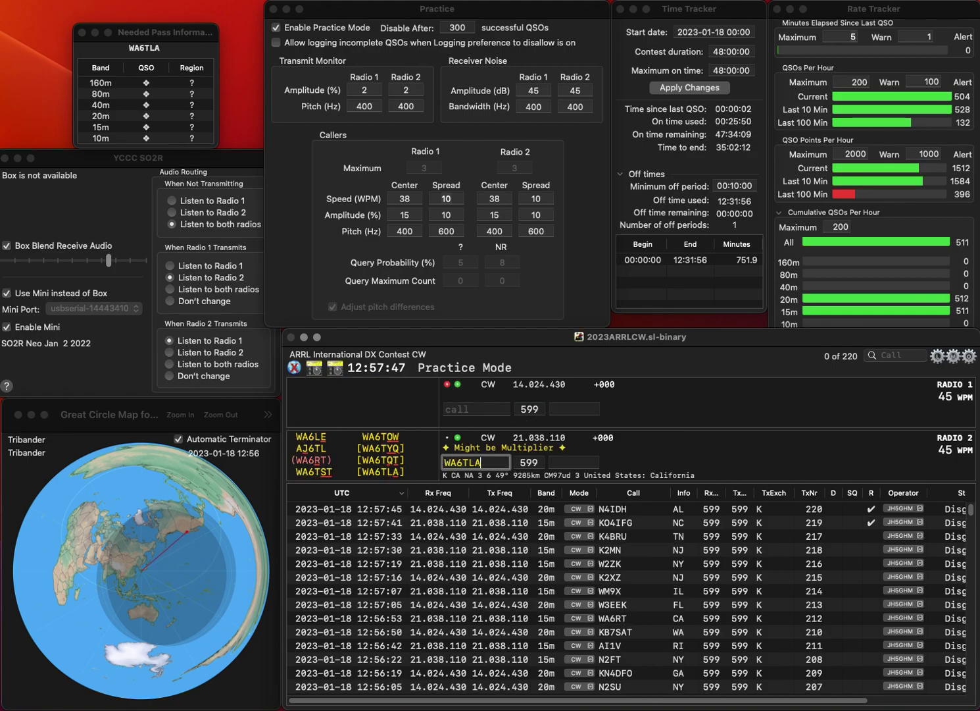
key(Return)
text(K7)
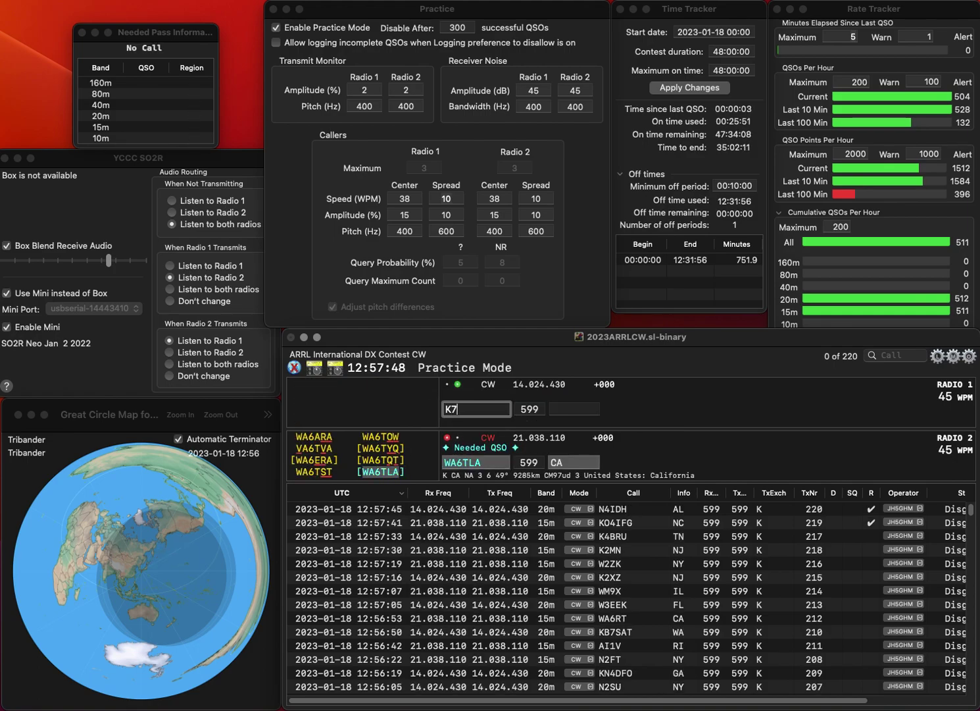
text(ZLF)
key(Return)
key(Tab)
key(Tab)
key(Return)
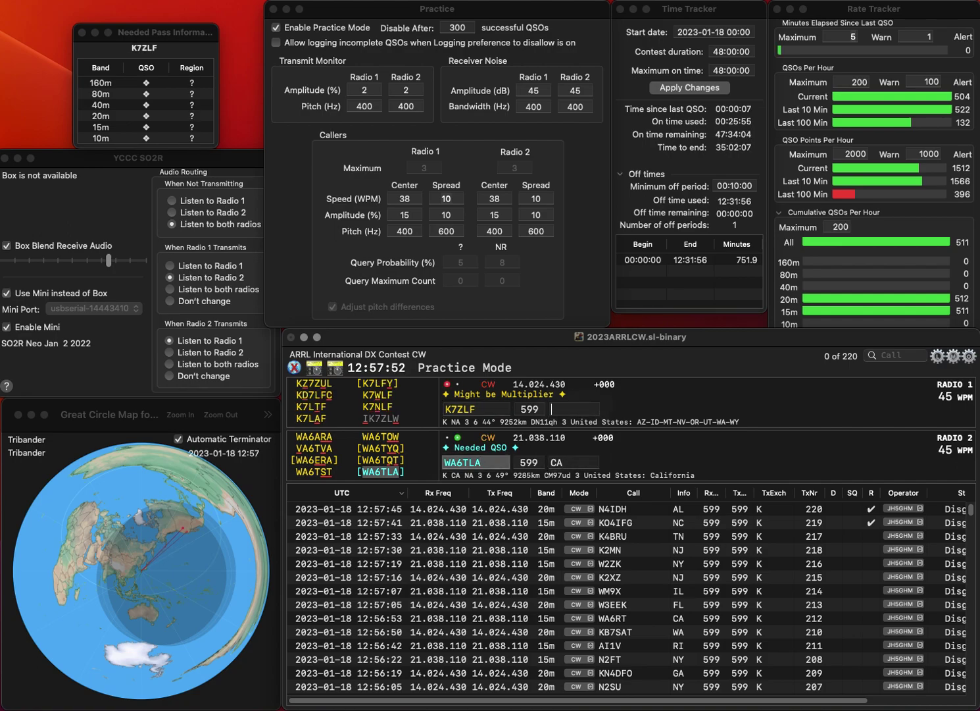
text(W)
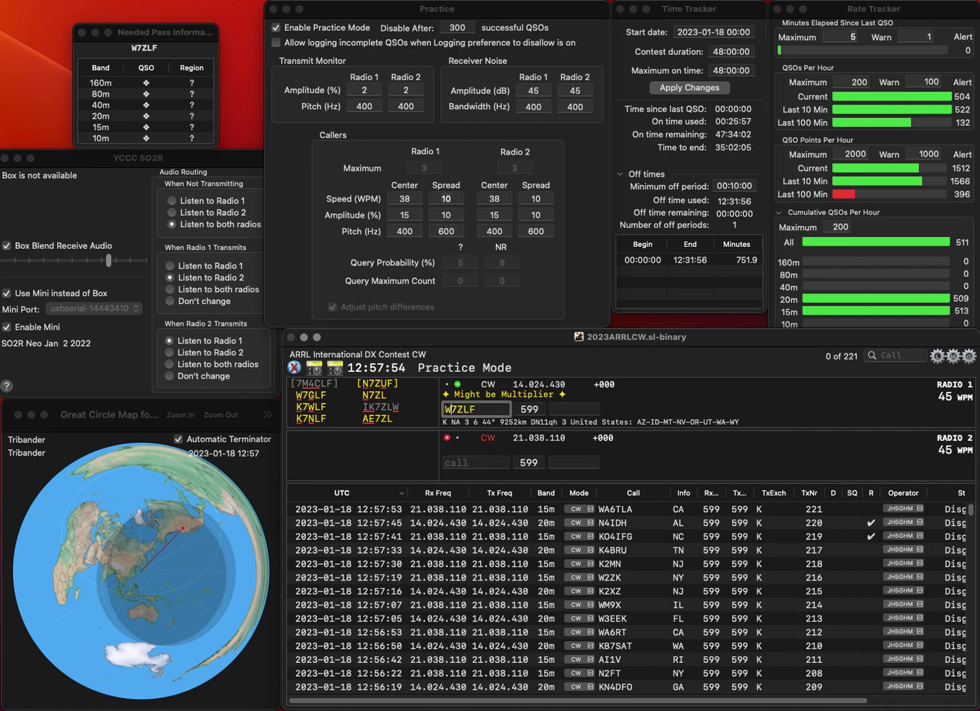
key(Delete)
text(G)
key(Return)
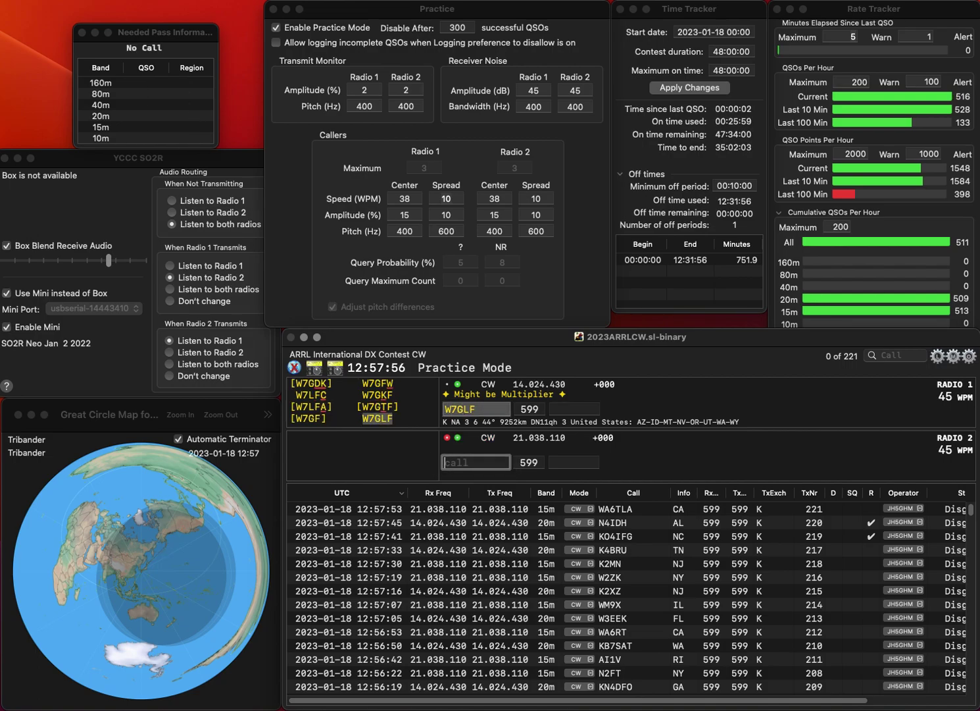
text(B1OJW)
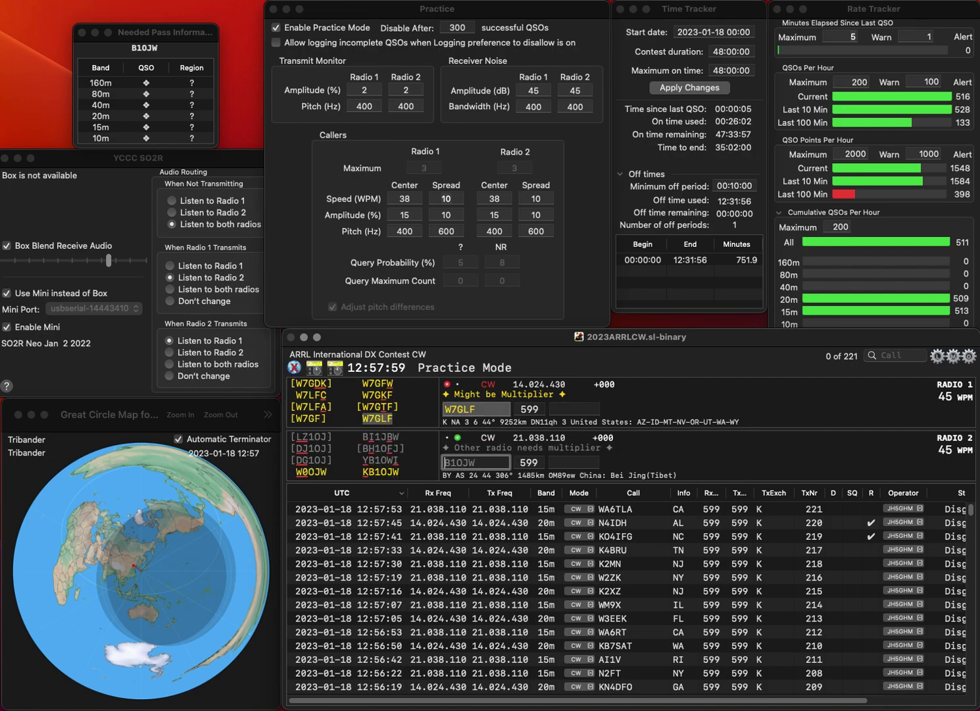
key(Home)
text(K)
key(Return)
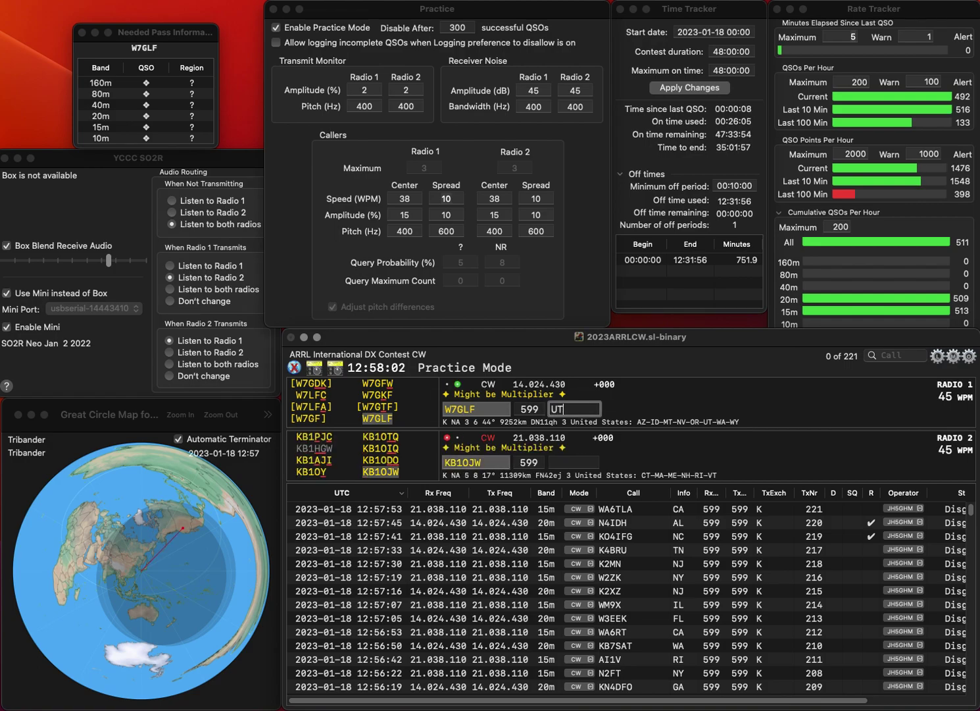
text(UT)
key(Return)
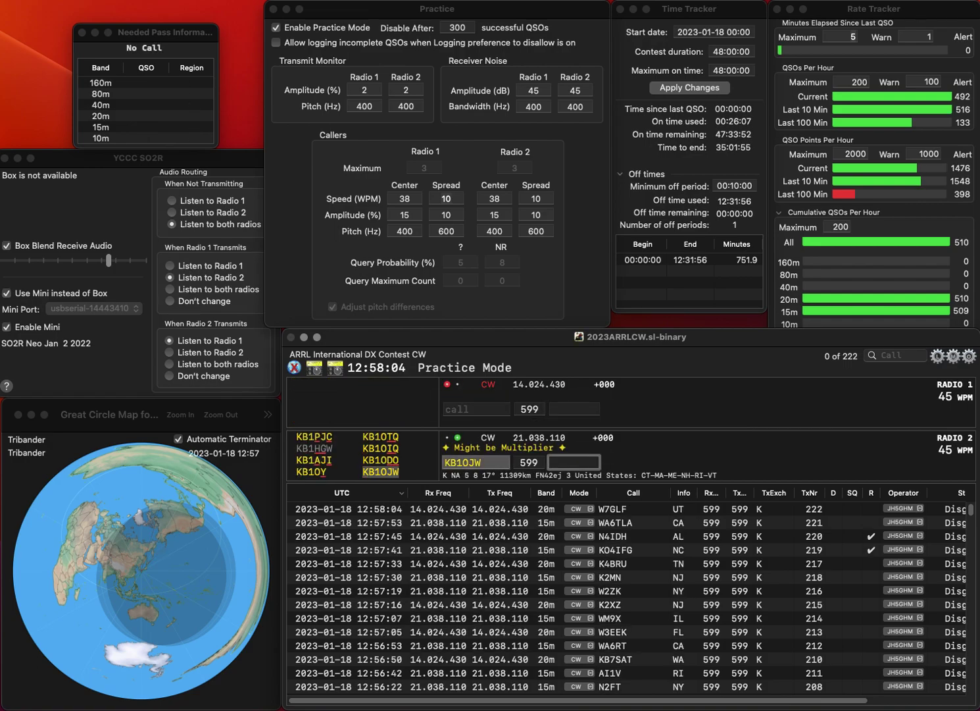
text(ME)
key(Return)
text(C9)
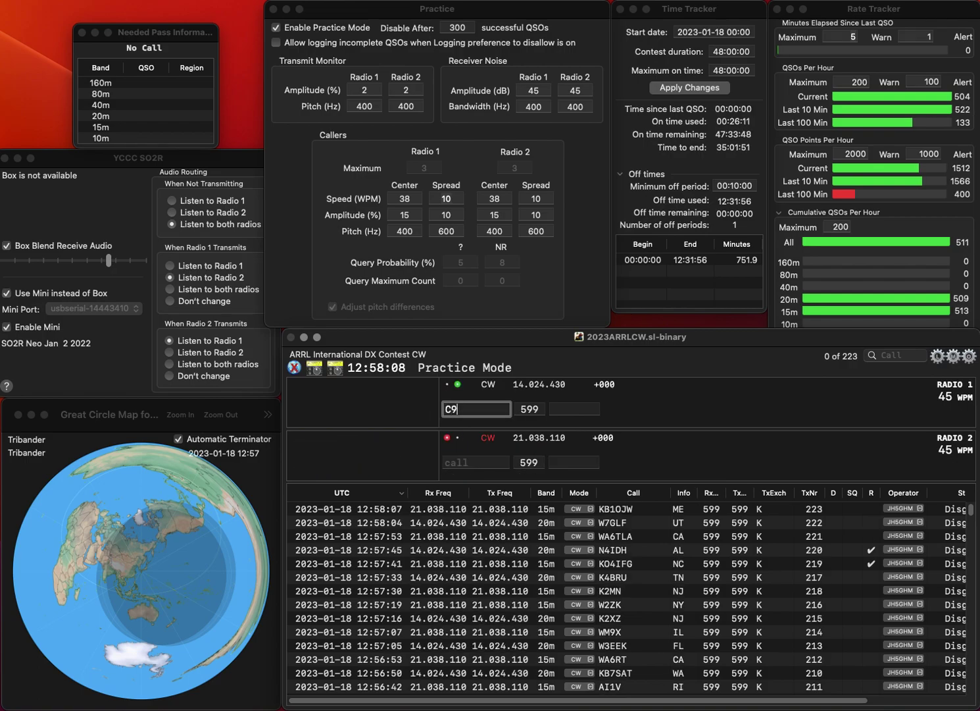
text(JML)
key(Up)
text(K)
key(Return)
text(2DFC)
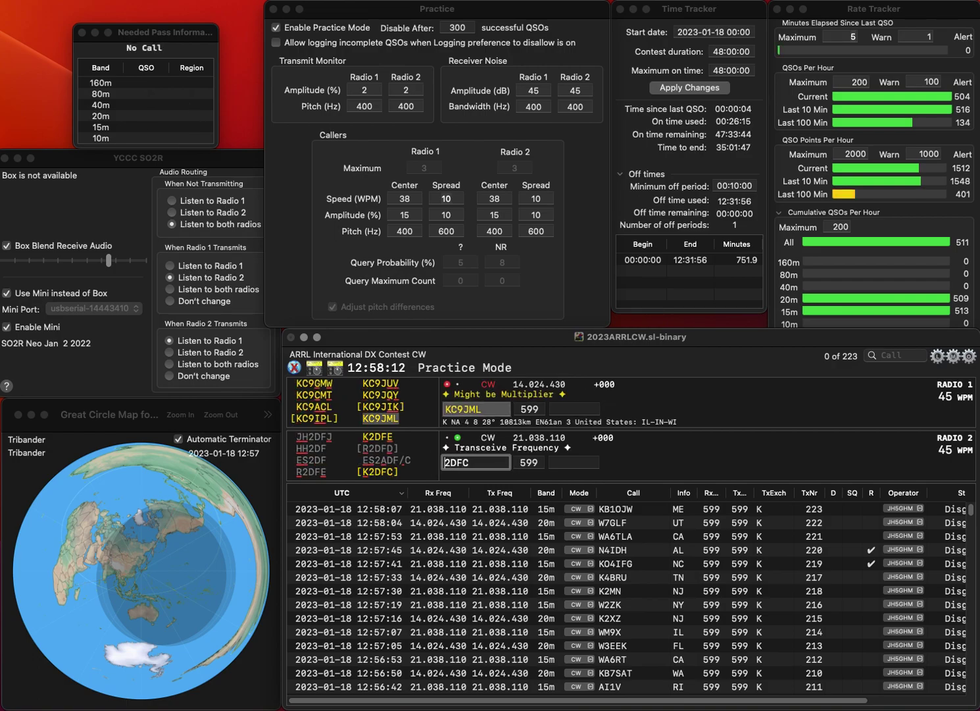
key(Return)
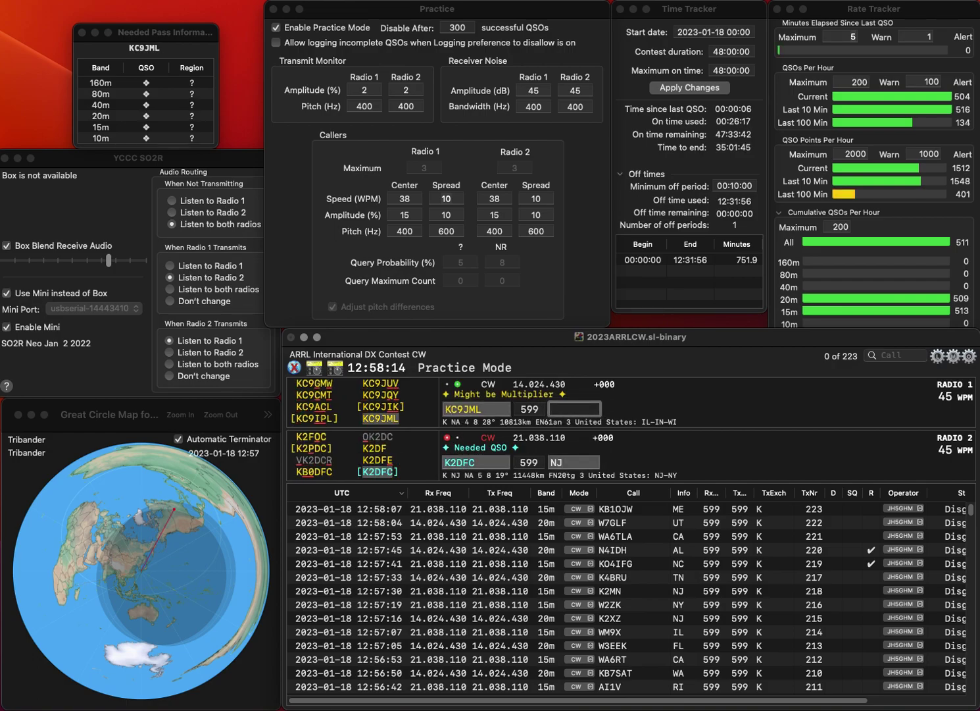
key(Return)
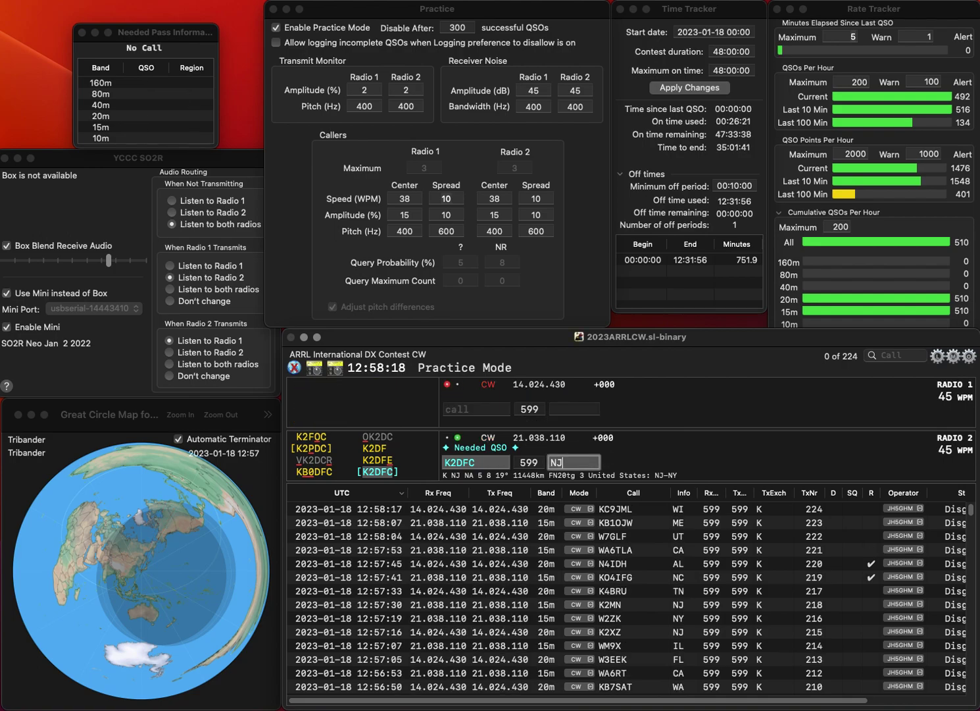
key(Return)
text(KA0KVW)
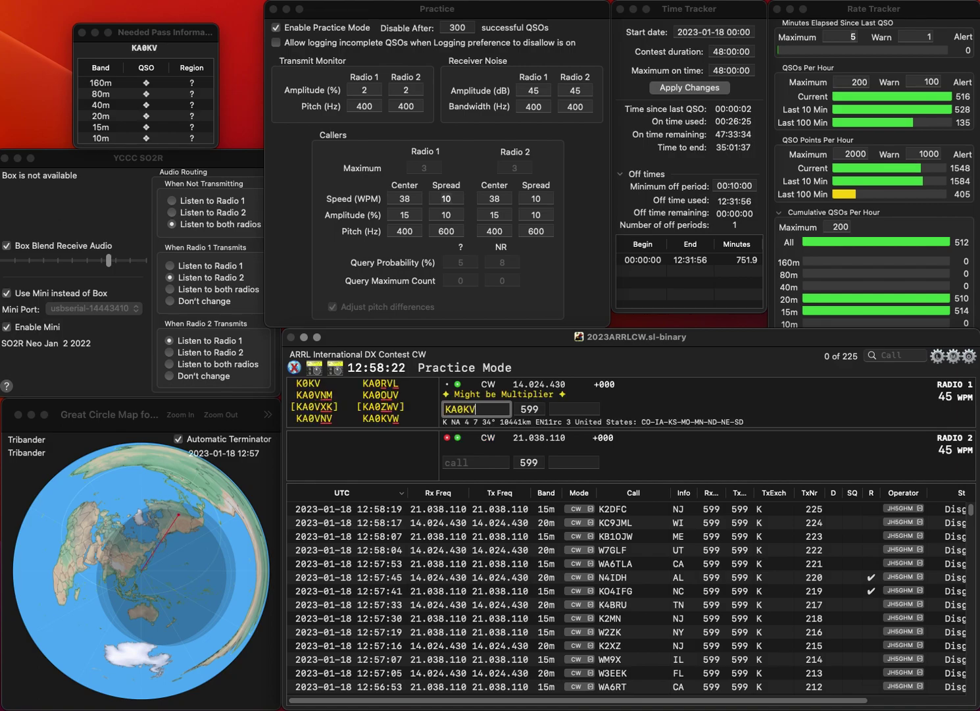
key(Return)
text(KM4HV)
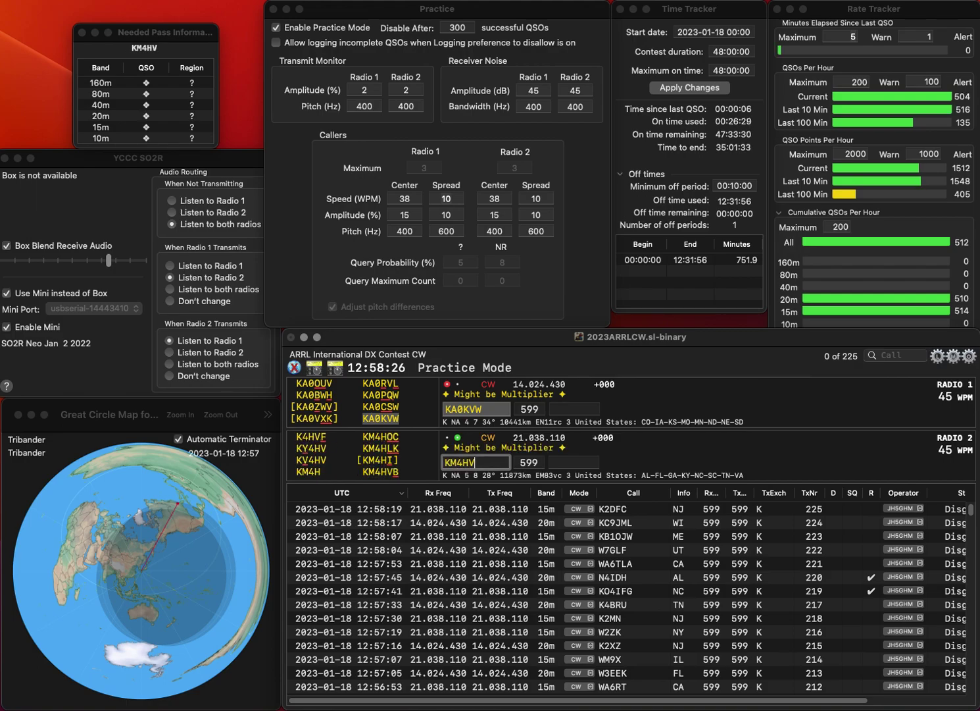
text(B)
key(Return)
text(CO)
key(Return)
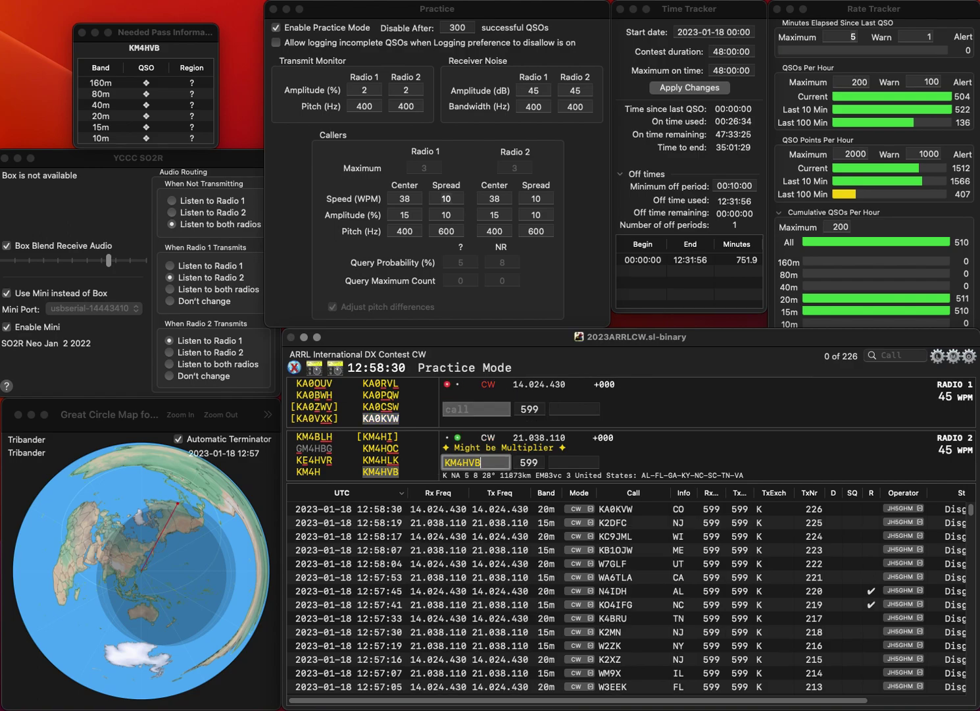
key(Return)
text(C)
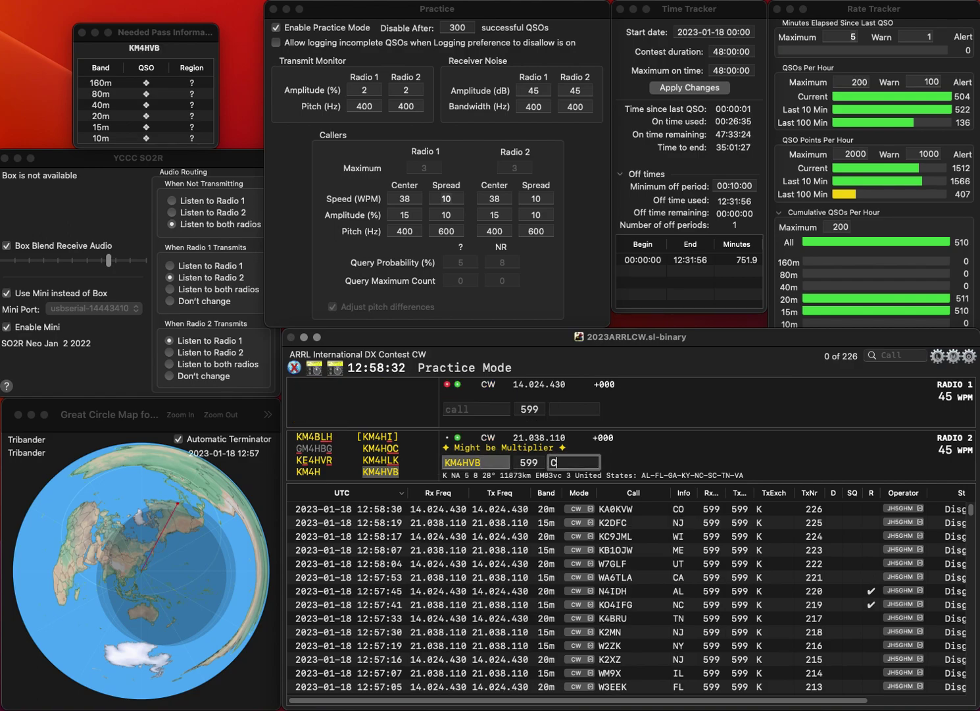
text(Y)
key(Return)
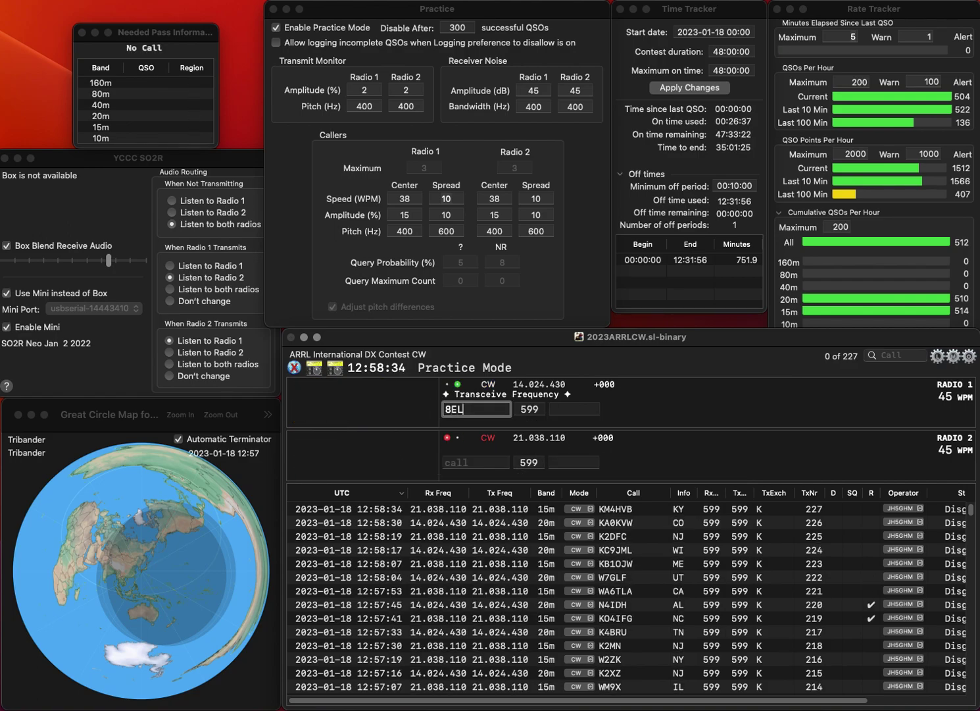
text(D)
key(ctrl+a)
text(W)
key(Return)
key(Tab)
text(WA4HFN)
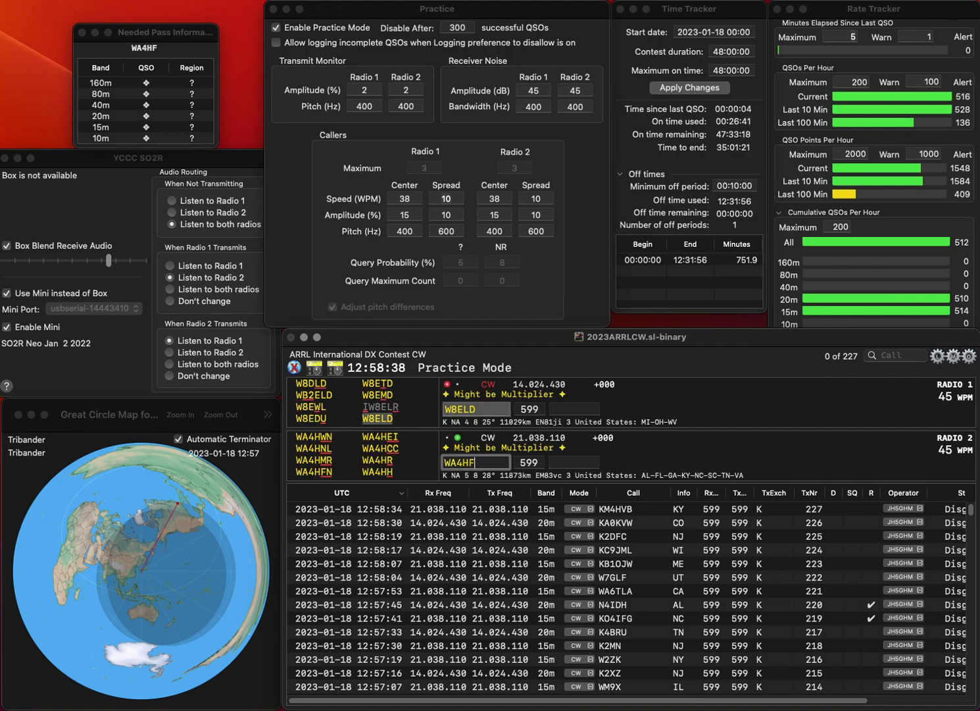
key(Return)
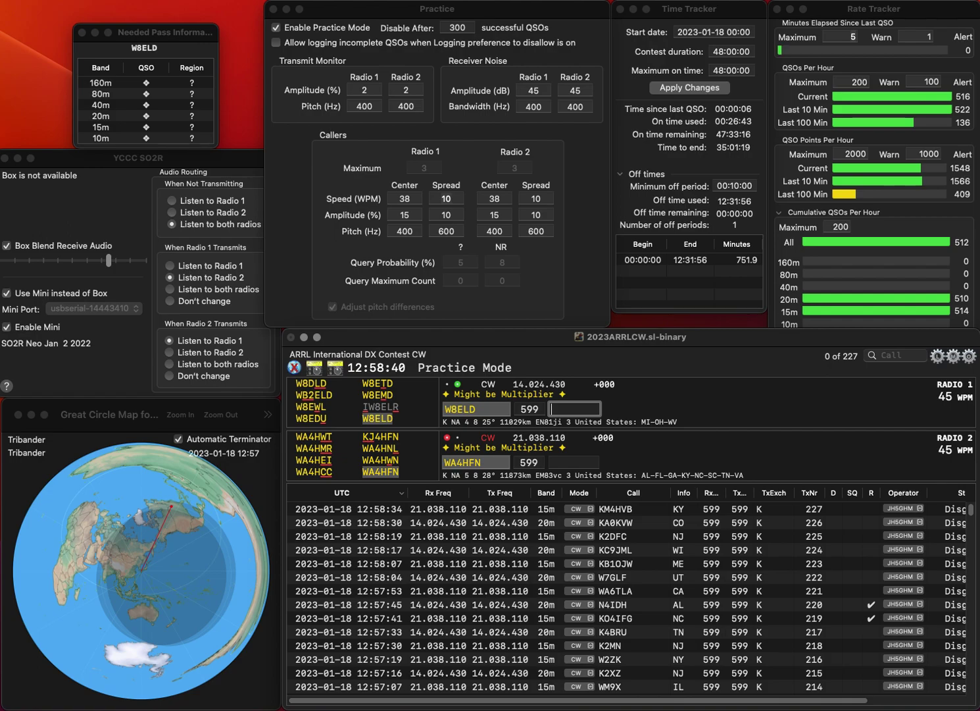
text(WV)
key(Return)
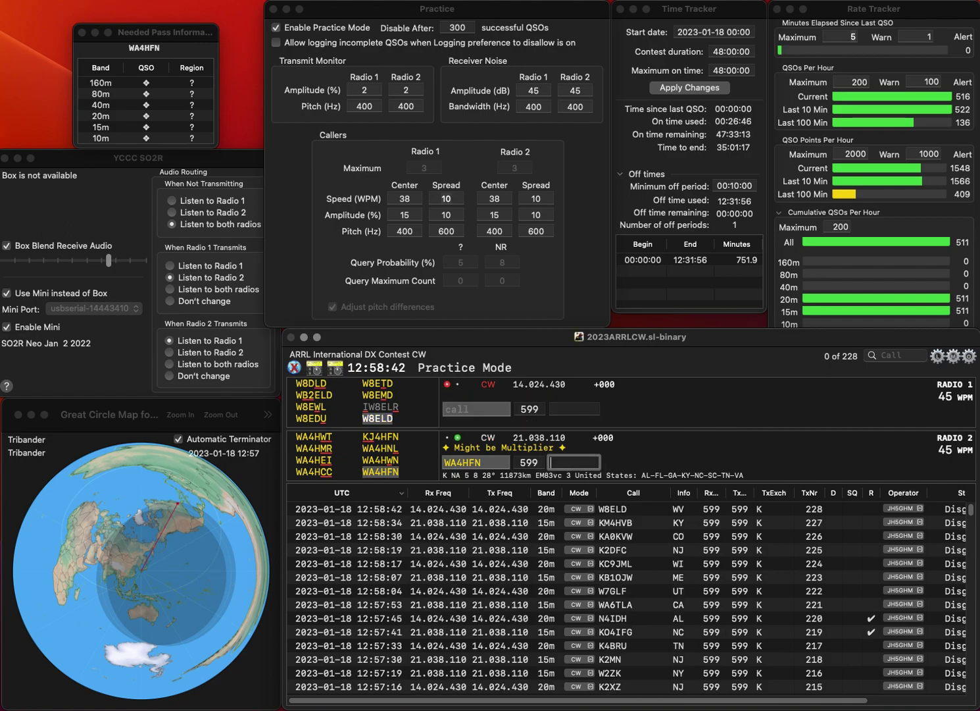
text(AL)
key(Return)
text(K7)
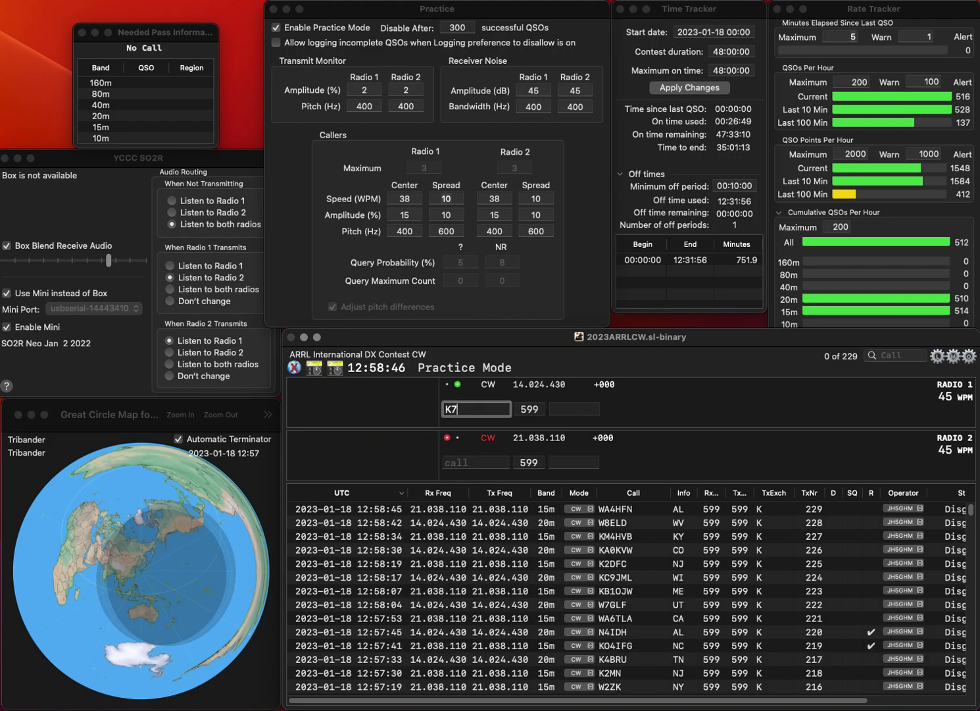
text(EK)
key(Return)
text(K)
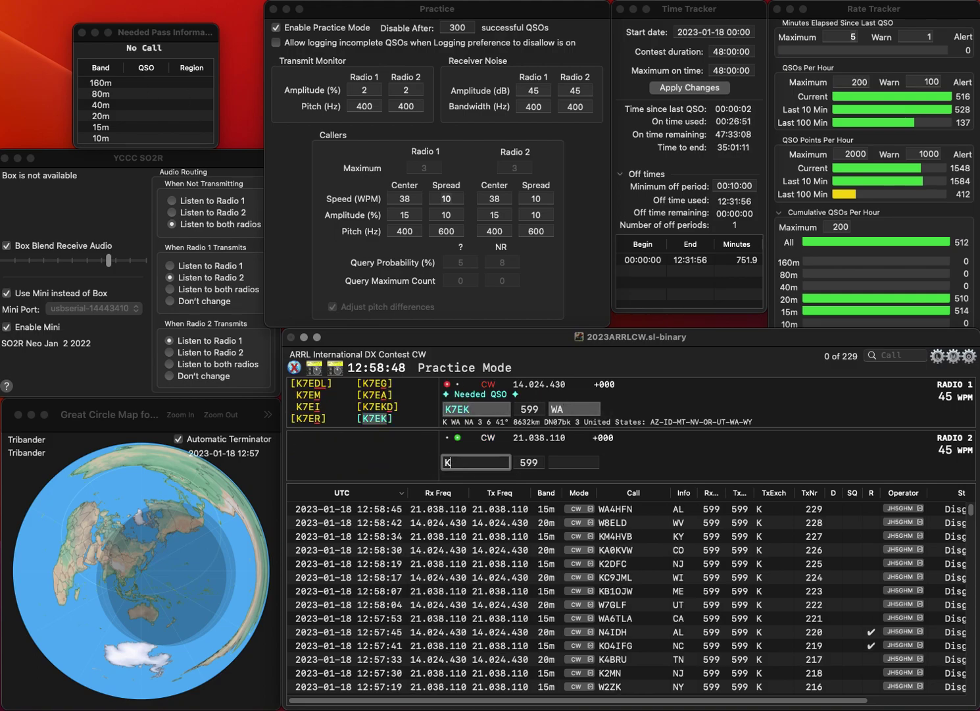
text(8LL)
key(Return)
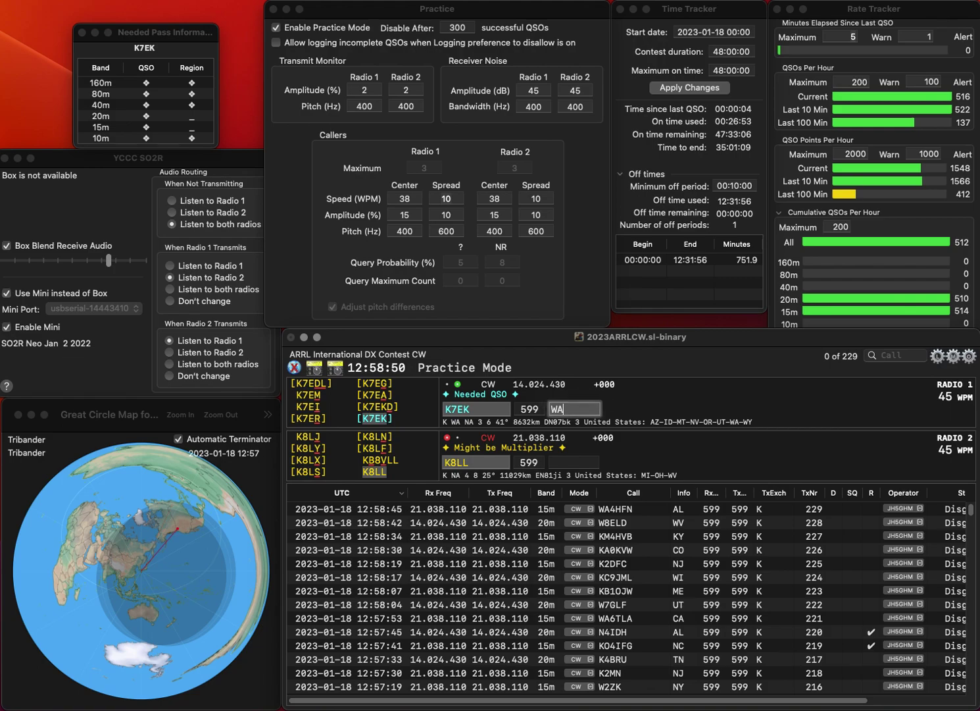
key(Return)
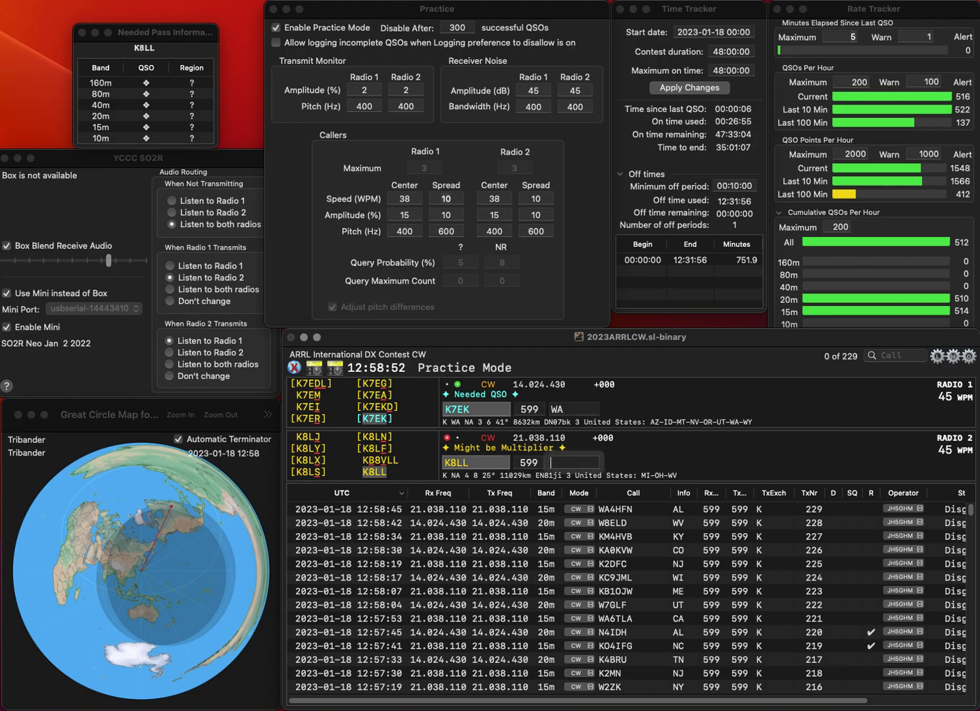
text(O)
key(Return)
text(WJ0IM)
key(Home)
key(Delete)
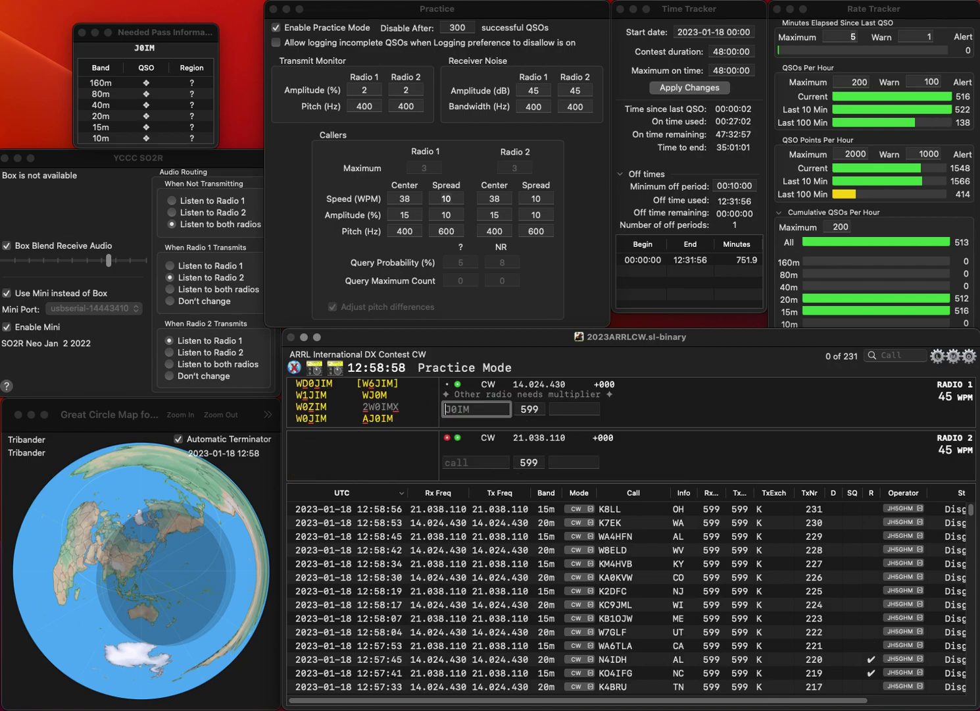
text(A)
key(Return)
text(E7IR)
key(Home)
text(A)
key(BackSpace)
text(W)
key(Return)
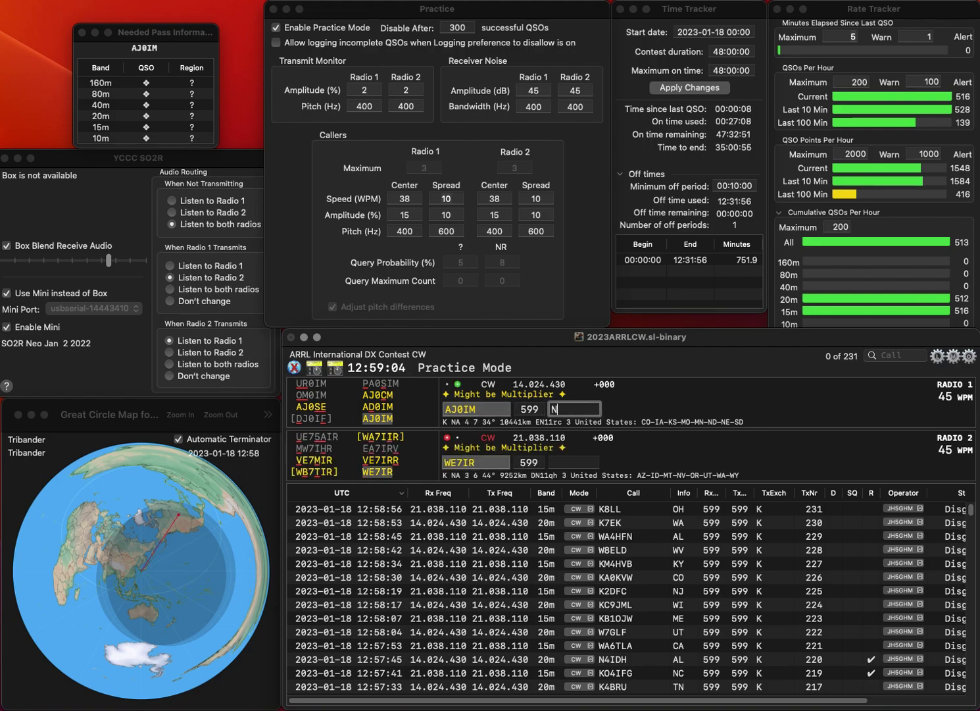
key(Return)
text(NV)
key(Return)
text(VE6TC)
key(Return)
text(W4KGC)
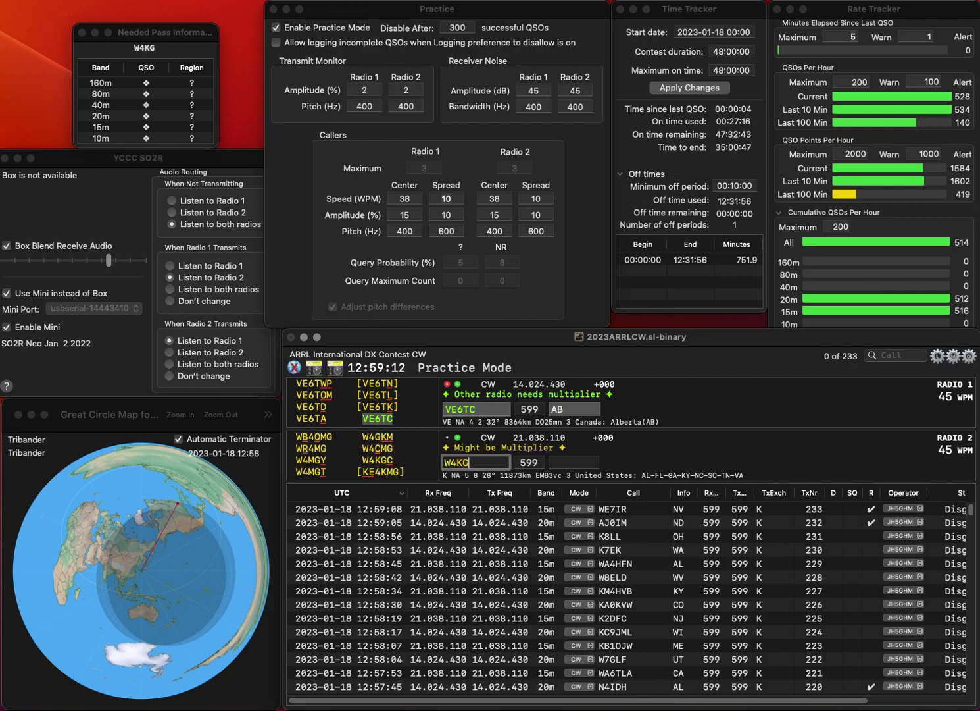
key(Return)
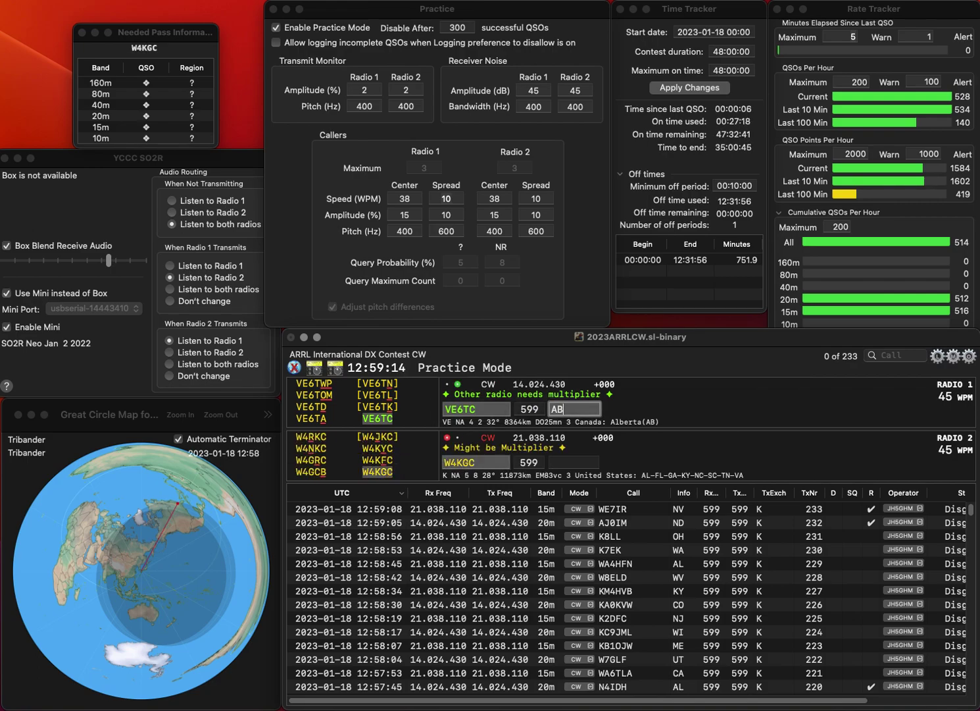
key(Return)
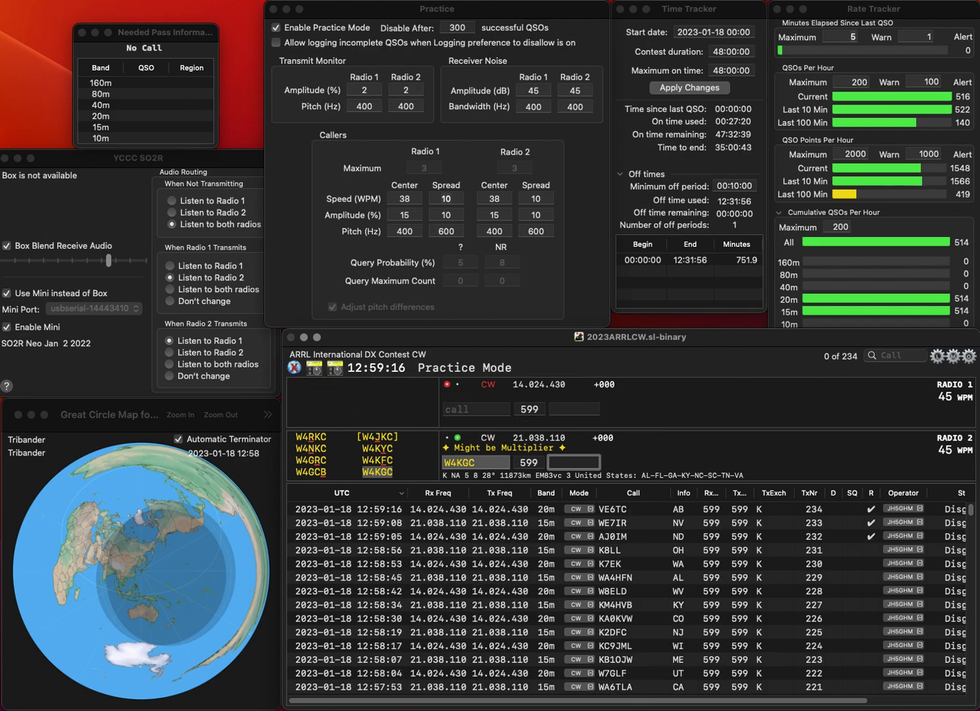
text(SC)
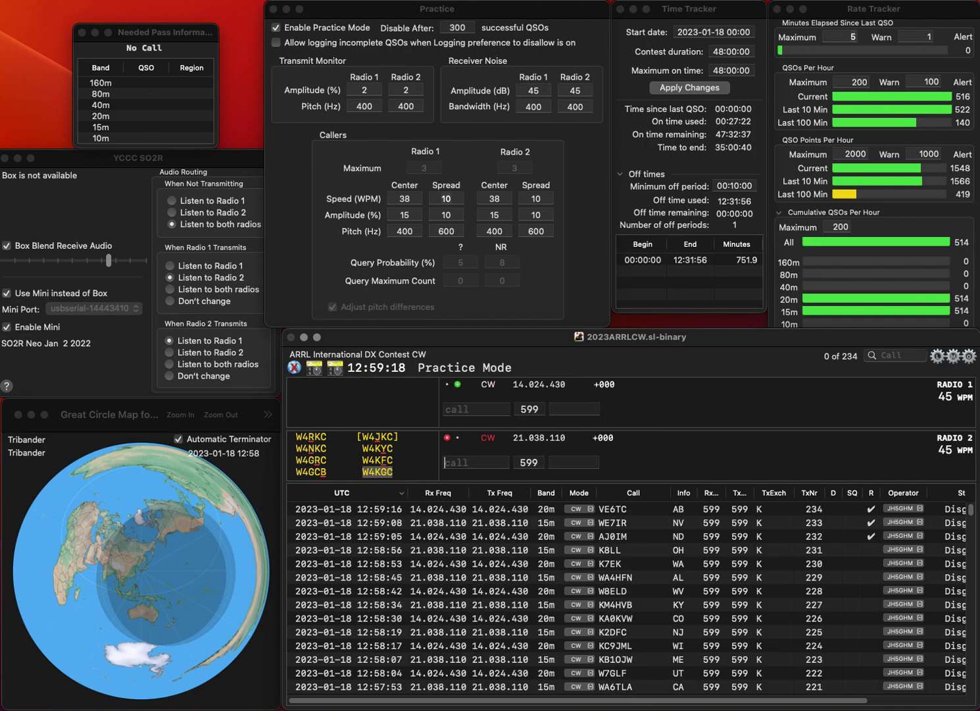
key(Return)
text(KO4RTG)
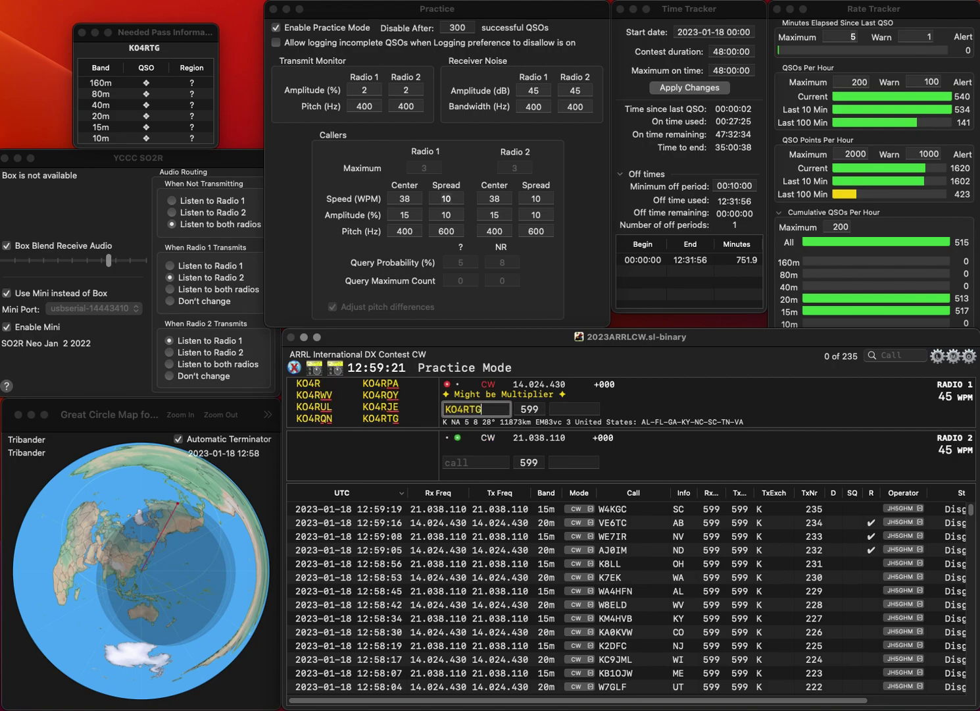
key(Return)
text(KF)
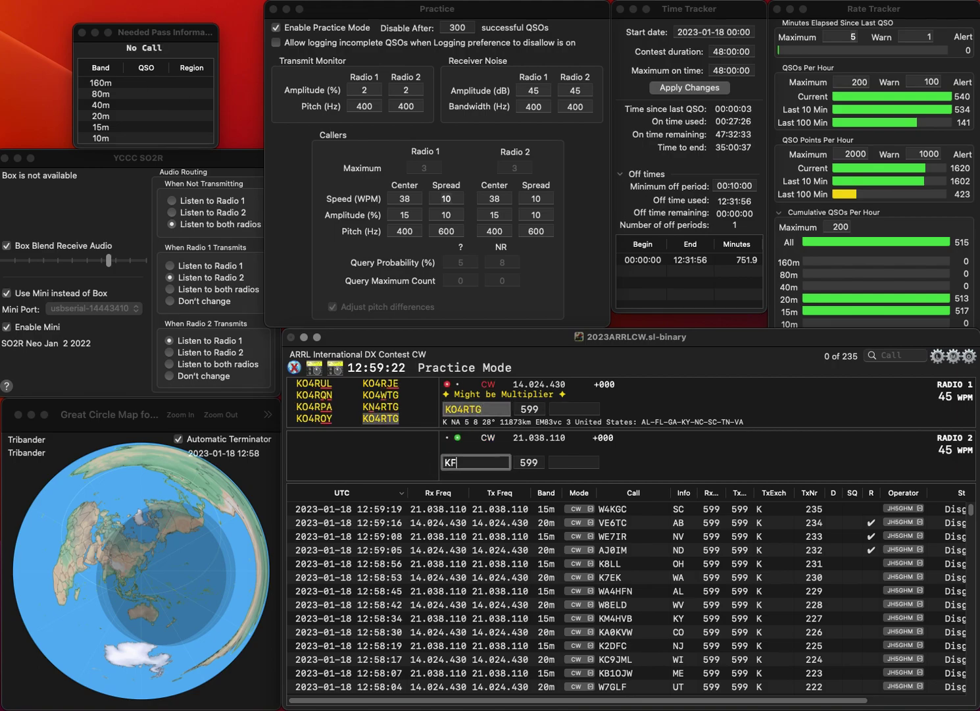
text(4DVW)
key(Return)
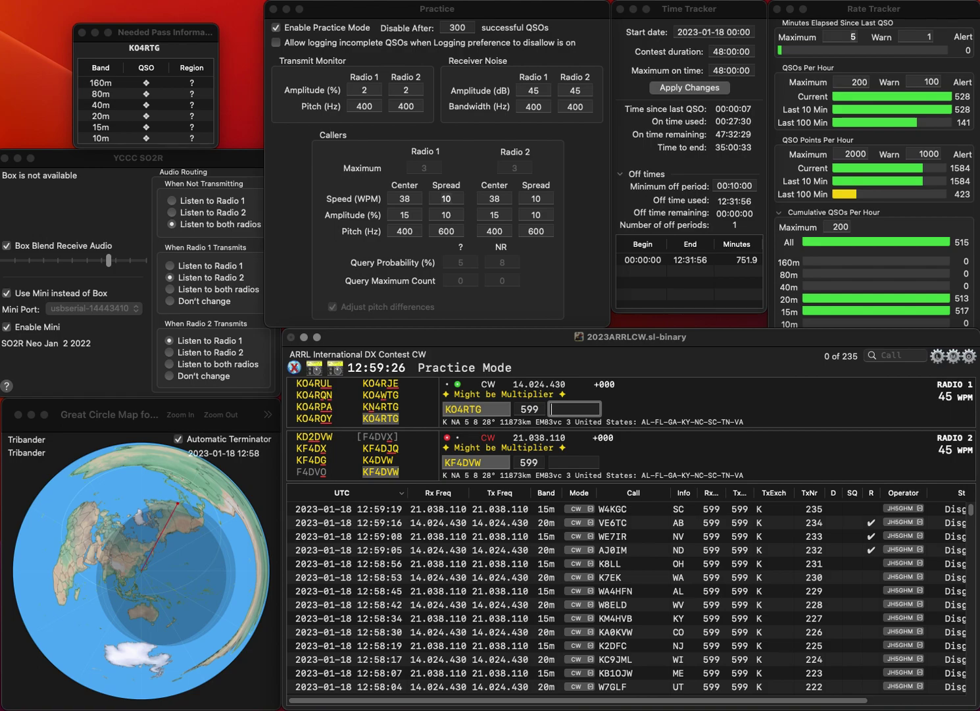
text(SWC)
key(Return)
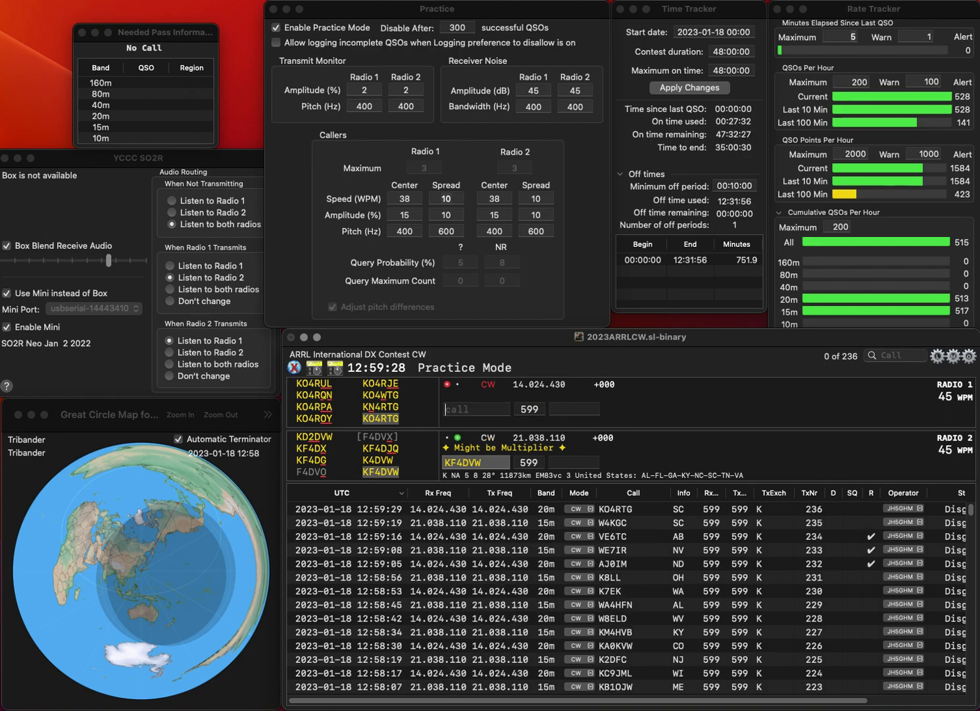
text(NC)
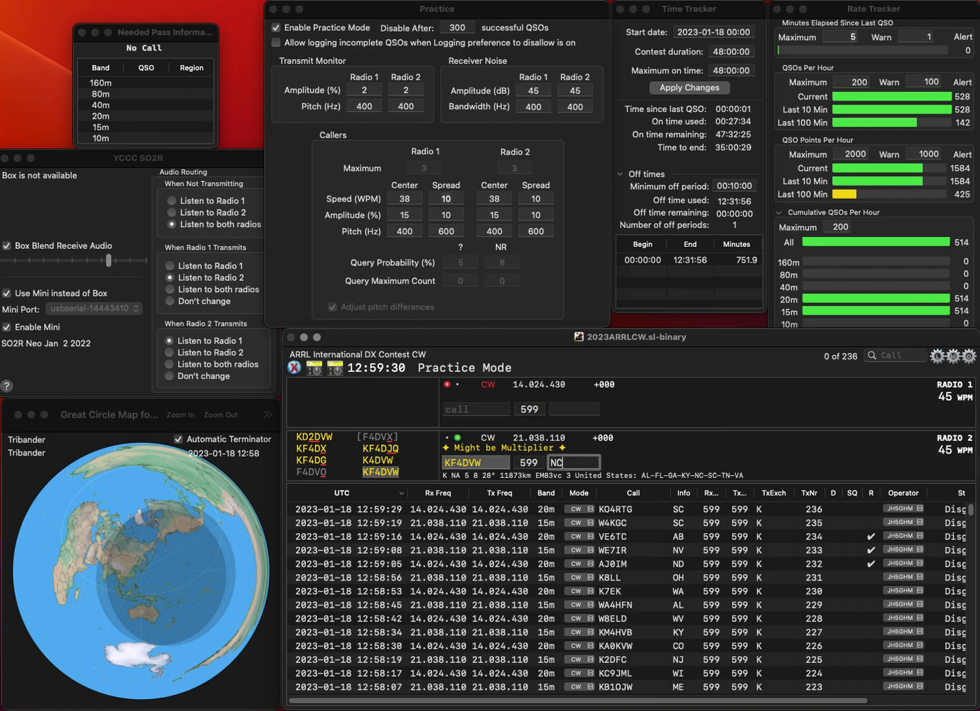
key(Return)
text(W4)
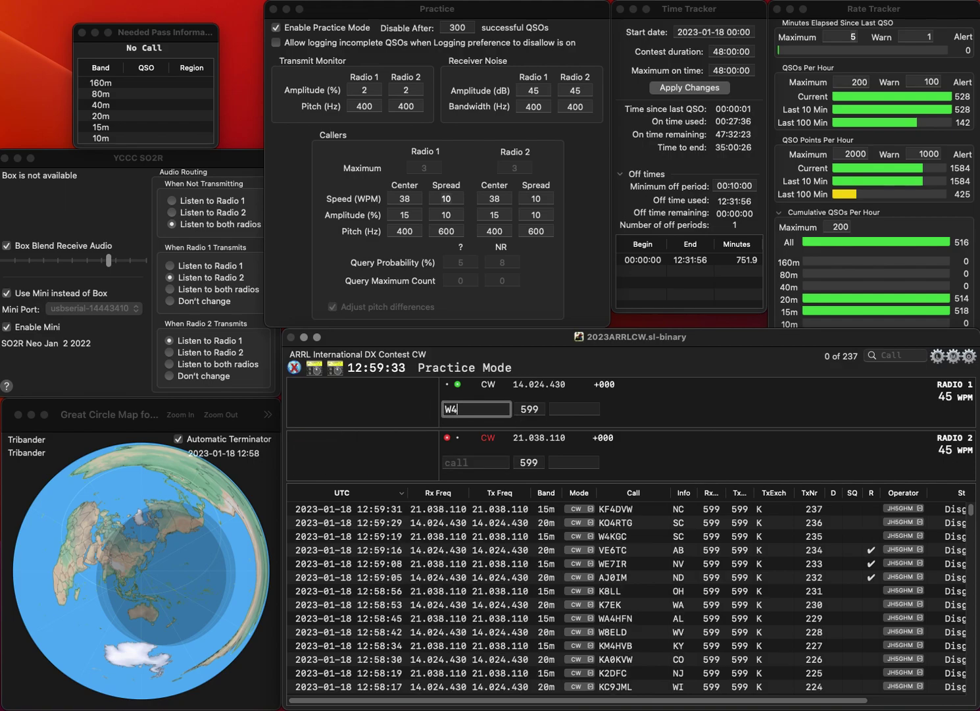
text(CNA)
key(Return)
text(KA)
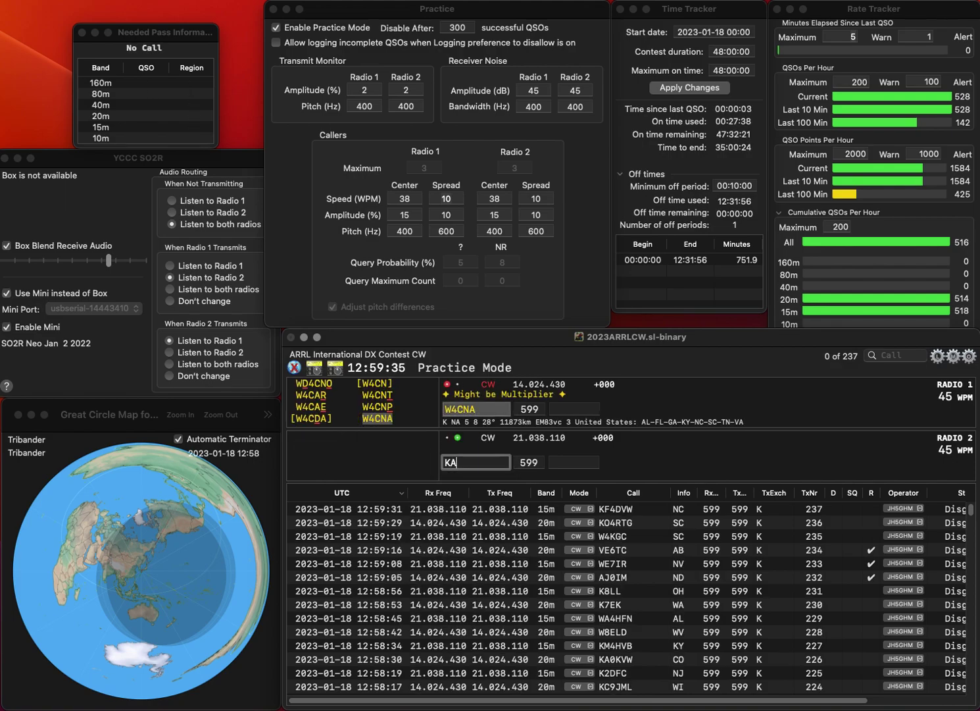
text(5WSO)
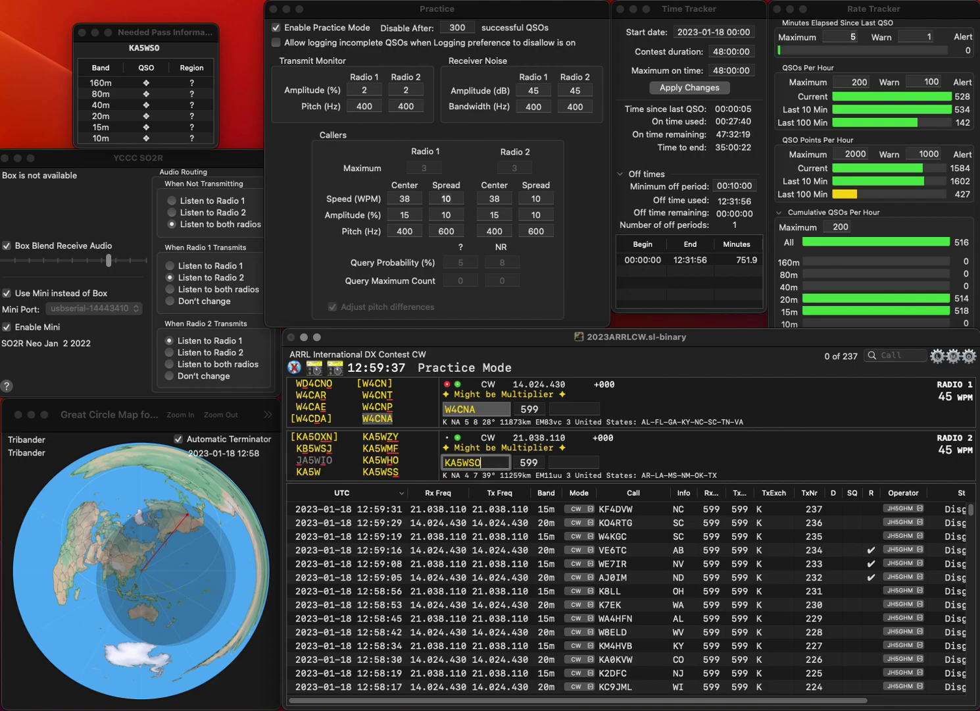
key(BackSpace)
text(H)
key(Return)
text(A)
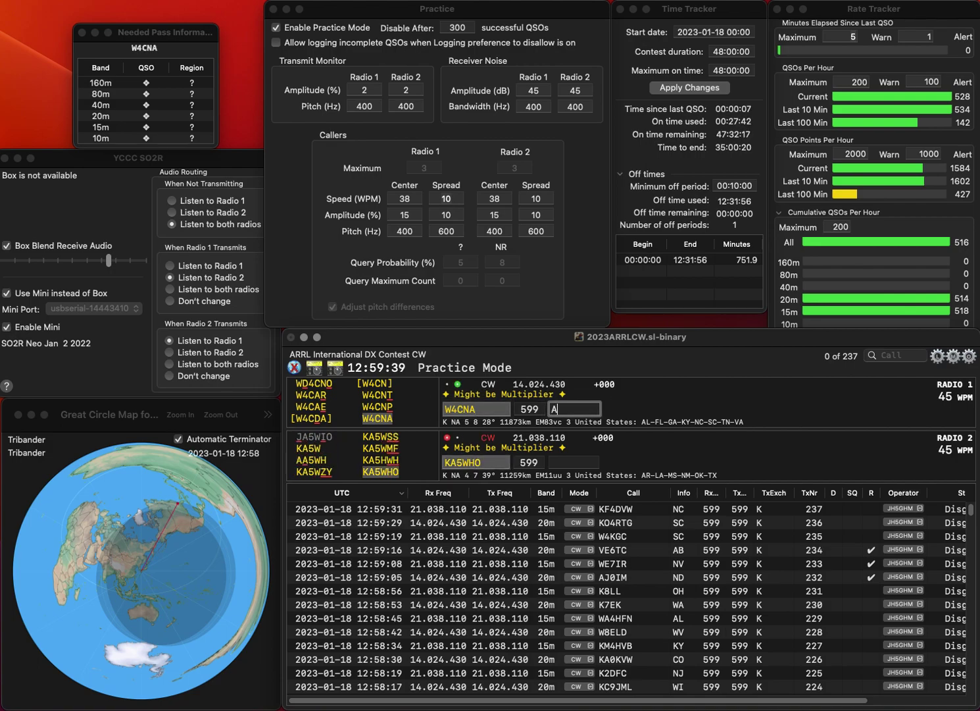
text(L)
key(Return)
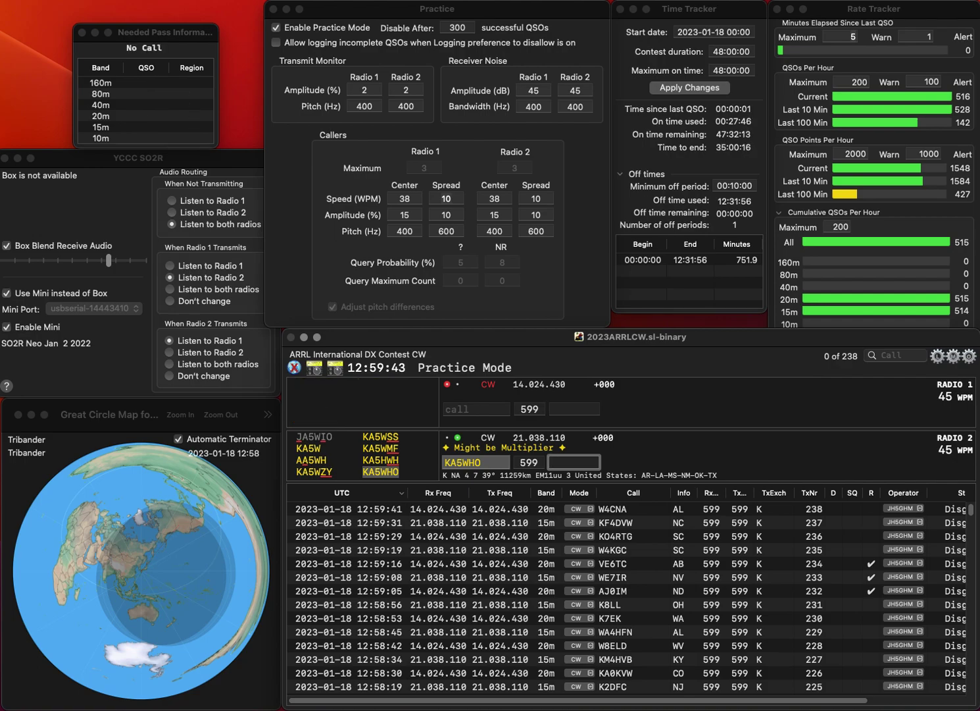
text(AR)
key(Return)
text(X8T)
key(Home)
text(N)
key(Return)
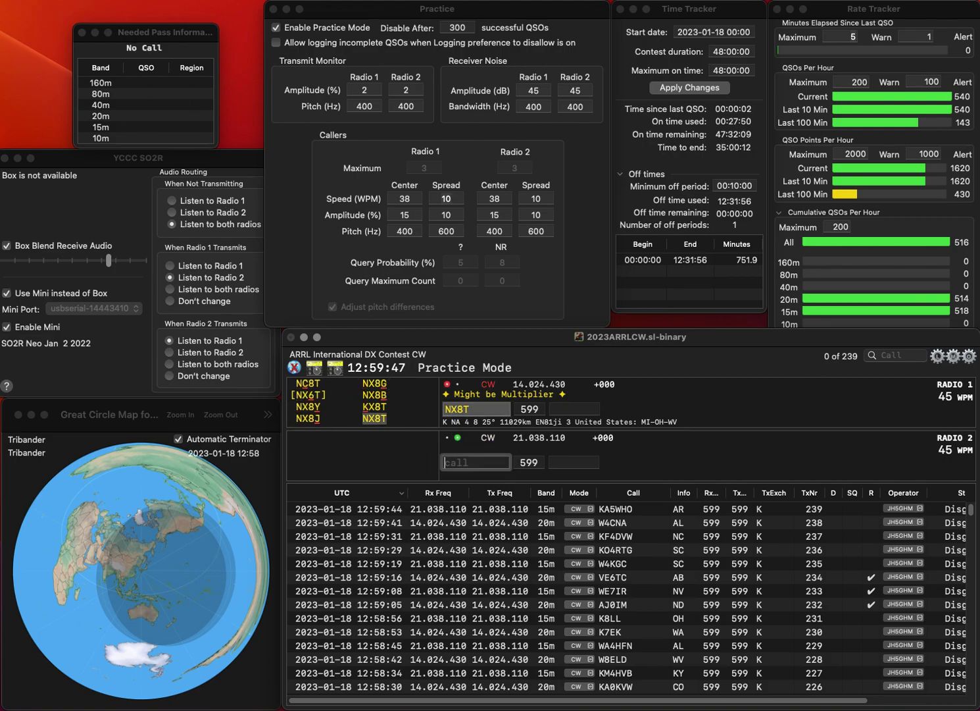
text(KA4RIV)
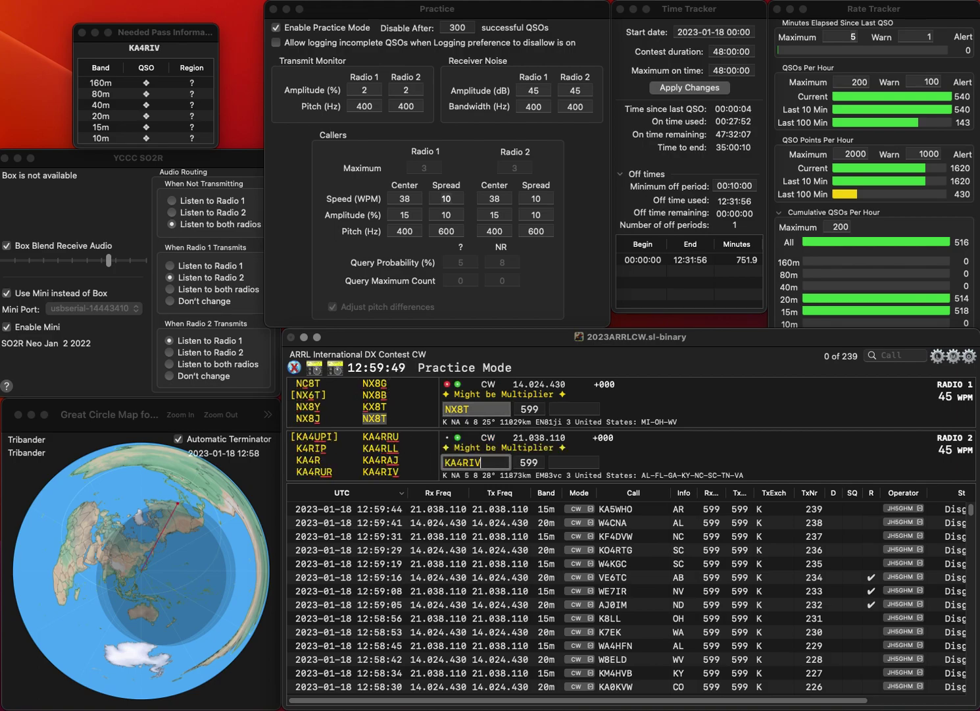
key(Return)
key(Tab)
key(Tab)
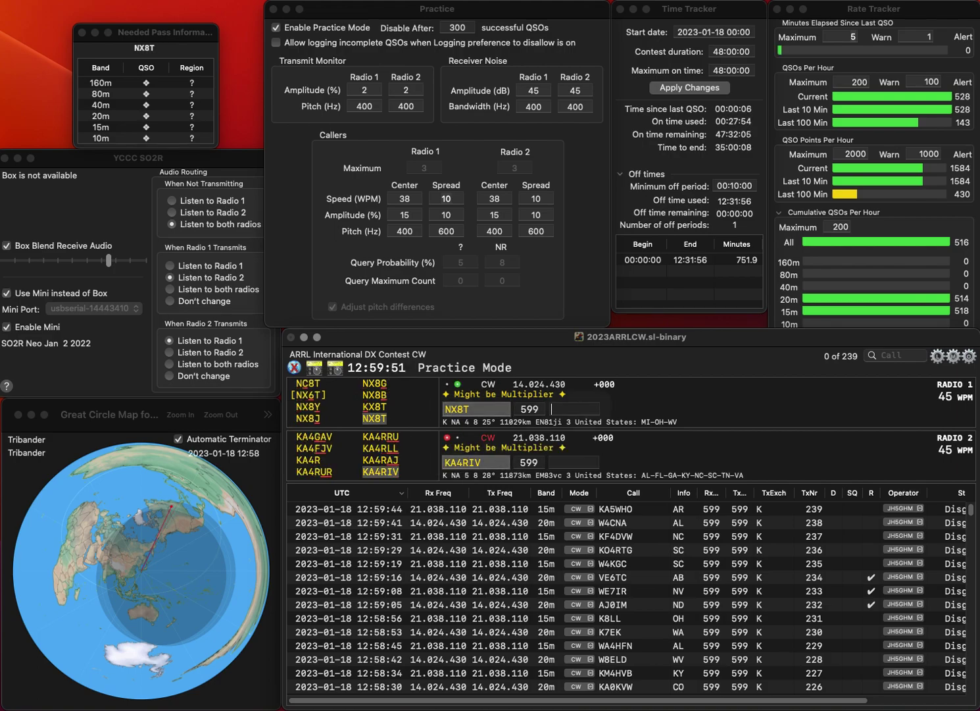
text(OH)
key(Return)
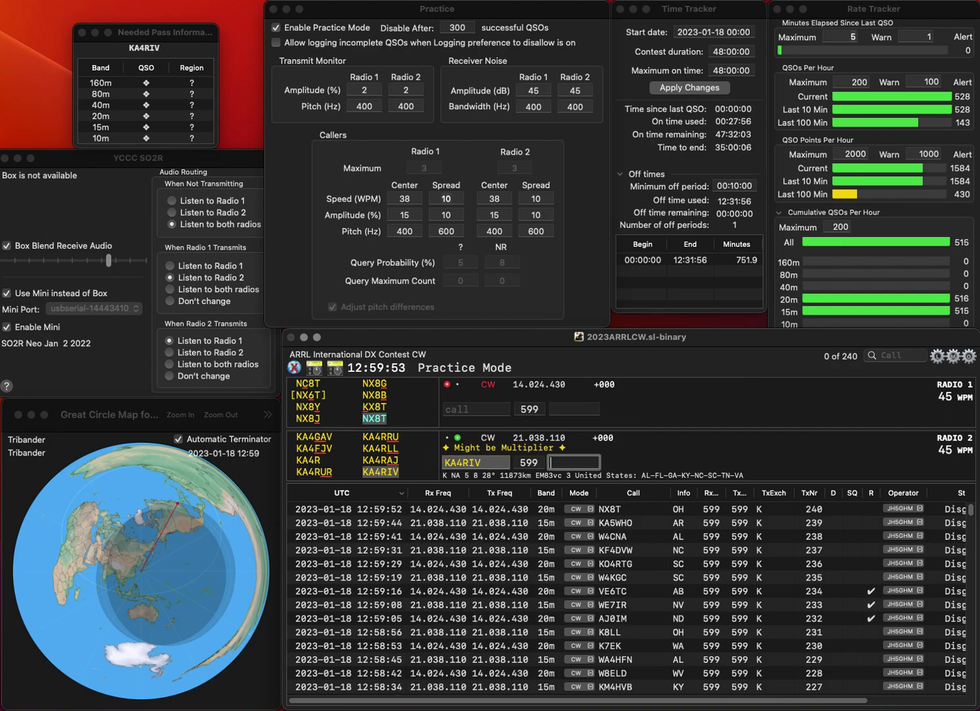
text(TN)
key(Return)
text(KF7KGN)
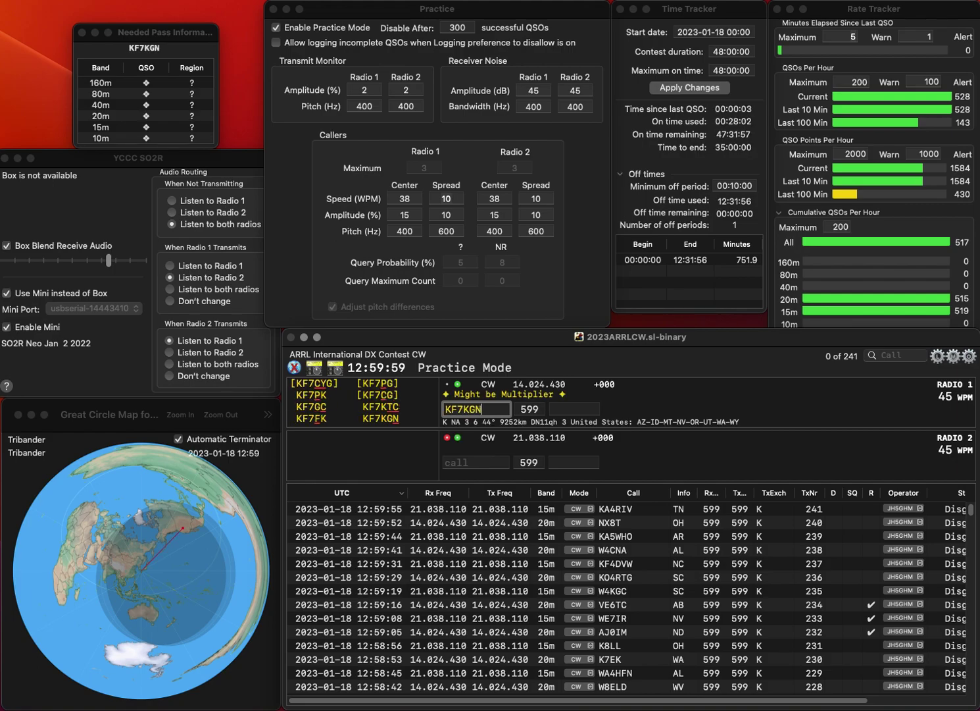
key(Return)
text(K)
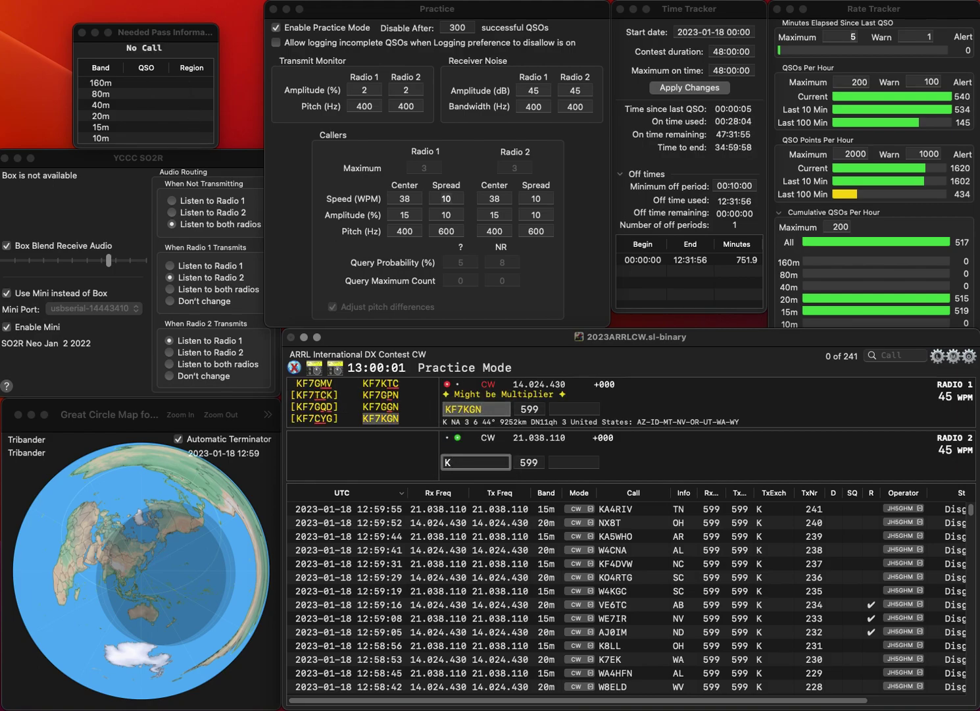
text(X6I)
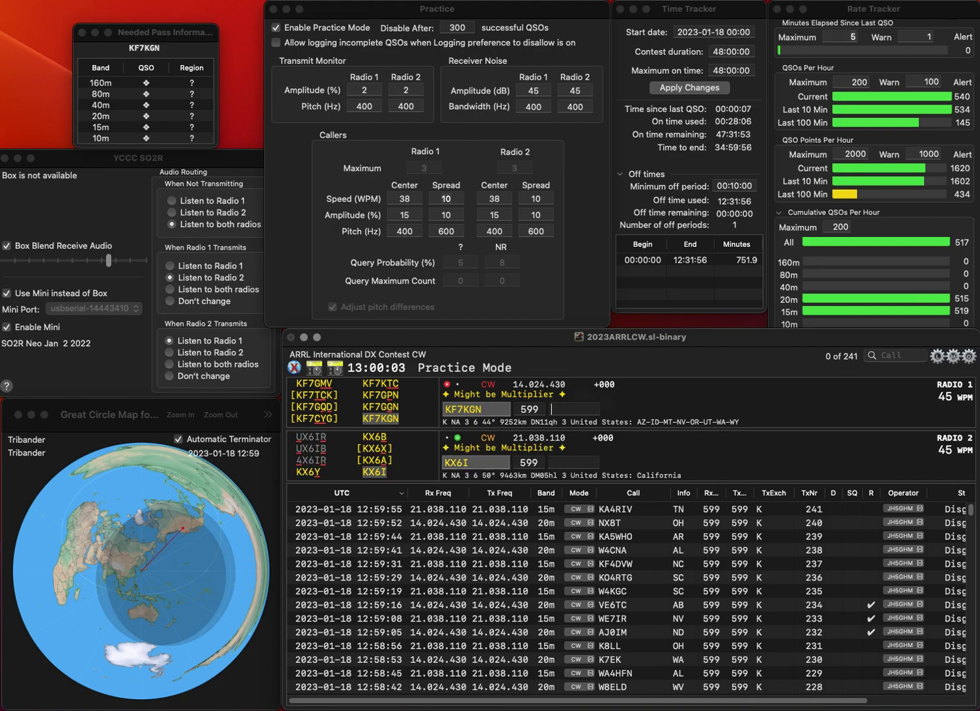
text(OR)
key(Return)
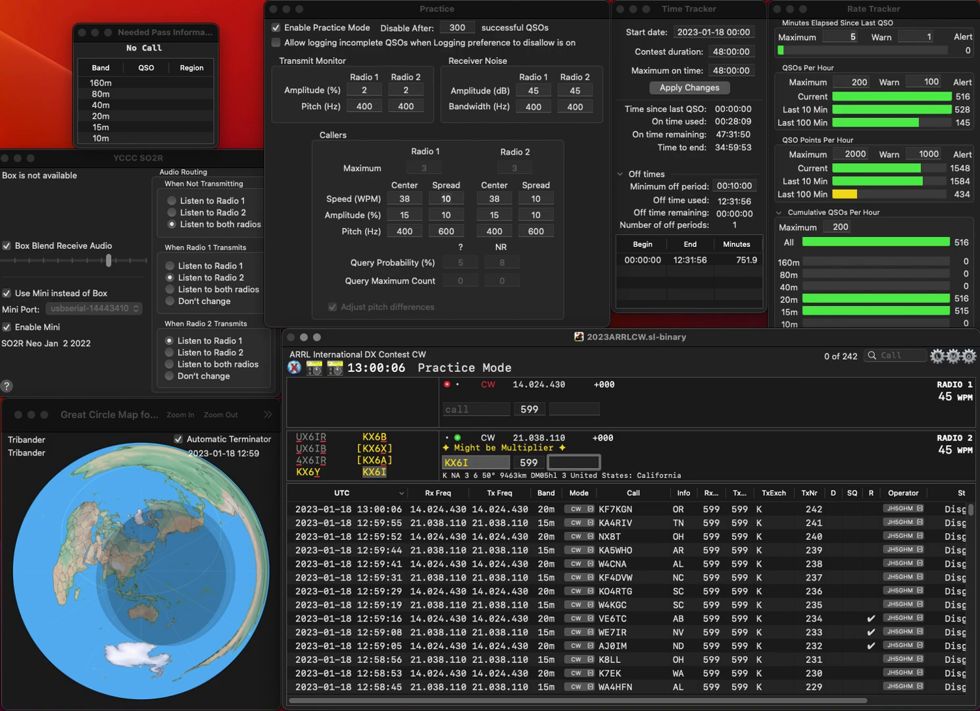
text(CA)
key(Return)
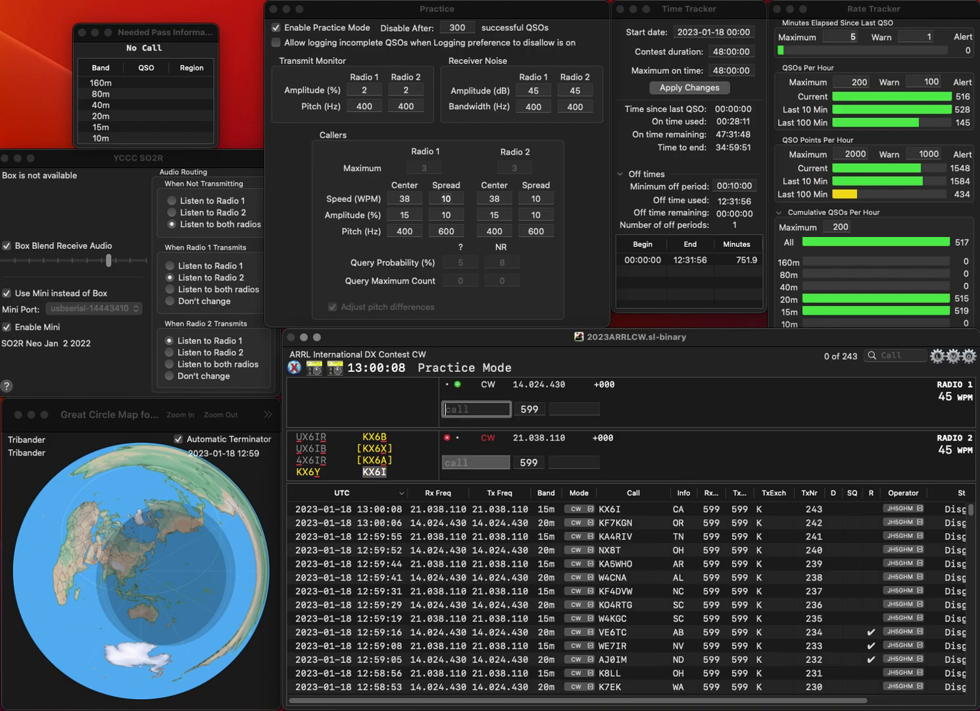
text(KC3SMW)
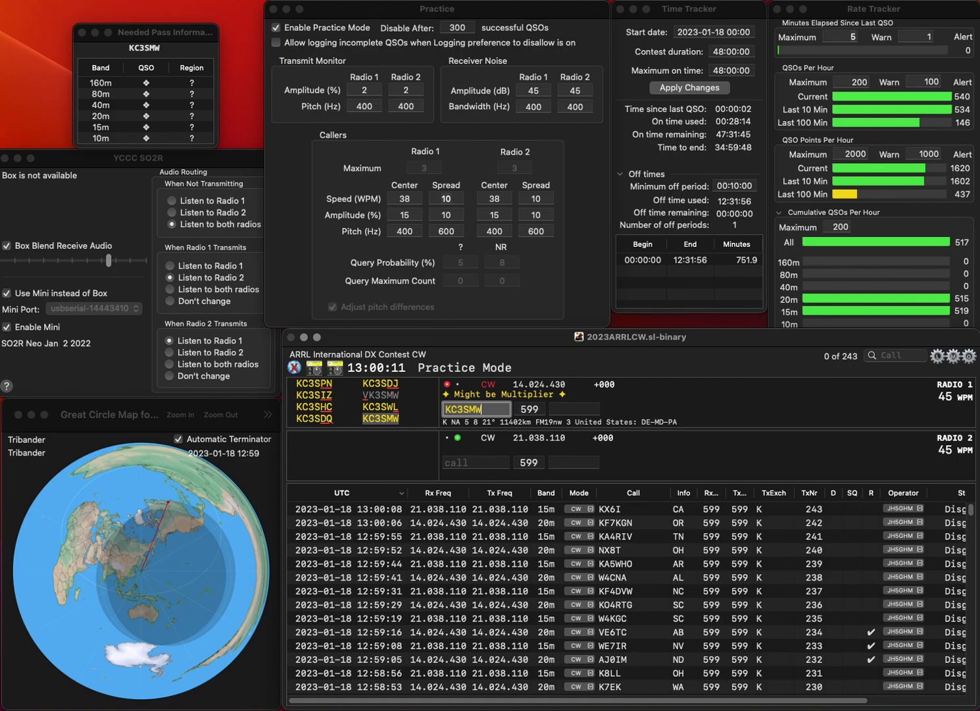
key(Return)
text(KB)
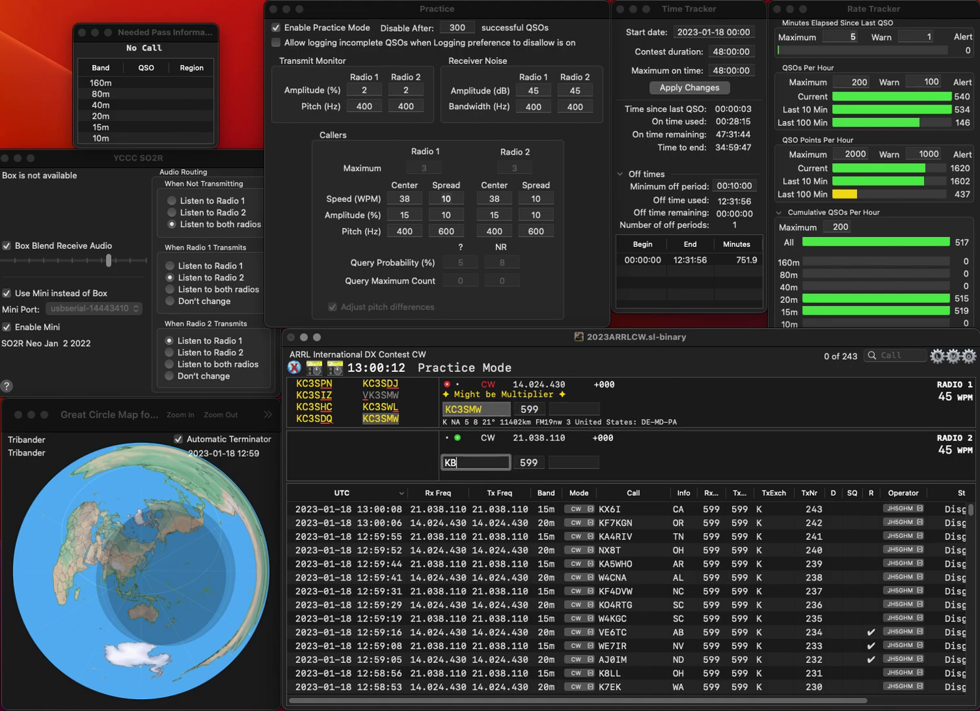
text(0NES)
key(Return)
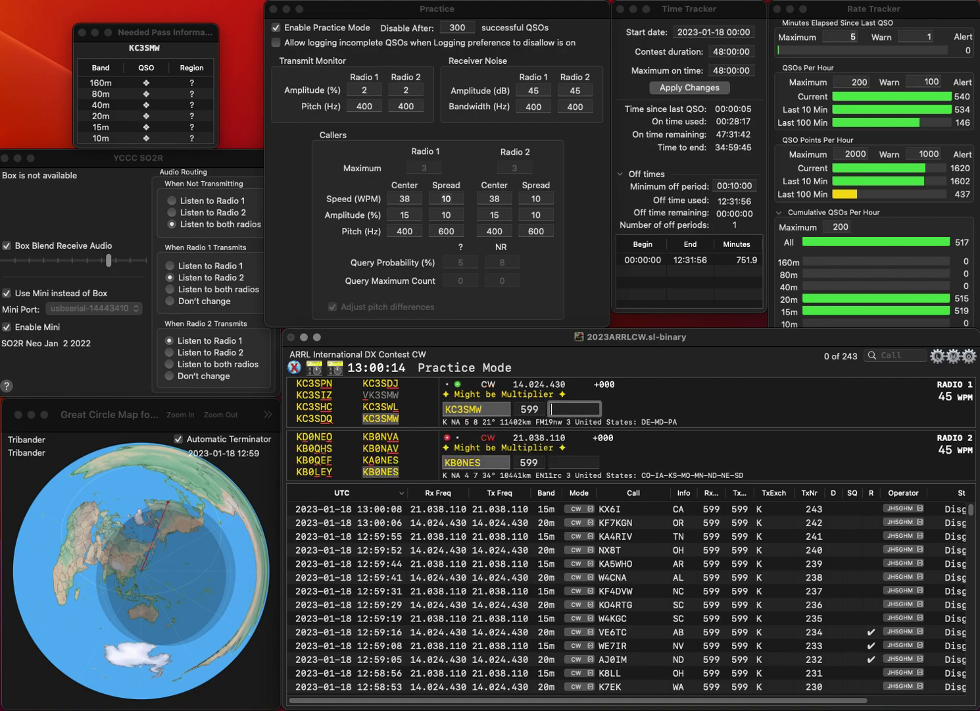
key(BackSpace)
text(PA)
key(Return)
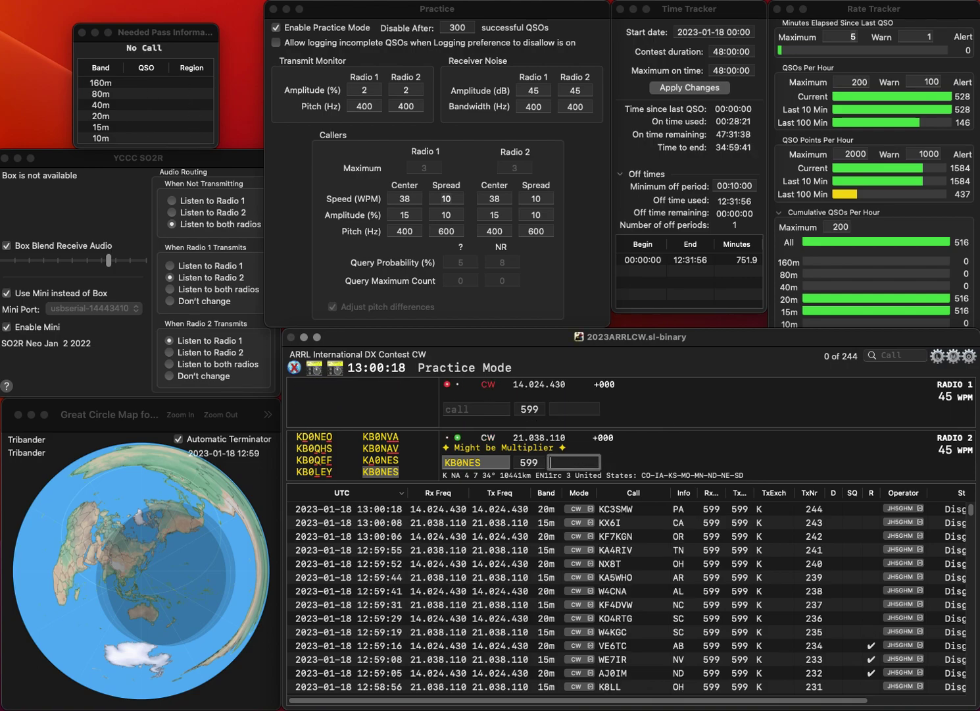
text(ND)
key(Return)
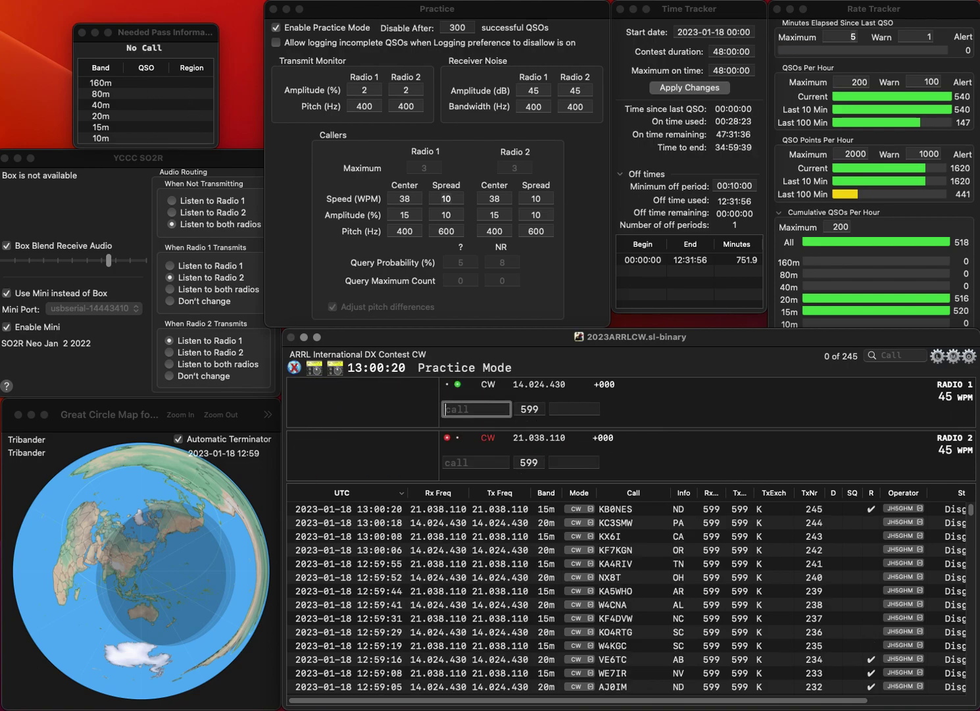
text(W1YTT)
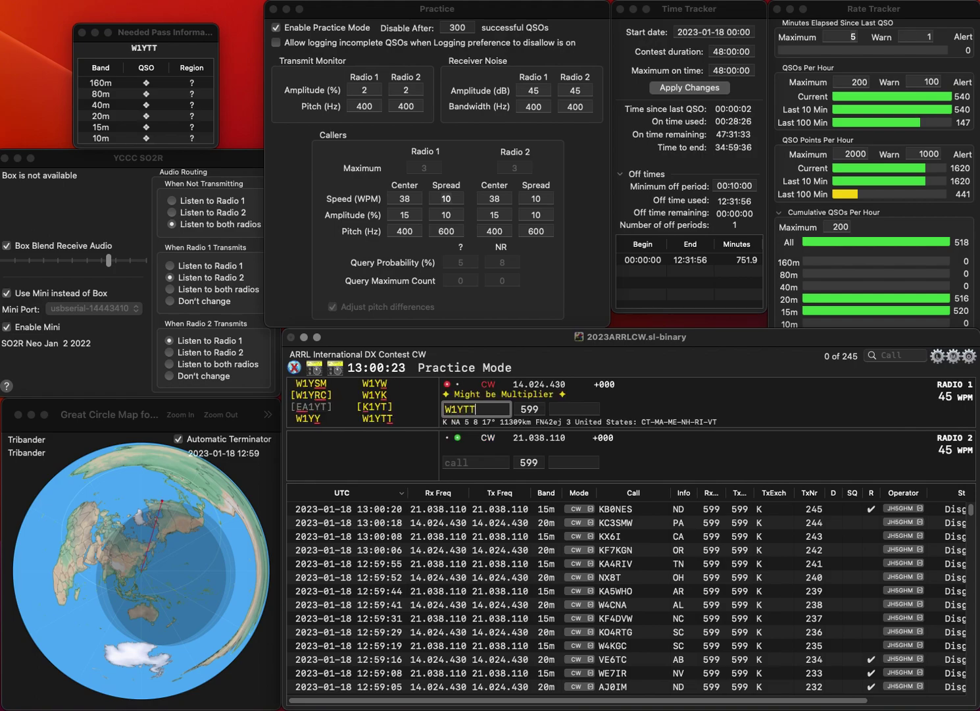
key(Return)
text(K7)
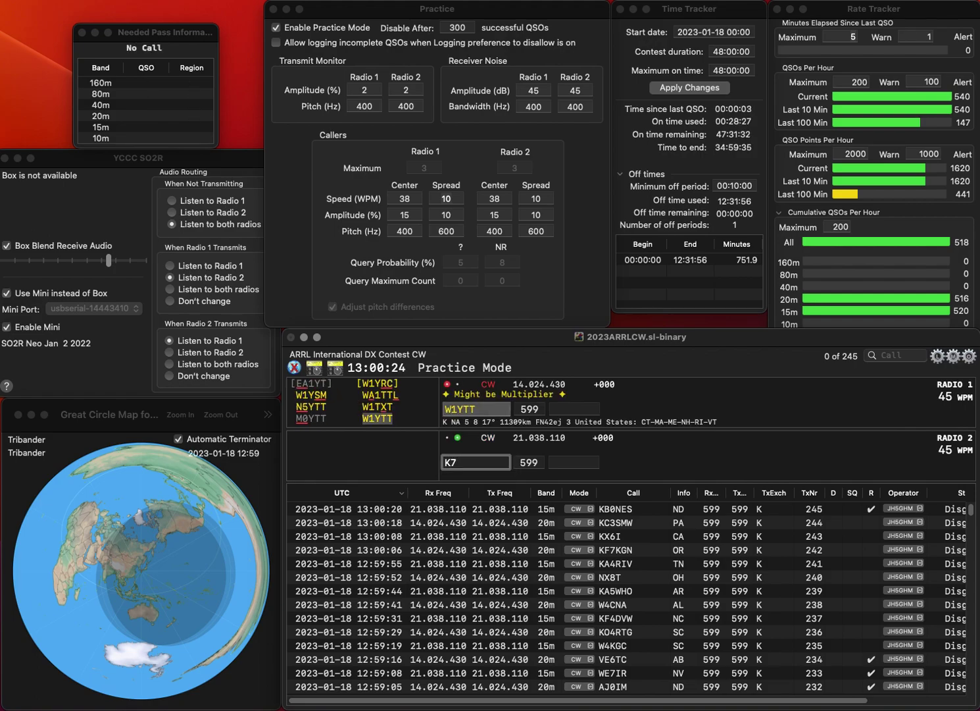
text(CWK)
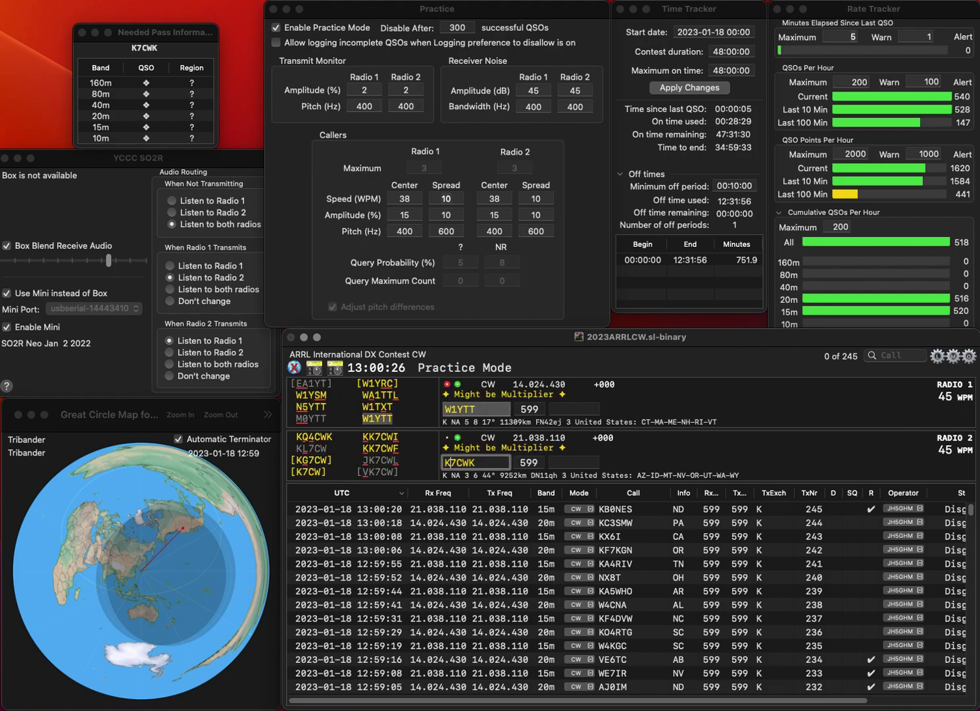
text(K)
key(Return)
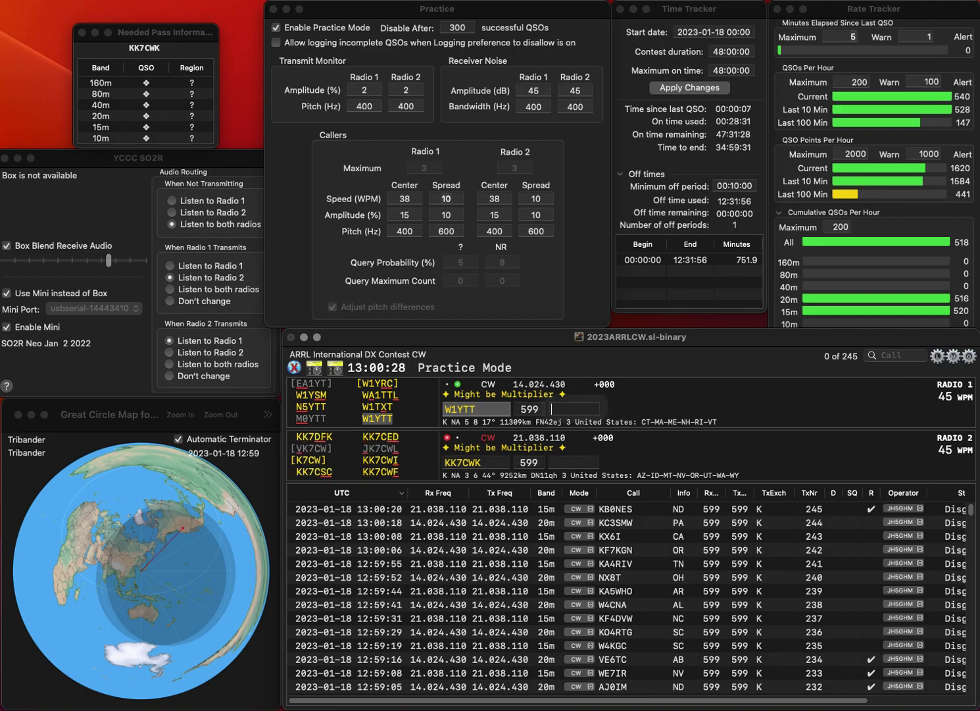
key(Return)
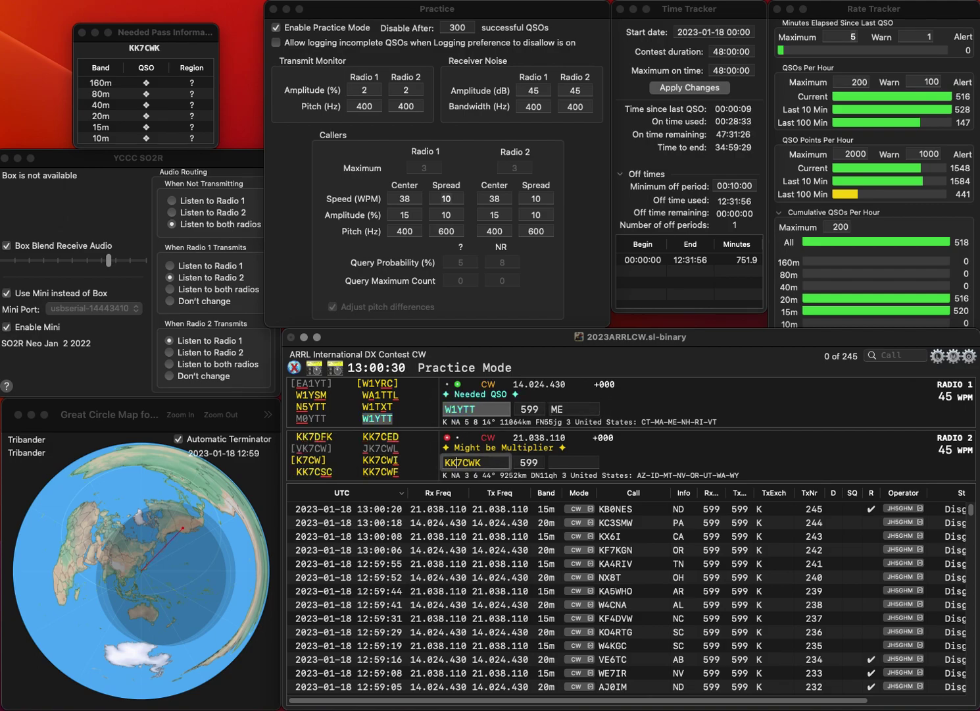
key(BackSpace)
text(Q)
key(Right)
key(BackSpace)
text(4)
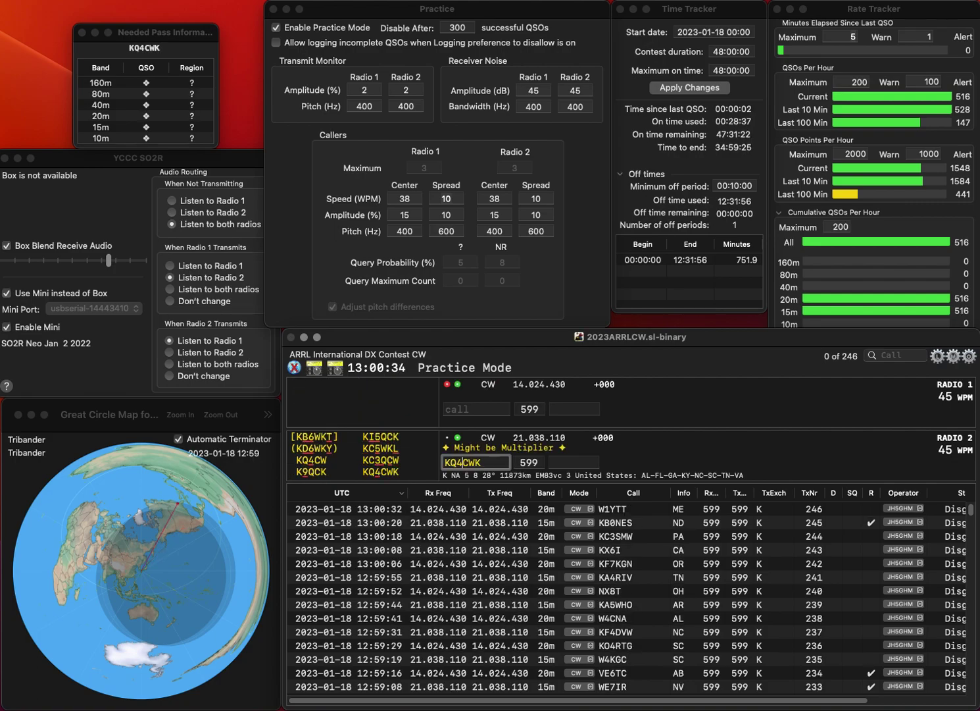
key(Return)
text(K)
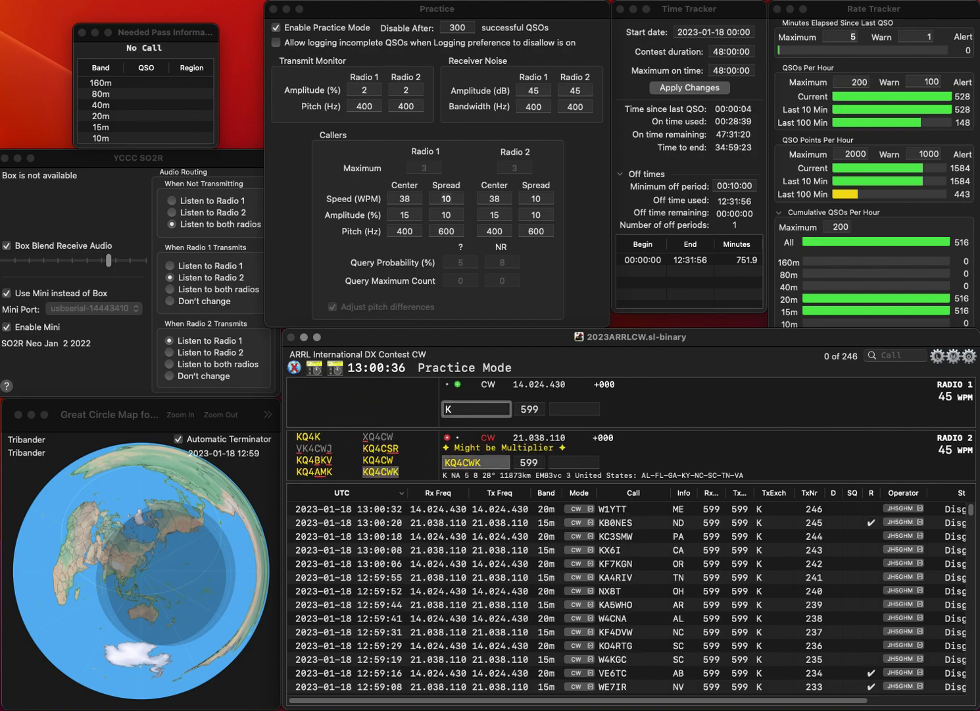
text(A1SG)
key(Return)
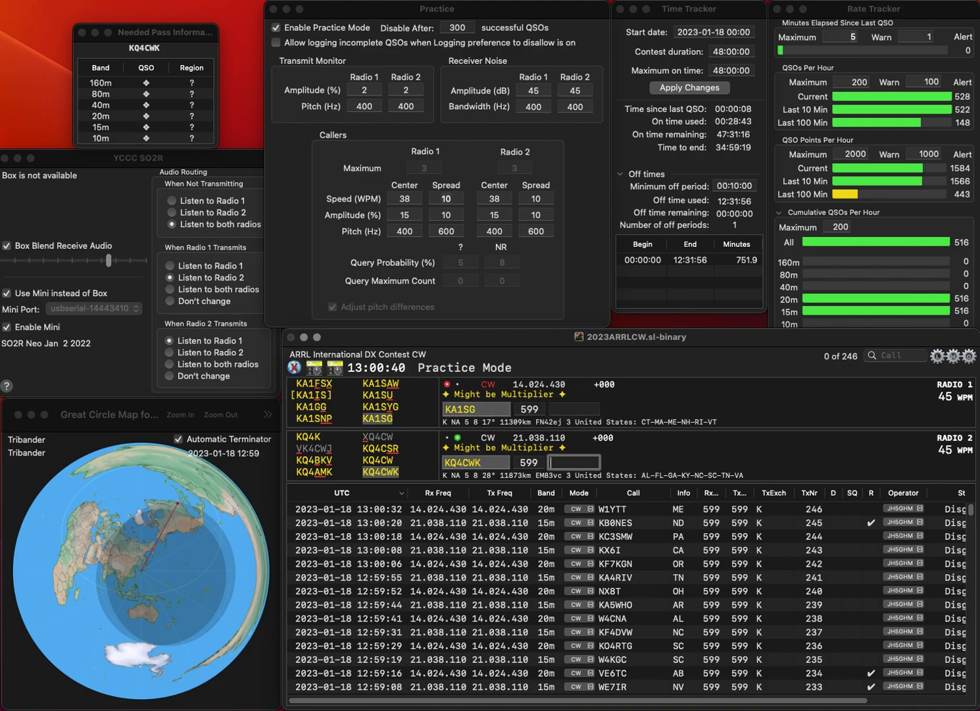
text(AL)
key(Return)
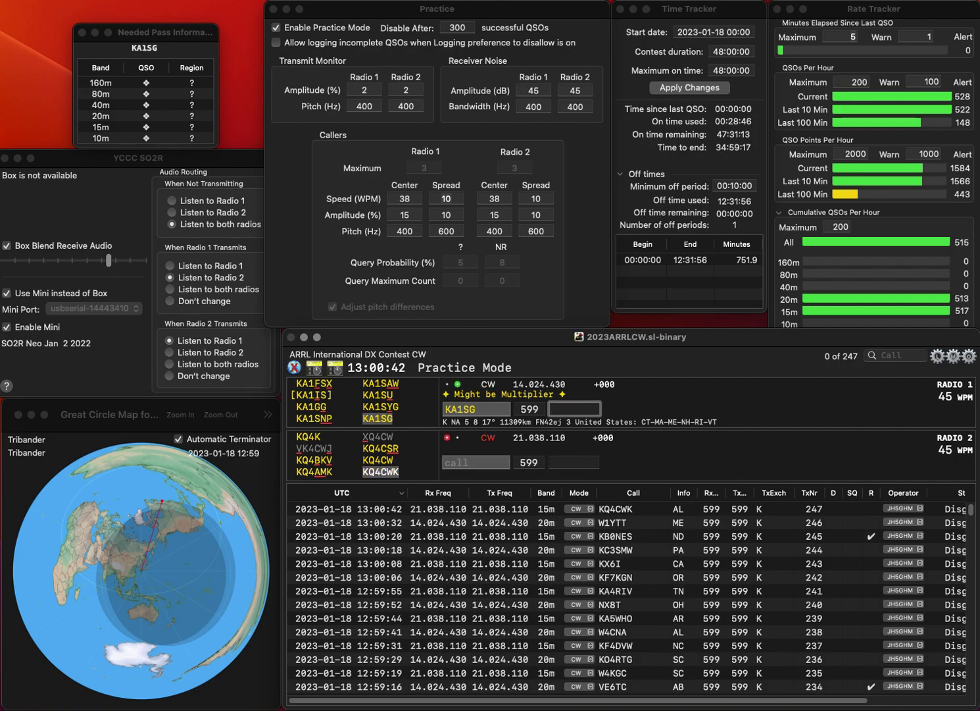
text(VT)
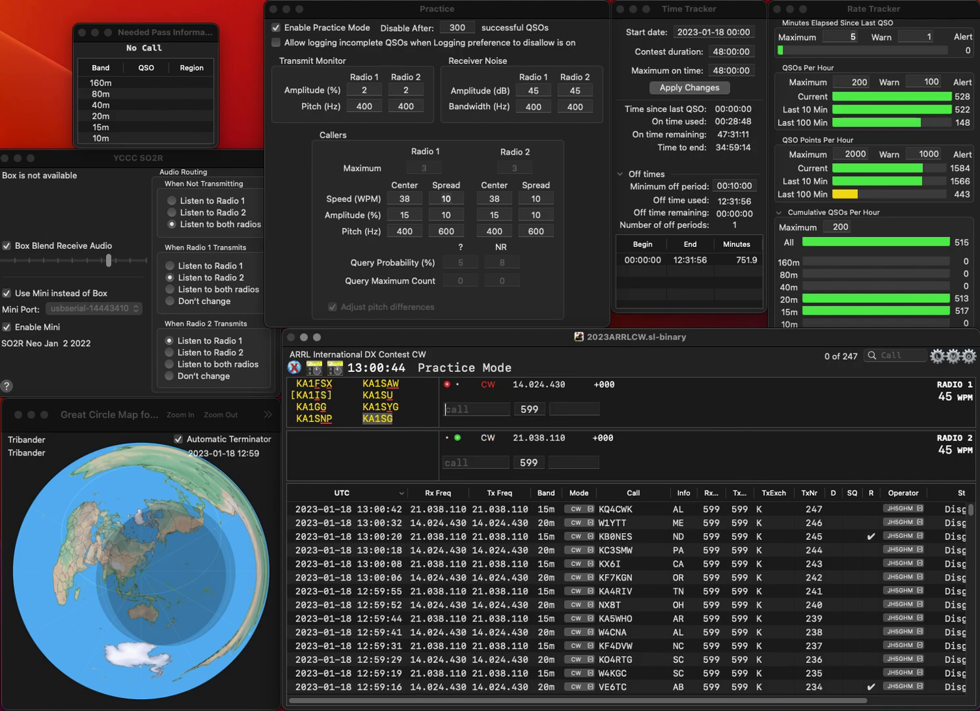
key(Return)
text(WN1GIV)
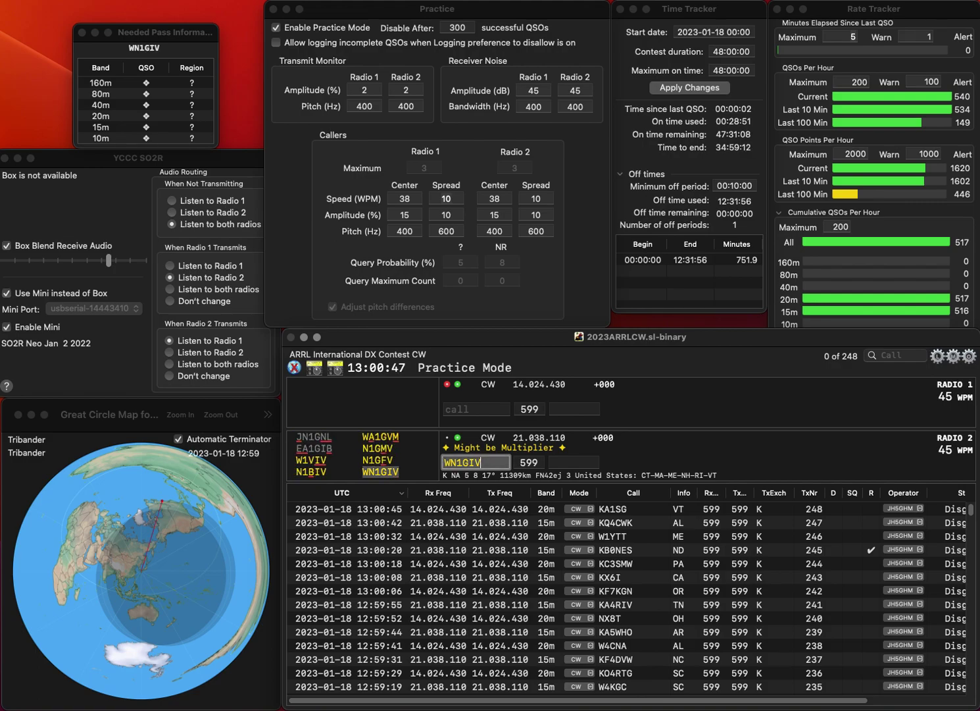
key(Return)
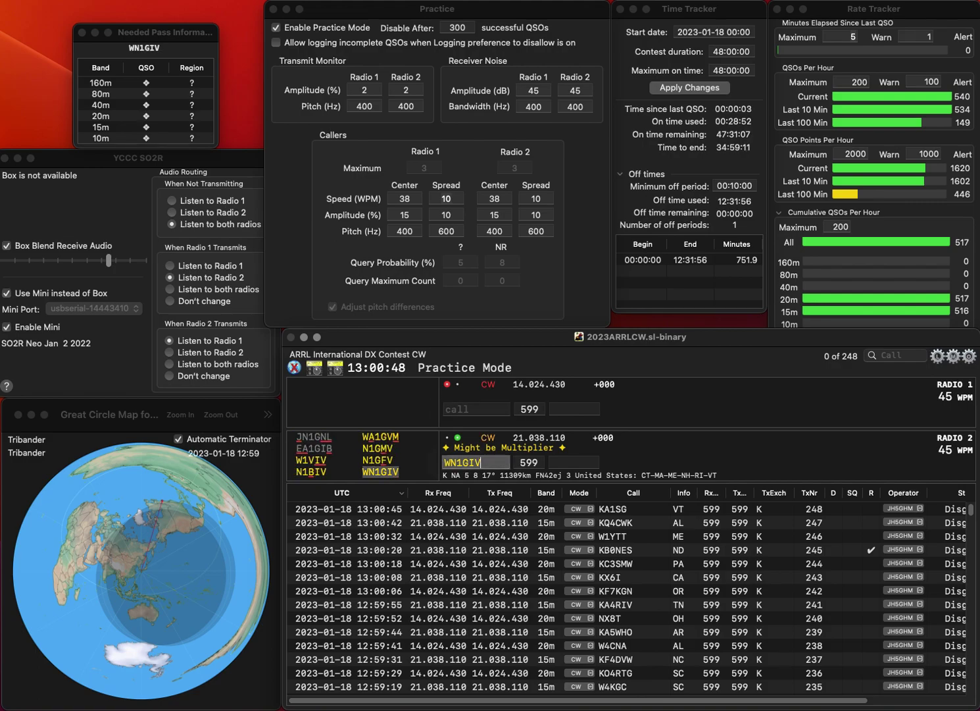
text(WD6ERS)
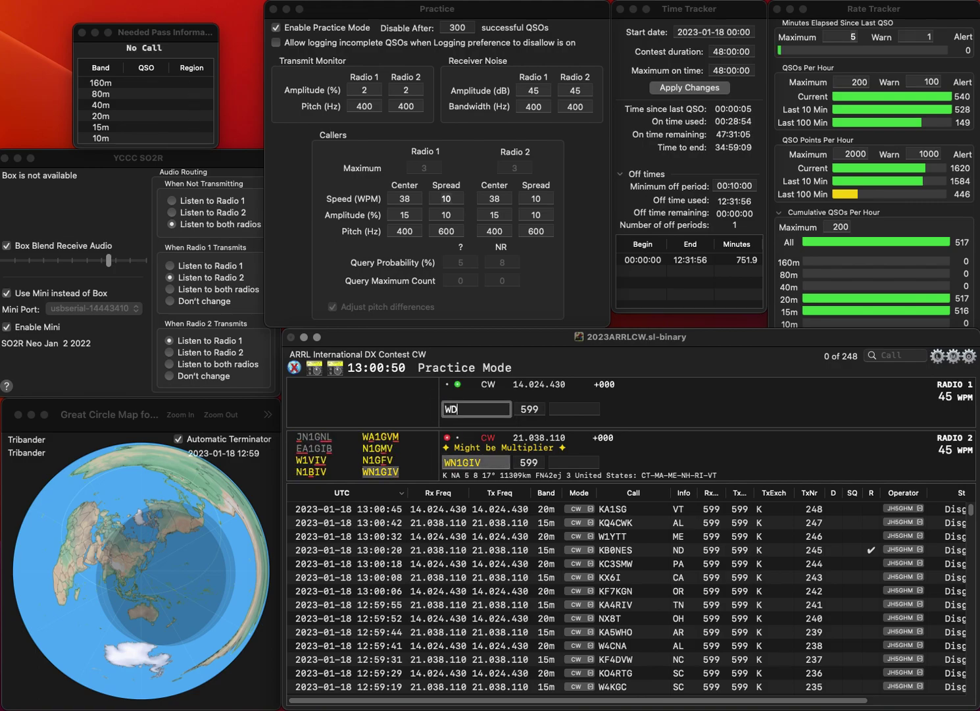
key(Return)
key(Tab)
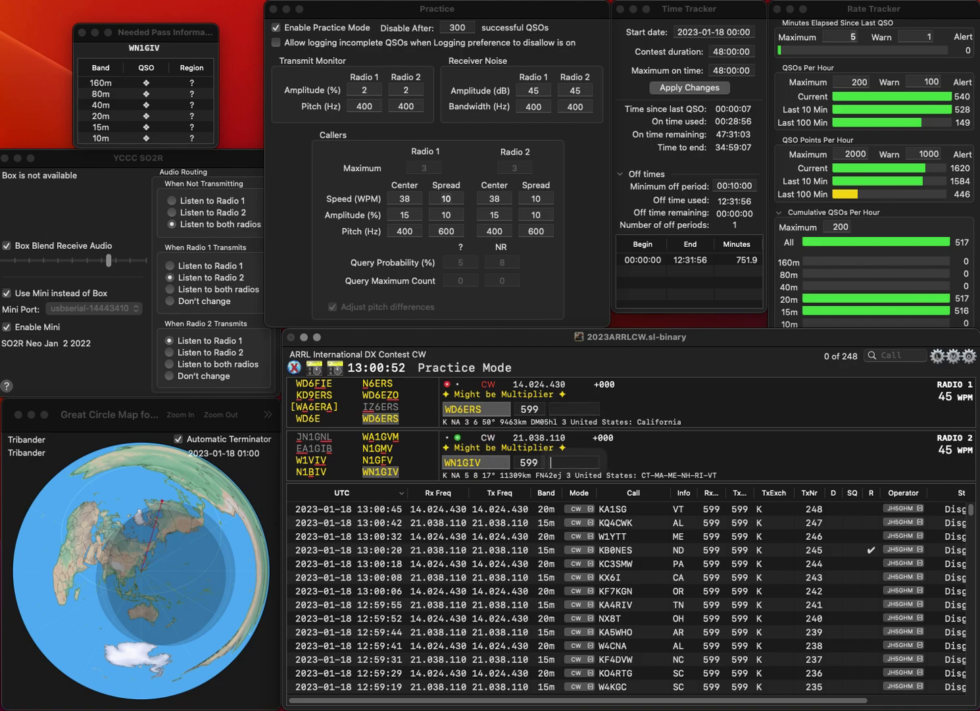
text(NH)
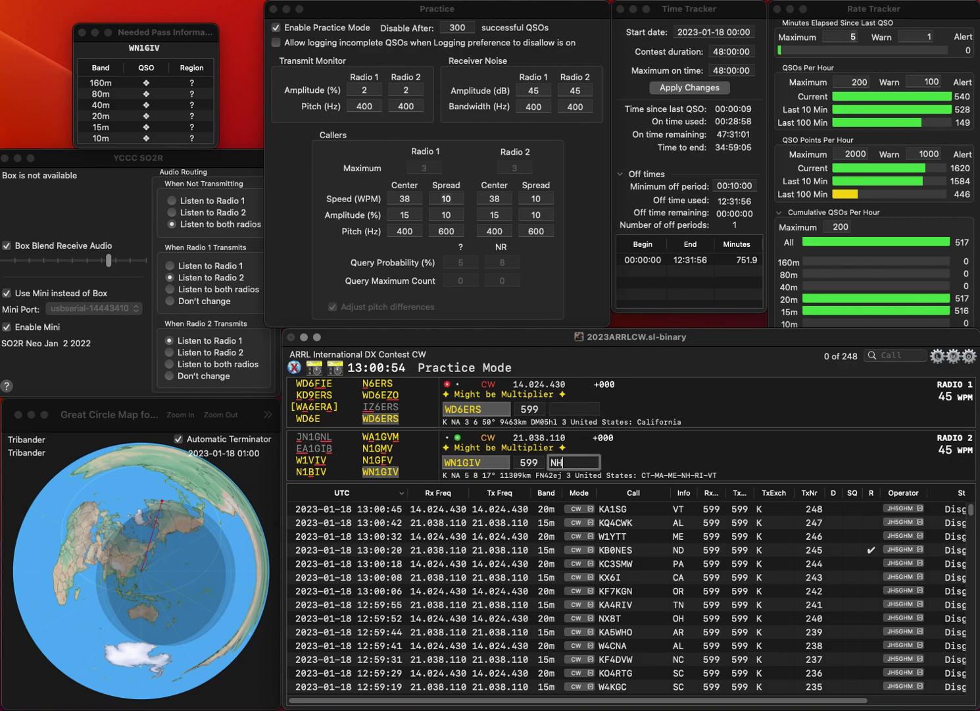
key(Return)
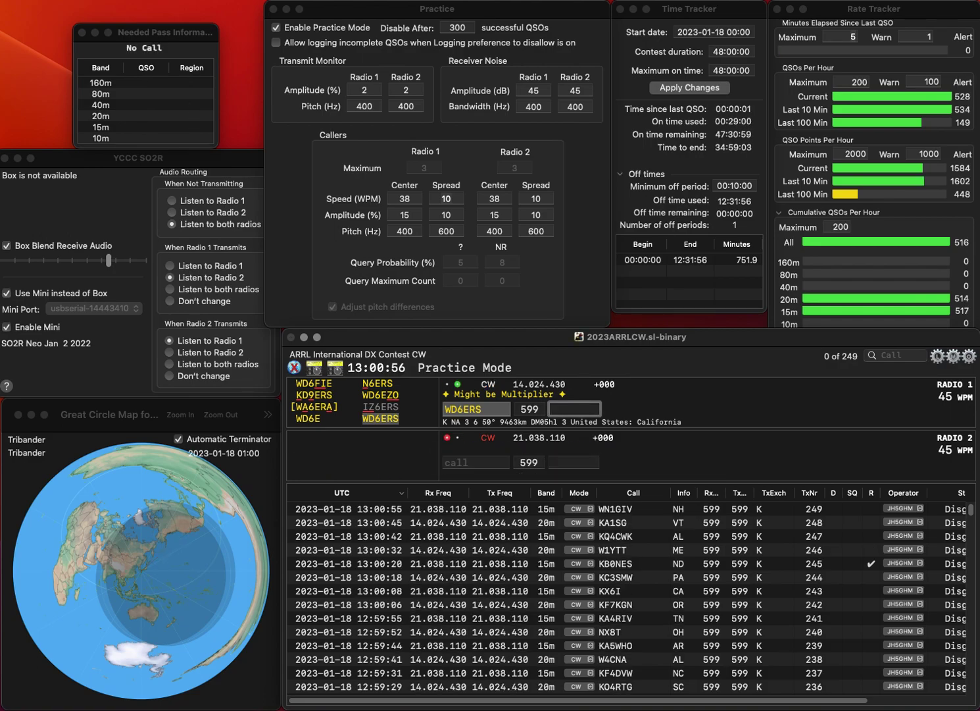
text(K)
key(BackSpace)
key(Return)
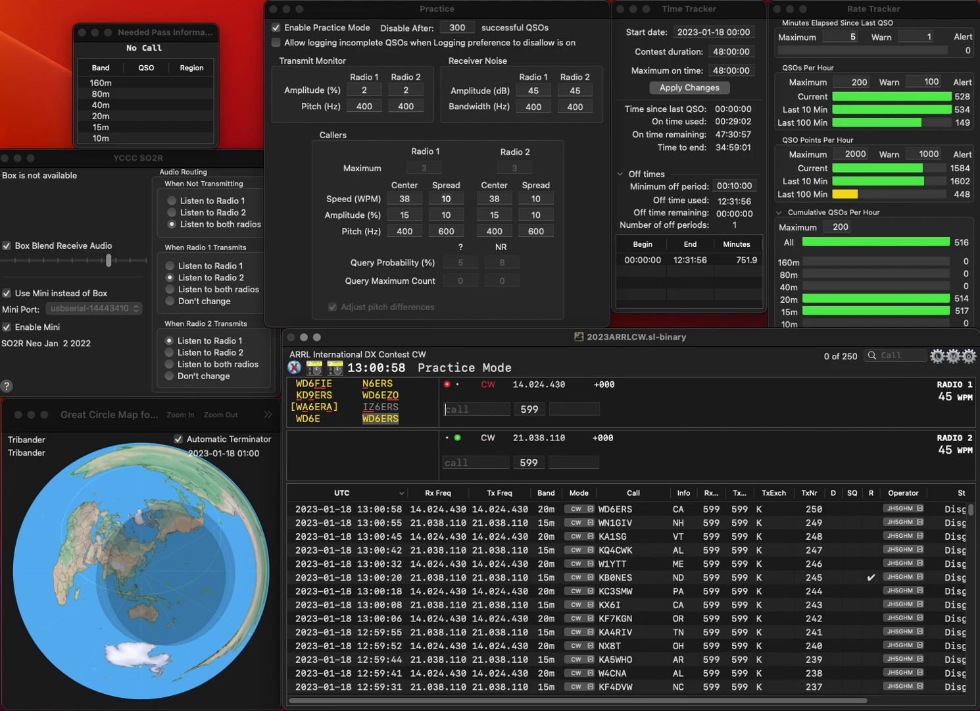
text(8RAC)
key(Up)
text(VE)
key(Return)
text(W3)
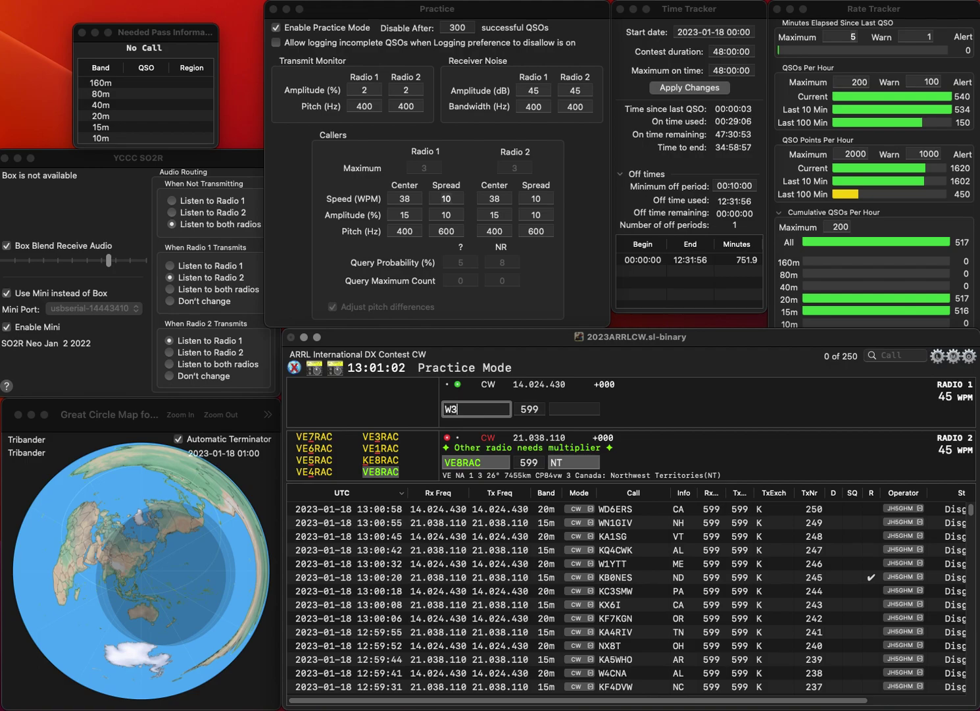
text(DQ)
key(Return)
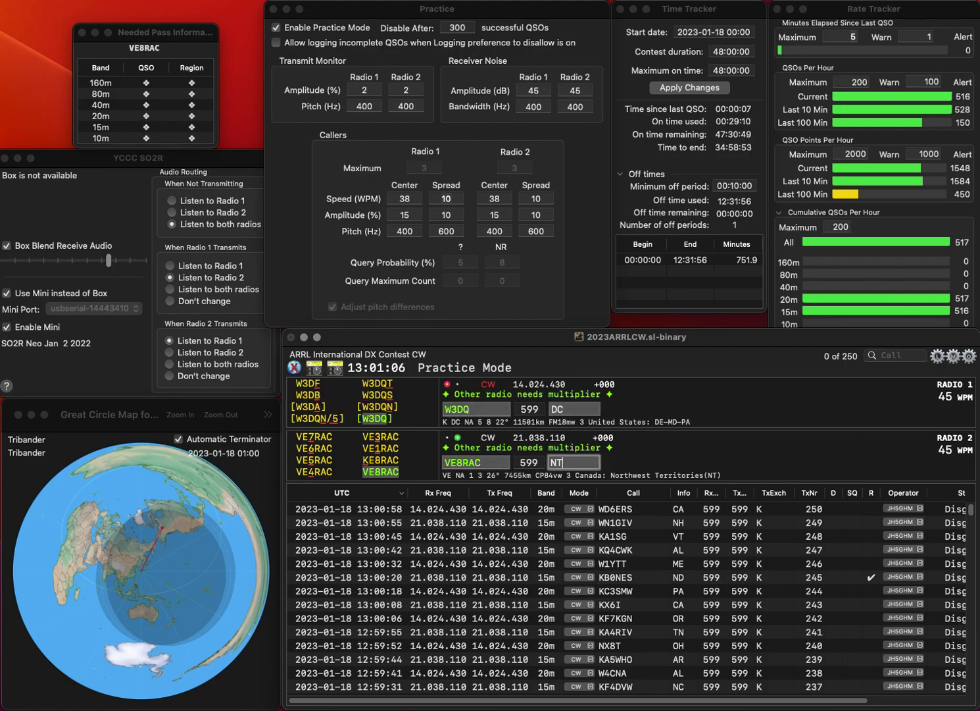
key(Return)
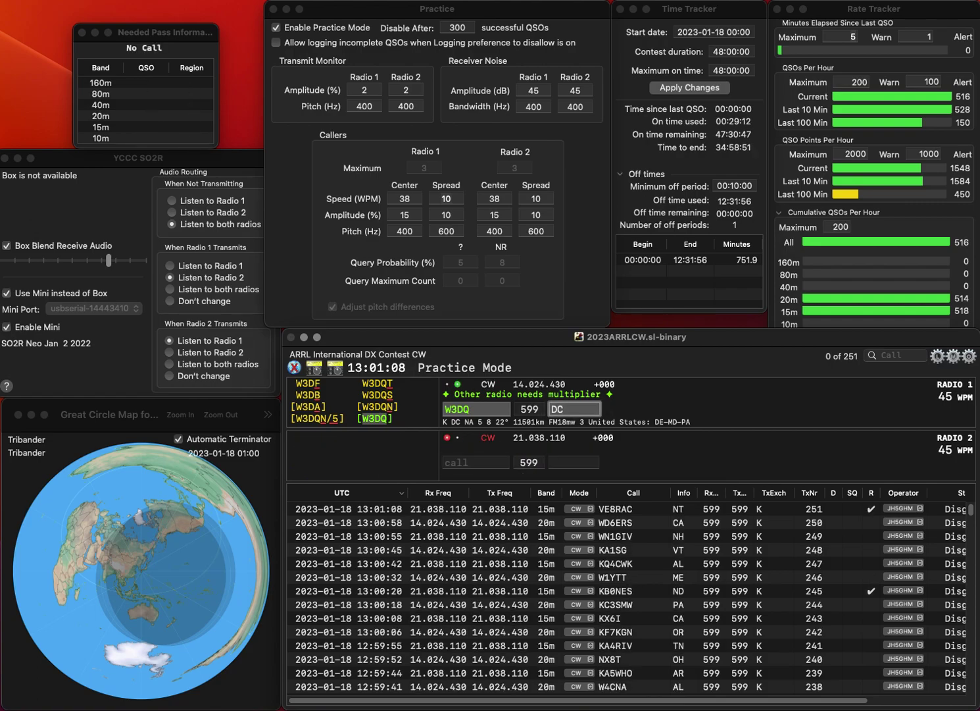
key(Return)
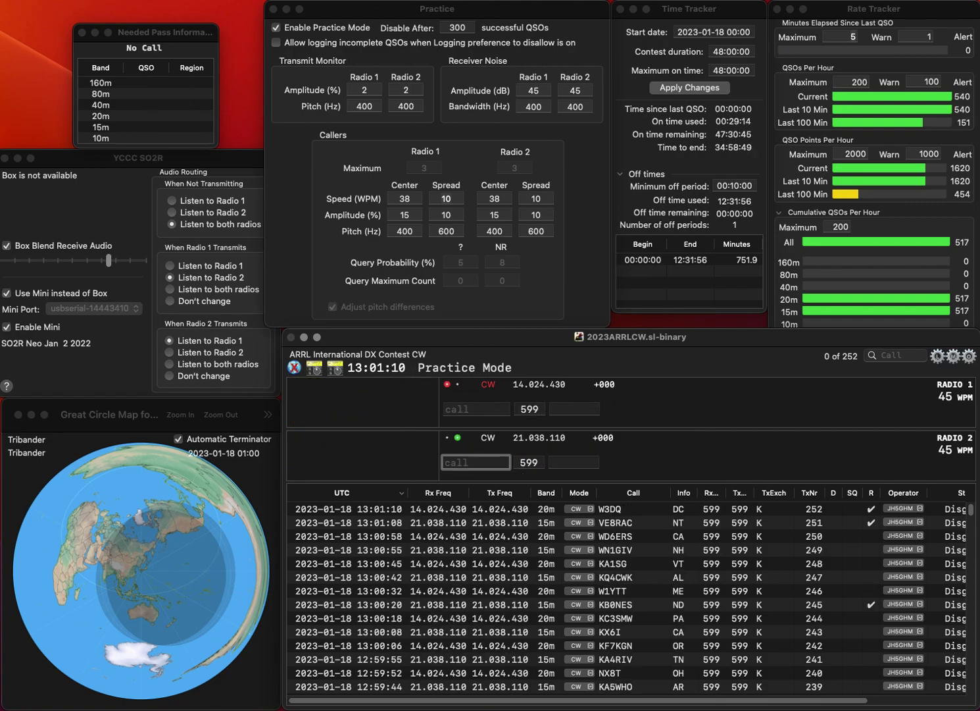
text(7EA)
key(Return)
text(K0RC)
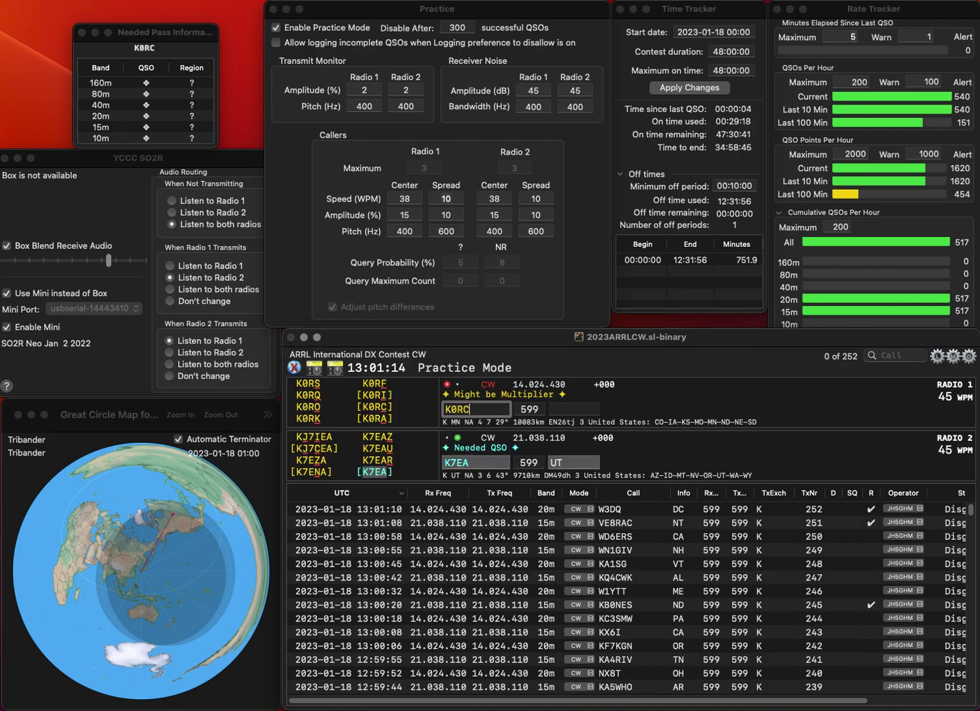
key(Return)
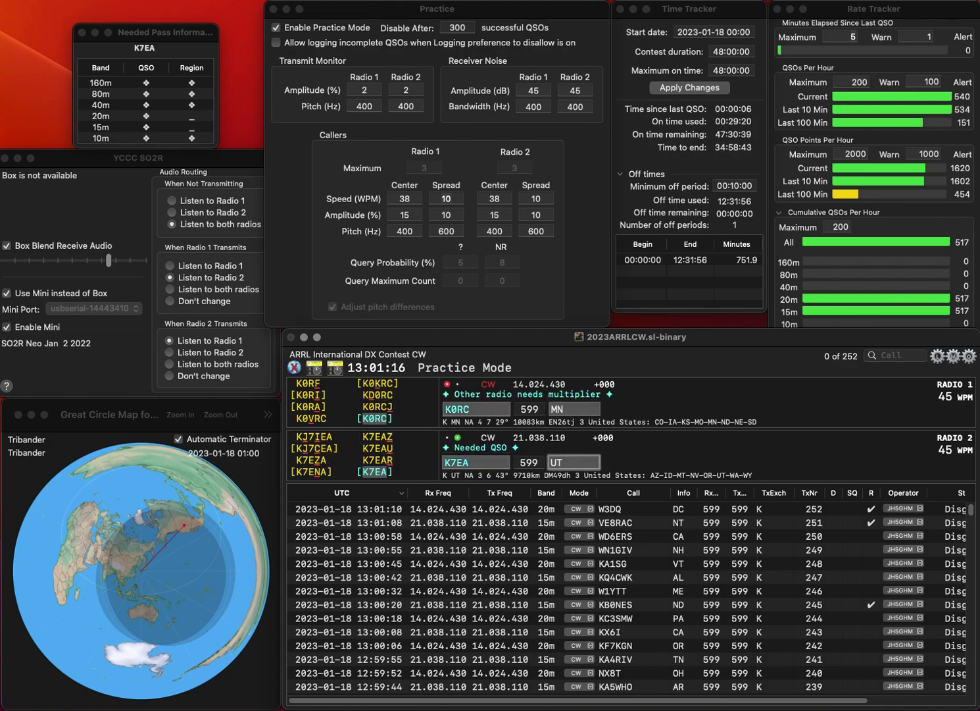
key(Return)
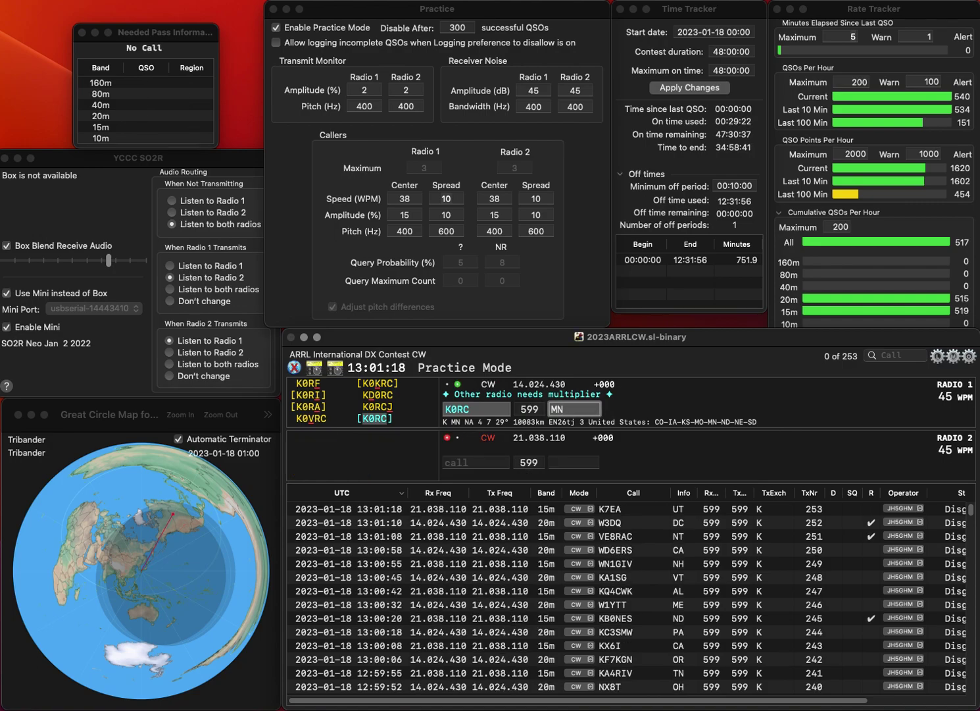
key(Return)
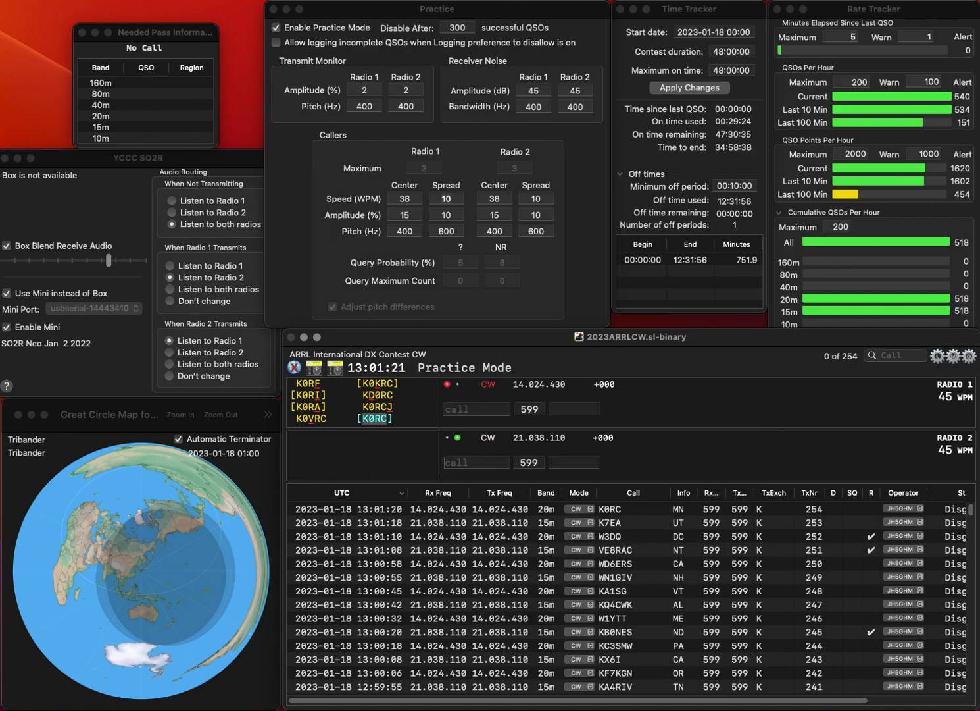
text(K8OM)
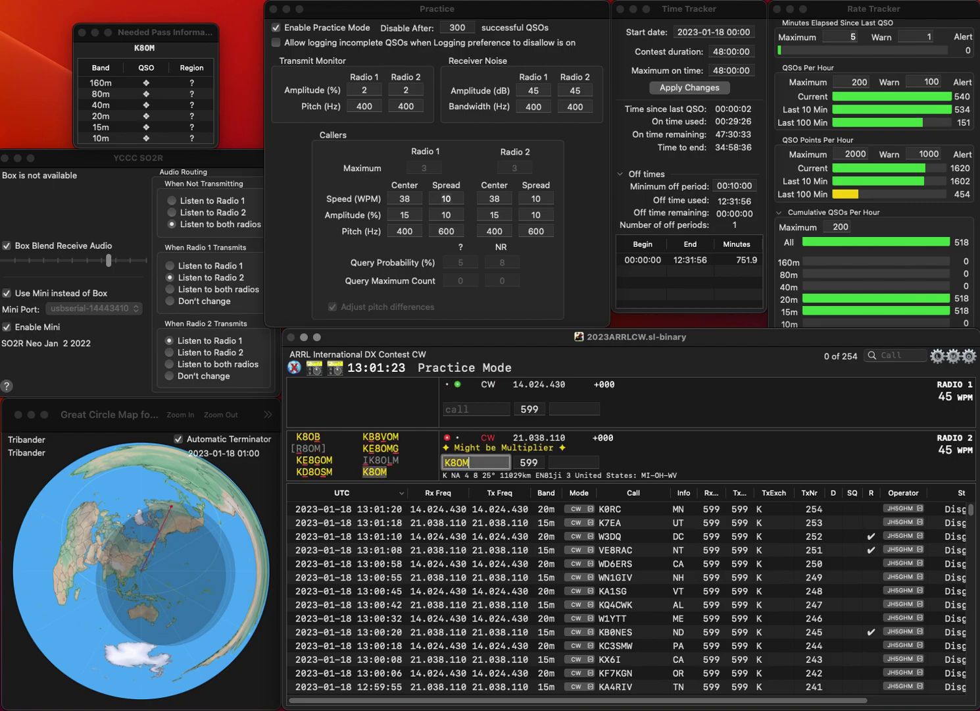
key(Return)
text(N5)
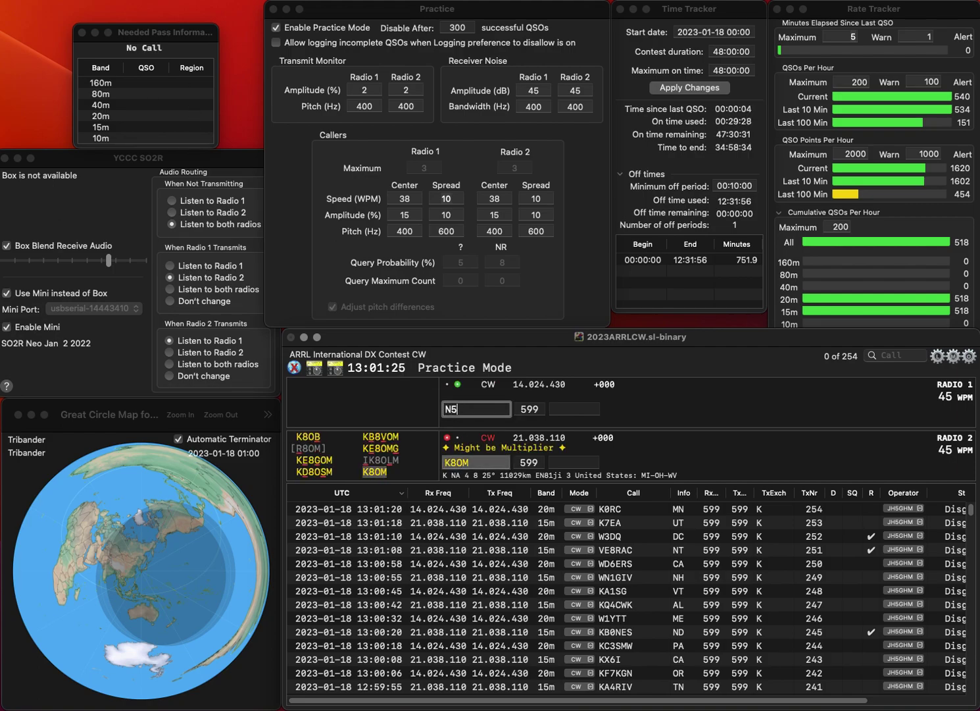
text(HY)
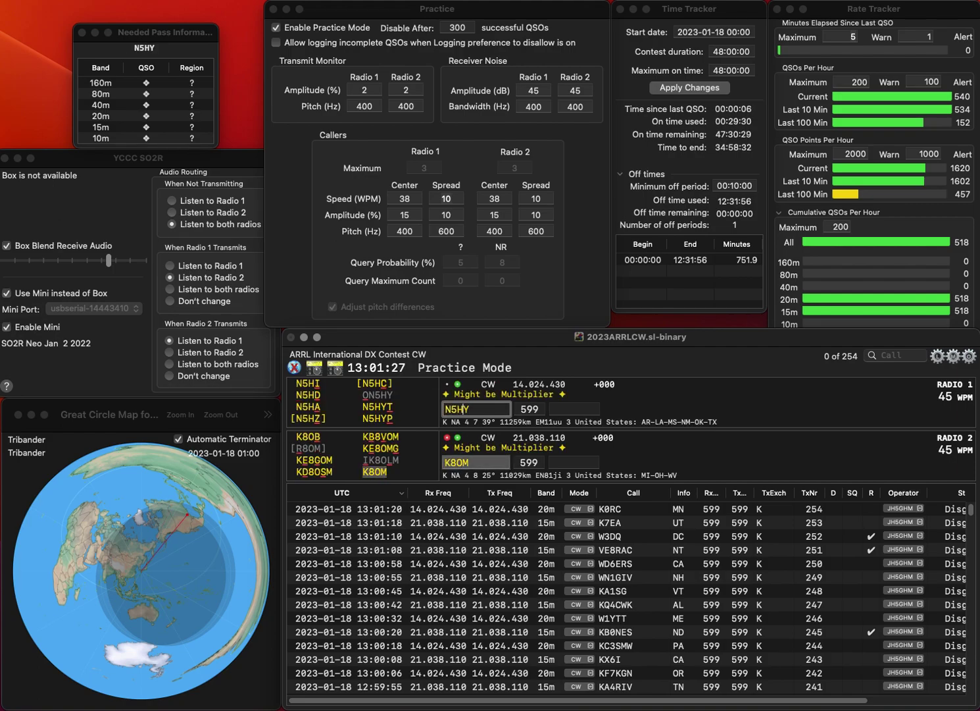
key(BackSpace)
key(Return)
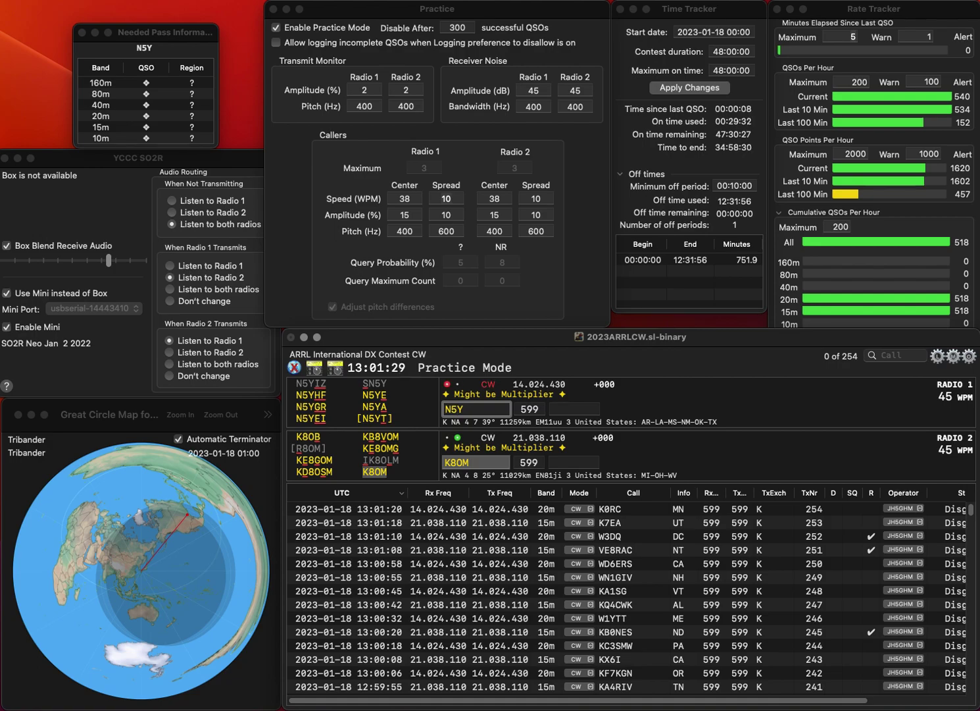
text(OH)
key(Return)
key(BackSpace)
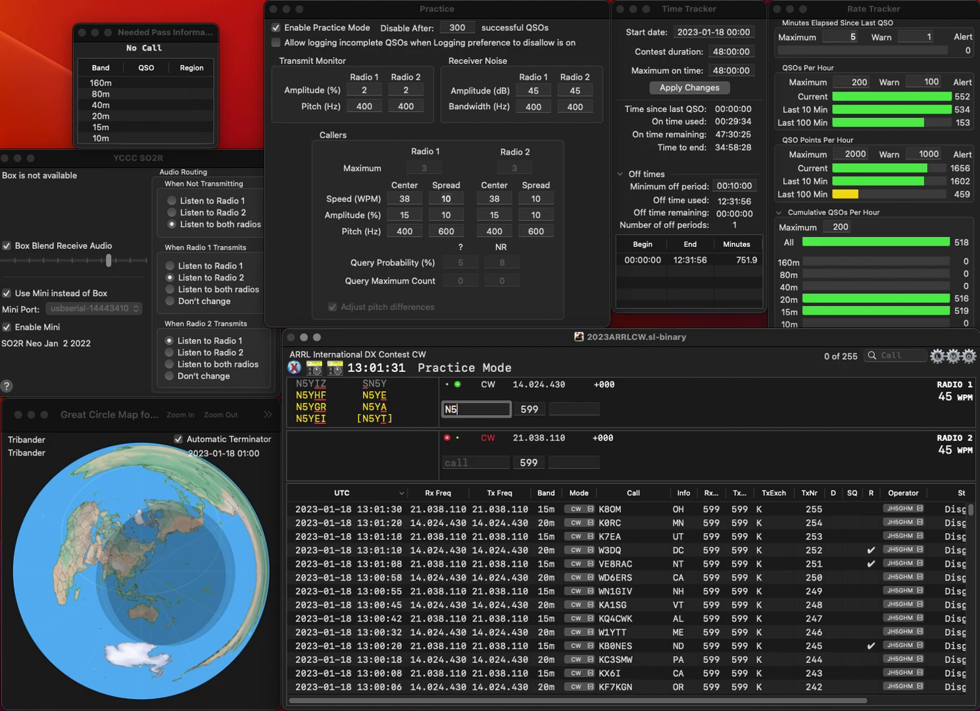
text(HYP)
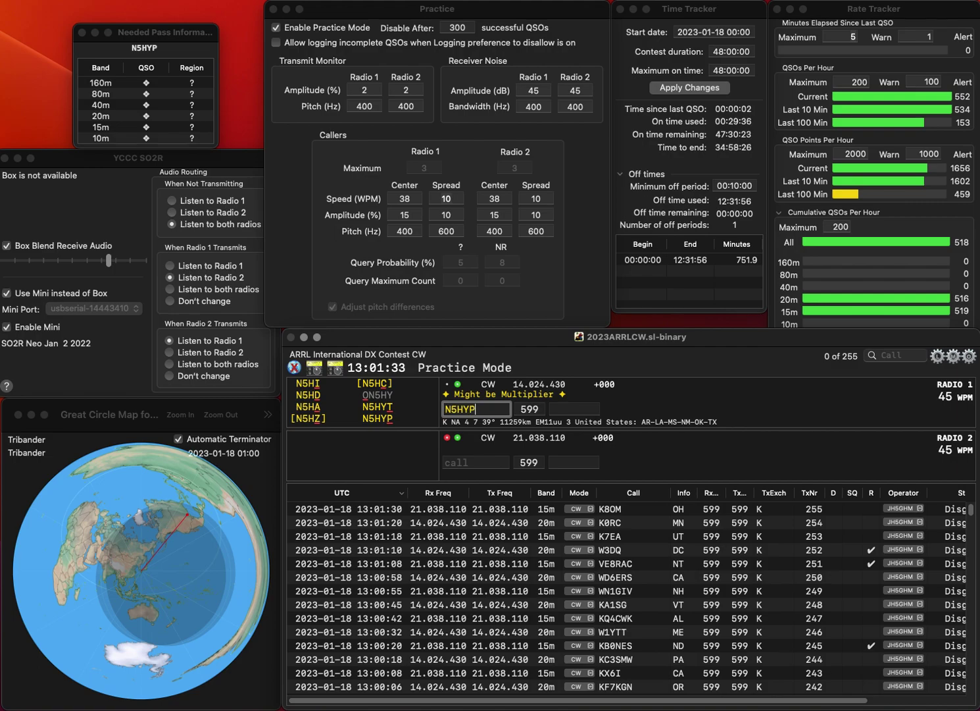
key(Return)
text(K3AFR)
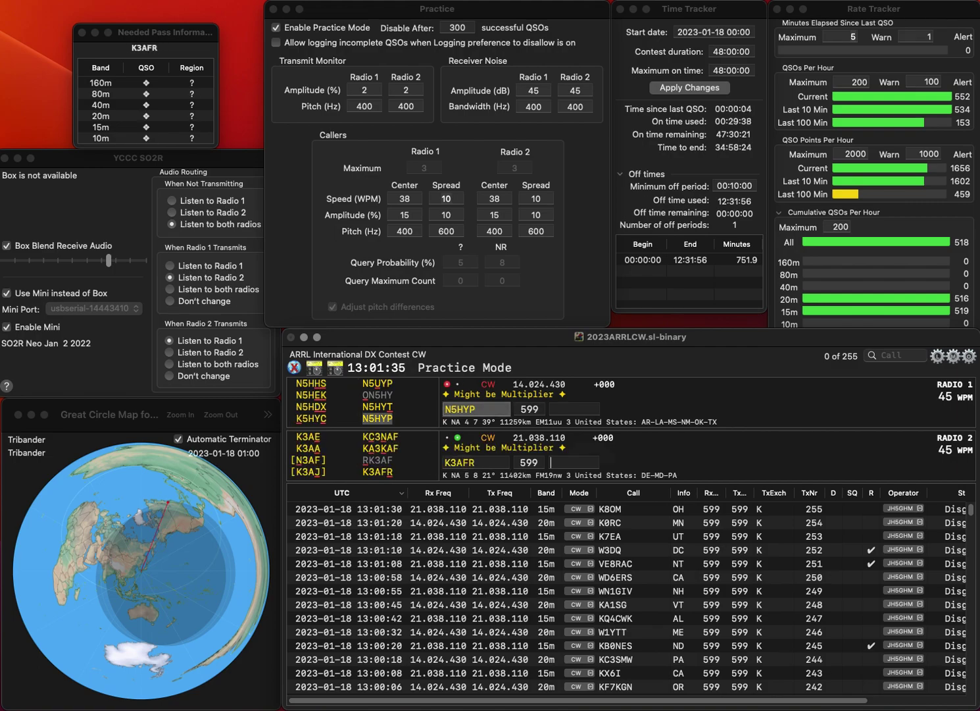
key(Return)
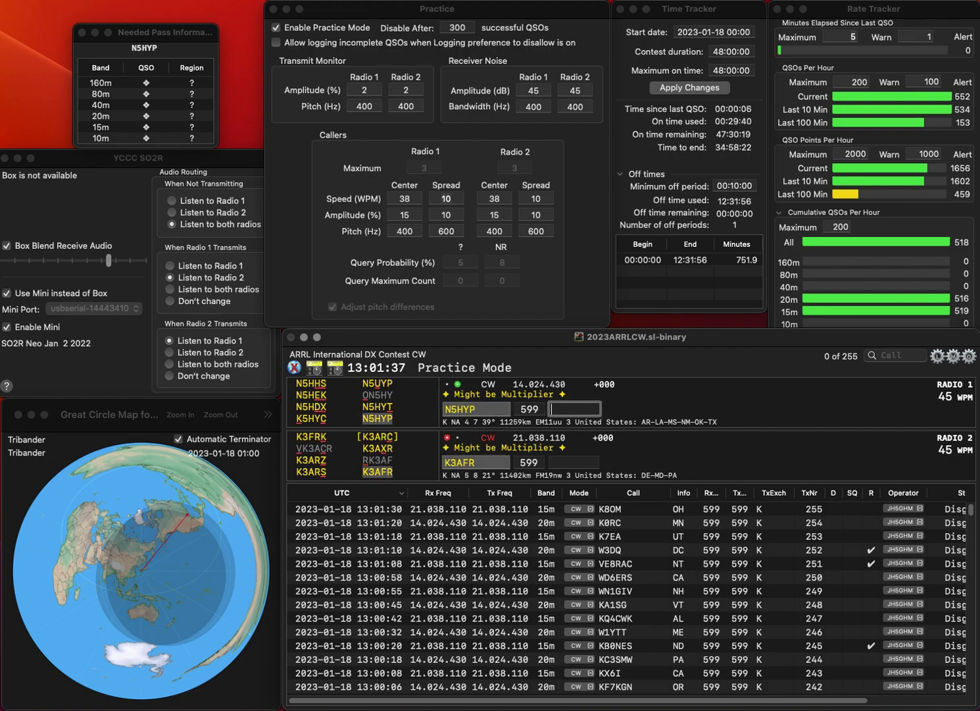
text(AF)
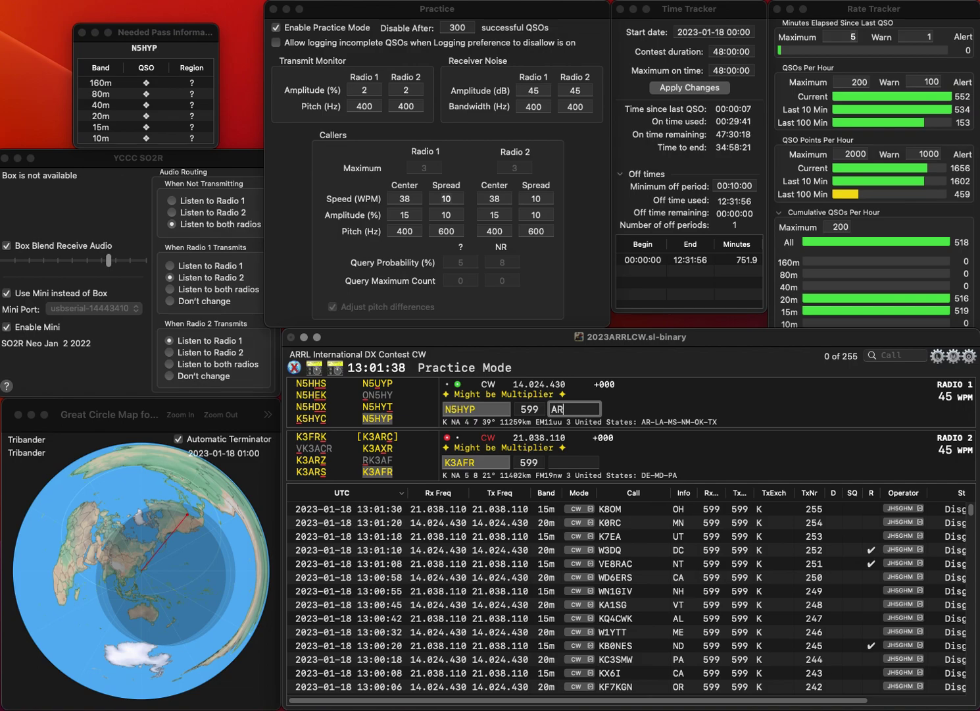
text(R)
key(Return)
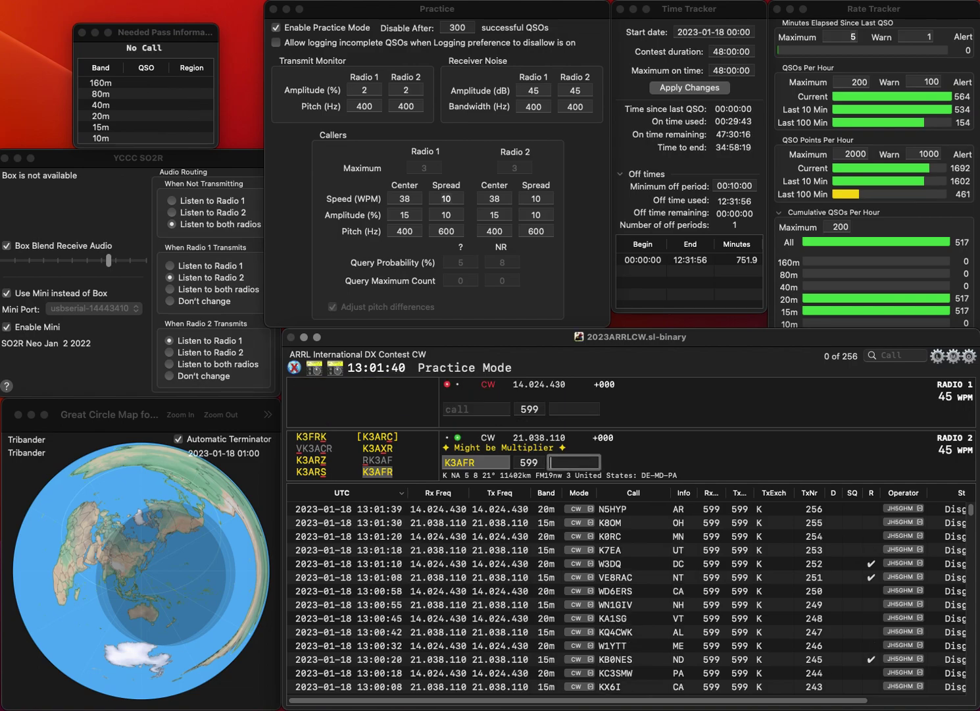
text(DE)
key(Return)
text(K)
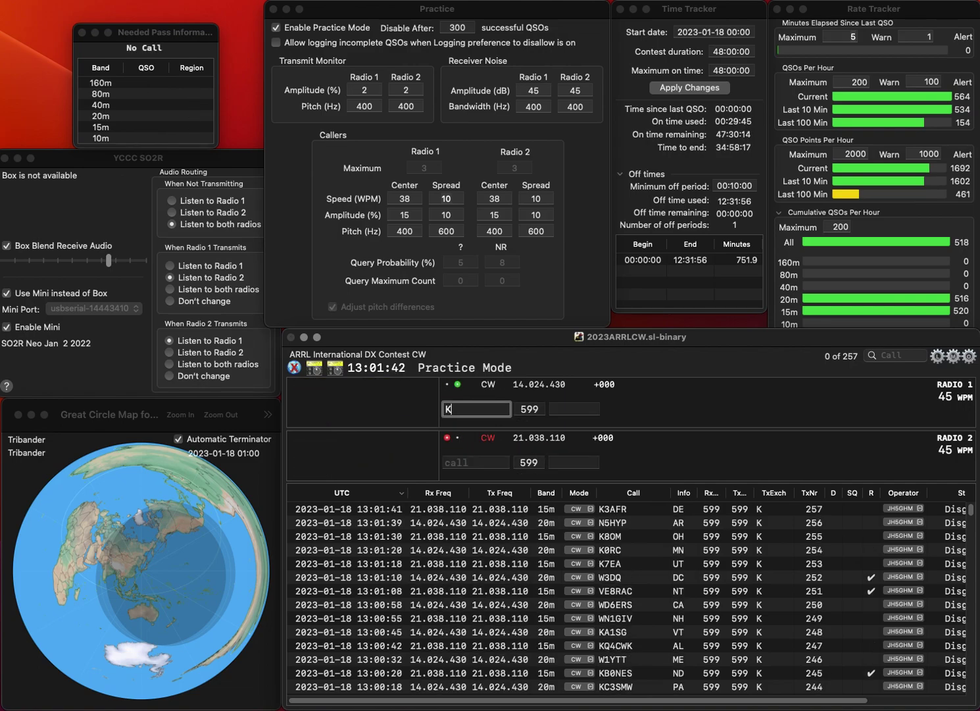
text(9ERS)
key(Delete)
text(KD)
key(Return)
text(N)
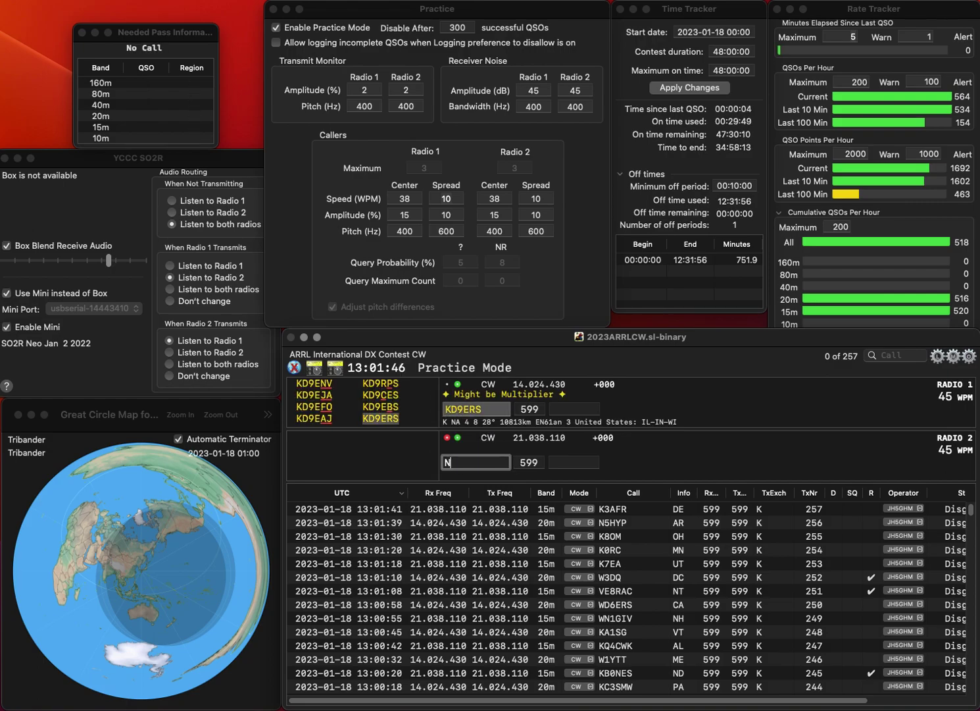
text(0S)
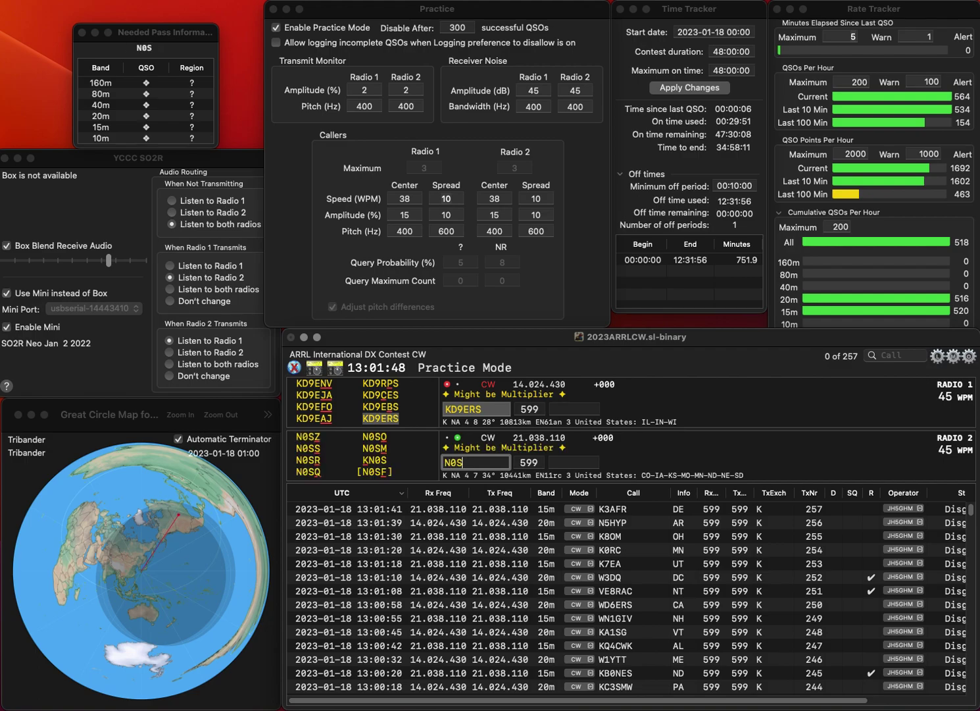
text(R)
key(Return)
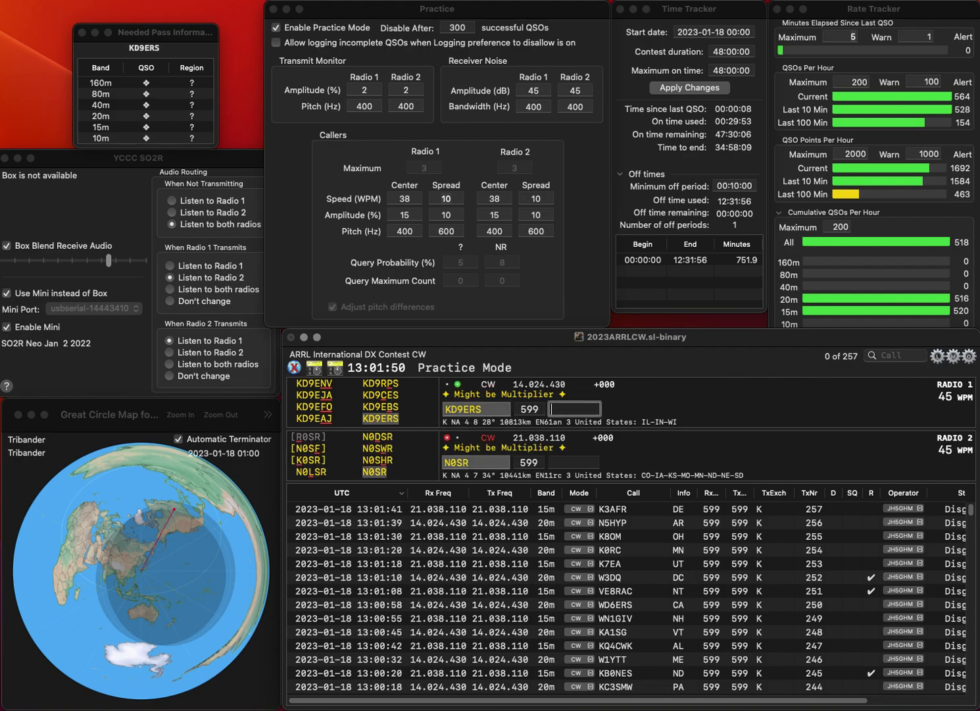
text(WI)
key(Down)
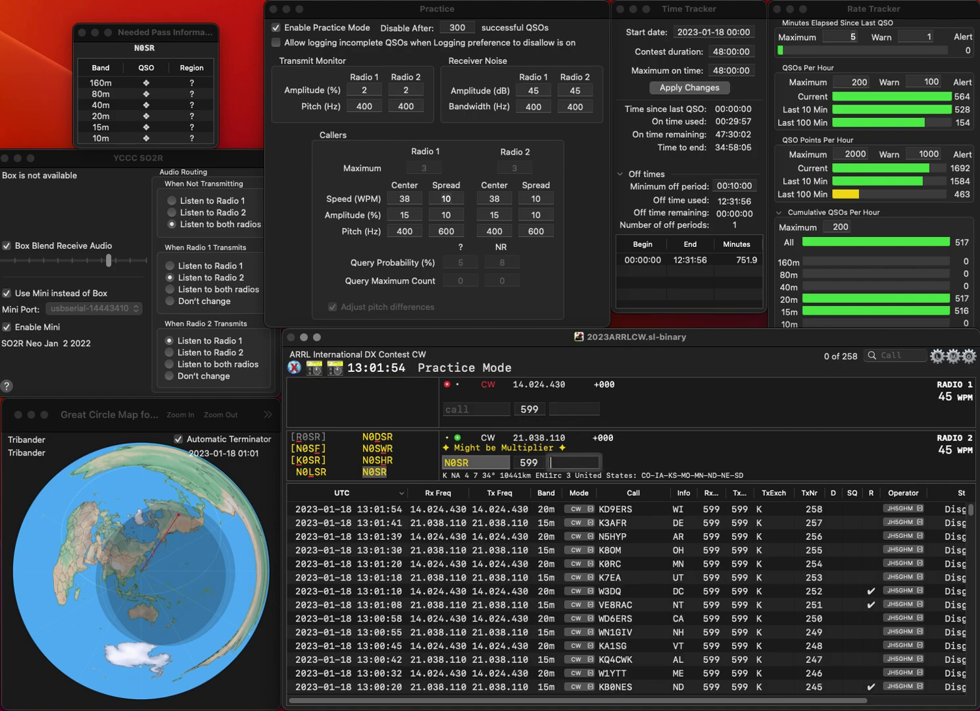
key(space)
text(H)
key(Return)
key(Up)
Step: Send W8WRC, then log N0HR with CO and W8WRC with MI
text(W8)
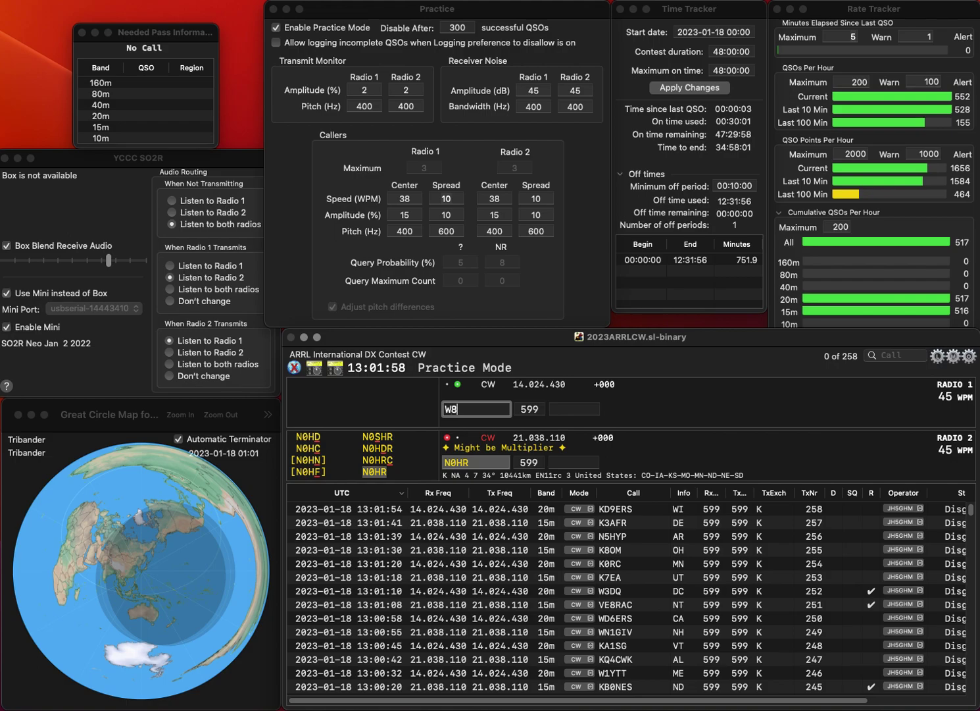
text(WRC)
key(Return)
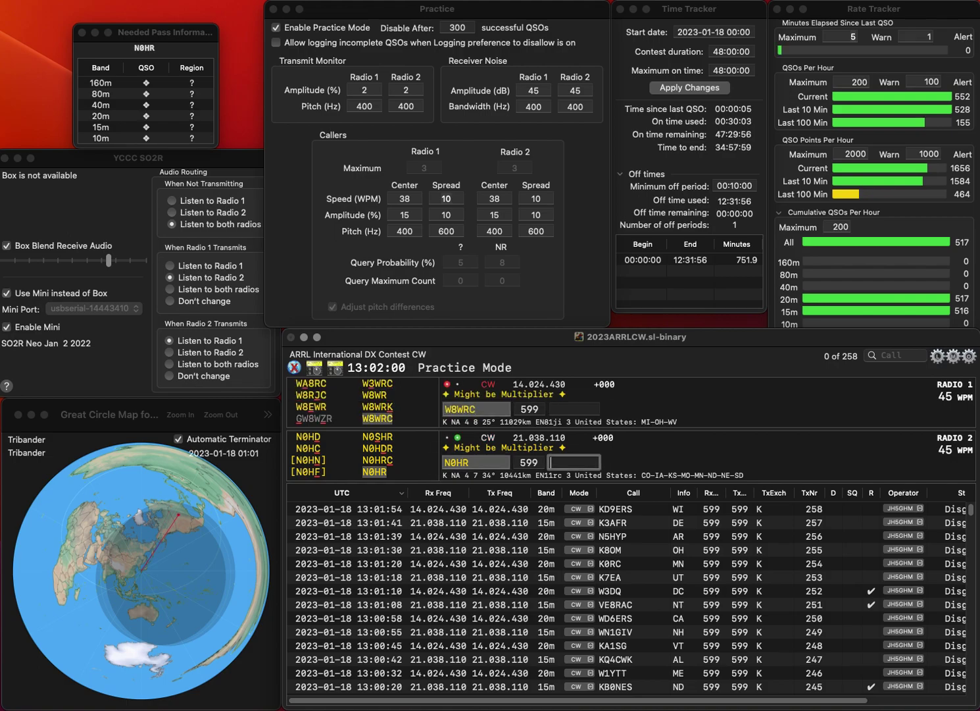
text(K)
text(O)
key(Return)
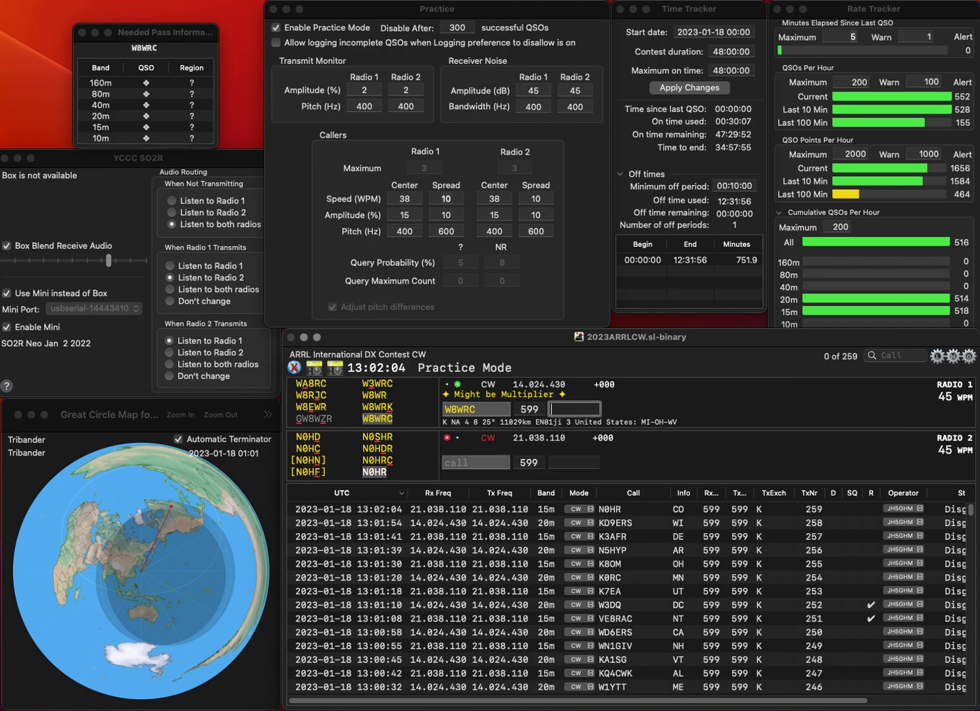
text(MI)
key(Return)
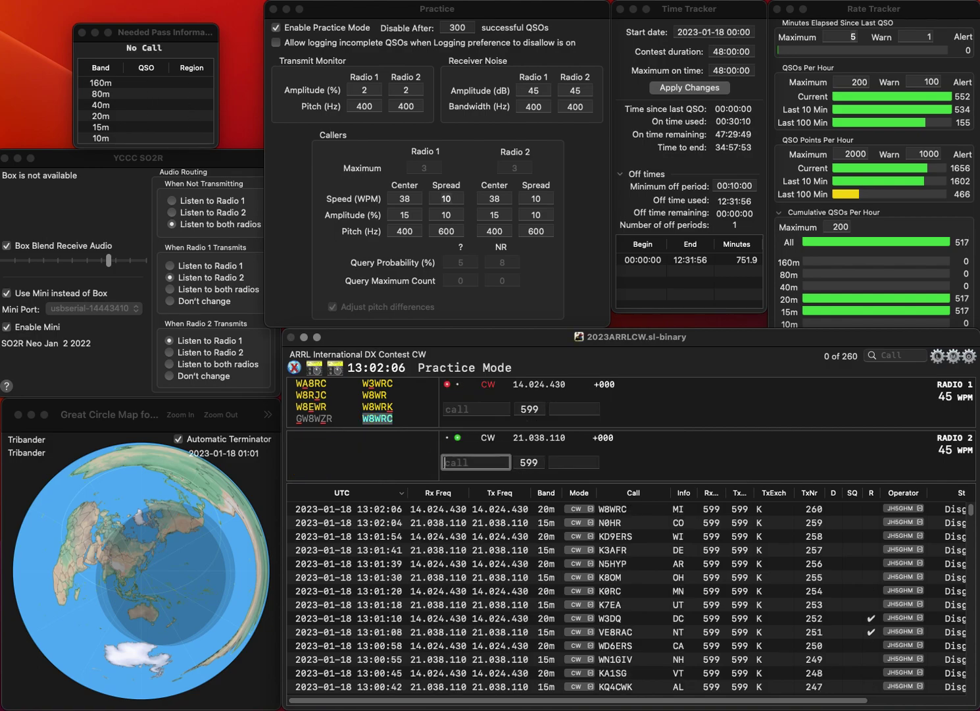
Step: Log W8VI with exchange OH and KB9ME with exchange IL
text(W8V)
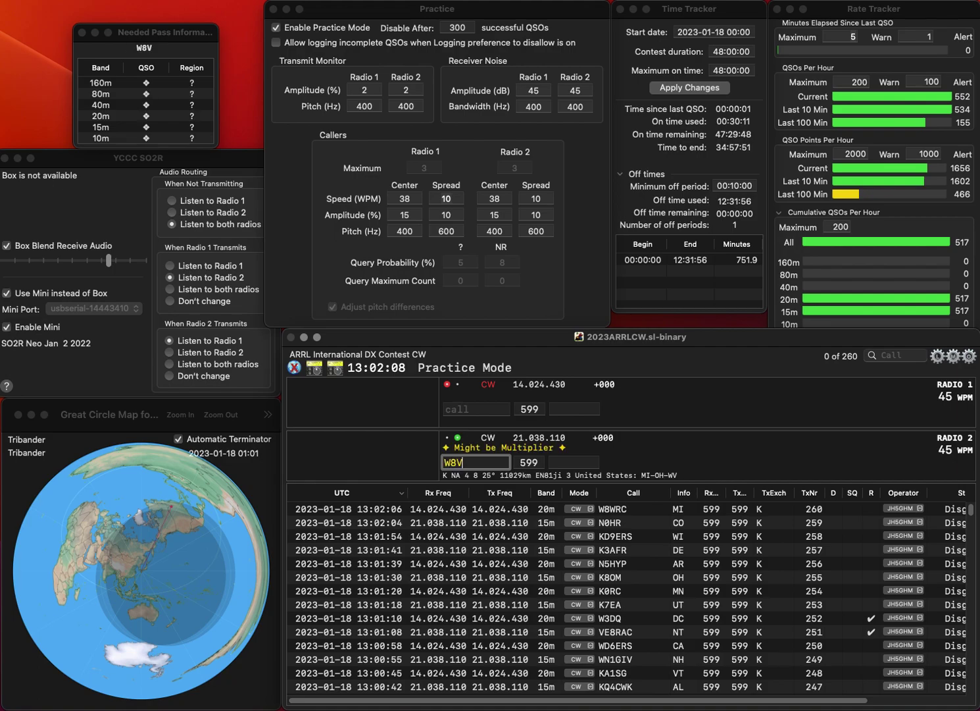
text(IKB9ME)
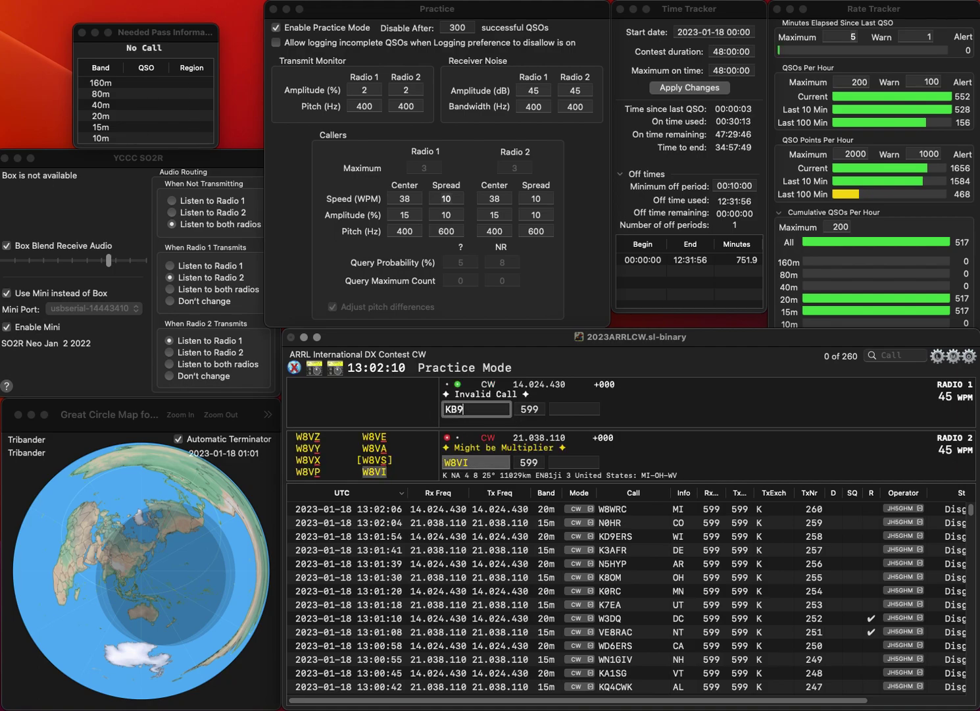
key(Return)
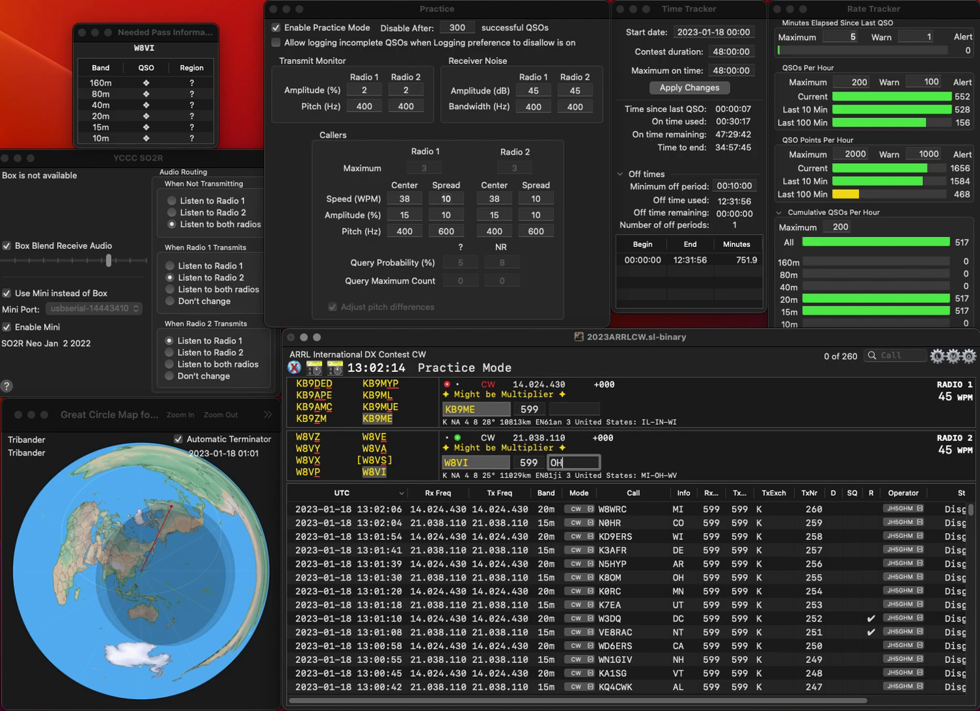
text(OH)
key(Return)
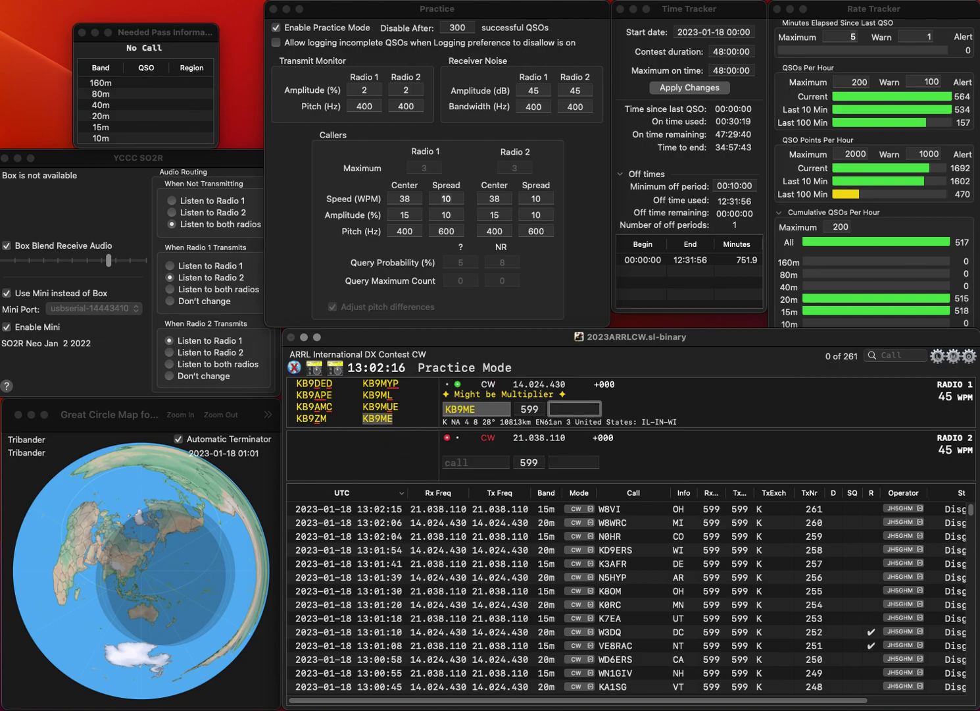
text(IL)
key(Return)
text(NE9SA)
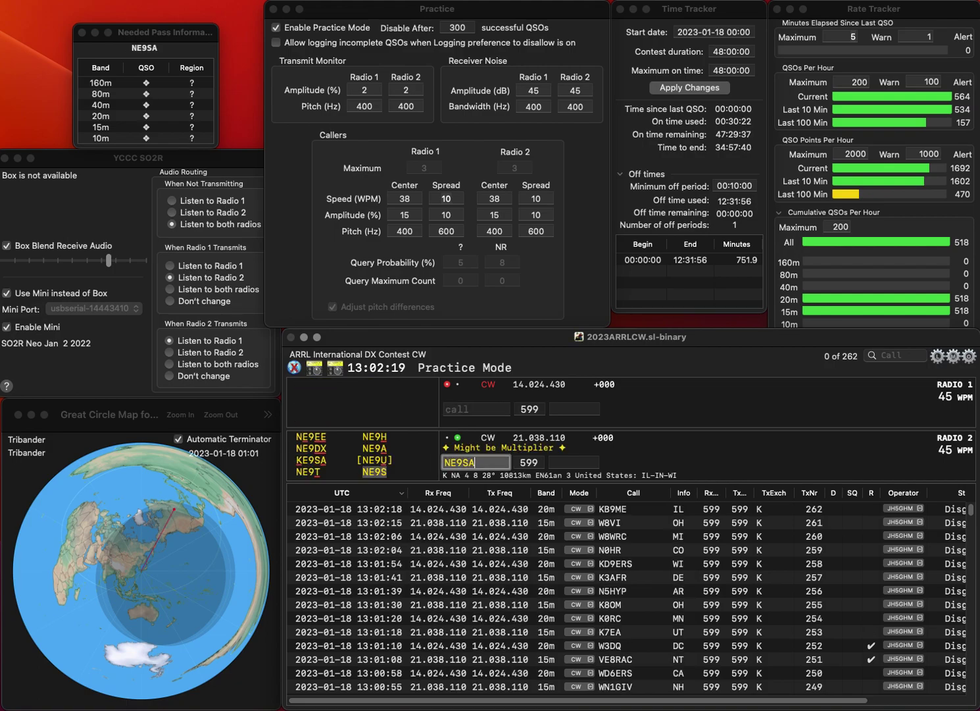
key(Return)
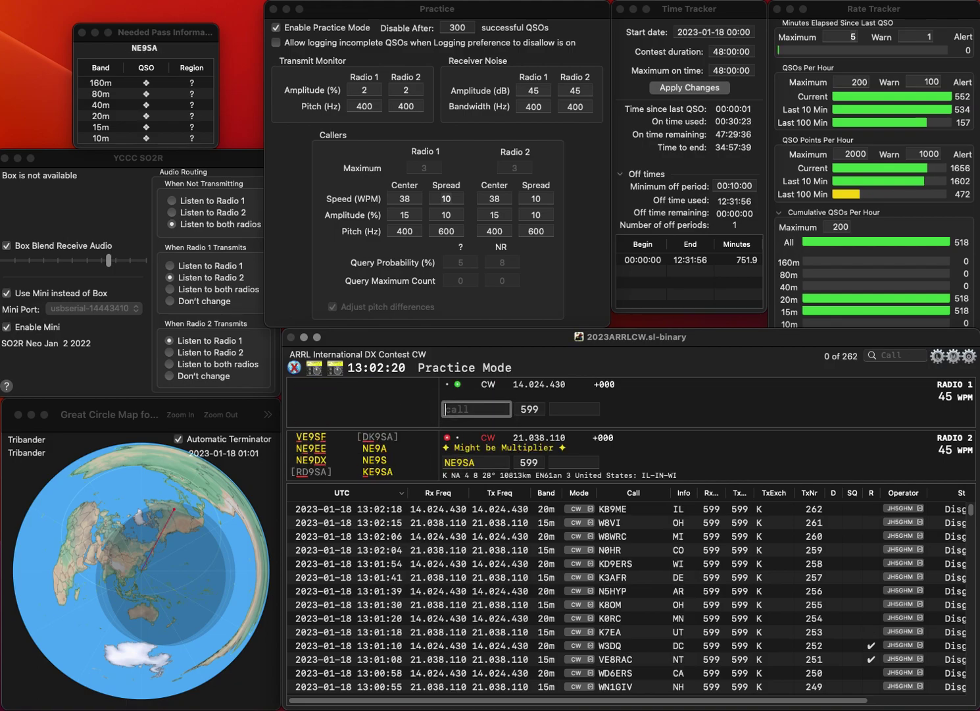
text(AC4BH)
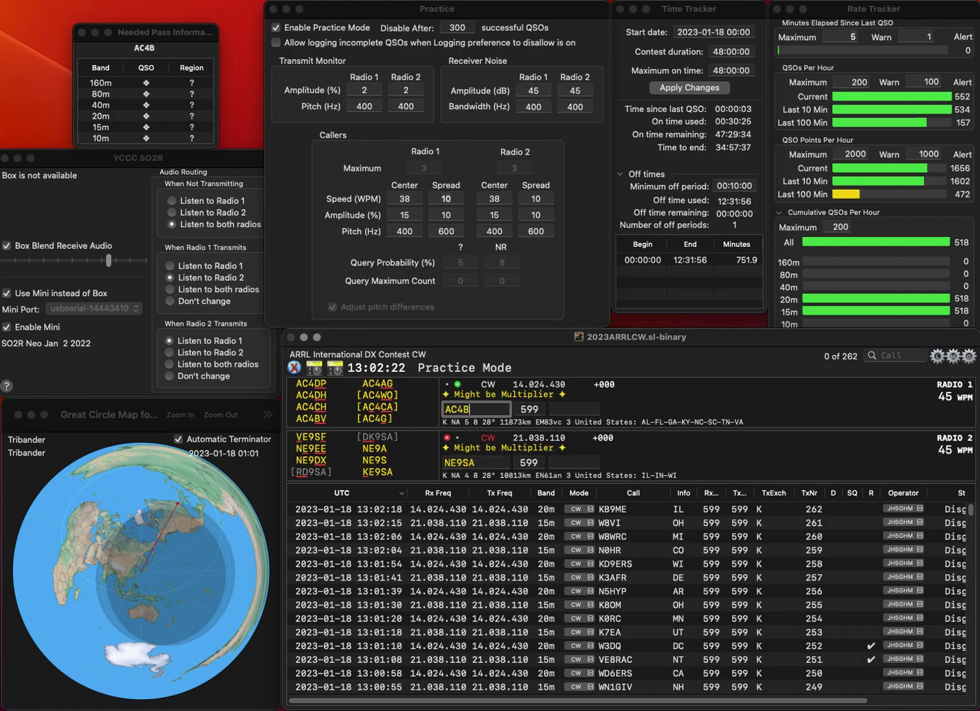
key(Return)
key(Left)
key(Left)
key(Left)
key(BackSpace)
text(K)
key(BackSpace)
key(BackSpace)
text(KE)
key(Return)
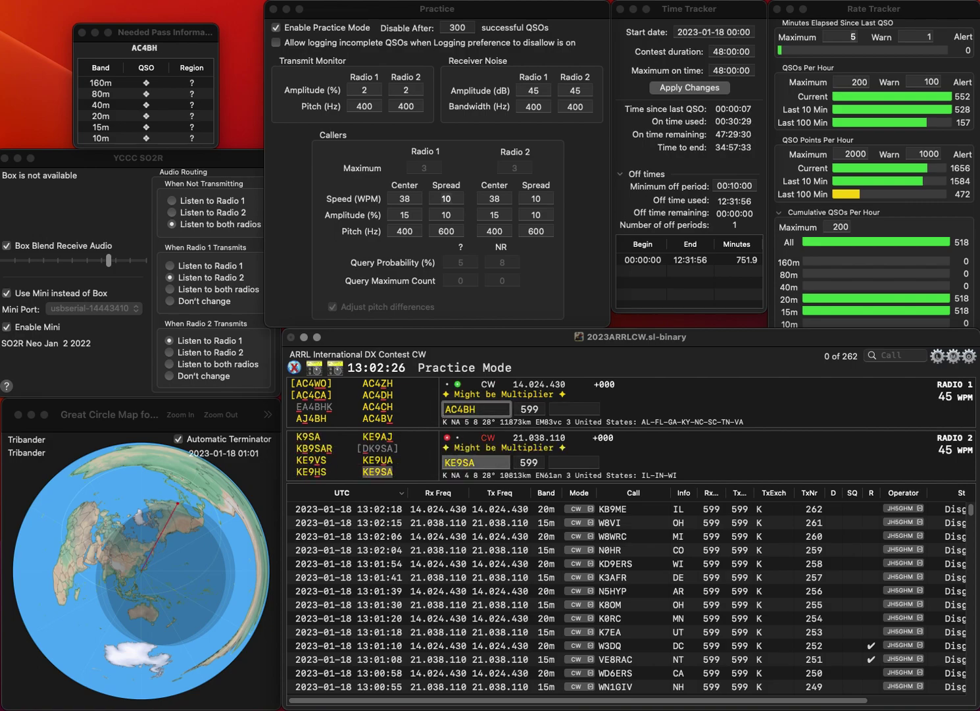
key(BackSpace)
text(D)
key(Return)
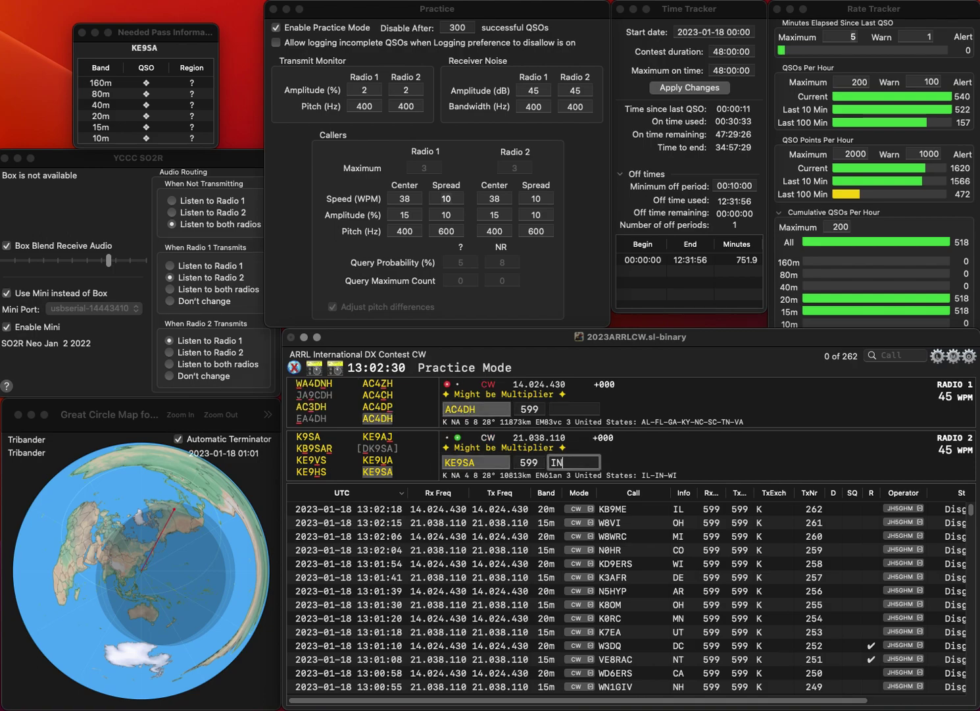
key(Return)
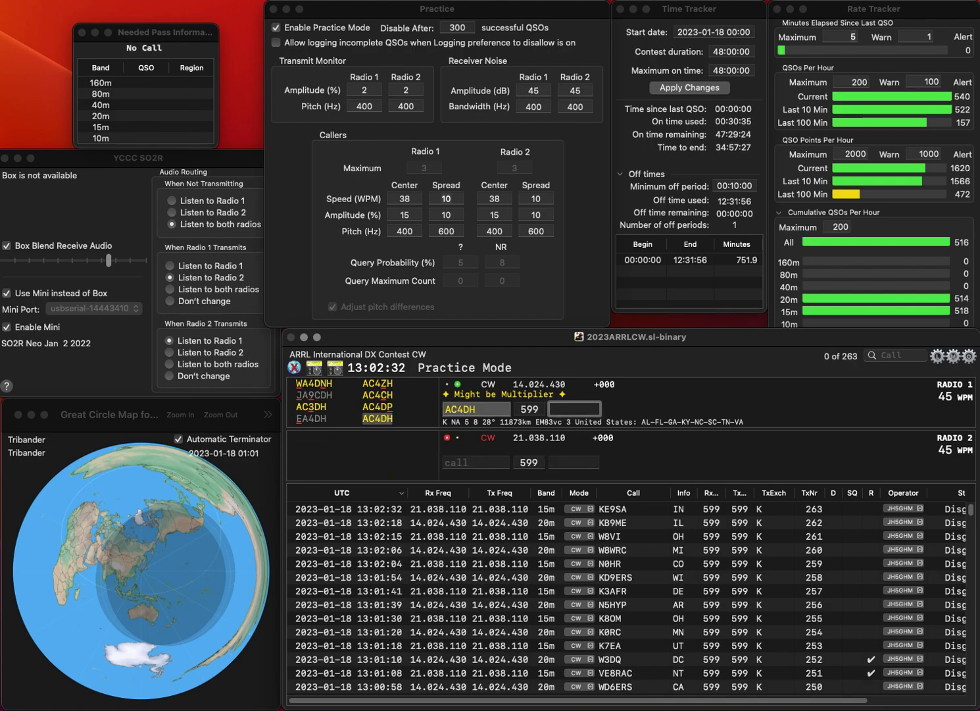
text(SC)
key(Return)
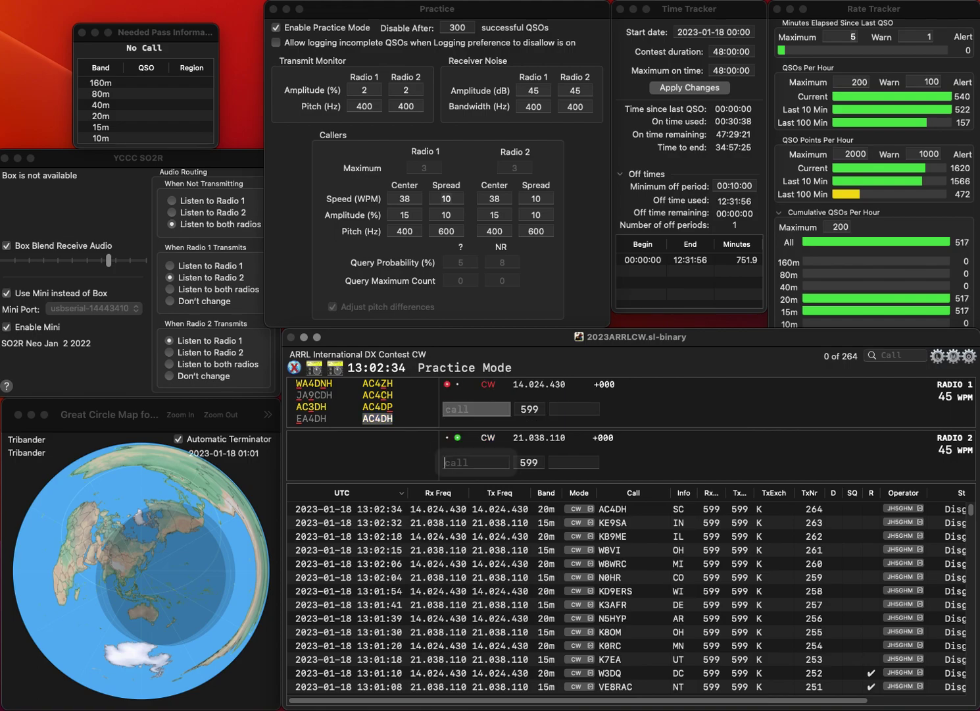
text(ND7C)
key(Return)
text(K2)
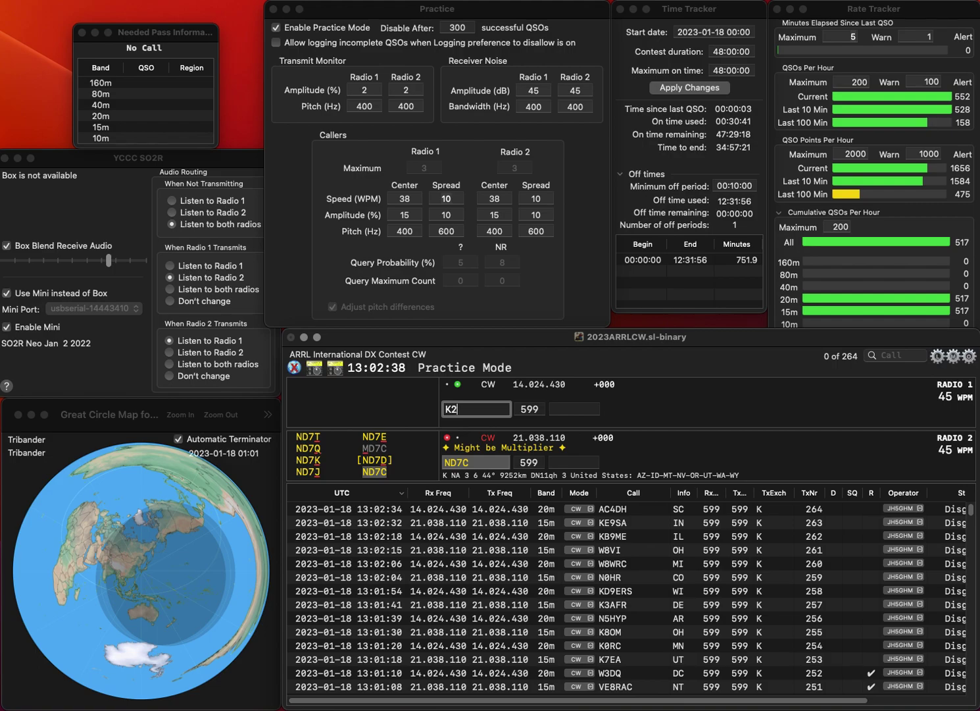
text(ZD)
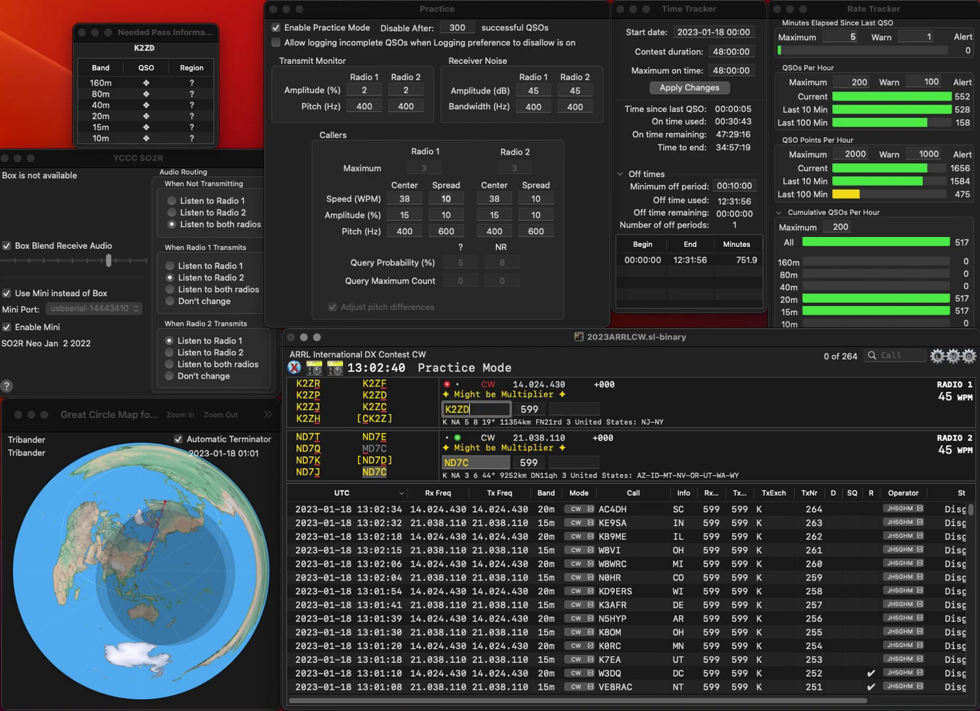
key(Return)
text(WY)
key(Return)
text(NJ)
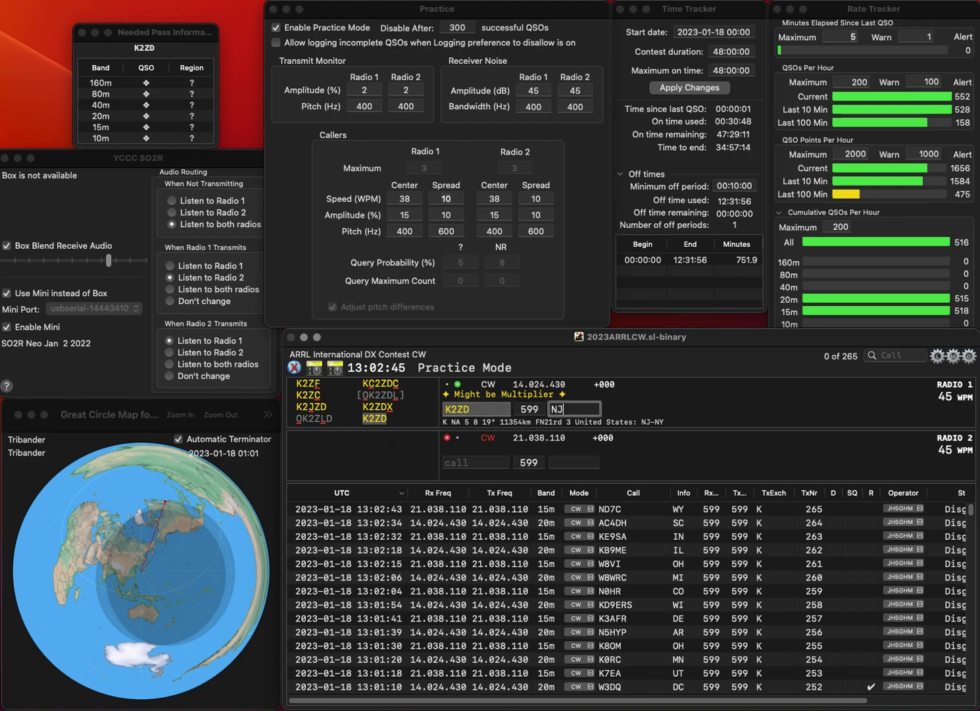
key(Return)
text(K)
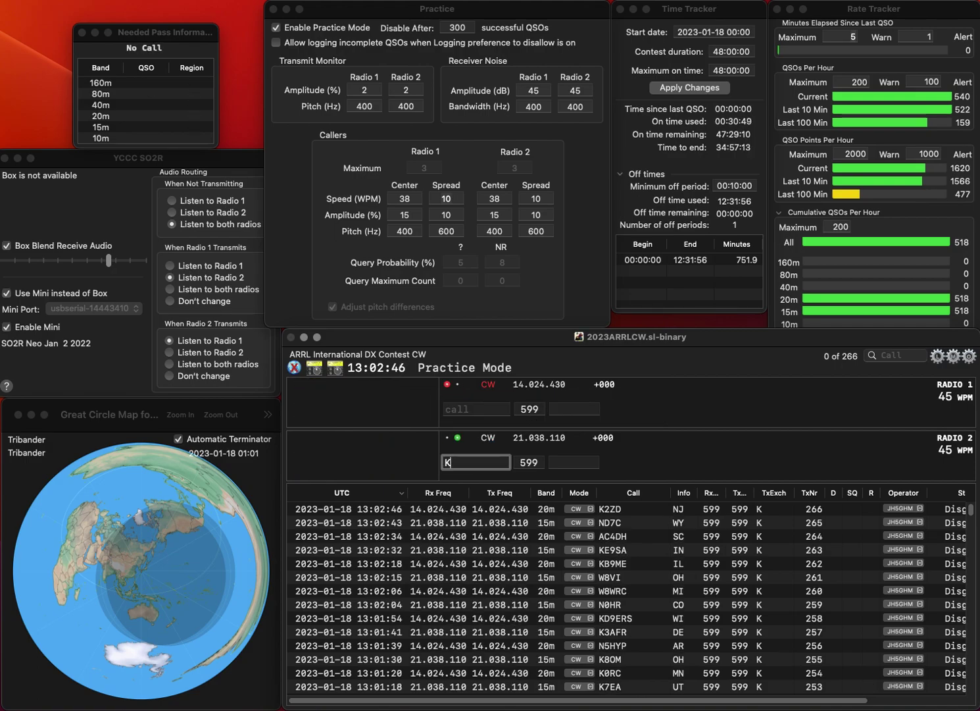
text(W3U)
key(Return)
text(K7DIP)
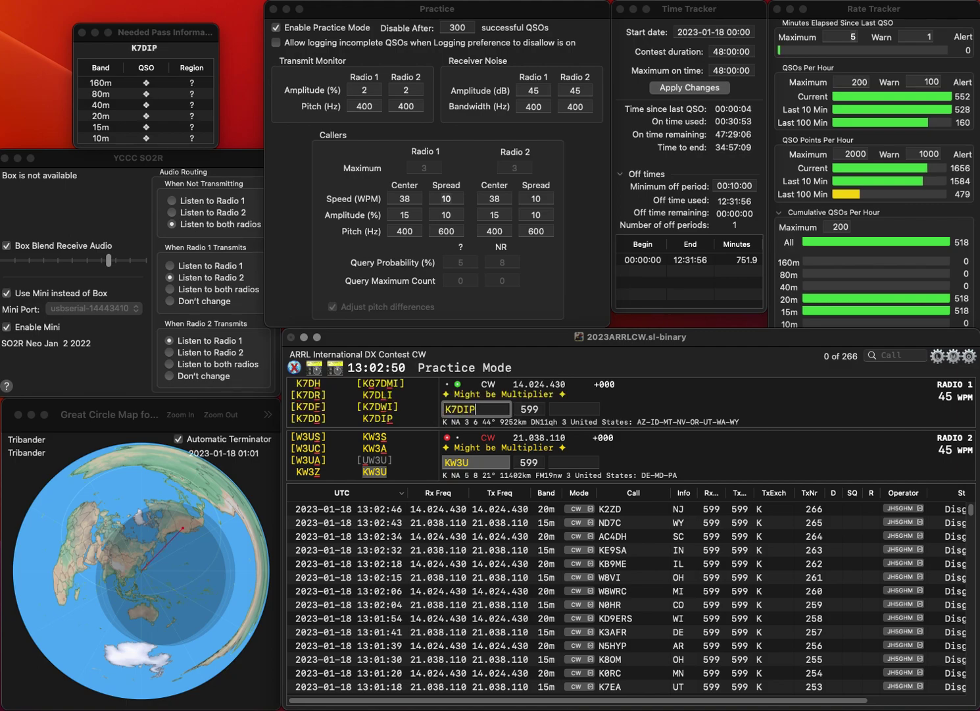
key(Return)
key(space)
text(M)
key(Return)
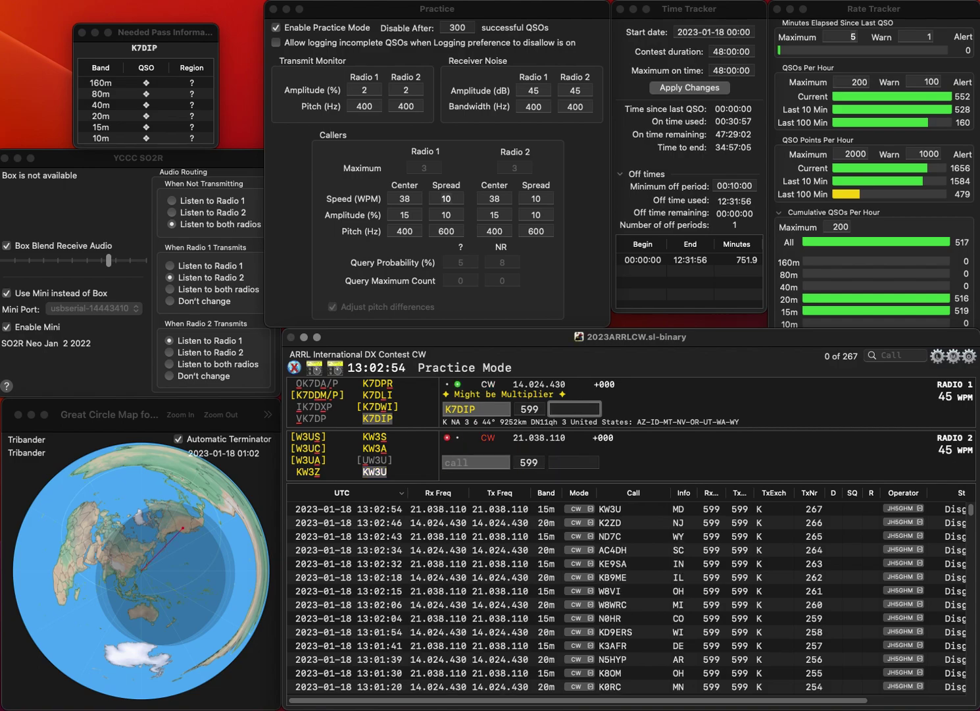
text(WY)
key(Return)
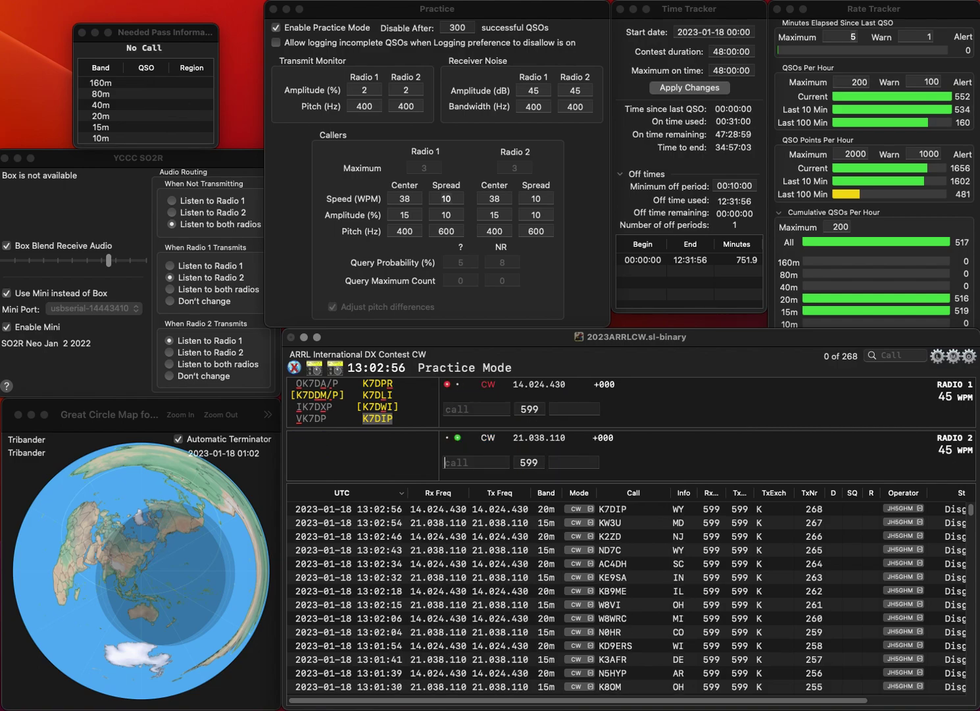
text(WA0)
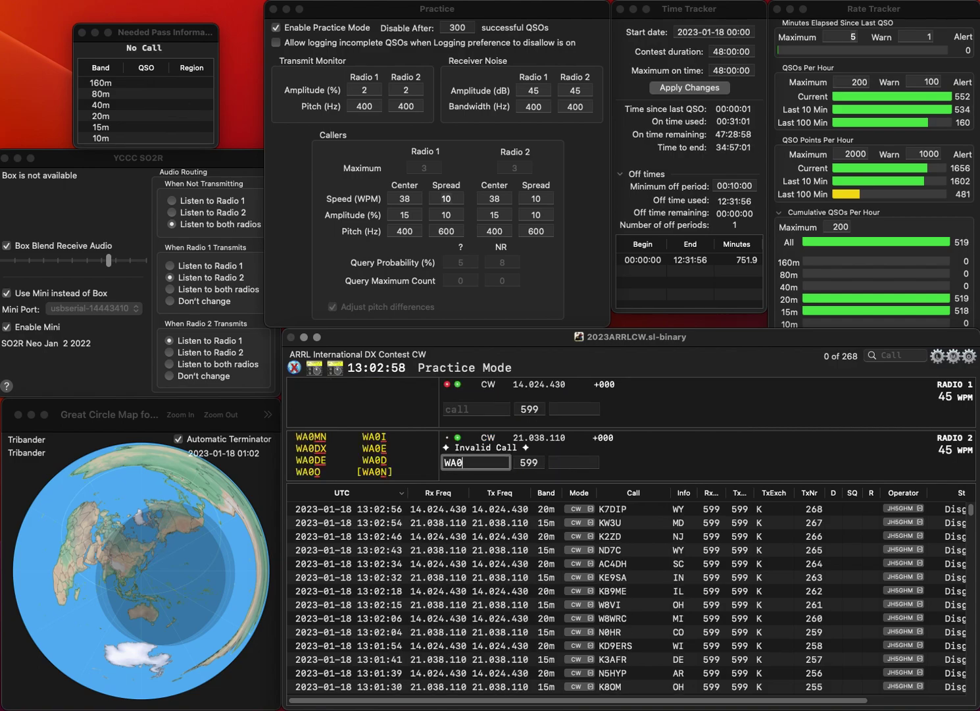
text(ZBD)
key(Return)
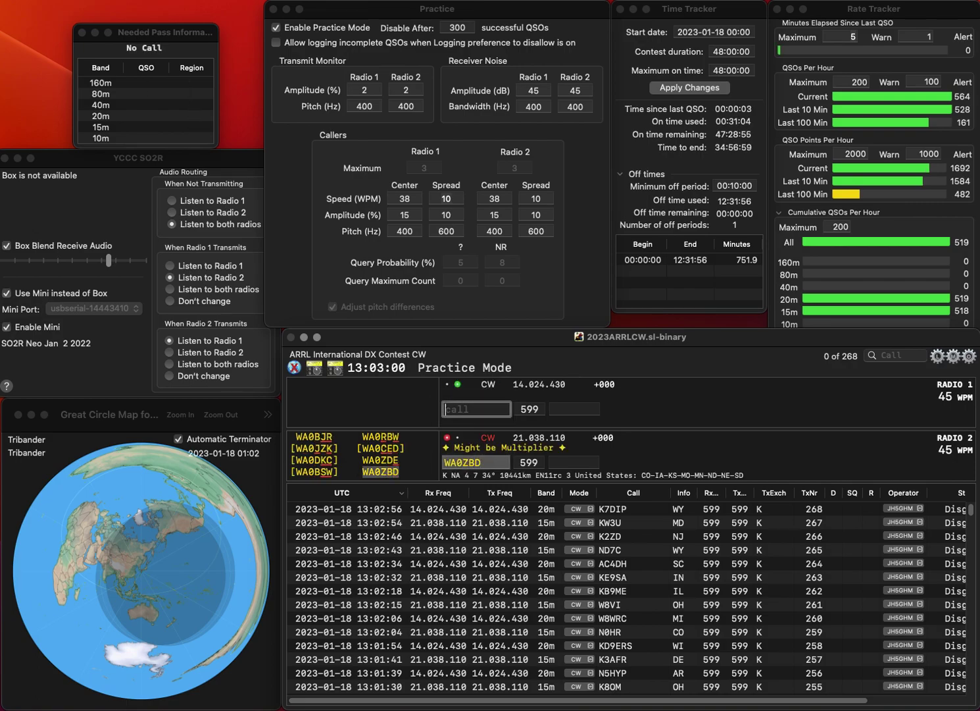
text(0)
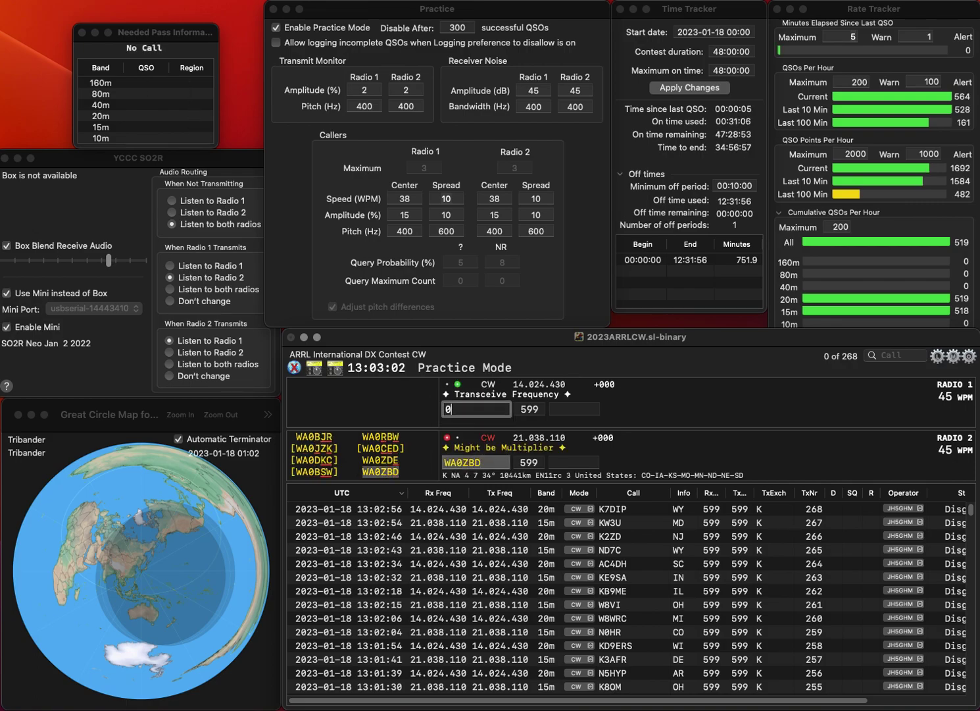
key(BackSpace)
text(EC)
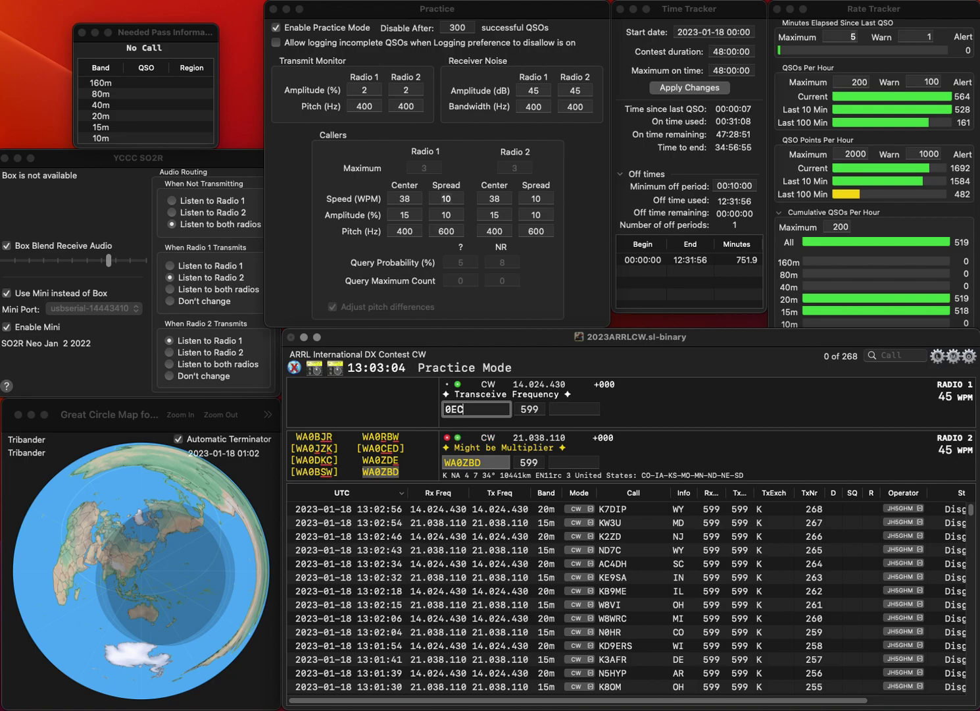
text(K)
text(W)
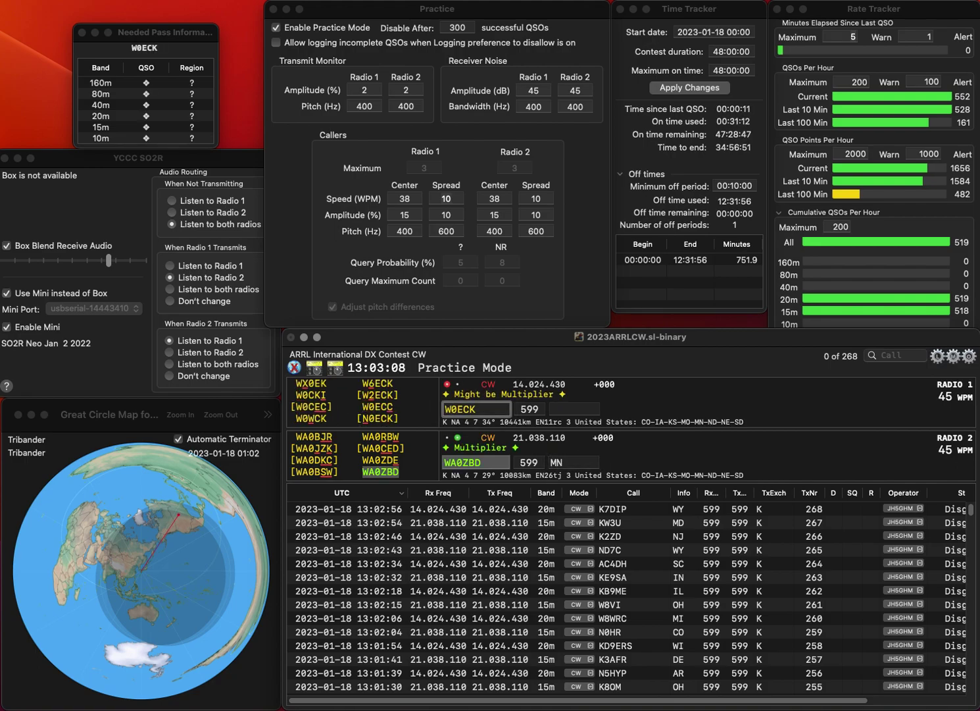
key(Return)
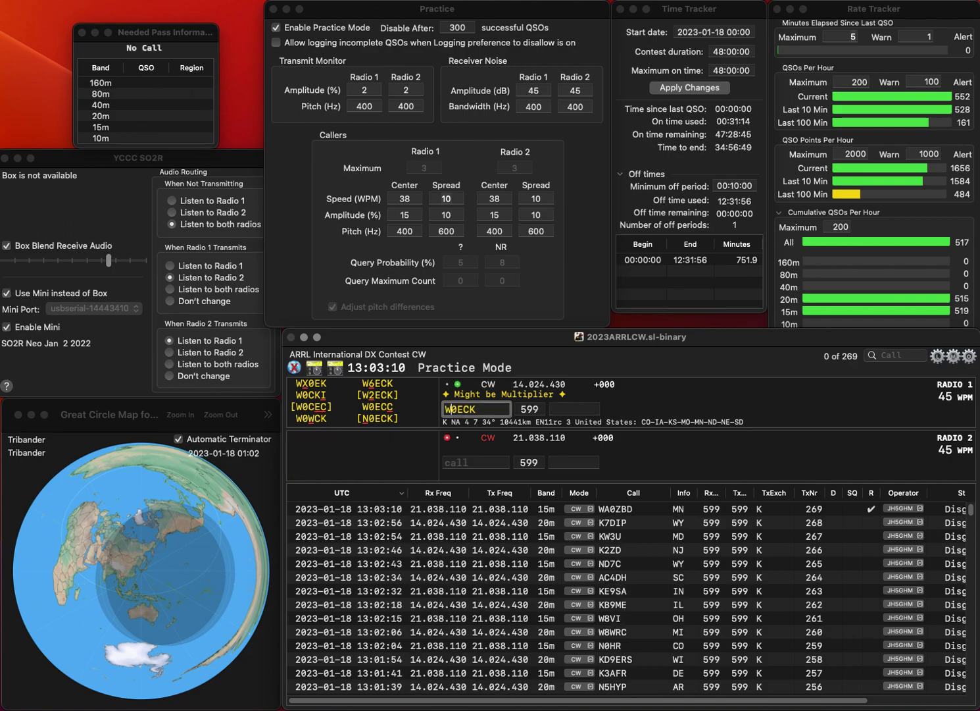
key(Delete)
text(9)
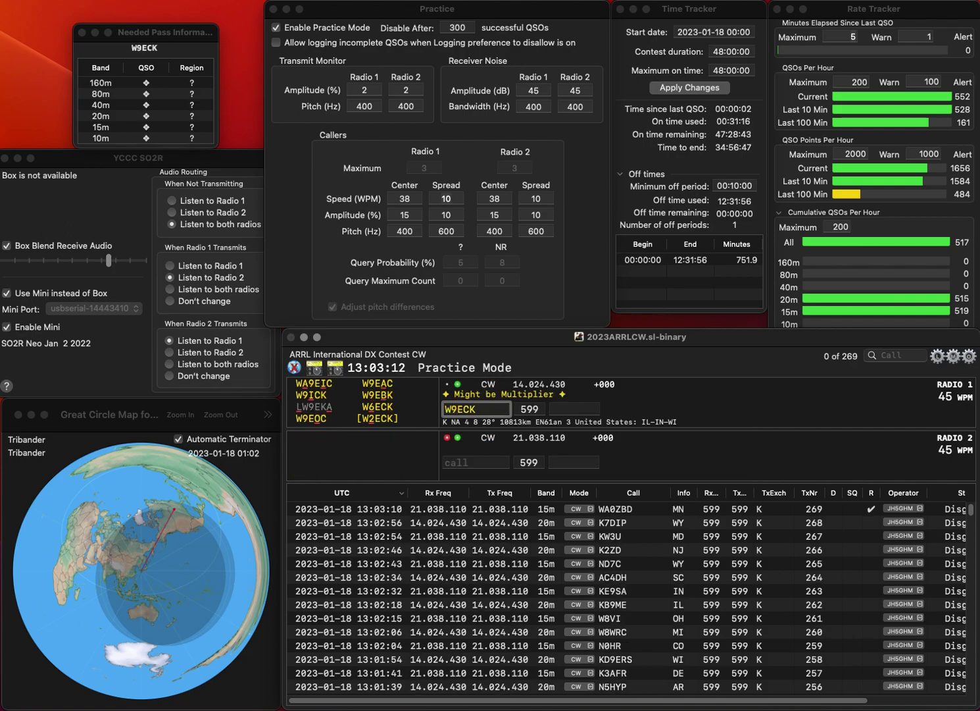
key(Return)
text(K4RAN)
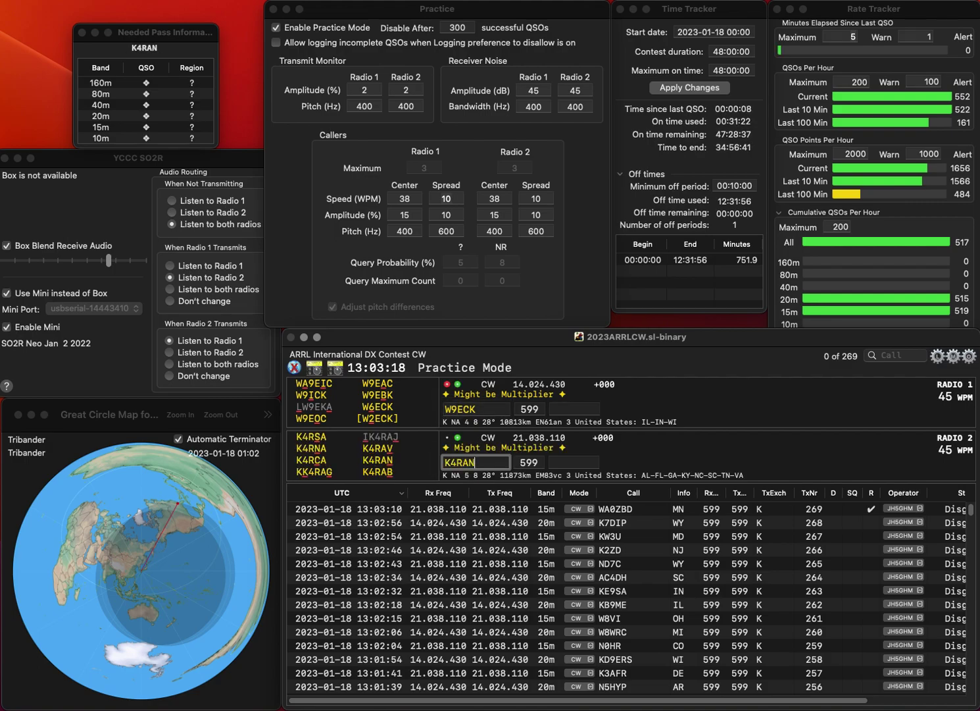
key(Return)
key(Left)
key(BackSpace)
text(I)
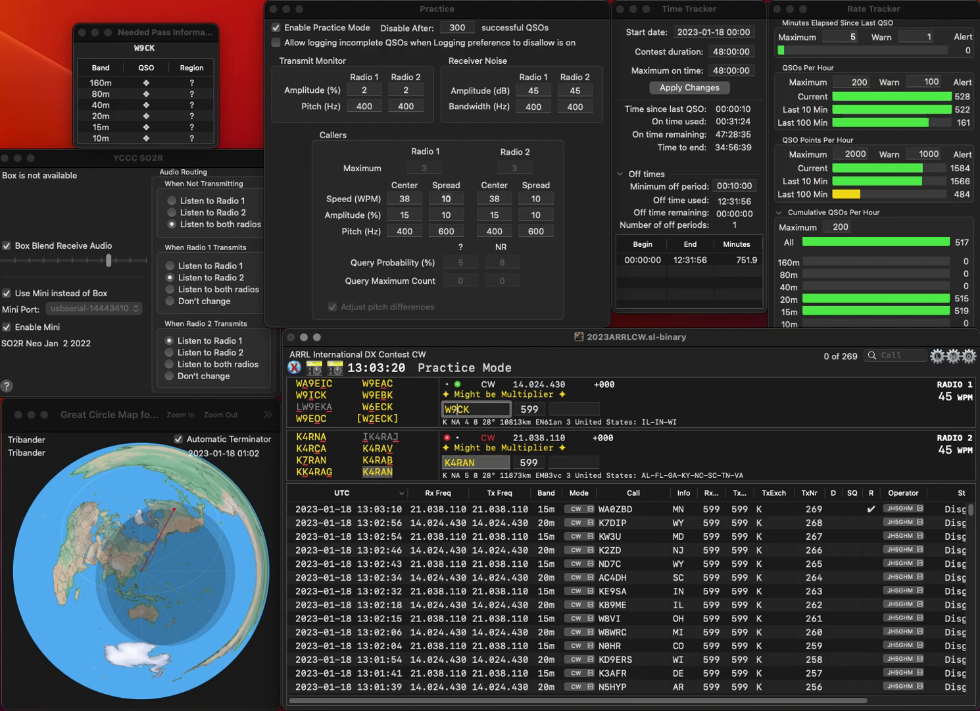
key(Return)
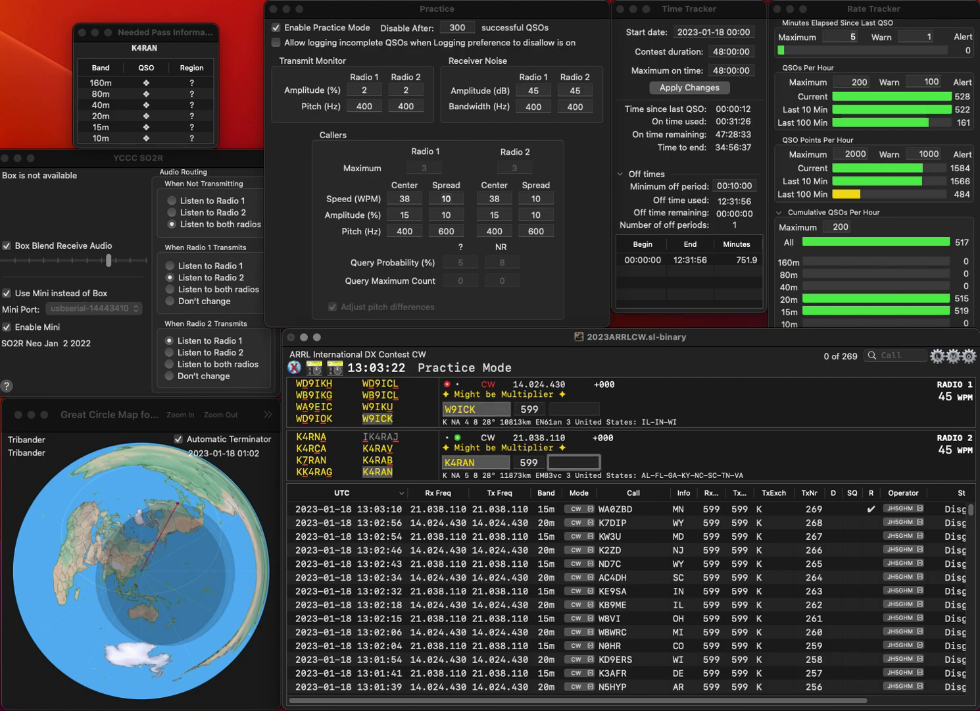
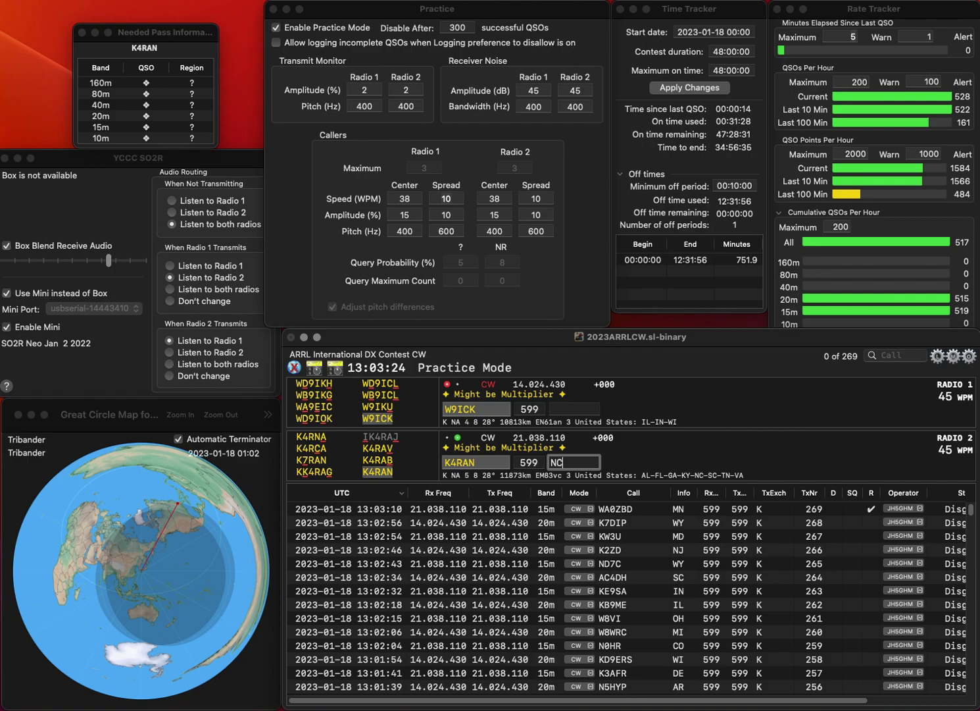
Step: Log K4RAN with exchange NC and W9ICK with exchange IL
key(Return)
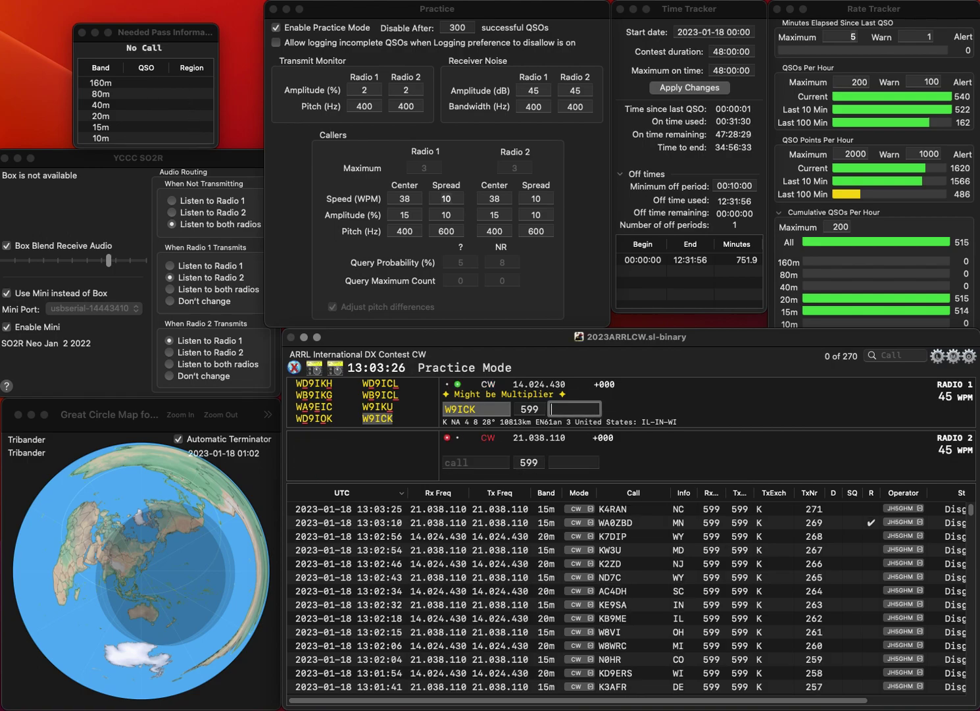
text(IL)
key(Return)
text(KX0DK)
key(Return)
text(WD6OI)
key(Home)
key(Delete)
text(A)
key(Return)
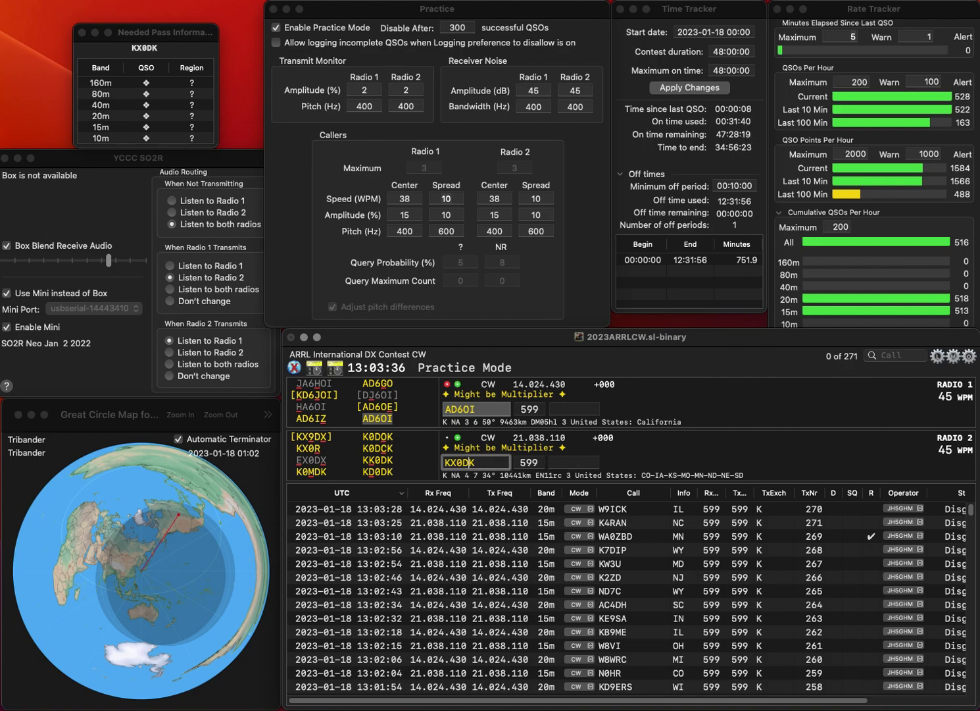
key(BackSpace)
text(K)
key(Return)
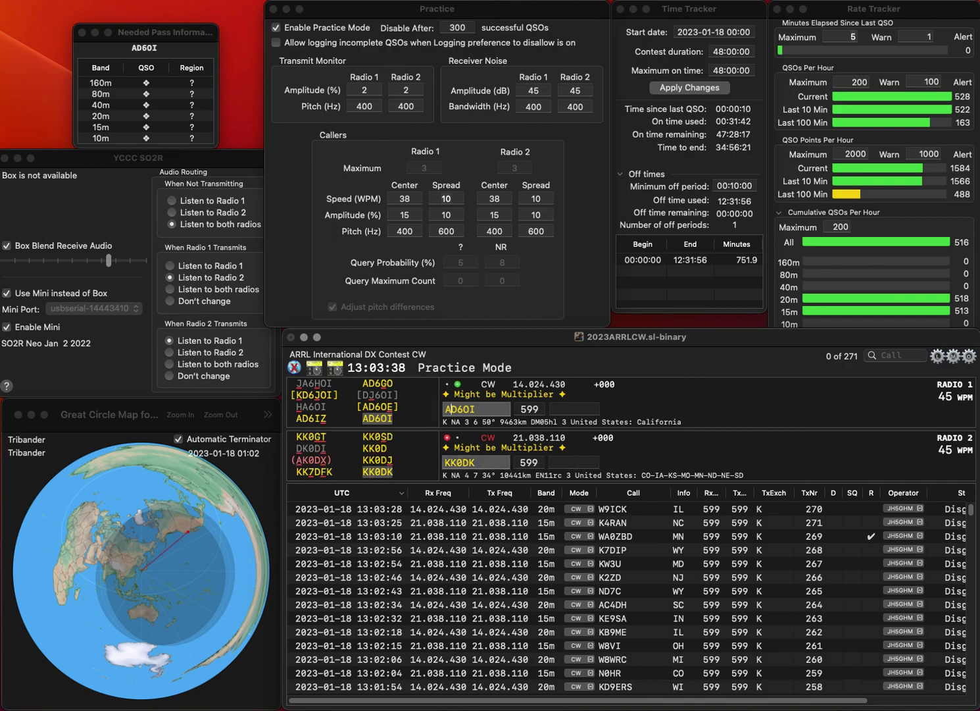
text(CA)
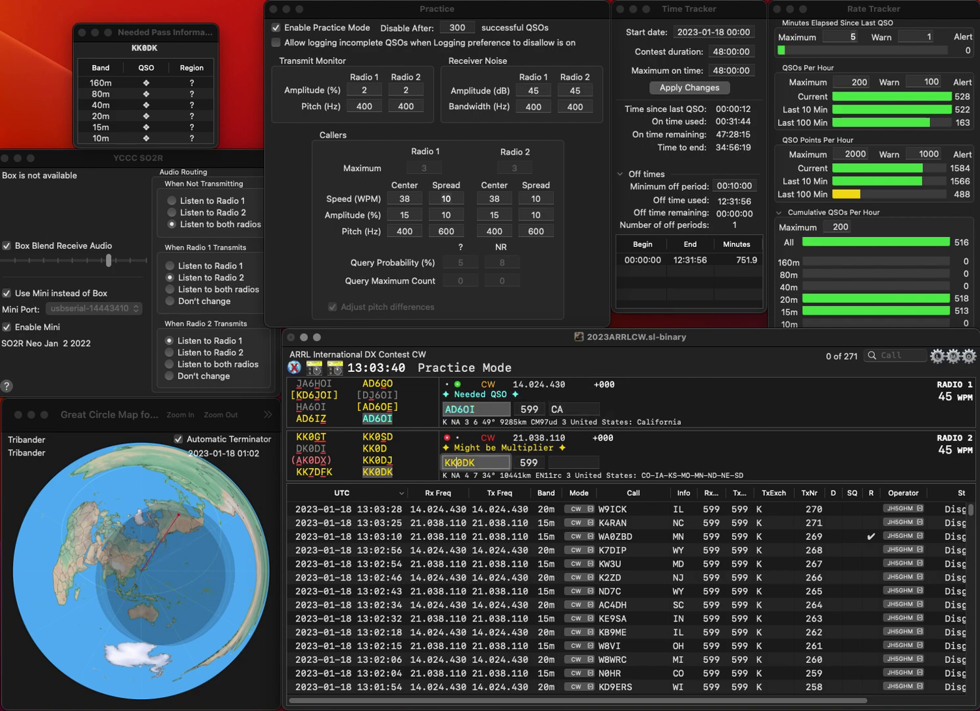
key(Return)
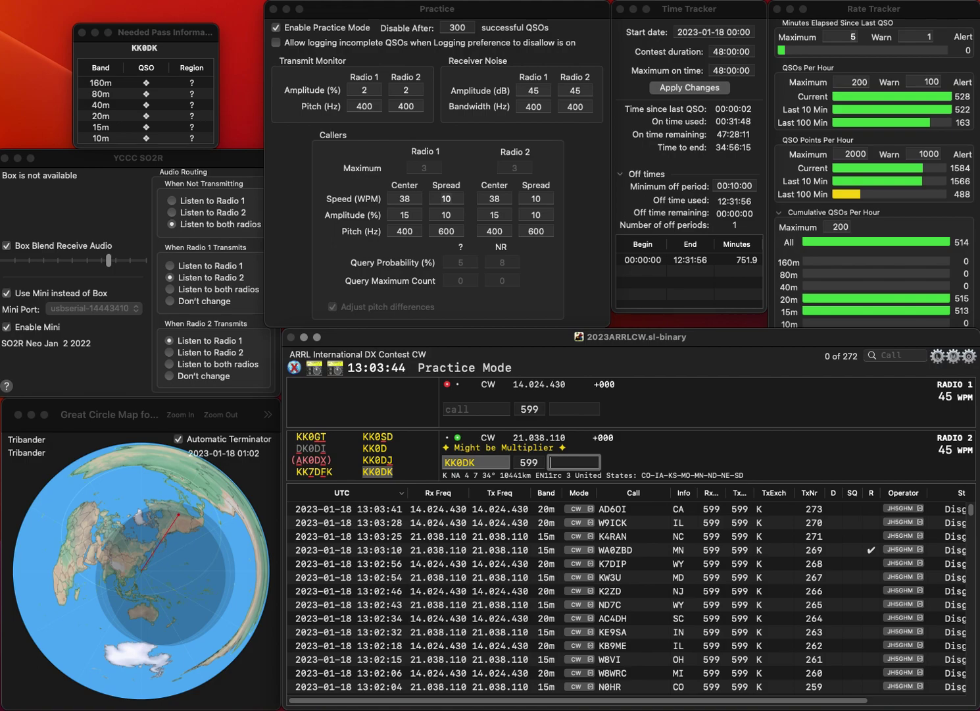
key(Return)
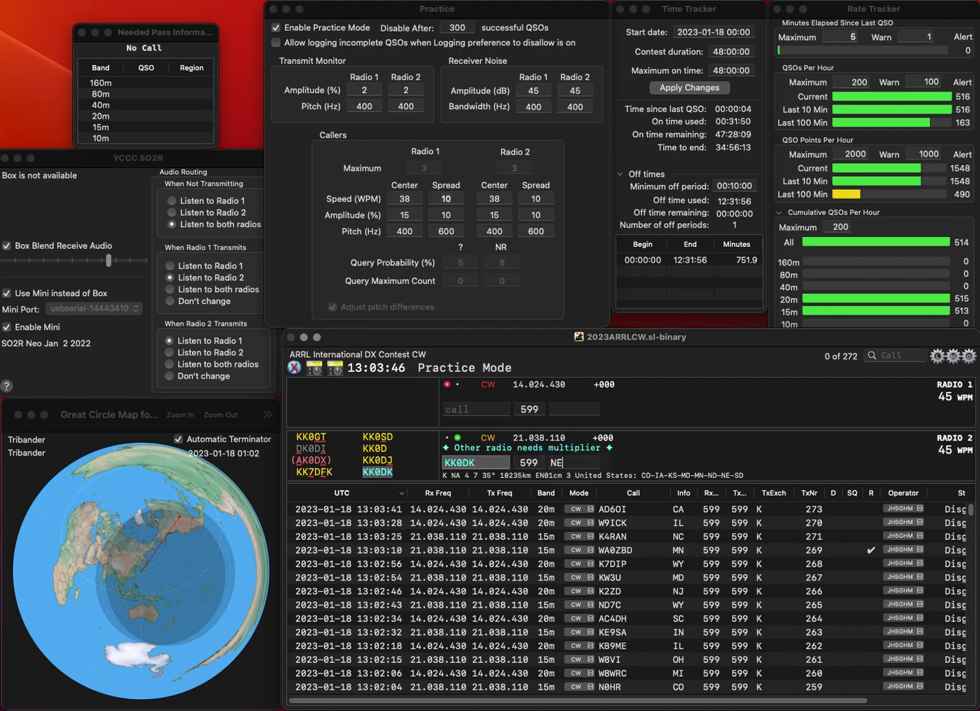
text(KB)
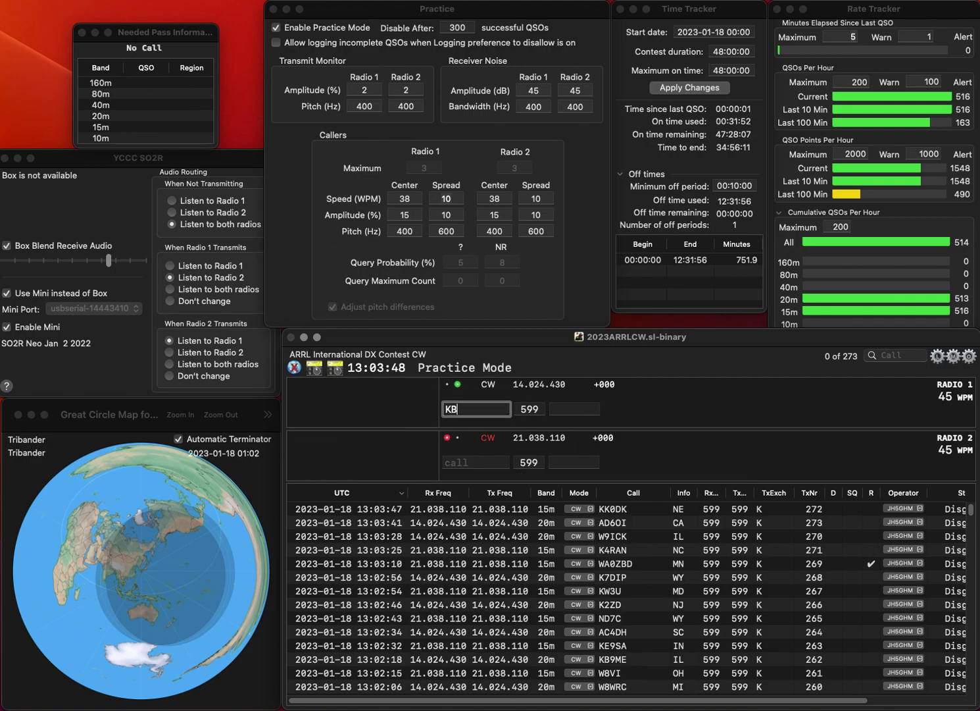
text(6GGO)
key(Return)
text(C3OQ)
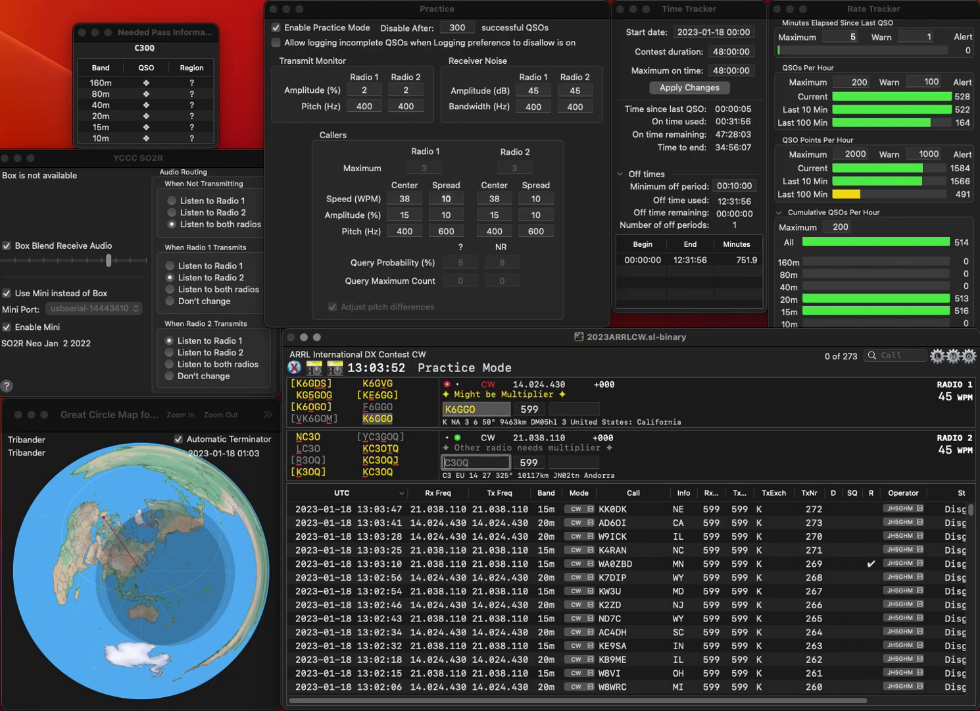
key(Home)
text(K)
key(Return)
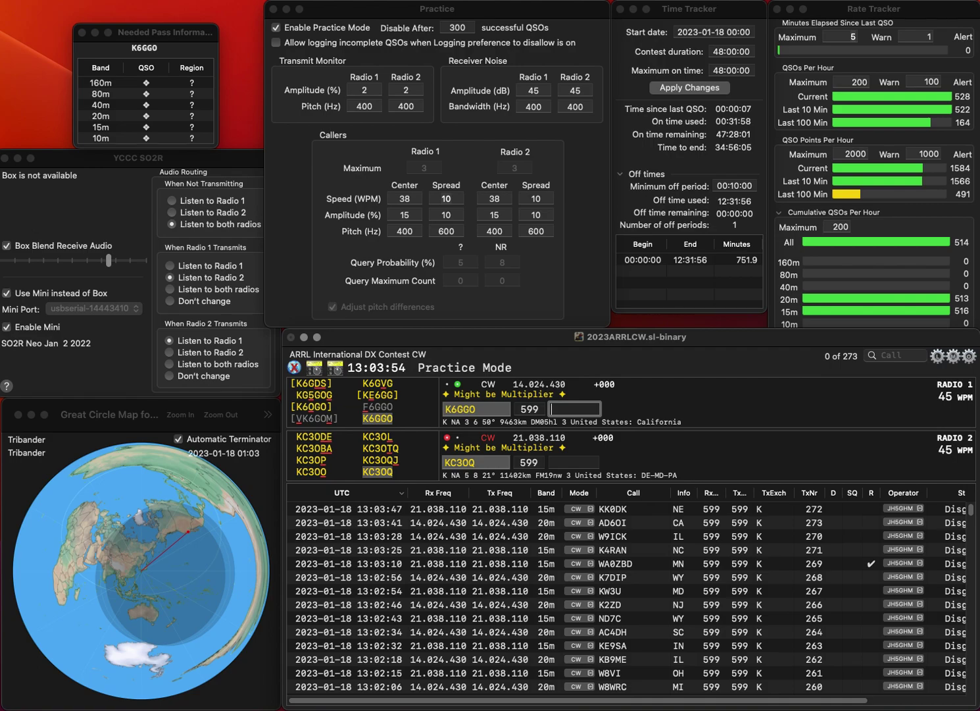
key(Return)
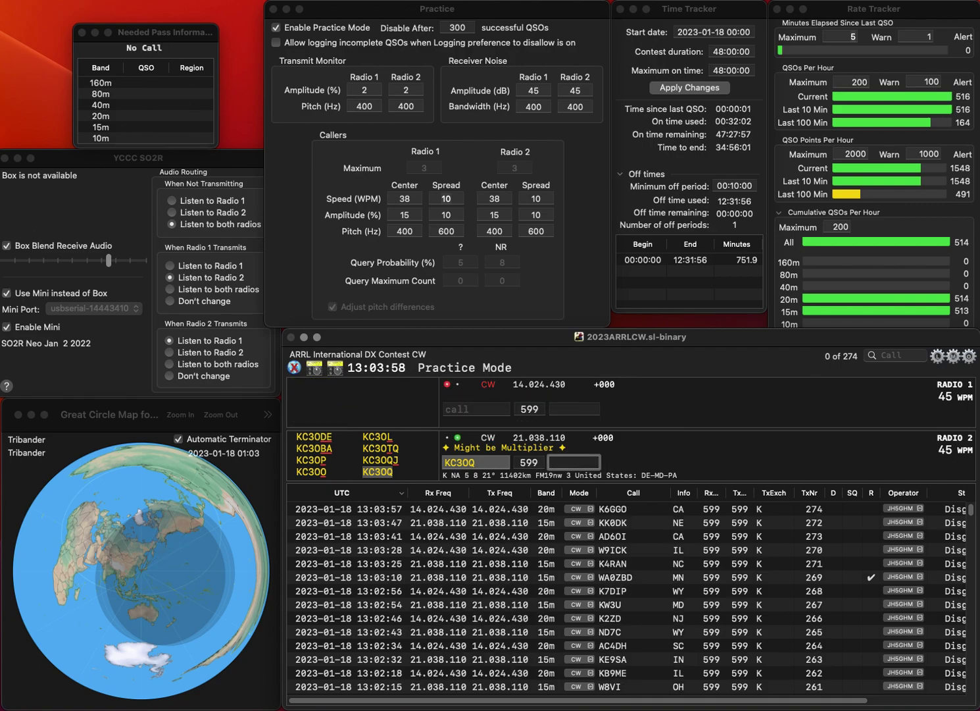
key(Return)
Step: Send KD7OL on radio 1 and K9AAD on radio 2
text(KD7OL)
key(Return)
text(K9AAD)
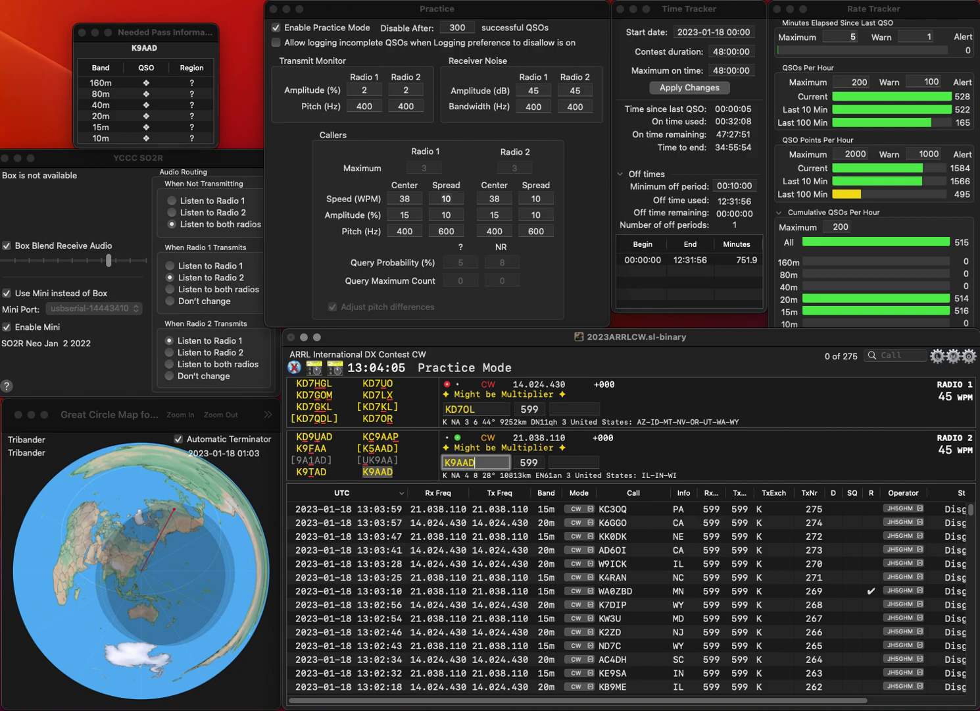
key(Return)
key(space)
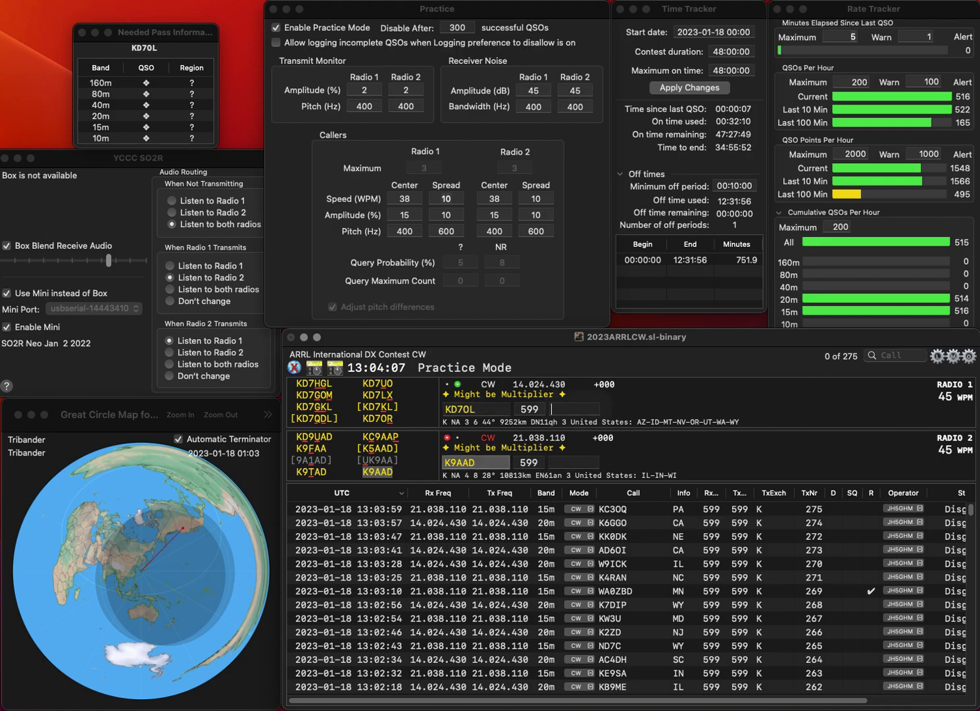
key(space)
key(BackSpace)
text(R)
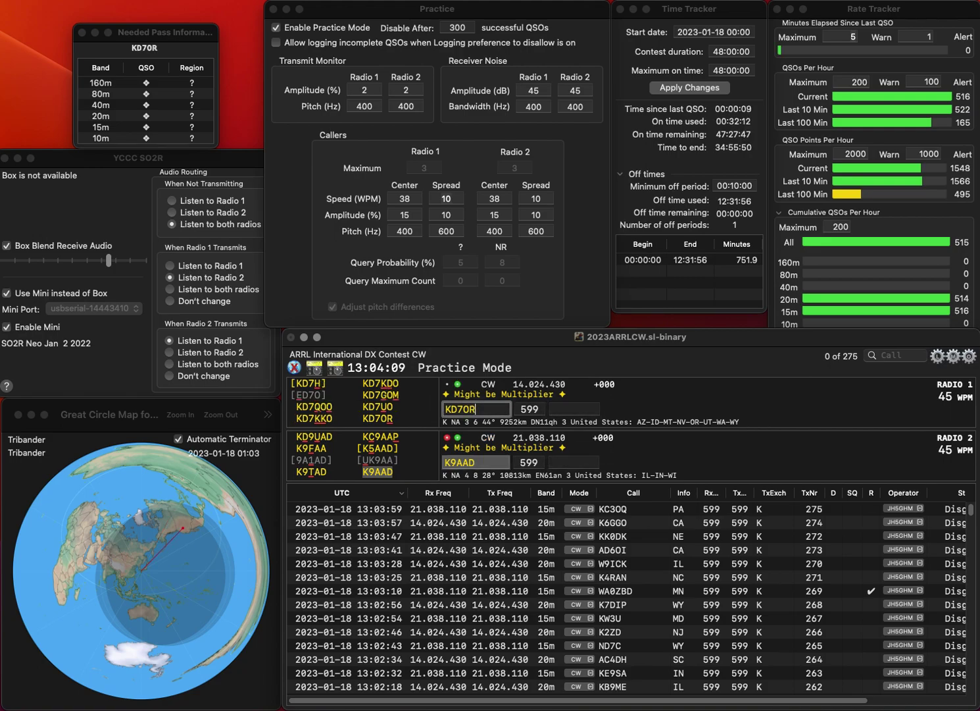
key(Return)
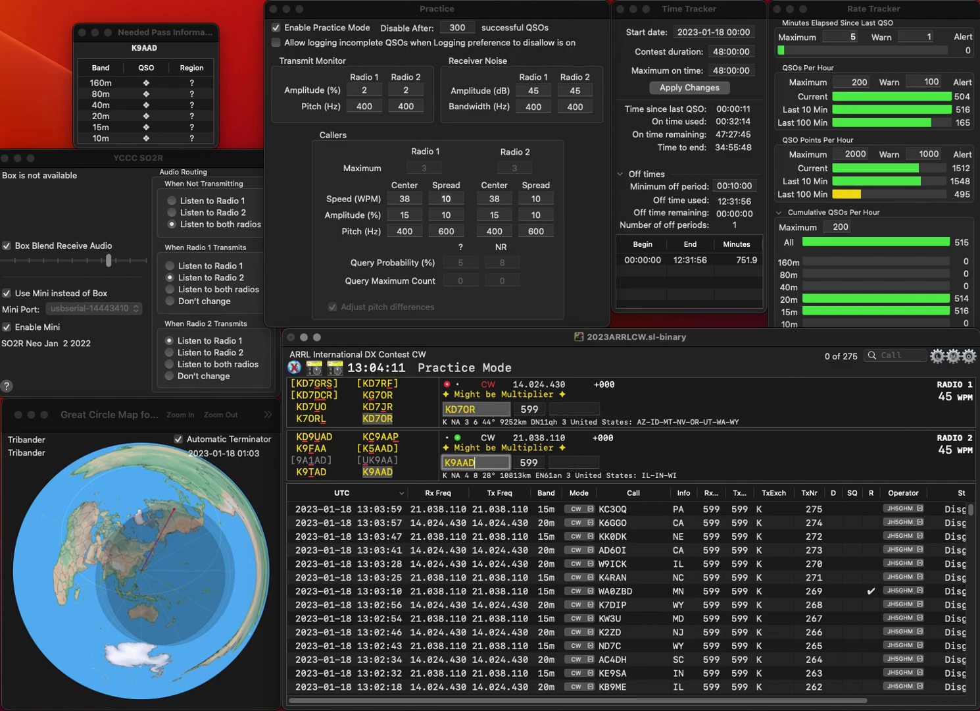
key(Return)
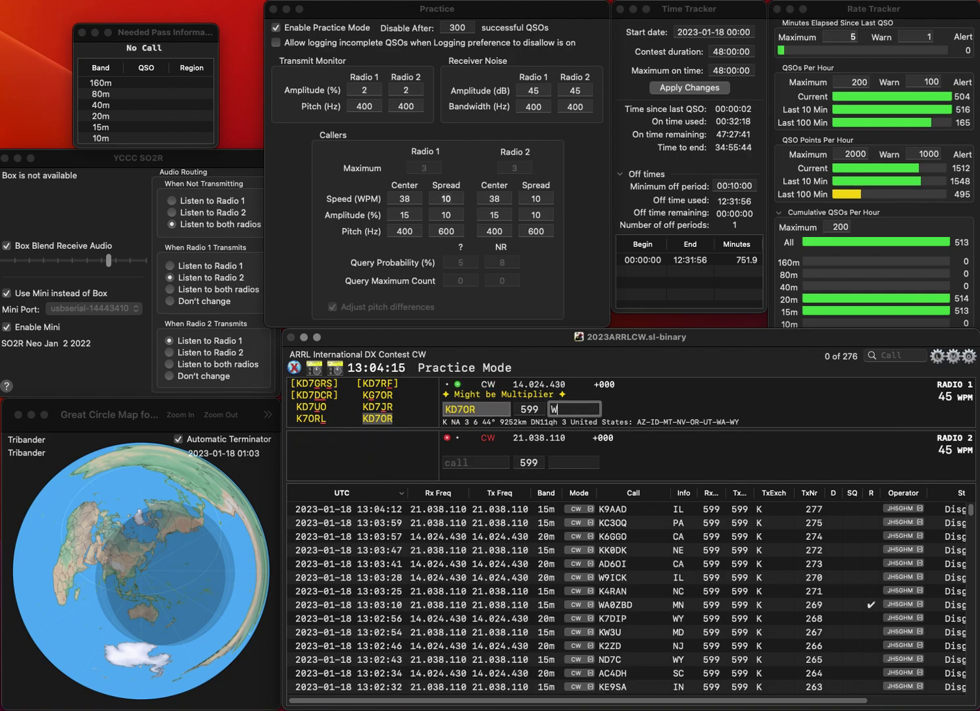
text(WA)
key(Return)
text(K5)
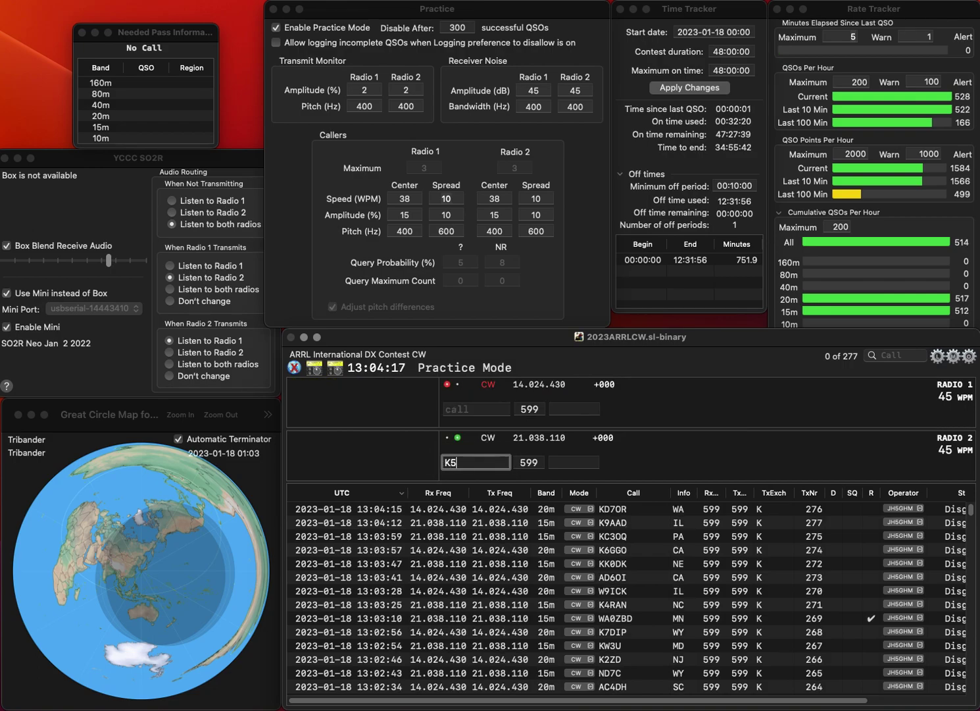
text(COW)
key(Return)
text(AI1K)
key(Return)
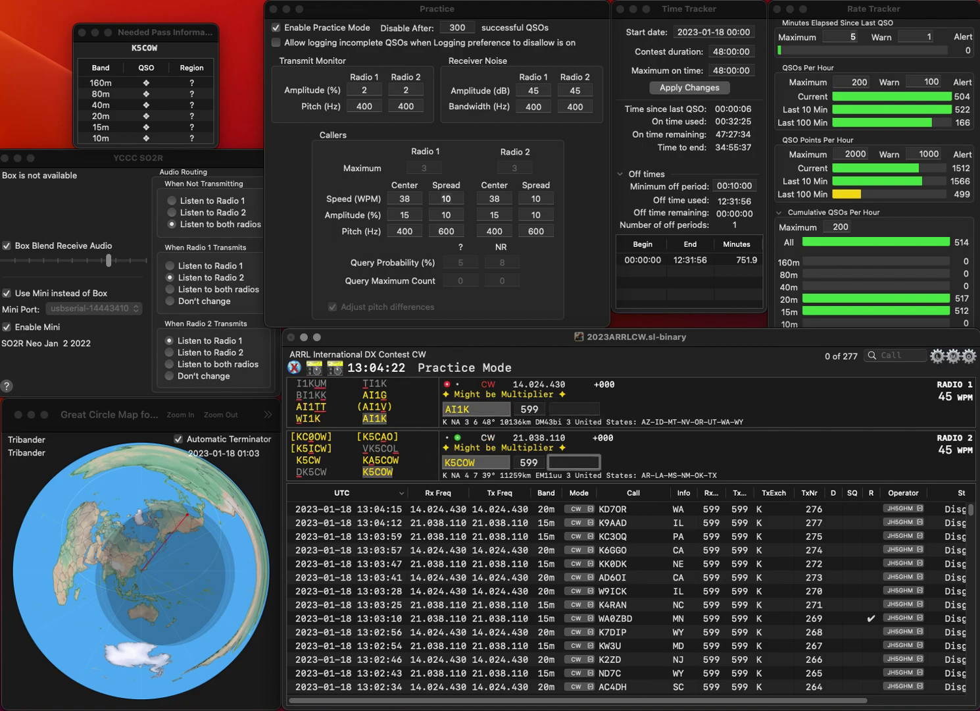
key(Return)
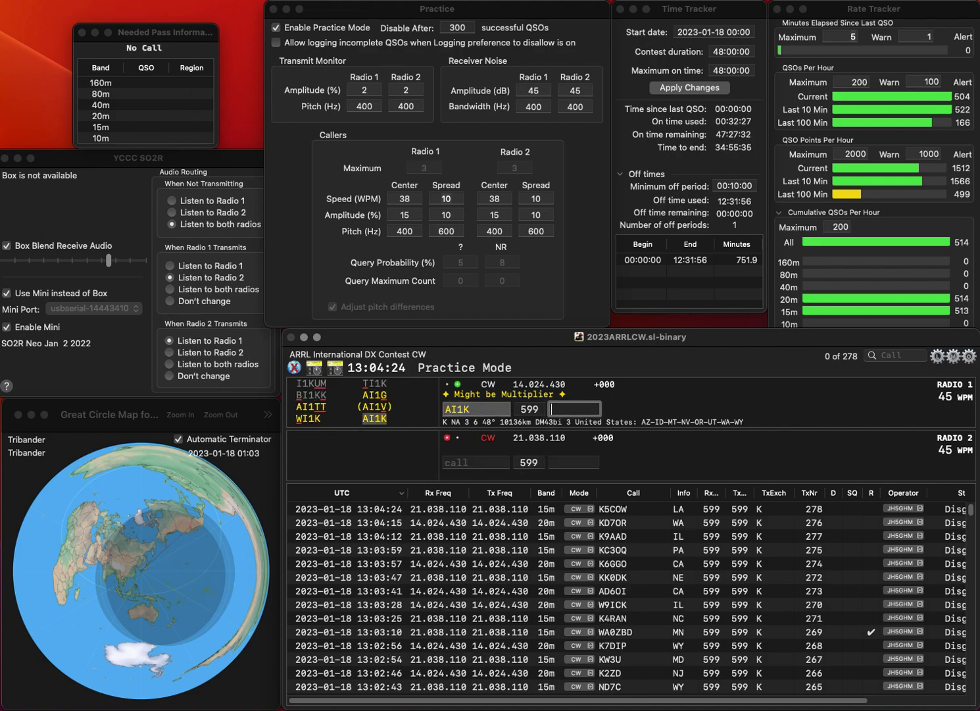
Step: Log AI1K with NV, KM4RO with TN, and KC8WRU with MI
text(NV)
key(Return)
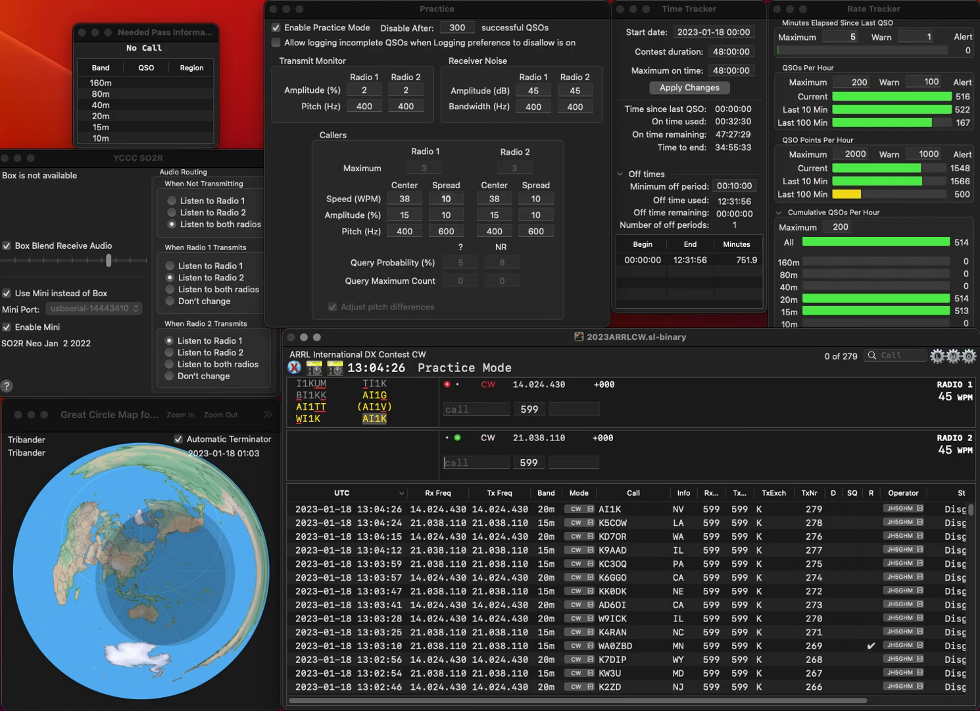
text(KM4RO)
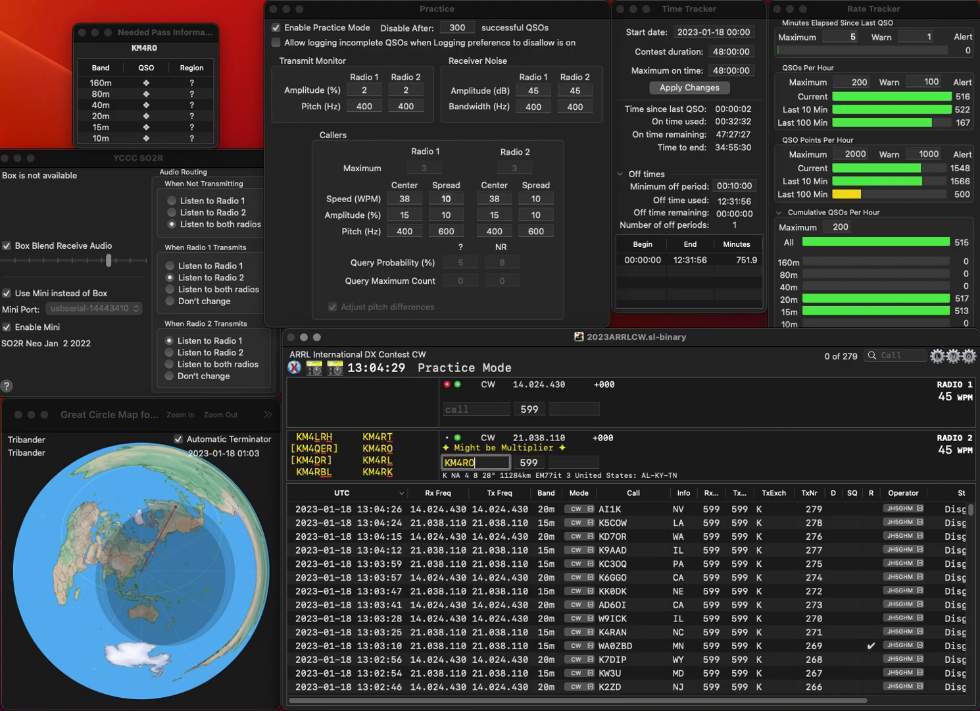
key(Return)
text(KC8WRU)
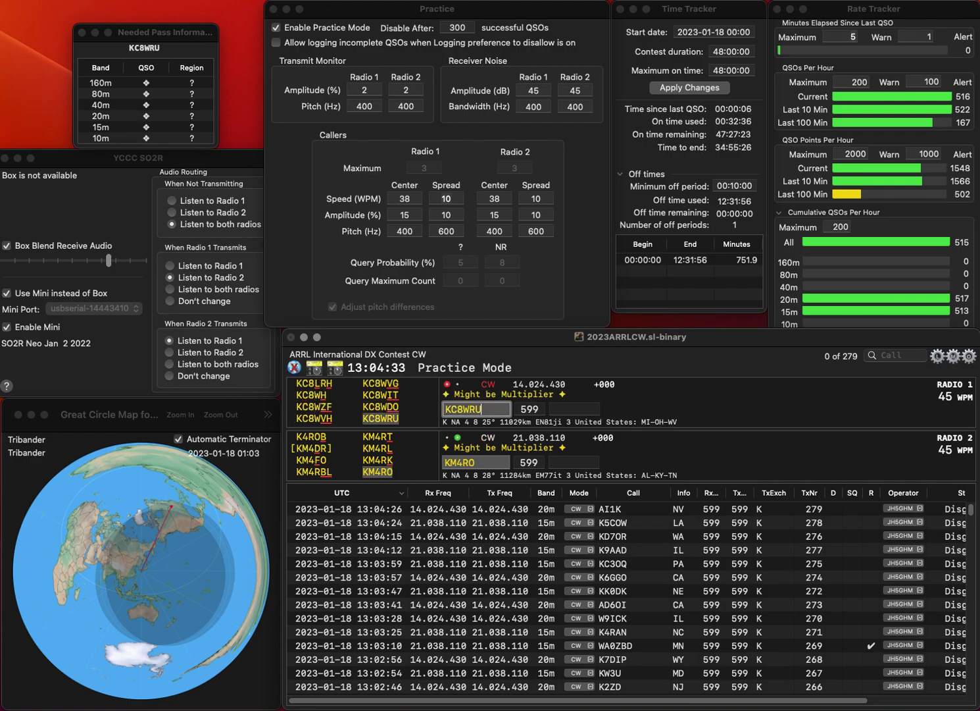
key(Return)
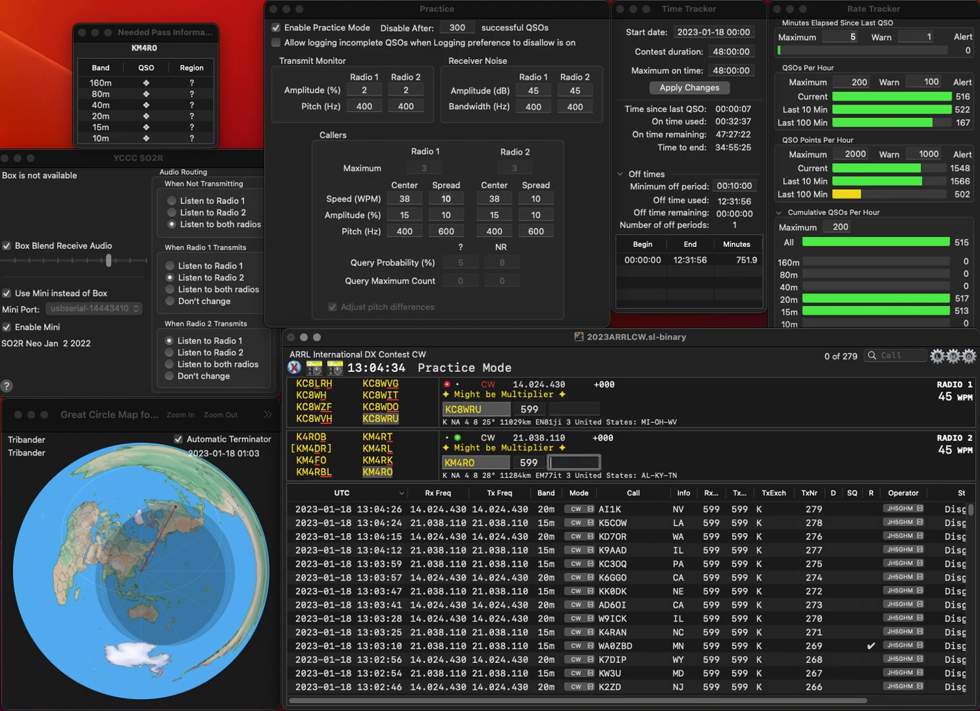
key(Return)
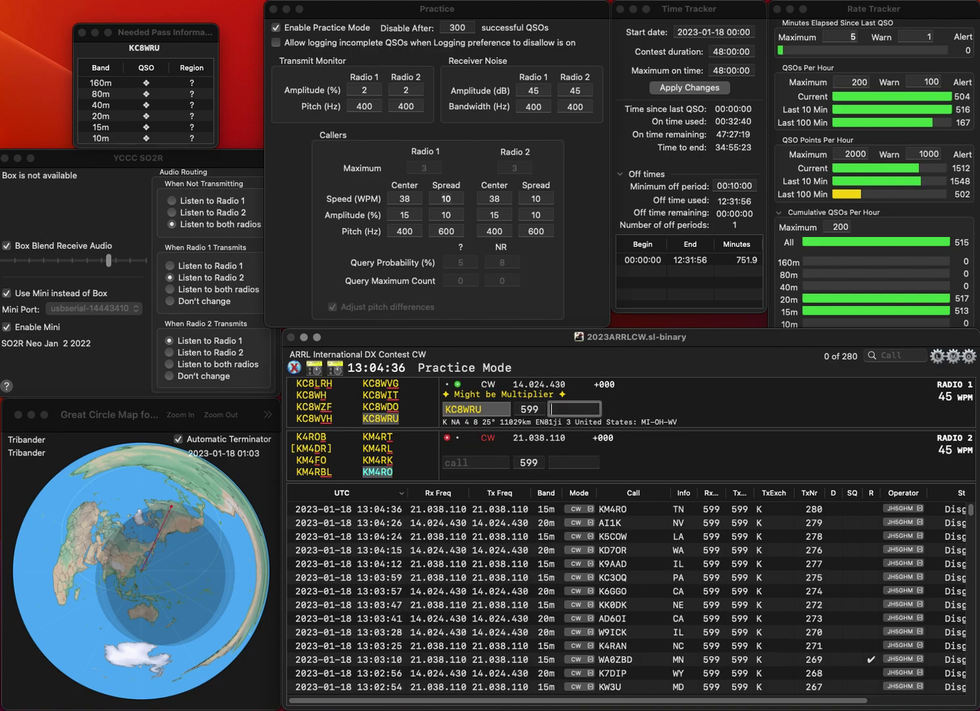
text(MI)
key(Return)
text(WA3AER)
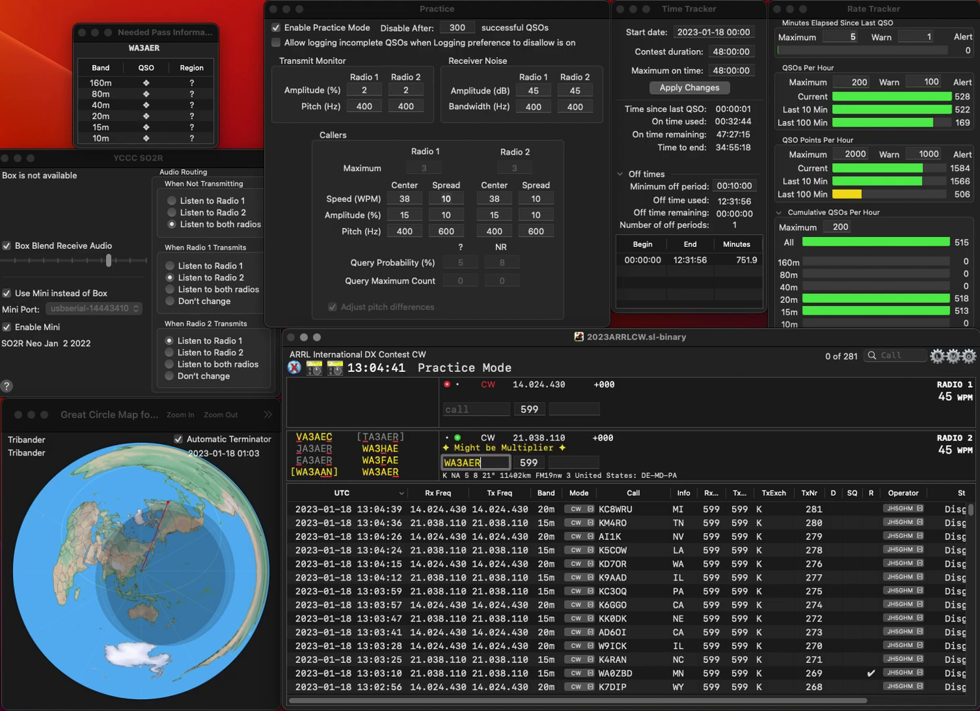
key(Return)
text(K5TT)
key(Return)
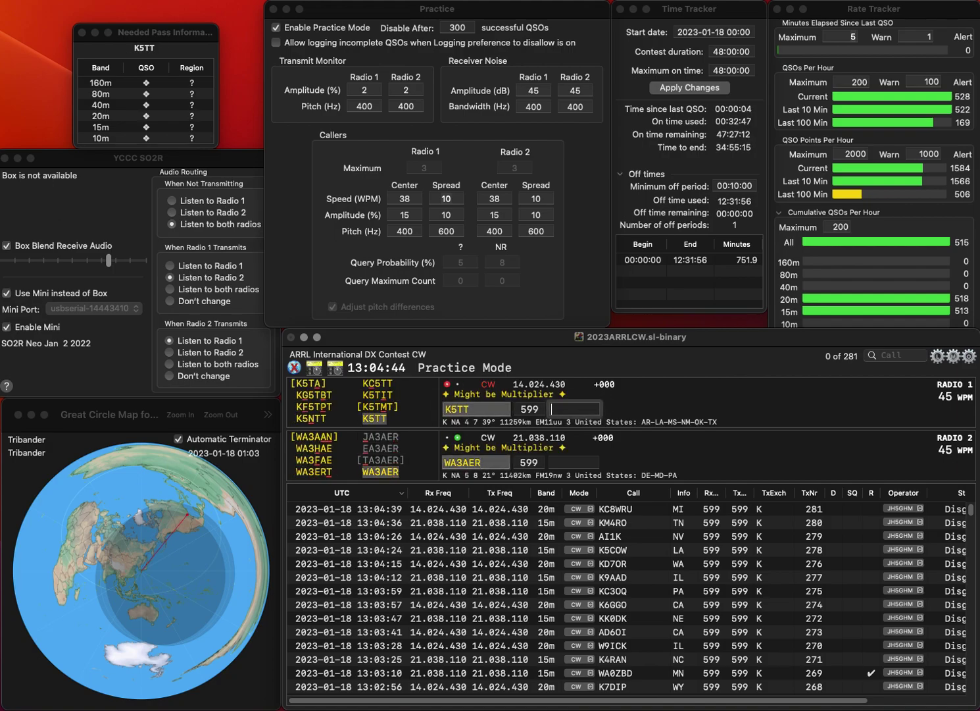
key(Tab)
text(MD)
key(Return)
text(MS)
key(Return)
text(K)
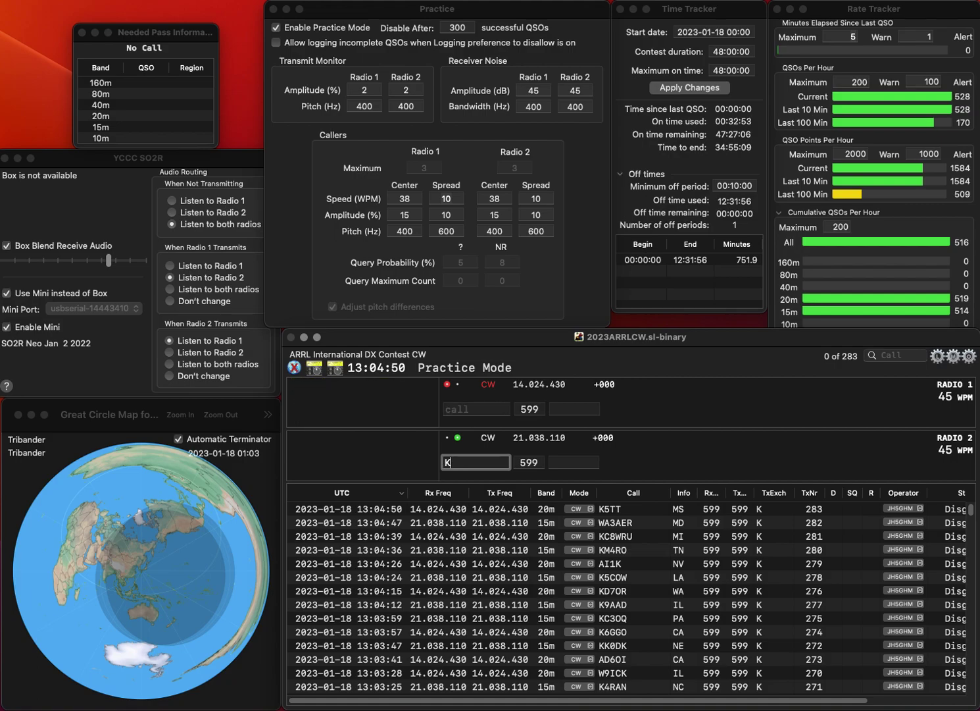
text(C3Q)
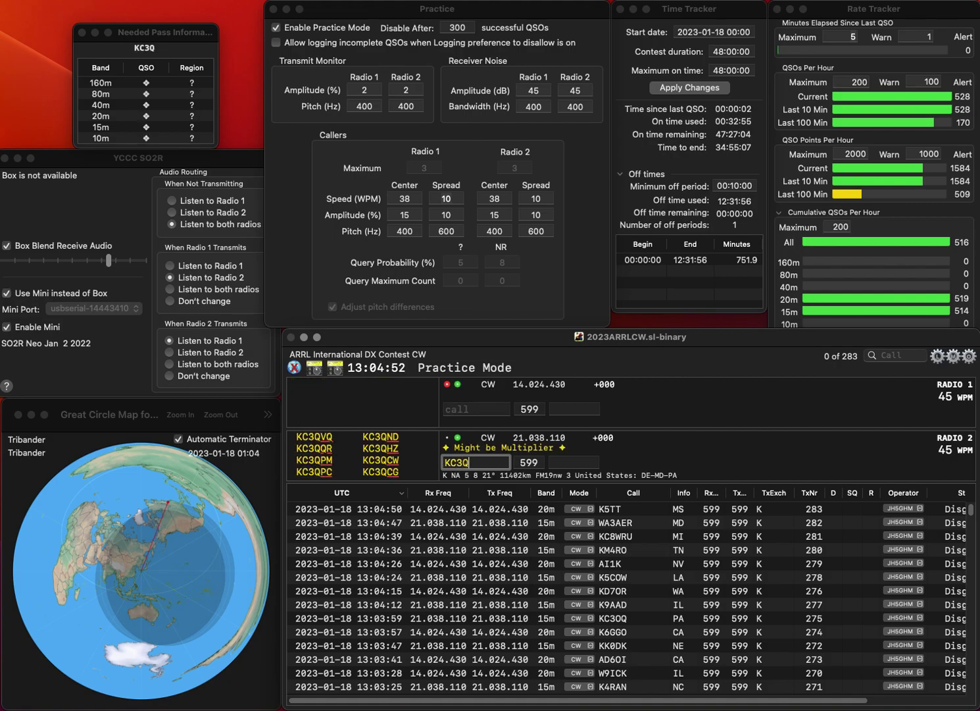
text(YM)
key(Return)
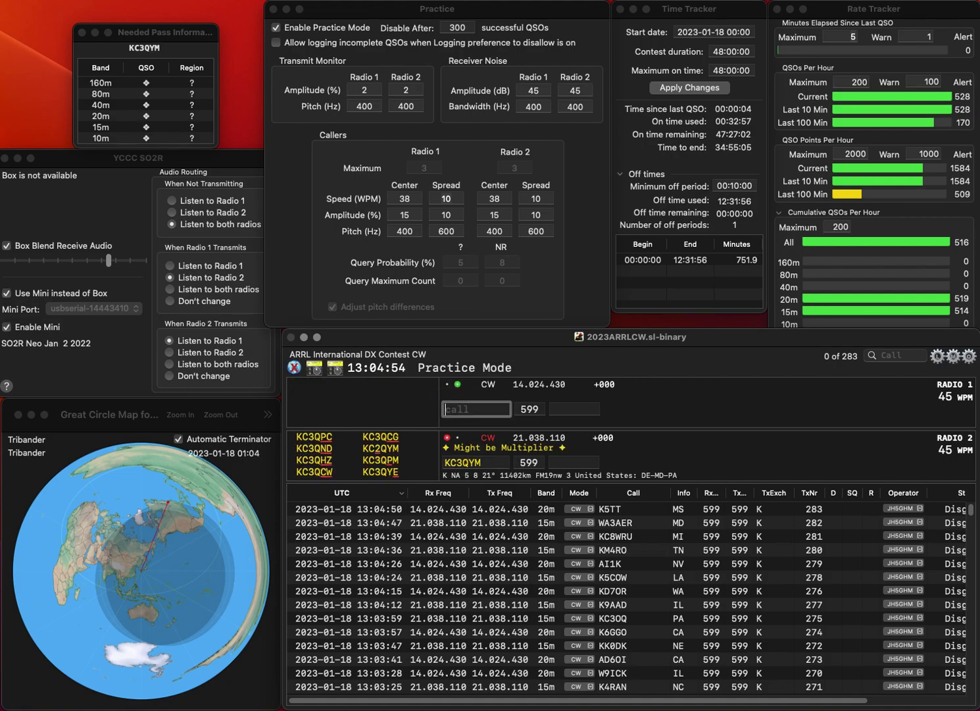
text(AC)
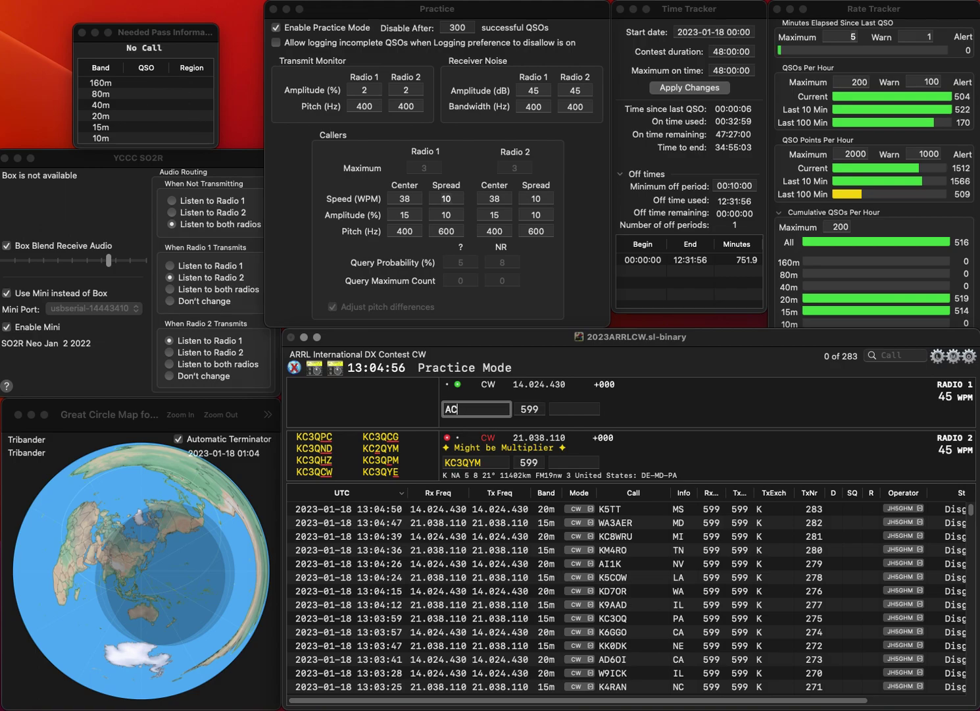
text(98JF)
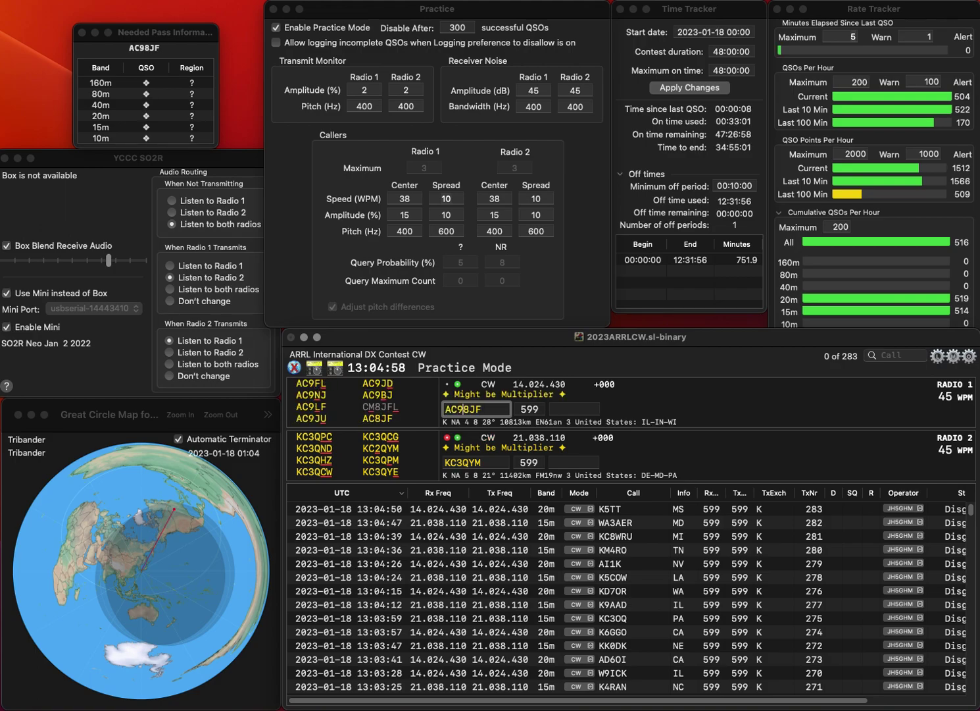
key(BackSpace)
key(Return)
key(Up)
key(Right)
key(Right)
key(Right)
key(BackSpace)
text(2)
key(Return)
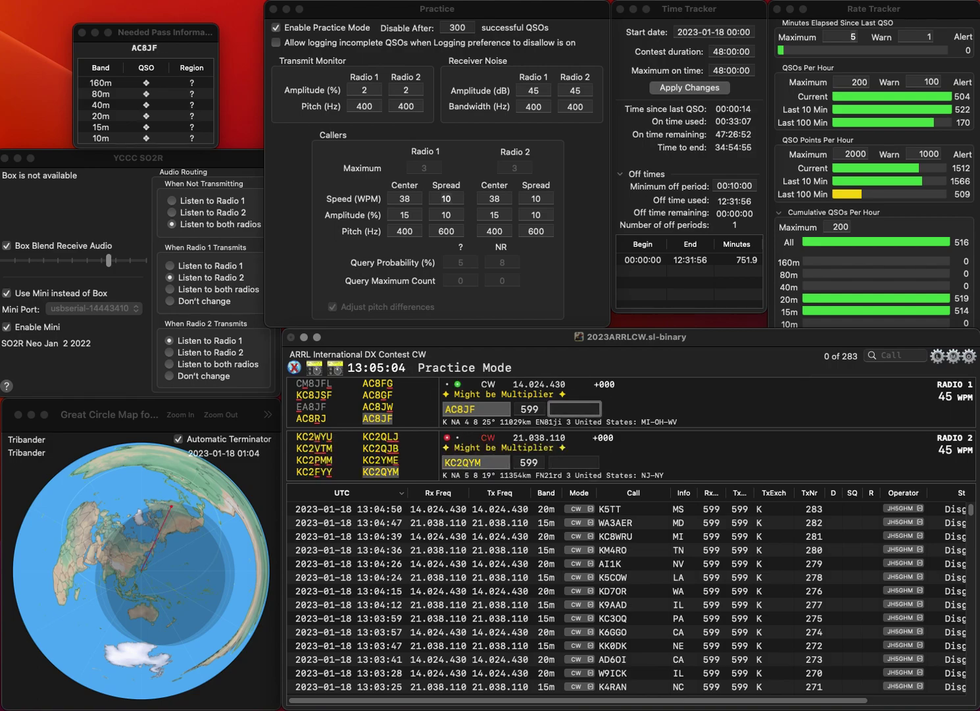
text(OH)
key(Return)
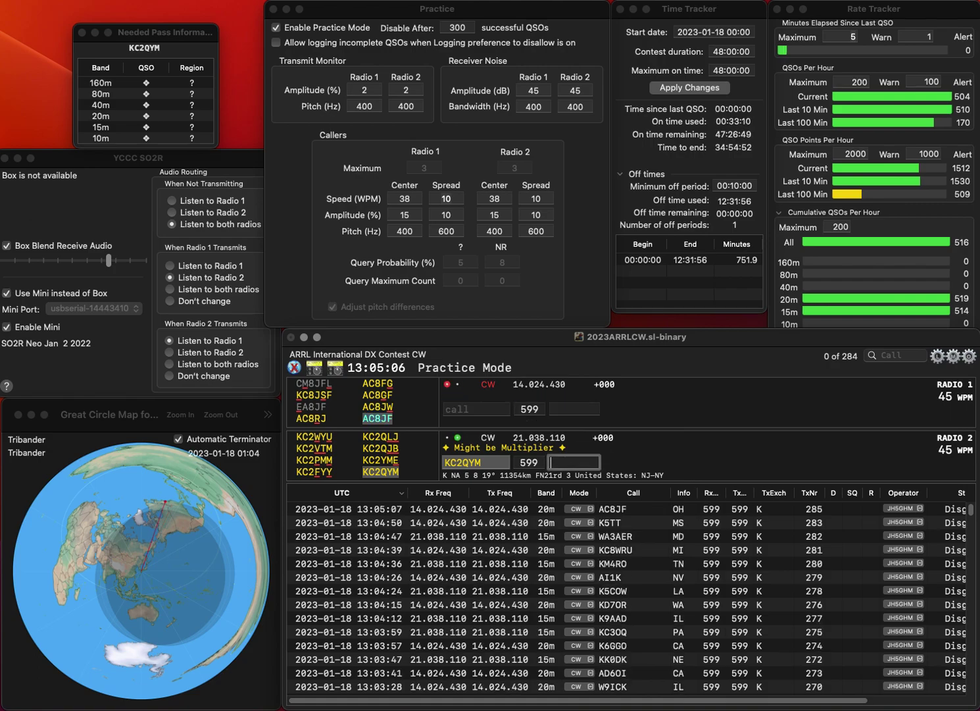
text(NY)
key(Return)
text(K2)
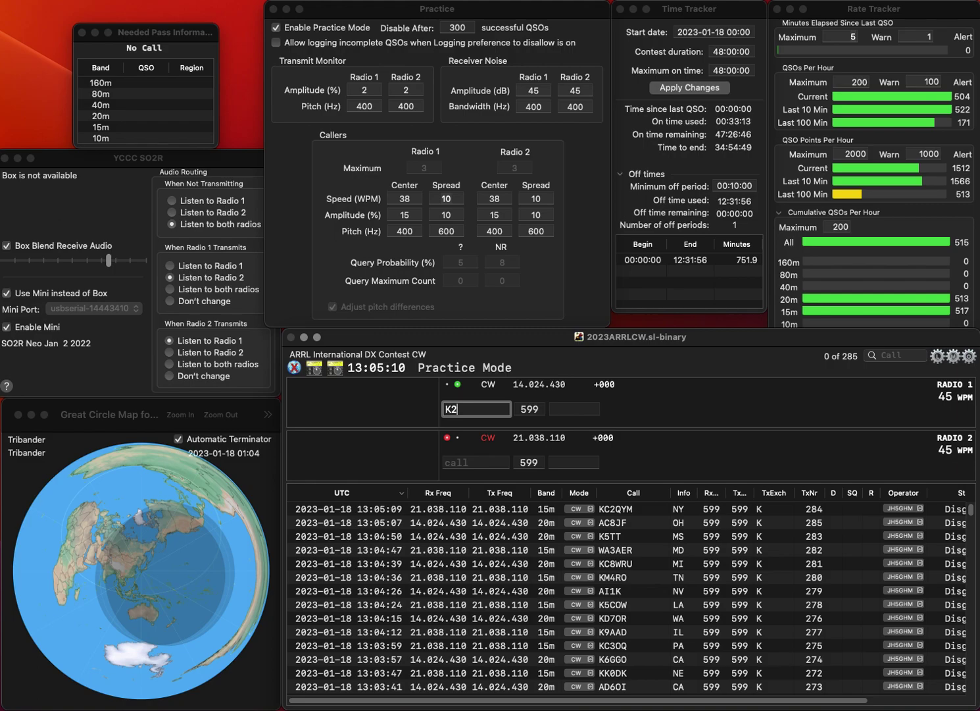
text(MRK)
key(Return)
text(KE8A)
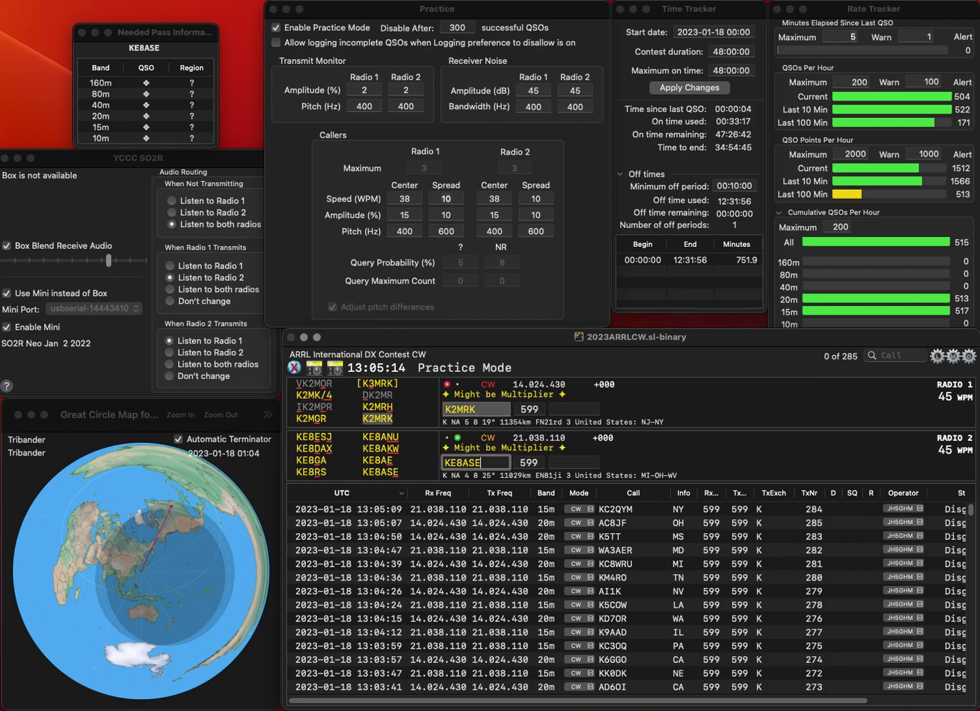
text(SE)
key(Return)
key(Tab)
text(NJ)
key(Return)
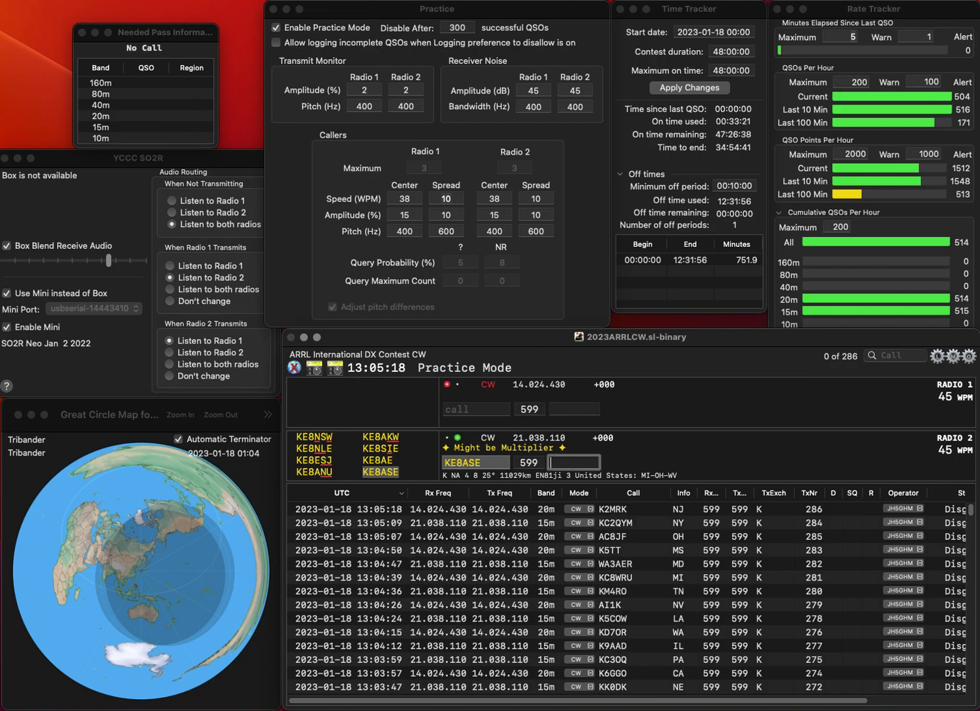
text(OH)
key(Return)
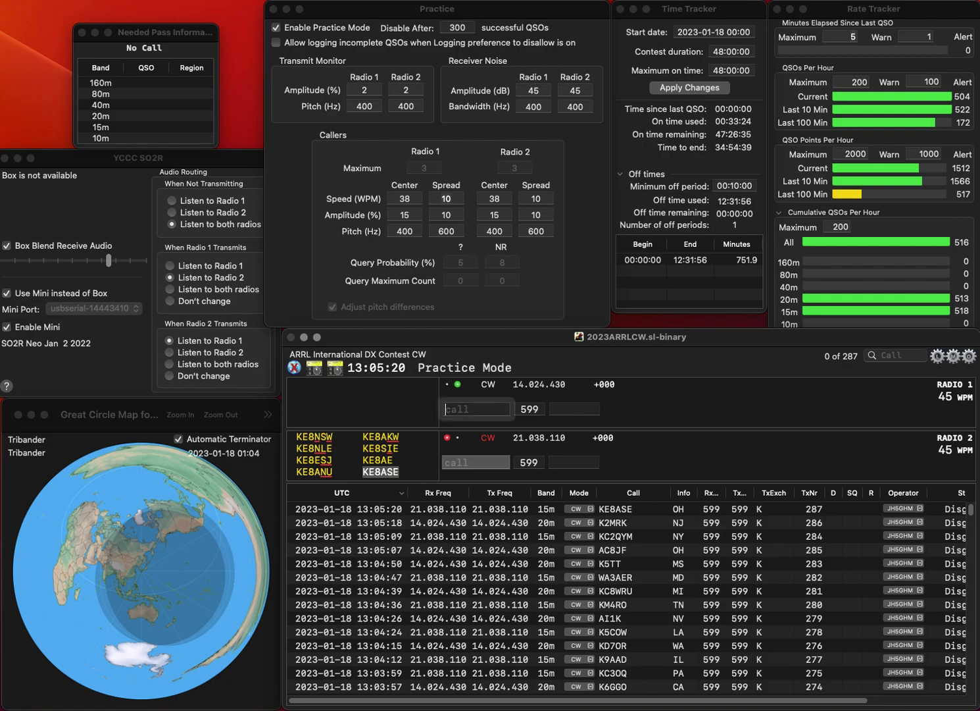
text(NMU)
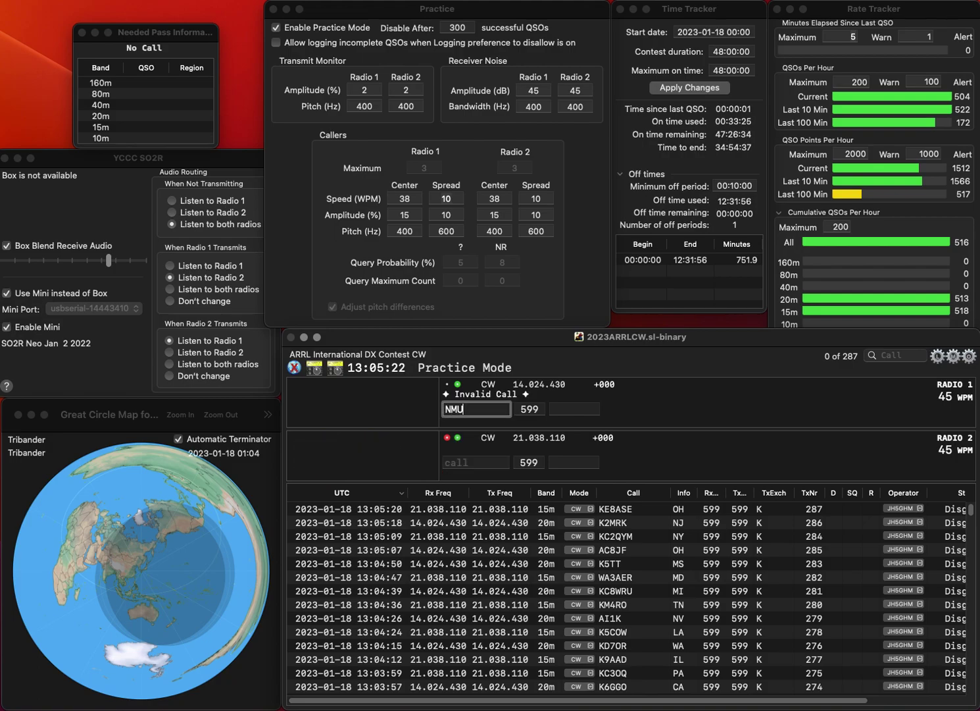
key(backslash)
text(N3BFA)
key(Return)
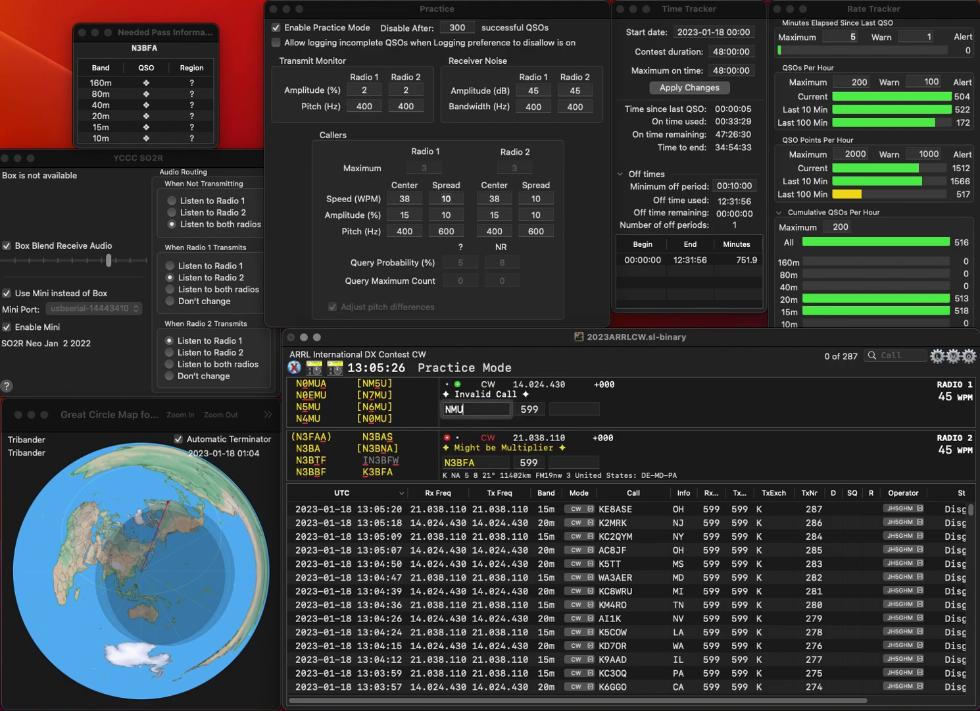
text(5)
key(Return)
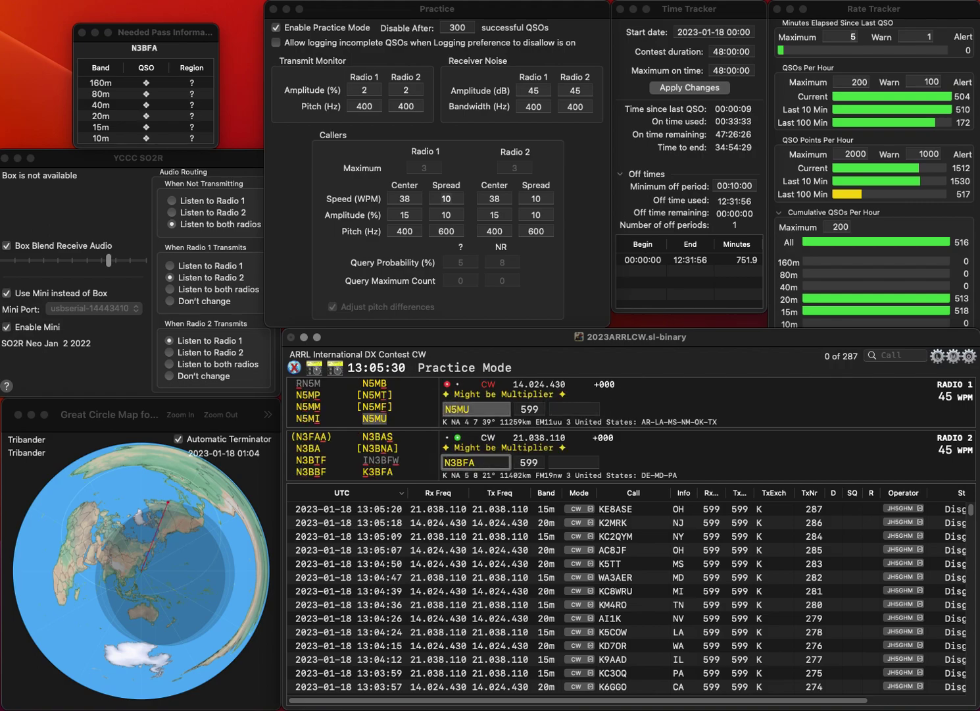
Step: Change radio 2's call to N3DFA and log N5MU with exchange OK
key(Left)
key(Left)
key(BackSpace)
text(D)
key(Return)
key(space)
text(O)
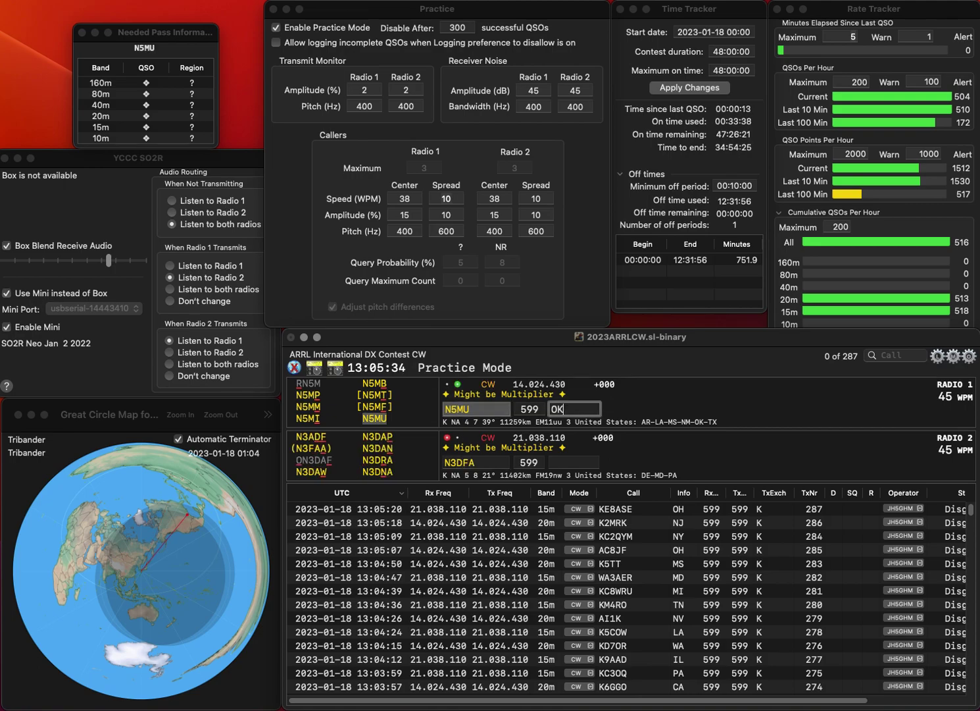
text(K)
key(Return)
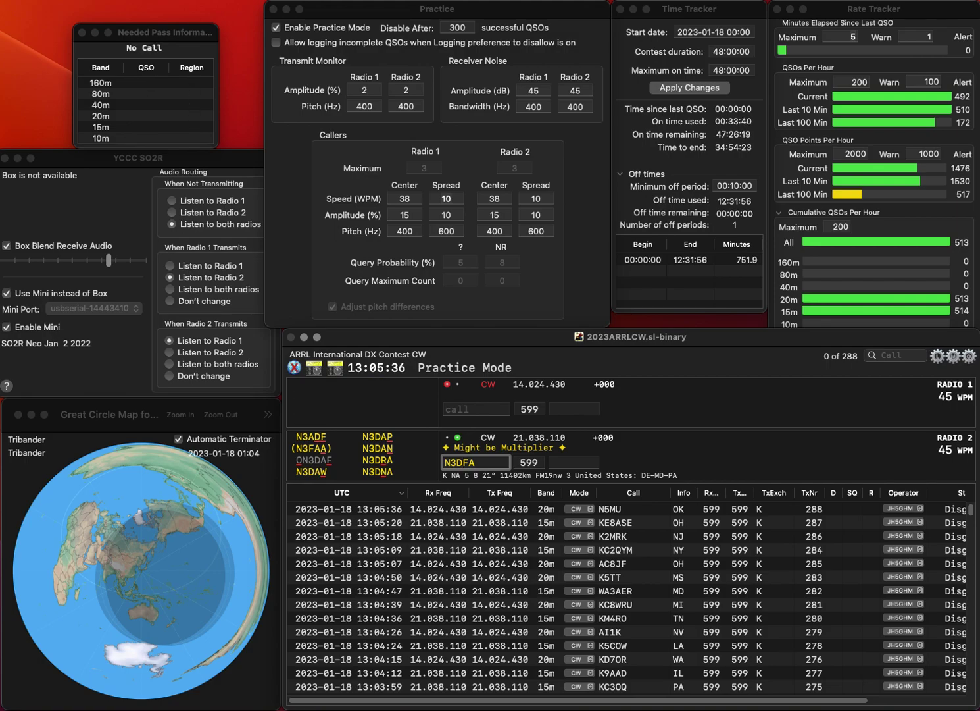
Step: Edit radio 2's callsign back to N3BFA and resend it
key(BackSpace)
text(V)
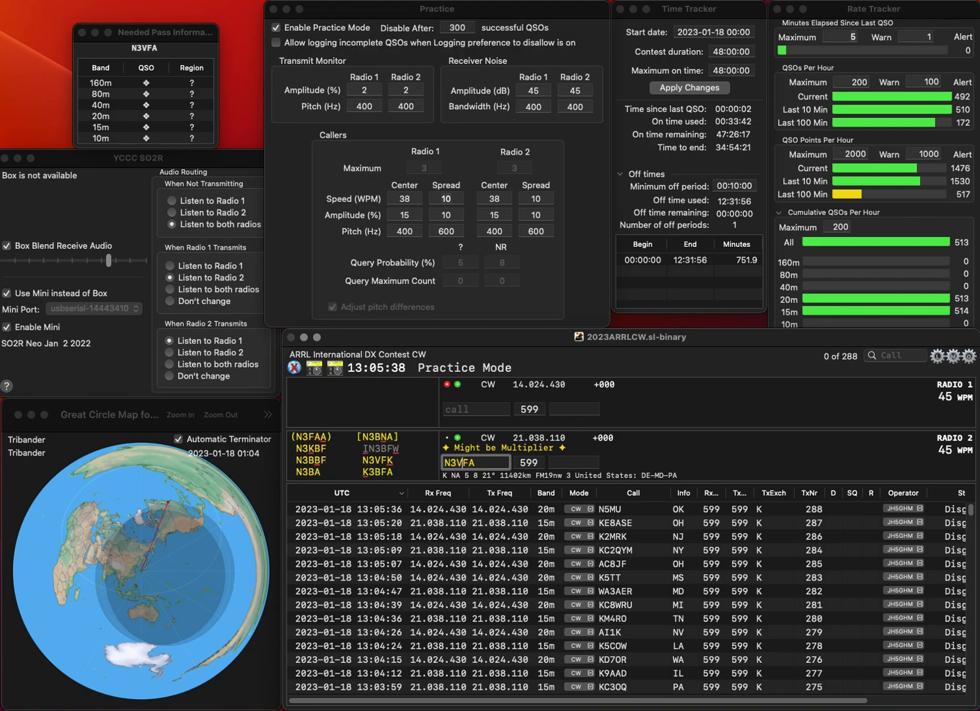
key(Right)
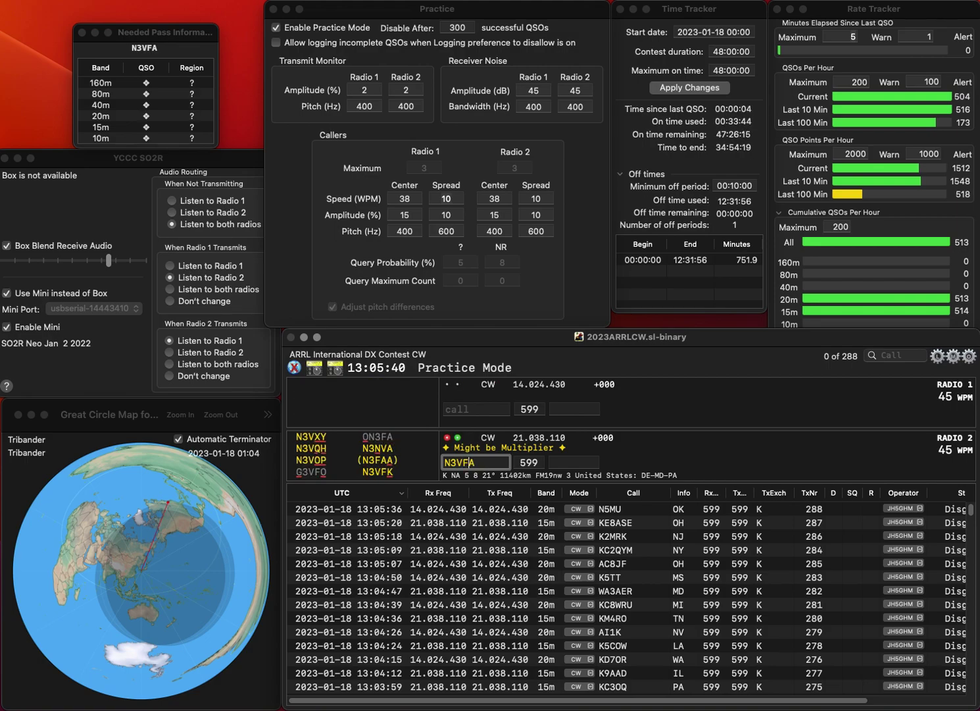
key(BackSpace)
text(BF)
key(Return)
Step: Send NX8B on radio 1, retype radio 2's call as K3FBA, and log NX8B with WV
text(NX8B)
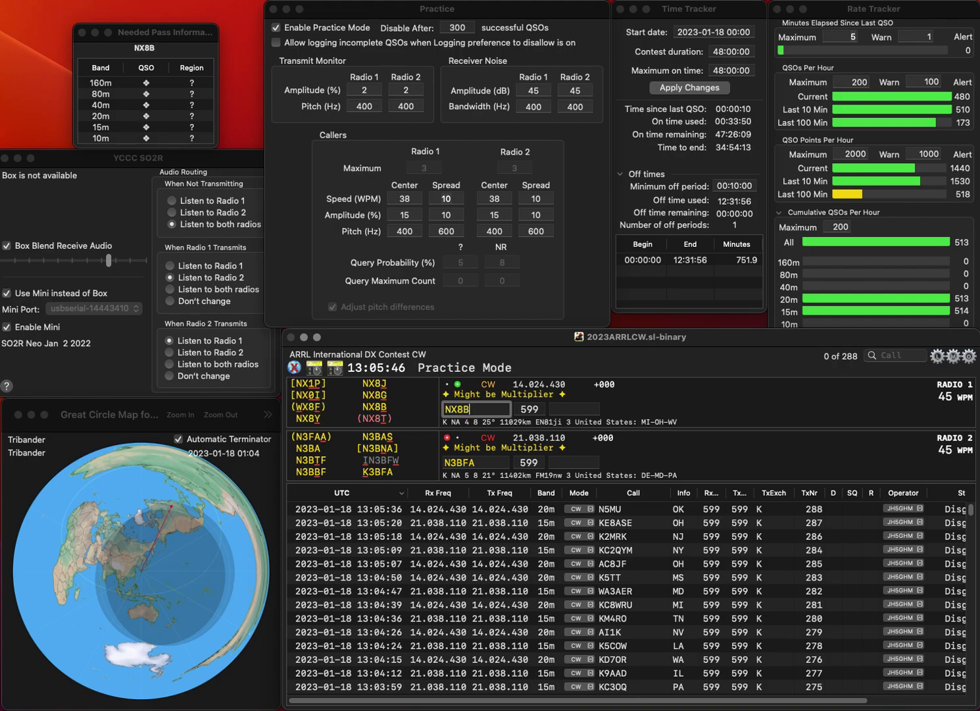
key(Return)
key(BackSpace)
key(BackSpace)
key(BackSpace)
key(BackSpace)
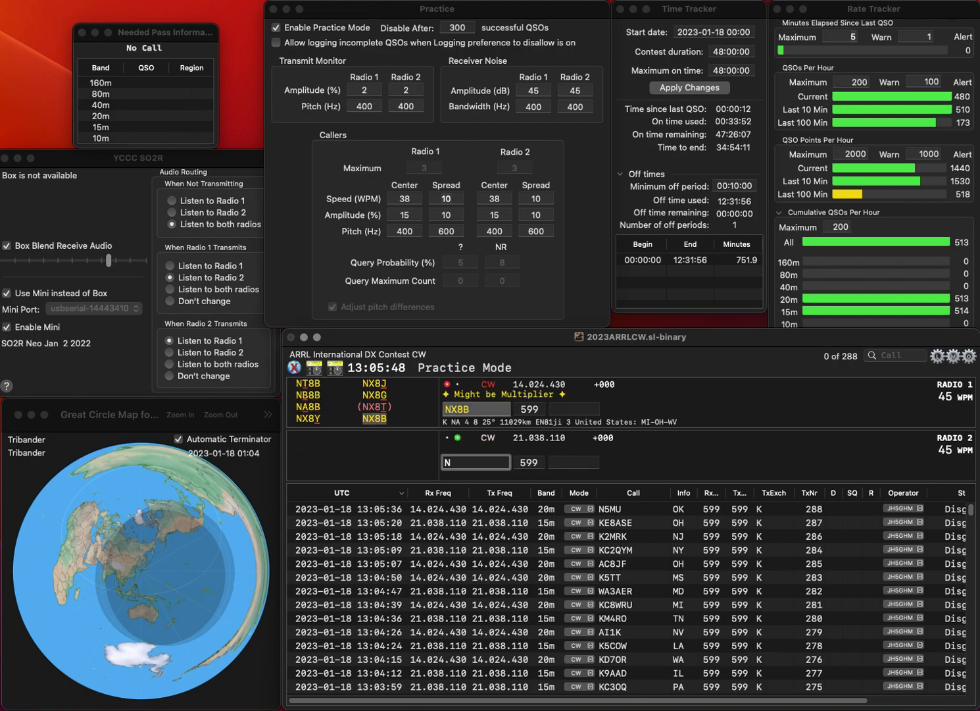
text(K3F)
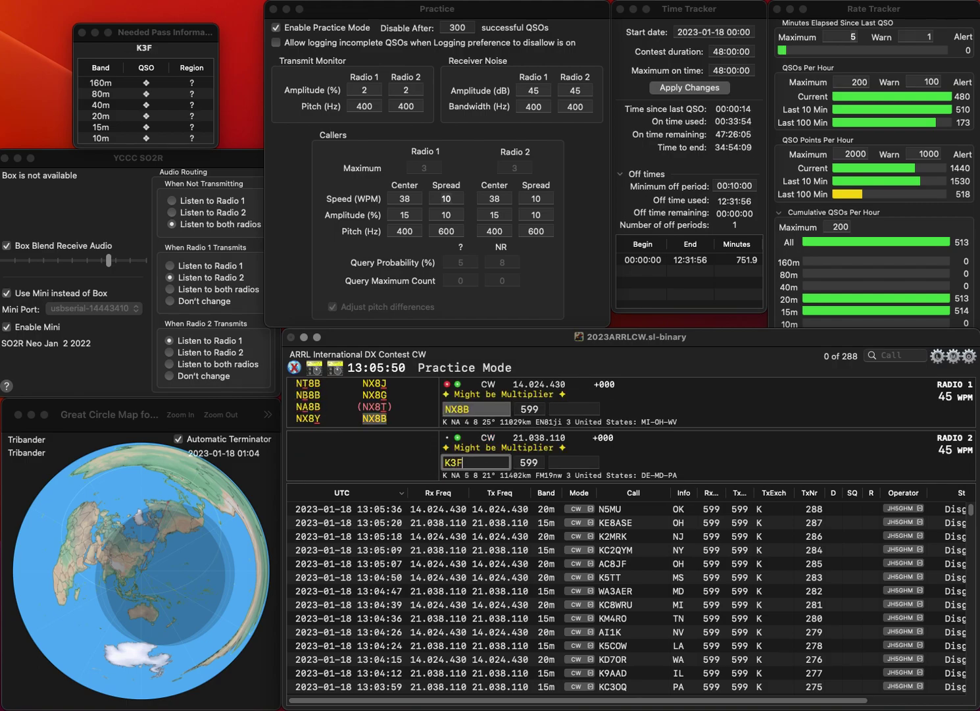
text(BA)
key(Return)
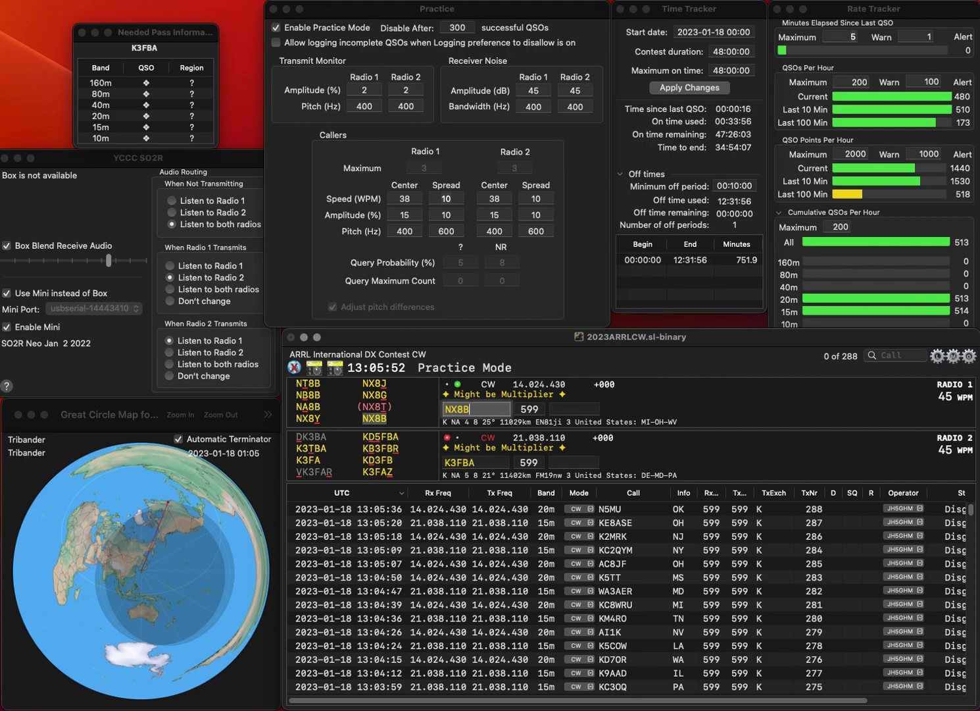
key(space)
text(WV)
key(Return)
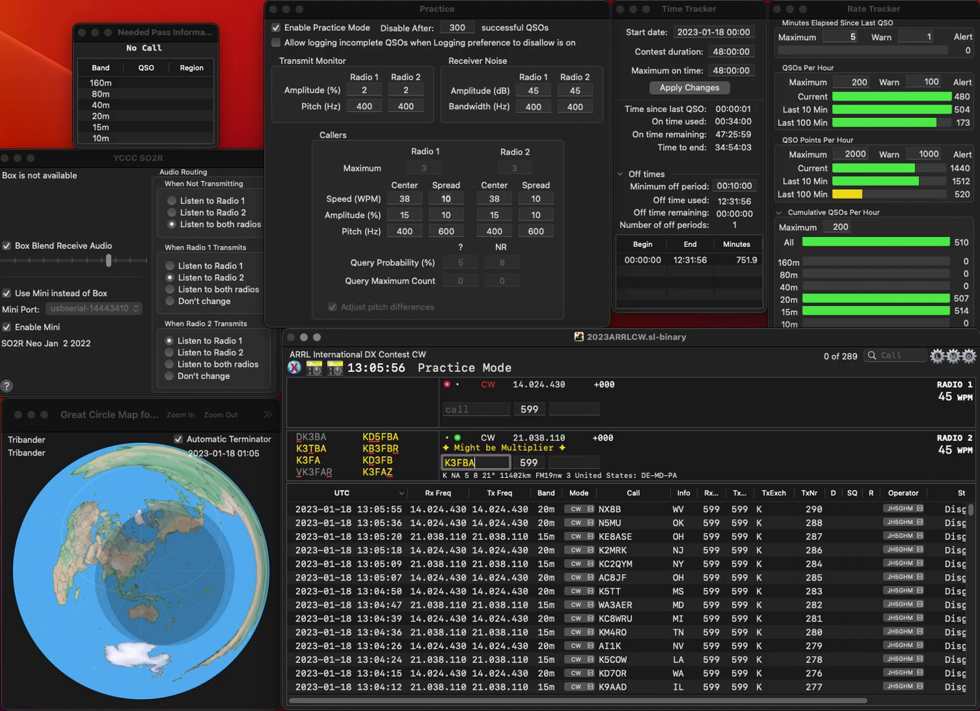
Step: Correct the call to K3BFA and log it with PA; log KI5MM with AR
key(BackSpace)
key(Right)
text(F)
key(Return)
text(KI5MM)
key(Return)
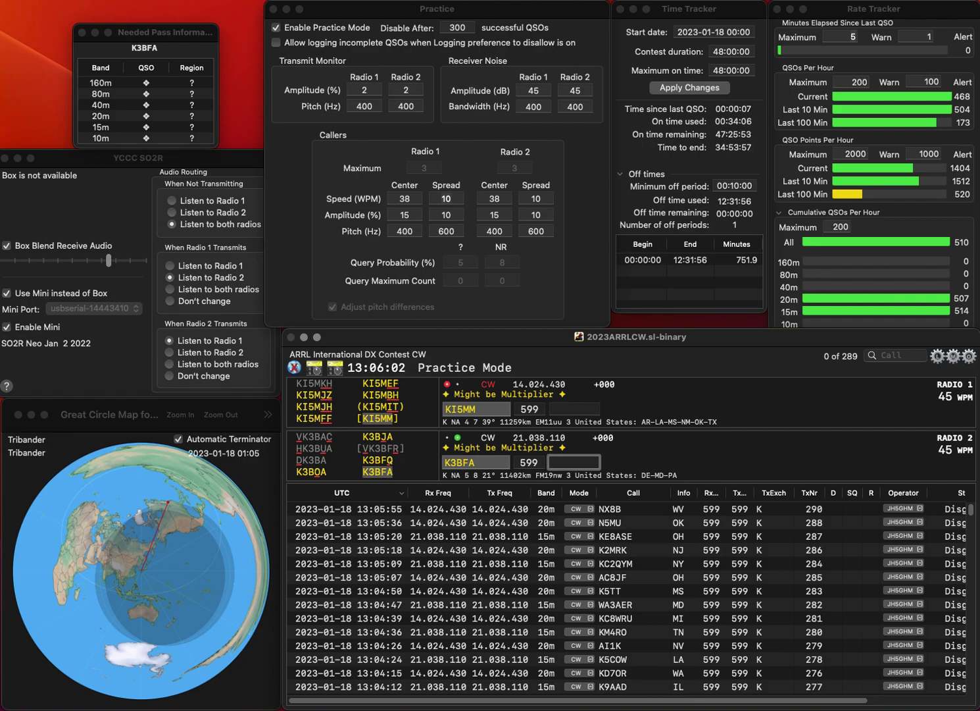
key(Return)
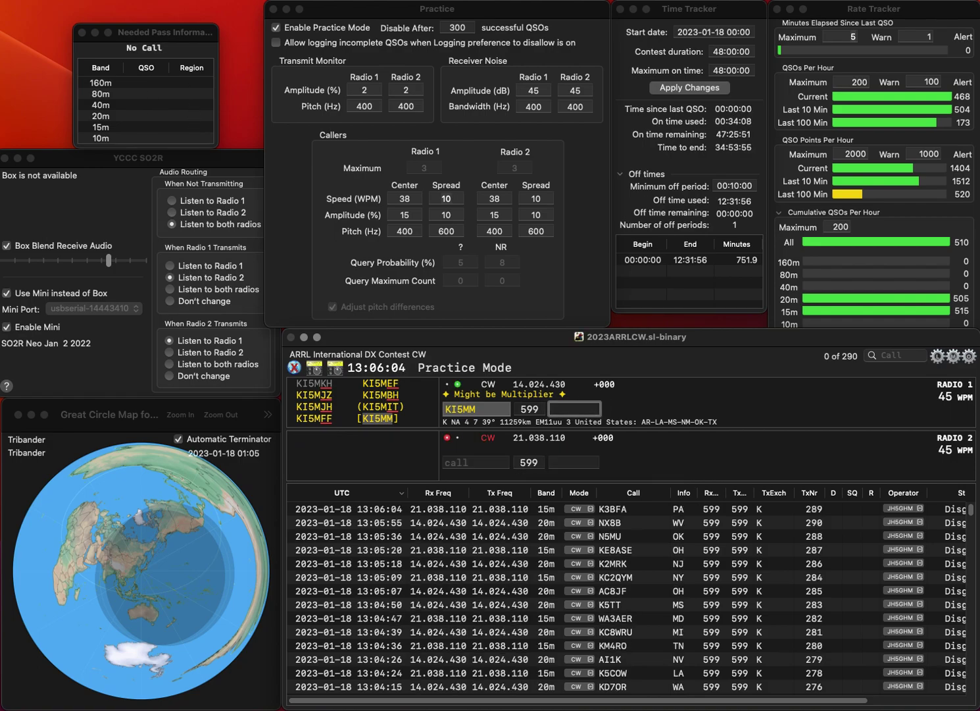
text(AR)
key(Return)
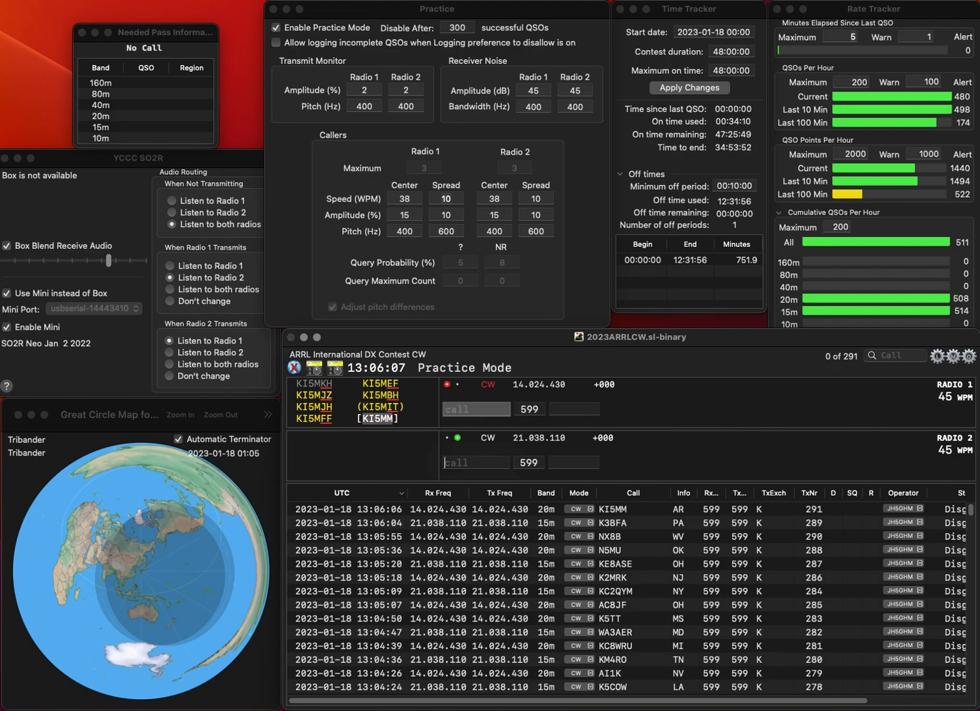
Step: Send N5CR on 20m and K4NJ on 15m, then log their WA and VA exchanges
text(K4)
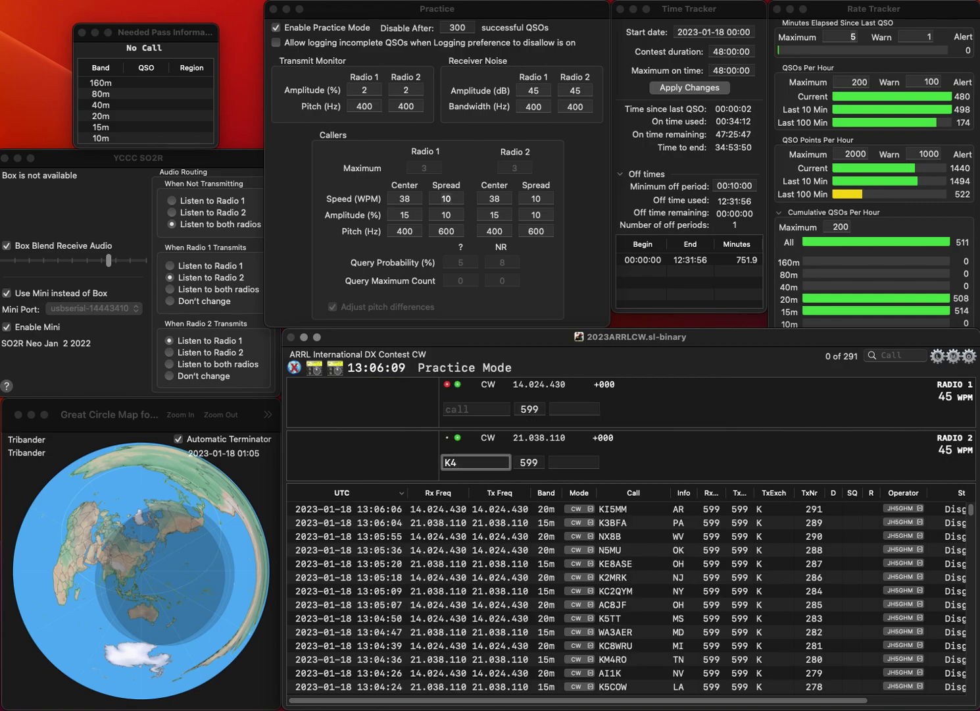
text(NR)
key(Return)
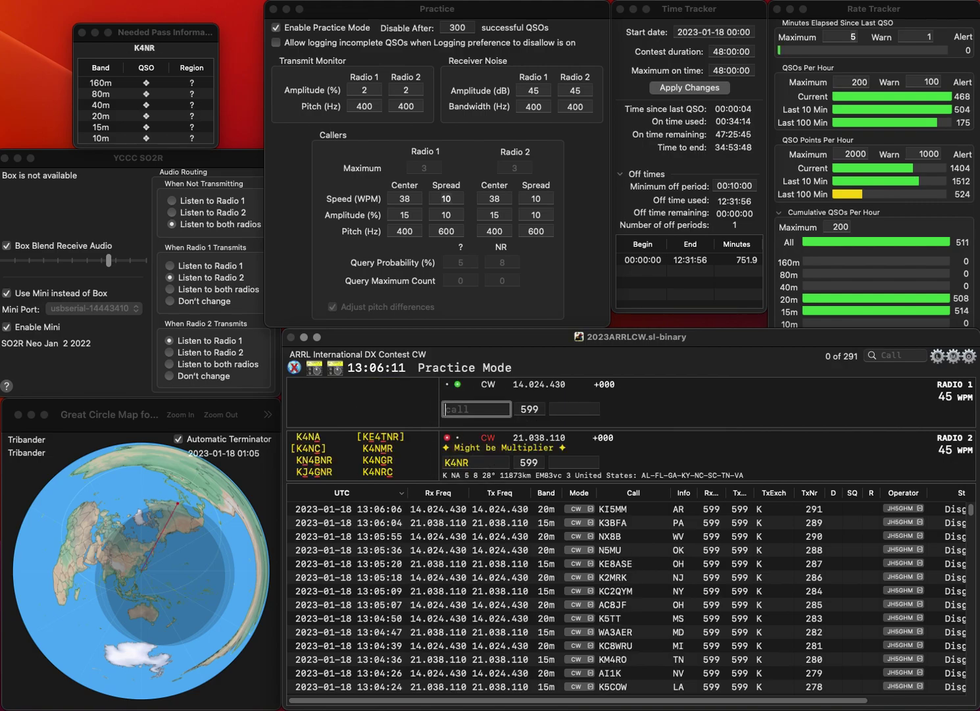
text(N5CR)
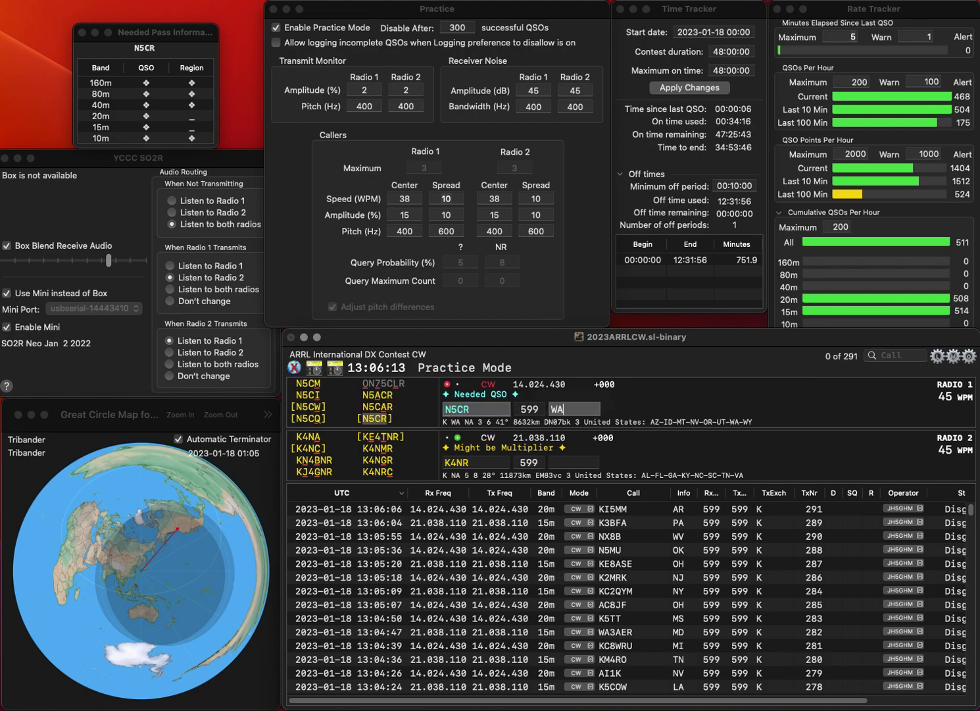
key(Return)
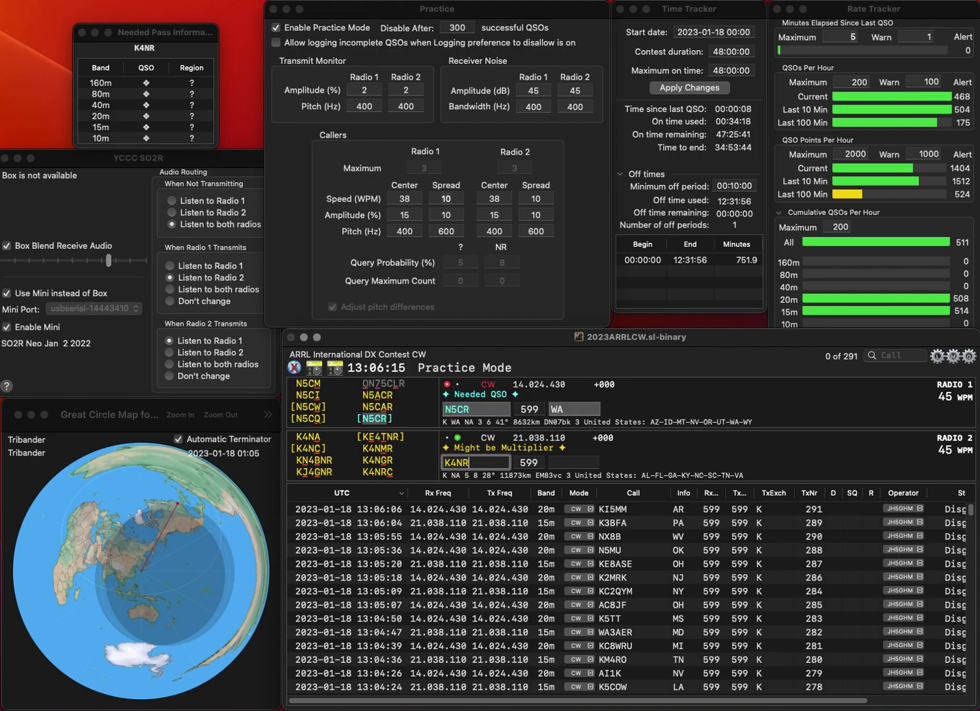
text(J)
key(Return)
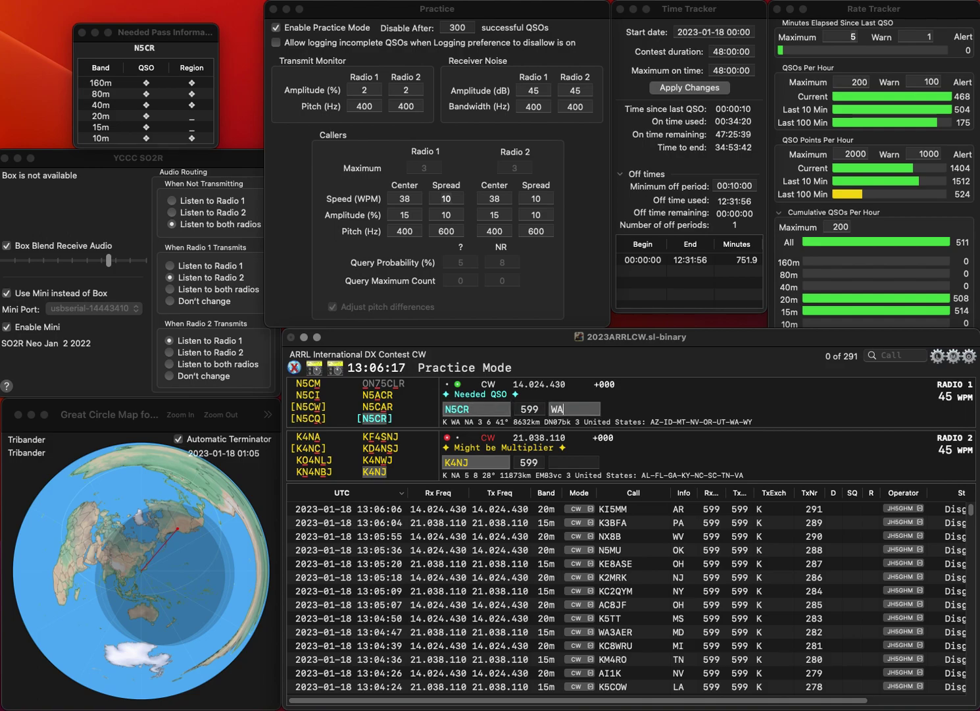
key(Return)
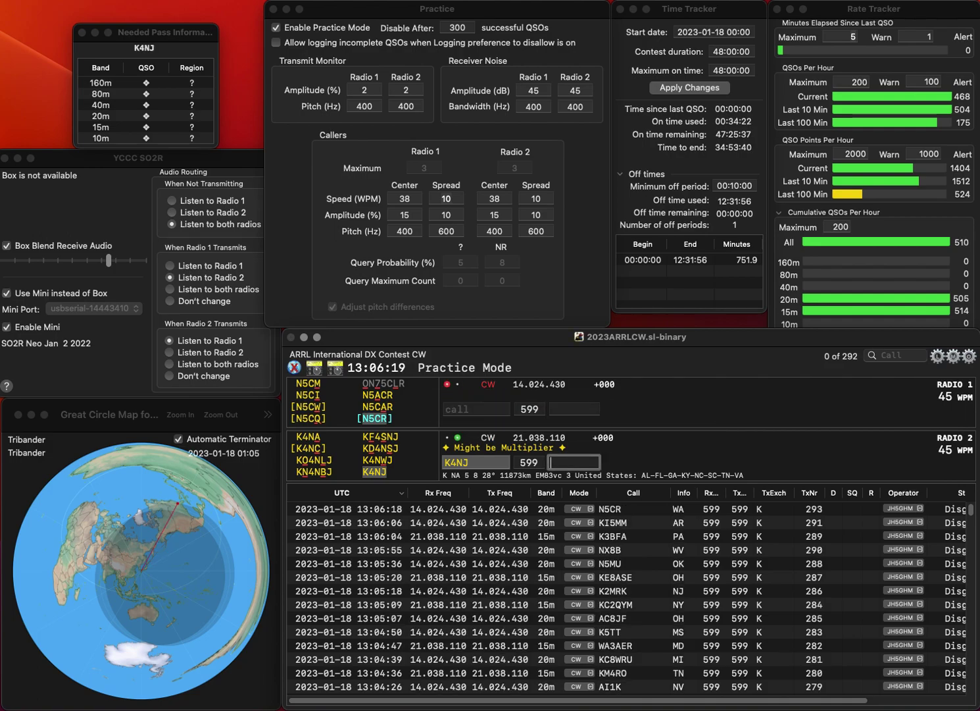
text(VA)
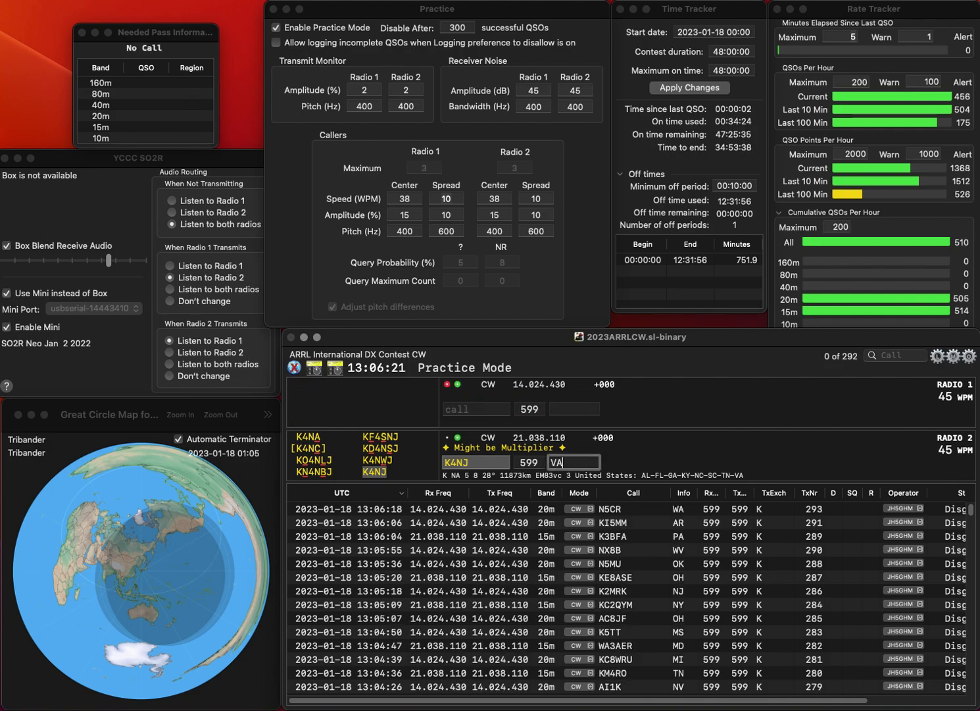
key(Return)
text(K3DMM)
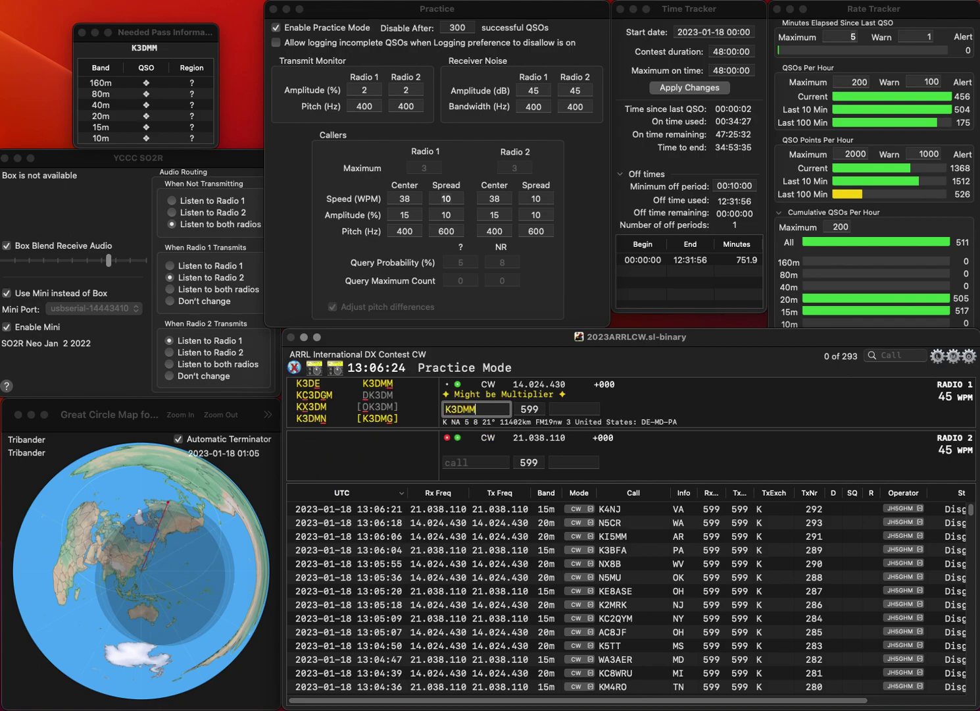
key(Return)
text(WA)
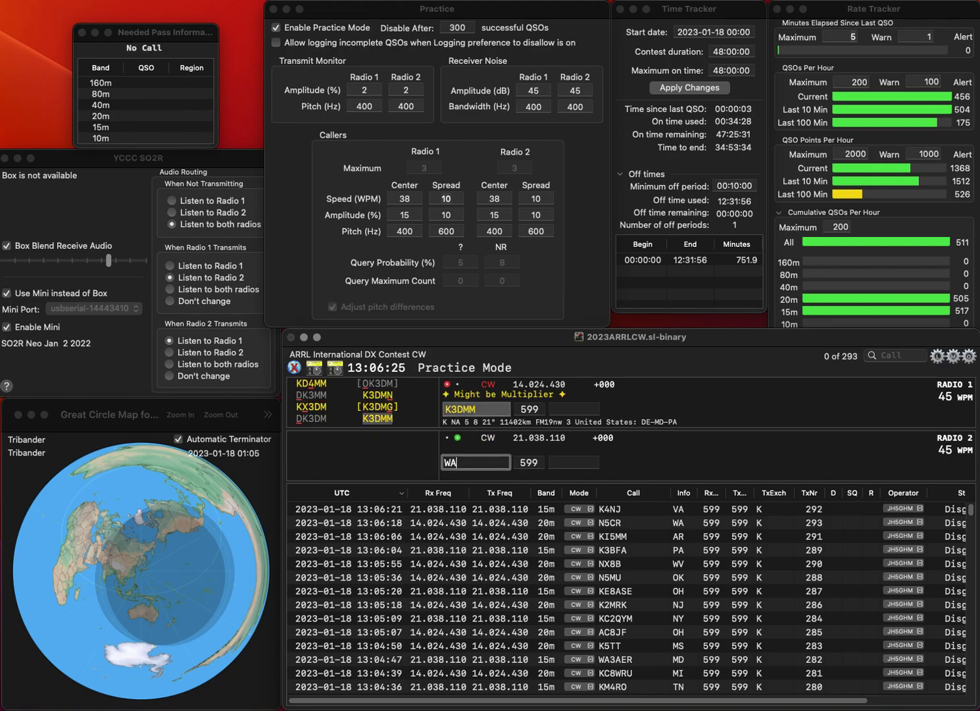
text(1AYY)
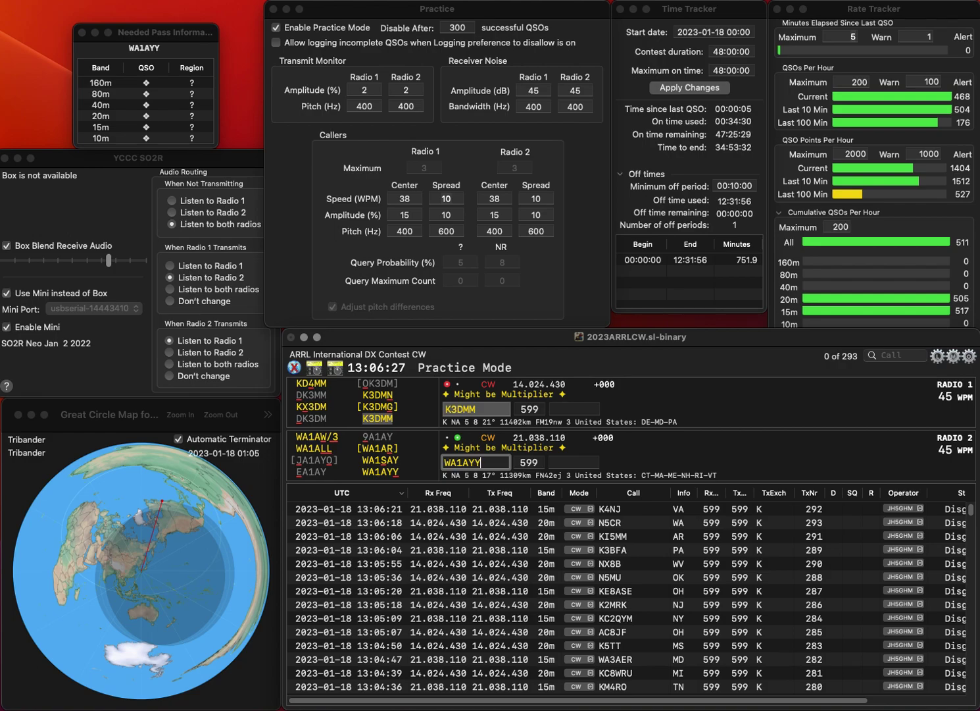
key(Return)
text(W)
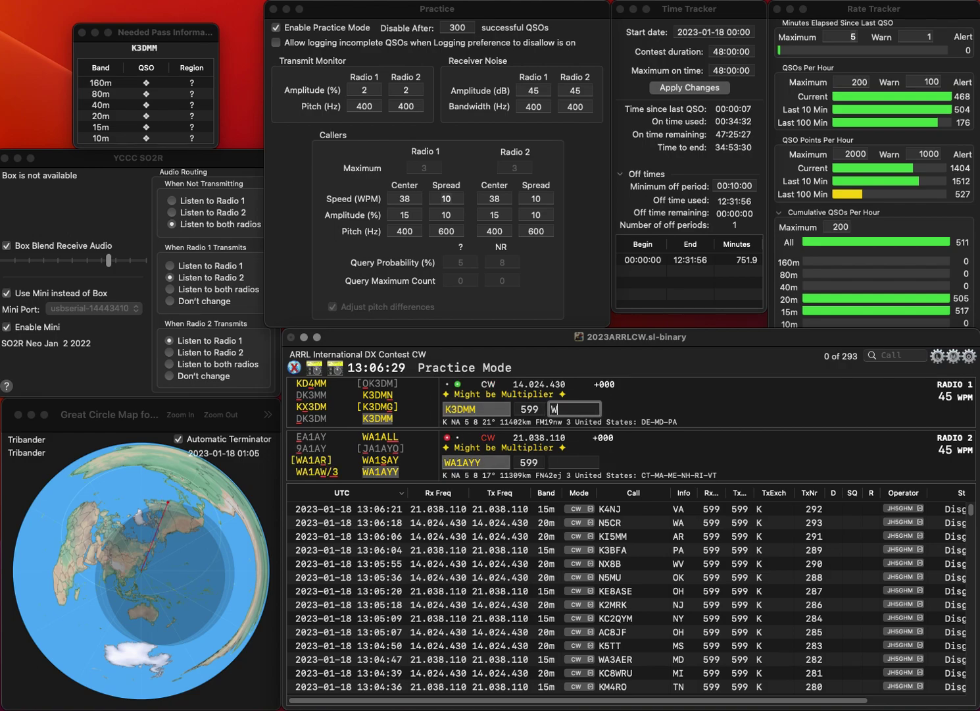
text(A)
key(Return)
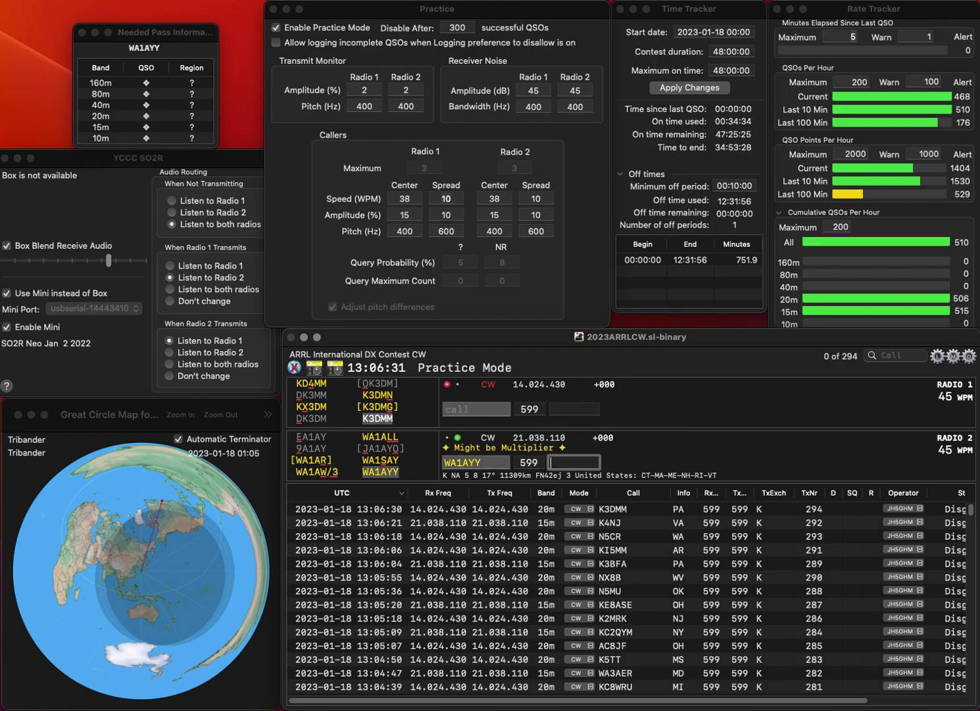
text(MA)
key(Return)
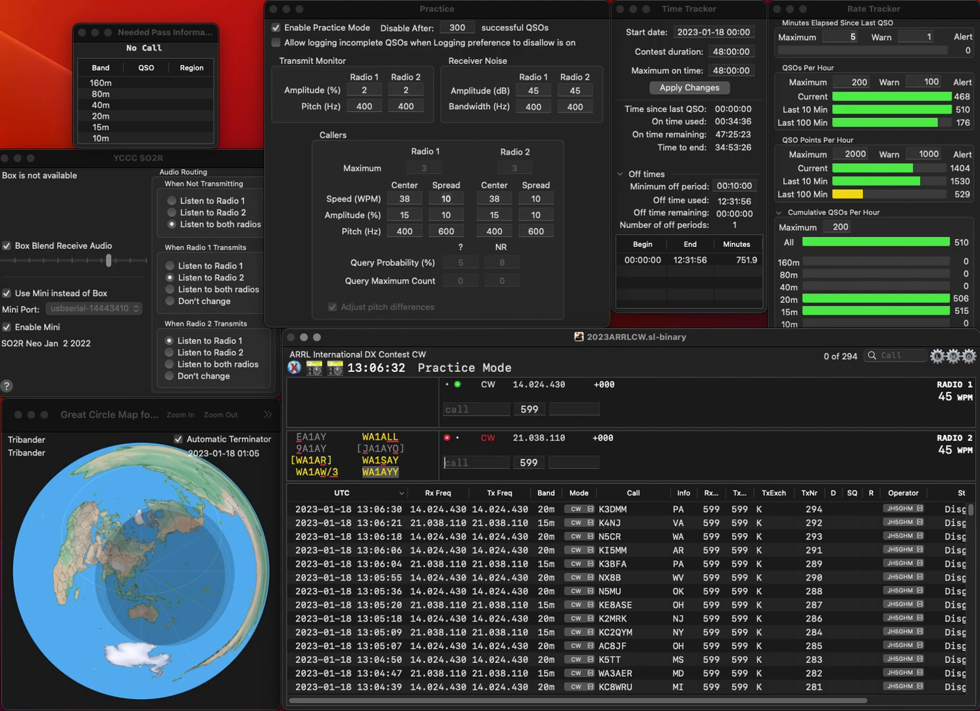
text(WW7QHZ)
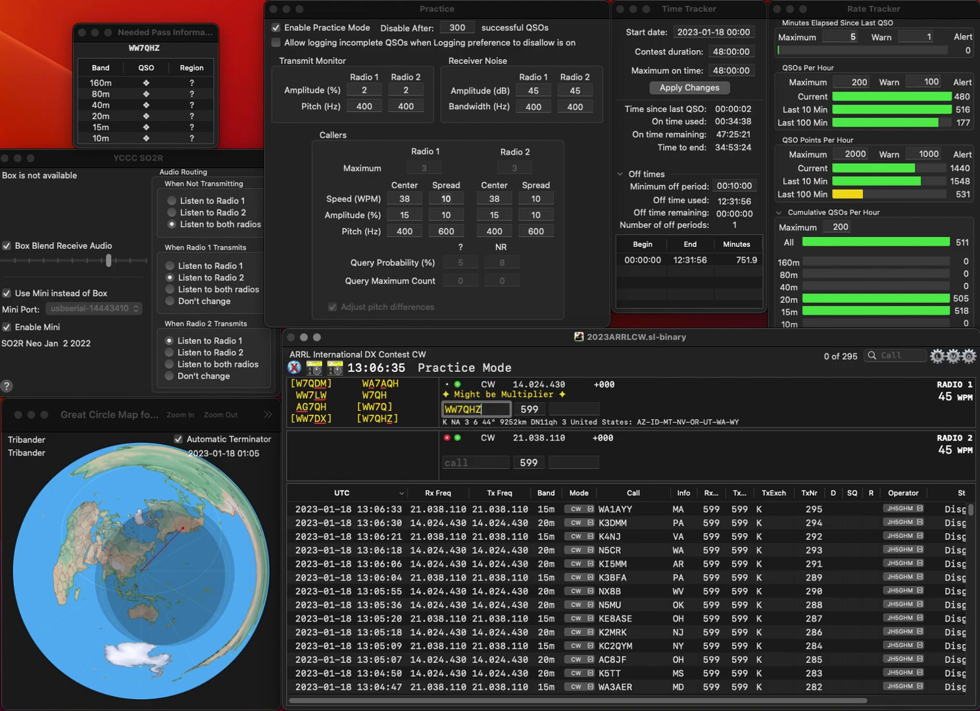
key(Home)
key(Delete)
key(Return)
text(N)
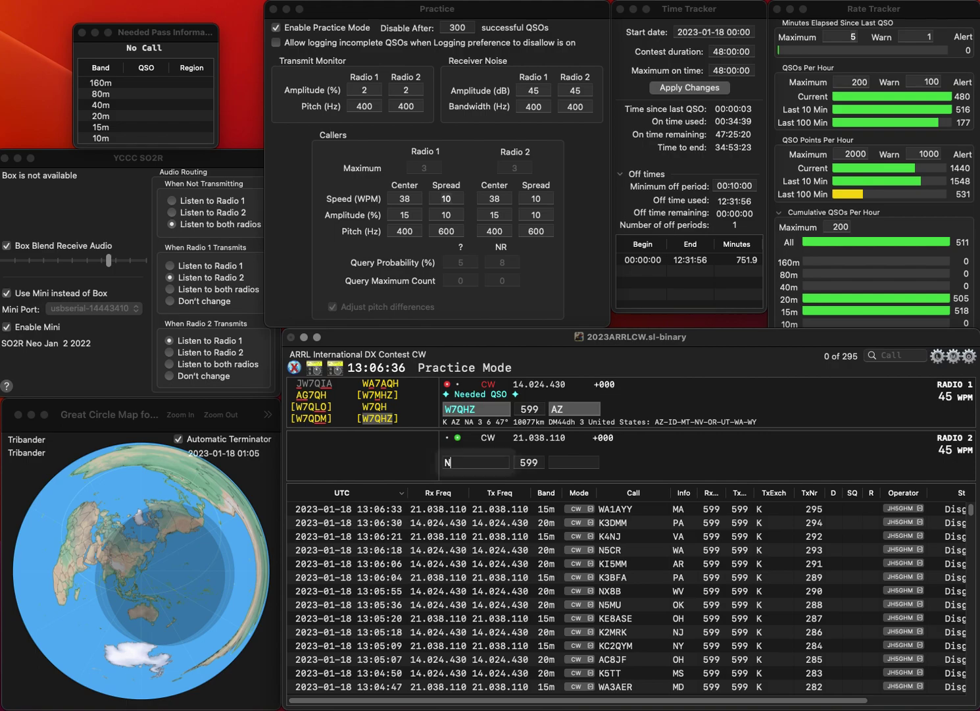
text(8GNA)
key(Return)
key(space)
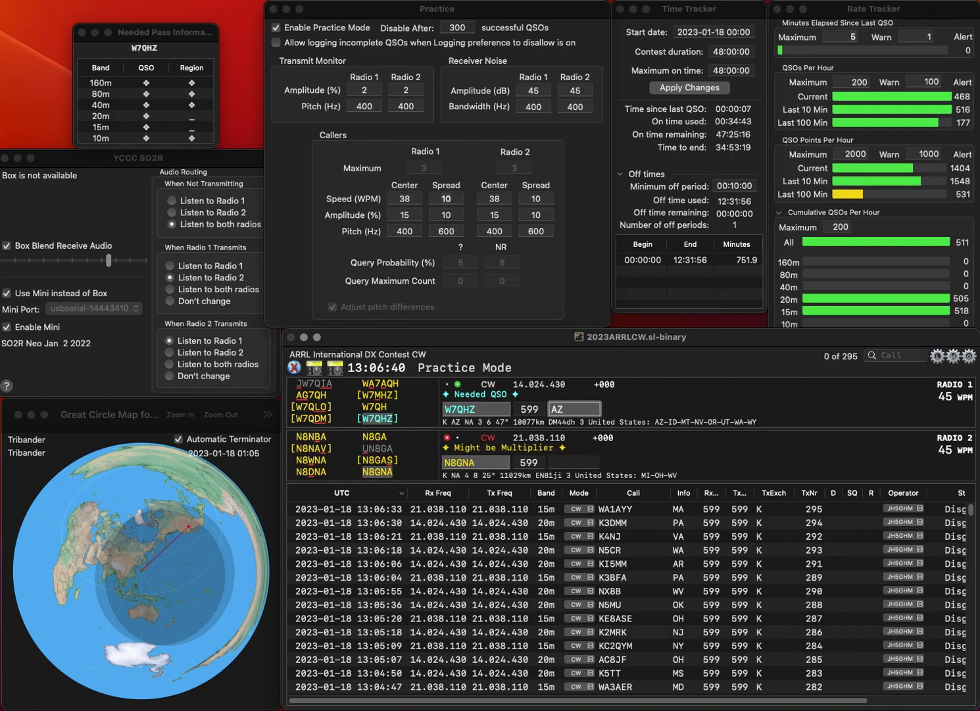
key(Return)
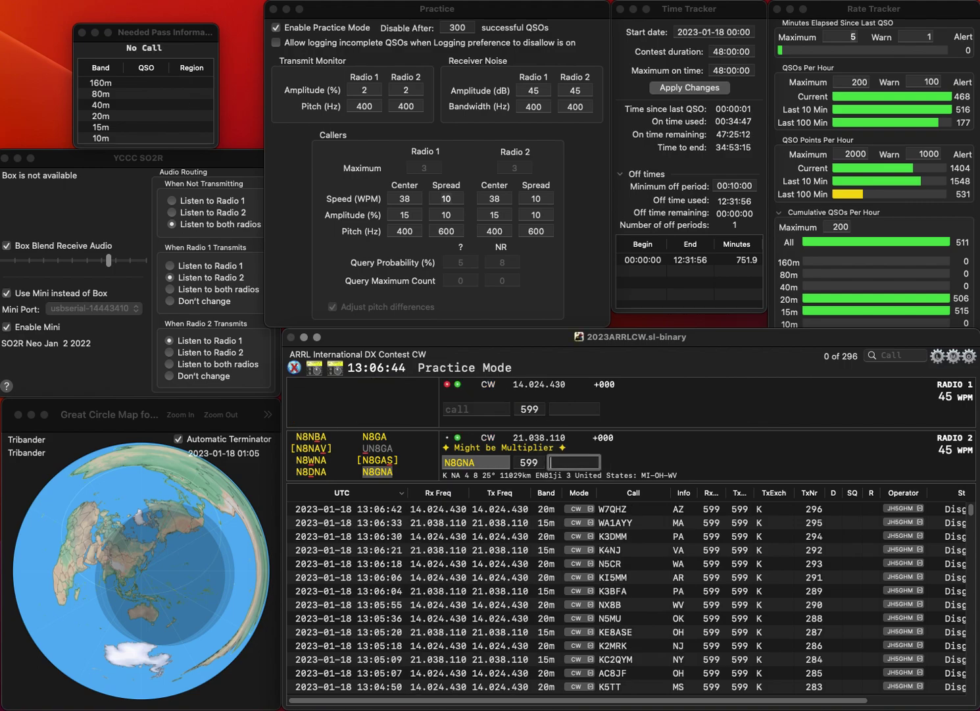
key(Return)
text(K7FDF)
key(Return)
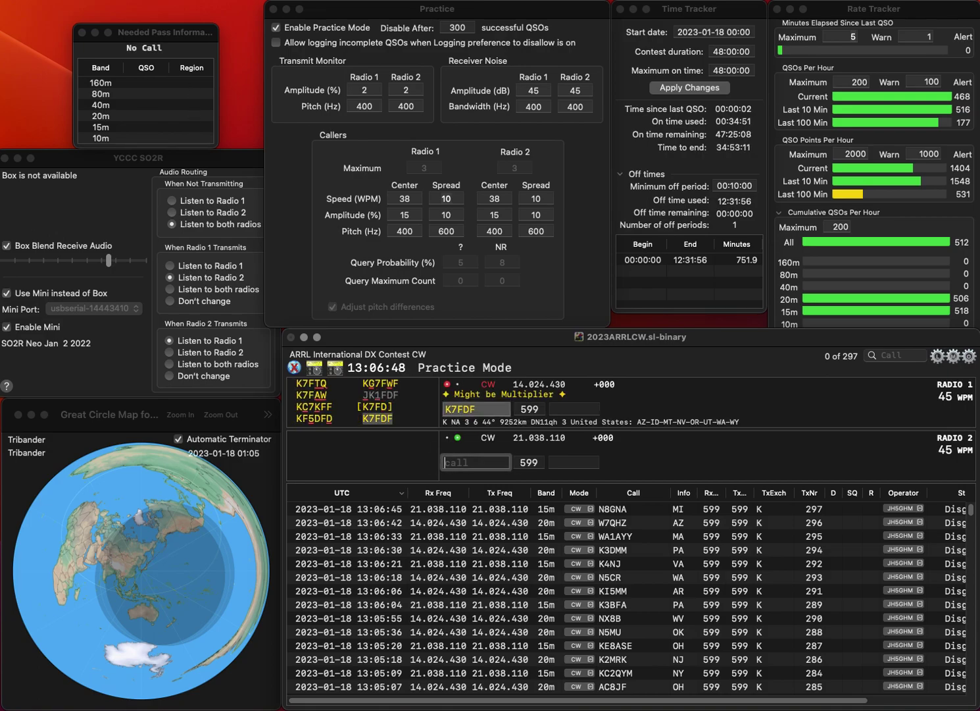
text(MW)
text(HFN)
text(A4)
key(Return)
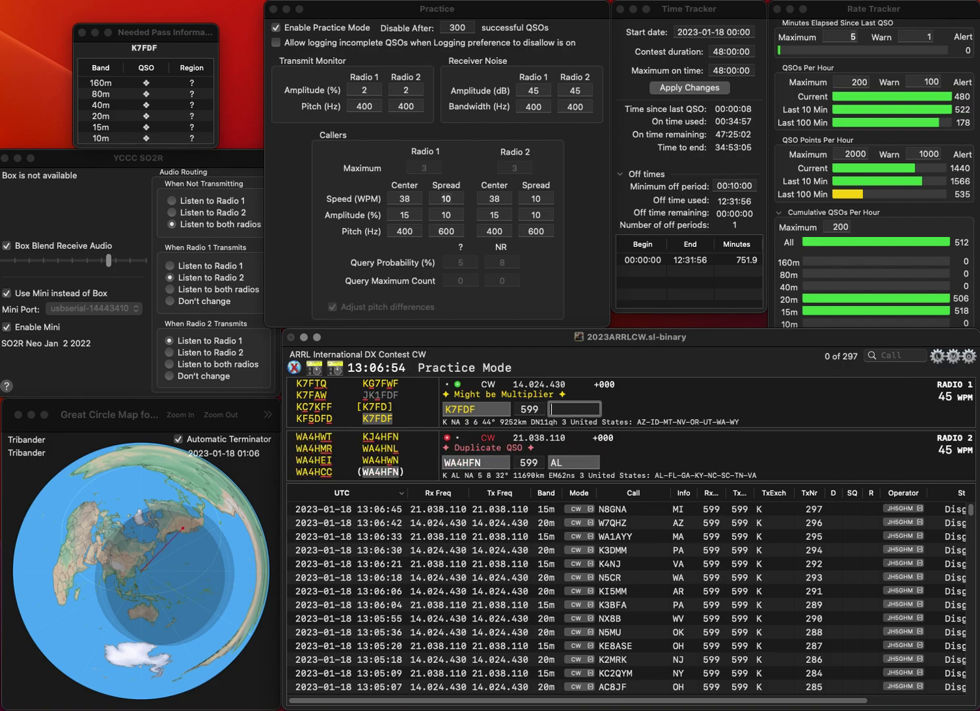
text(WA)
key(Return)
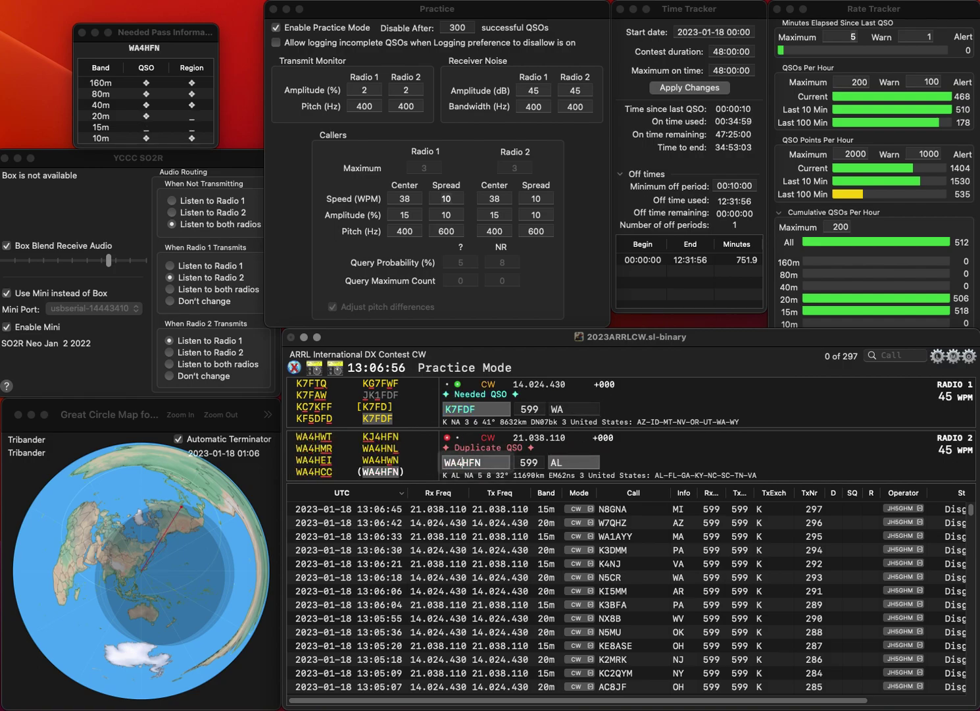
key(space)
text(AL)
key(Return)
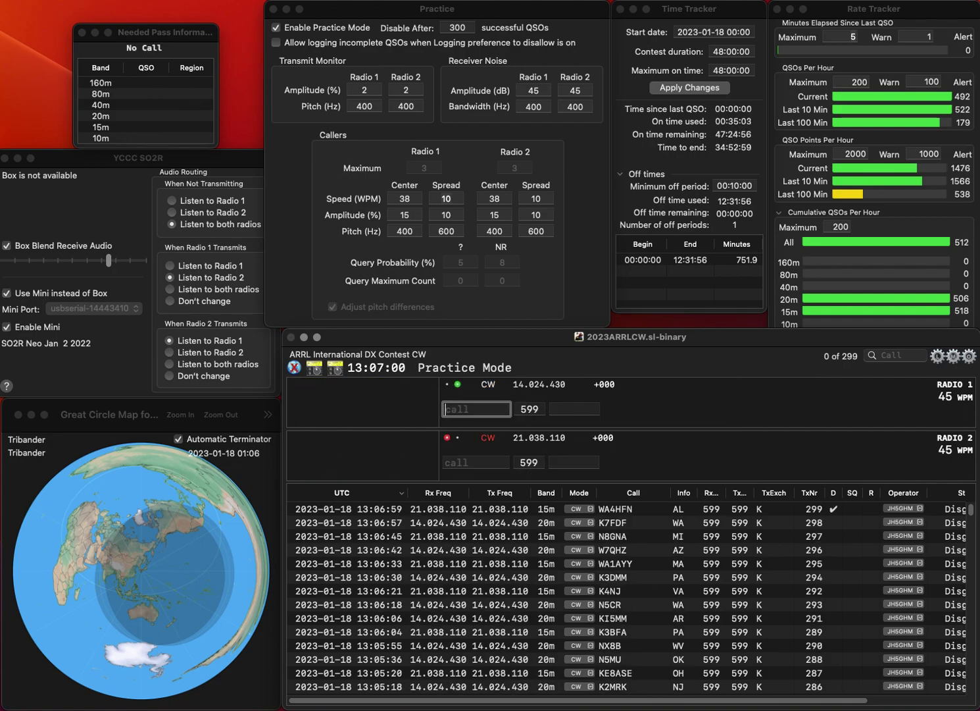
Step: Send the partial calls 7GR on 20m and A8RL on 15m
text(7C)
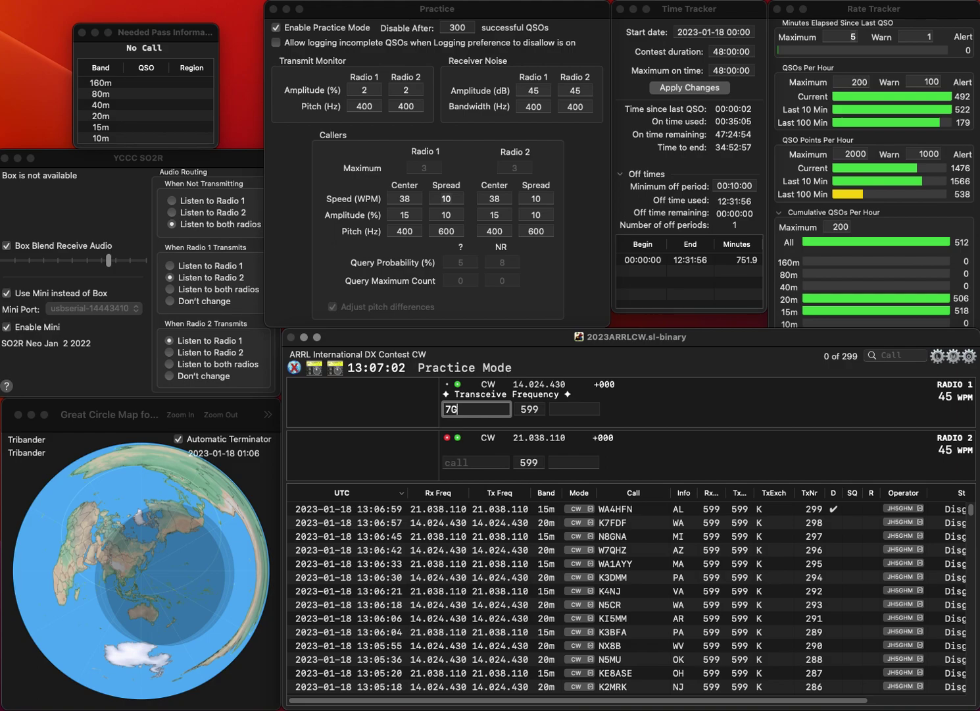
text(R)
key(Return)
text(8RL)
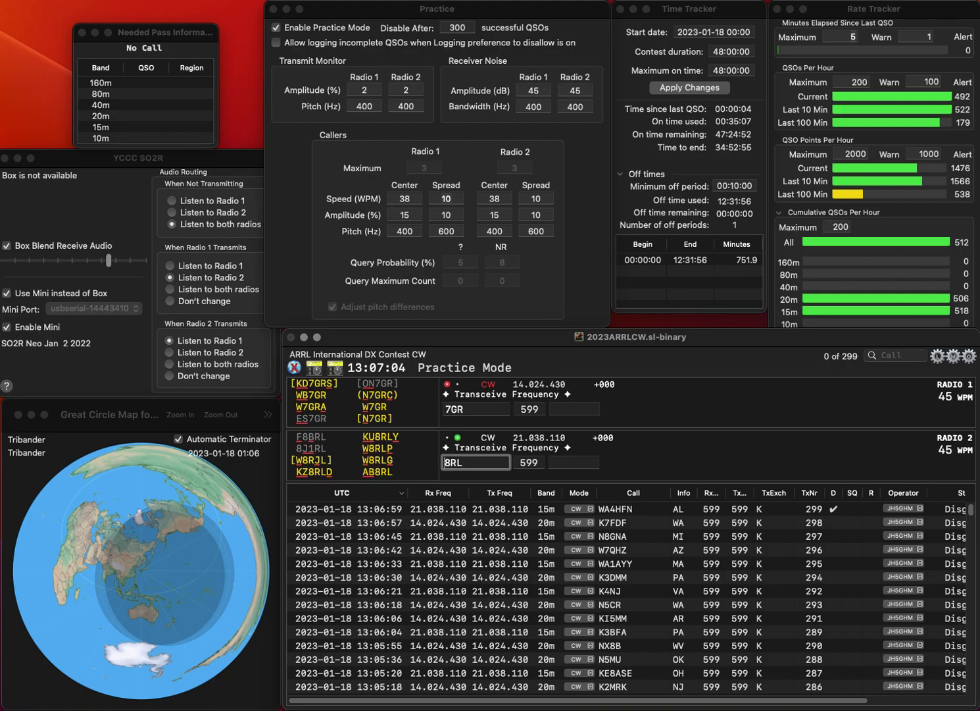
key(Home)
text(A)
key(Return)
key(Left)
key(Left)
key(Left)
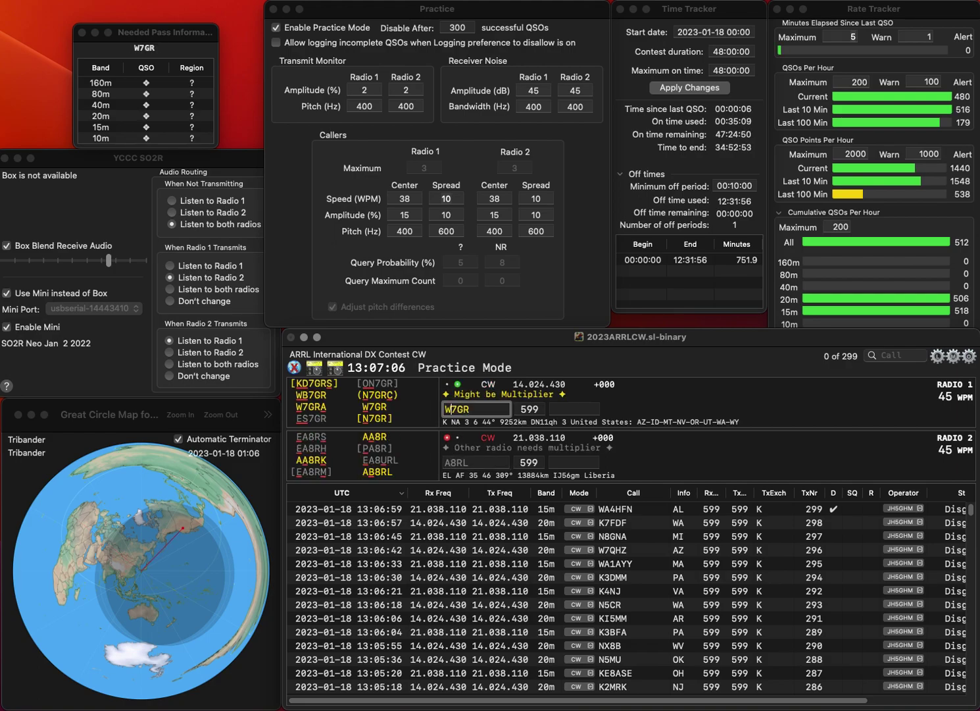
text(WB)
key(Return)
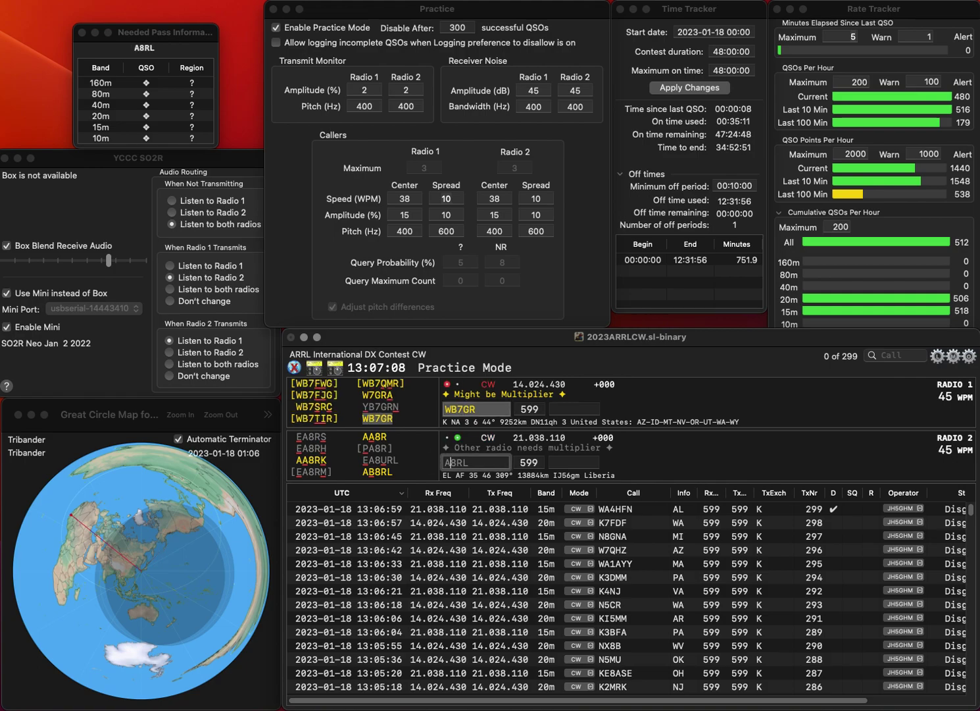
text(B)
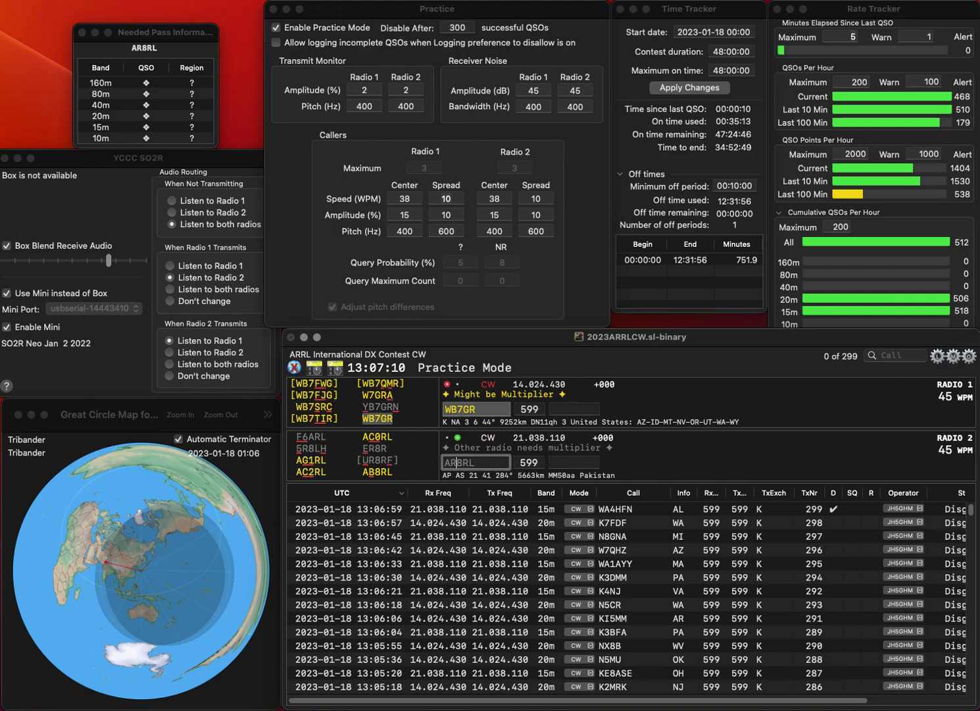
key(Return)
text(WA)
key(Return)
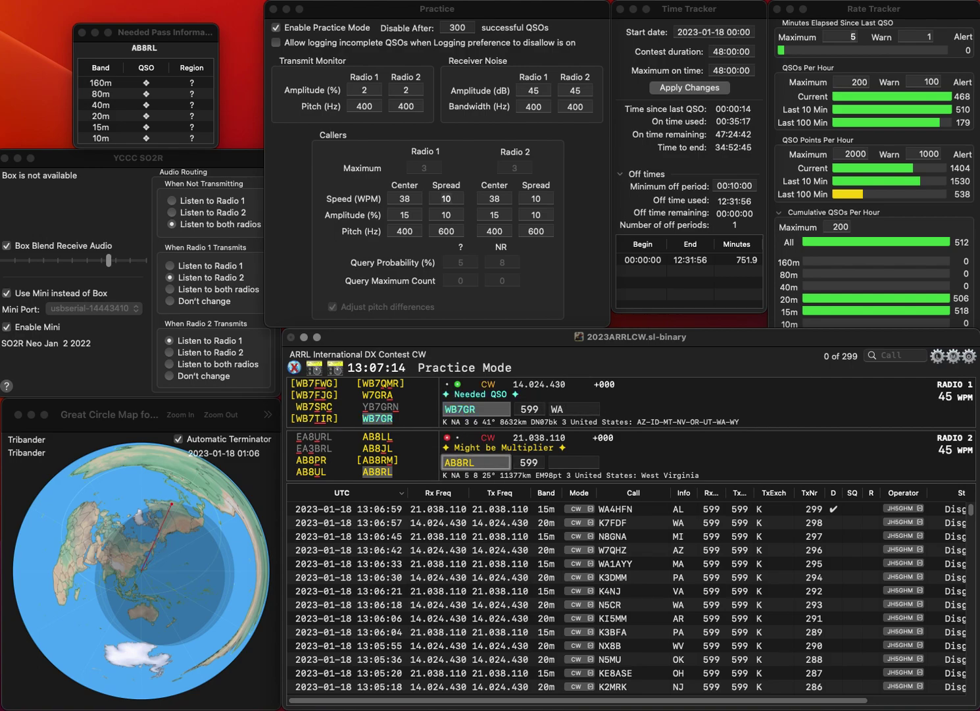